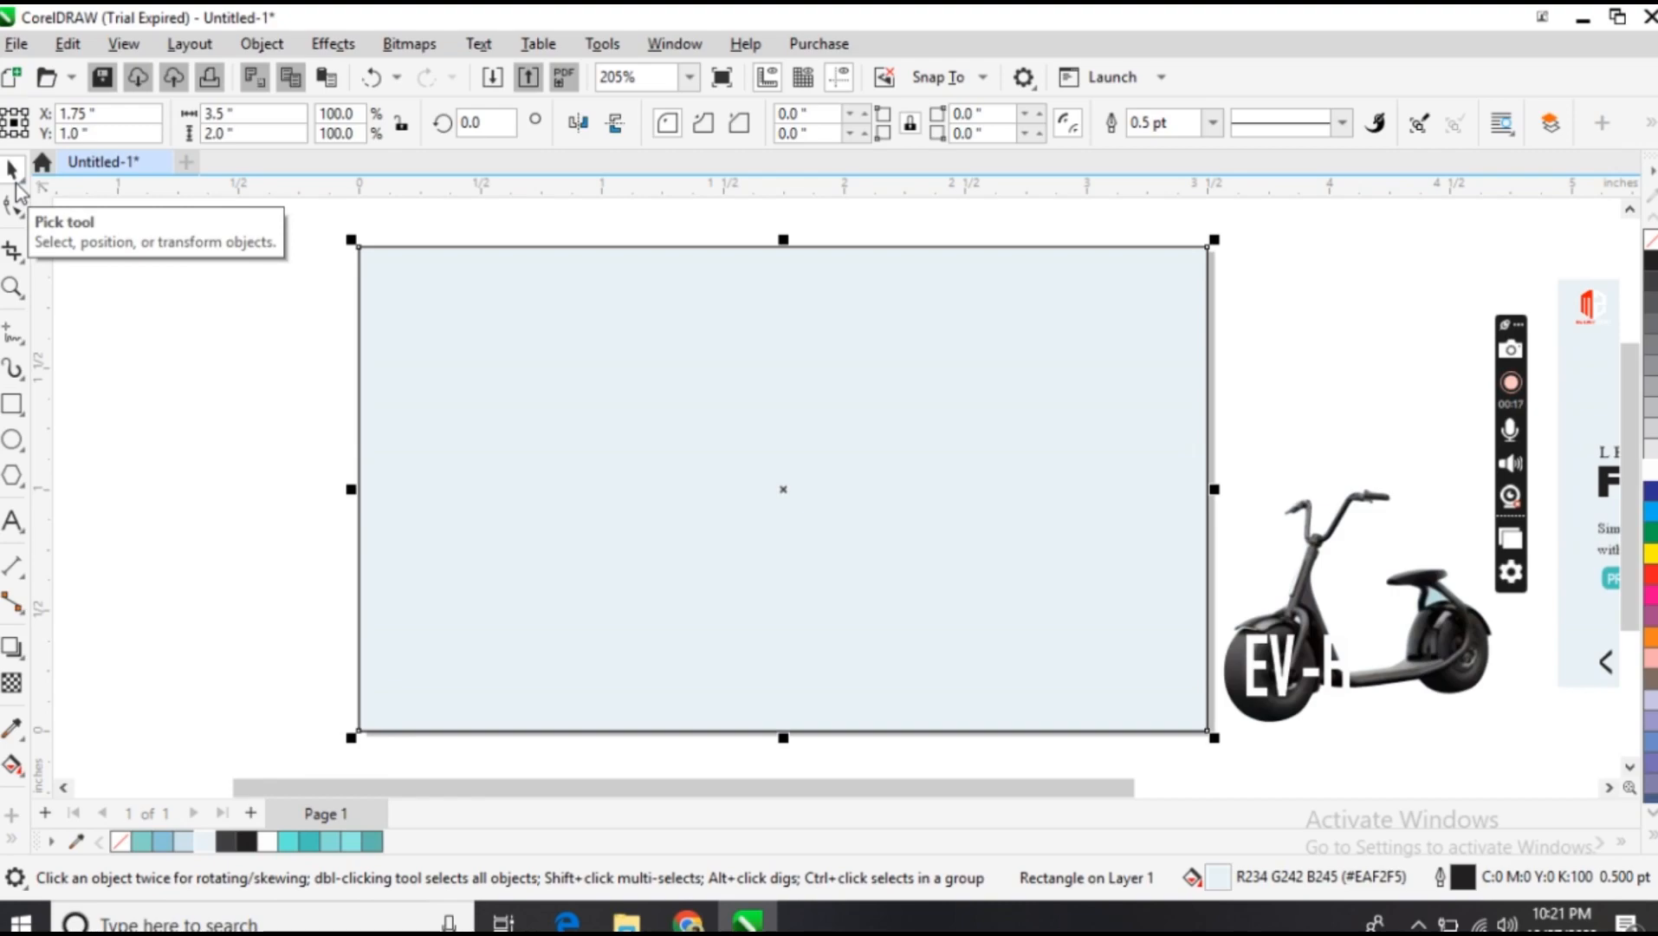
Draw a straight 3.5-inch horizontal line through the card's vertical centre, connecting the midpoints of its two side edges
click(180, 307)
click(15, 335)
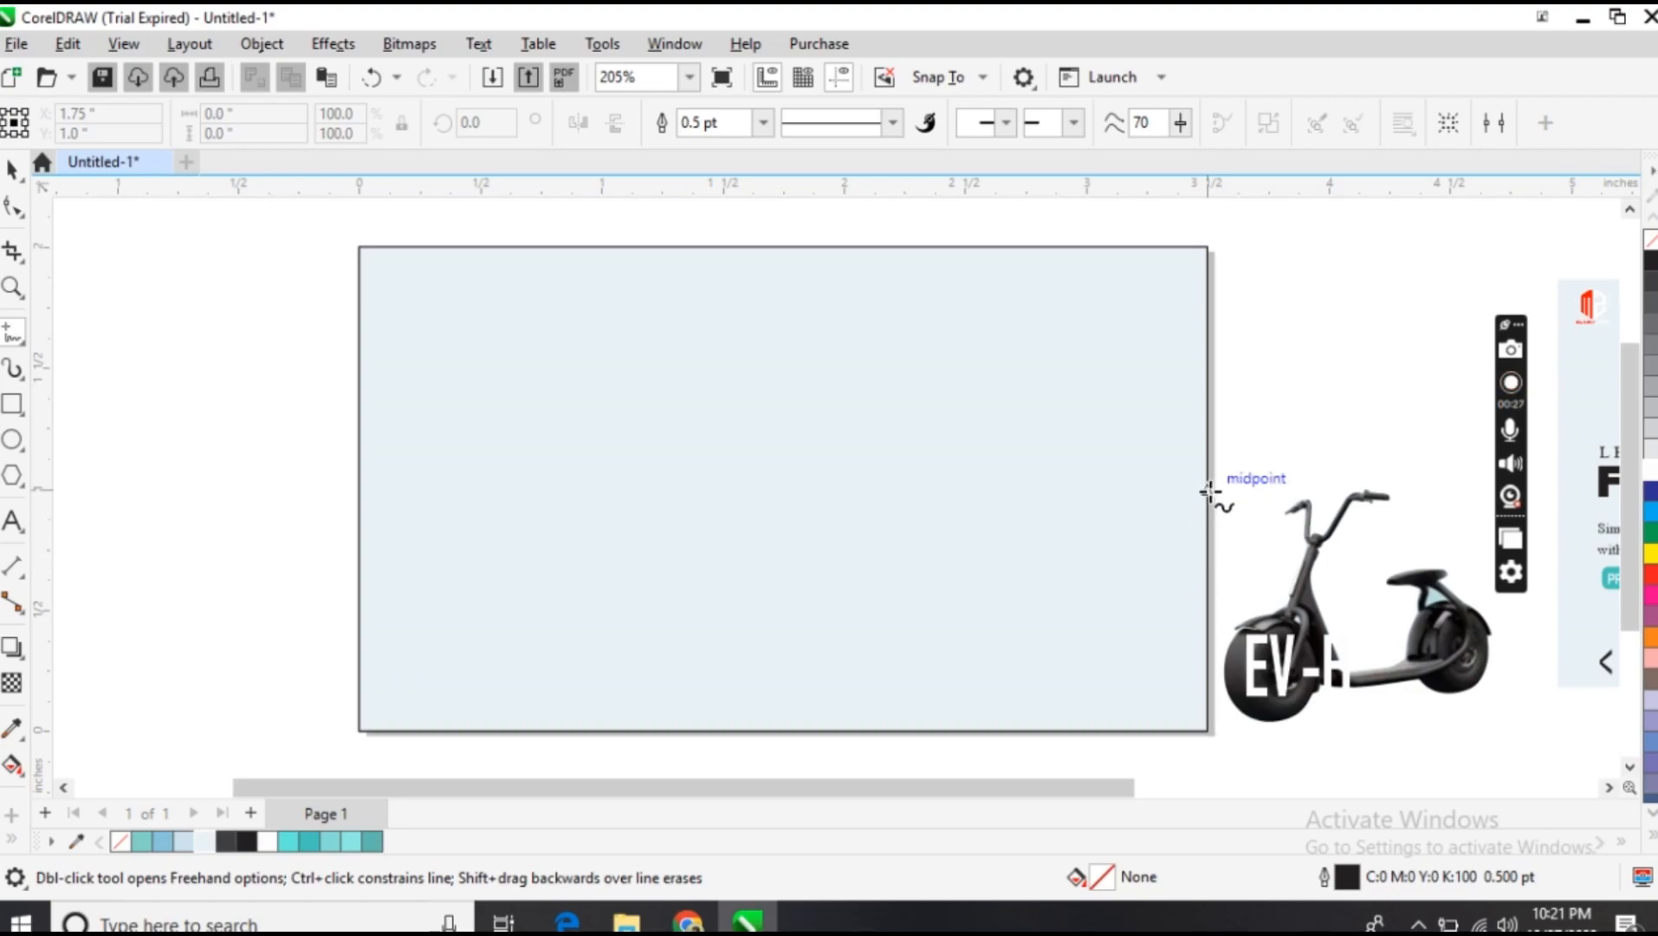
click(1210, 493)
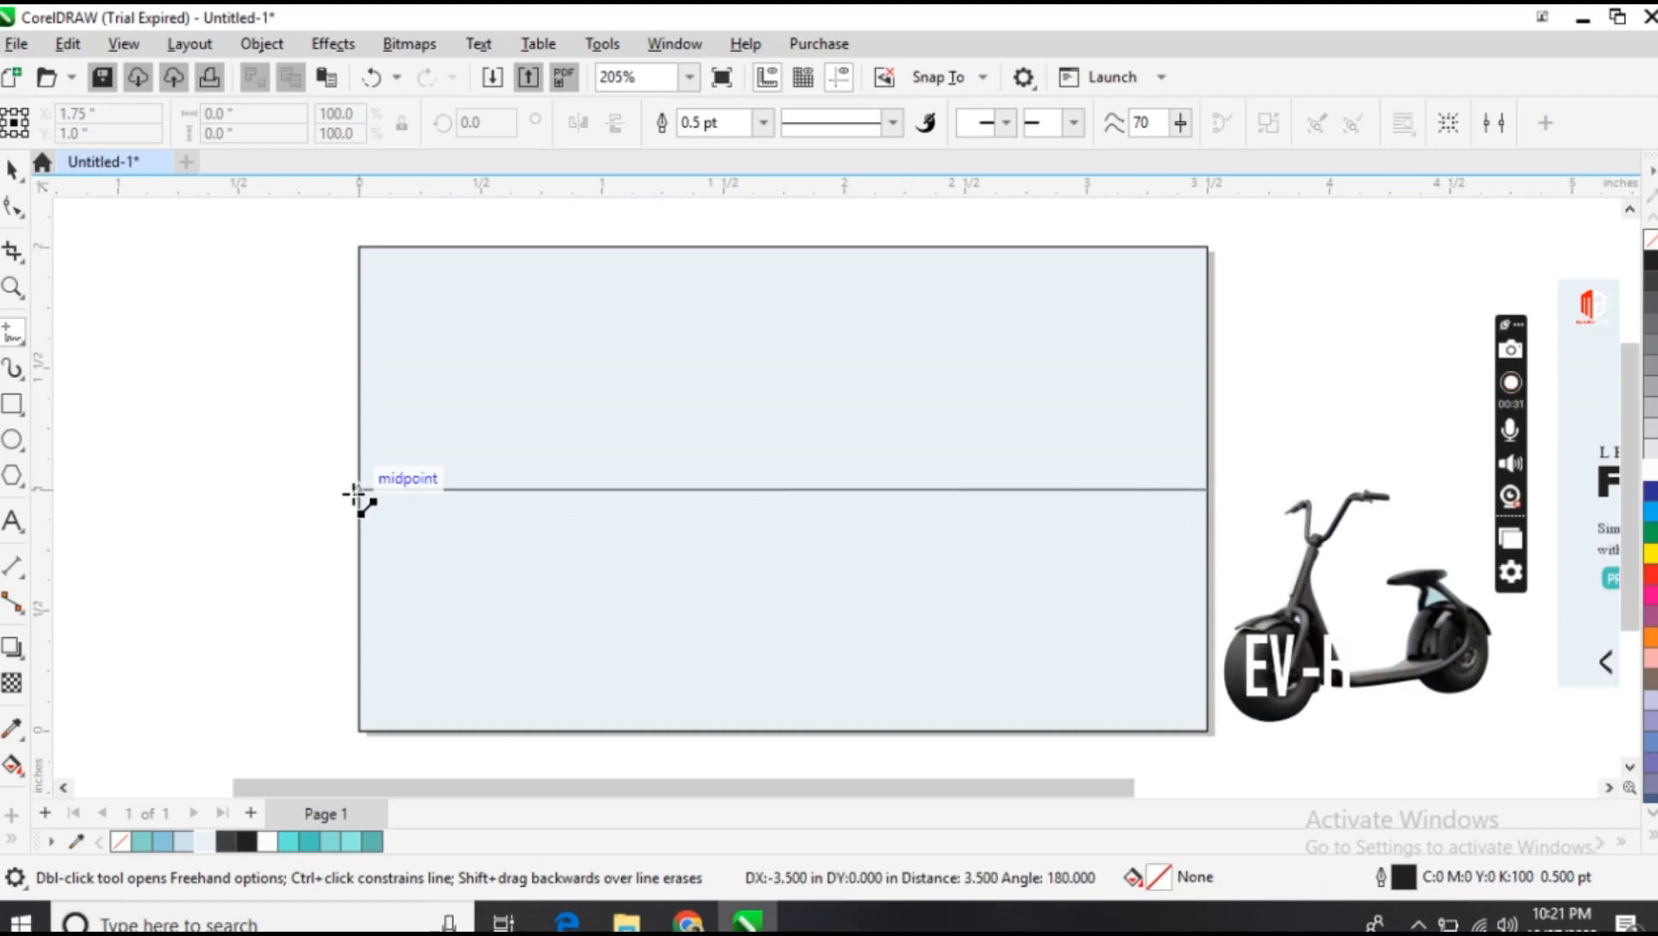
click(355, 491)
click(12, 169)
click(204, 291)
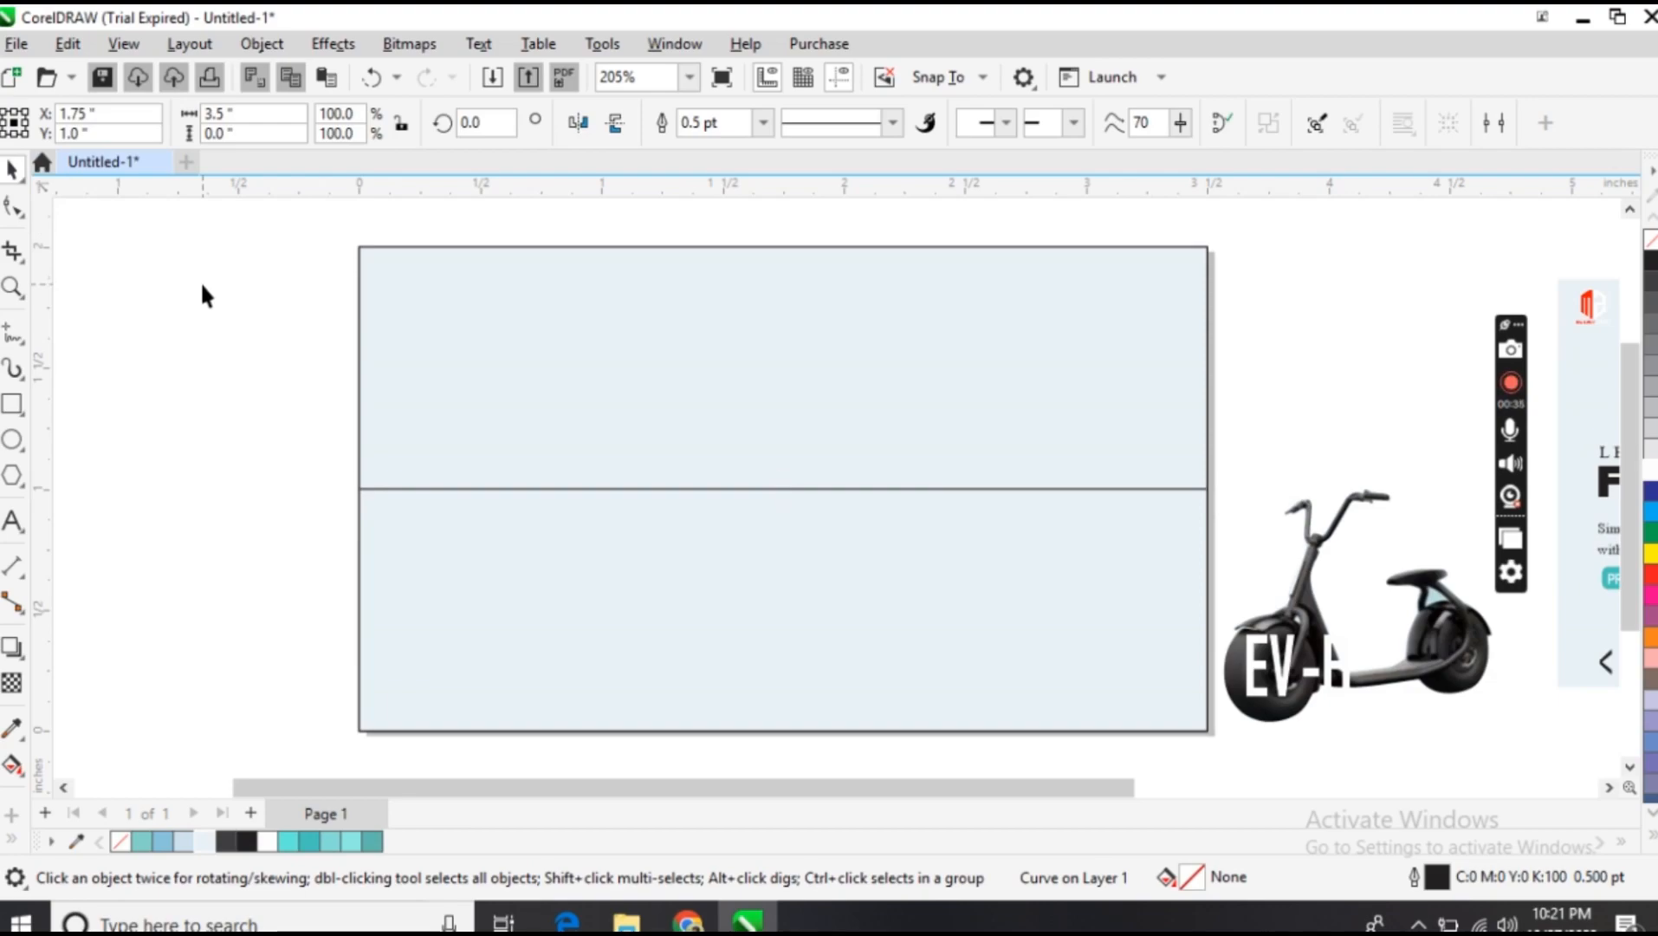
Draw a rectangle about 0.23 × 1 inch in the card's upper right corner and place a duplicate directly below it
click(12, 405)
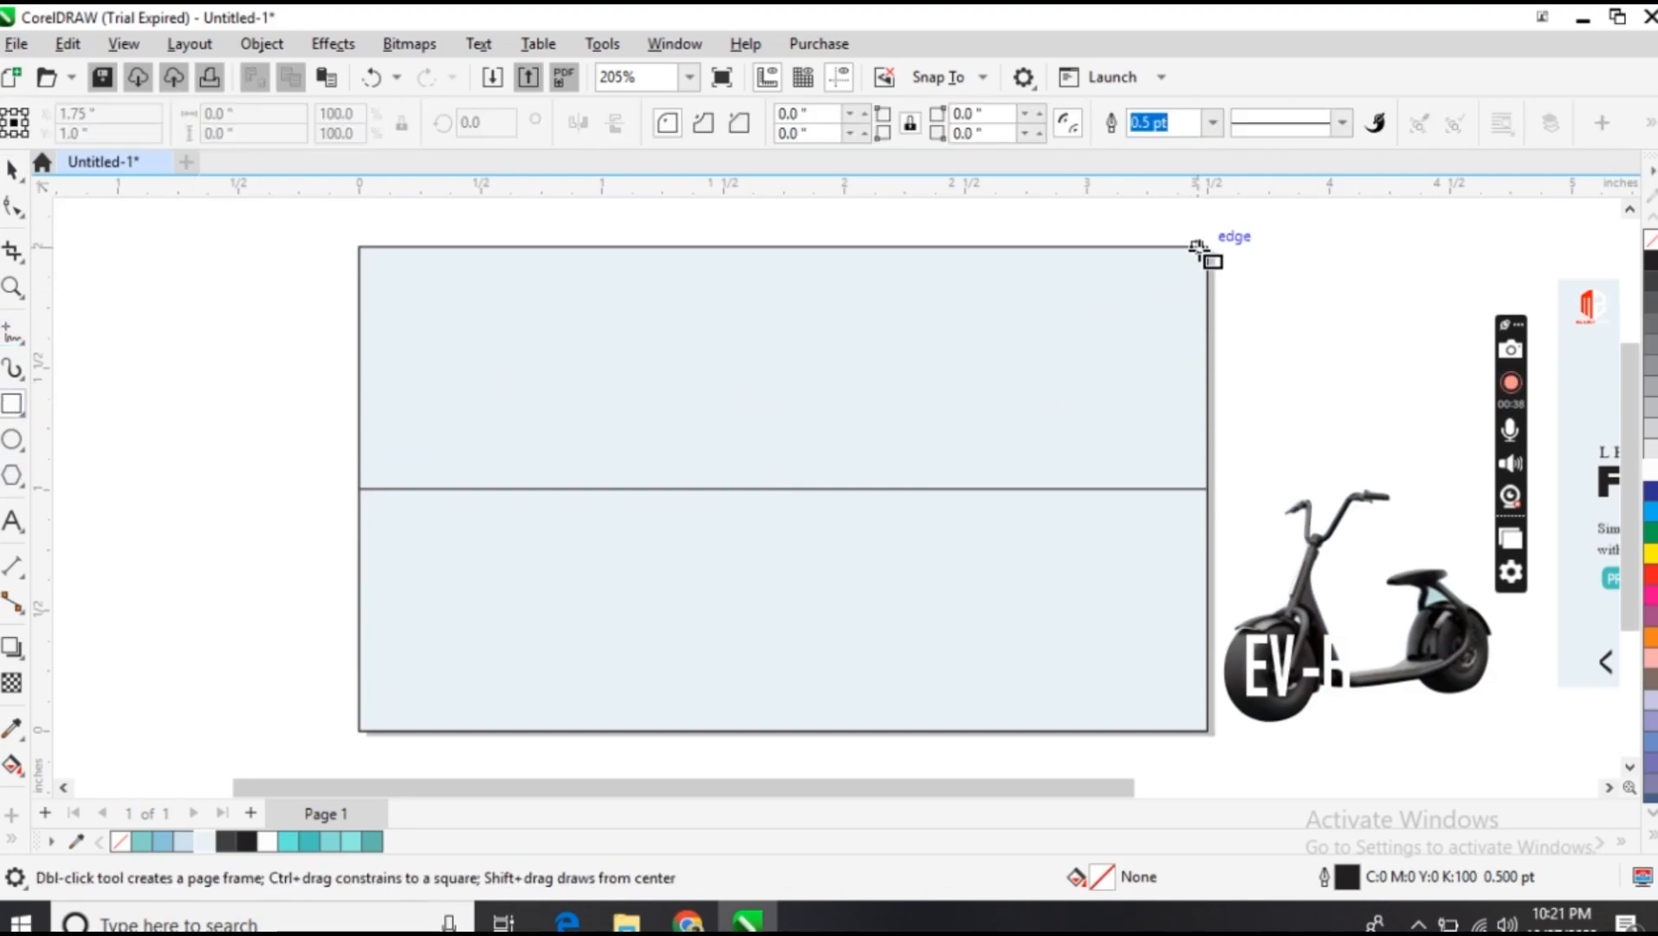
drag(1206, 247, 1157, 492)
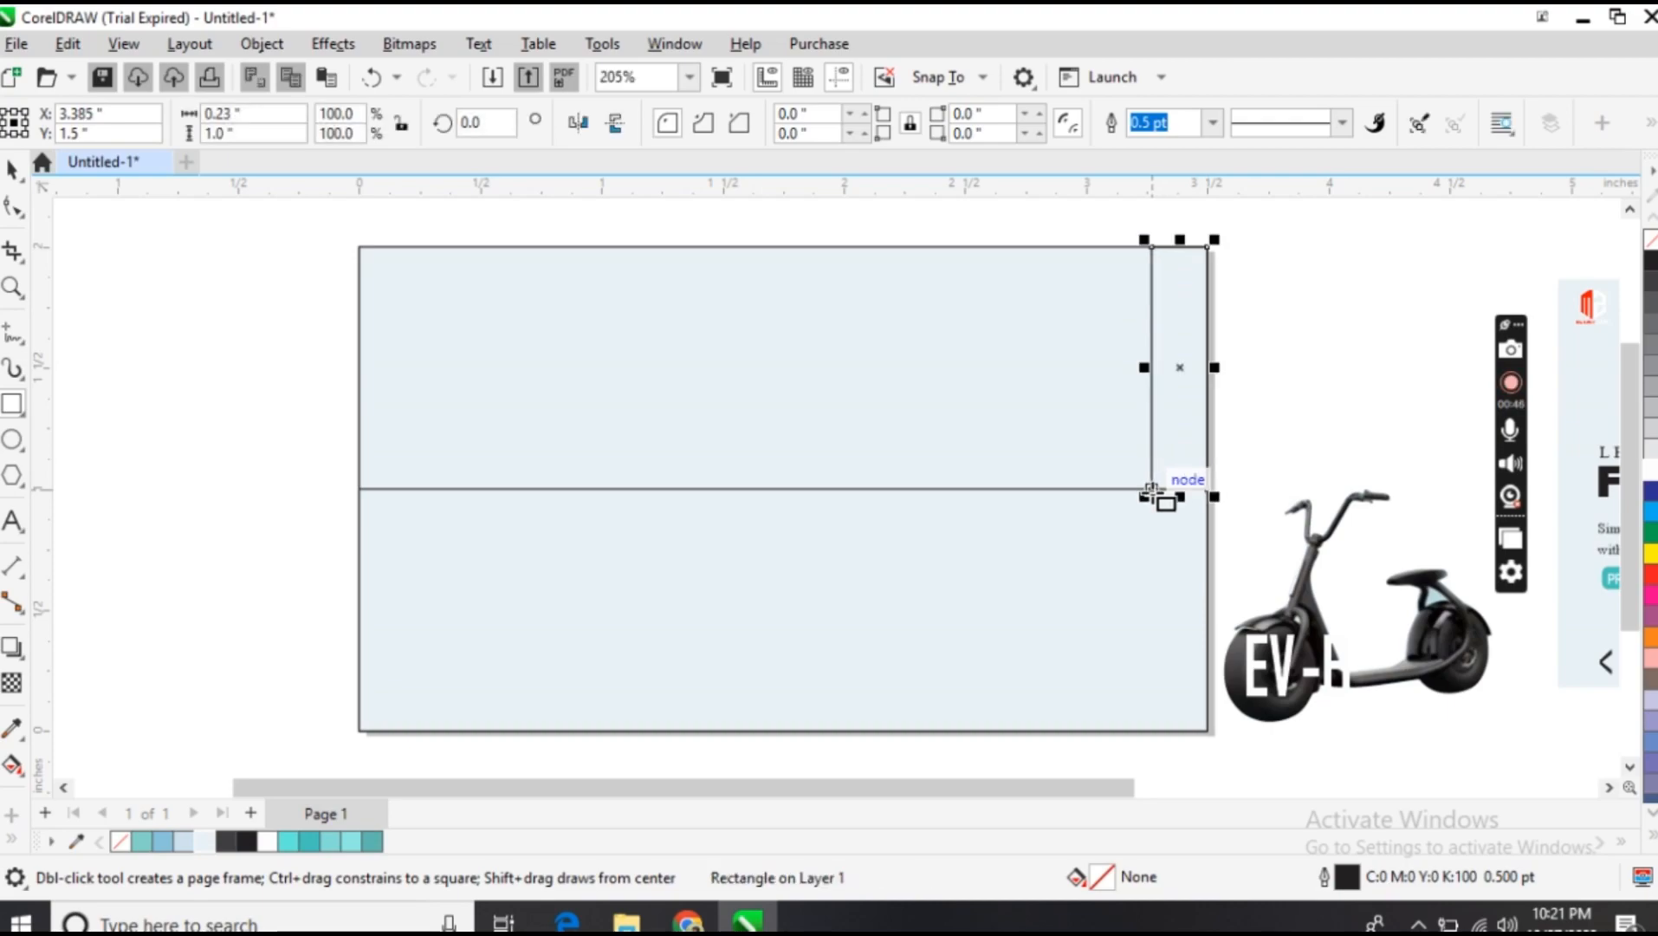
click(8, 170)
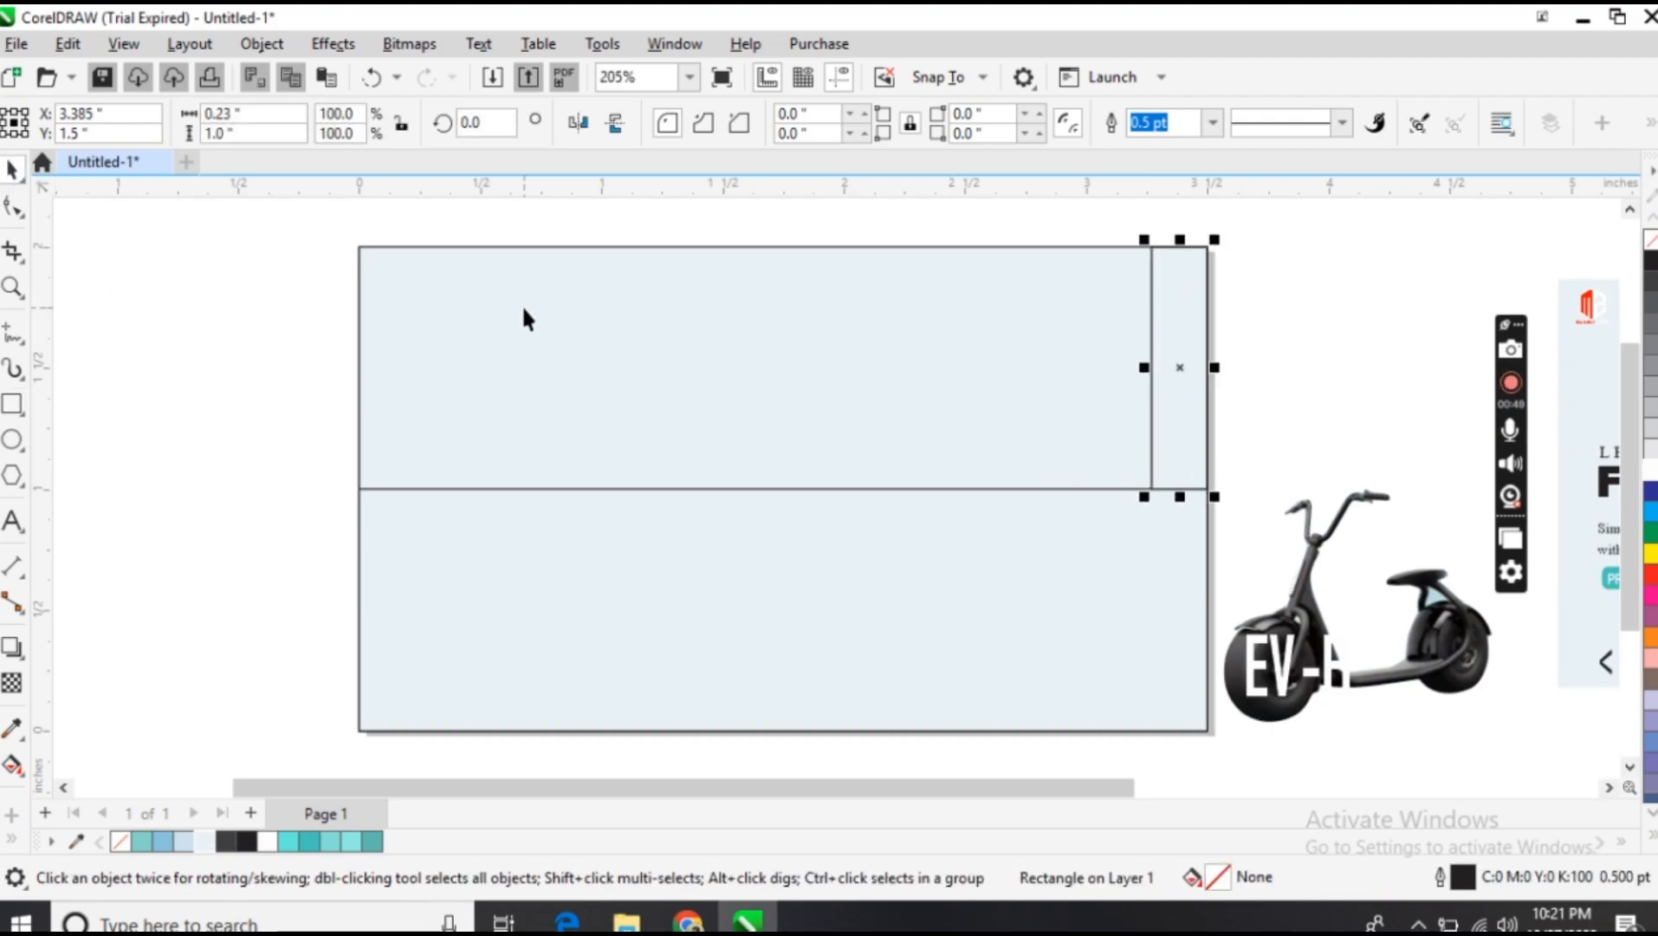
key(ctrl+d)
drag(1270, 432, 1207, 728)
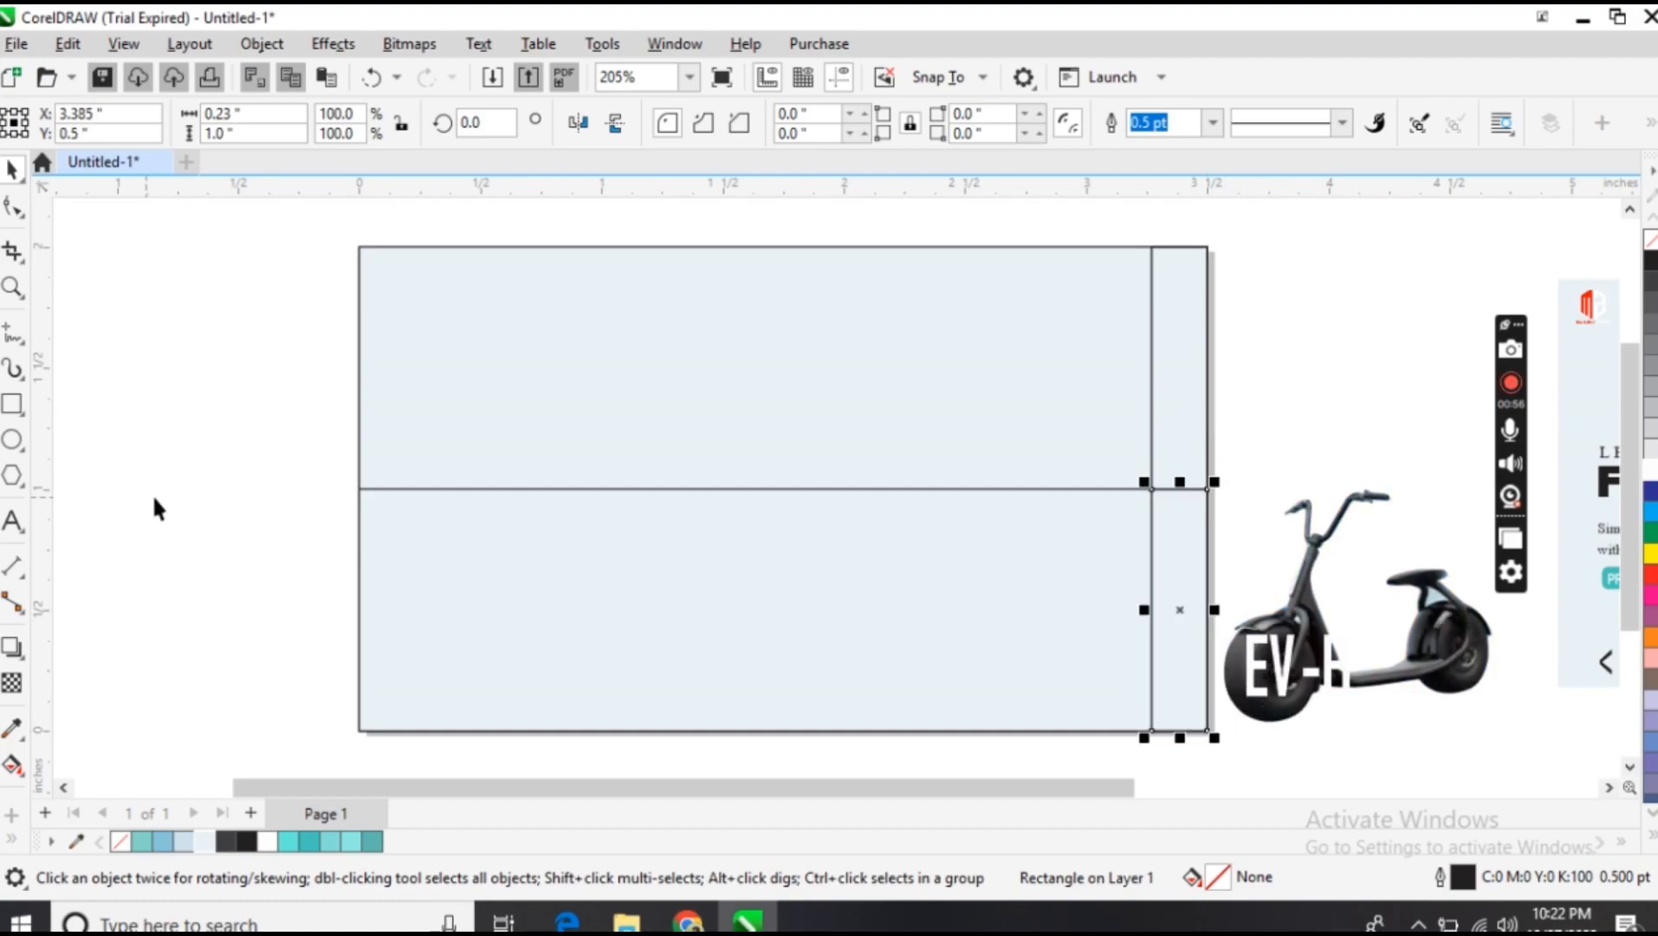
Delete the horizontal line that divides the card in half
click(233, 494)
click(436, 490)
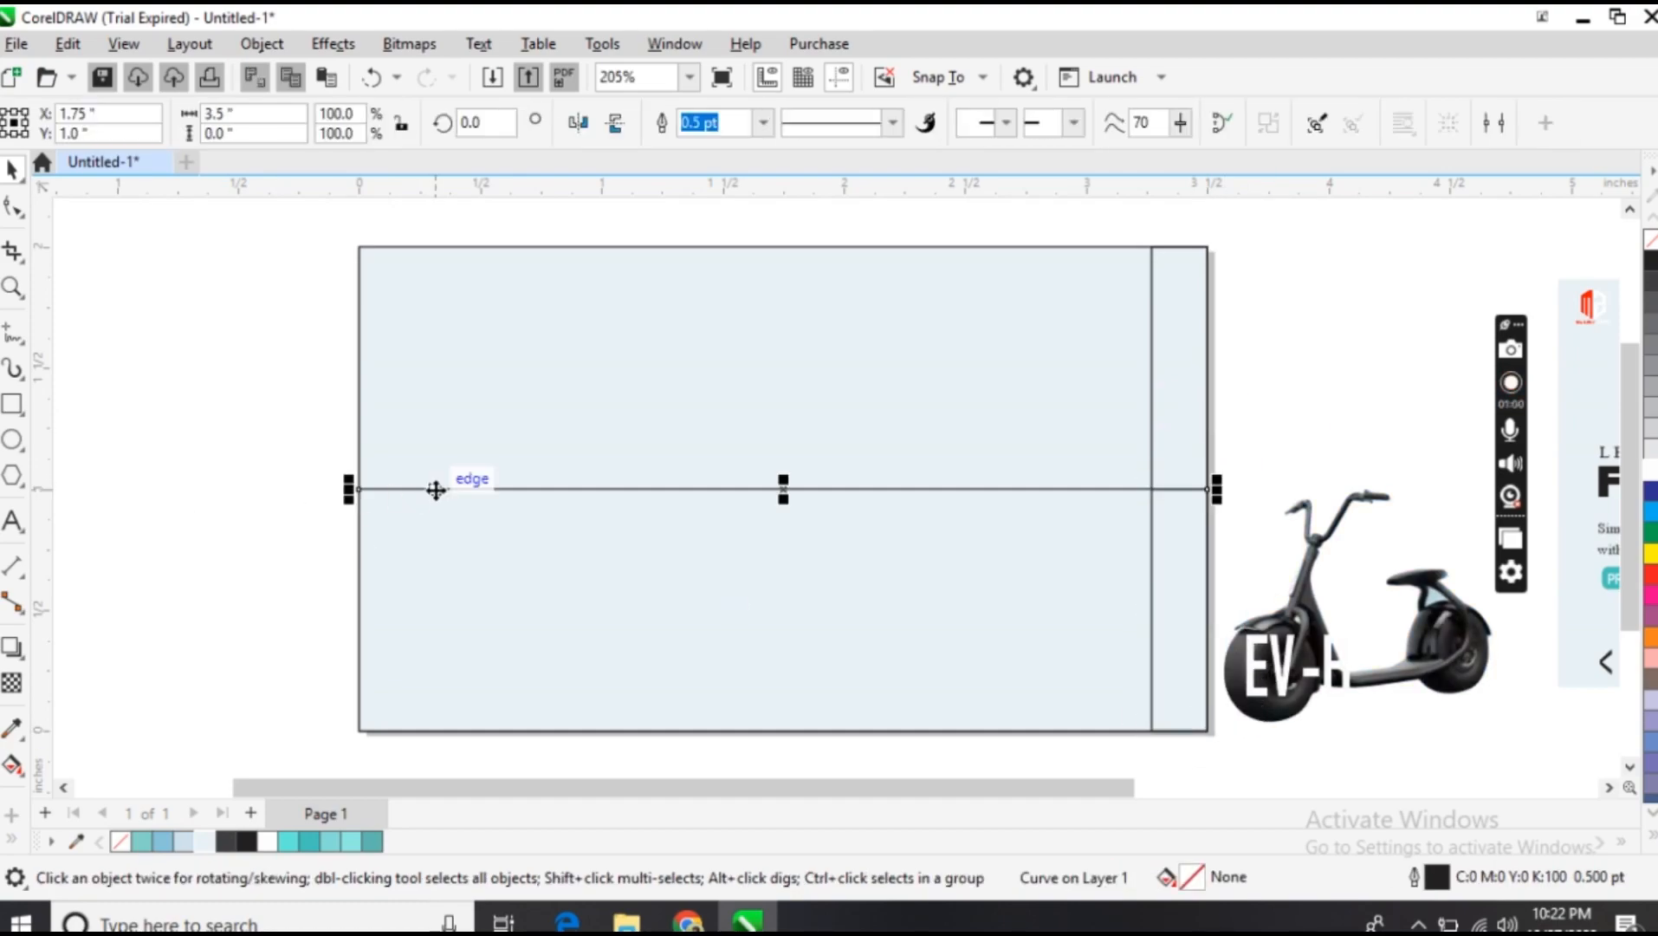
key(Delete)
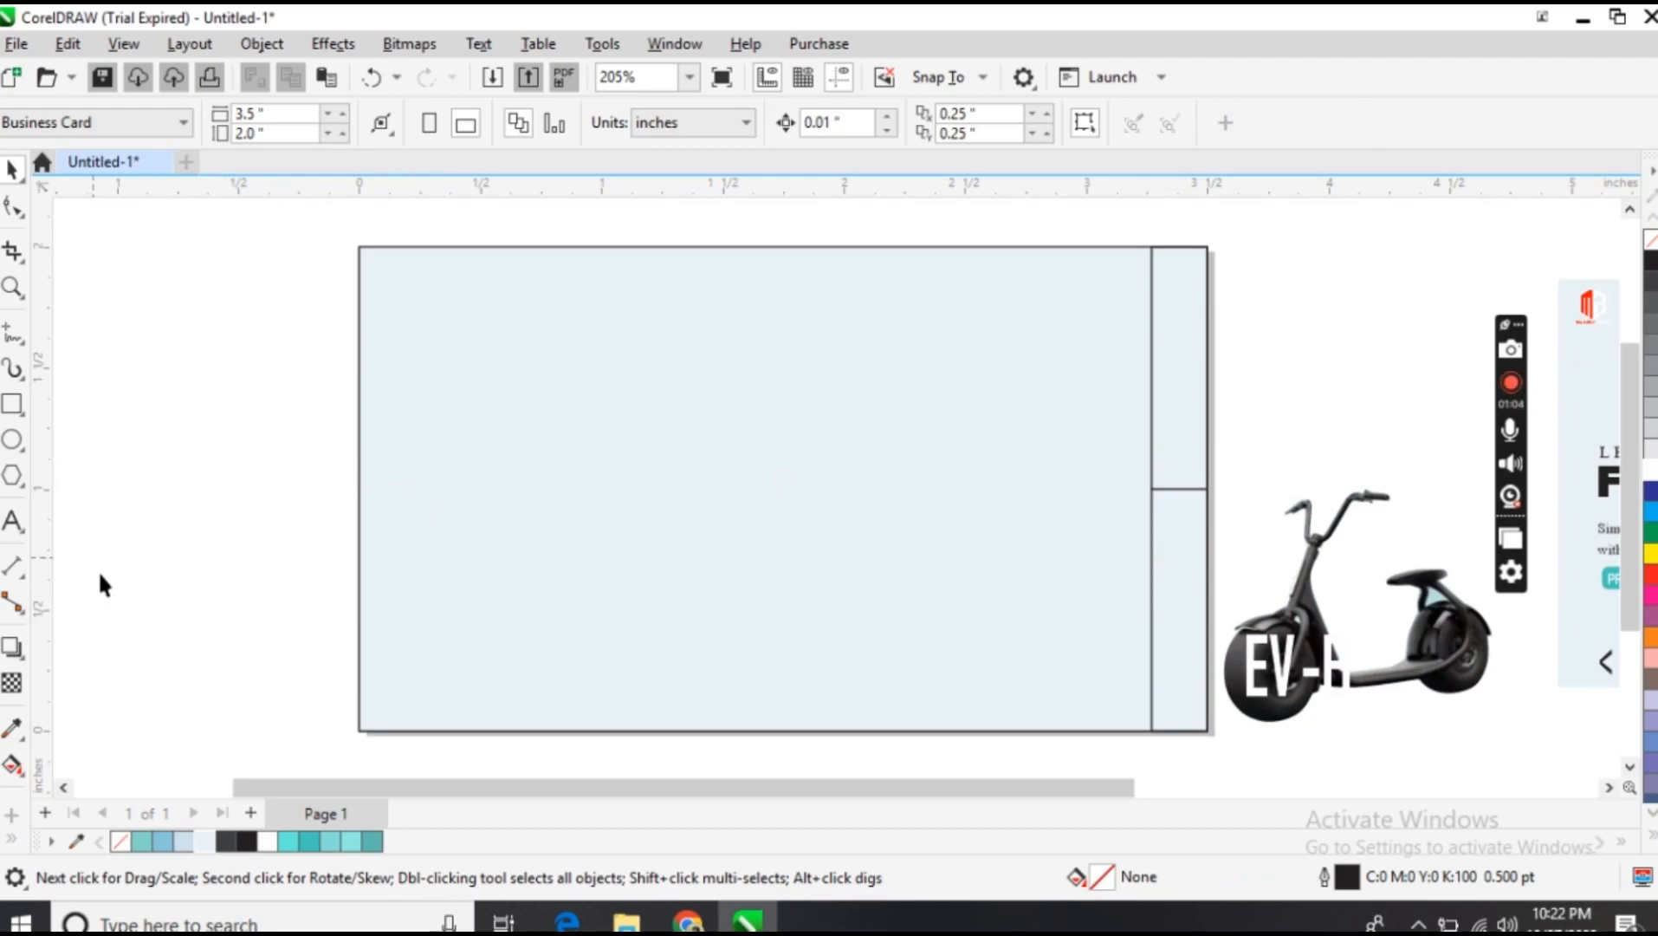
Fill the upper strip rectangle with teal #83D3C8 and the lower one with blue #88C5DA
click(1167, 420)
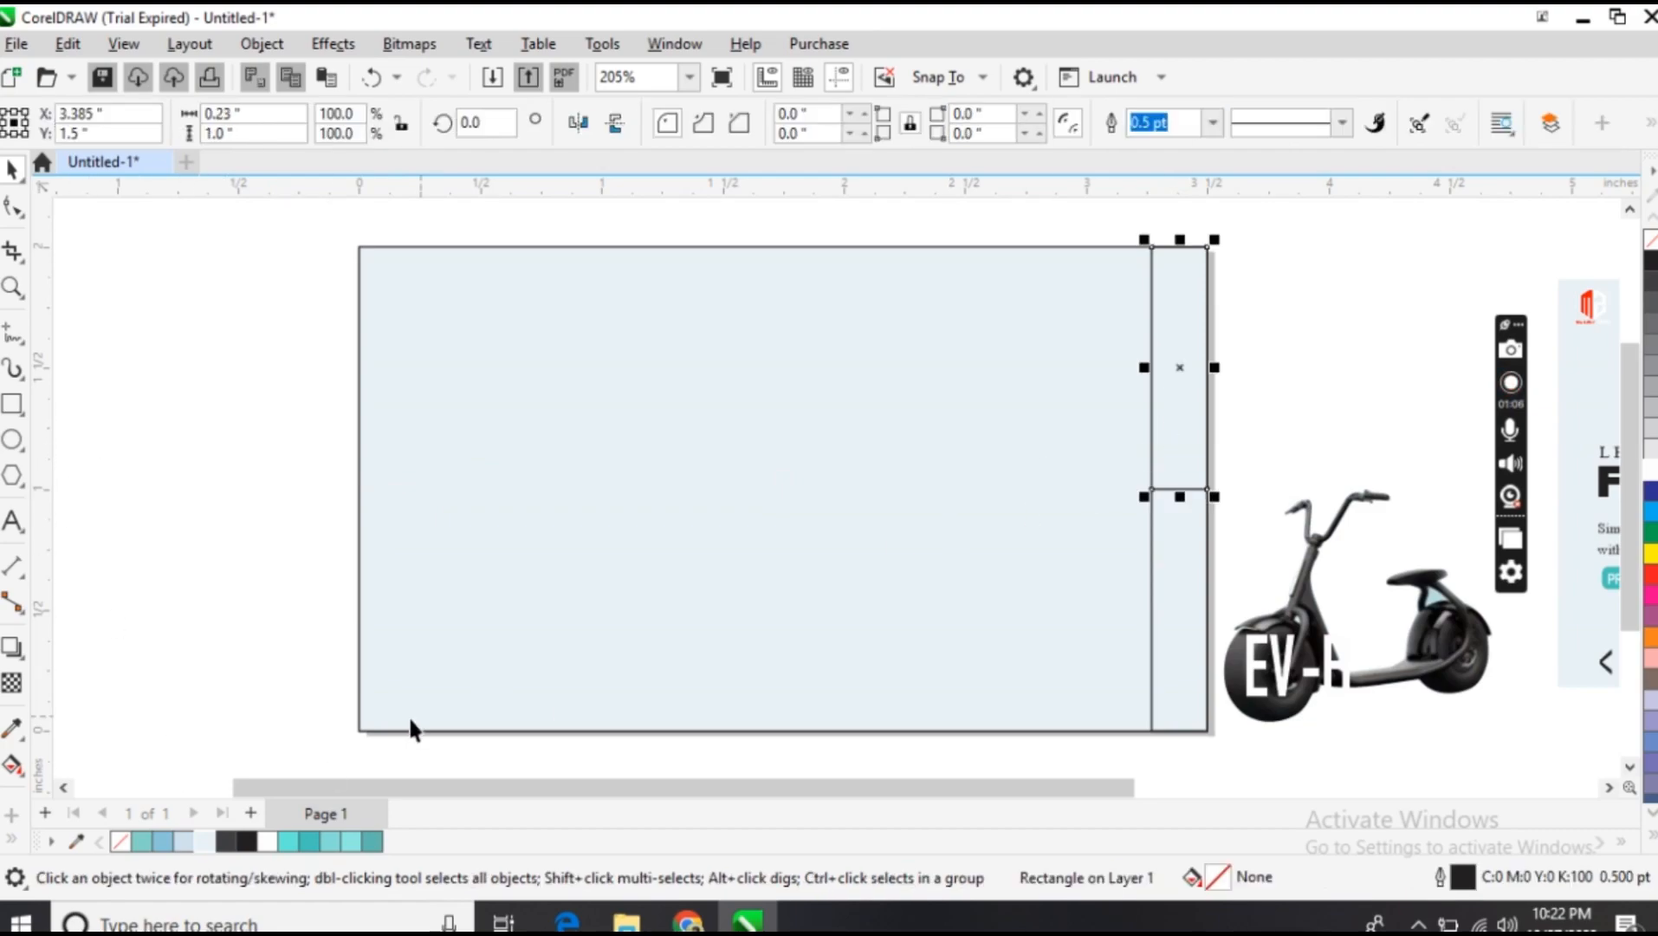
click(141, 841)
click(1191, 599)
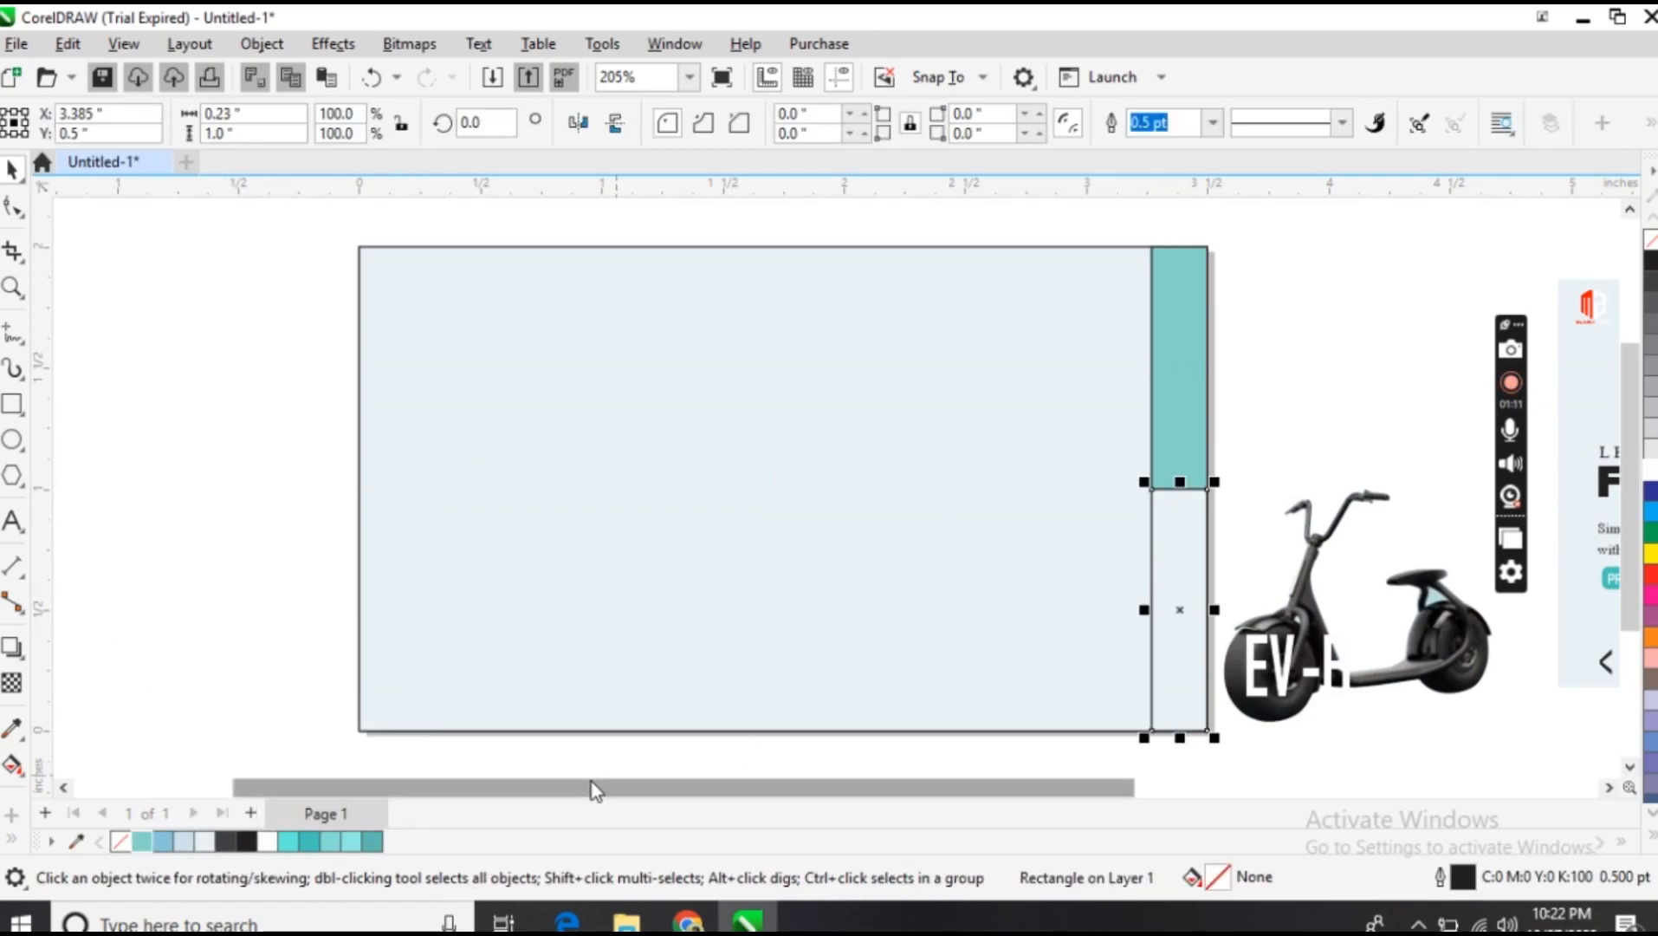
click(165, 841)
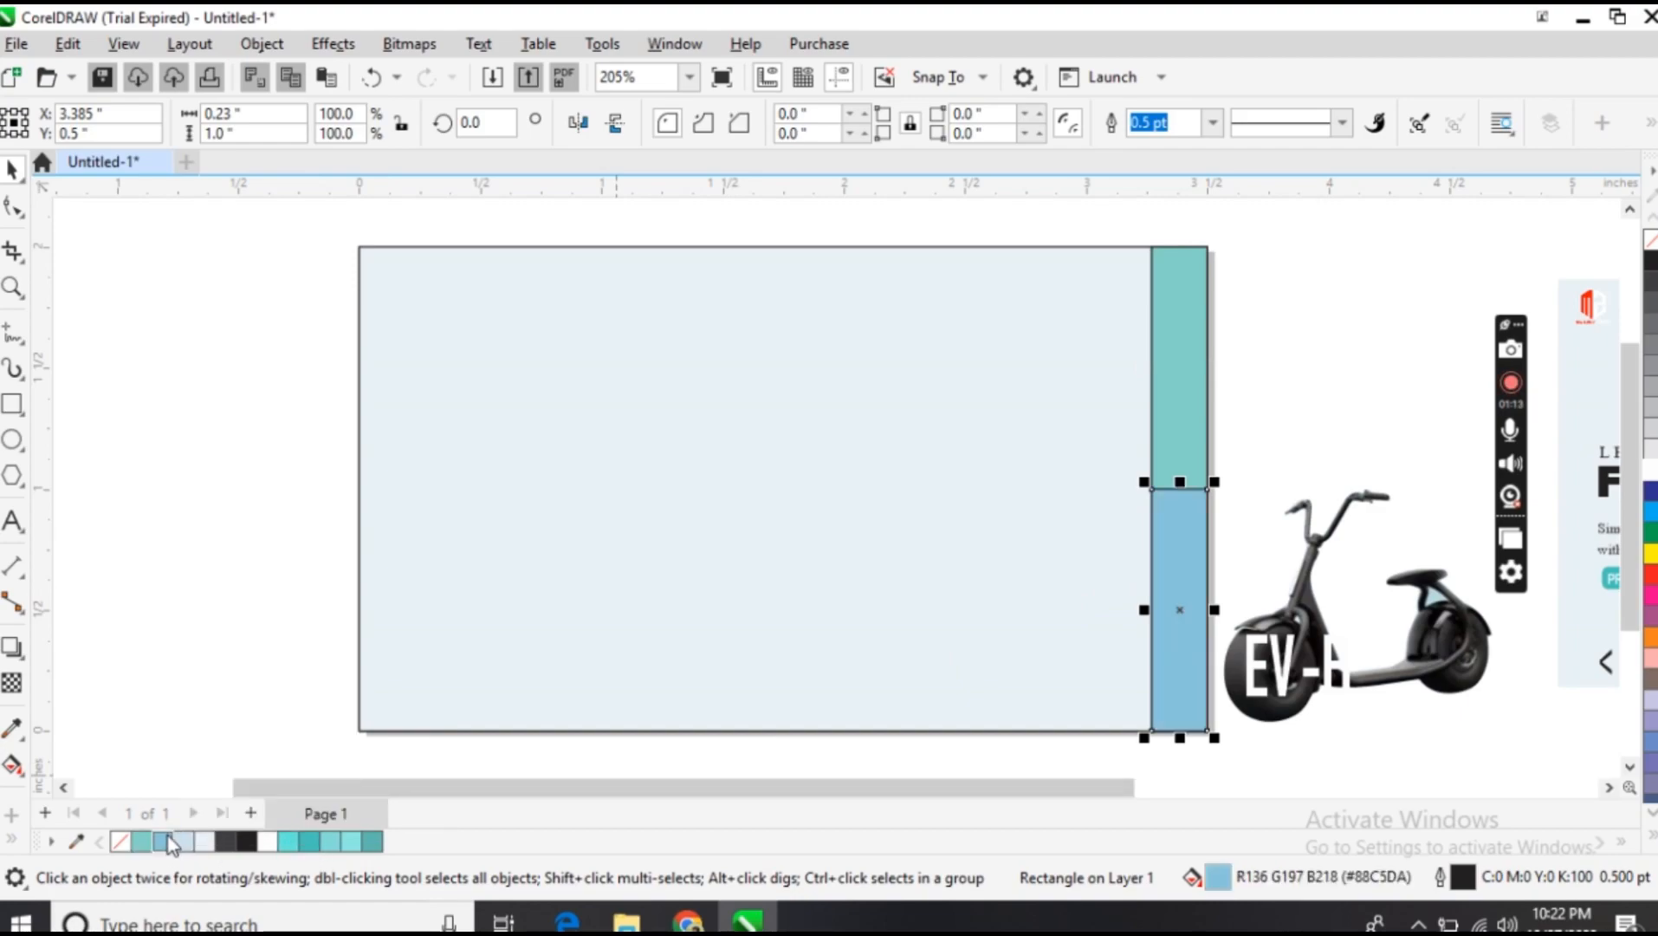
Apply a fountain fill to the upper strip, running from its lower right corner to its upper left corner
click(1178, 381)
click(11, 766)
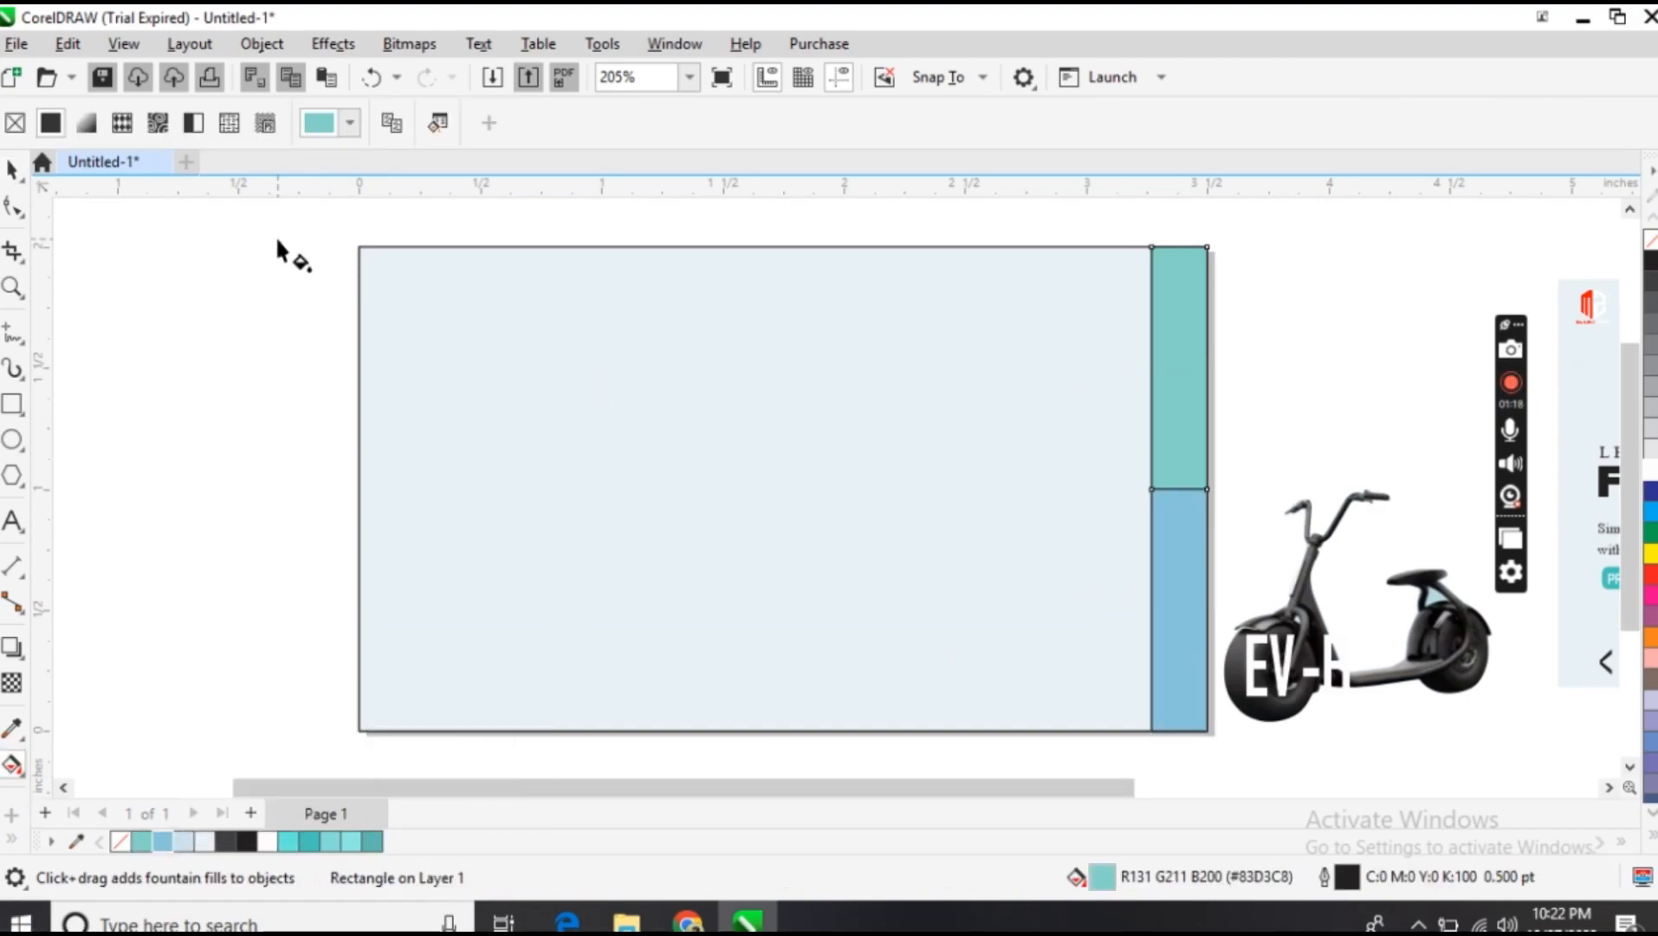
click(87, 122)
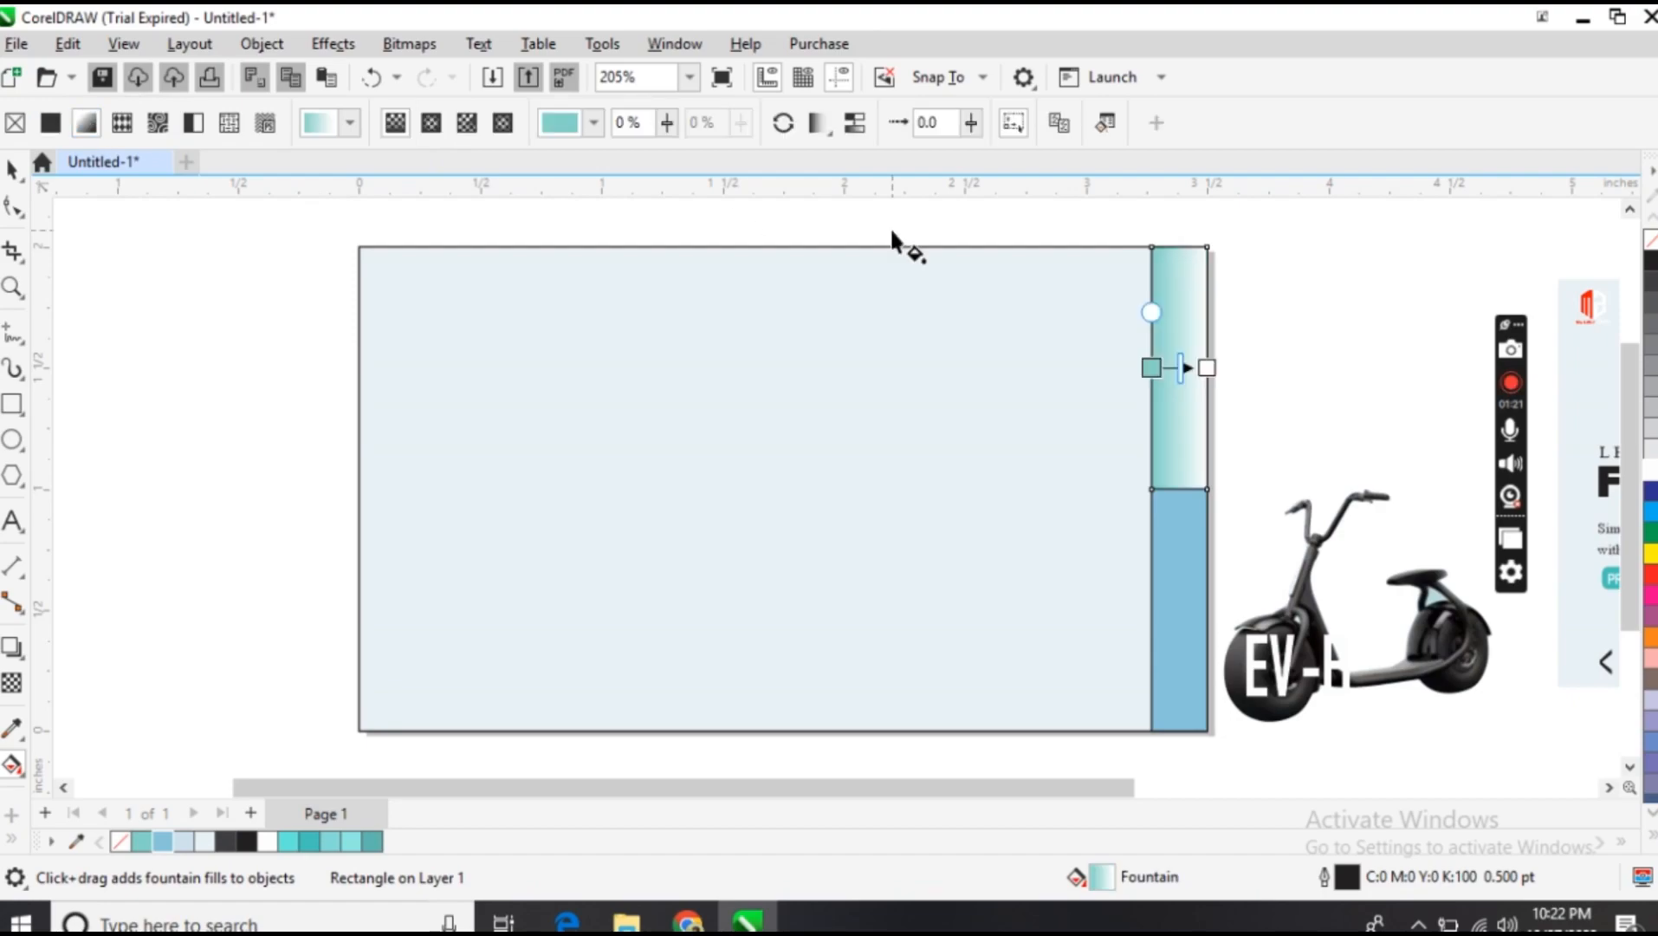
drag(1207, 367, 1152, 248)
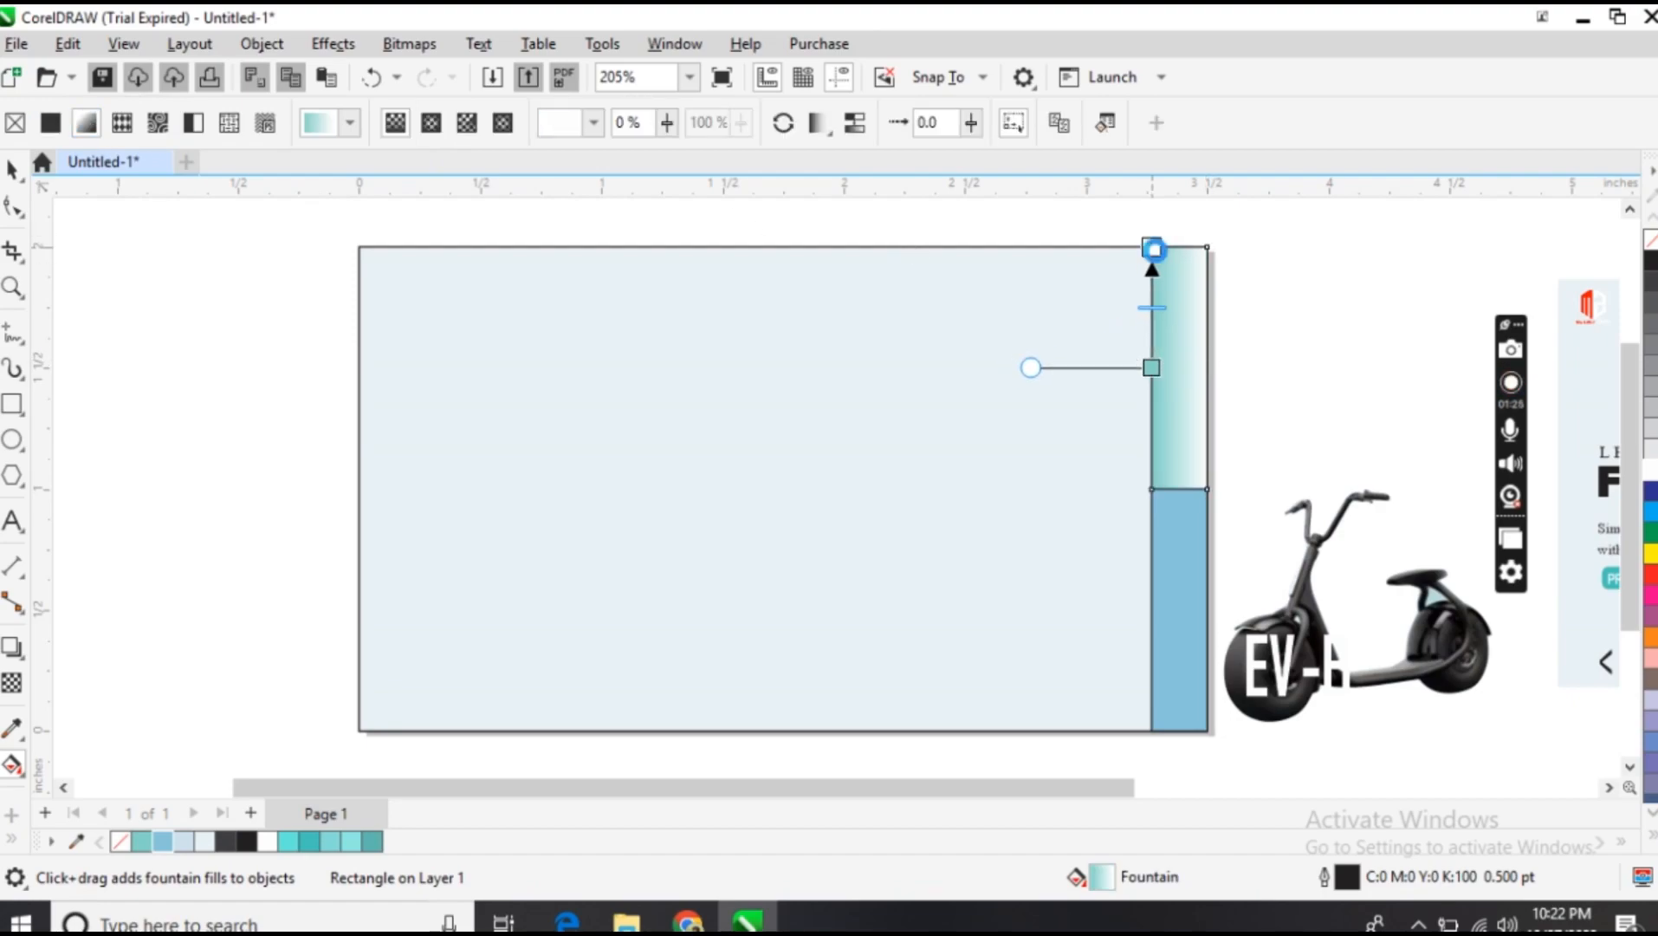
drag(1151, 367, 1206, 489)
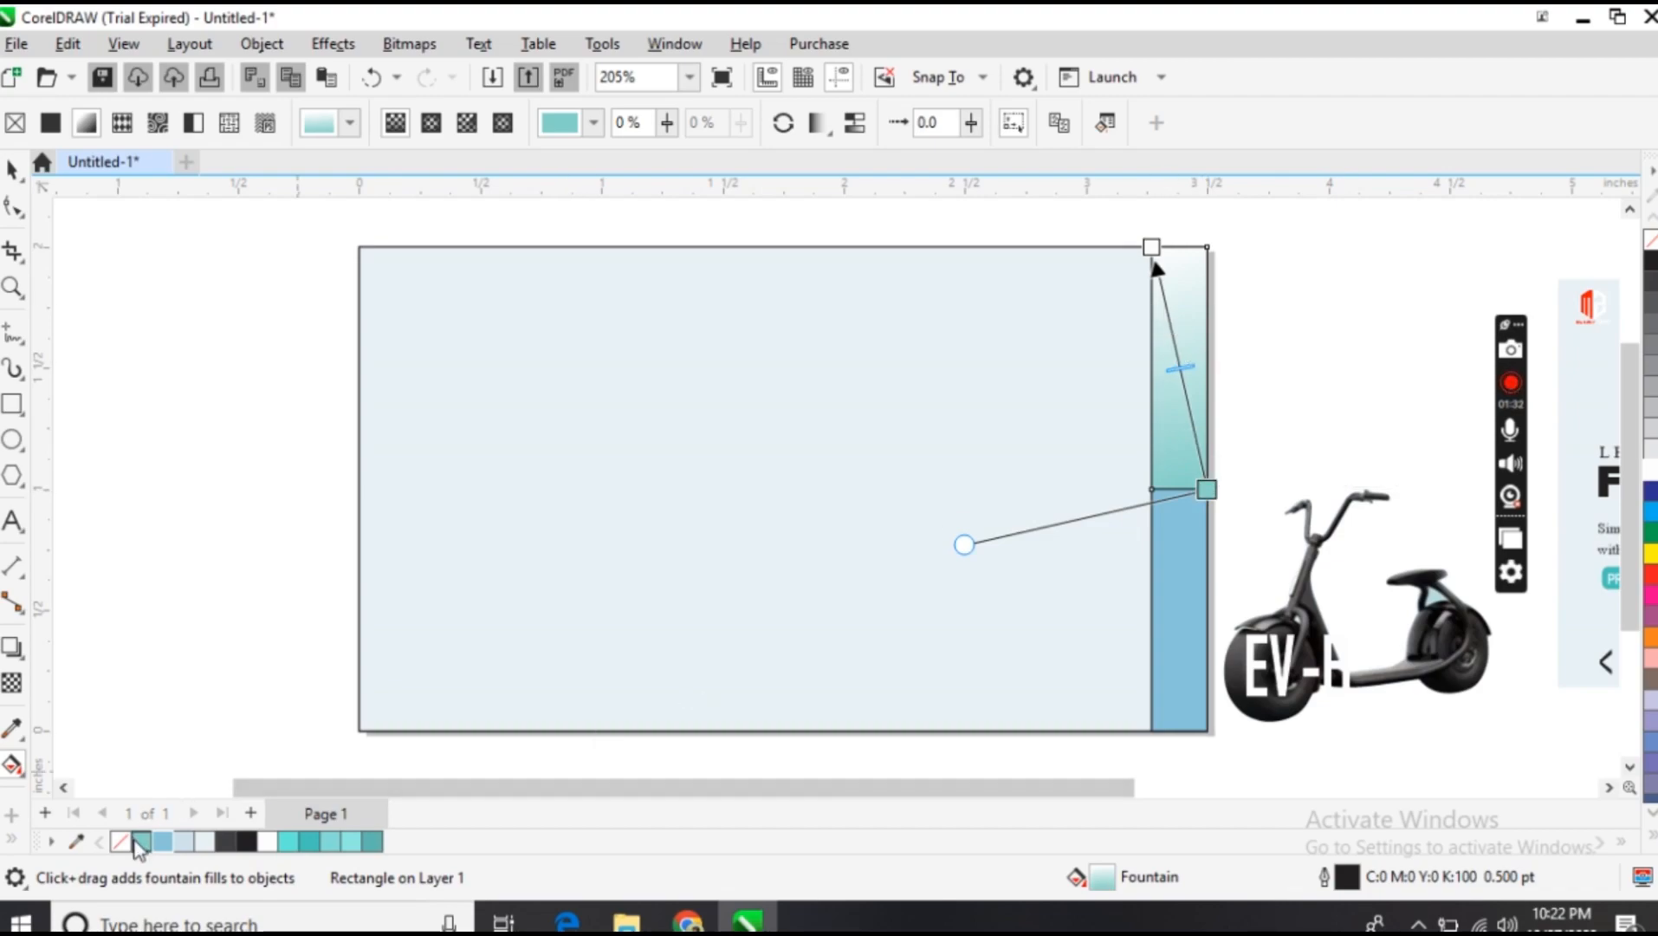
Set the upper strip gradient's white end colour to light aqua #ACF7ED
drag(135, 839, 1151, 248)
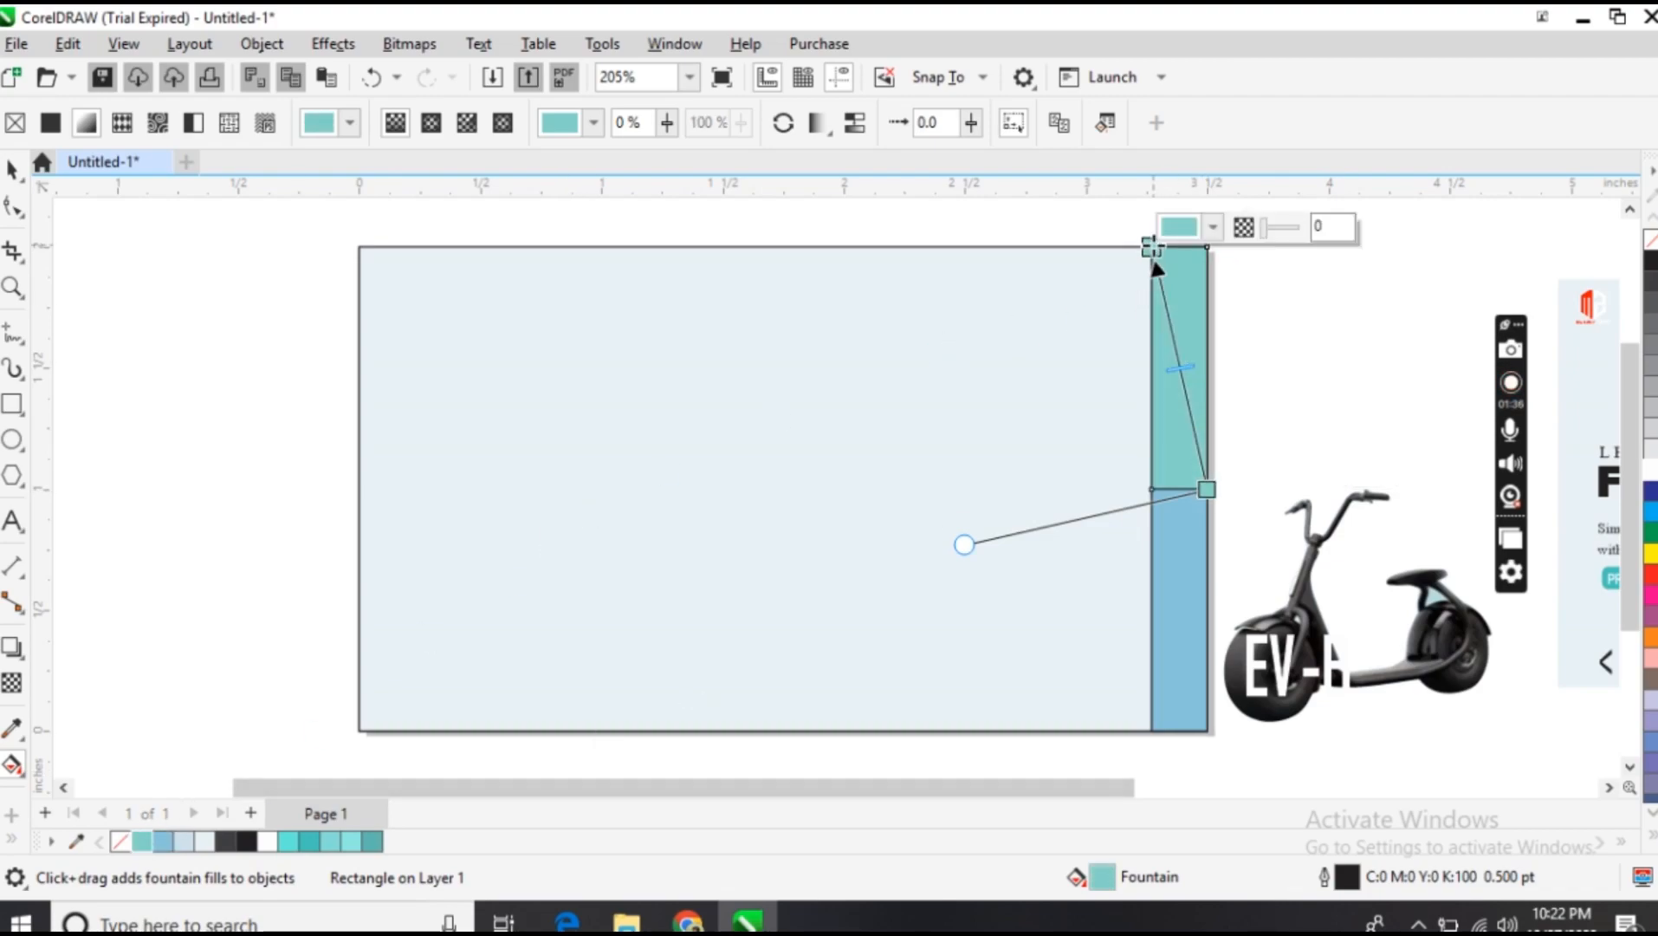
click(1211, 227)
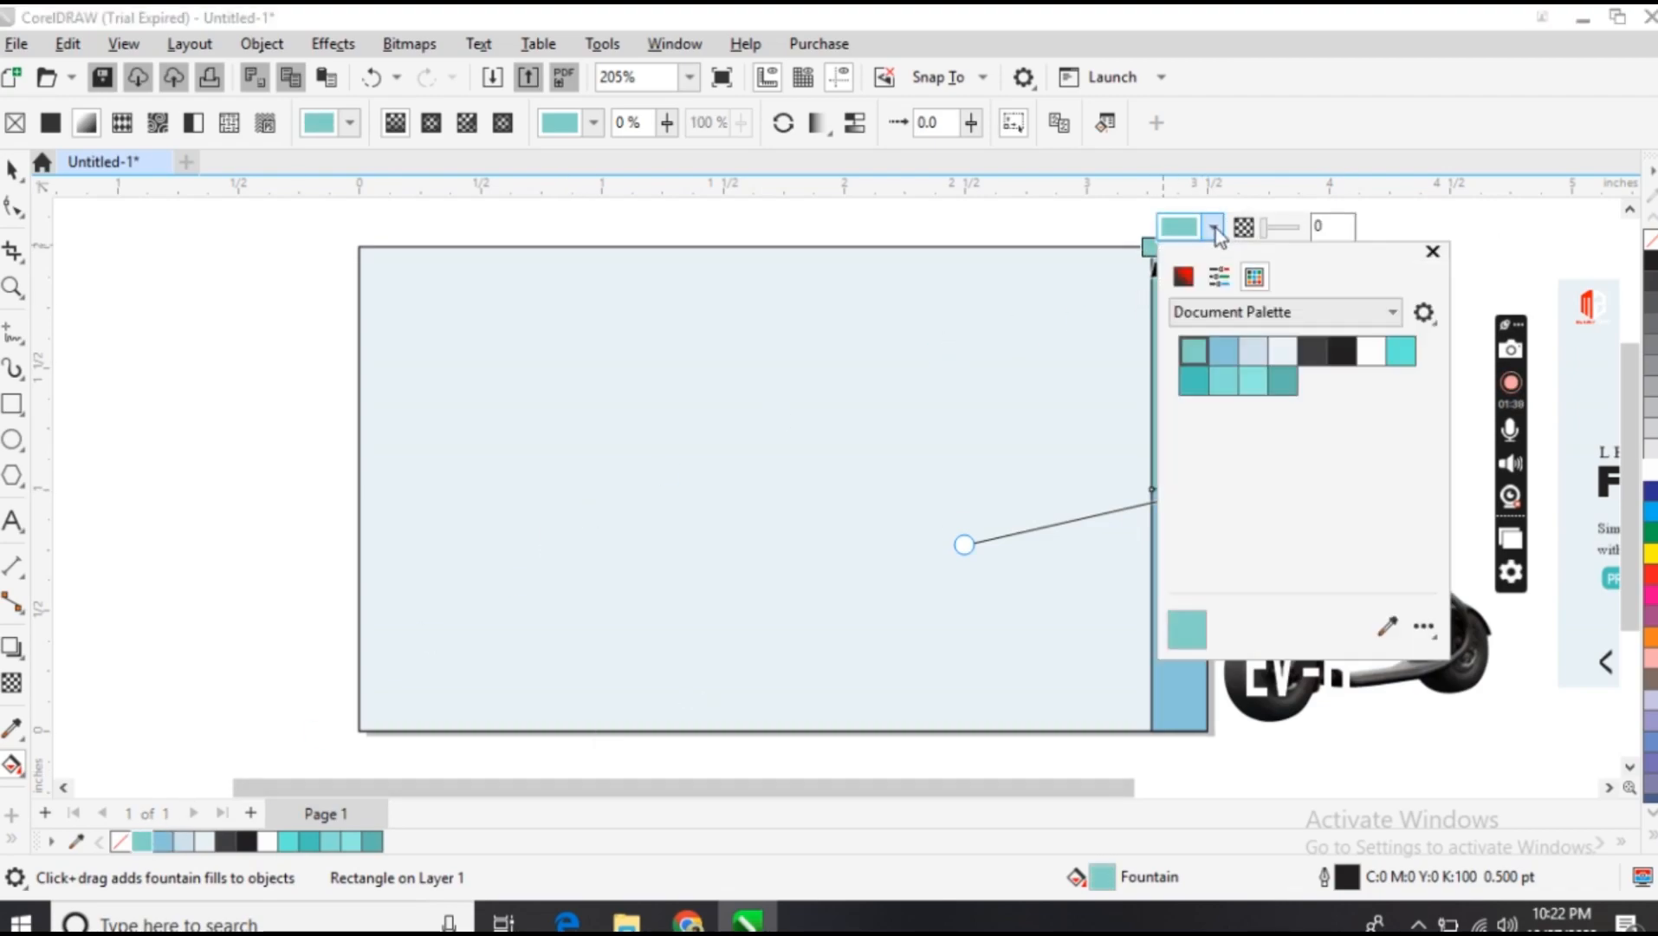
click(1182, 277)
click(1224, 343)
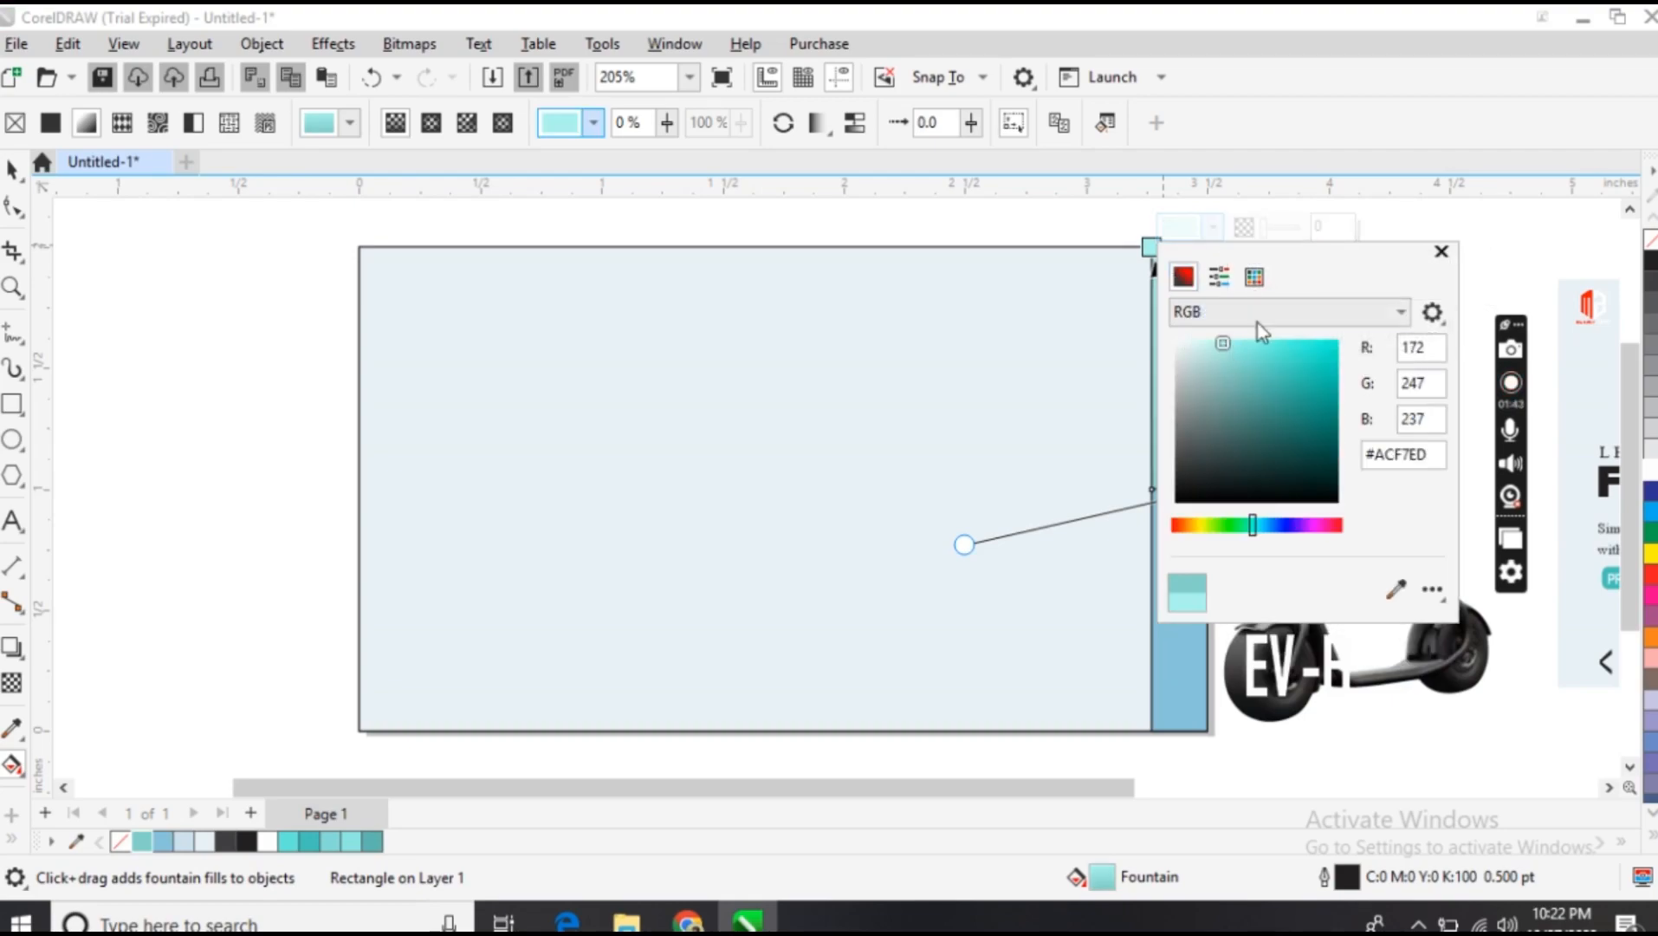
drag(1293, 260, 1363, 249)
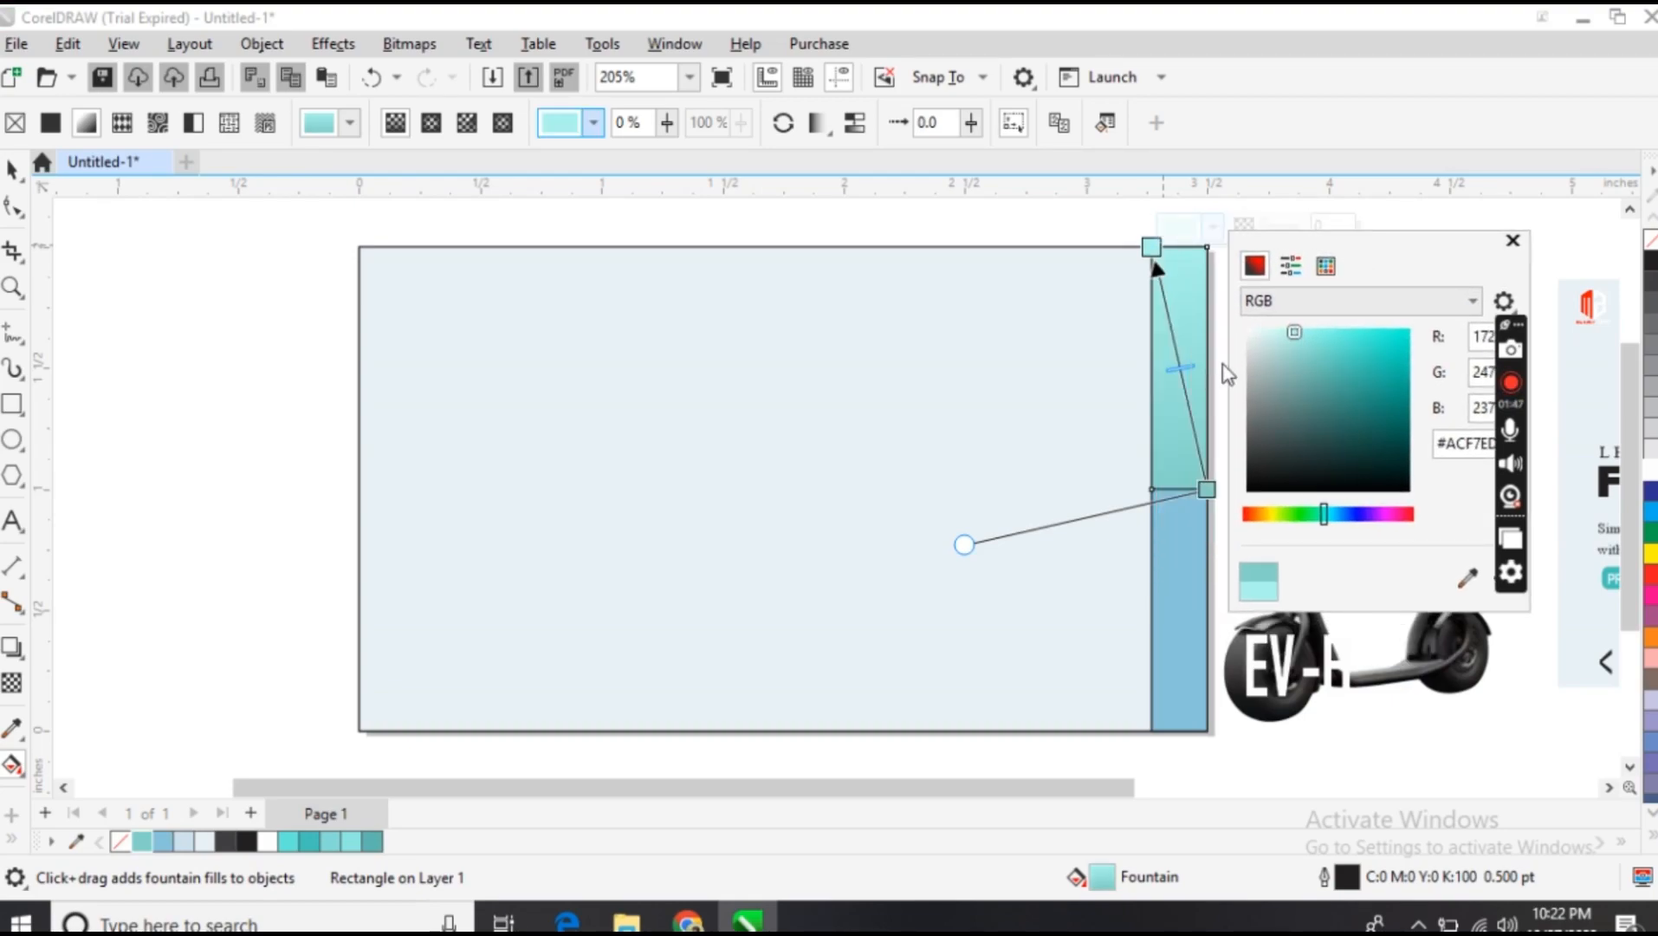
click(1512, 241)
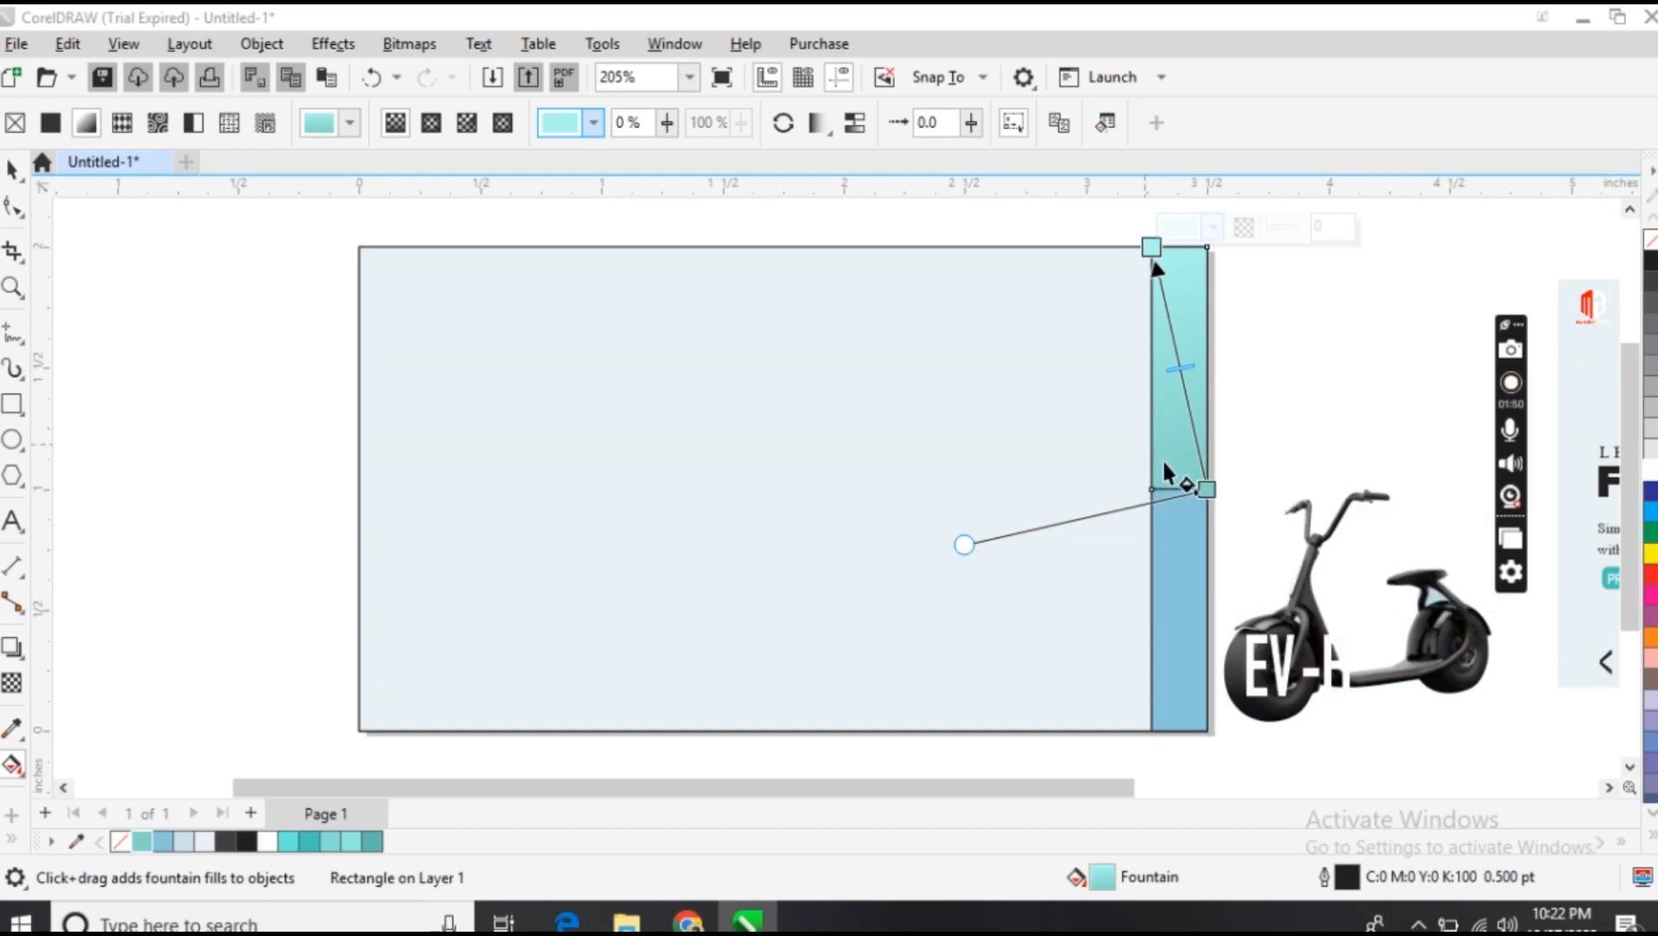
Set the colour at the lower end of the upper strip's gradient to teal #1EBDA8
click(1206, 489)
click(1268, 469)
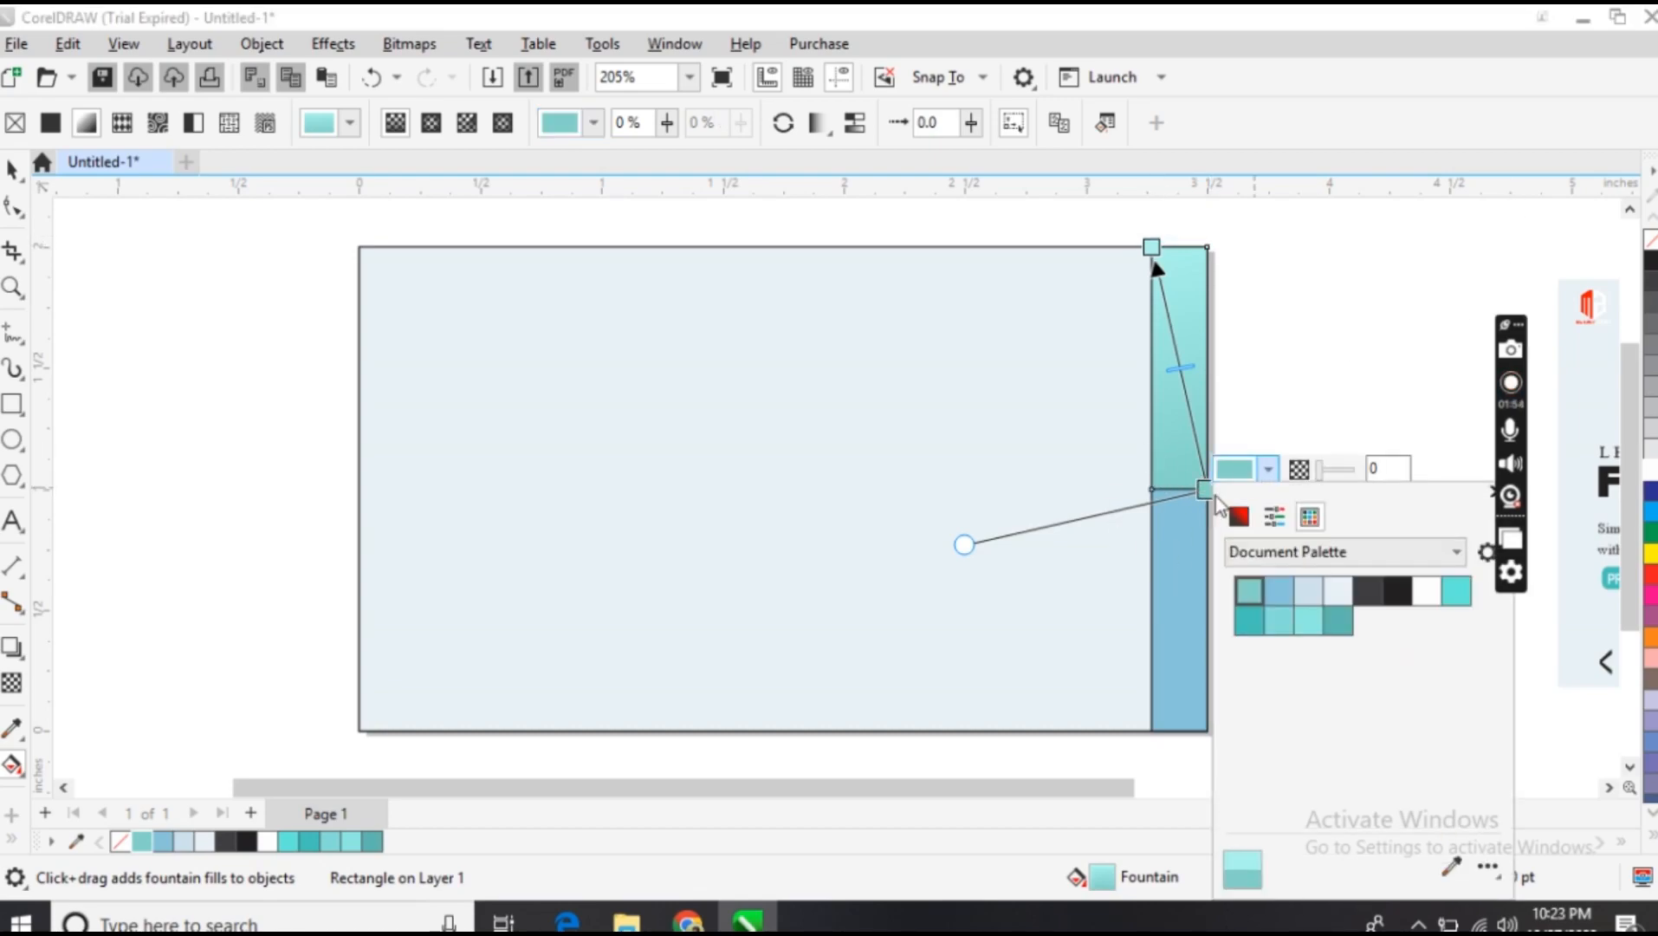
click(1238, 520)
click(1353, 639)
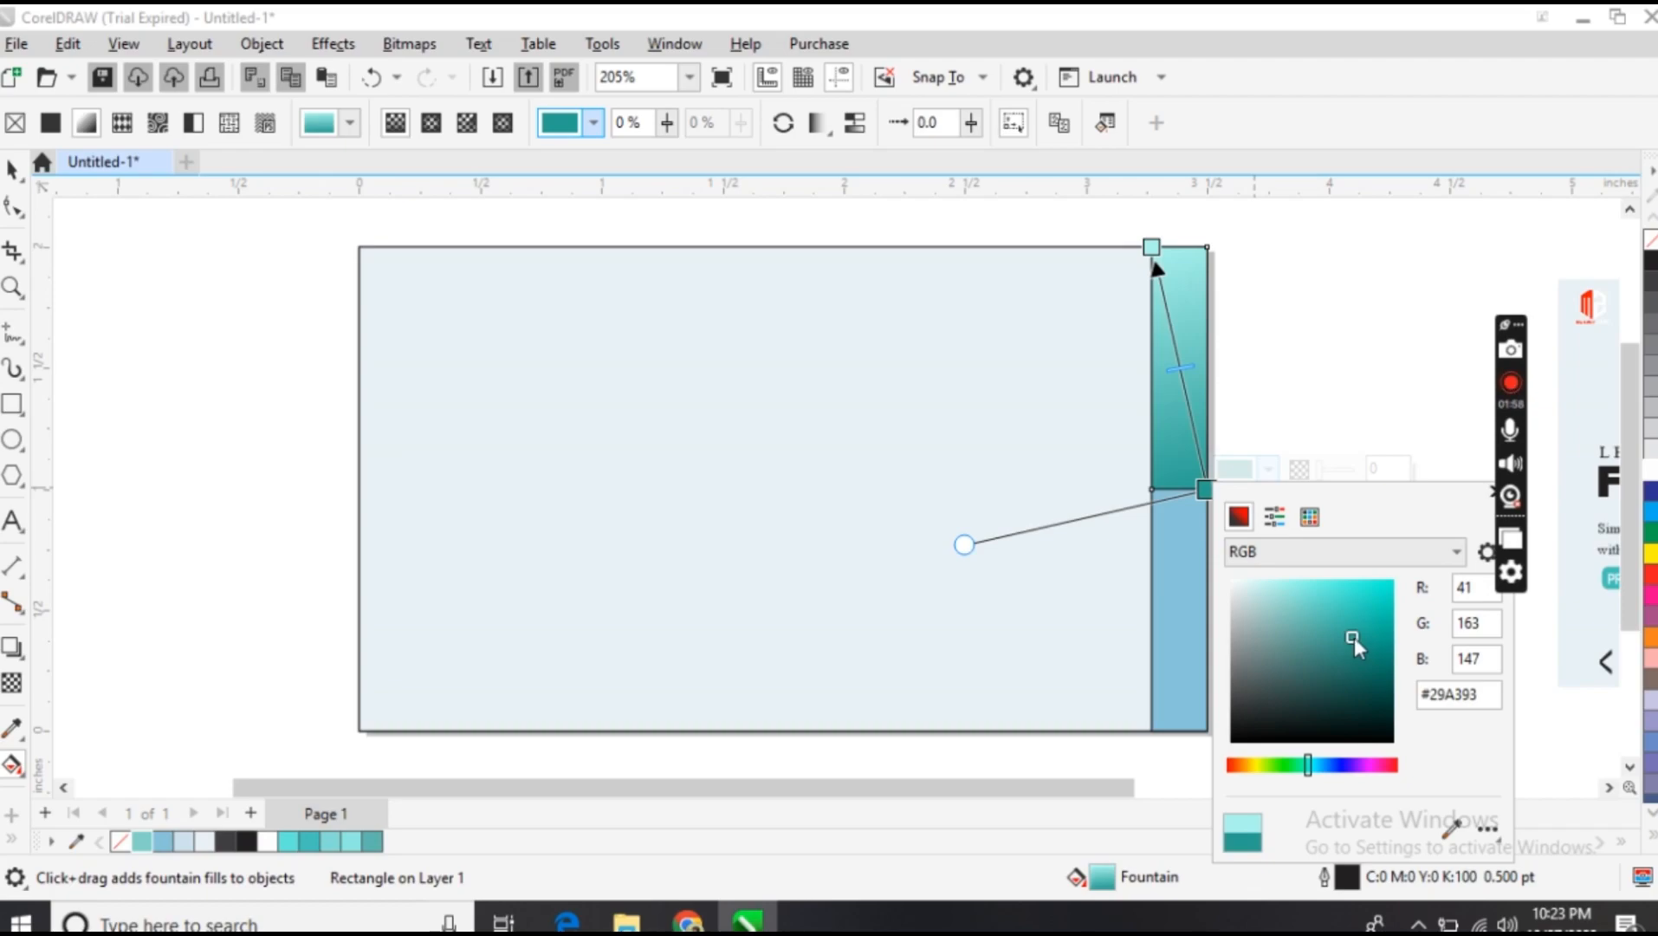
click(1492, 490)
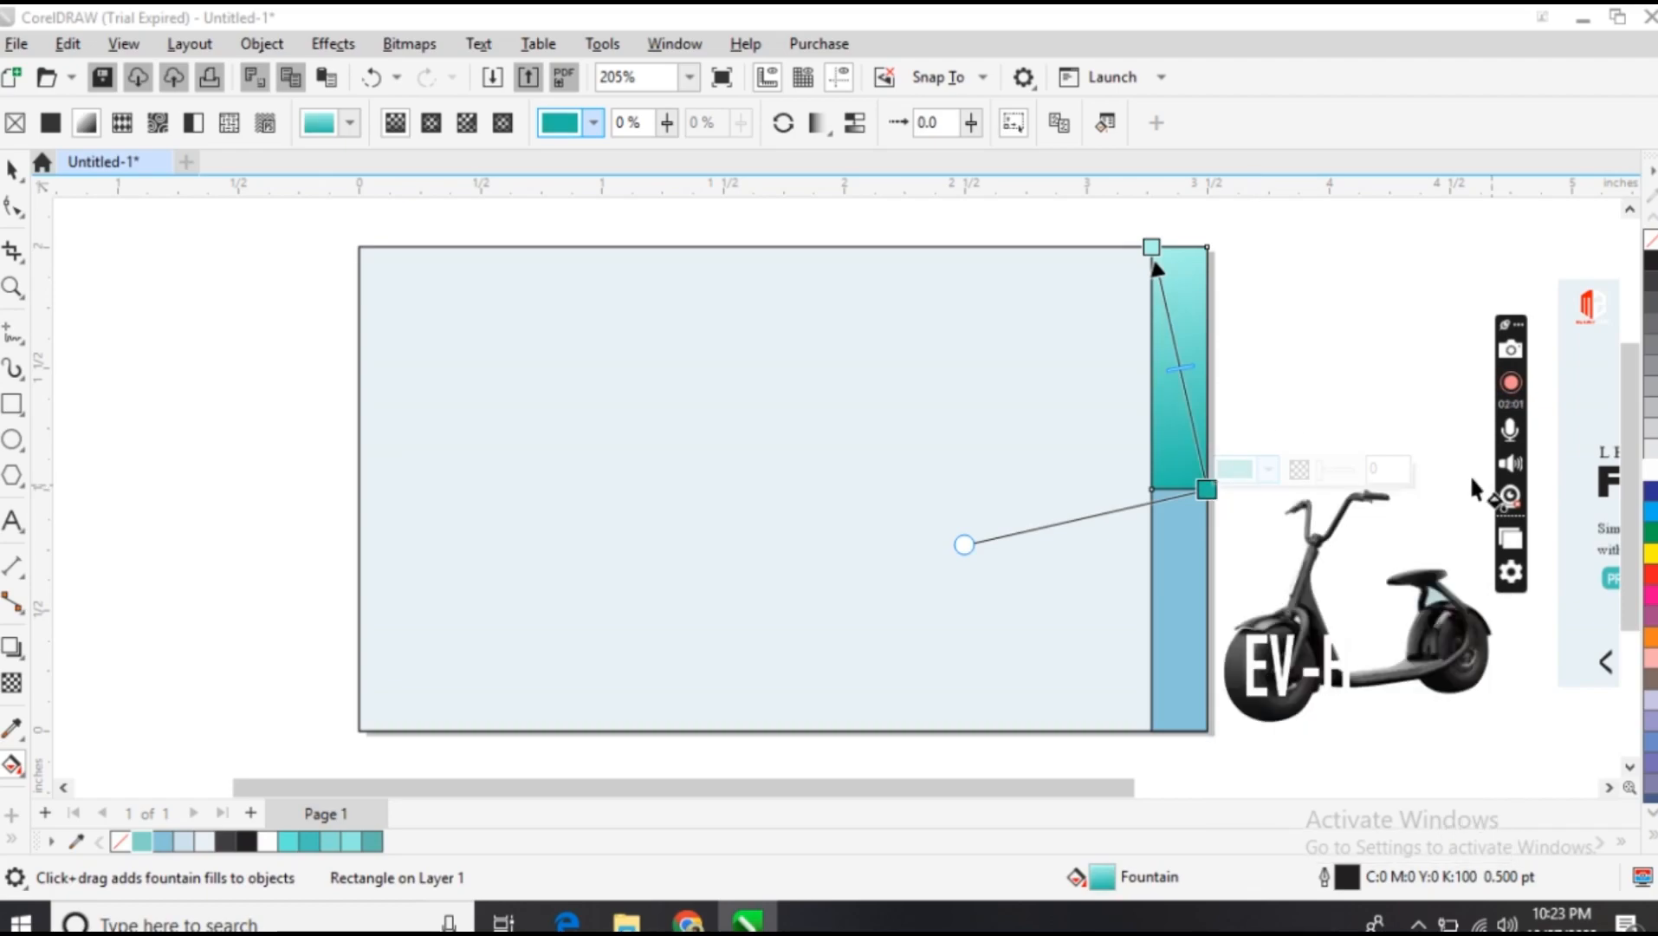
Shift the upper strip gradient's midpoint toward its lower end and set that end's colour to dark teal #148F7F
drag(1186, 366, 1189, 412)
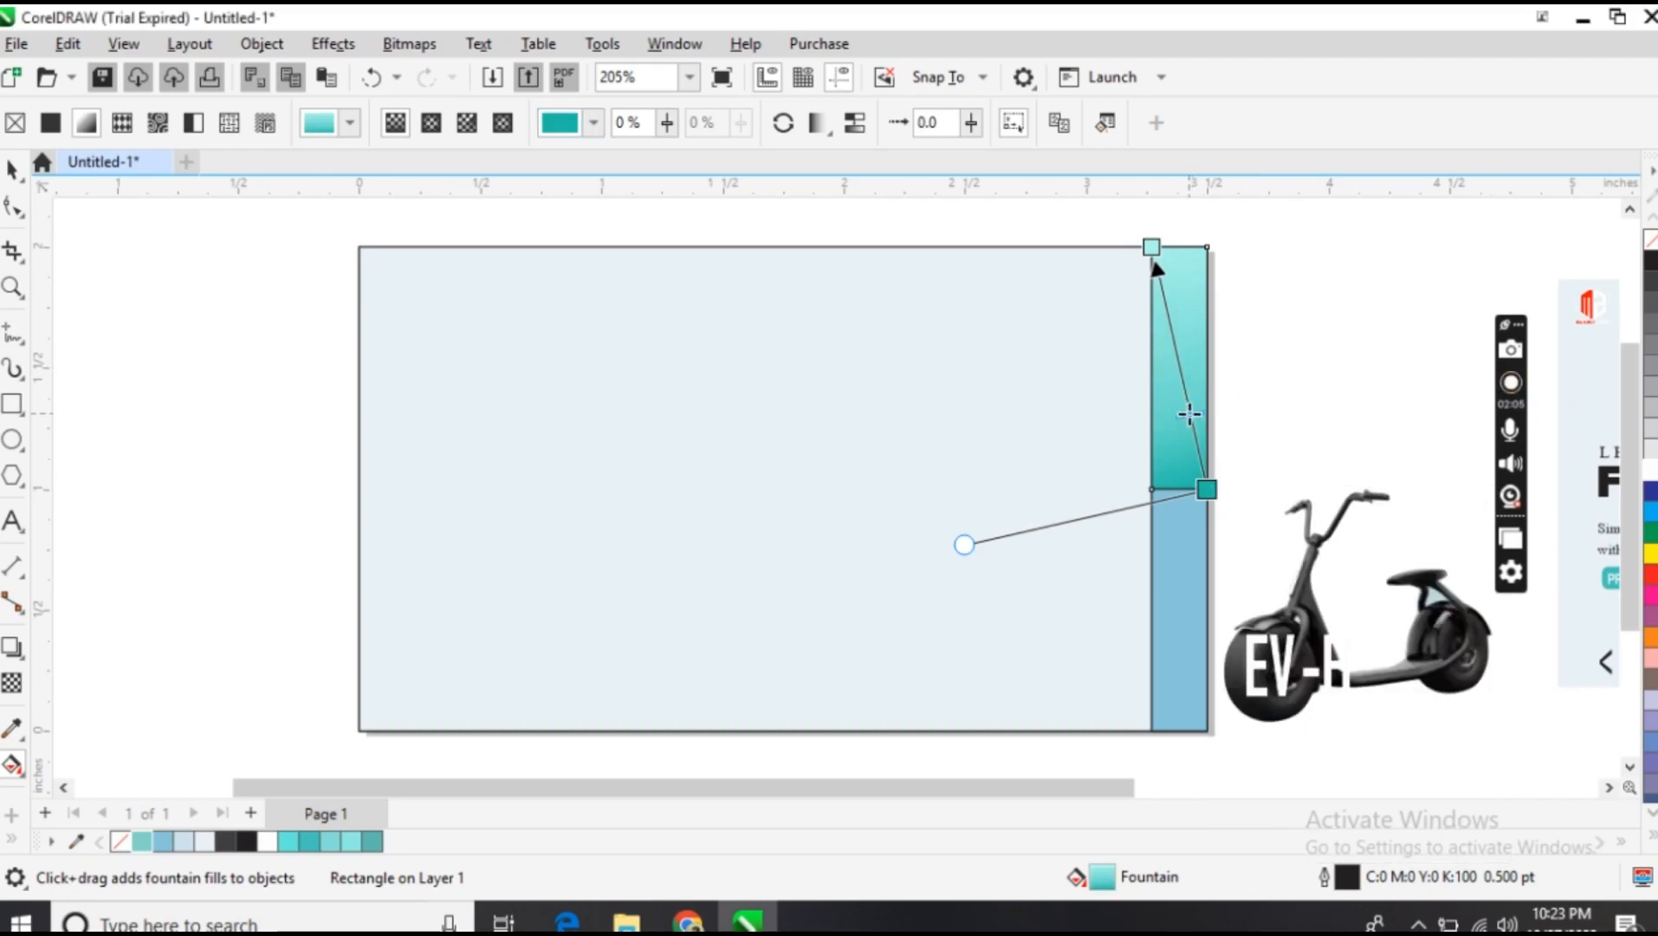
click(1203, 490)
click(1268, 469)
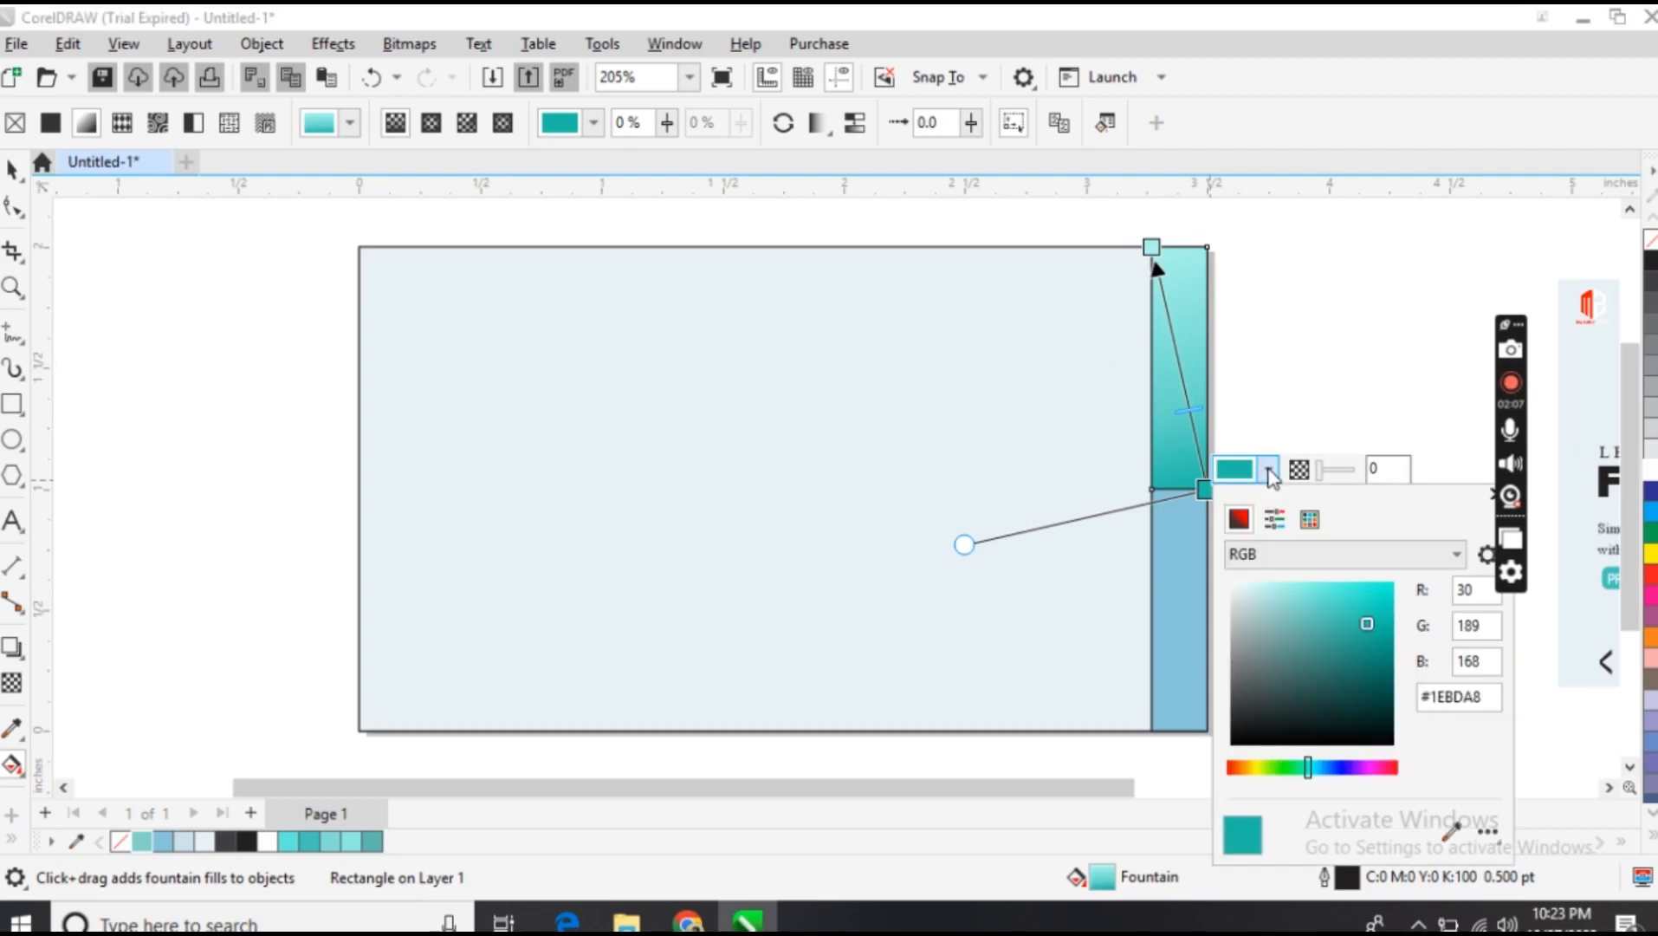
click(1371, 654)
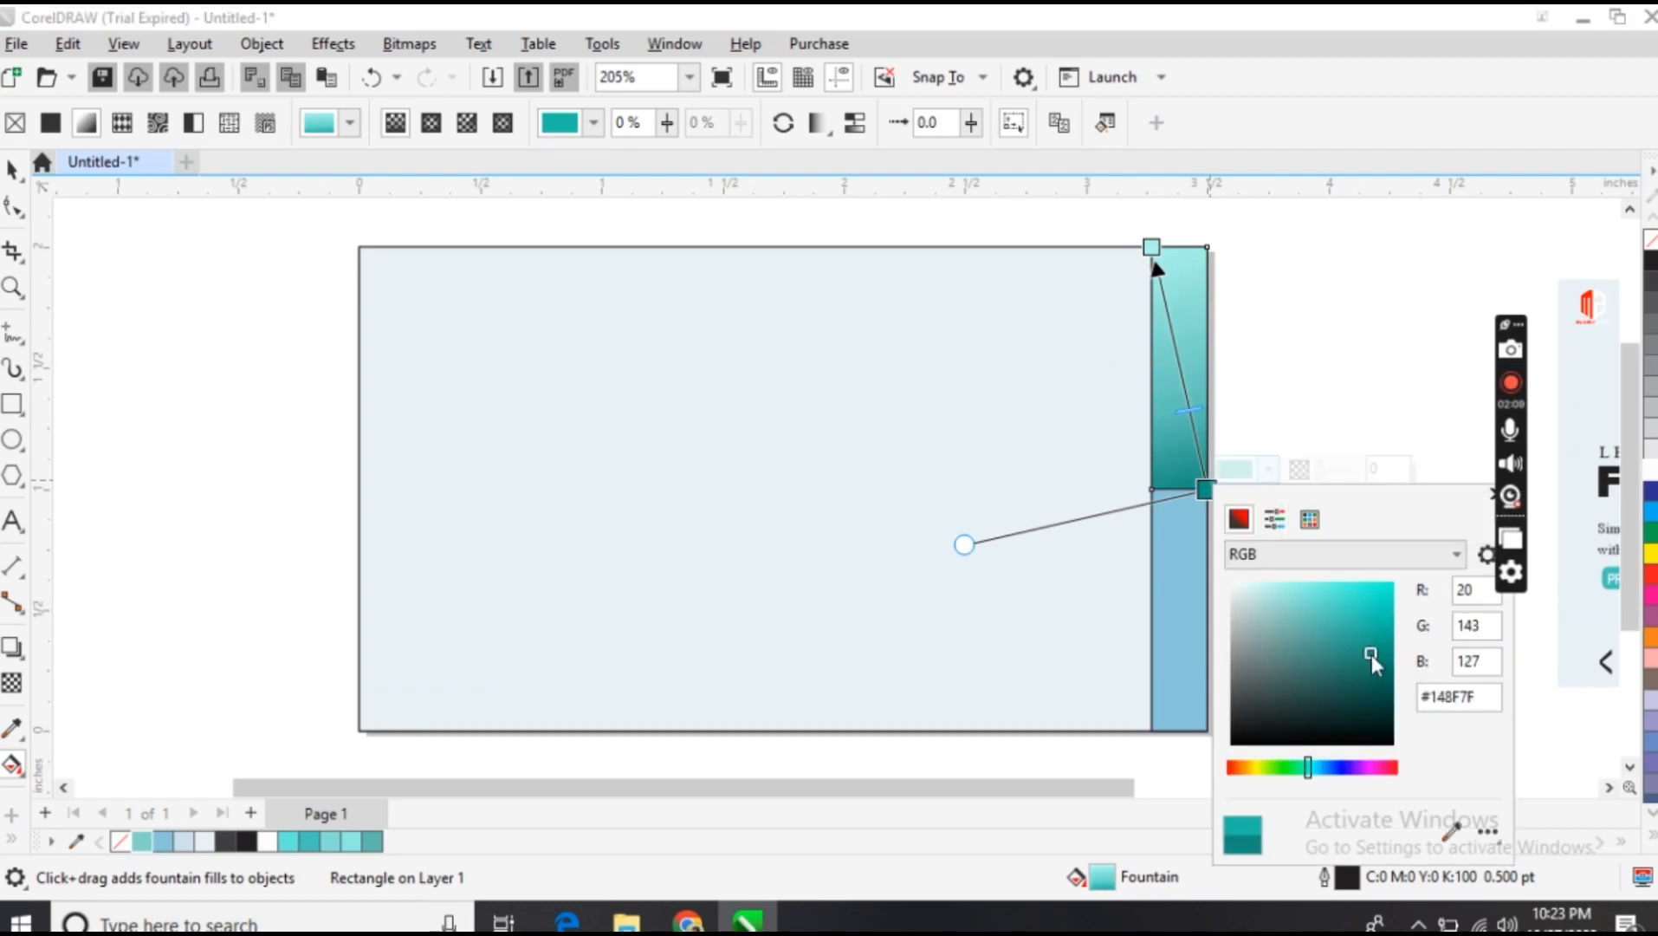
Apply a fountain fill to the lower strip, running from its lower right corner to its upper left corner
click(1184, 573)
click(1185, 579)
click(80, 128)
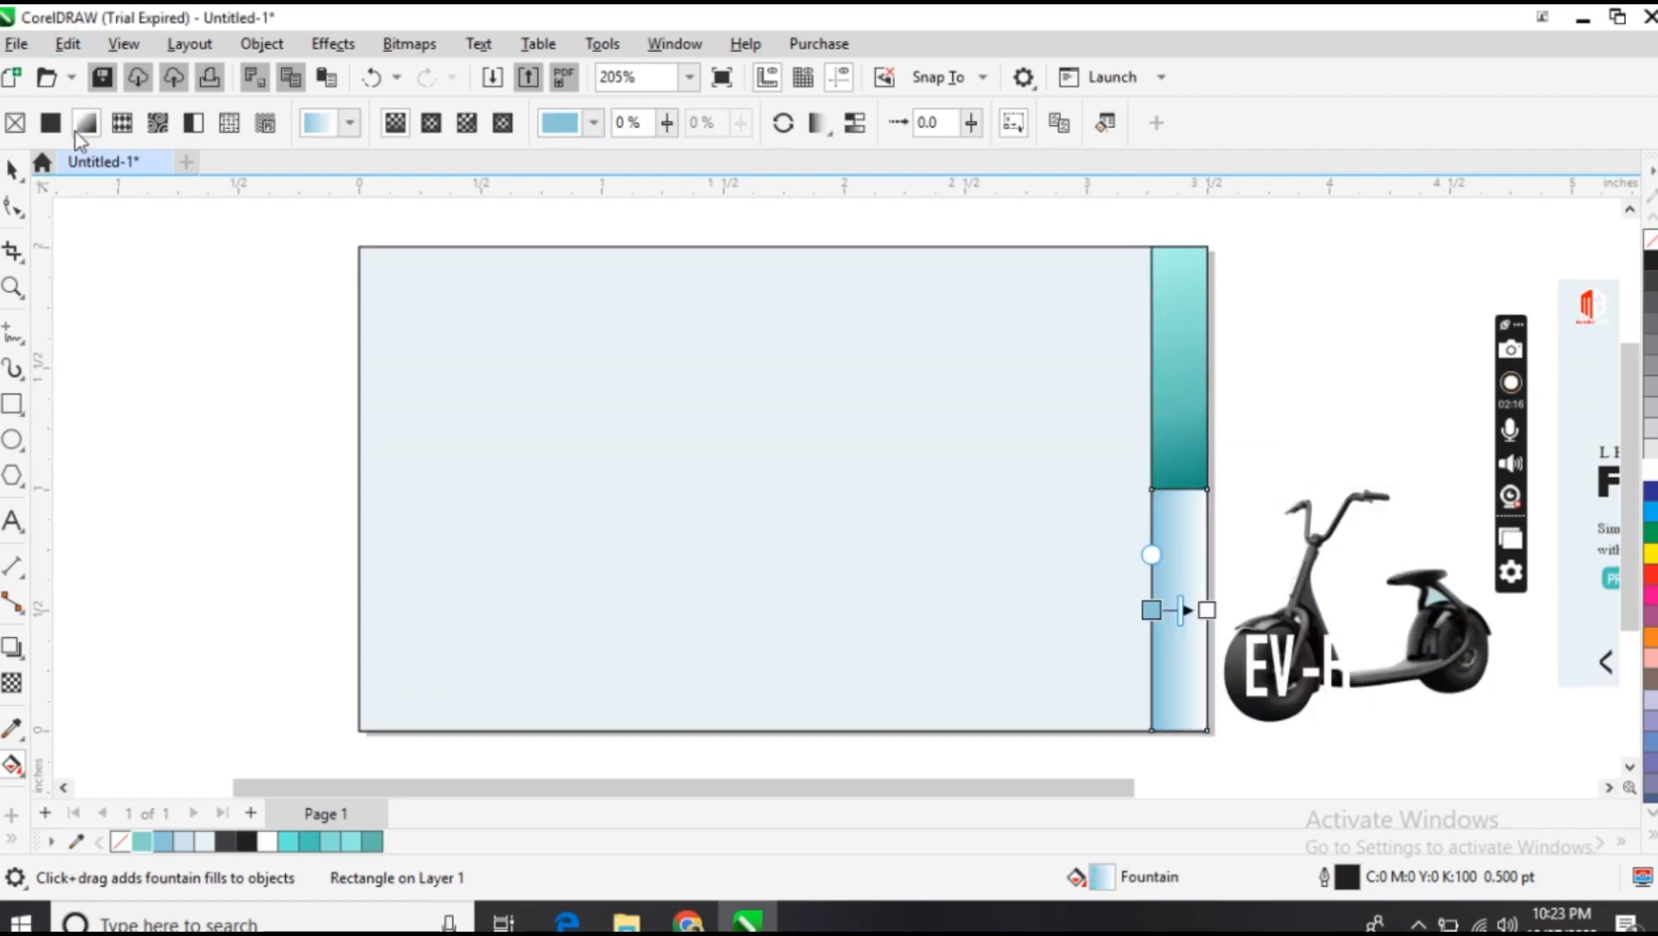
drag(1209, 610, 1151, 489)
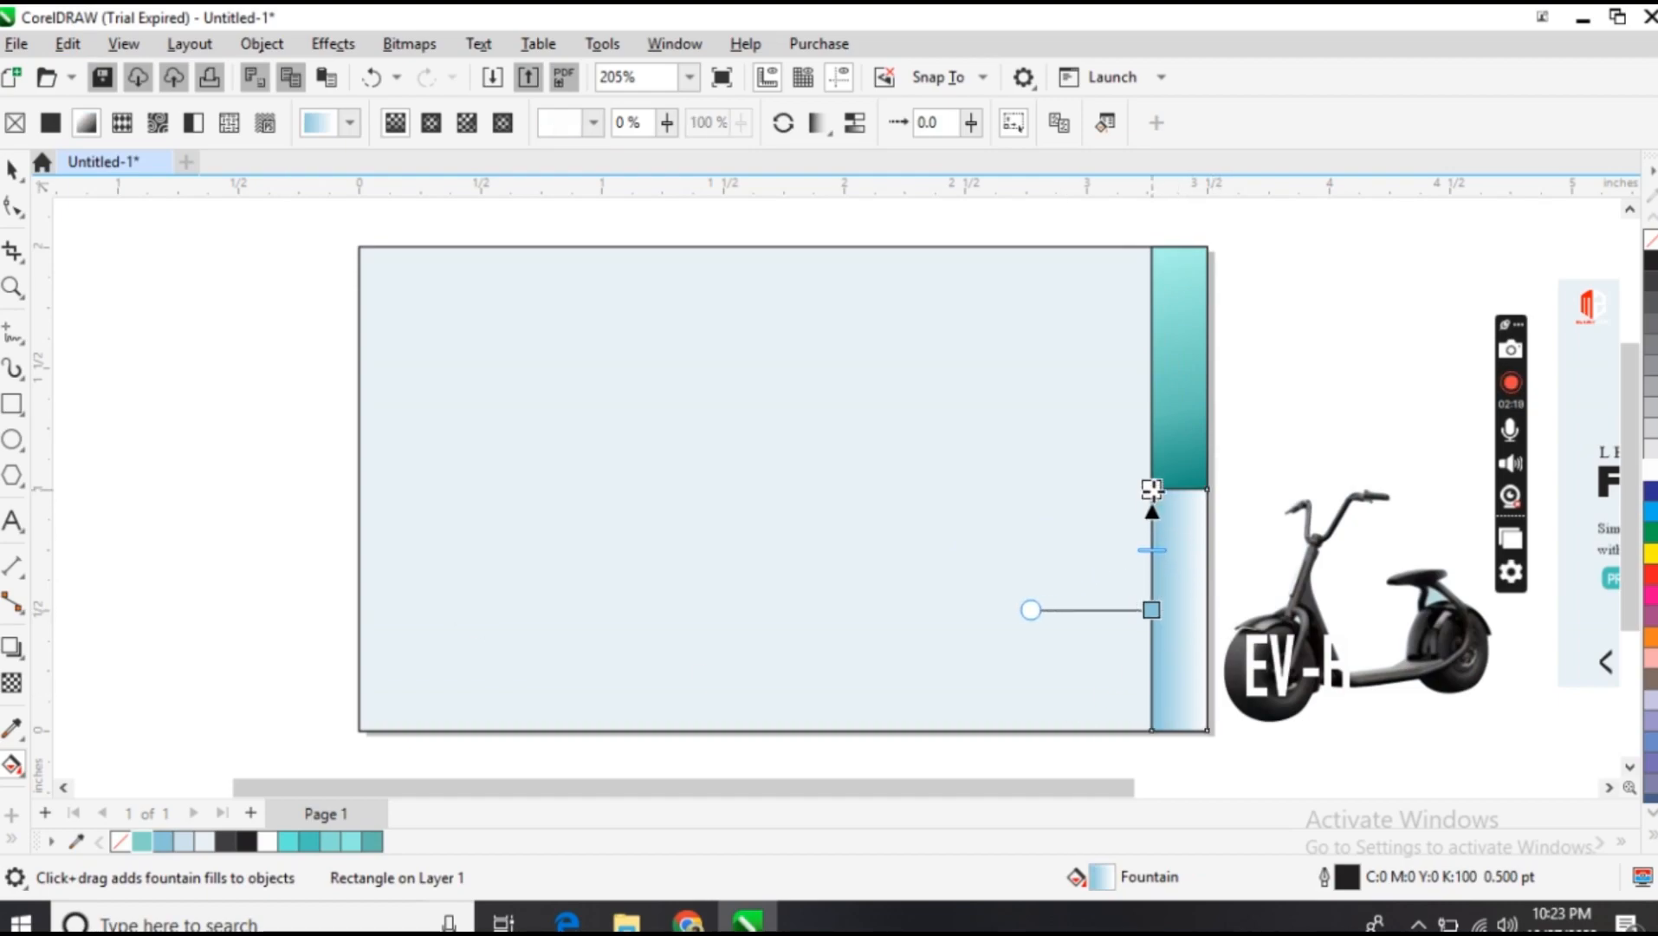
drag(1150, 610, 1206, 730)
Set the colour at the upper end of the lower strip's gradient to bright blue #5DD4FC
drag(172, 849, 1152, 488)
click(1215, 469)
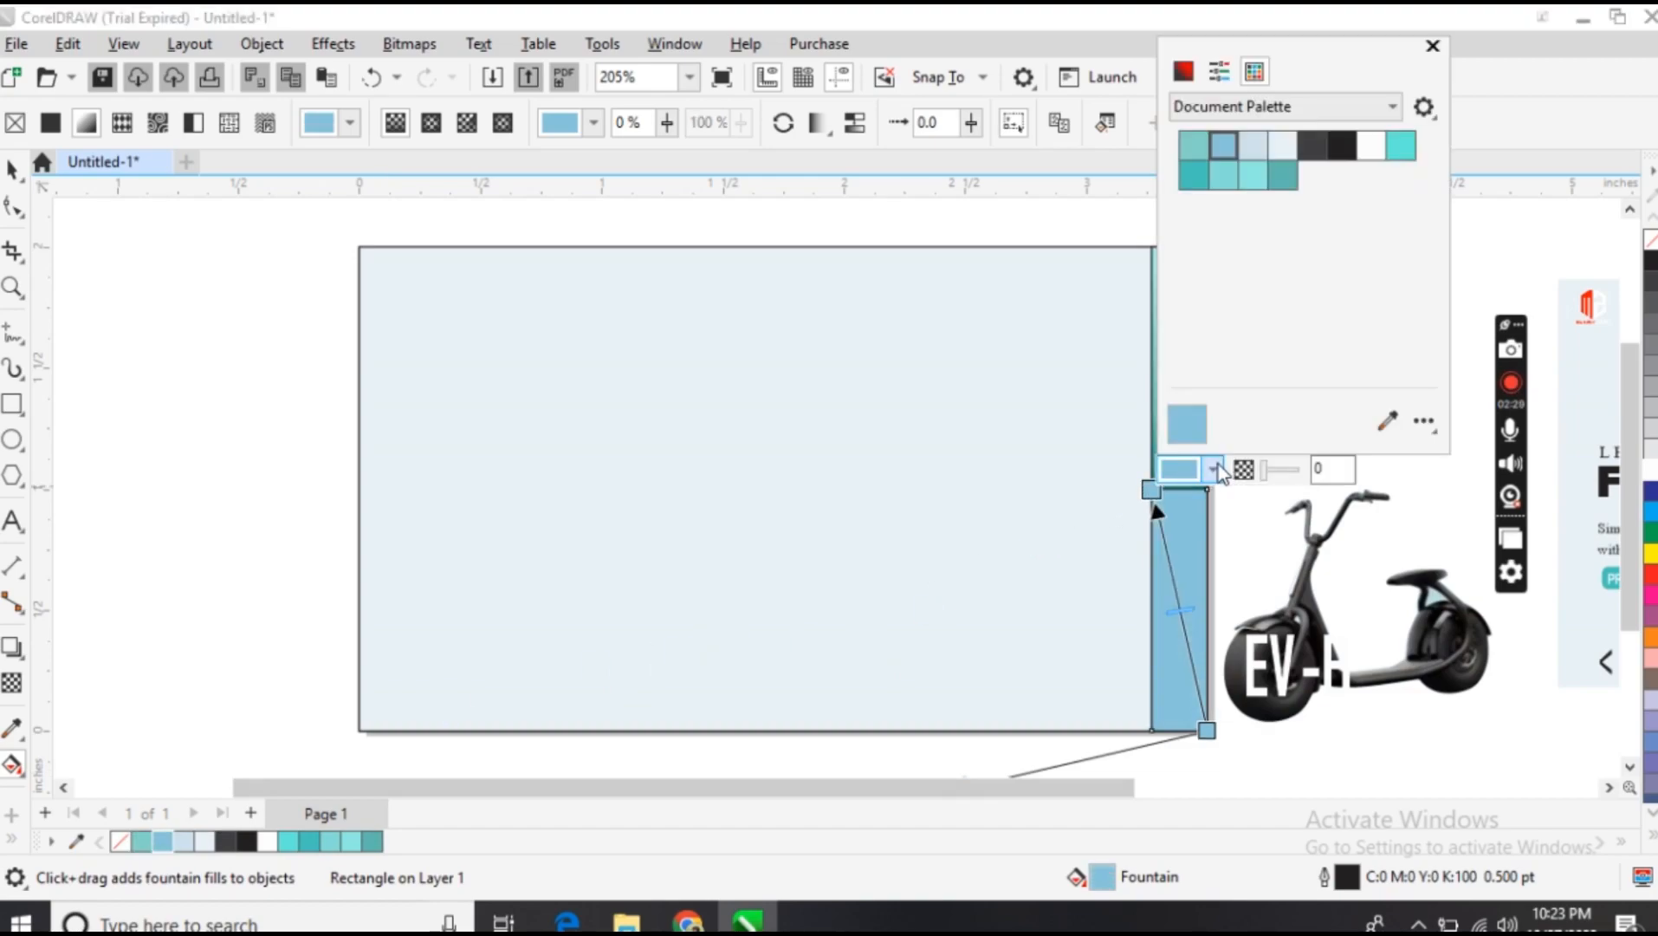
click(1184, 71)
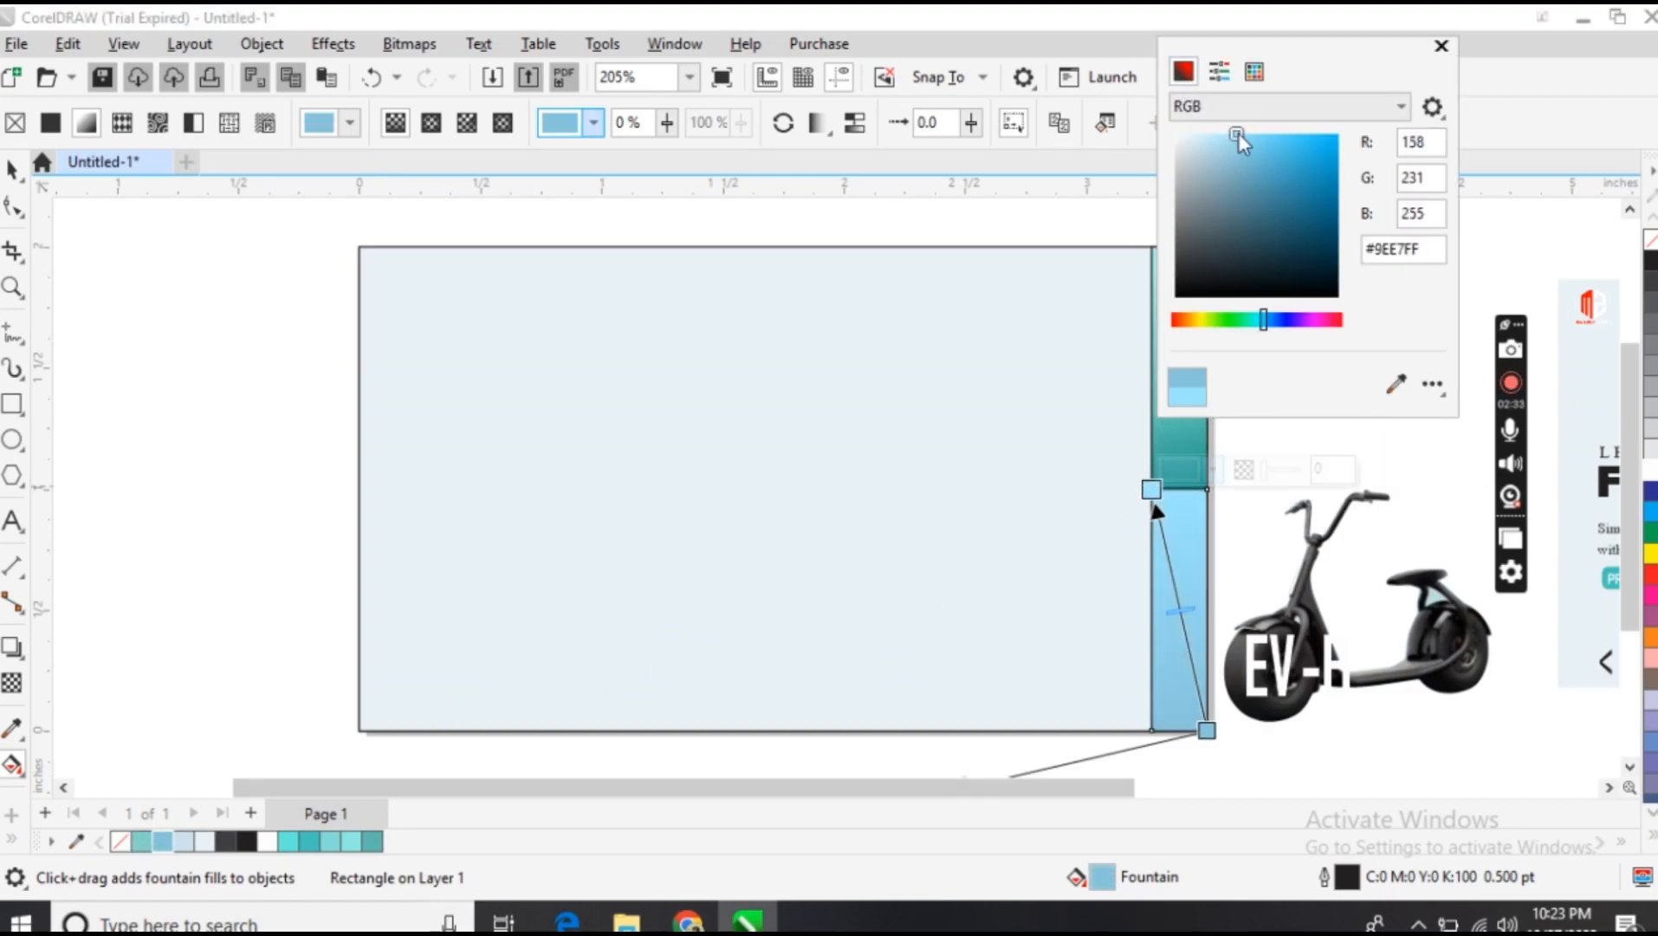
drag(1238, 149, 1277, 135)
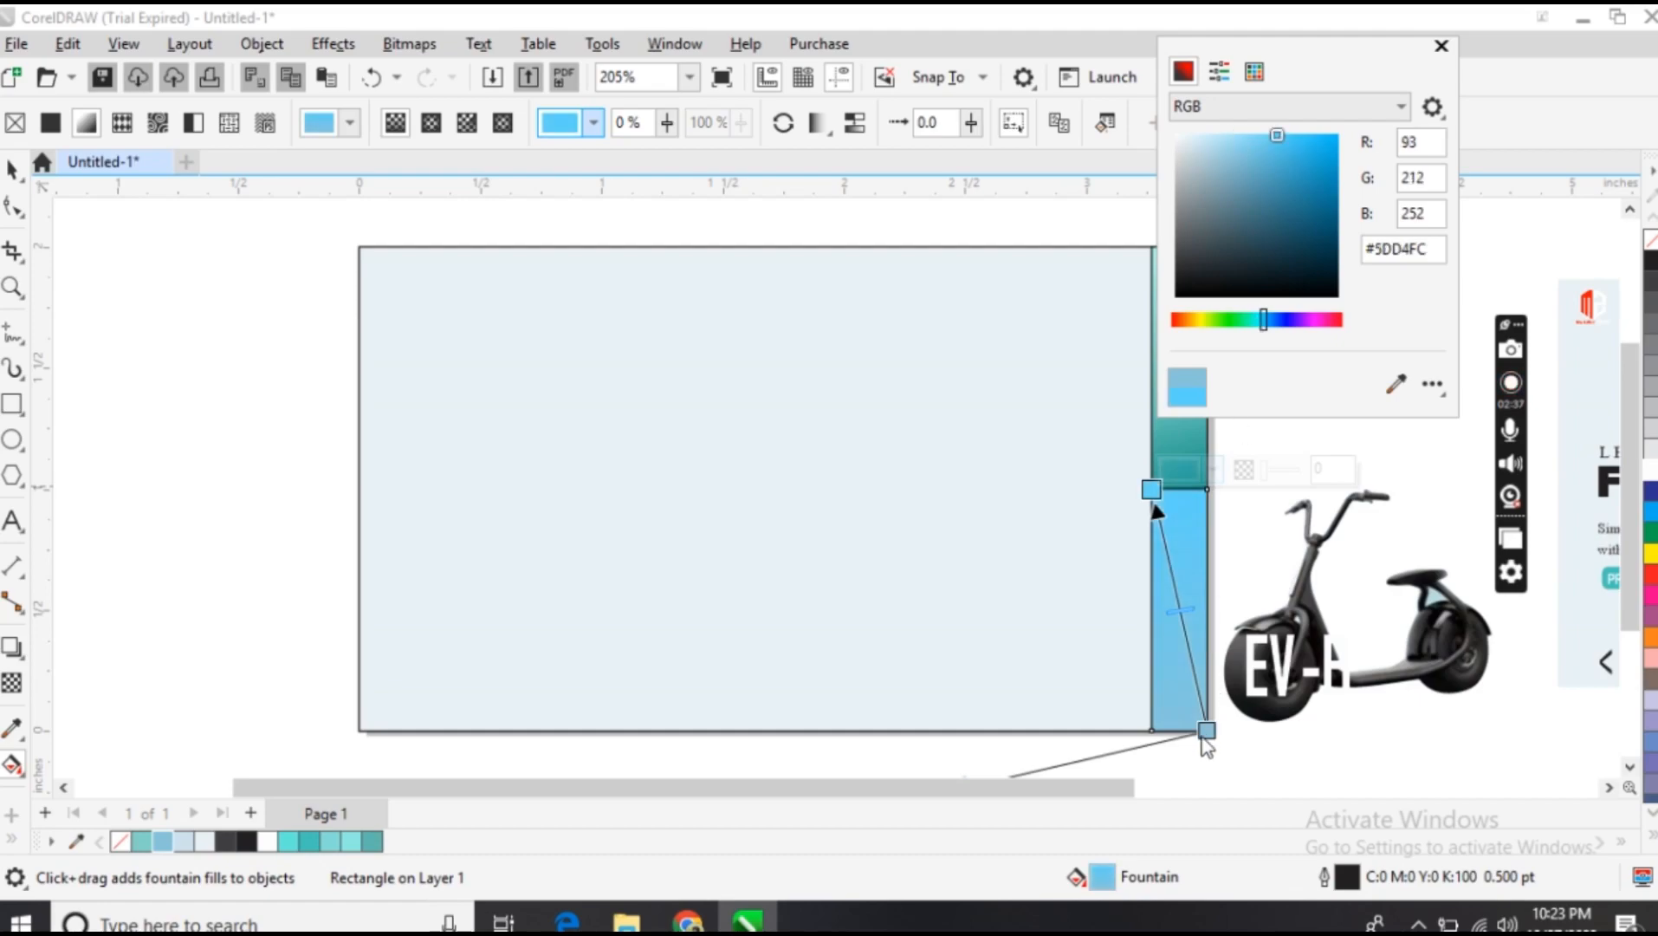
Set the lower end of the blue strip's gradient to dark blue #177899 and shift the midpoint toward that end
click(1206, 730)
click(1206, 730)
click(1267, 711)
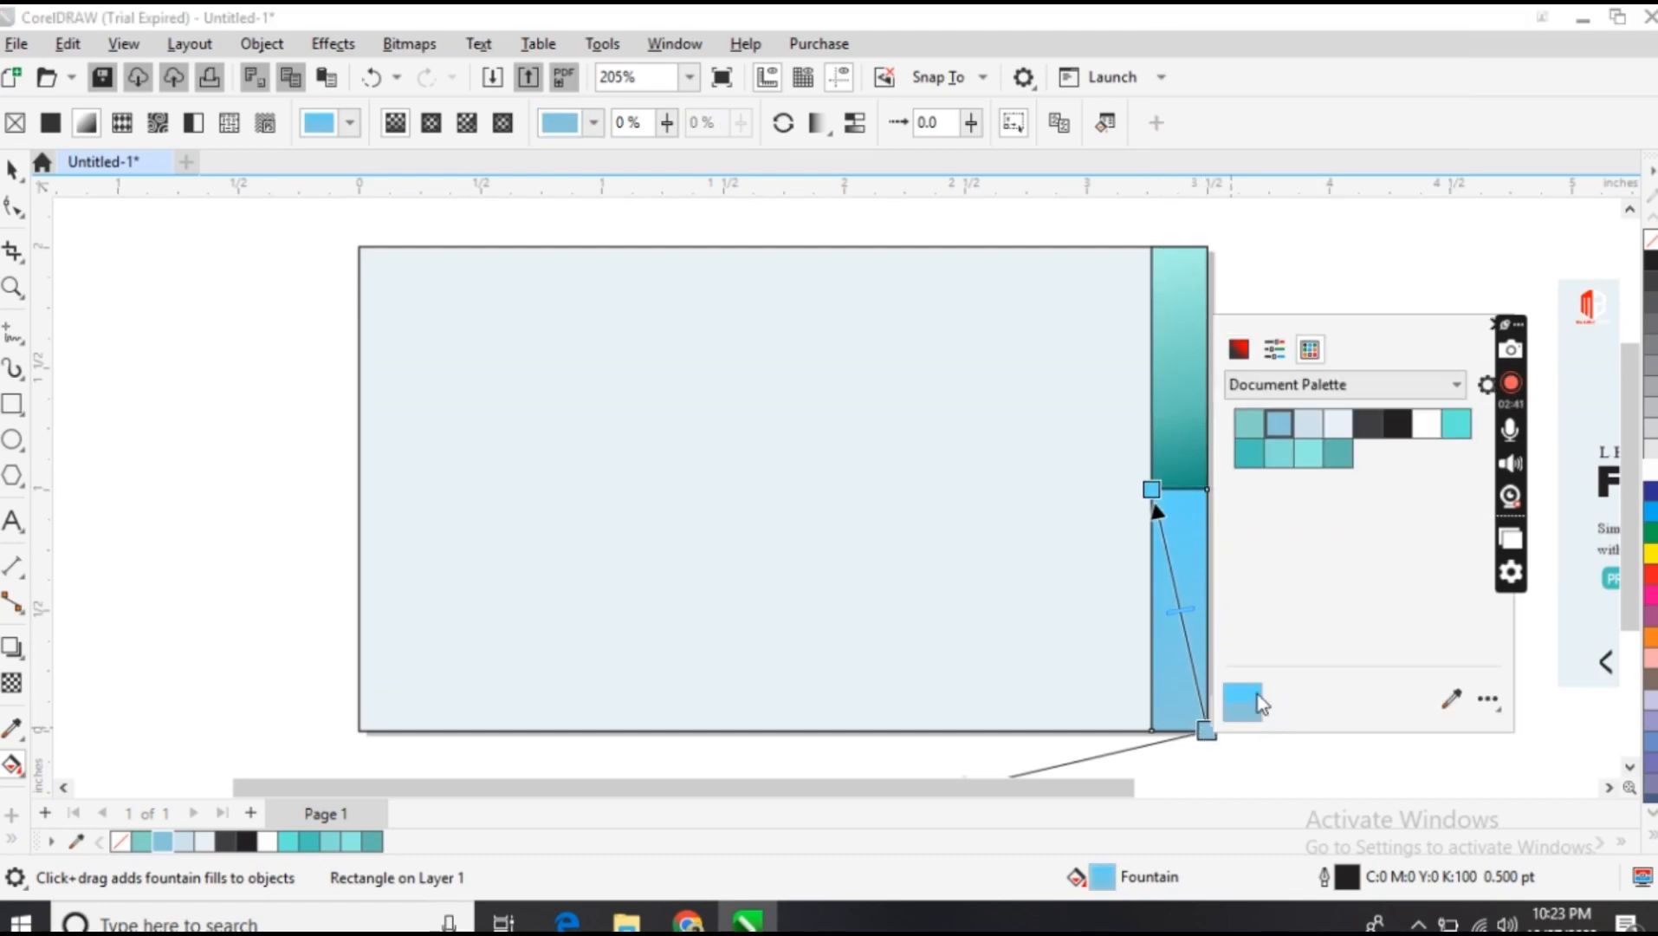
click(1239, 349)
click(1369, 477)
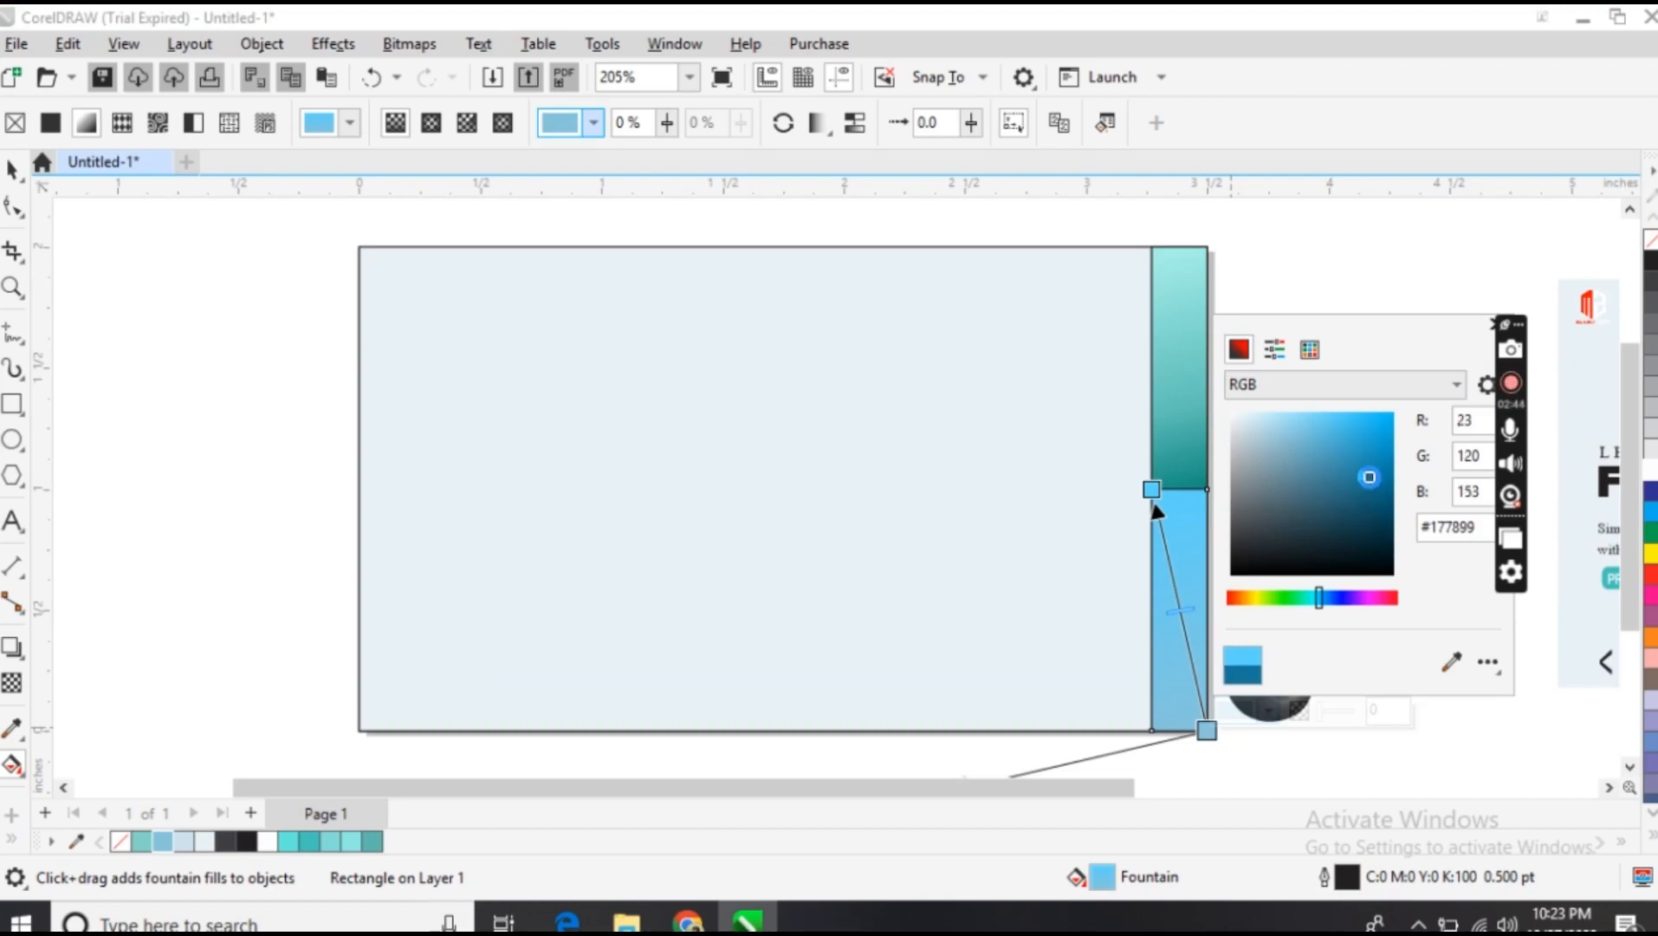
click(1173, 612)
drag(1178, 611, 1187, 649)
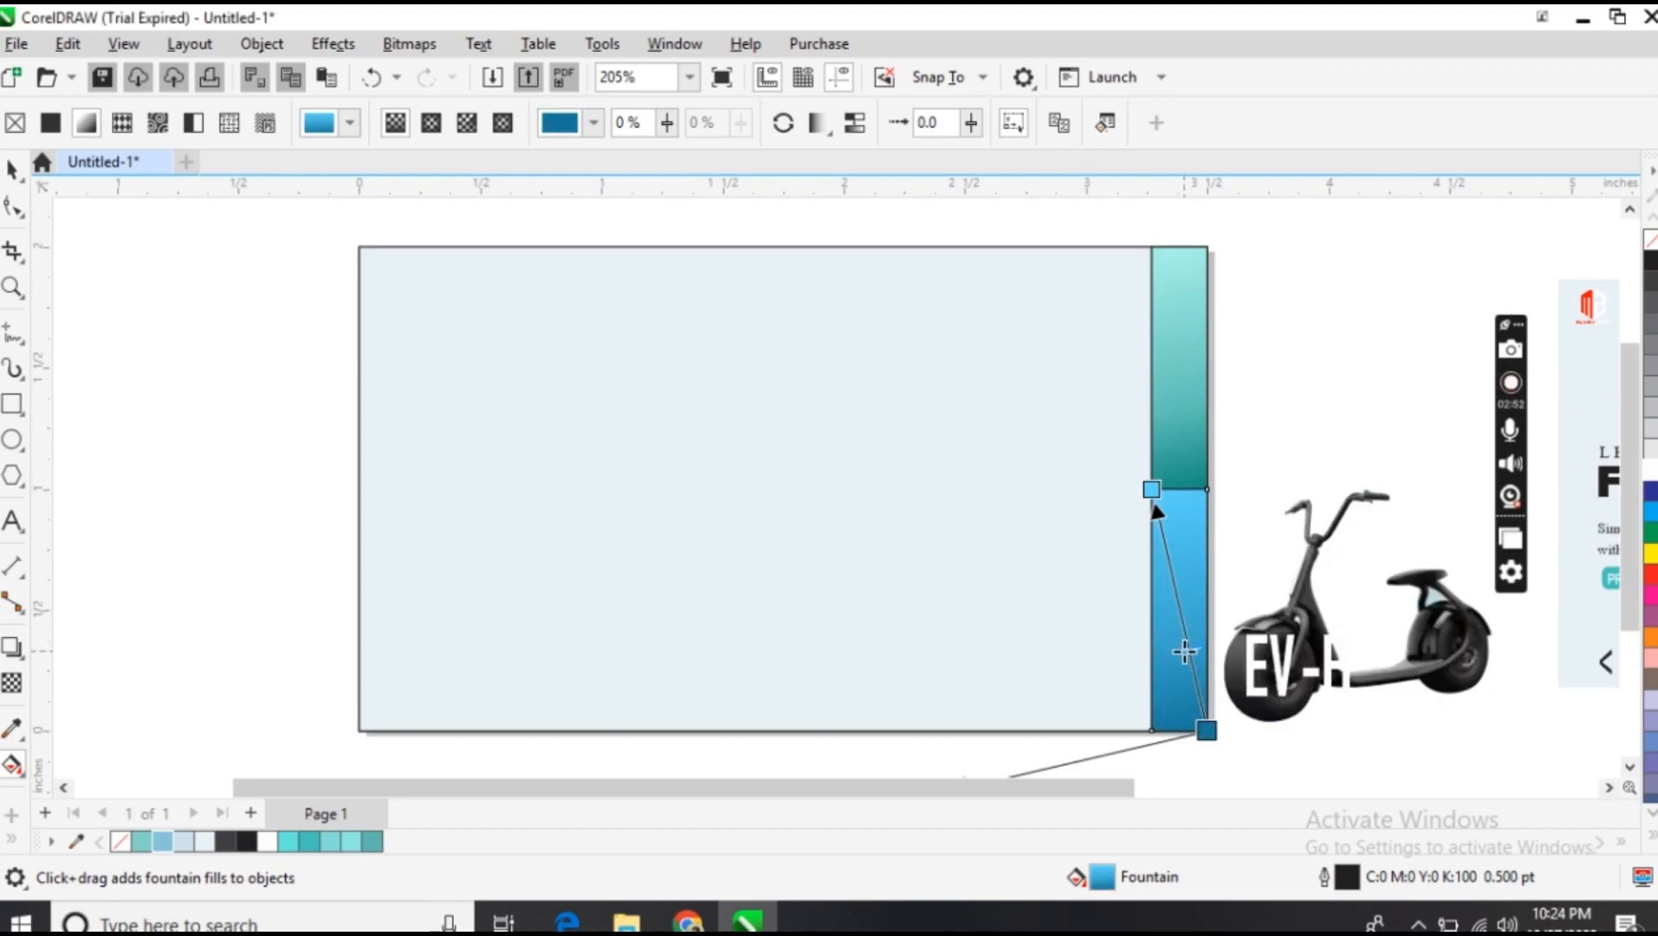
Remove the outlines from the teal strip and the blue strip
click(12, 173)
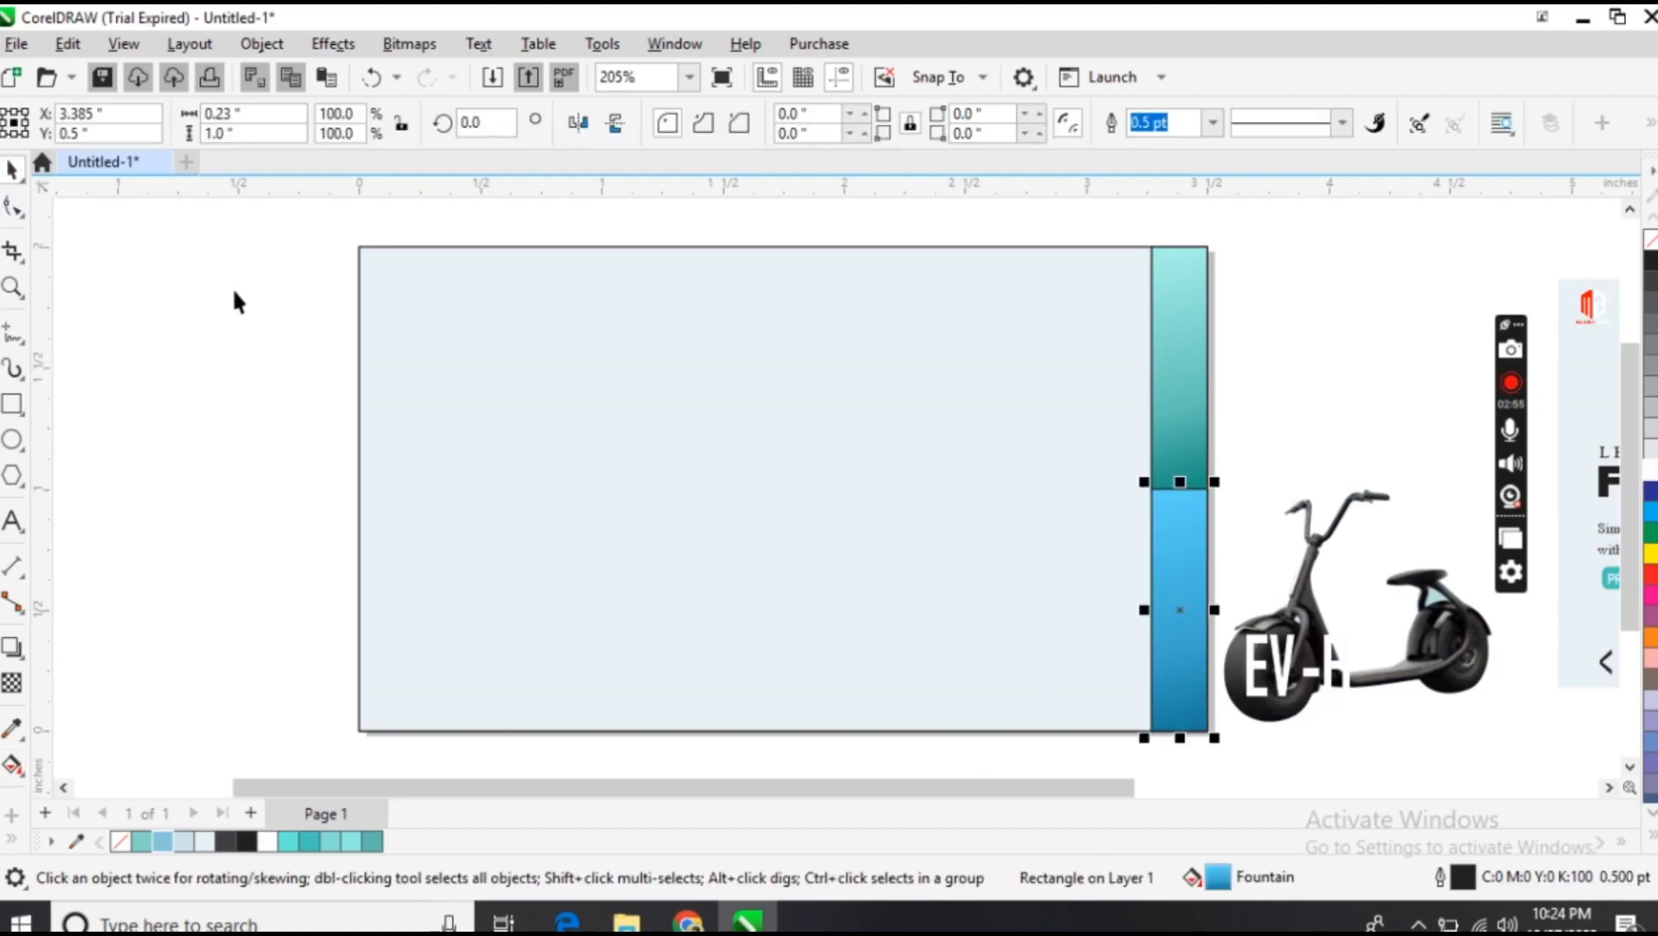
click(234, 299)
click(1185, 362)
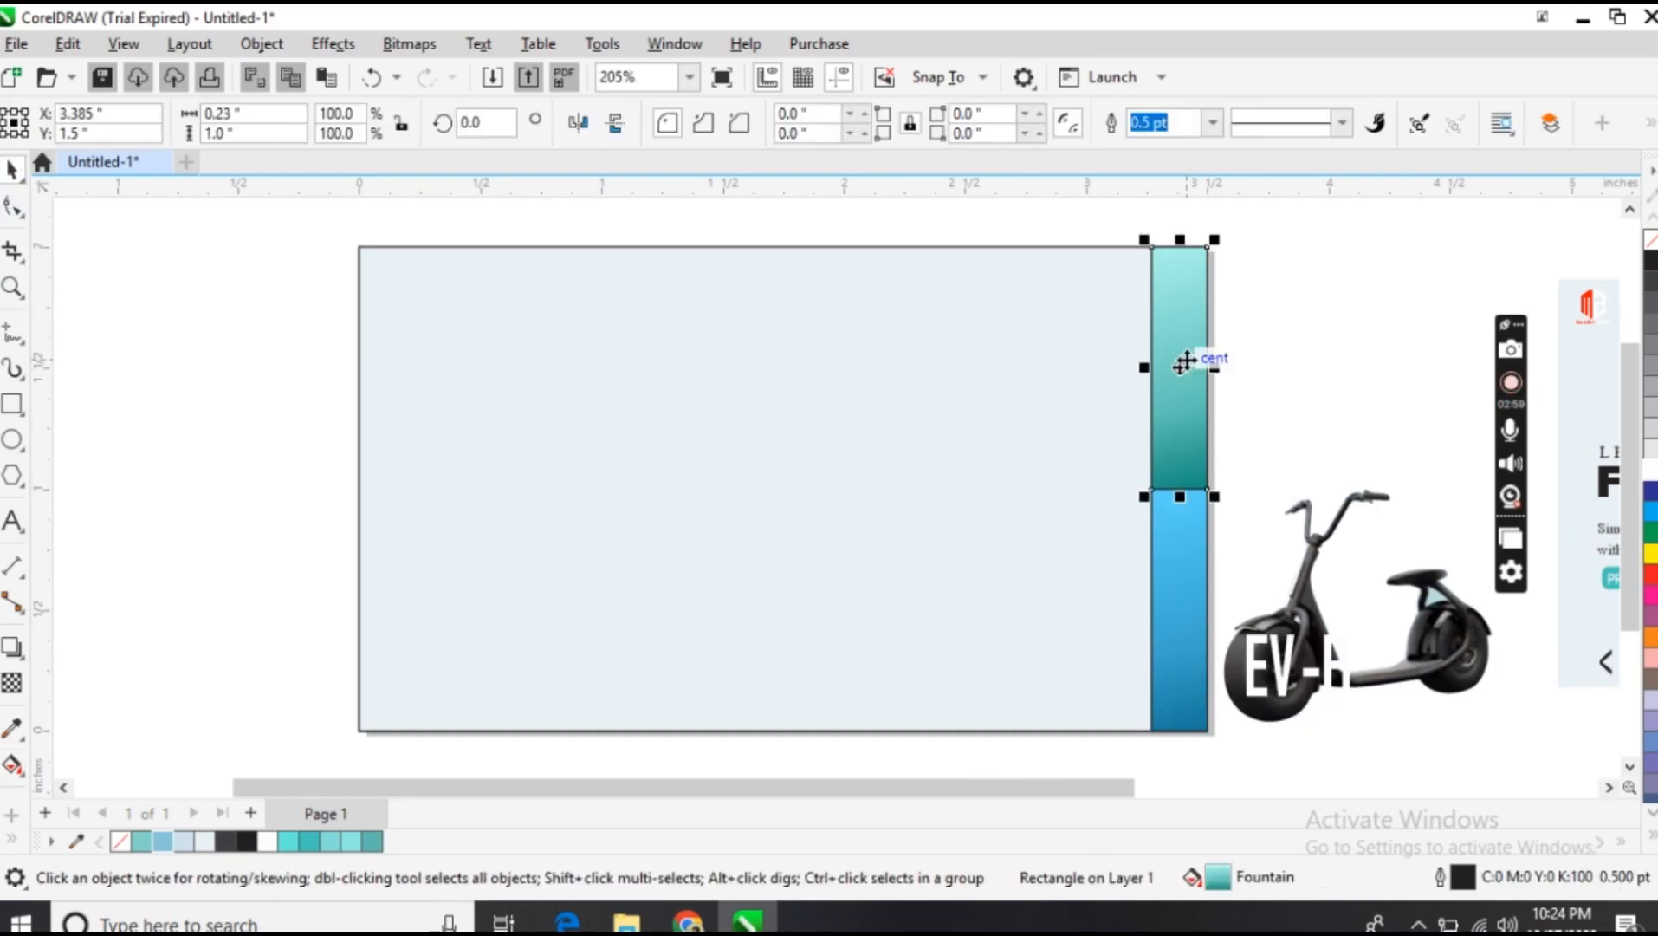
click(1168, 596)
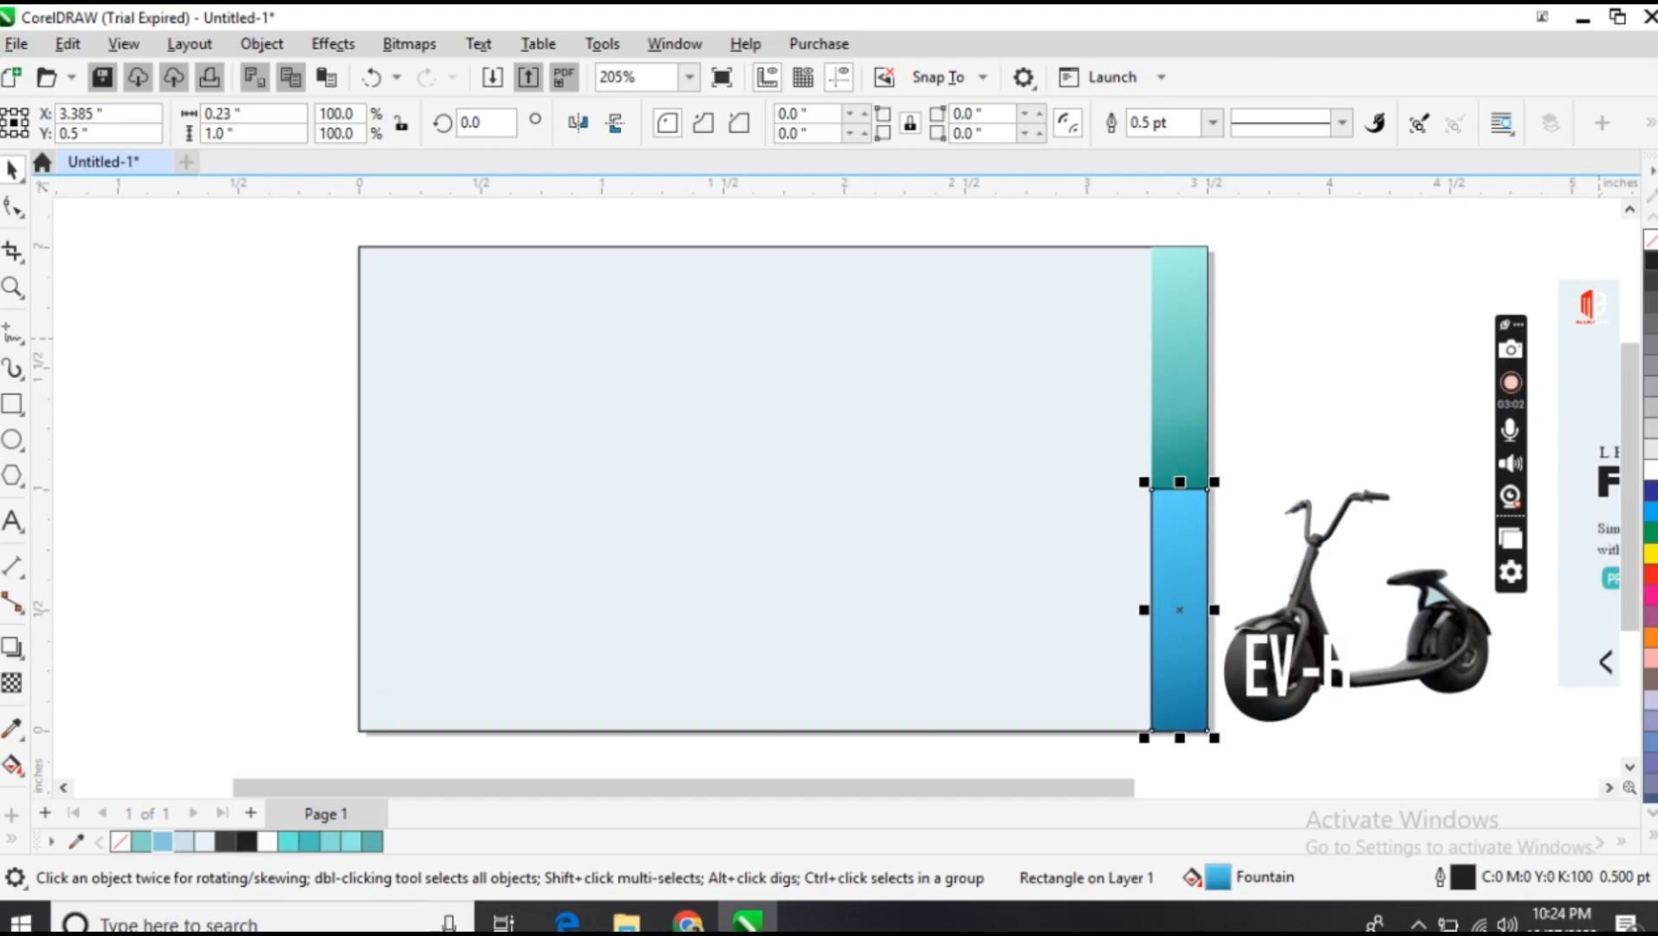
click(314, 399)
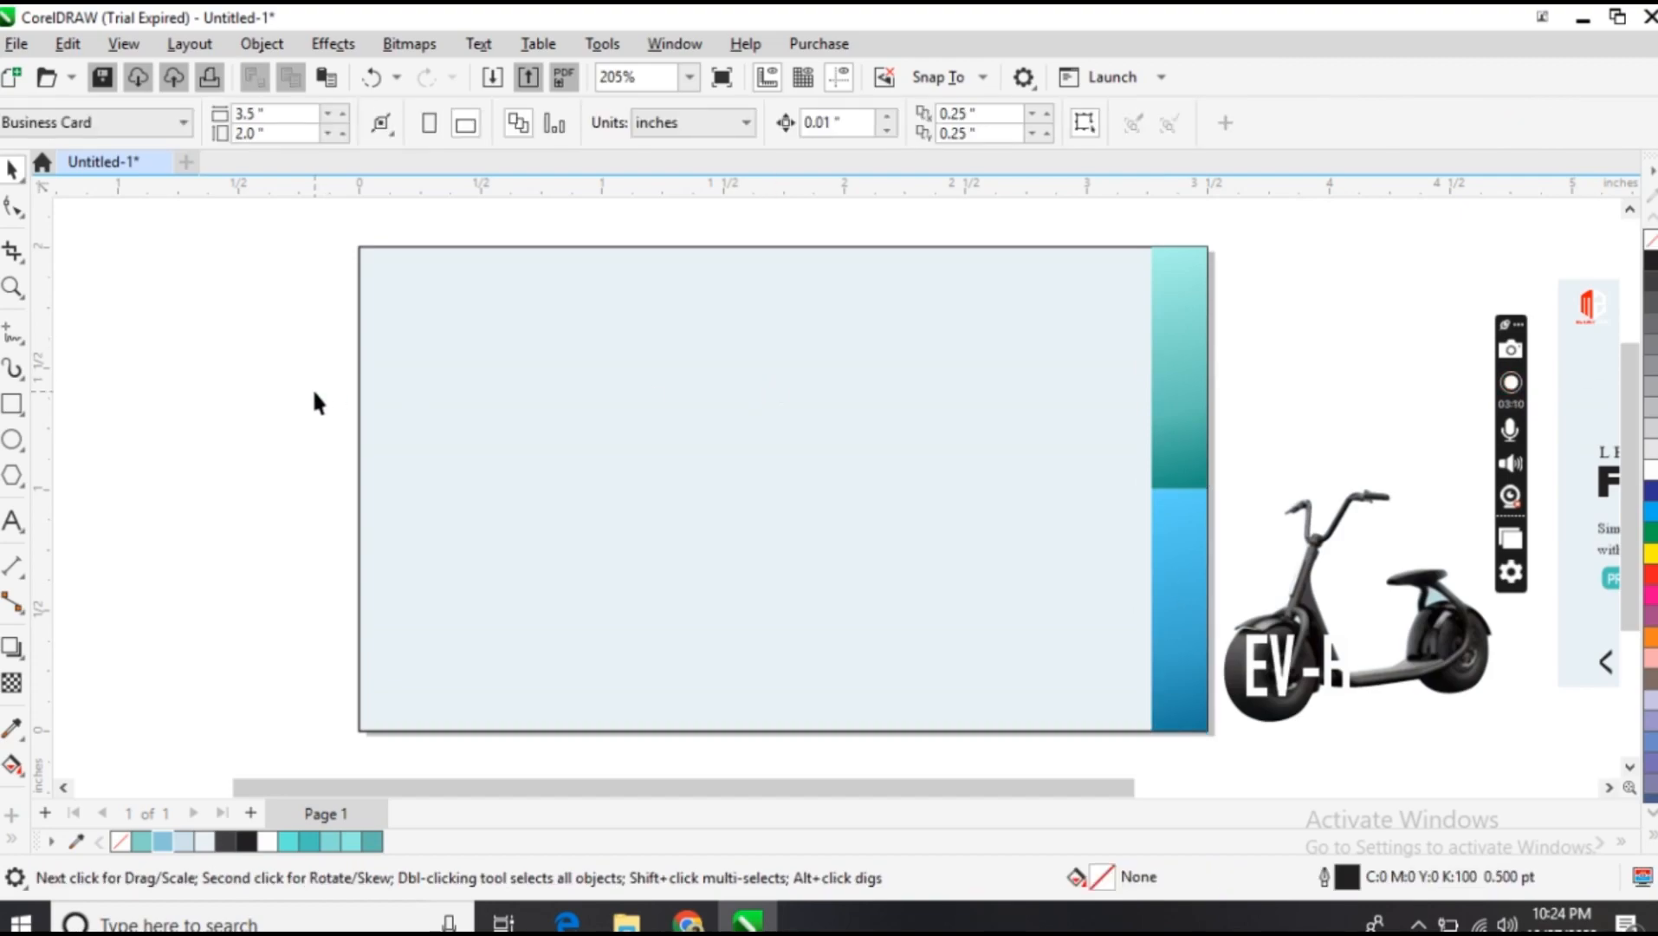
Move the teal and blue strips off the card into the empty area beside its right edge
drag(1188, 347, 1301, 340)
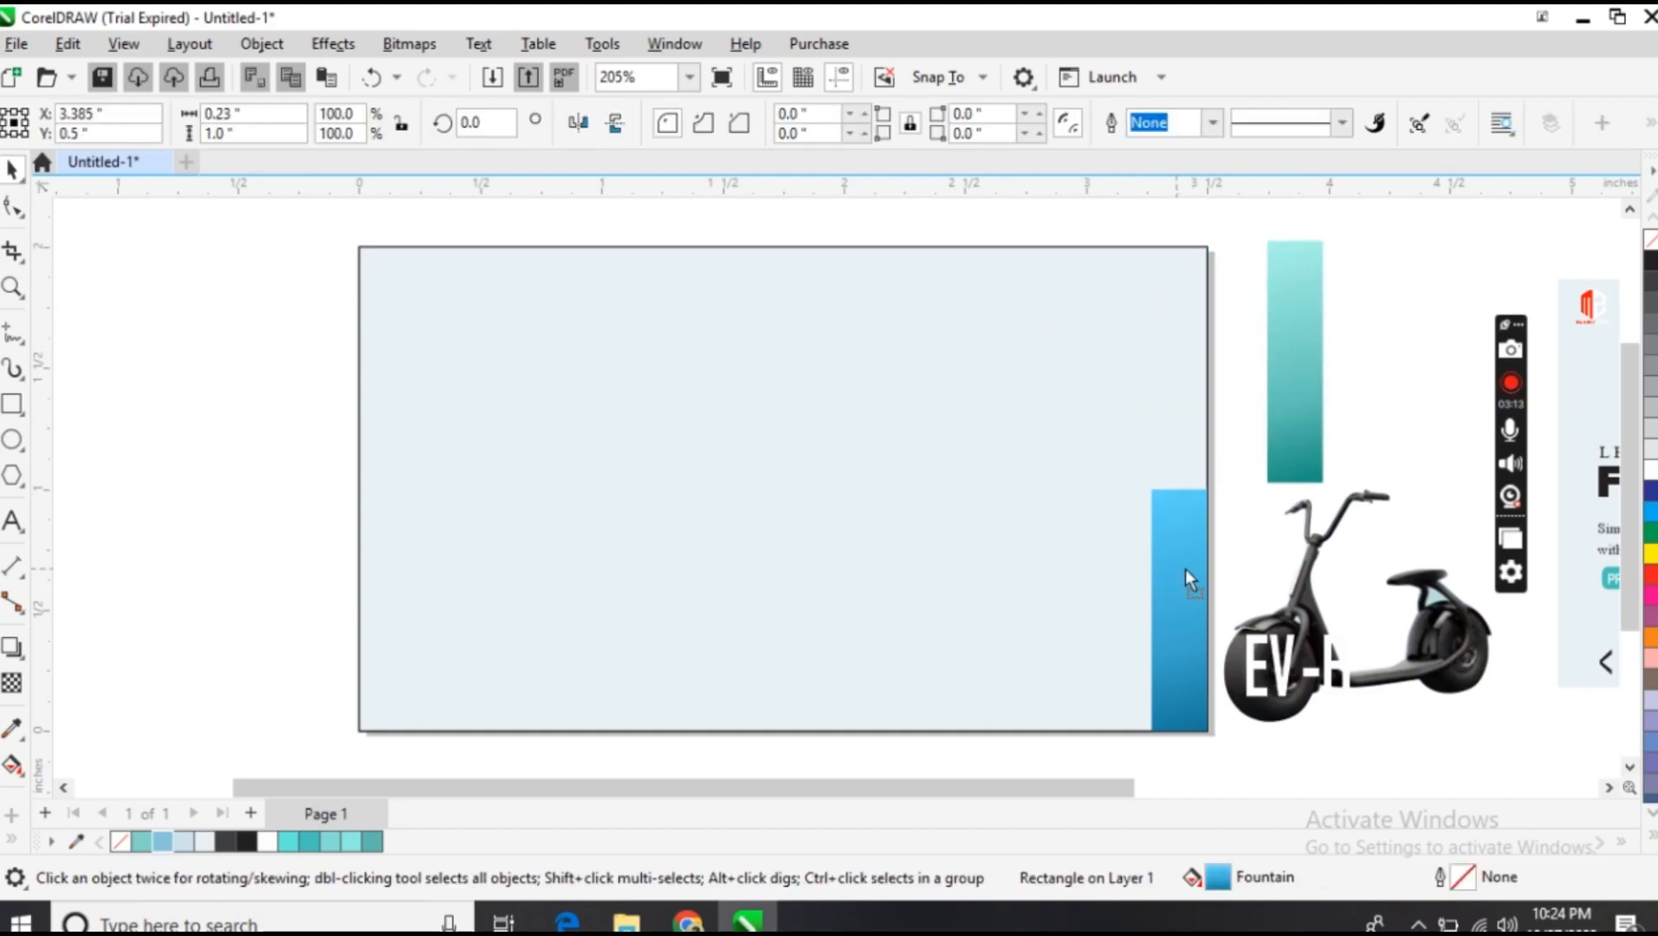
drag(1185, 568, 1288, 581)
click(143, 431)
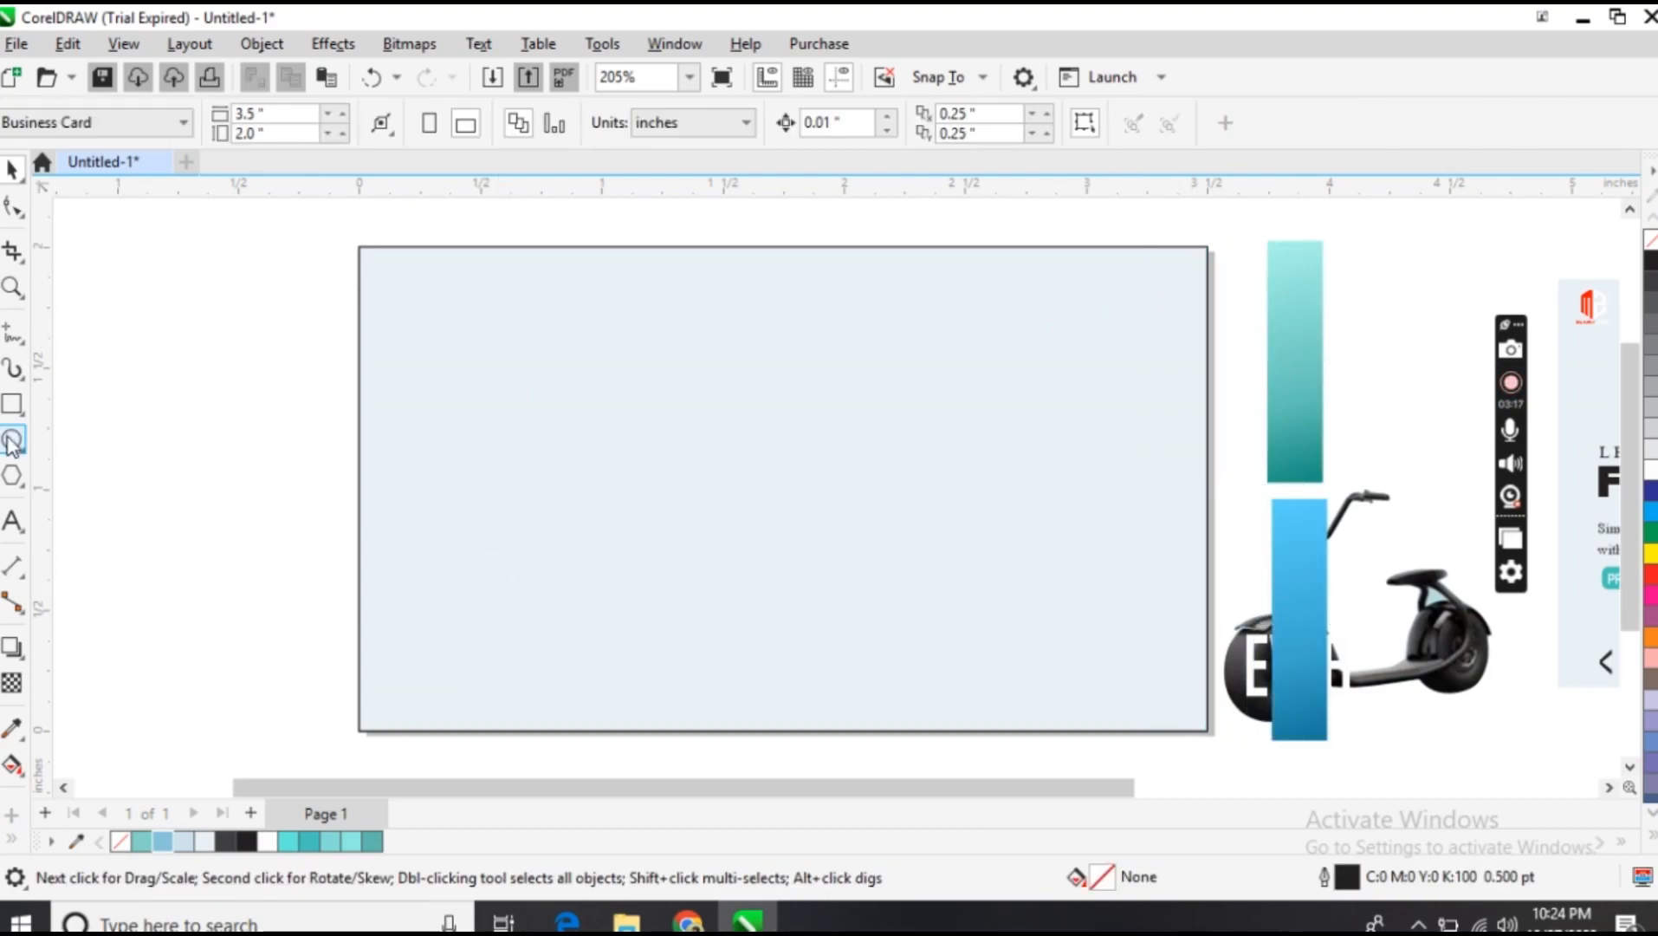
Draw a circle about 2.77 inches in diameter starting from the card's upper left corner
click(12, 440)
drag(360, 247, 1033, 352)
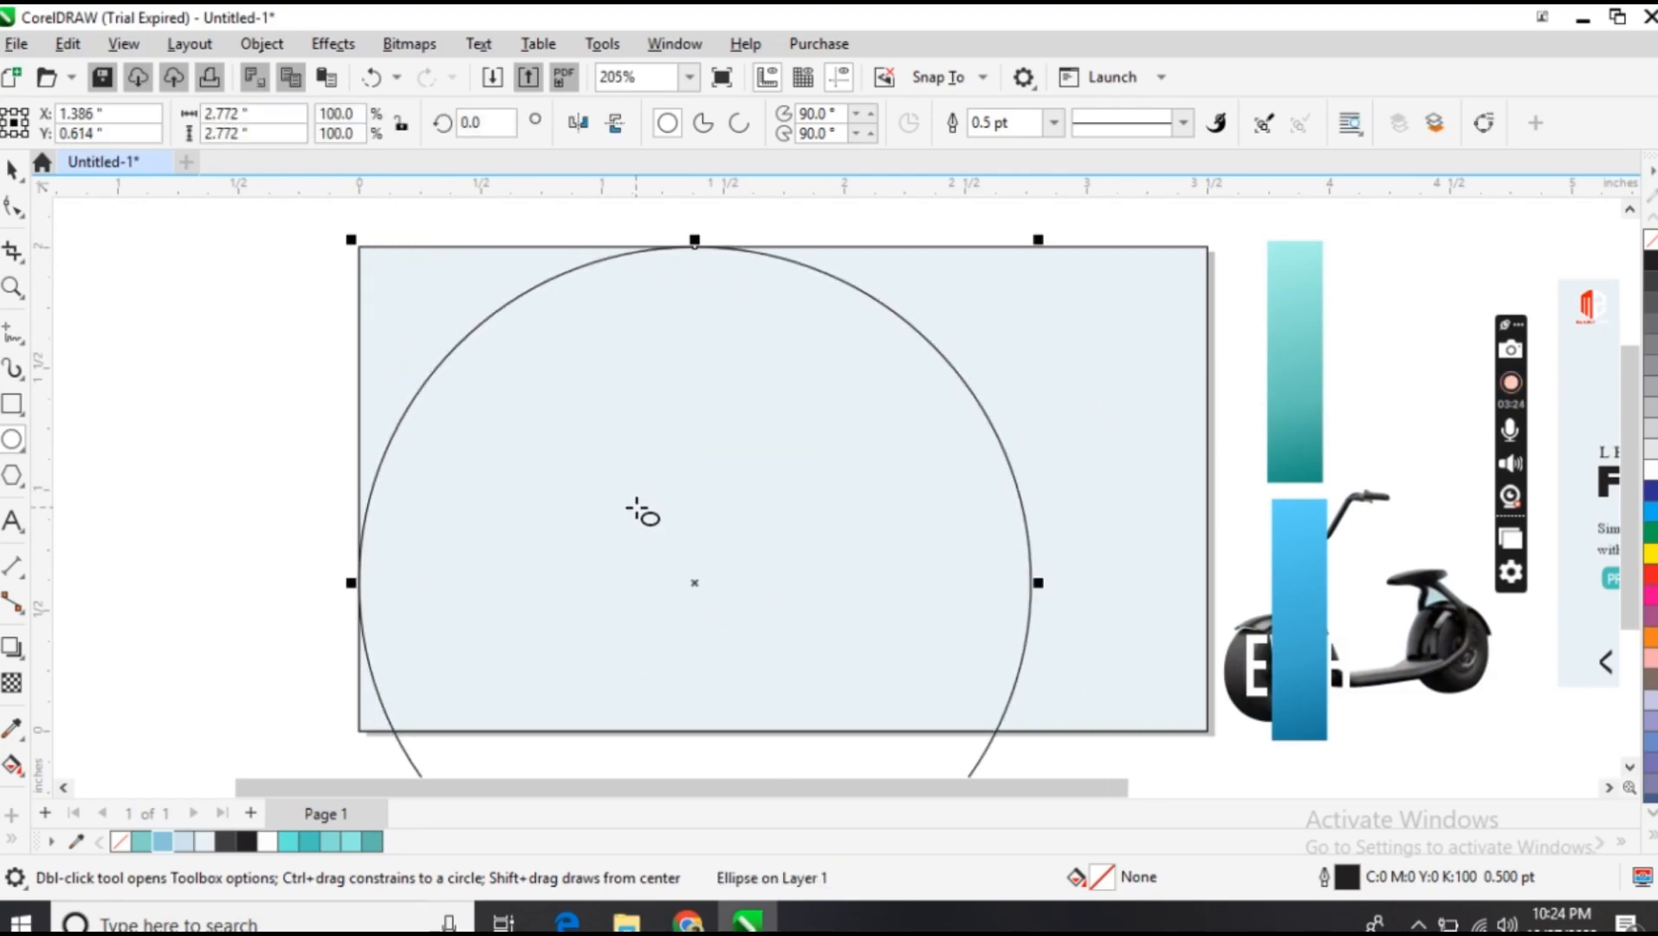
scroll(650, 520, up, 1)
scroll(693, 567, up, 3)
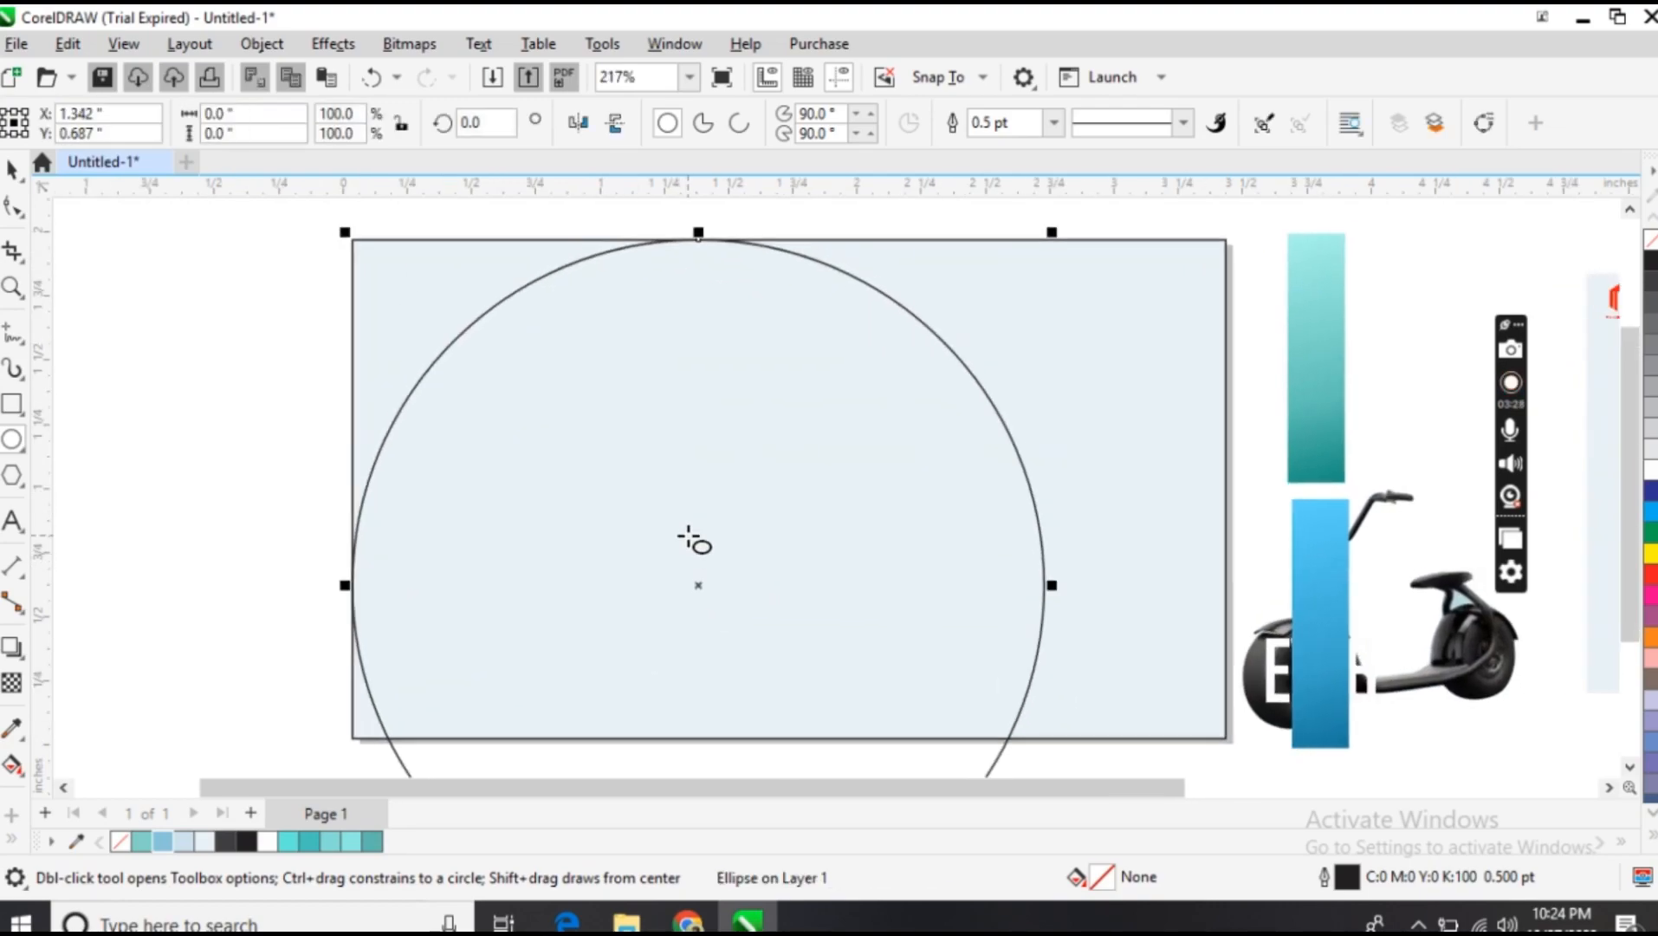
scroll(693, 539, down, 3)
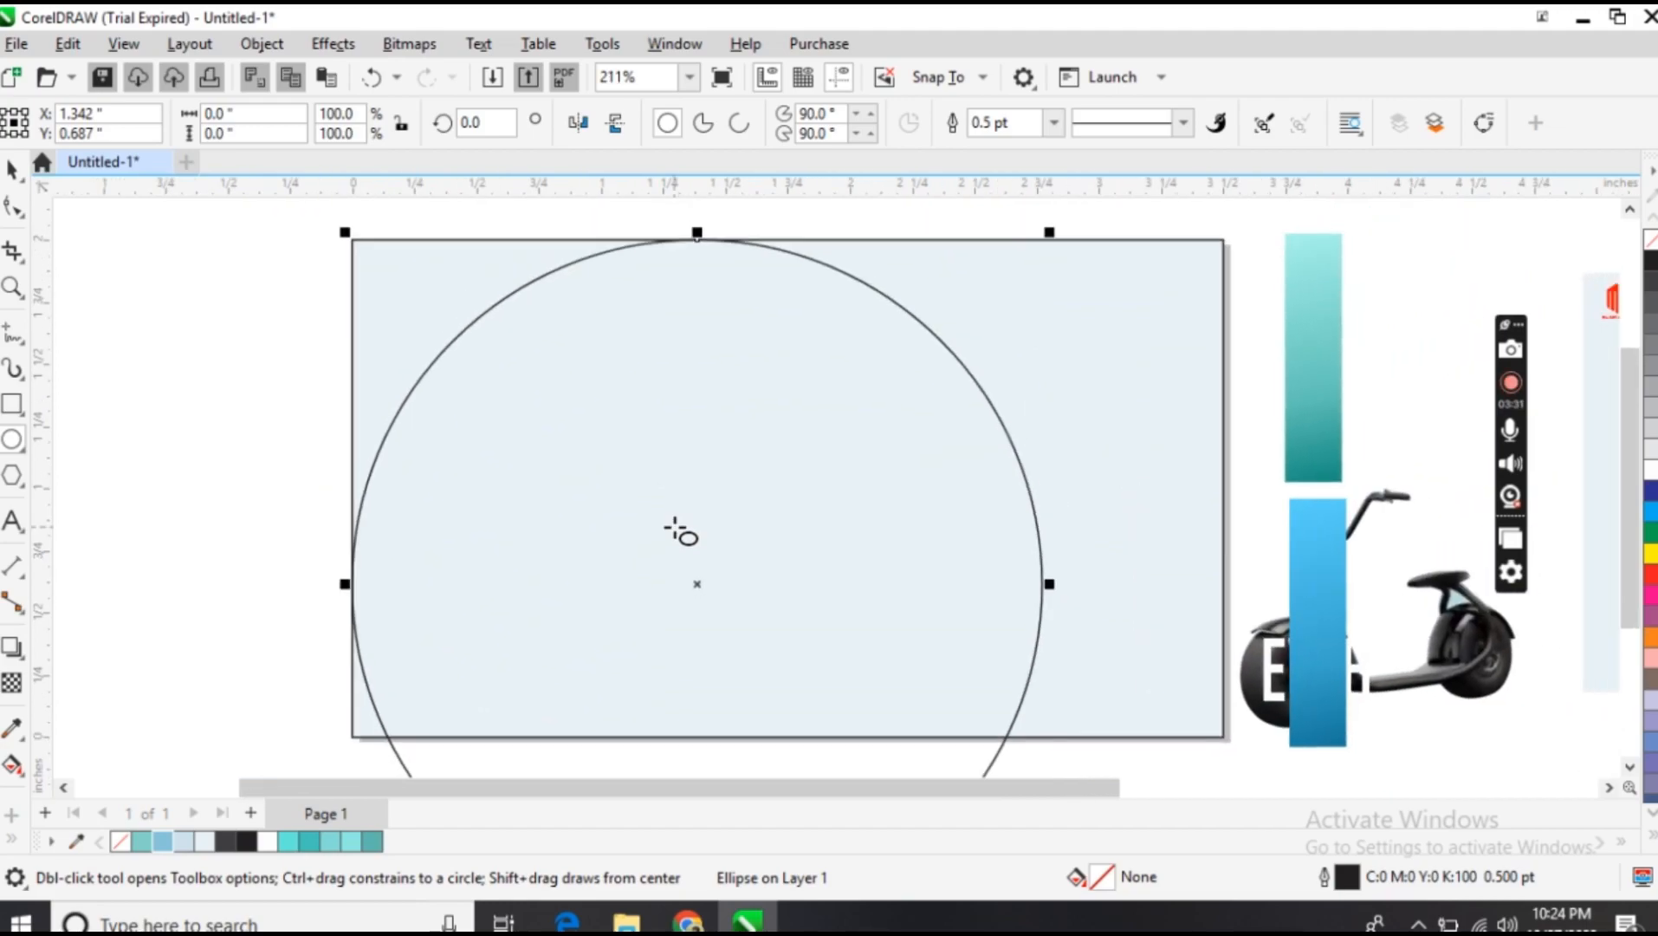
scroll(681, 533, down, 2)
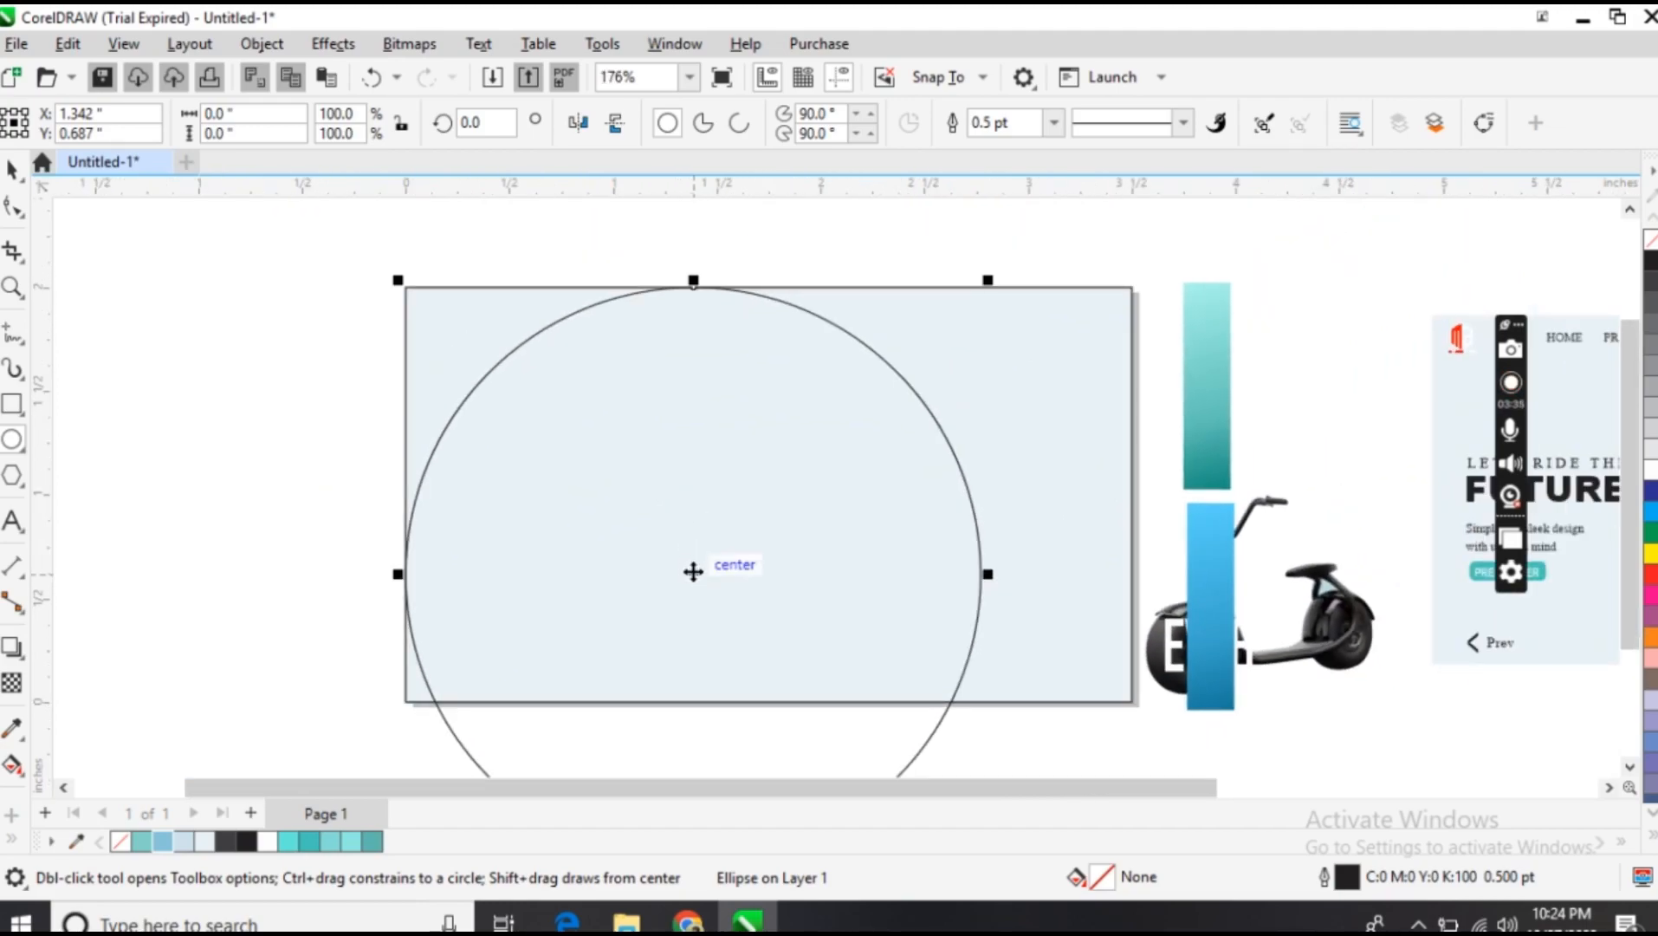
Move the circle over the card's upper right area and stretch its left side to a width of about 2.82 inches
key(space)
drag(692, 570, 1027, 398)
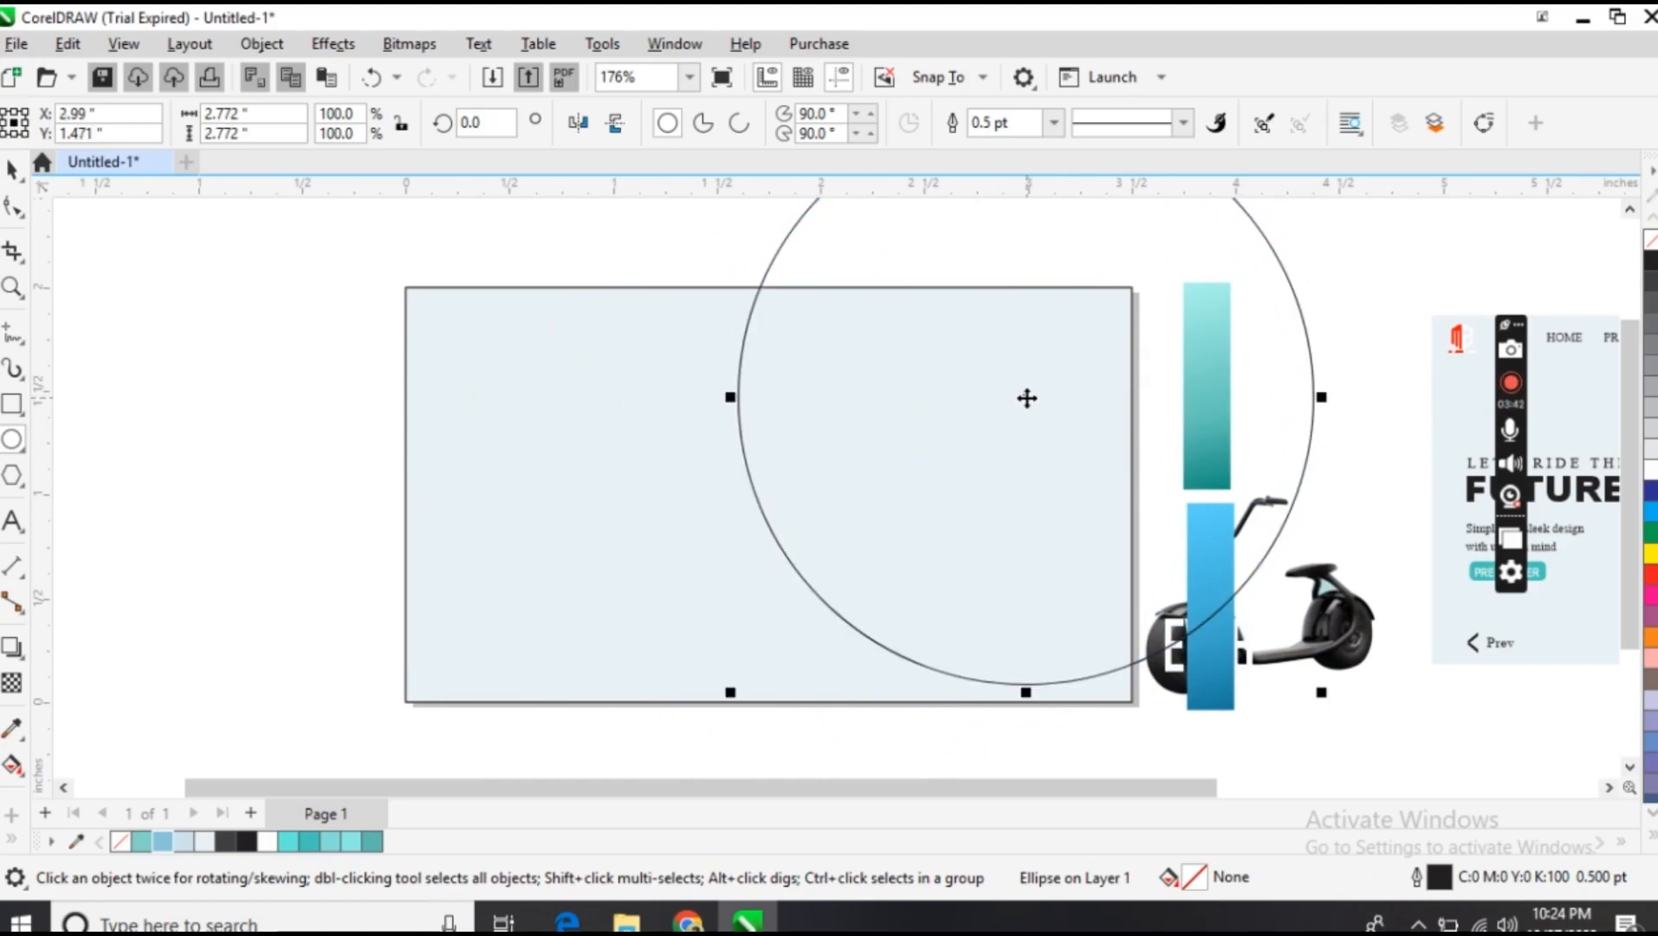
mouse_move(726, 397)
mouse_down()
mouse_move(704, 397)
mouse_move(722, 396)
mouse_up()
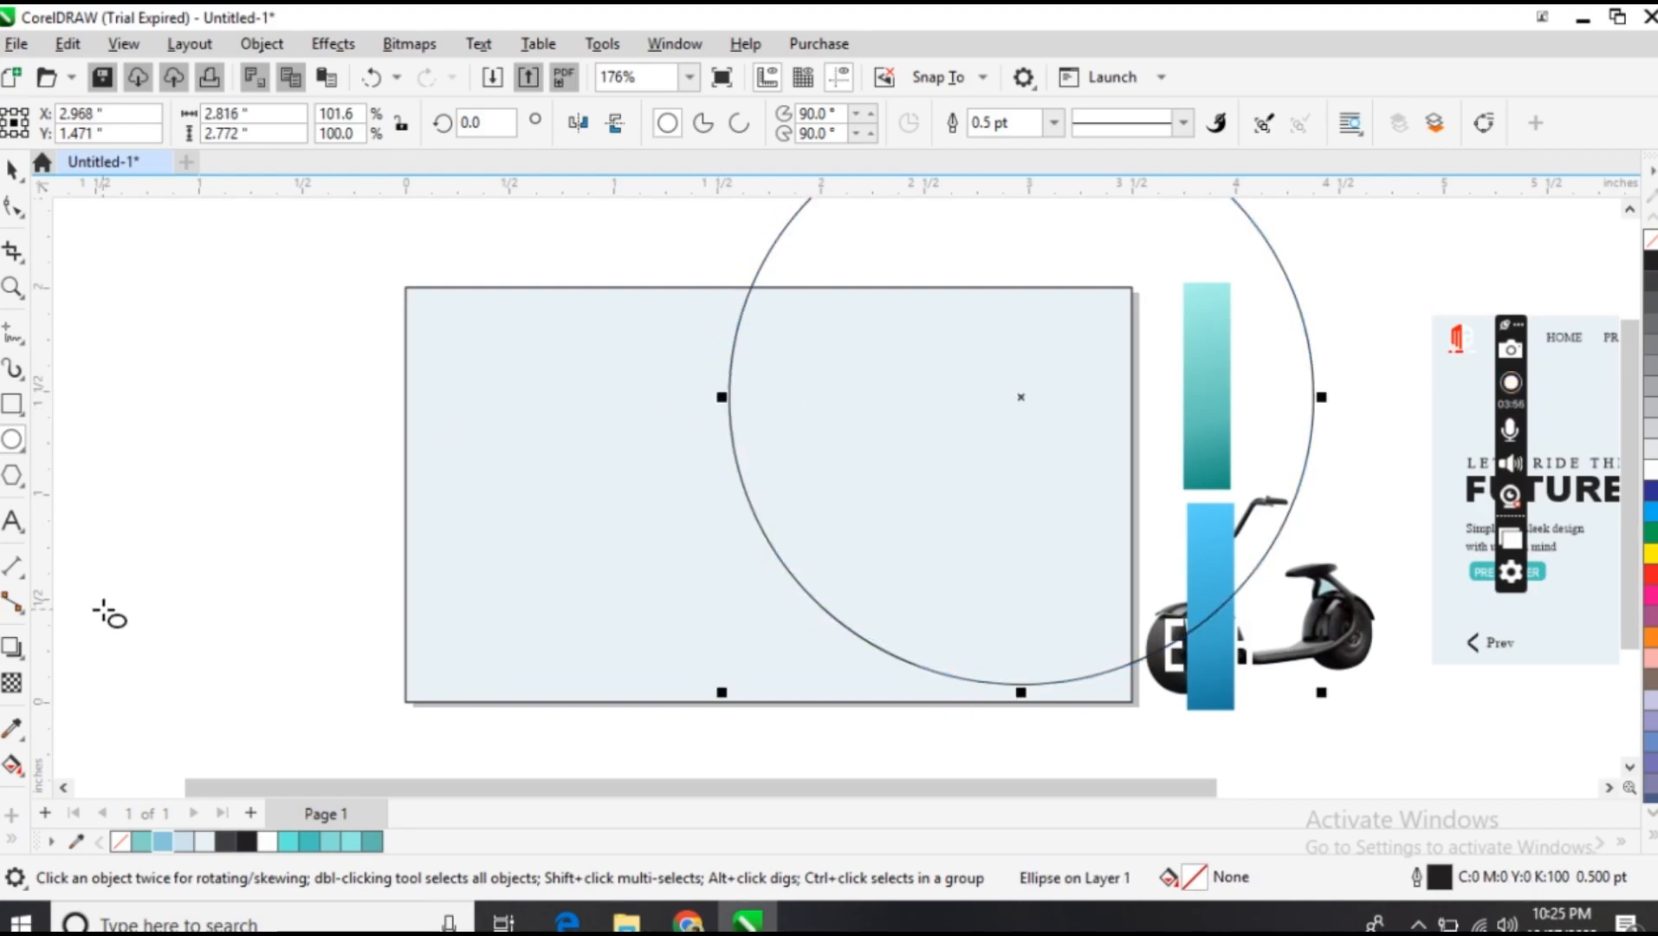
Fill the circle with pale blue #CFE1EB and remove its outline
click(190, 842)
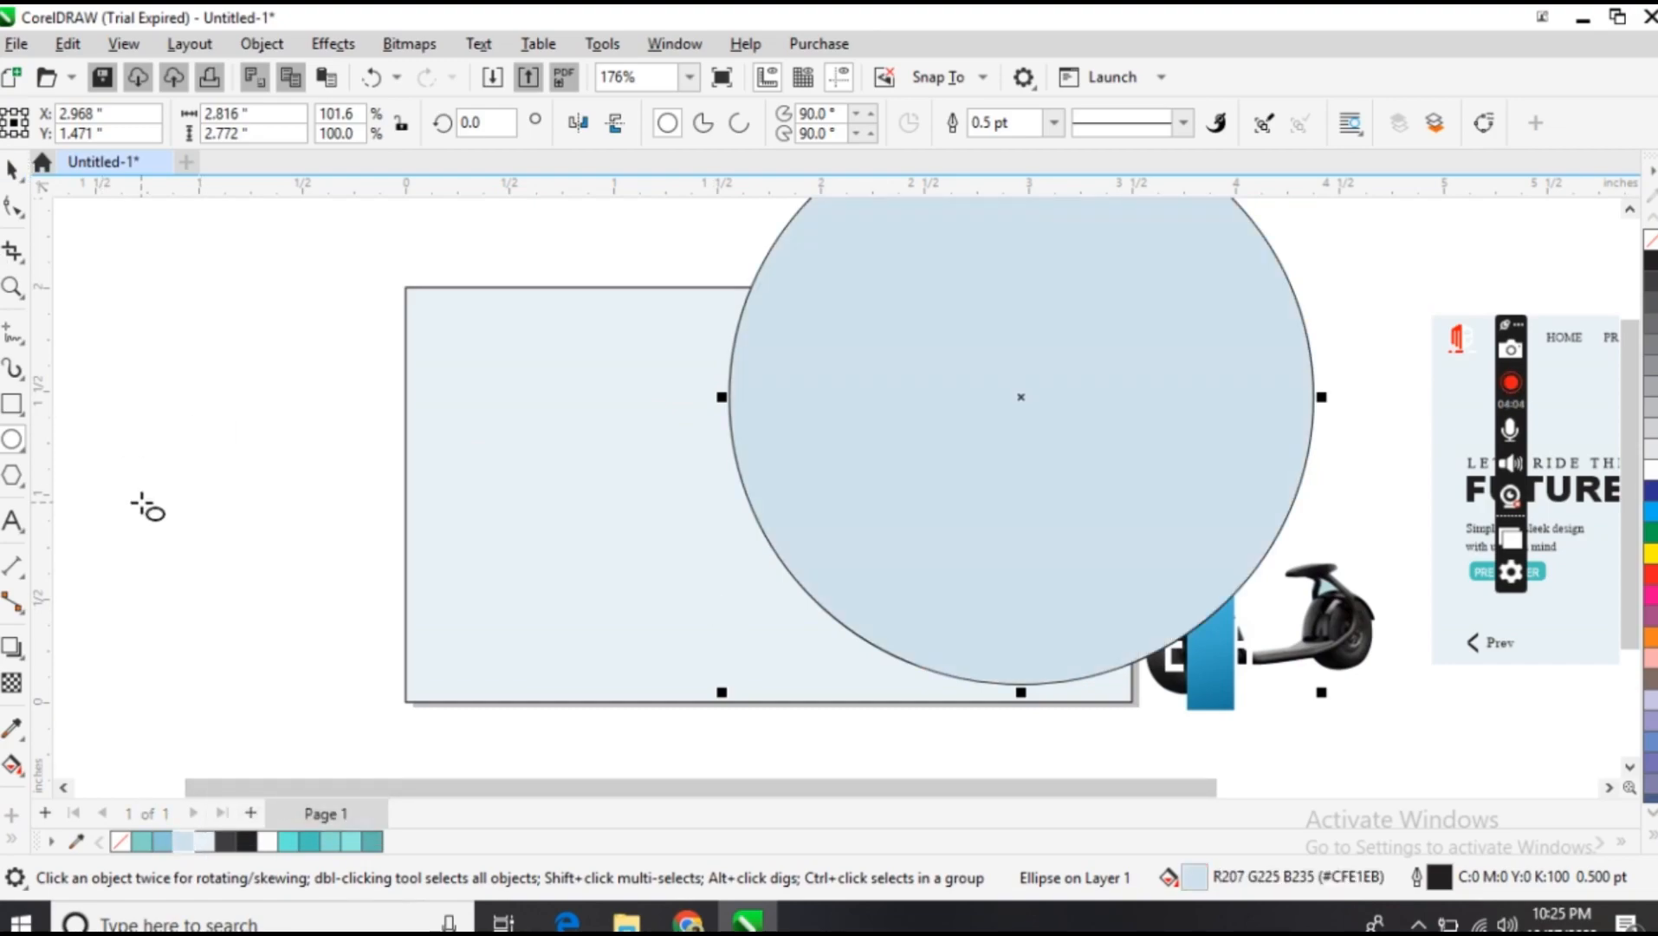
click(340, 842)
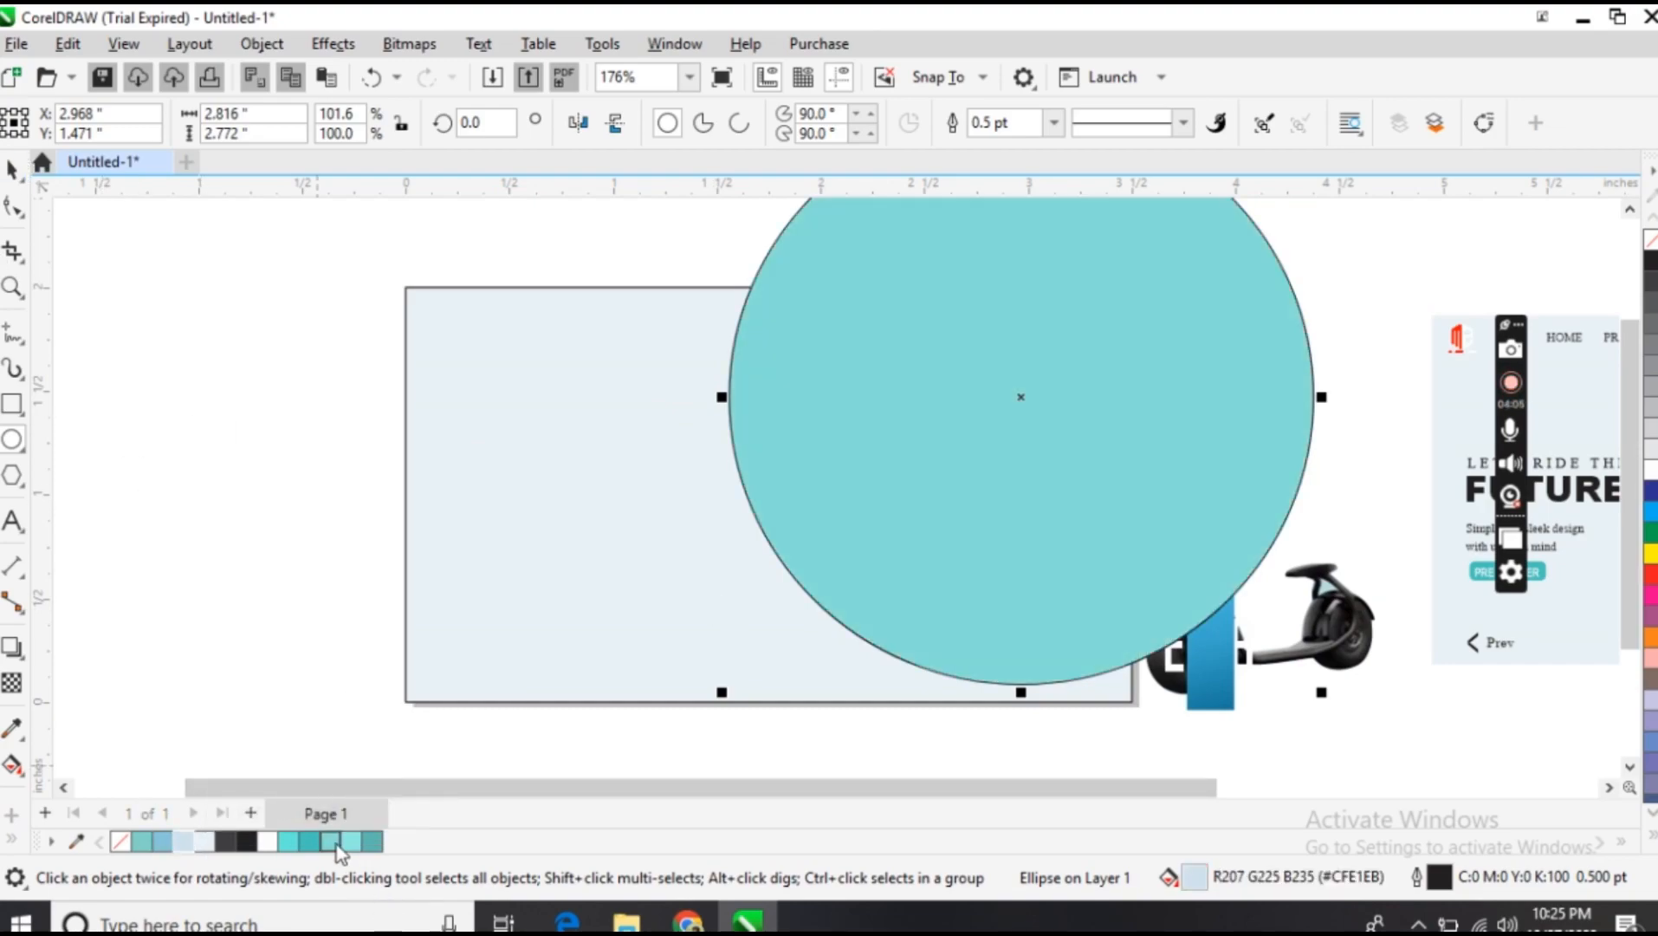
click(187, 842)
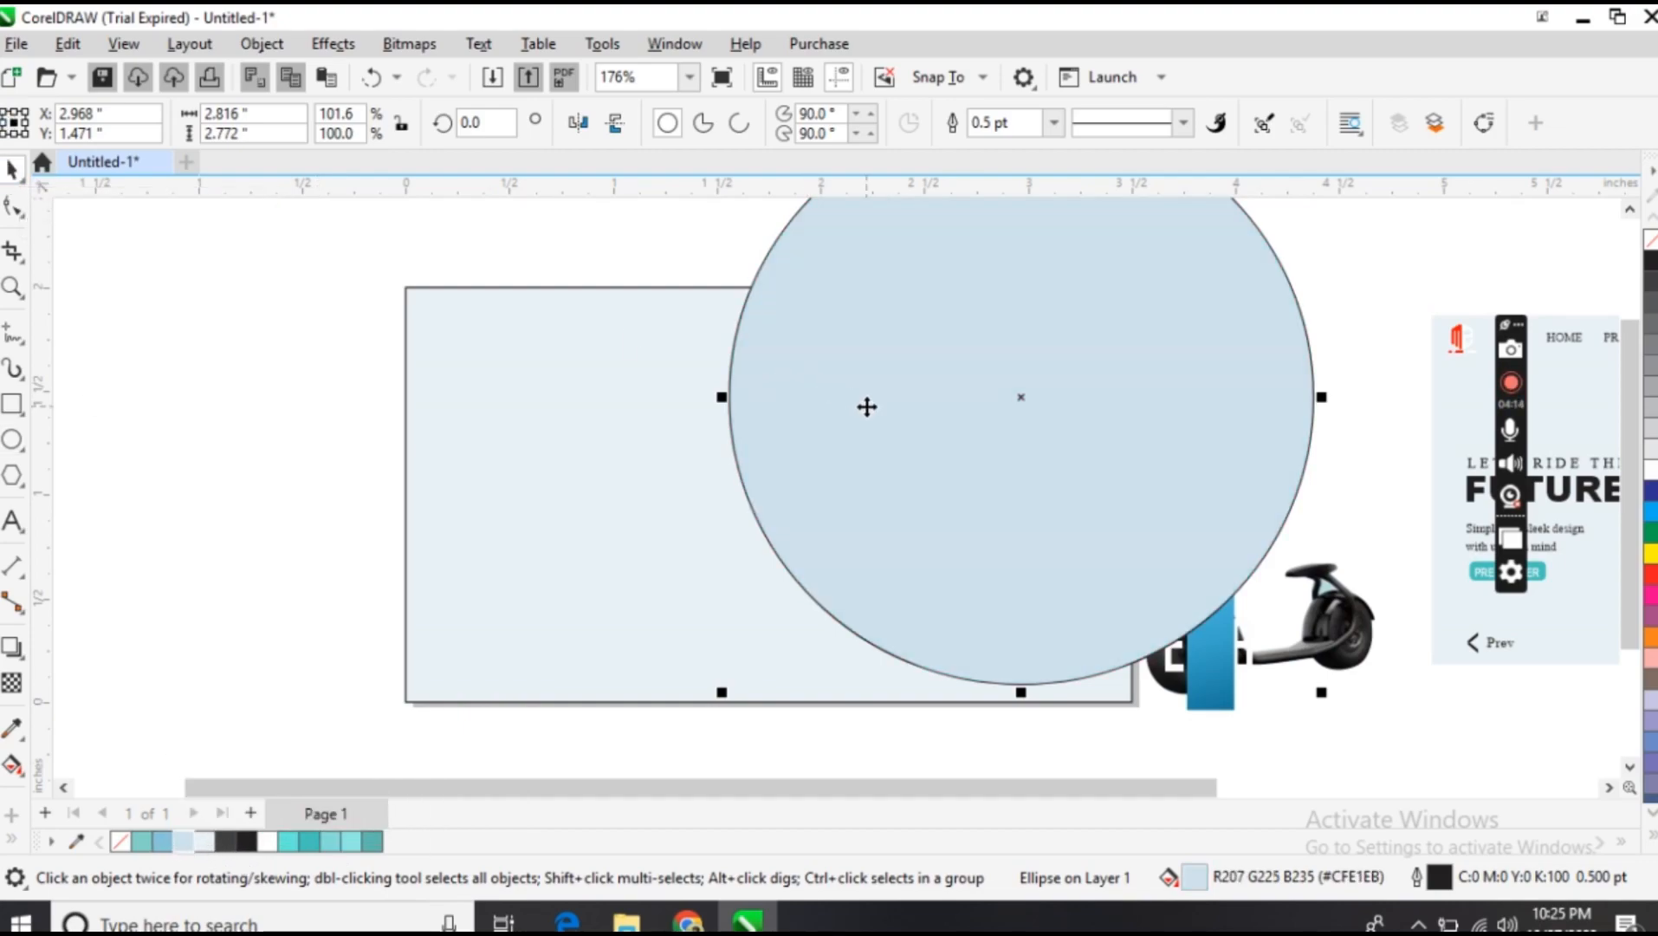
right_click(1649, 243)
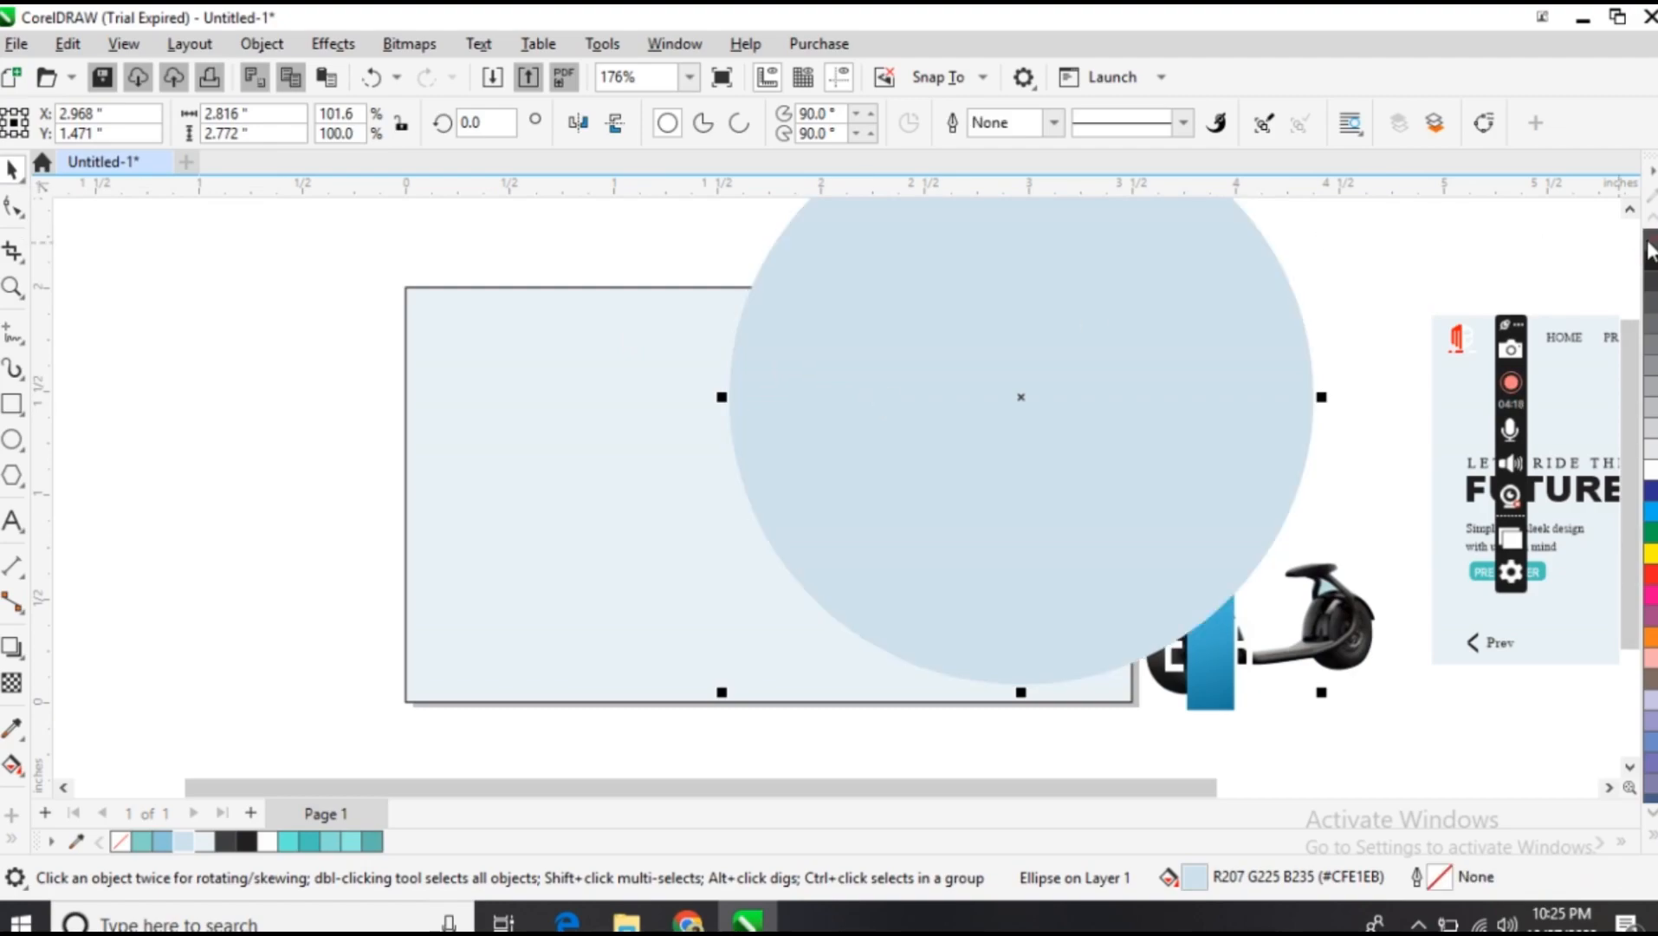
Try to combine and weld the circle with the card background, undoing each attempt
click(514, 503)
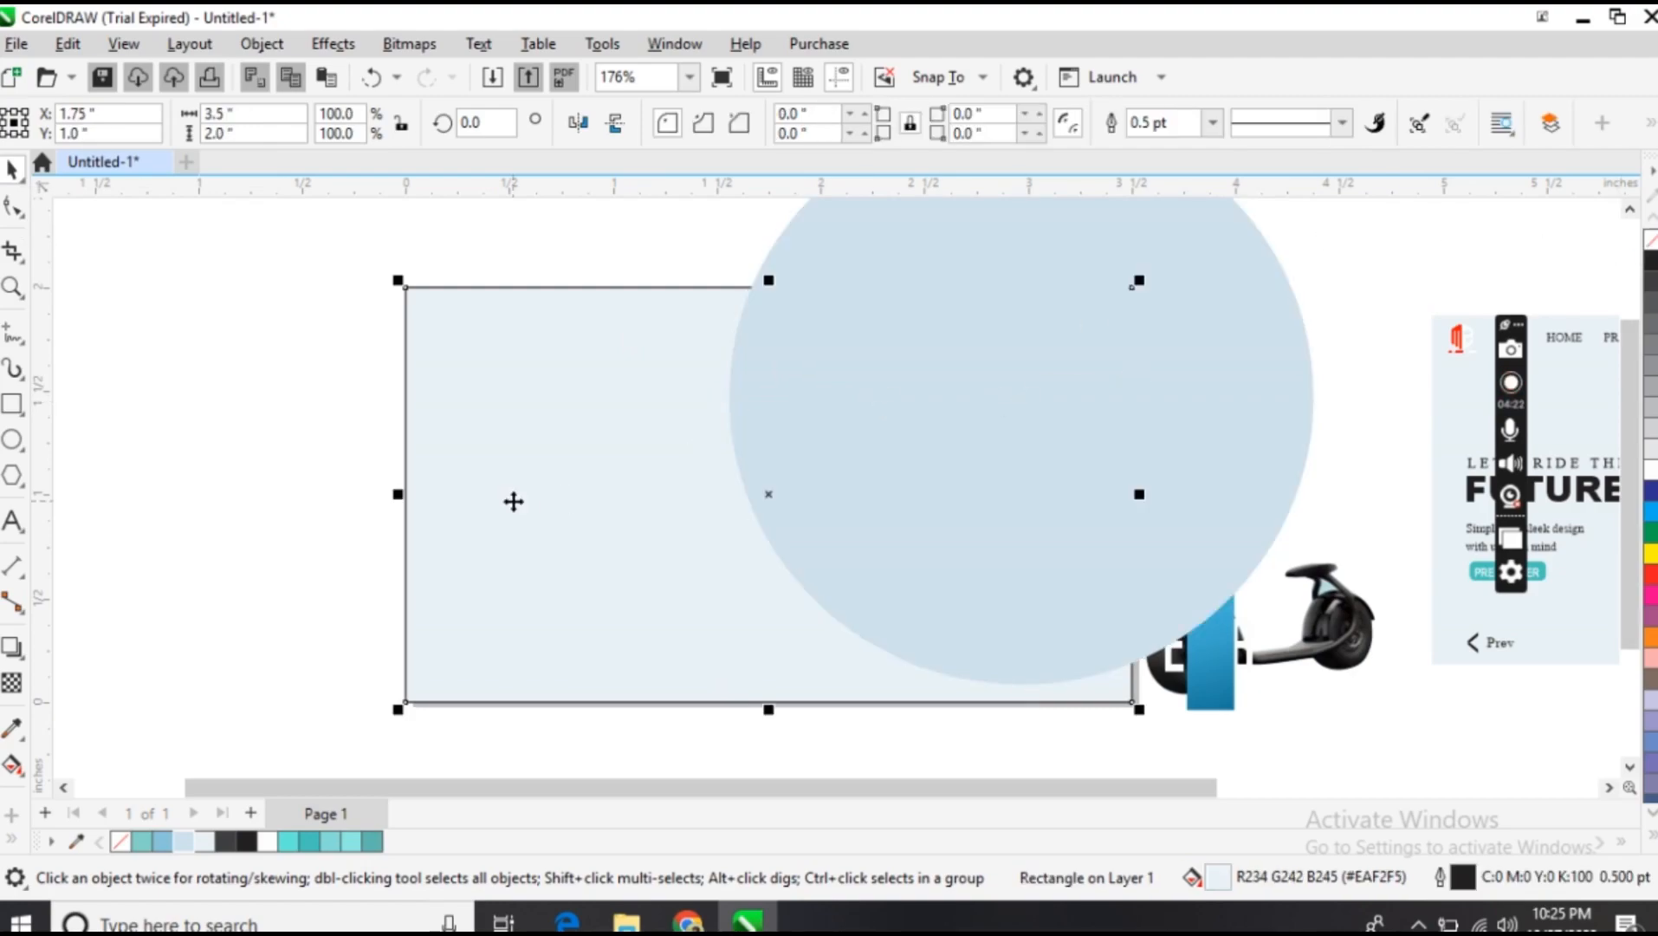
shift+click(885, 433)
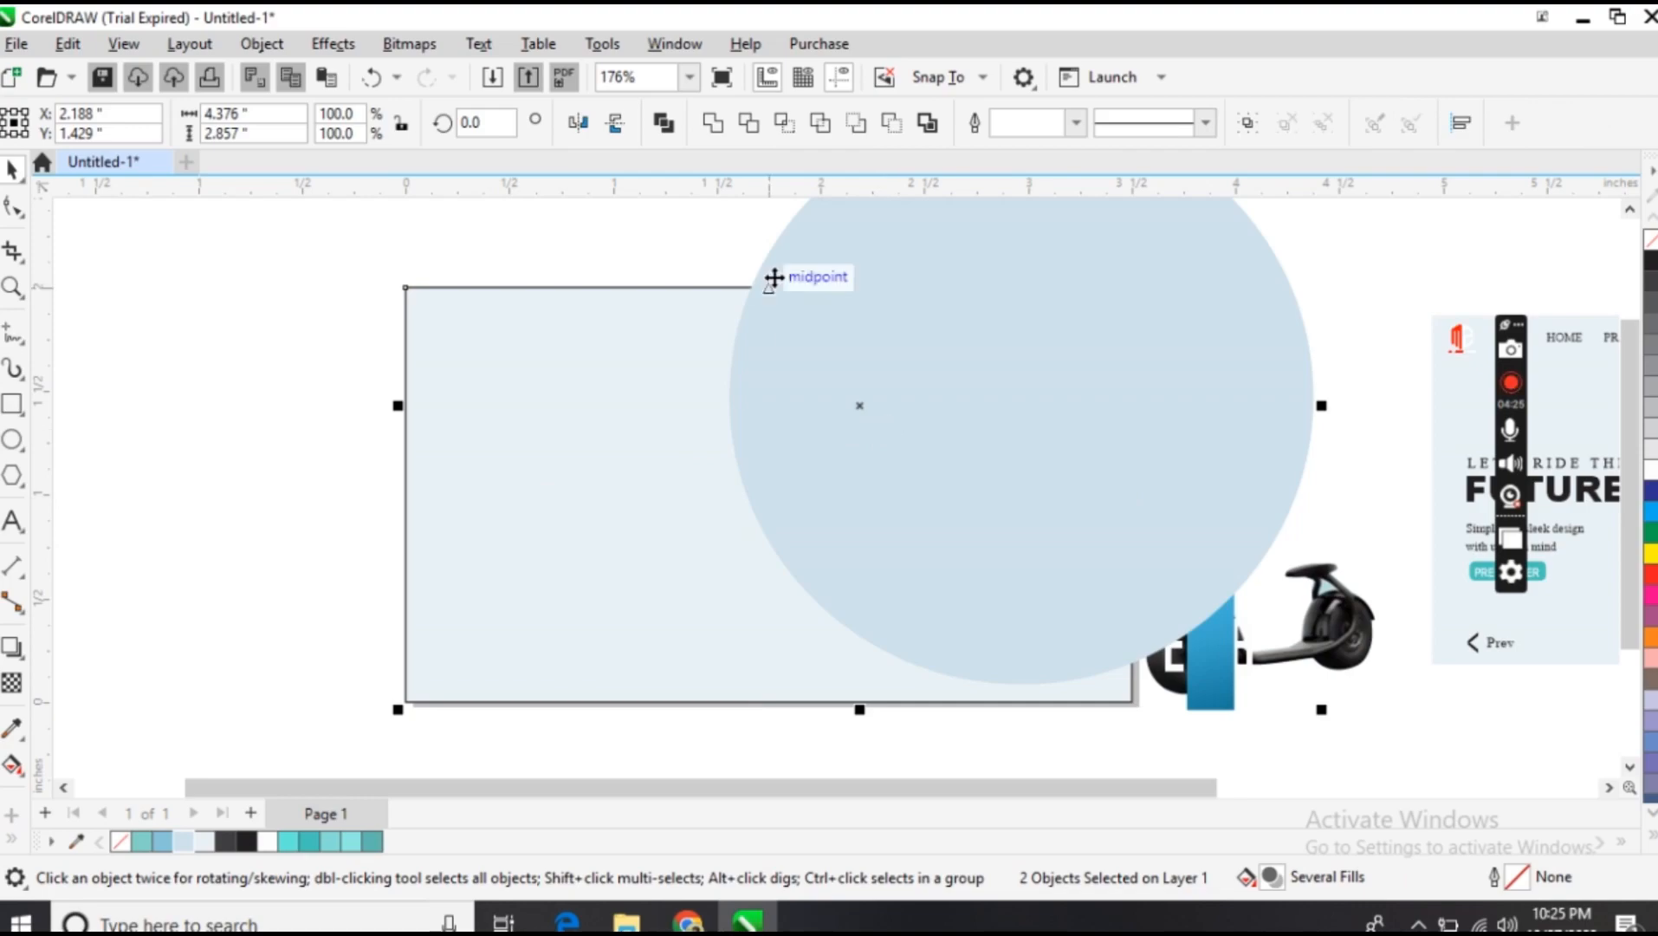
click(666, 123)
key(ctrl+z)
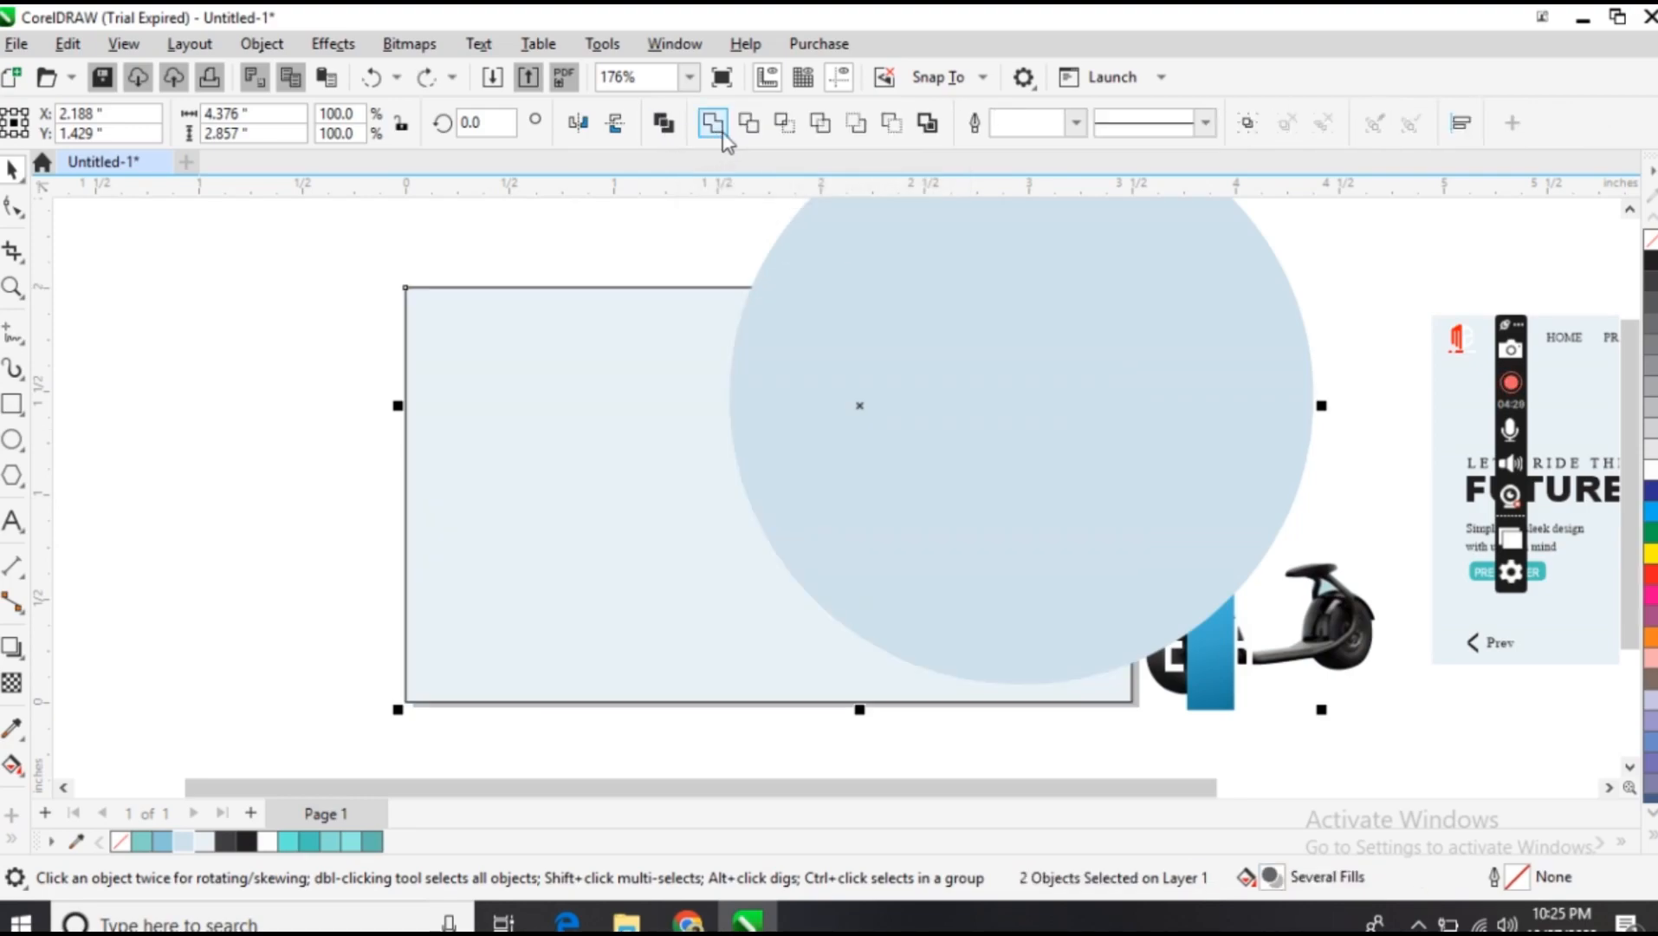
click(721, 127)
key(ctrl+z)
right_click(1058, 488)
click(334, 290)
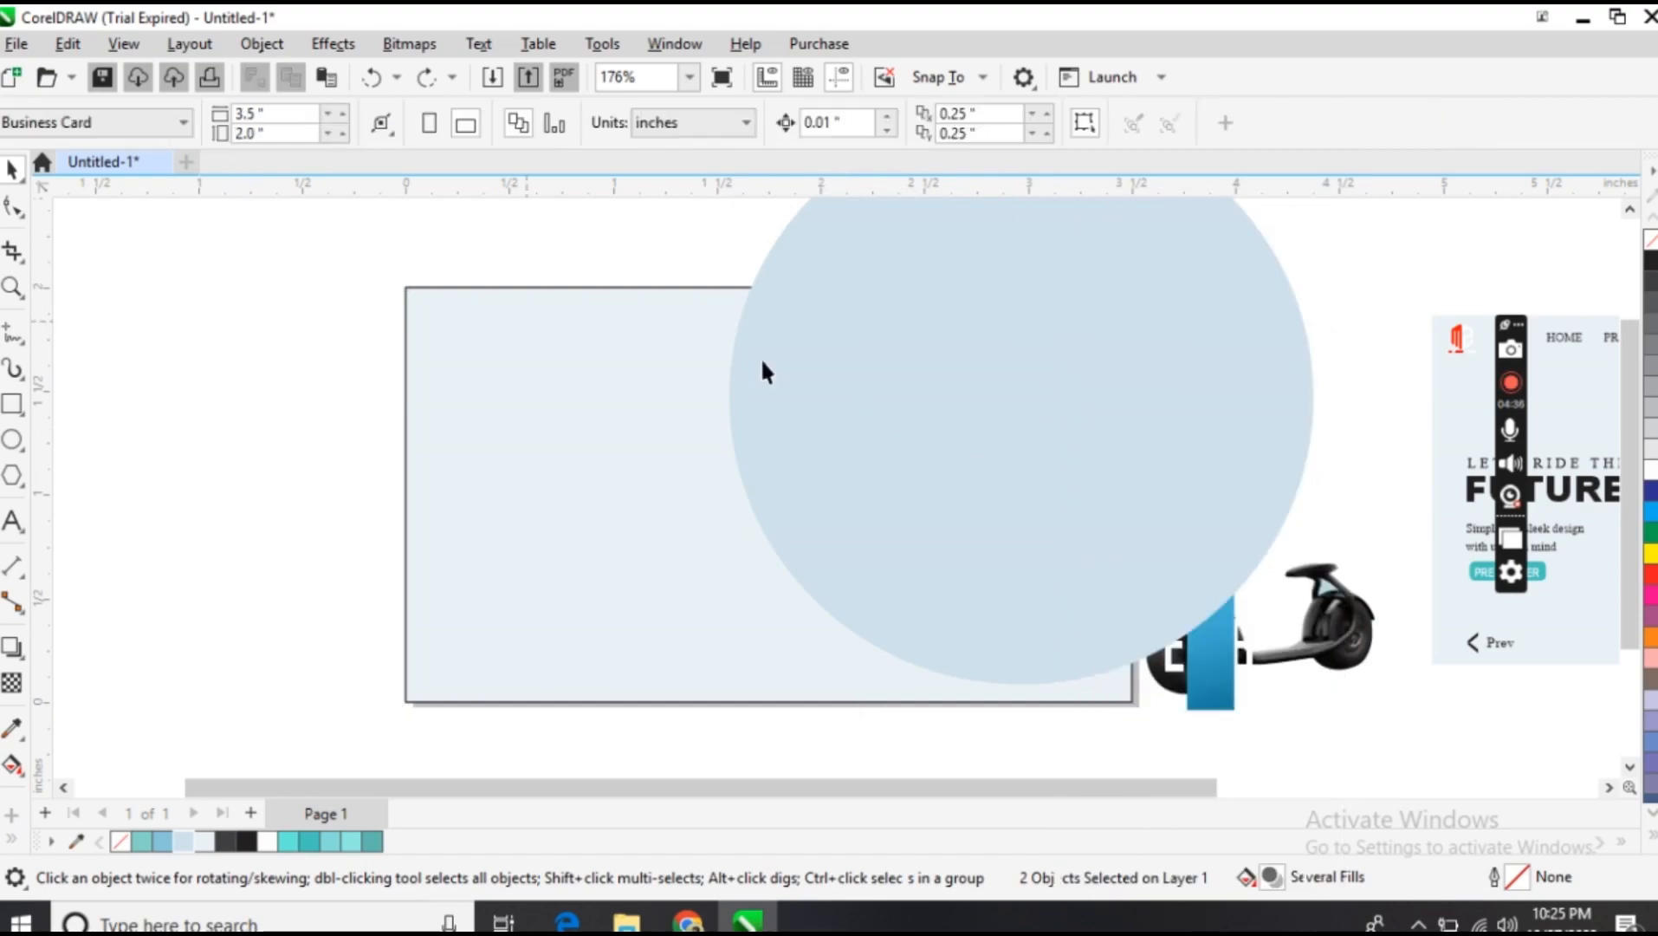
Try a PowerClip of the plain pale blue circle inside the card background and undo it
click(1169, 485)
right_click(1170, 485)
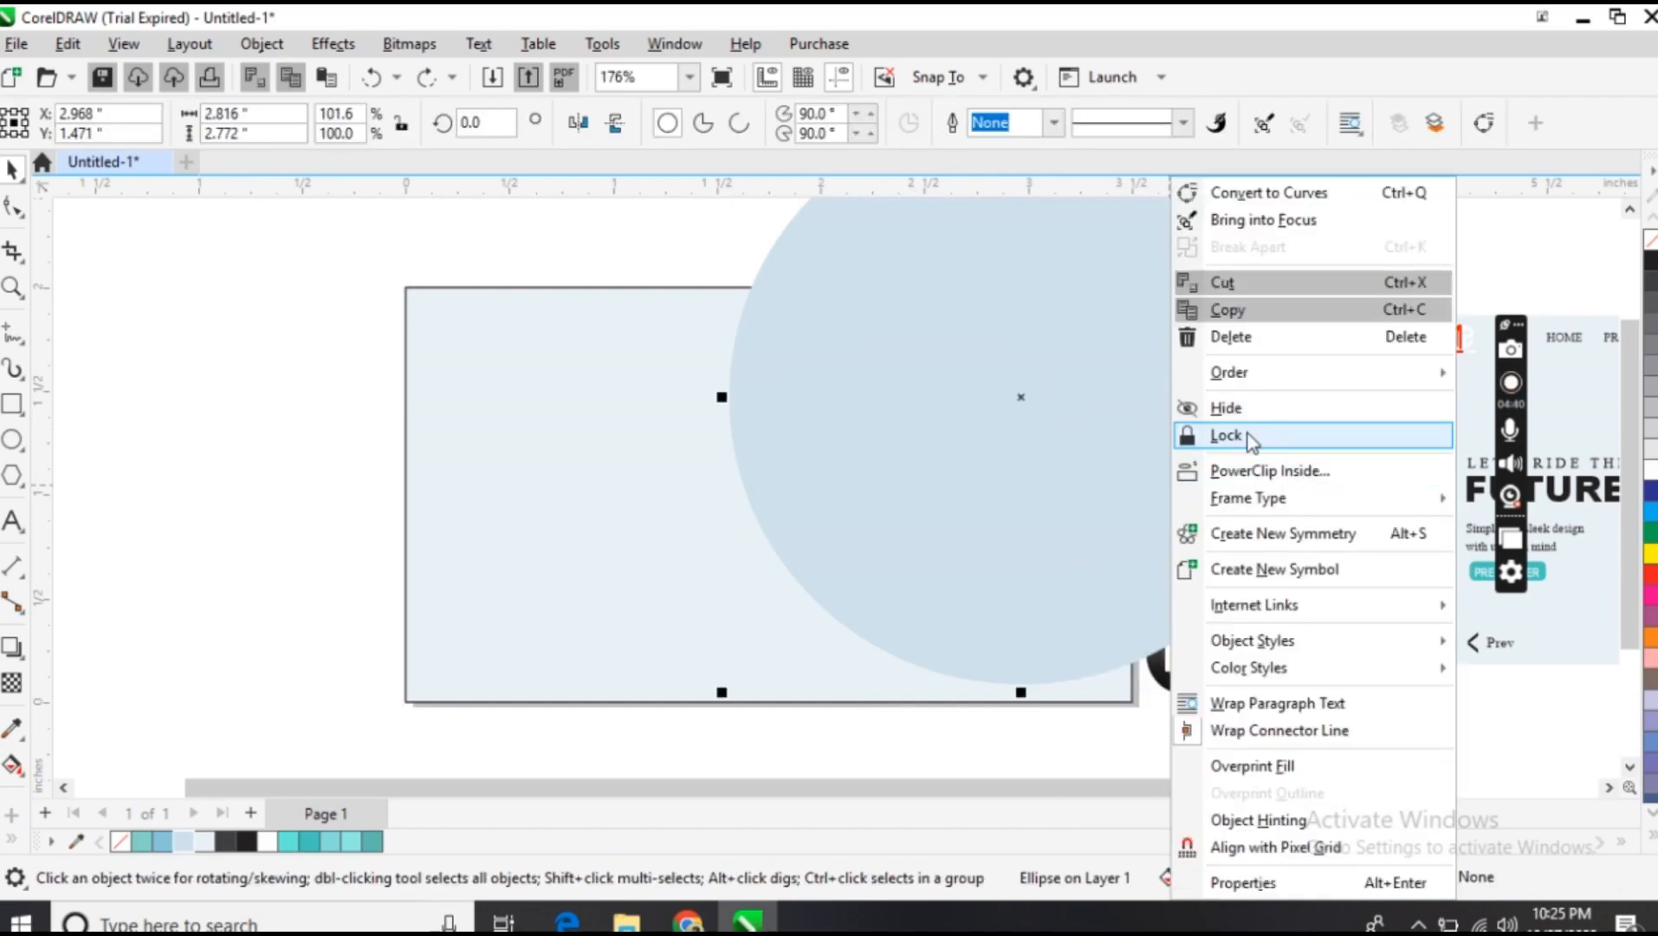
click(1282, 473)
click(587, 521)
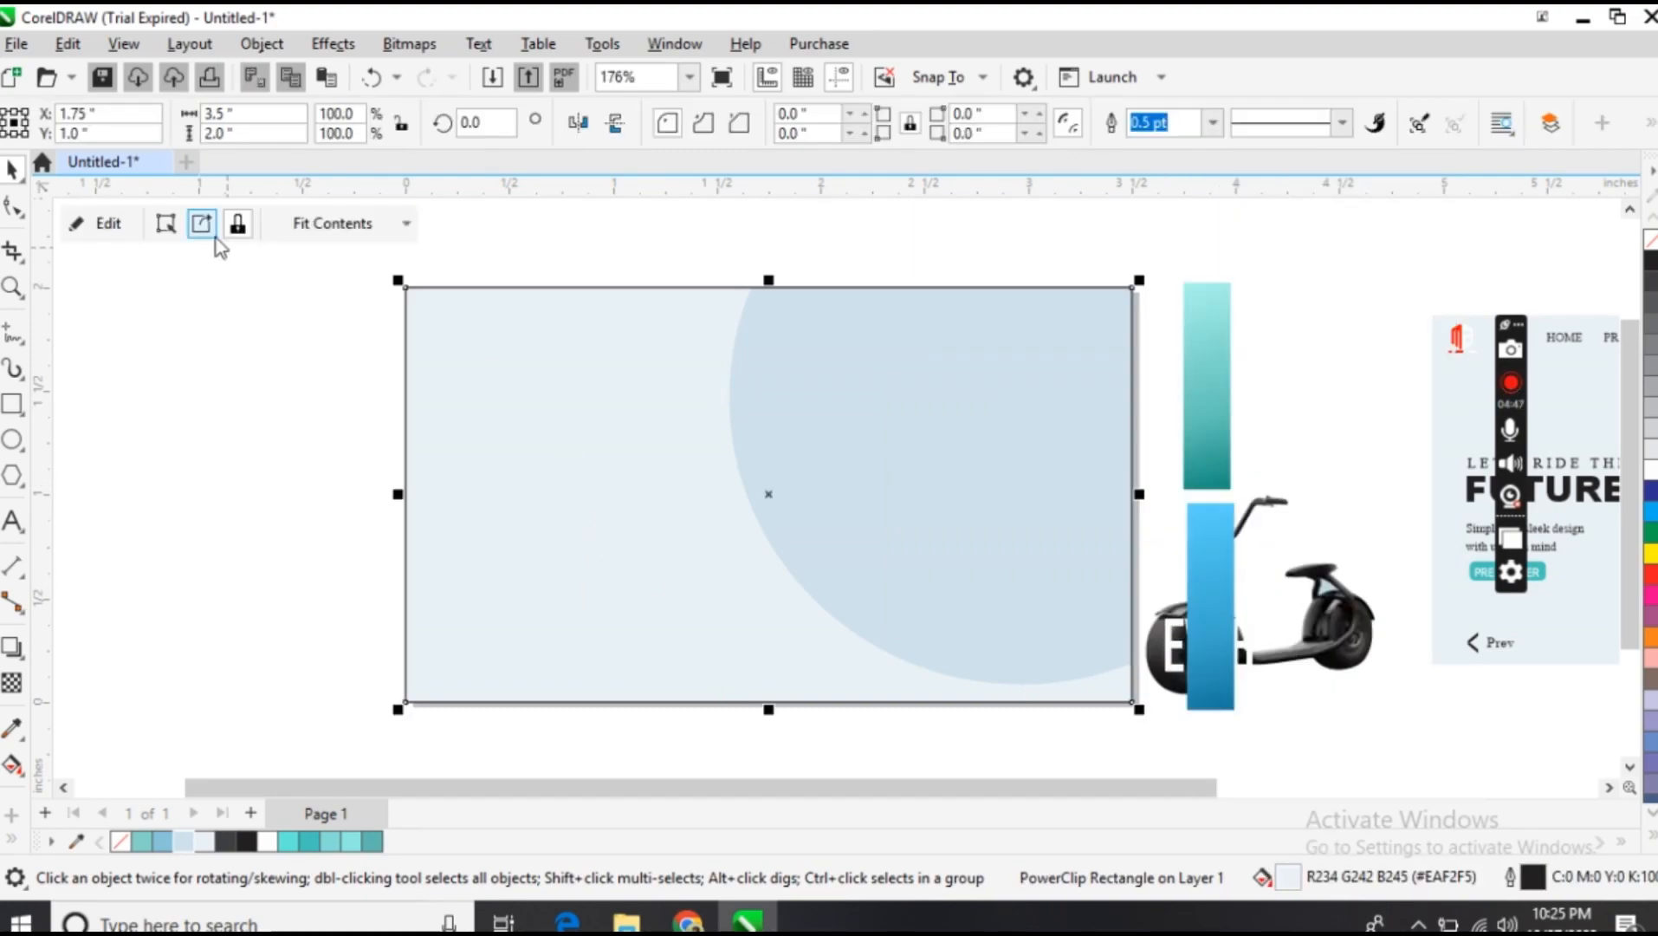
click(295, 398)
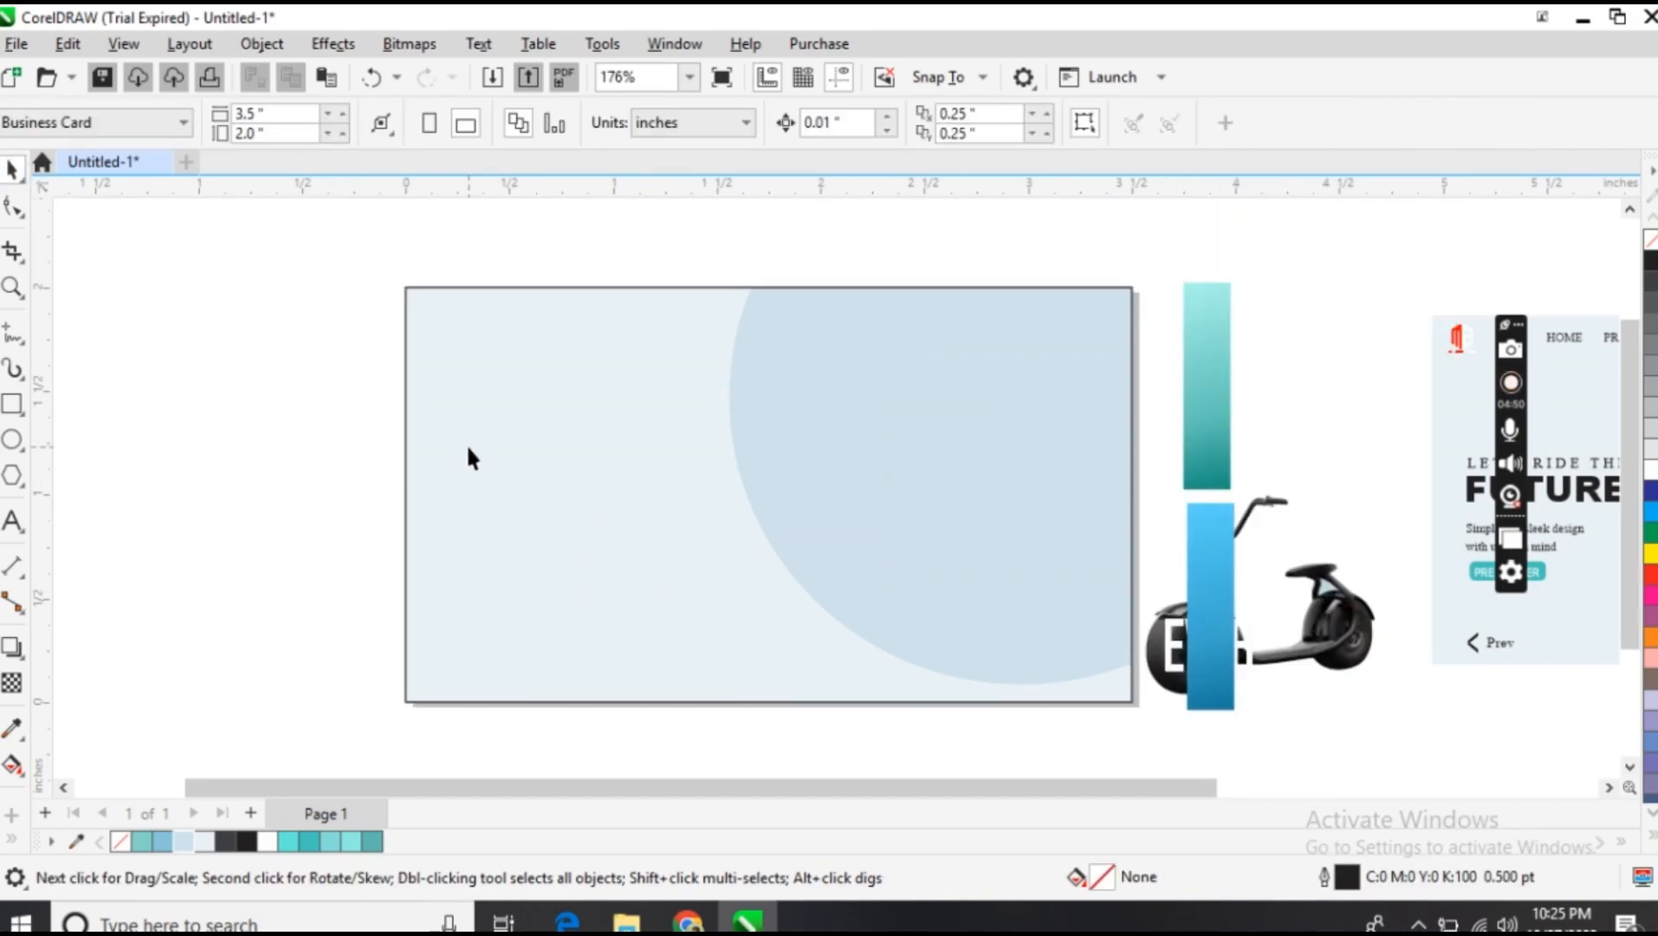
key(ctrl+z)
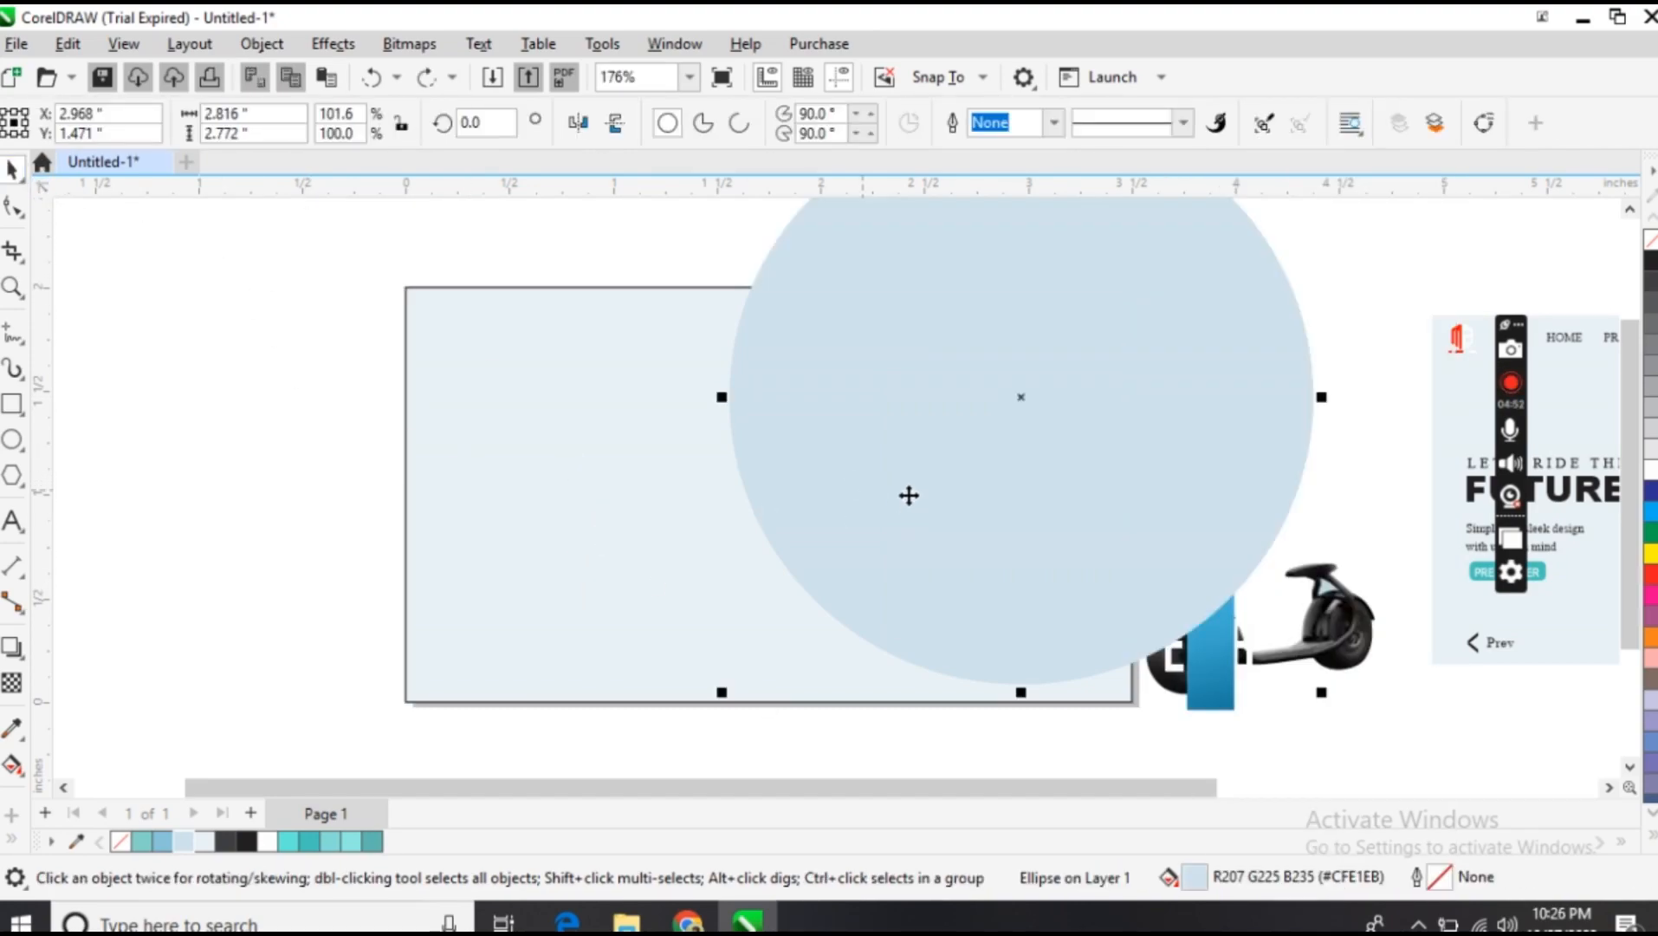
Apply a horizontal linear fountain fill to the circle, from pale blue on the left to medium sky blue on the right
click(16, 769)
click(86, 122)
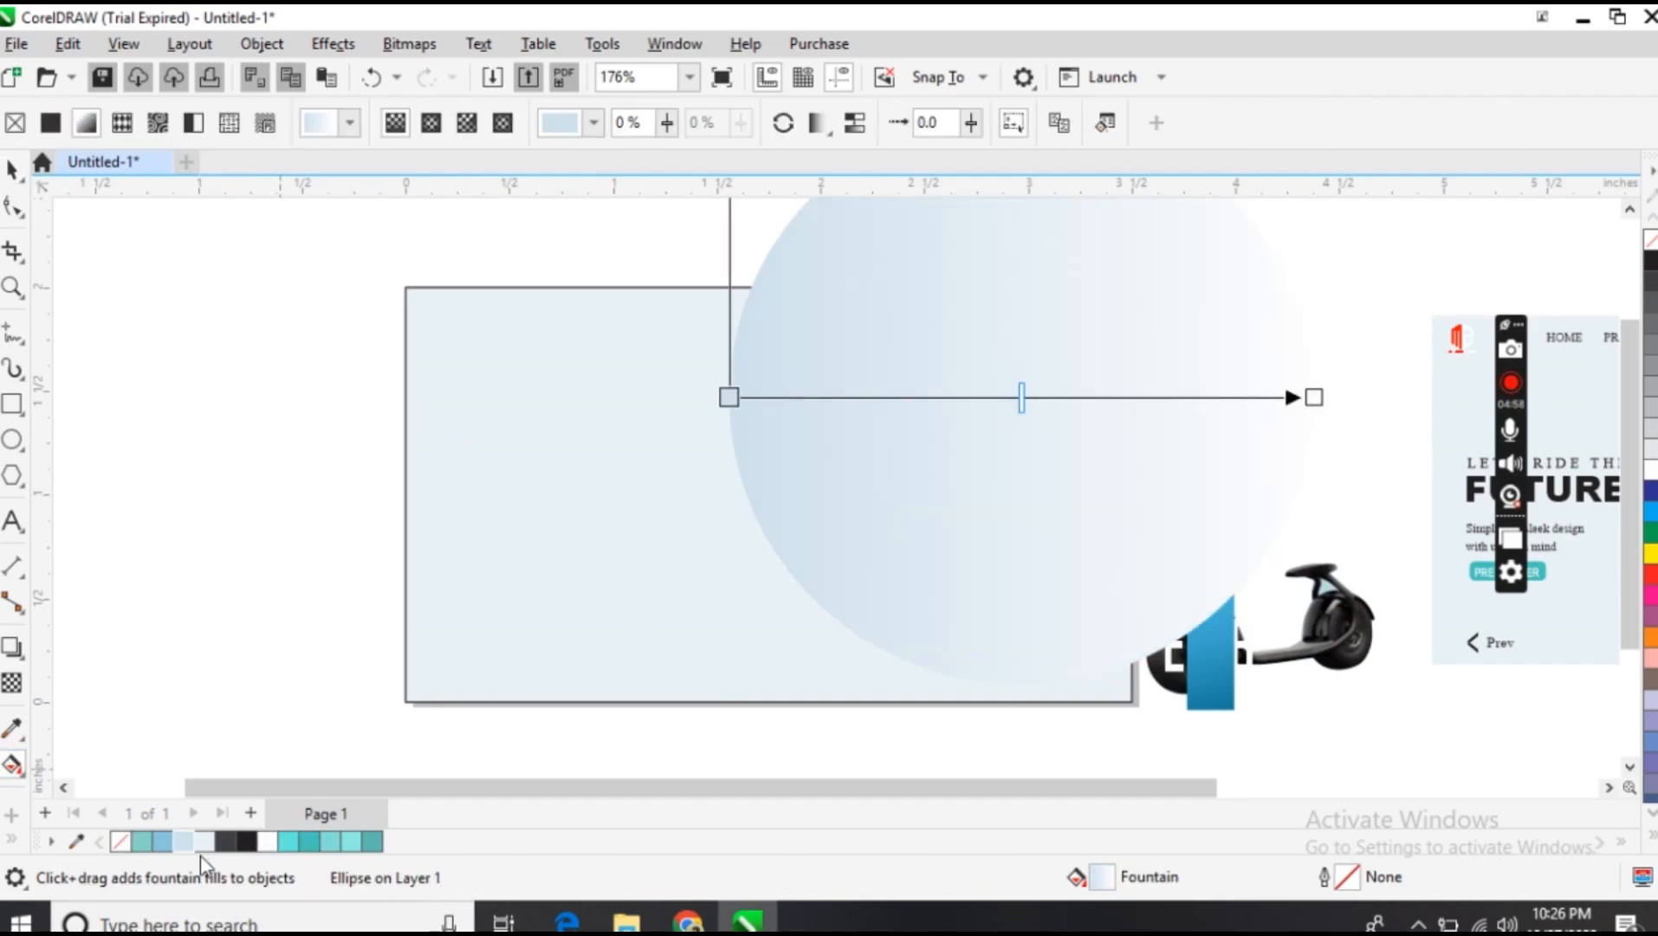
drag(167, 853, 1315, 366)
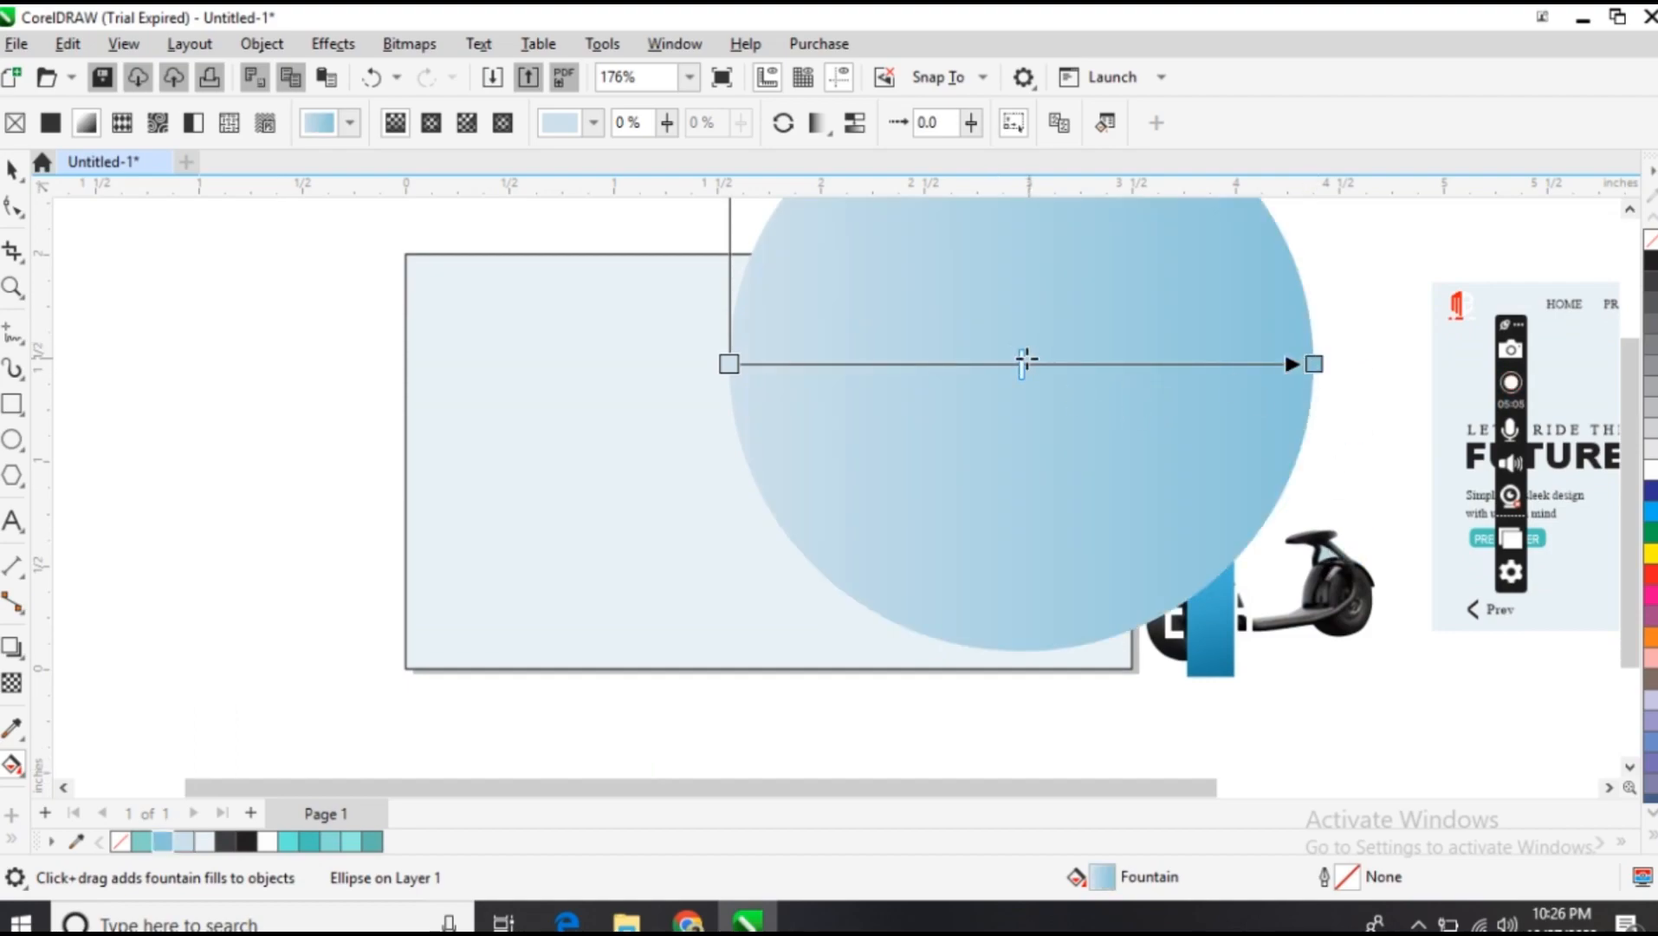
Shift the circle gradient's midpoint toward its right end and set that end's transparency to 38%
drag(1023, 364, 1162, 364)
click(1316, 364)
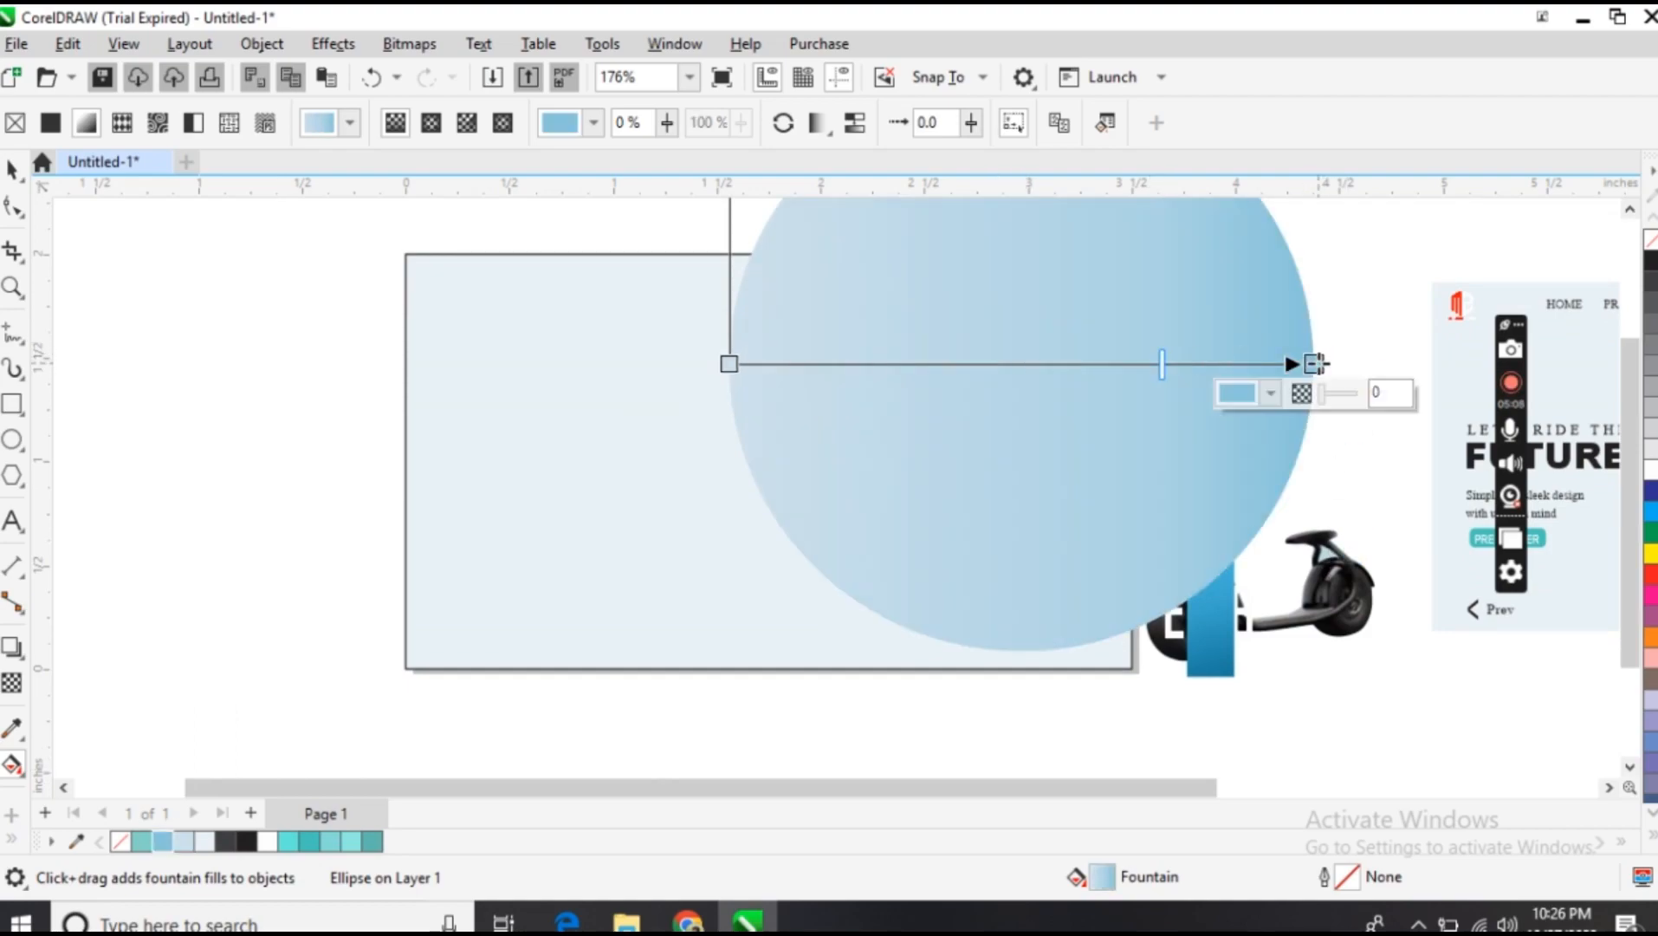
click(1337, 394)
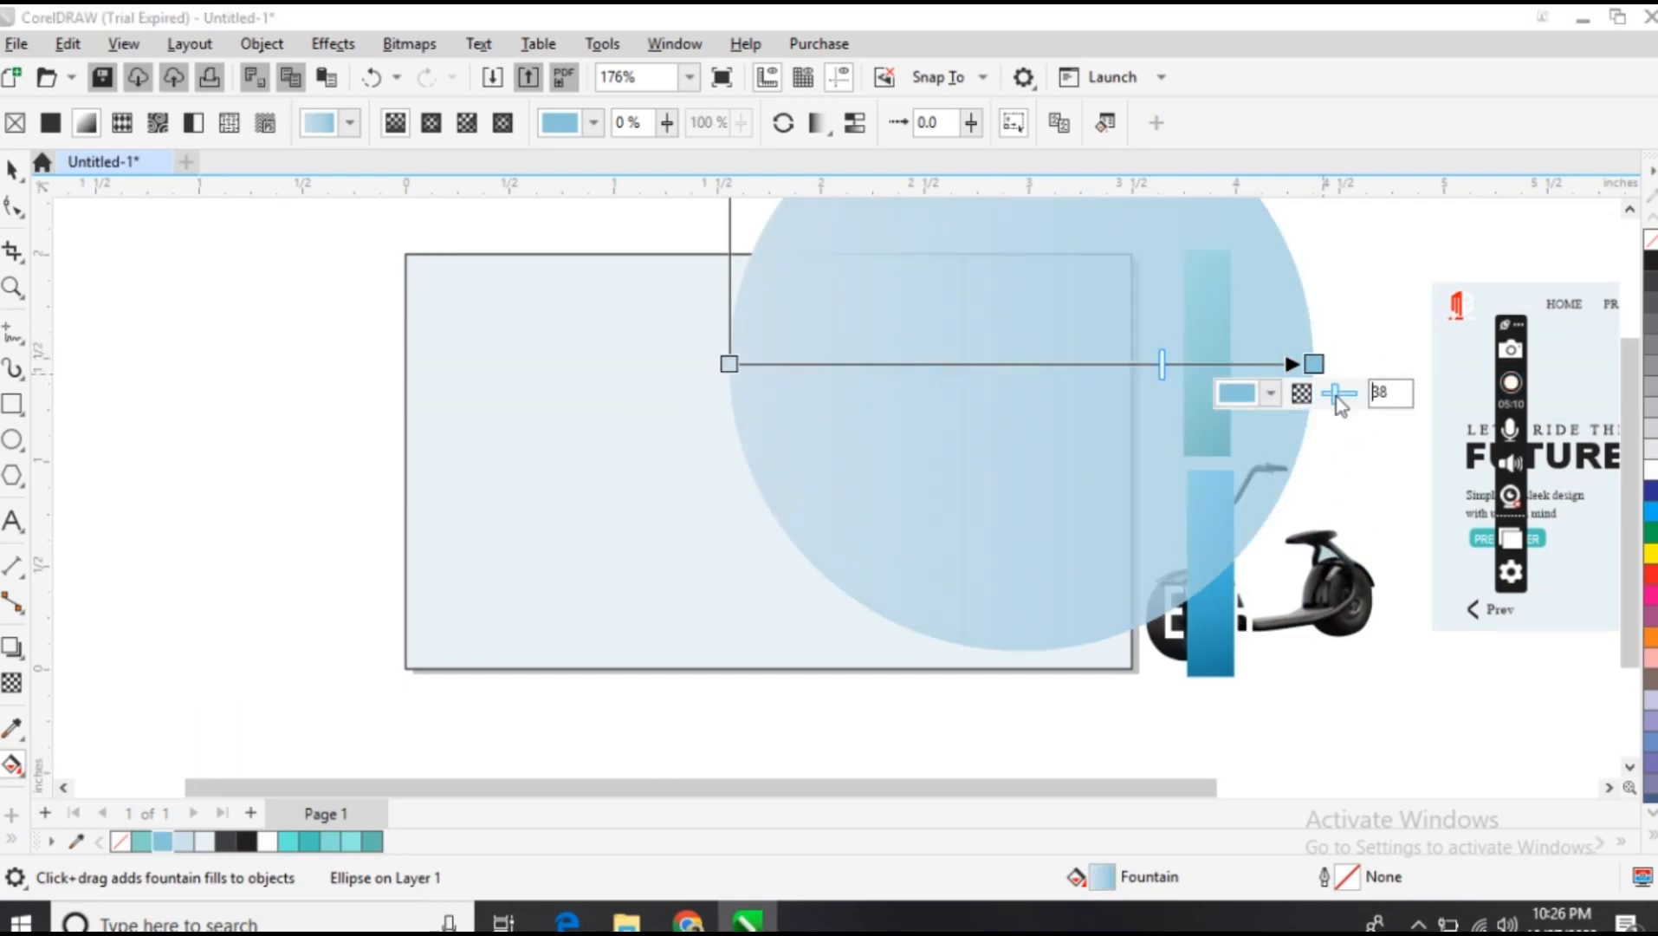
Try a transparency of 28% on the left end of the circle's gradient and undo it
click(729, 364)
click(751, 391)
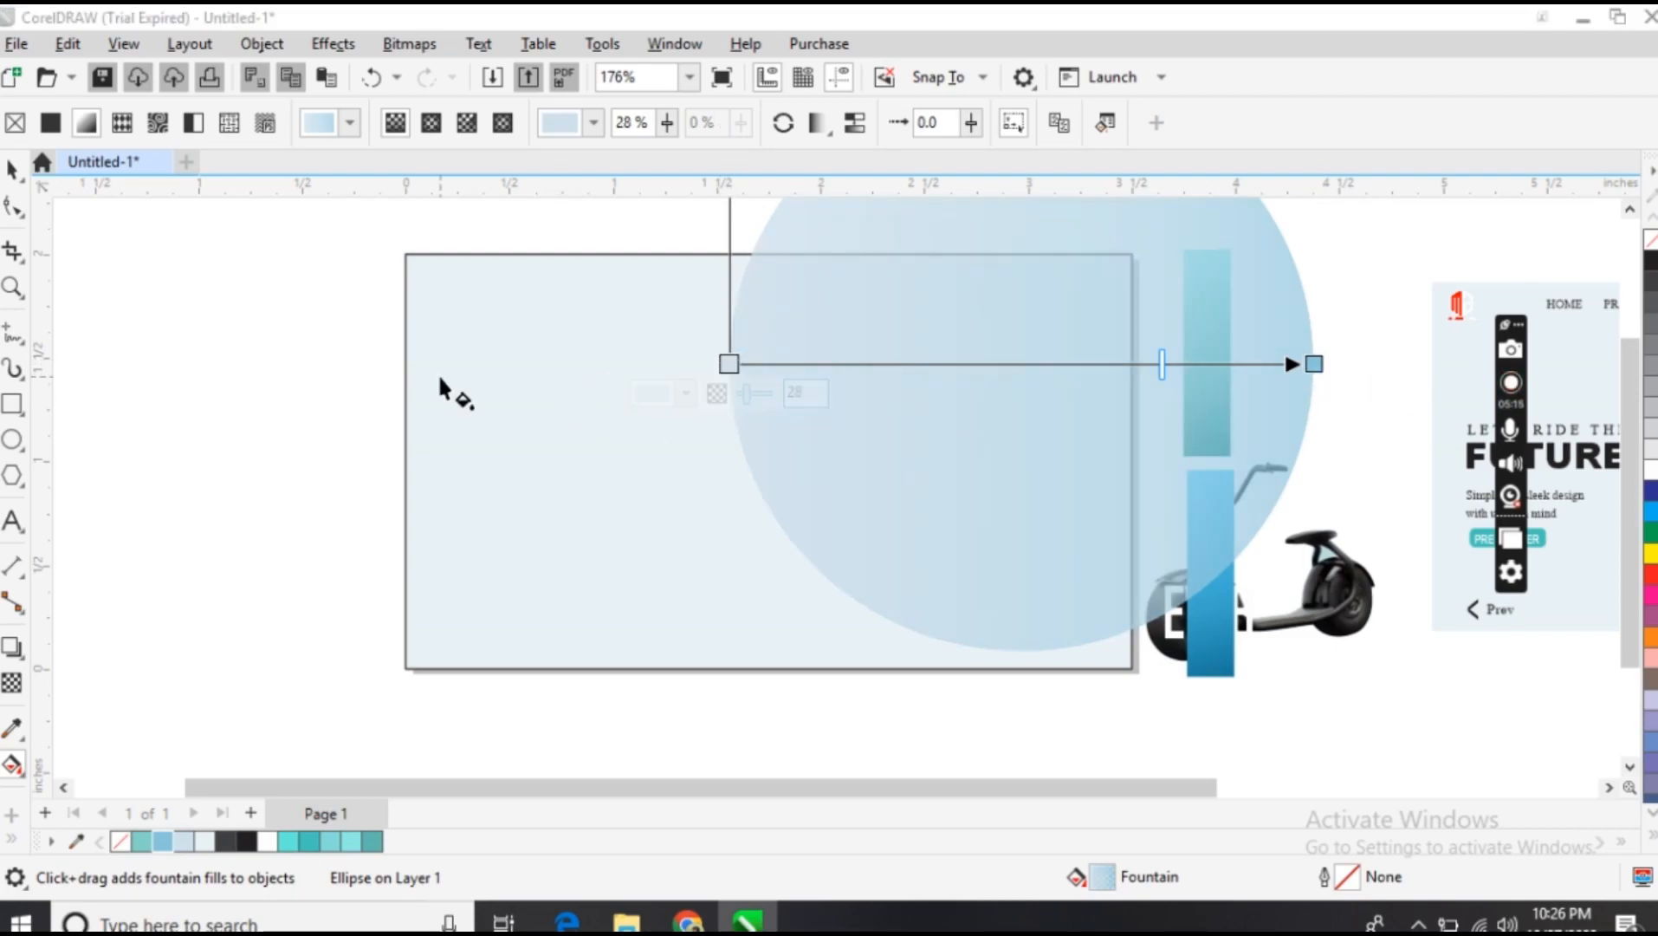
click(14, 170)
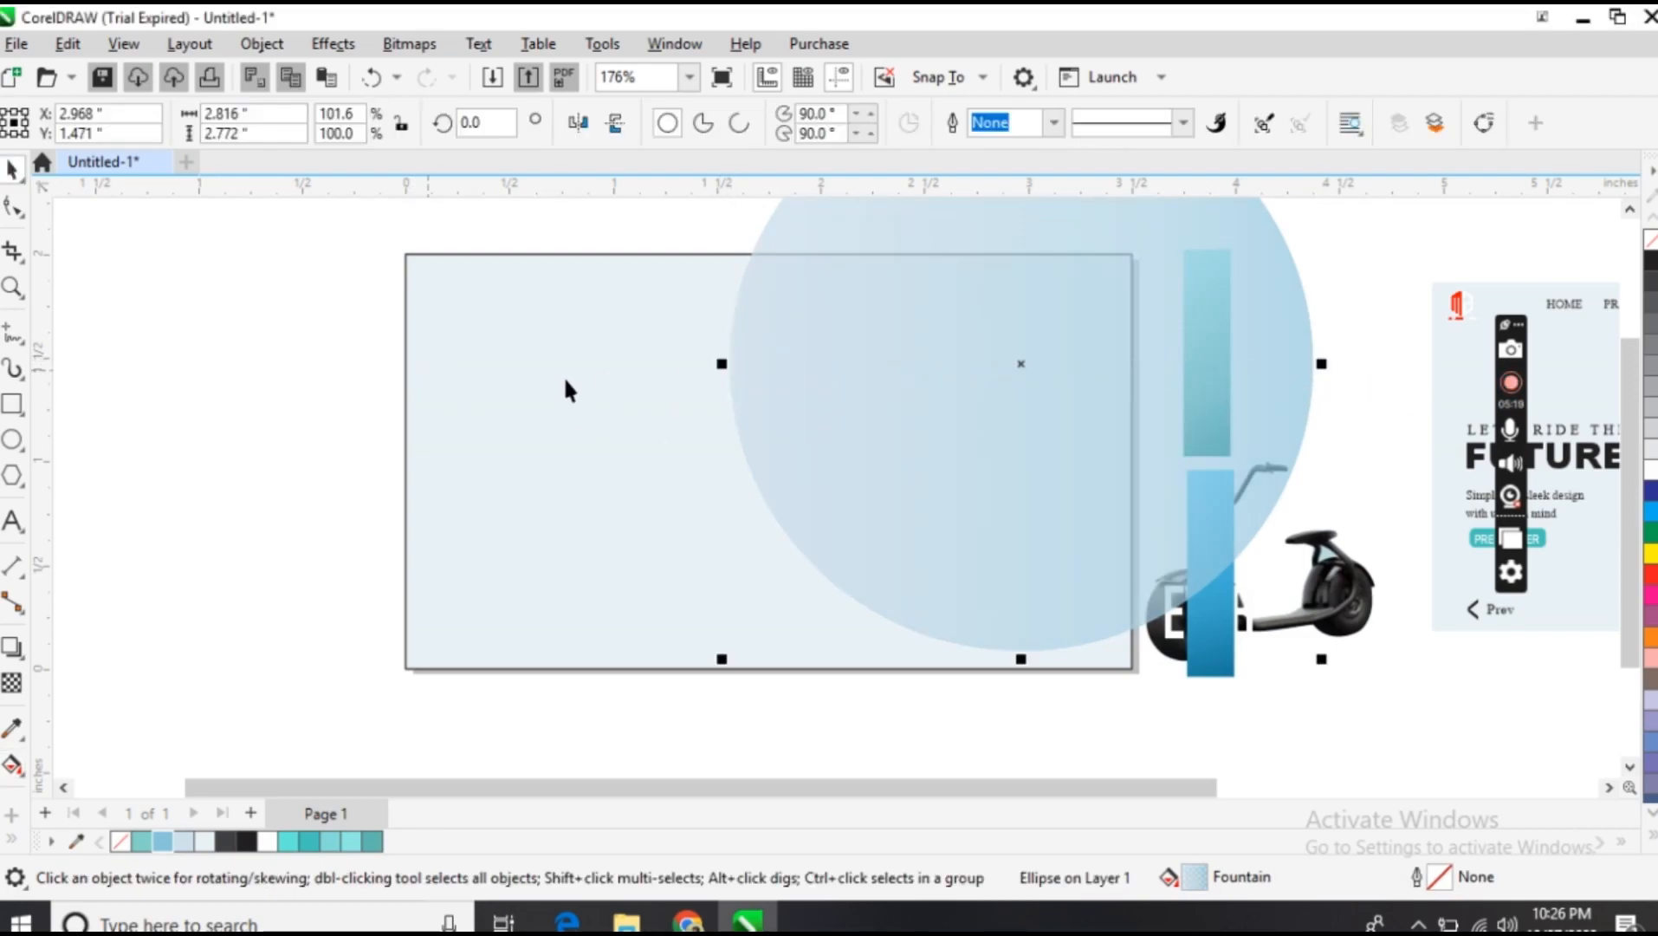
key(ctrl+z)
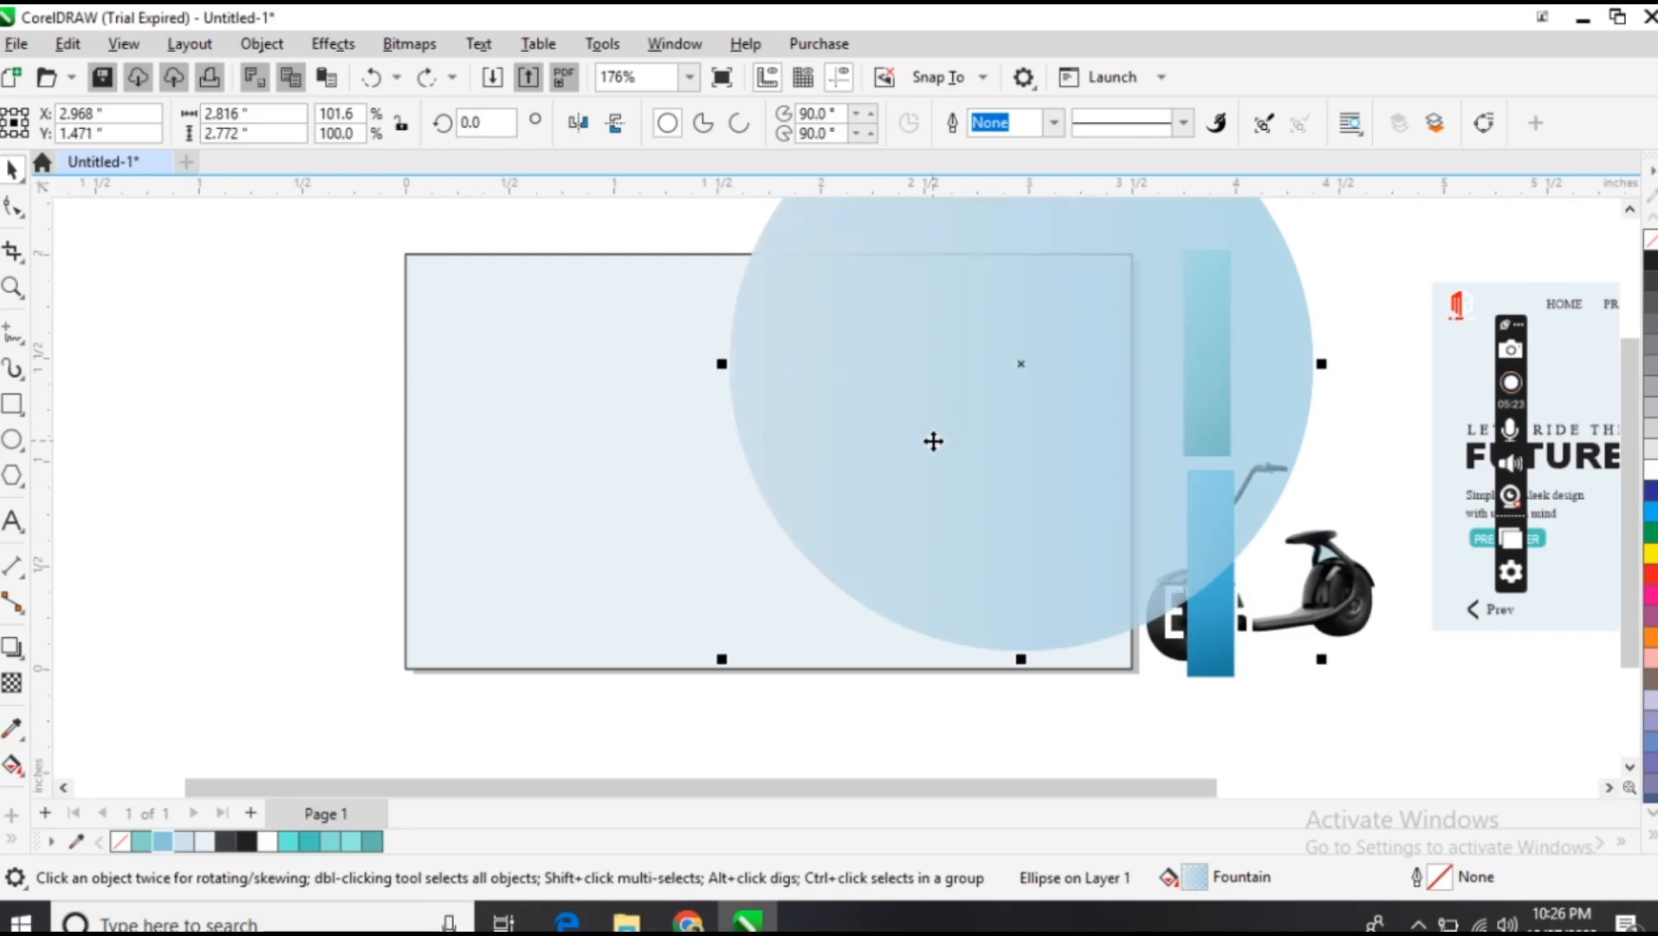
Try to place the gradient circle inside the card background with PowerClip and undo the attempt
right_click(969, 438)
click(1117, 470)
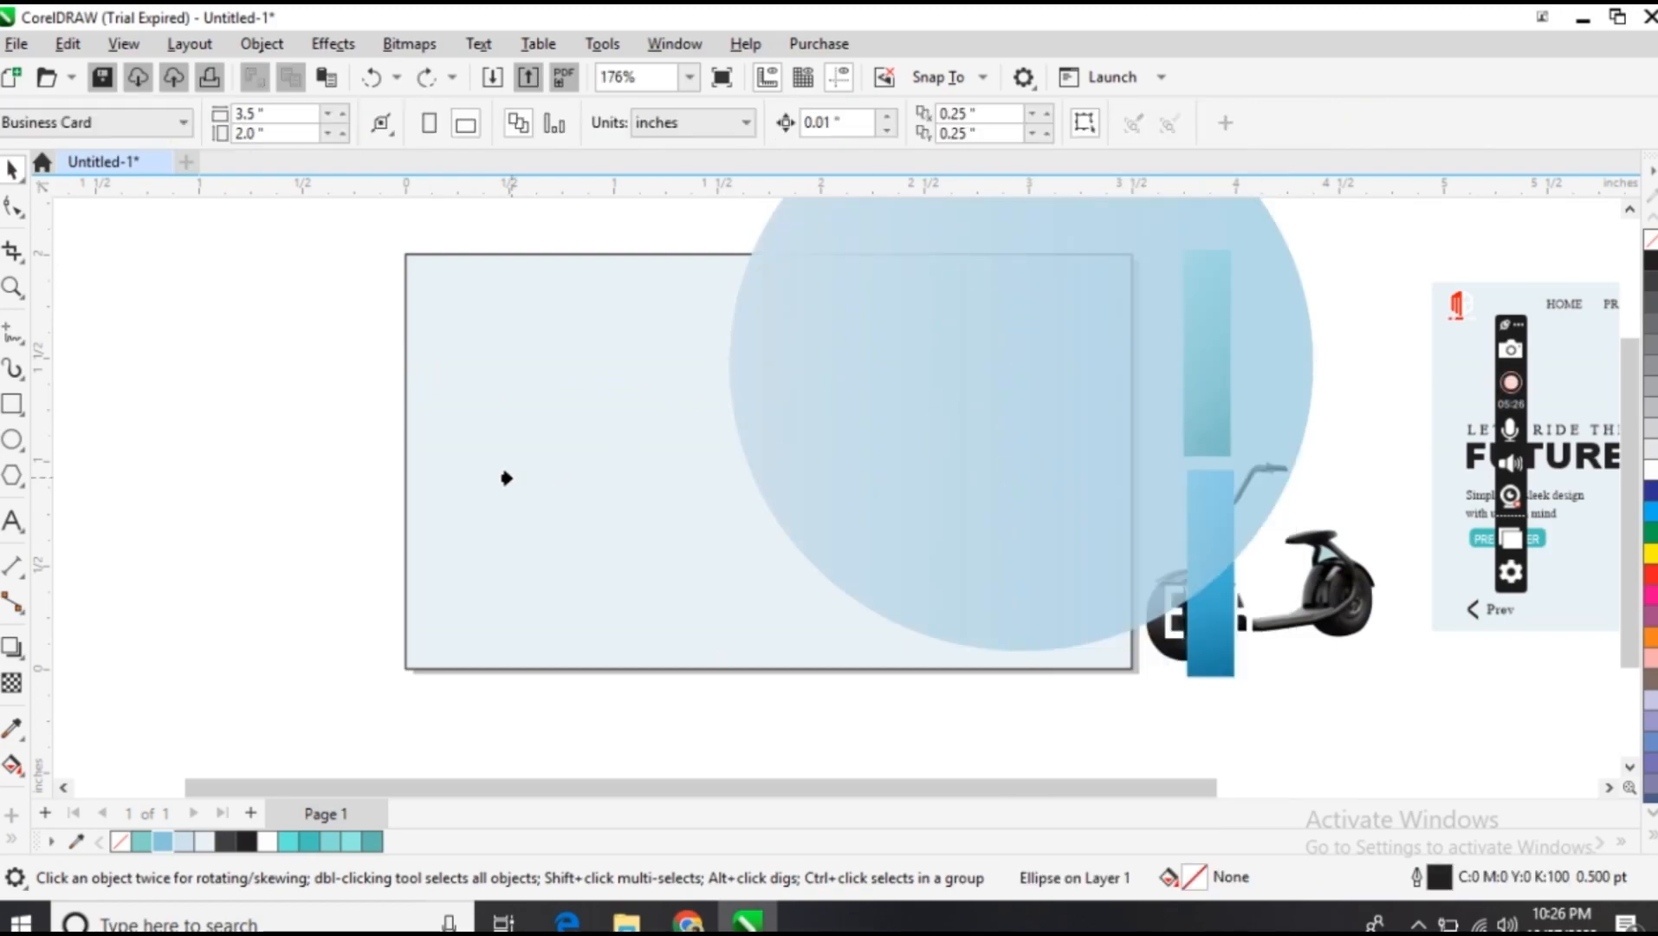
click(507, 477)
key(ctrl+z)
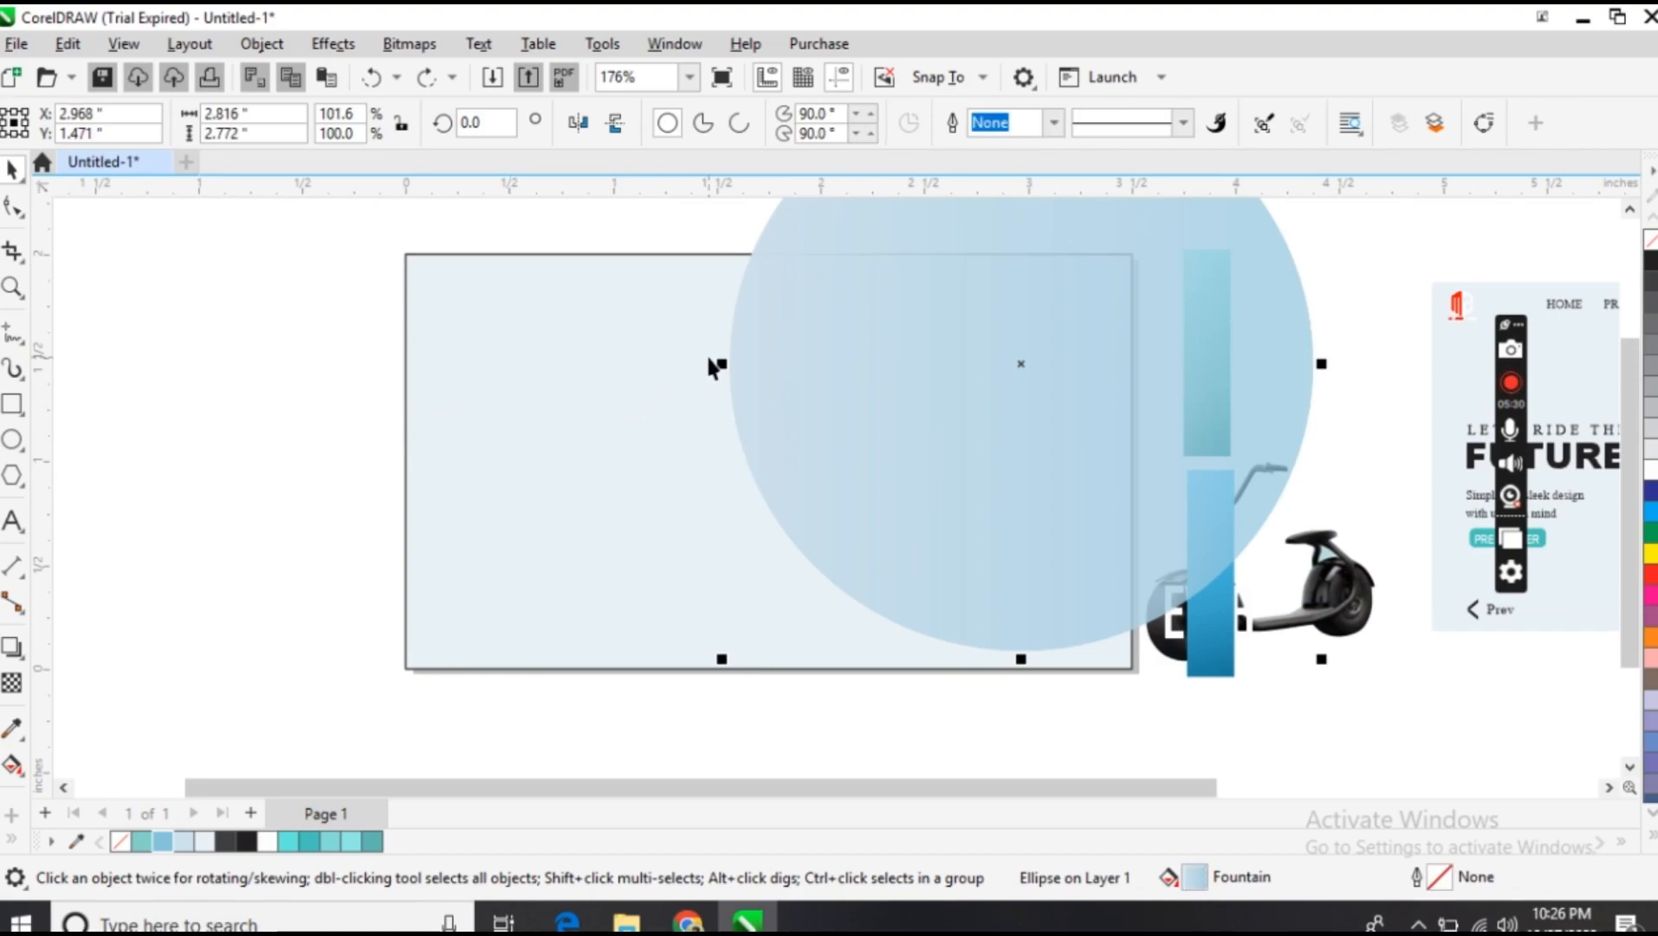
Stretch the circle's left side to a width of about 2.92 inches and PowerClip the circle inside the card background
drag(715, 363, 692, 363)
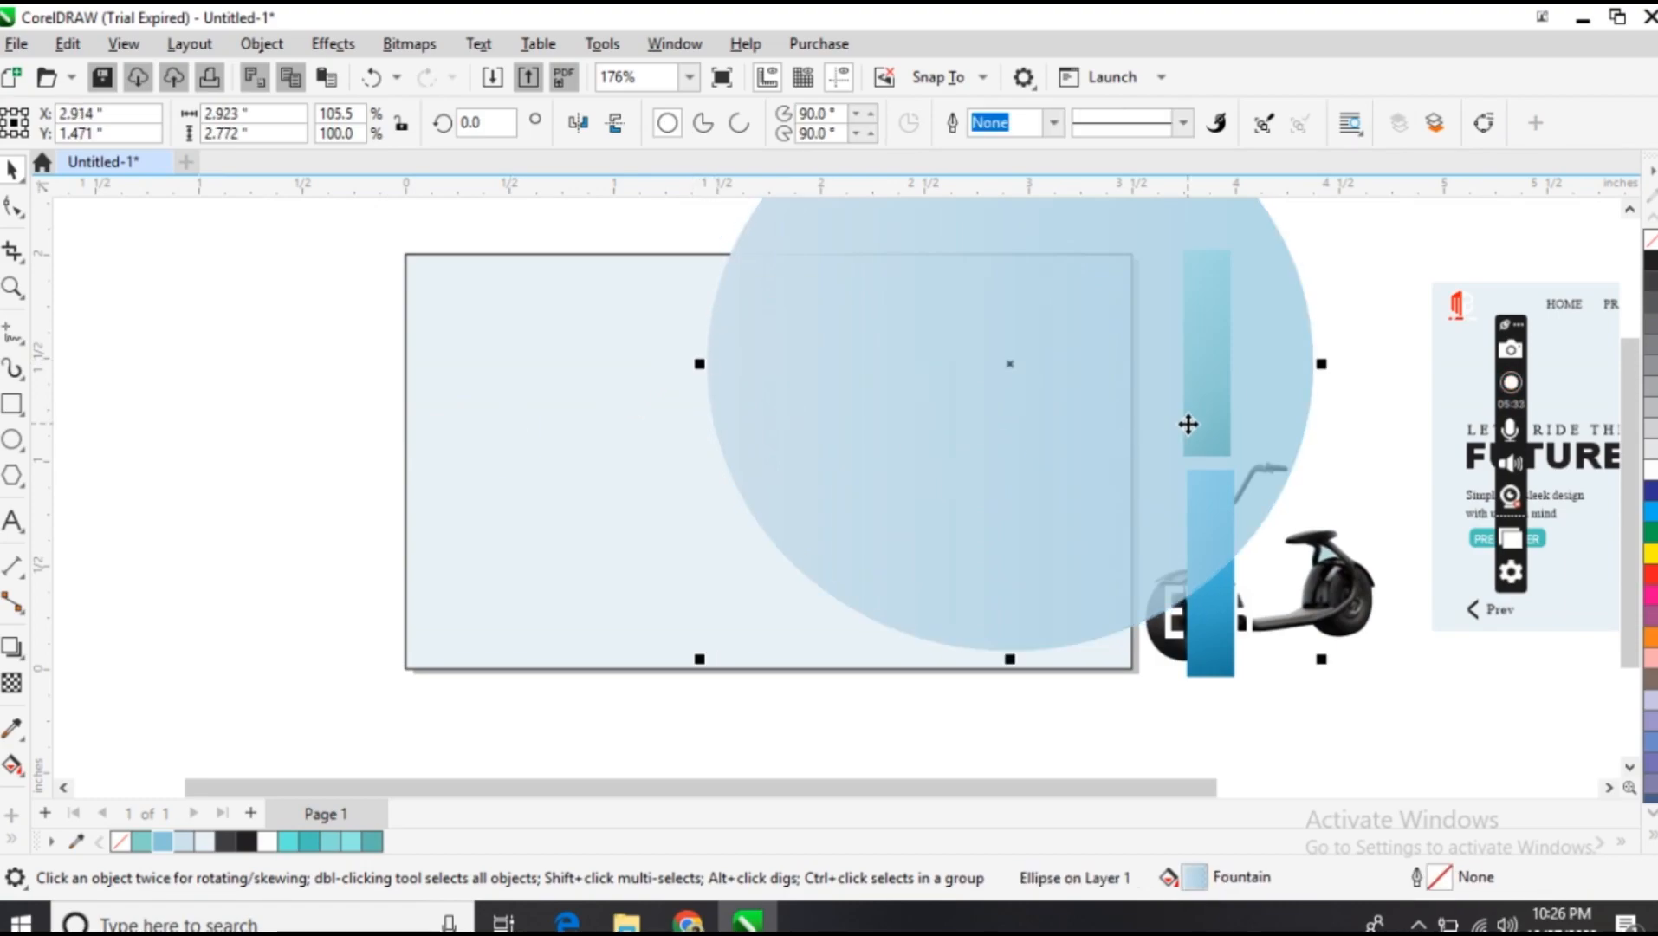
right_click(1188, 422)
click(1250, 470)
click(597, 518)
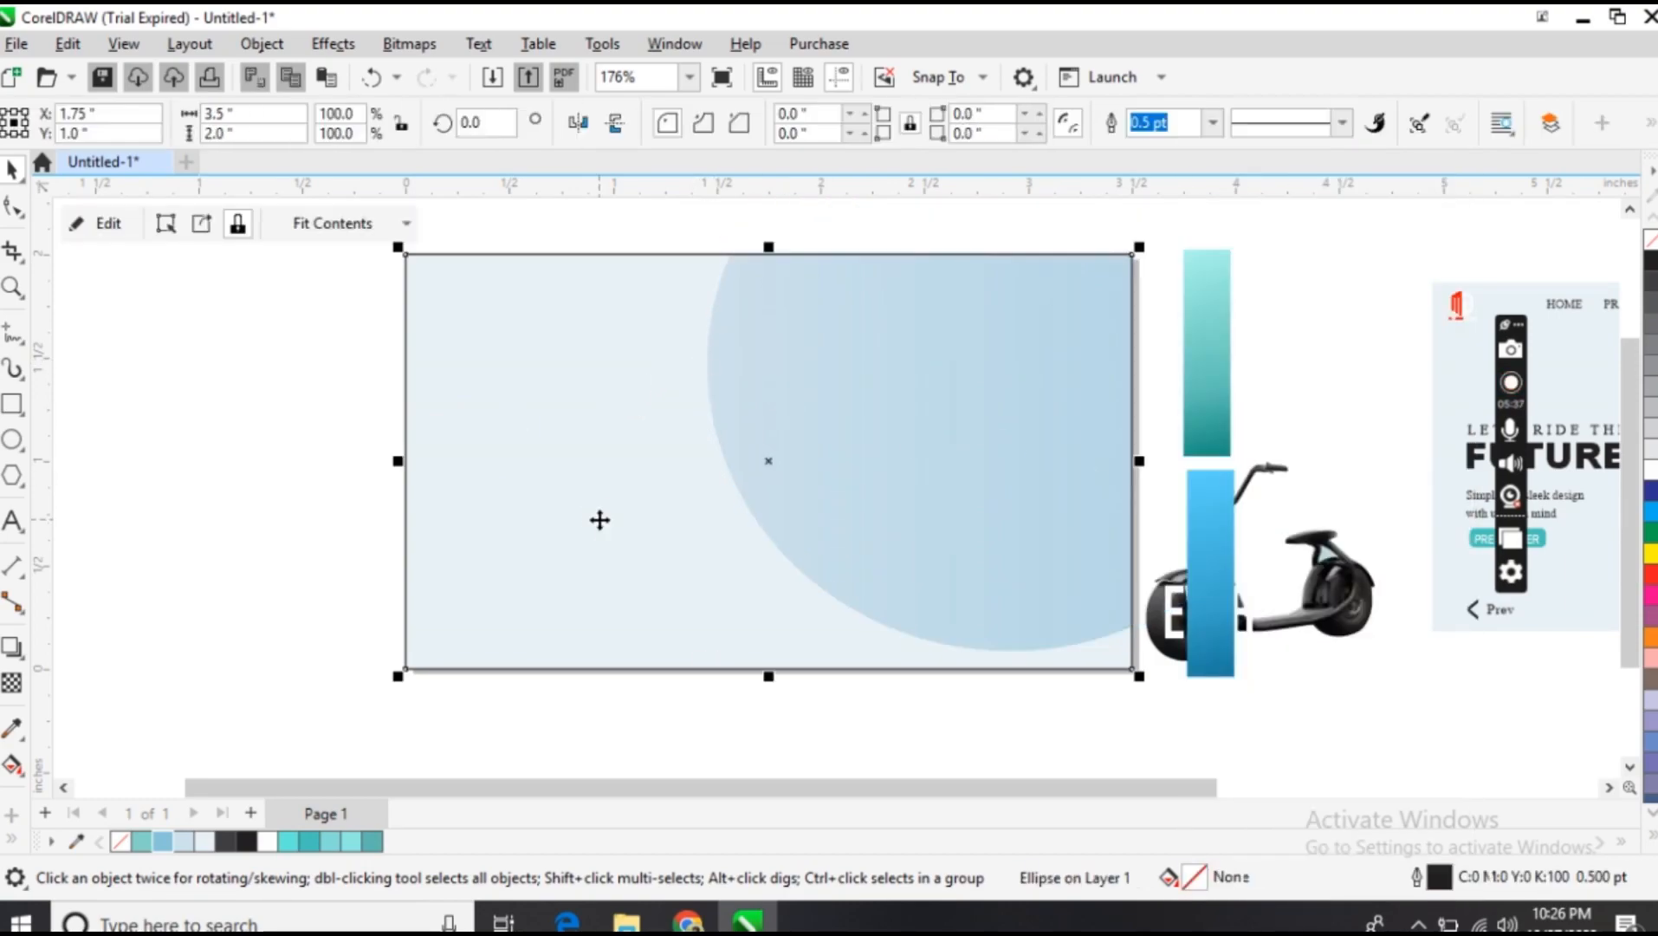
Place the teal gradient strip in the card's upper-right corner and the blue gradient strip directly below it in the lower-right corner
click(236, 395)
click(1211, 304)
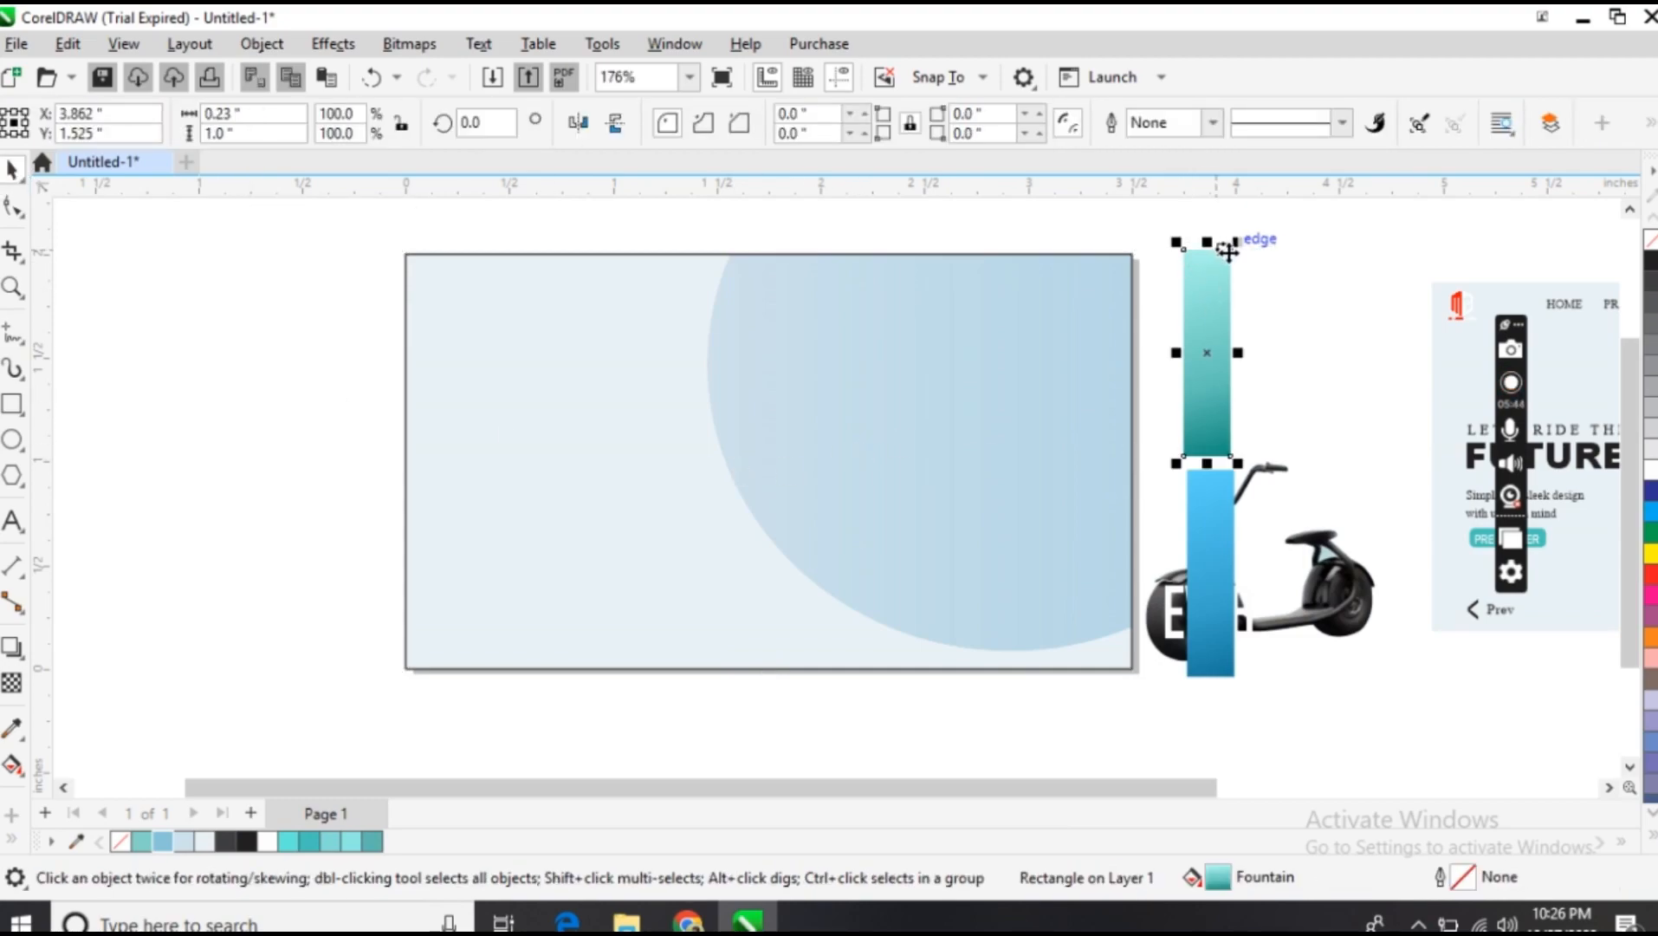
drag(1224, 259, 1131, 260)
click(1213, 544)
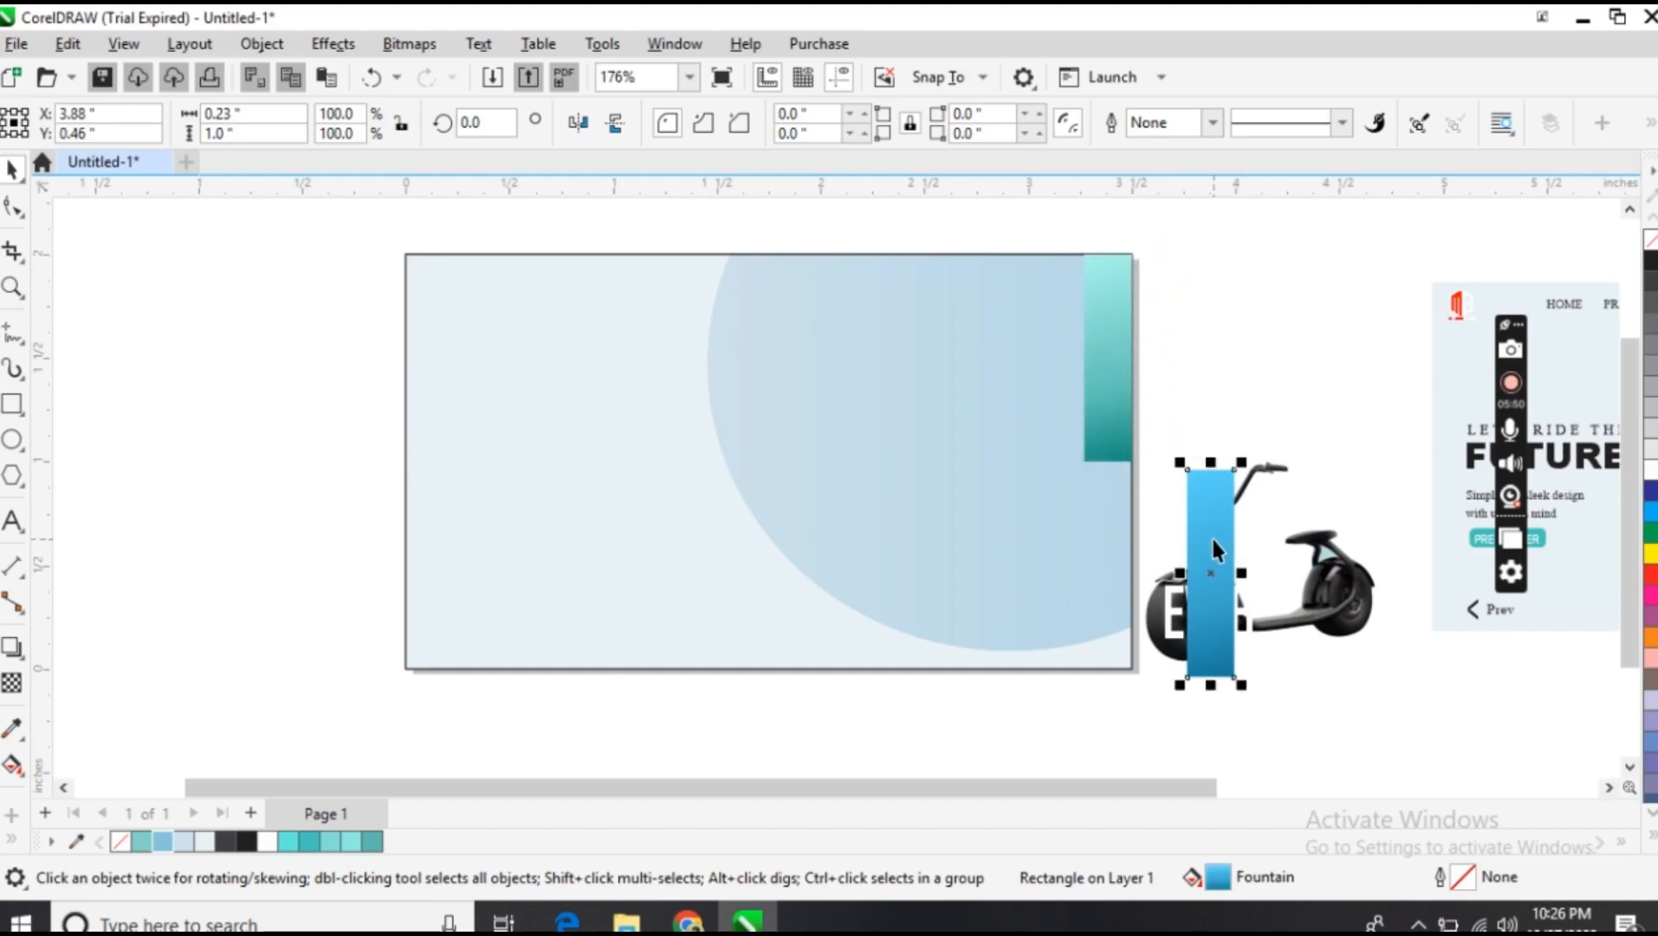
drag(1236, 682, 1131, 676)
click(1235, 694)
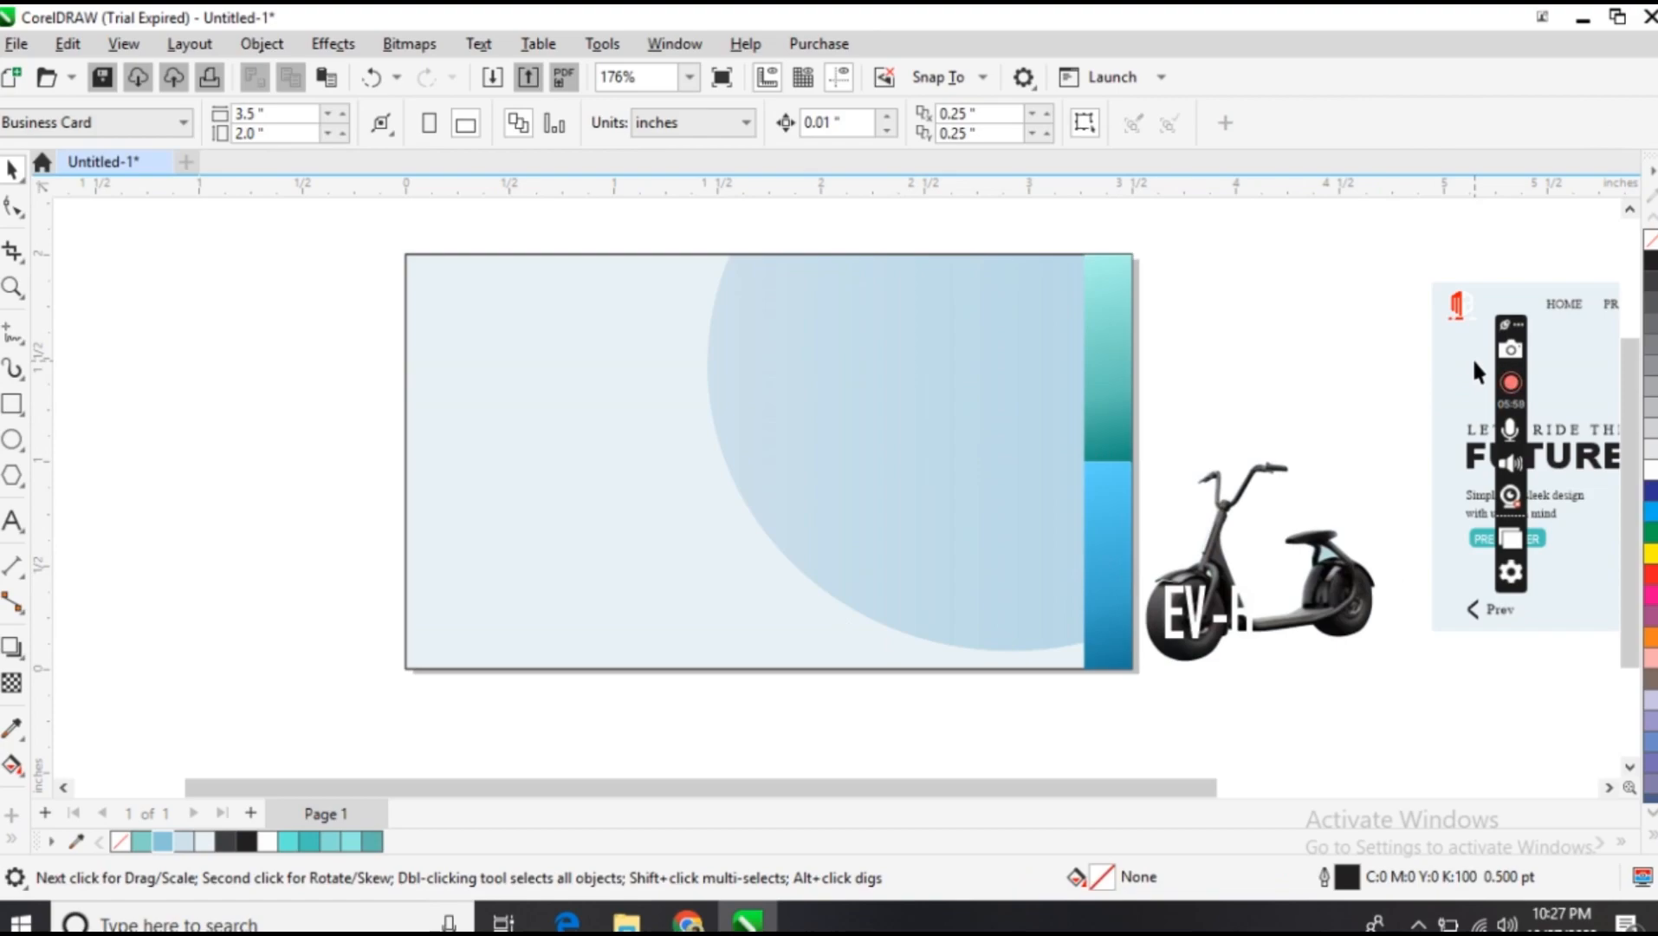
Copy the HOME, PRODUCTS, GALLERY, CONTACT text from the reference design to the card's upper area and enlarge it to about 7.17 pt
drag(1067, 787, 1425, 790)
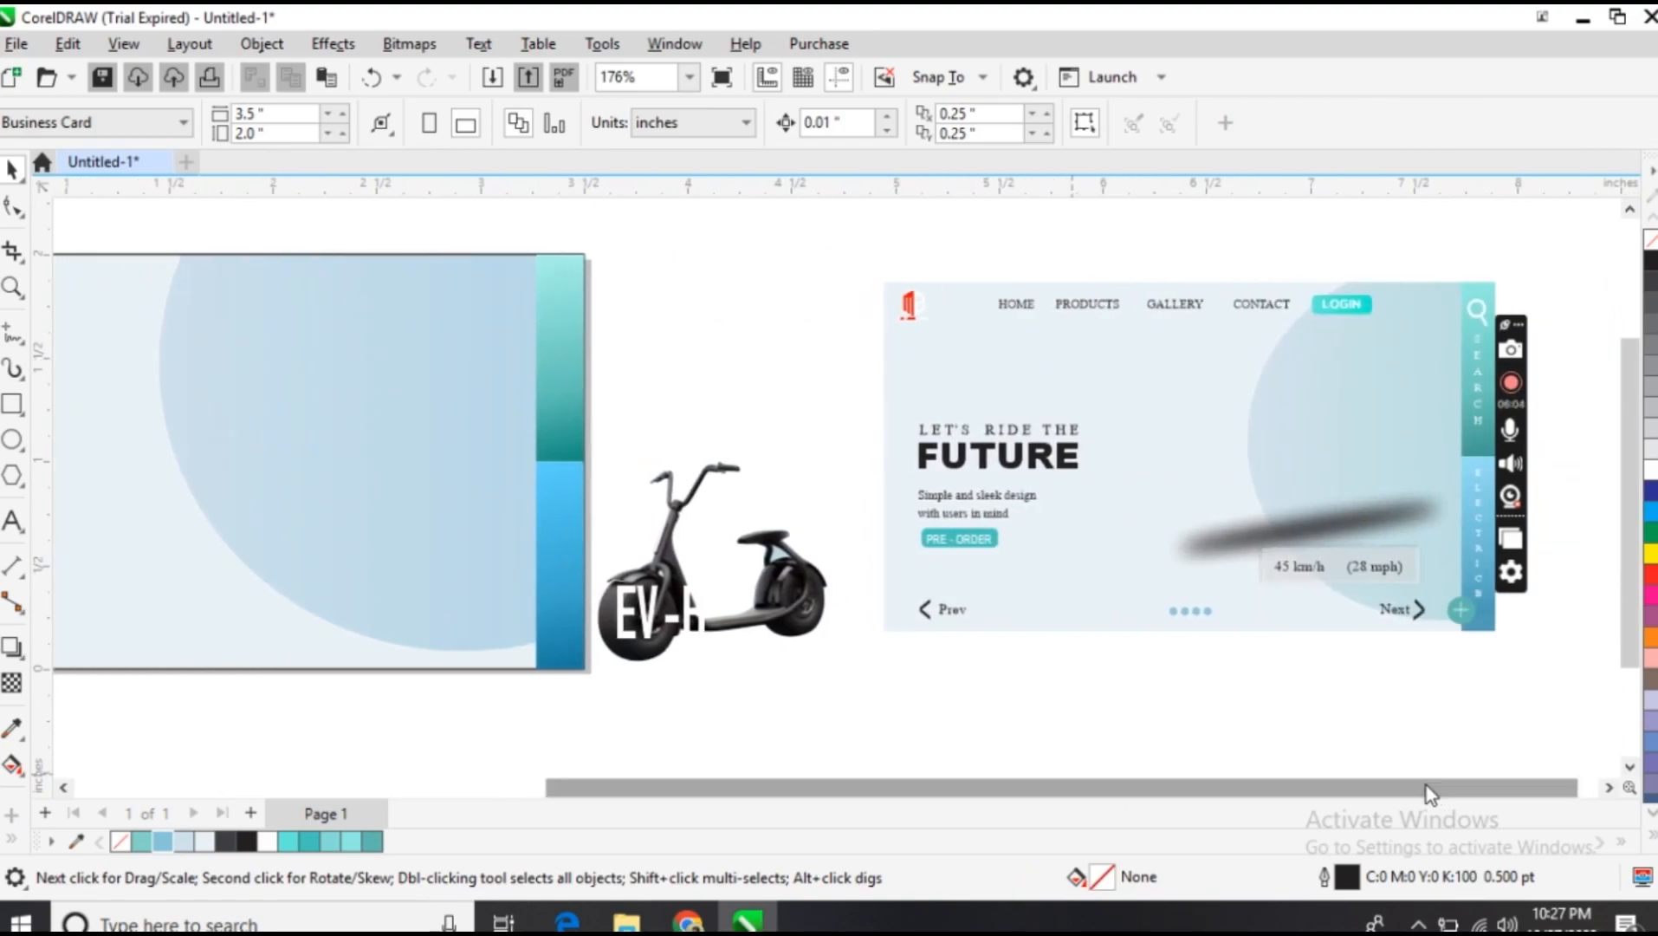
click(1090, 308)
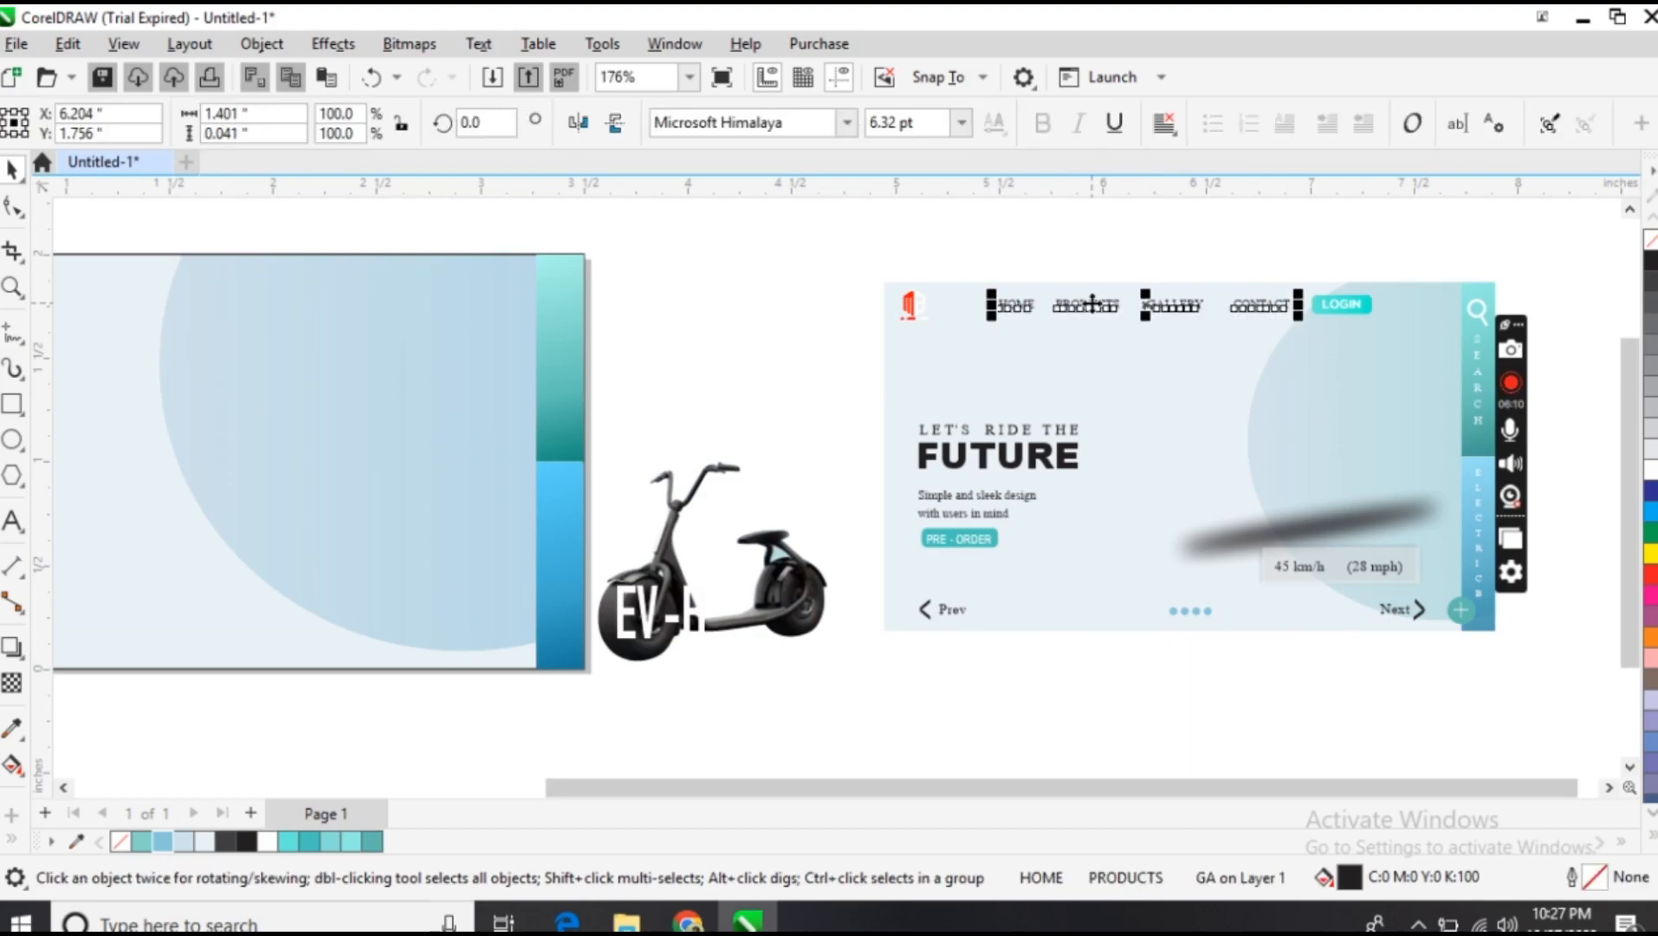
drag(1091, 303, 173, 281)
drag(792, 790, 510, 787)
drag(742, 294, 782, 295)
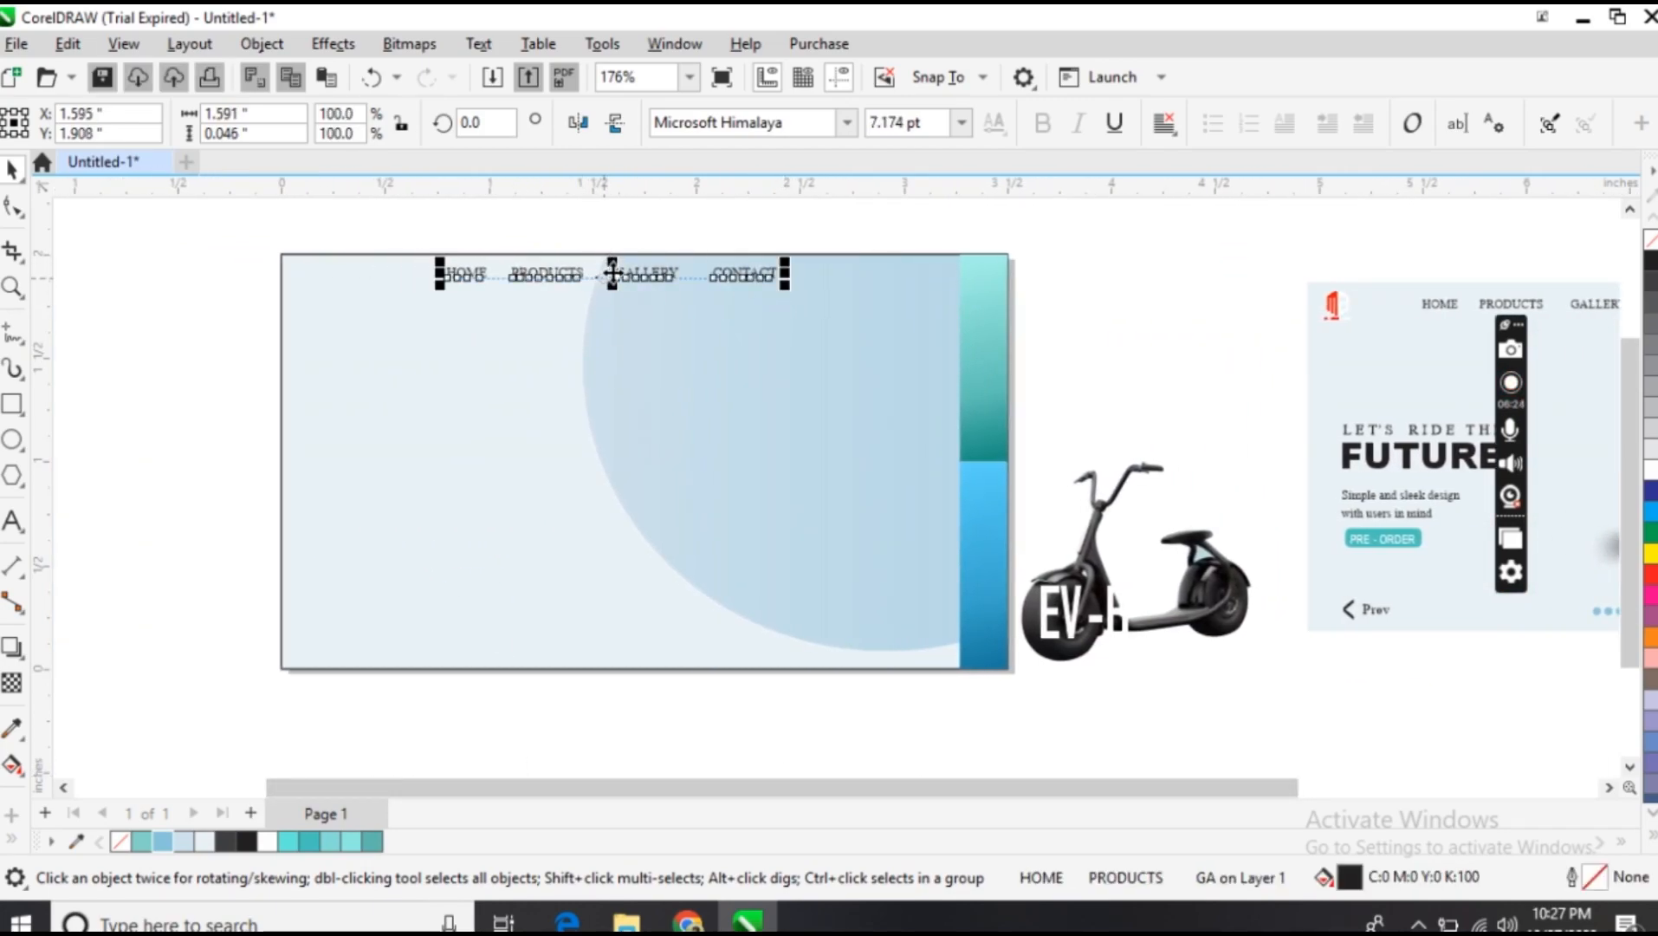
Lower the navigation text slightly and shift it left to about X 1.371, Y 1.863 inches
drag(612, 273, 607, 284)
key(Left)
key(Left)
key(Left)
key(Left)
key(Left)
key(Left)
key(Left)
key(Left)
key(Left)
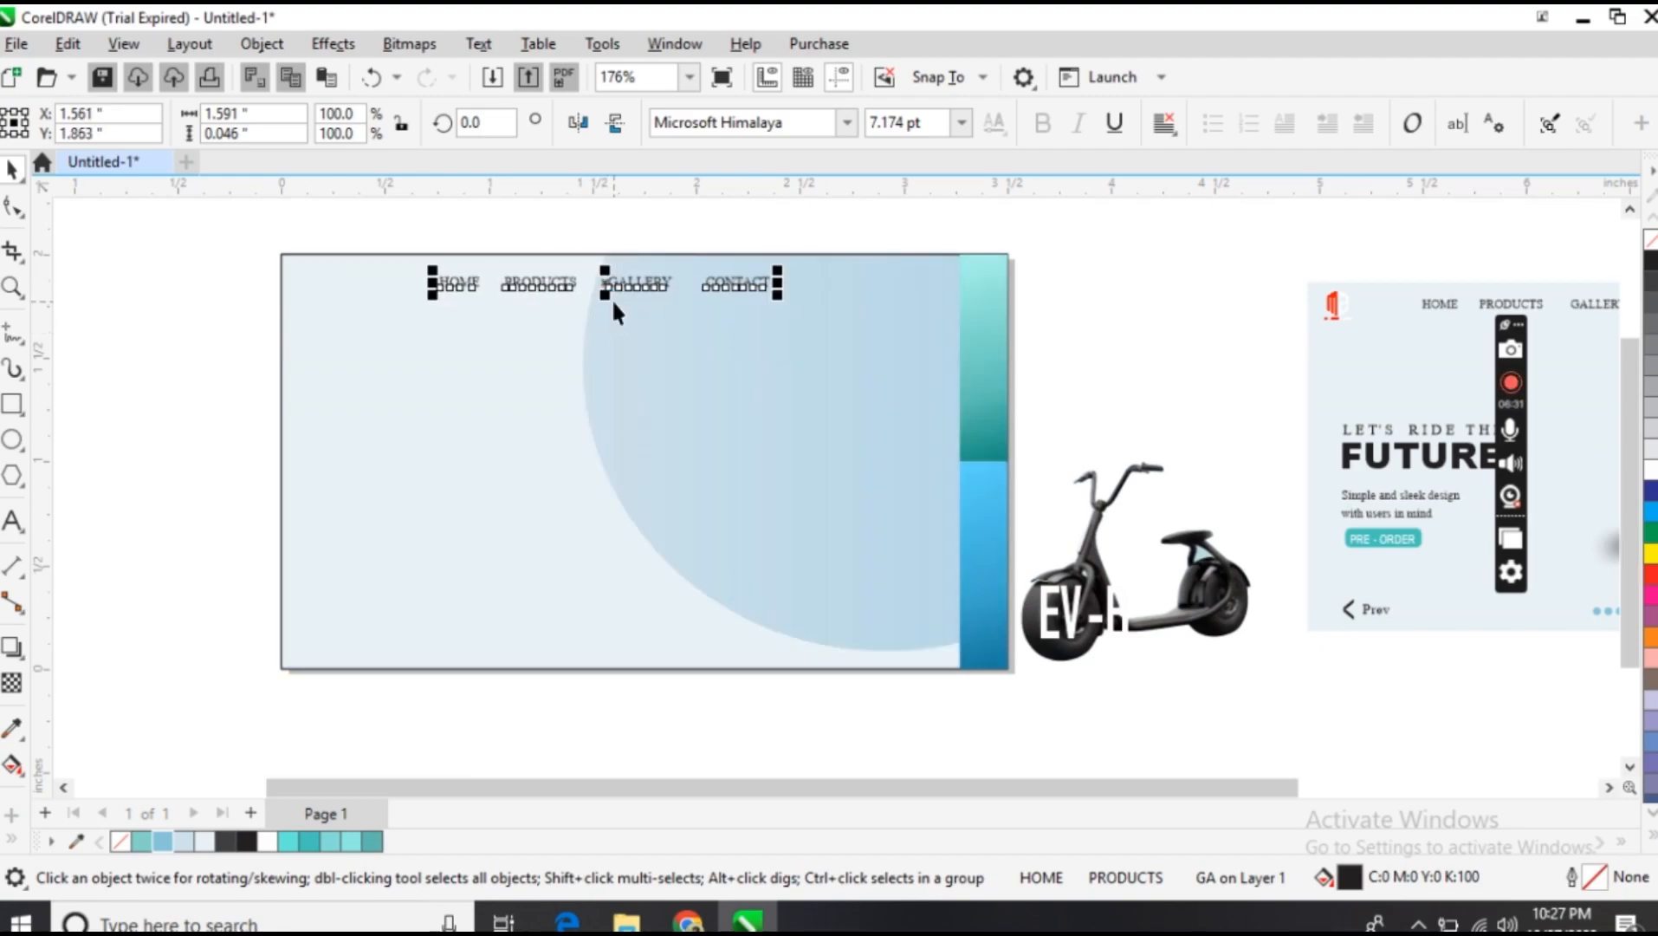
key(Left)
key(Left)
key(Left)
key(Left)
key(Left)
key(Left)
key(Left)
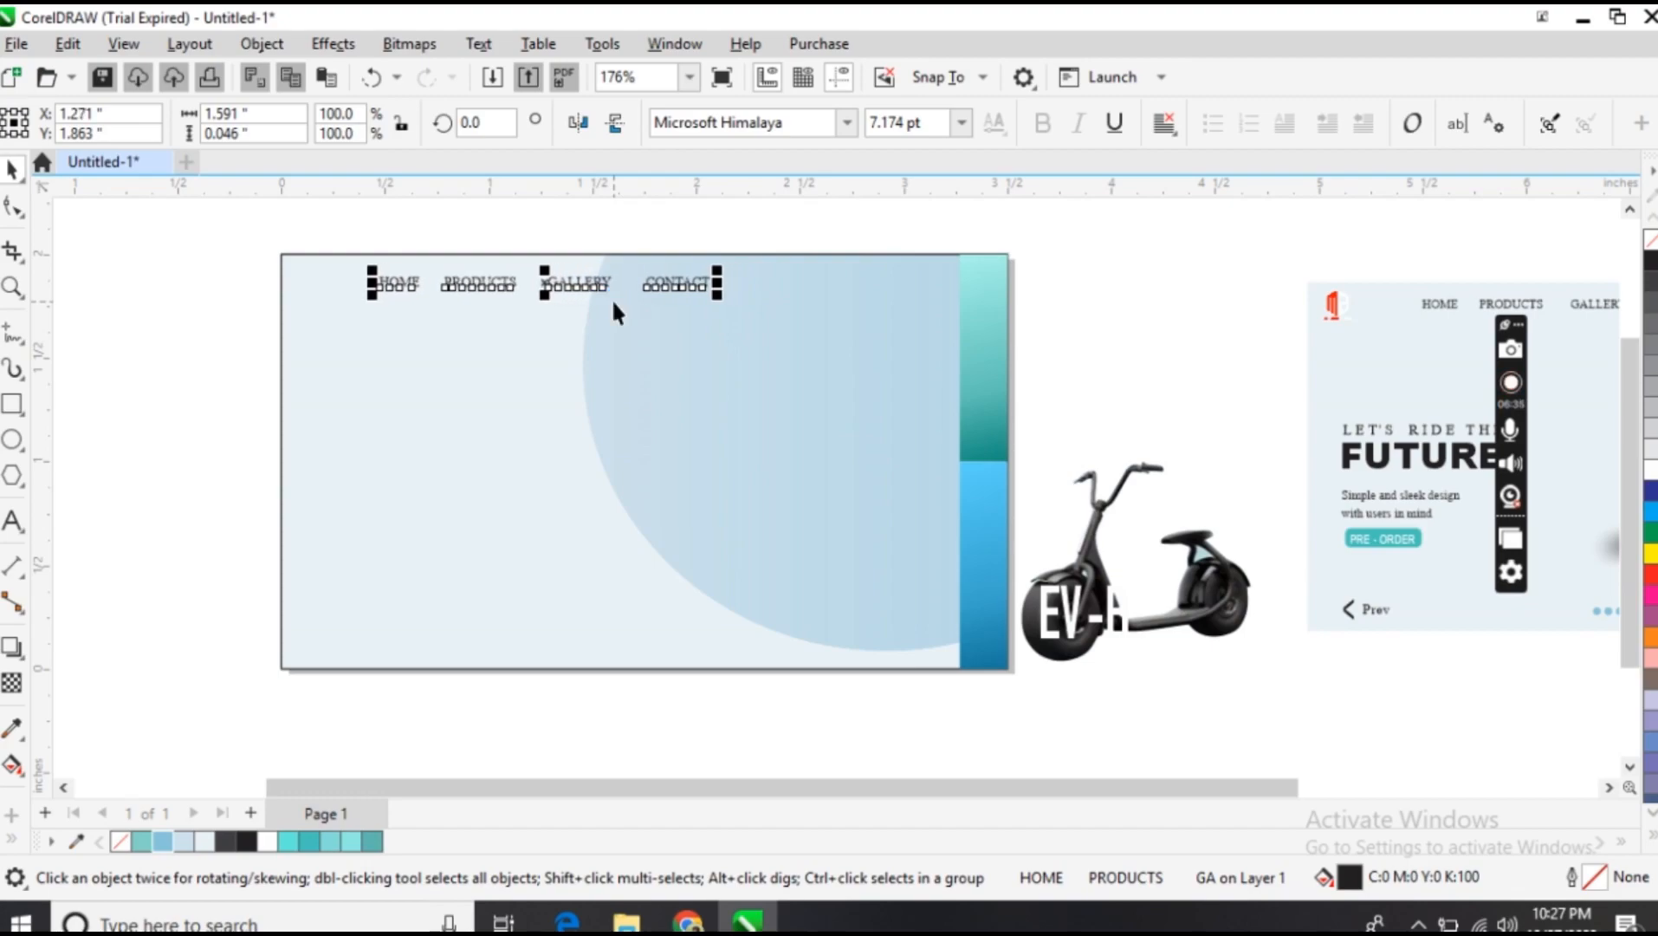
key(Right)
key(Right)
key(Right)
key(Right)
key(Right)
key(Right)
key(Right)
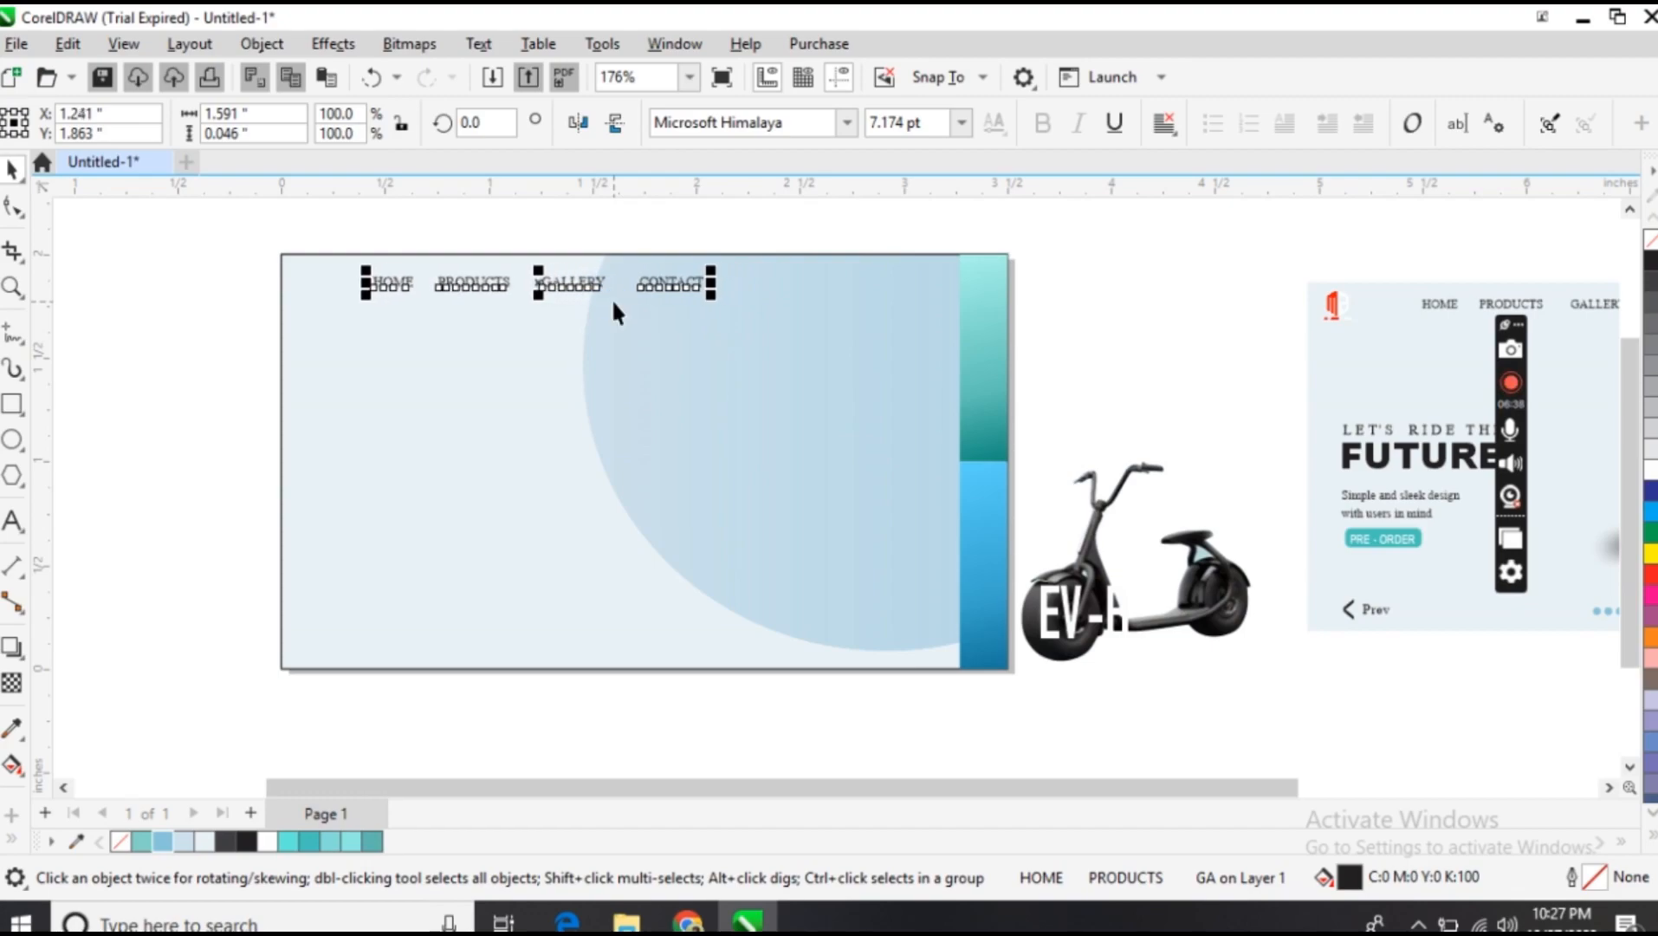
key(Right)
key(Right)
key(Right)
key(Right)
key(Right)
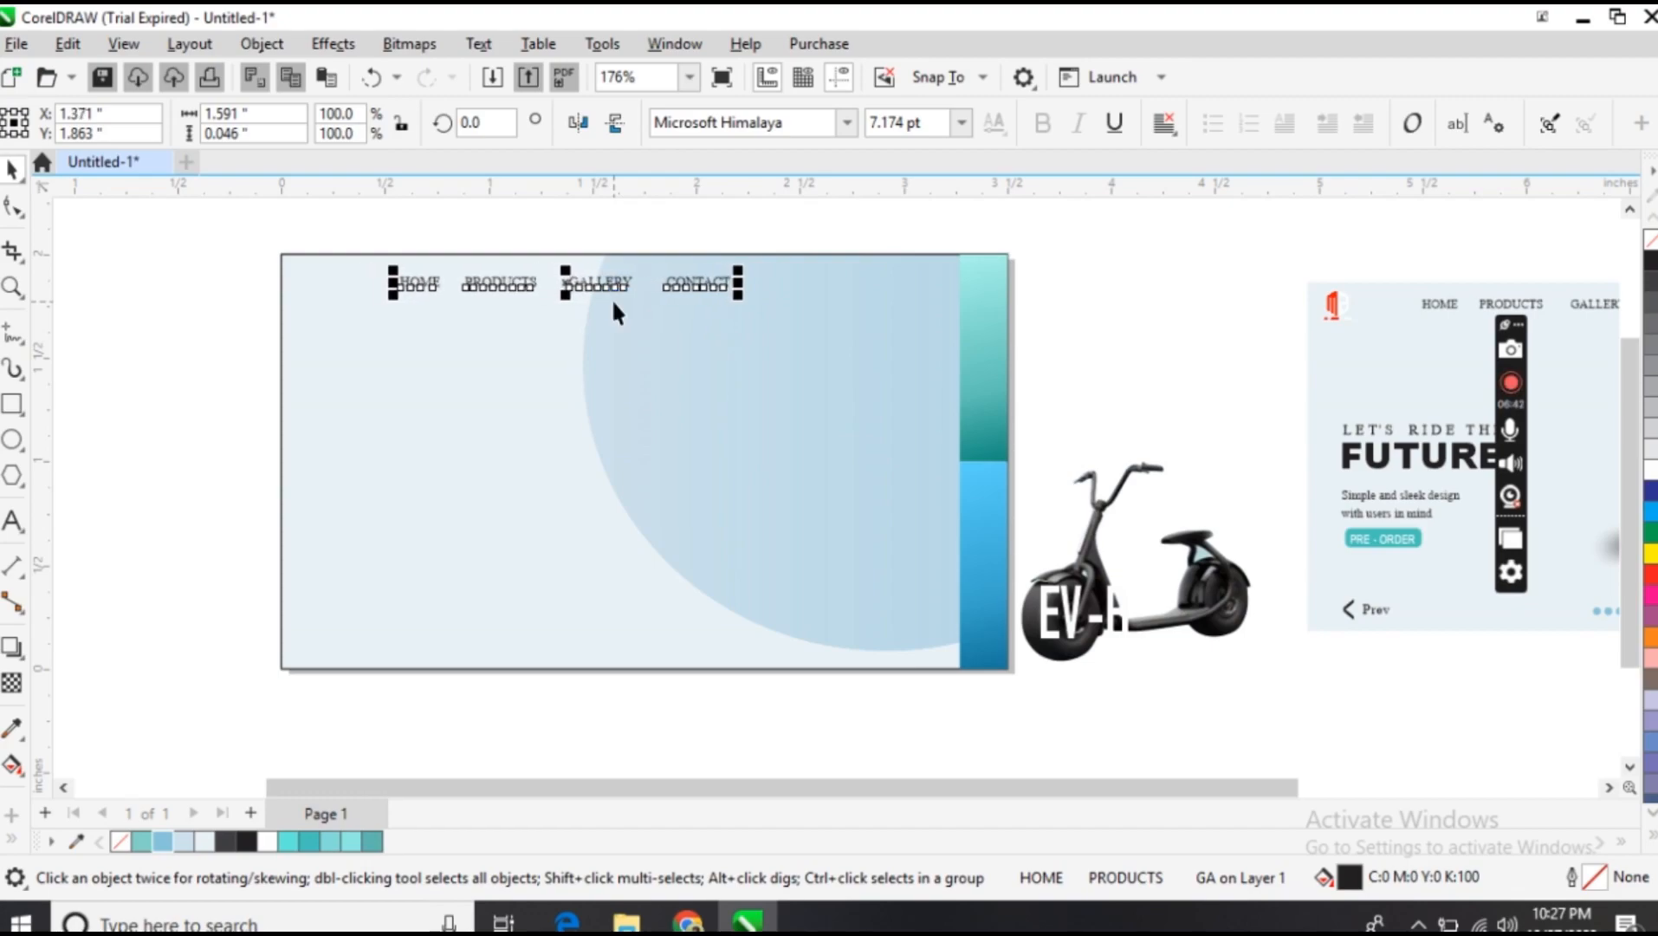
click(596, 684)
Copy the reference design's LOGIN button rectangle and its white label to the right of CONTACT on the card
drag(769, 795, 1024, 788)
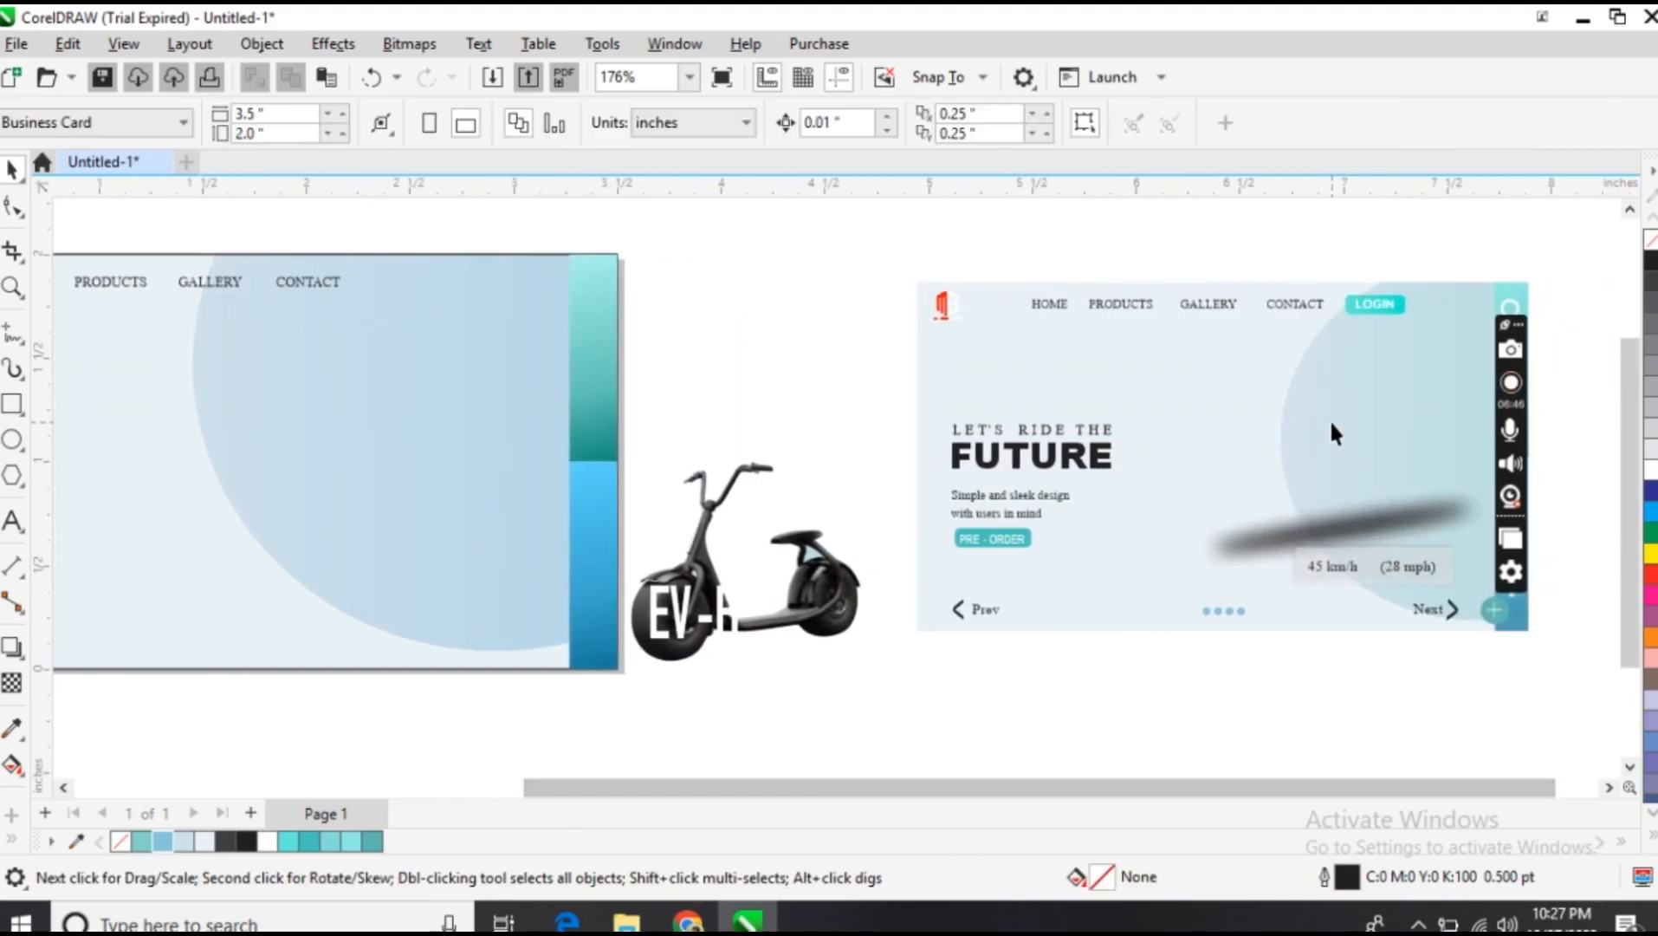
click(1365, 311)
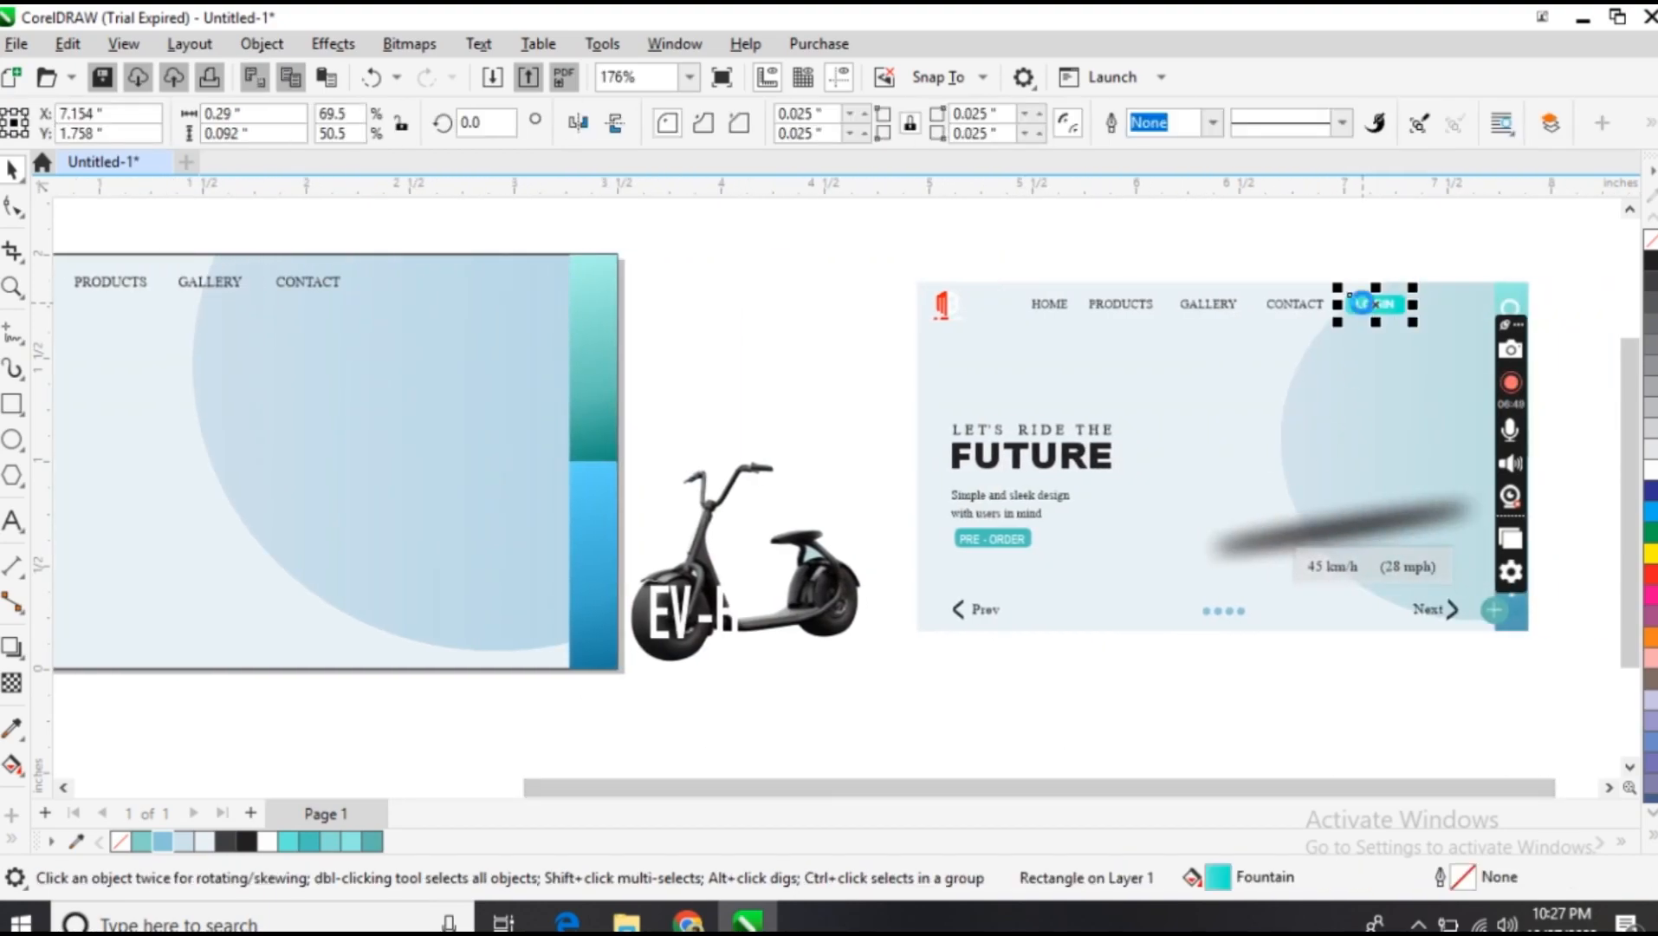
drag(1362, 303, 405, 284)
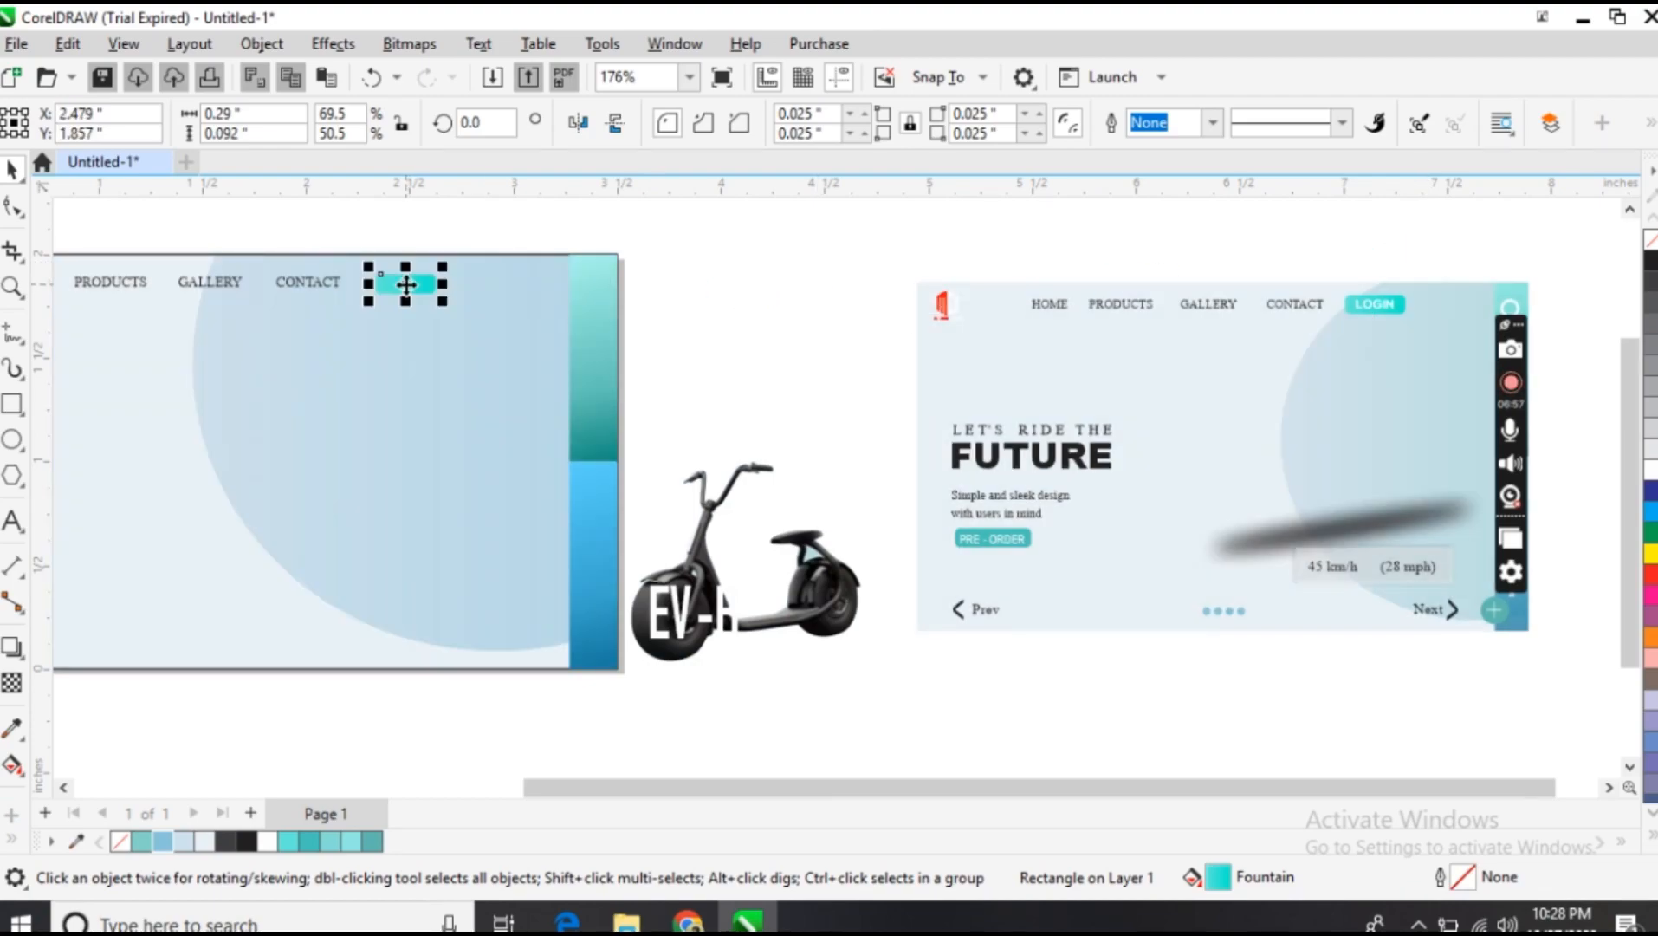
click(1376, 308)
drag(1376, 305, 414, 283)
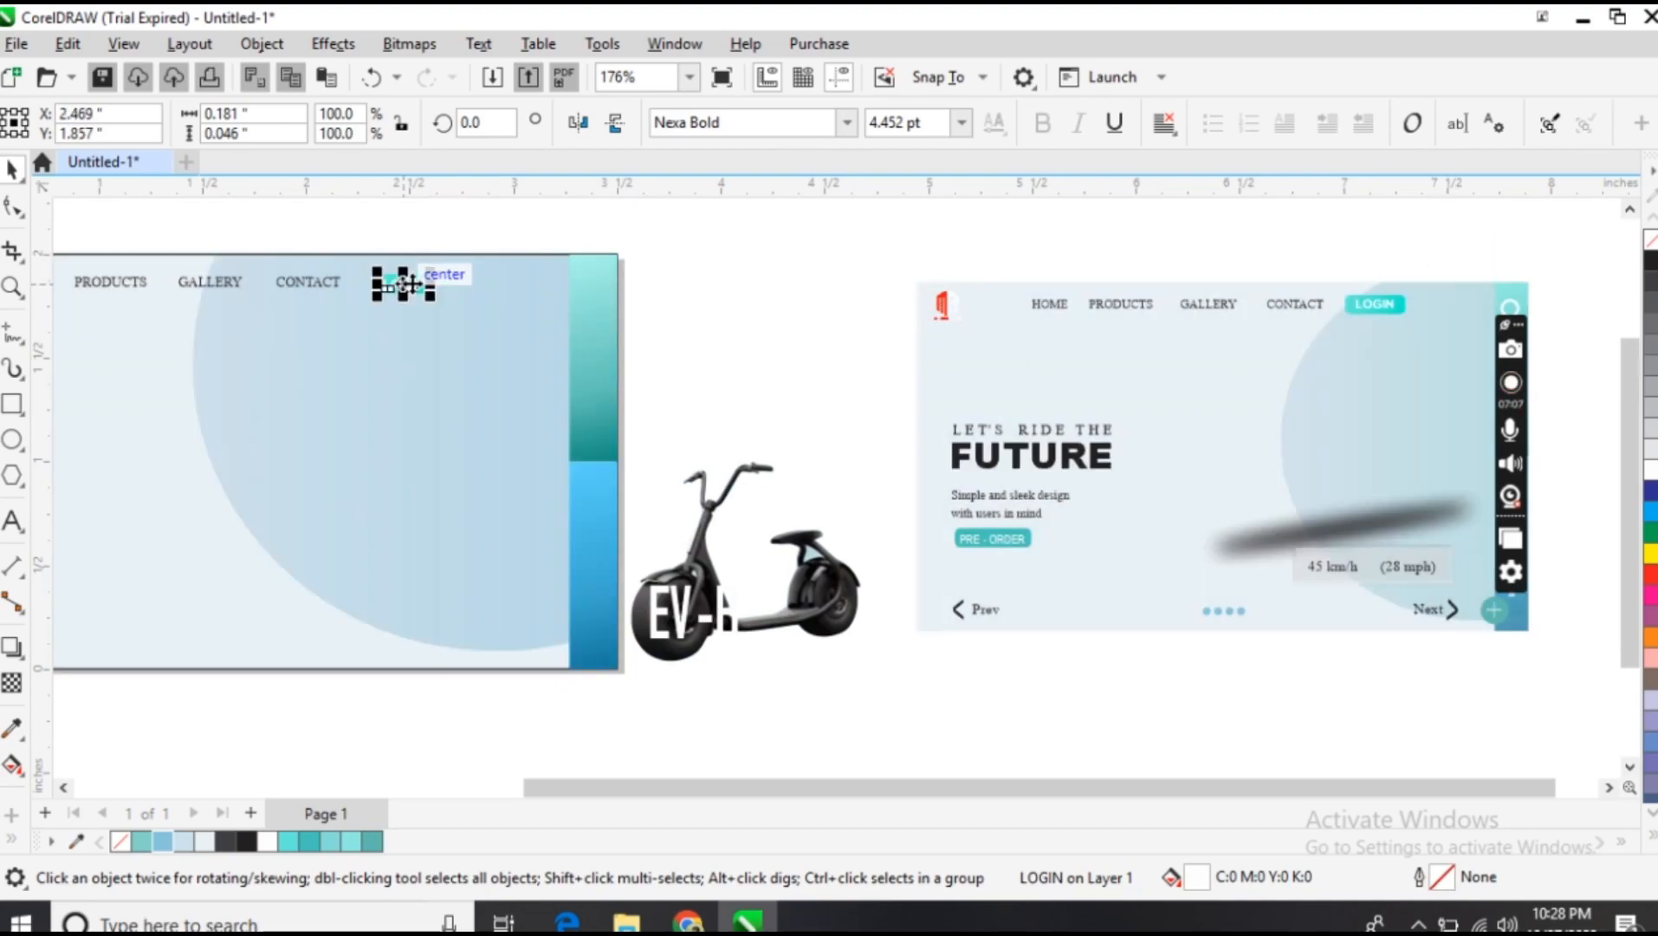
click(718, 275)
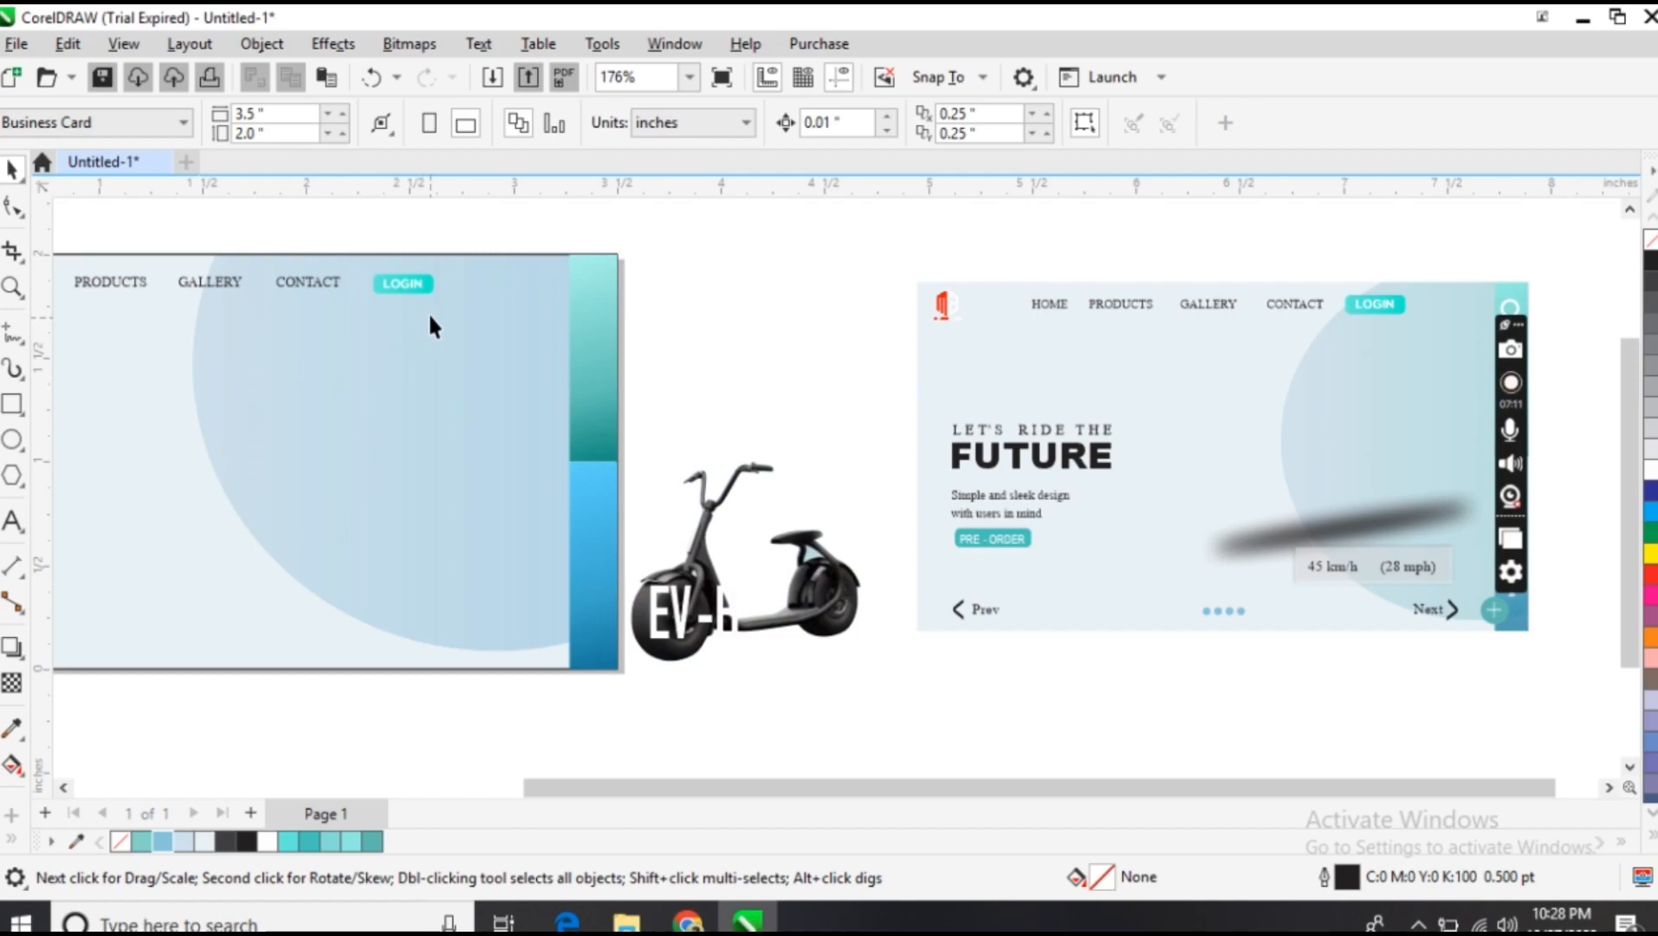
Sample the teal #4EB7A9 from the lower part of the teal strip and fill the card's LOGIN button with it
click(426, 284)
click(12, 727)
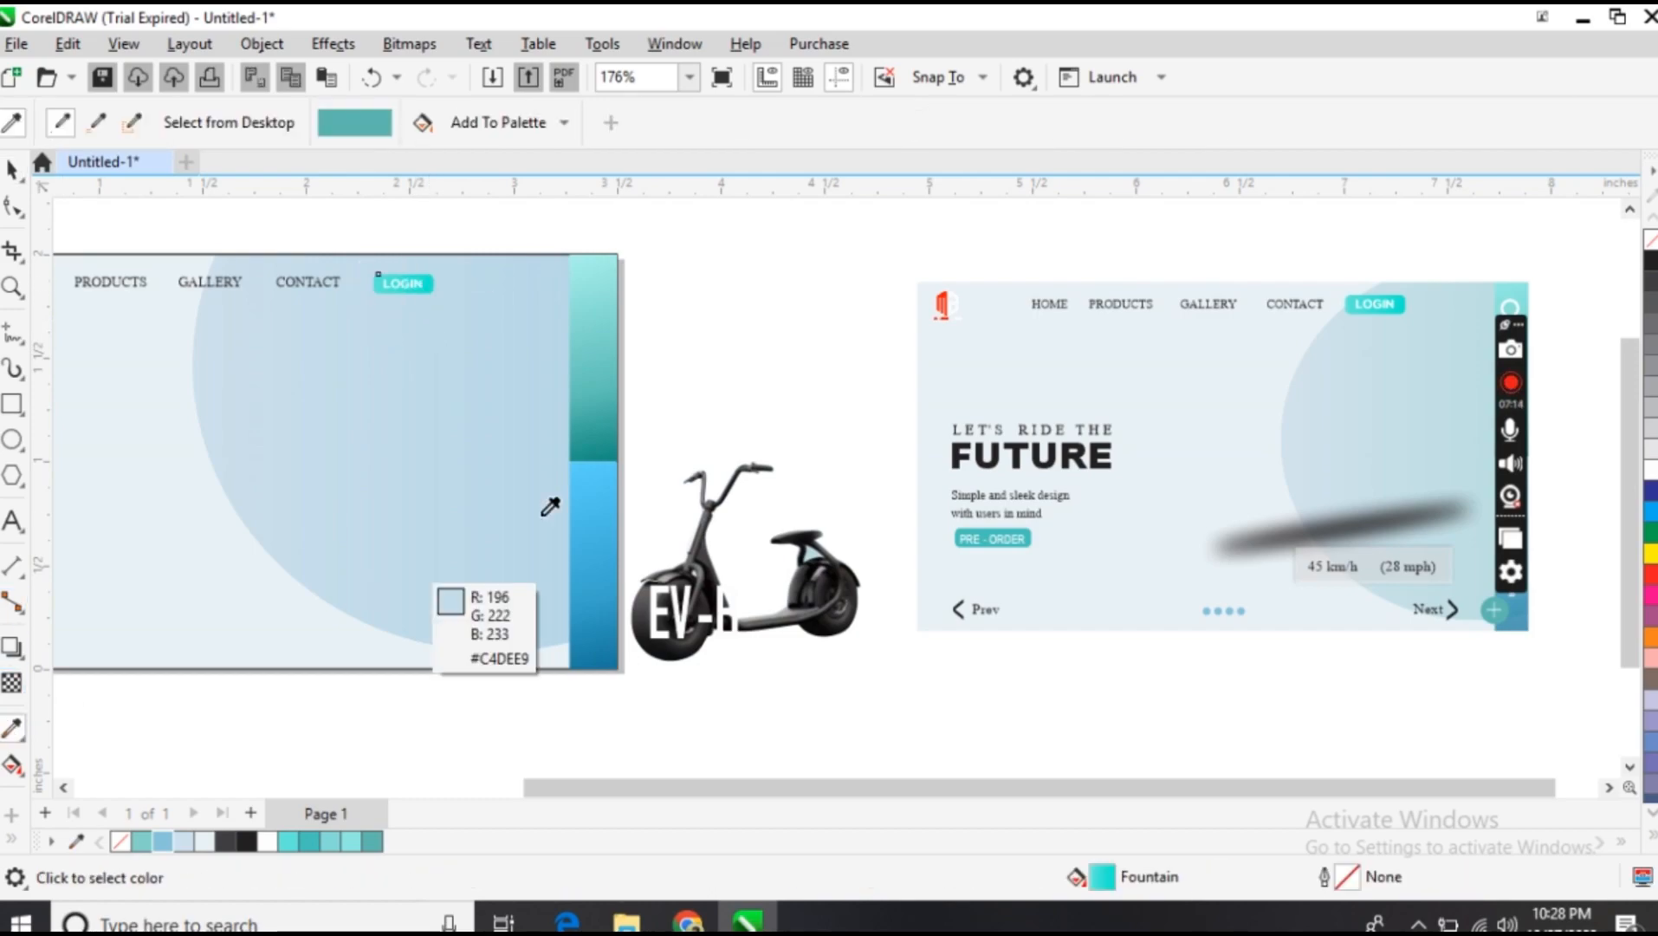
click(606, 442)
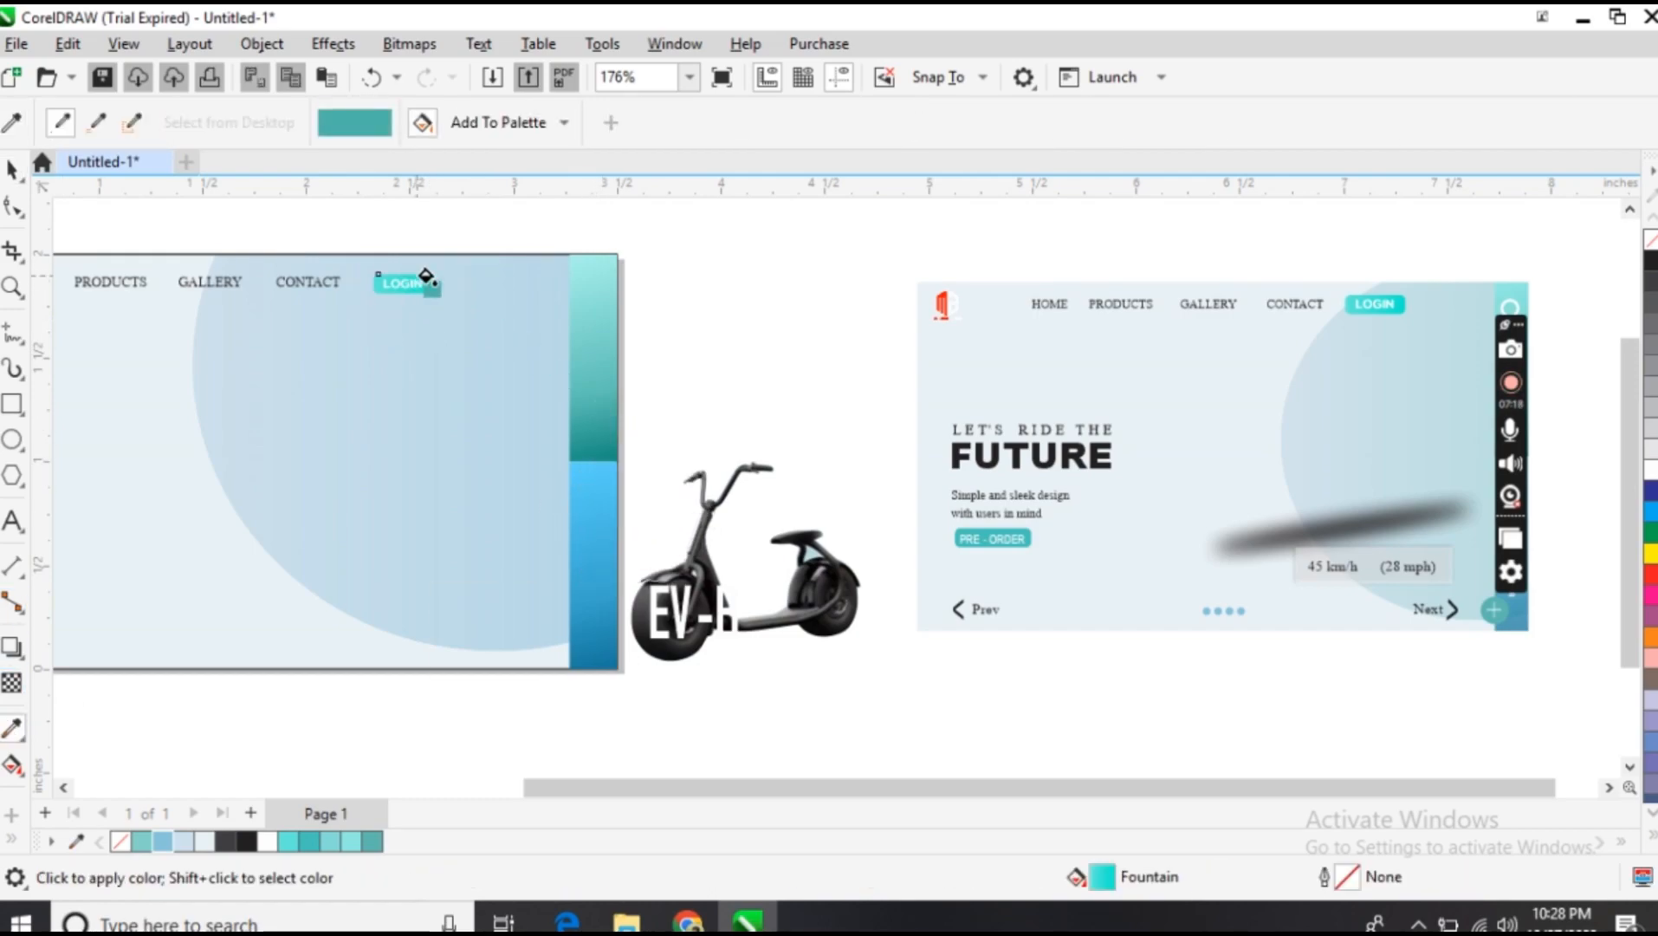
click(422, 277)
click(13, 170)
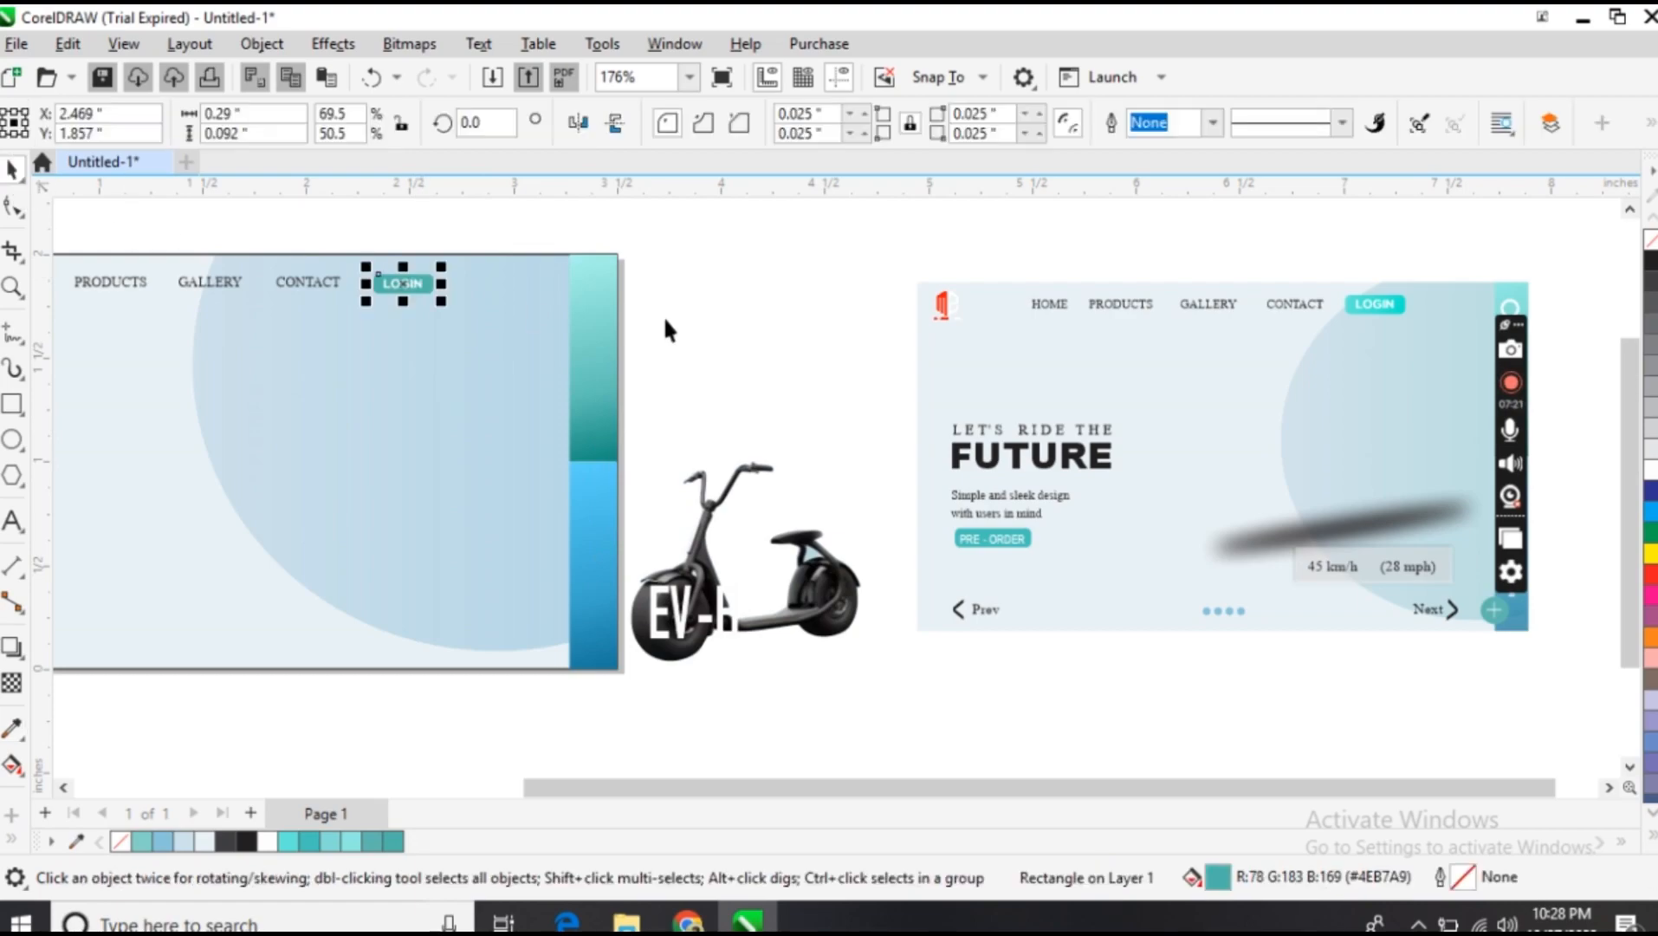
click(665, 318)
Move the scooter image onto the middle of the card and enlarge it to about 1.37 × 1.19 inches over the circle
mouse_move(608, 785)
mouse_down()
mouse_move(334, 791)
mouse_move(597, 799)
mouse_up()
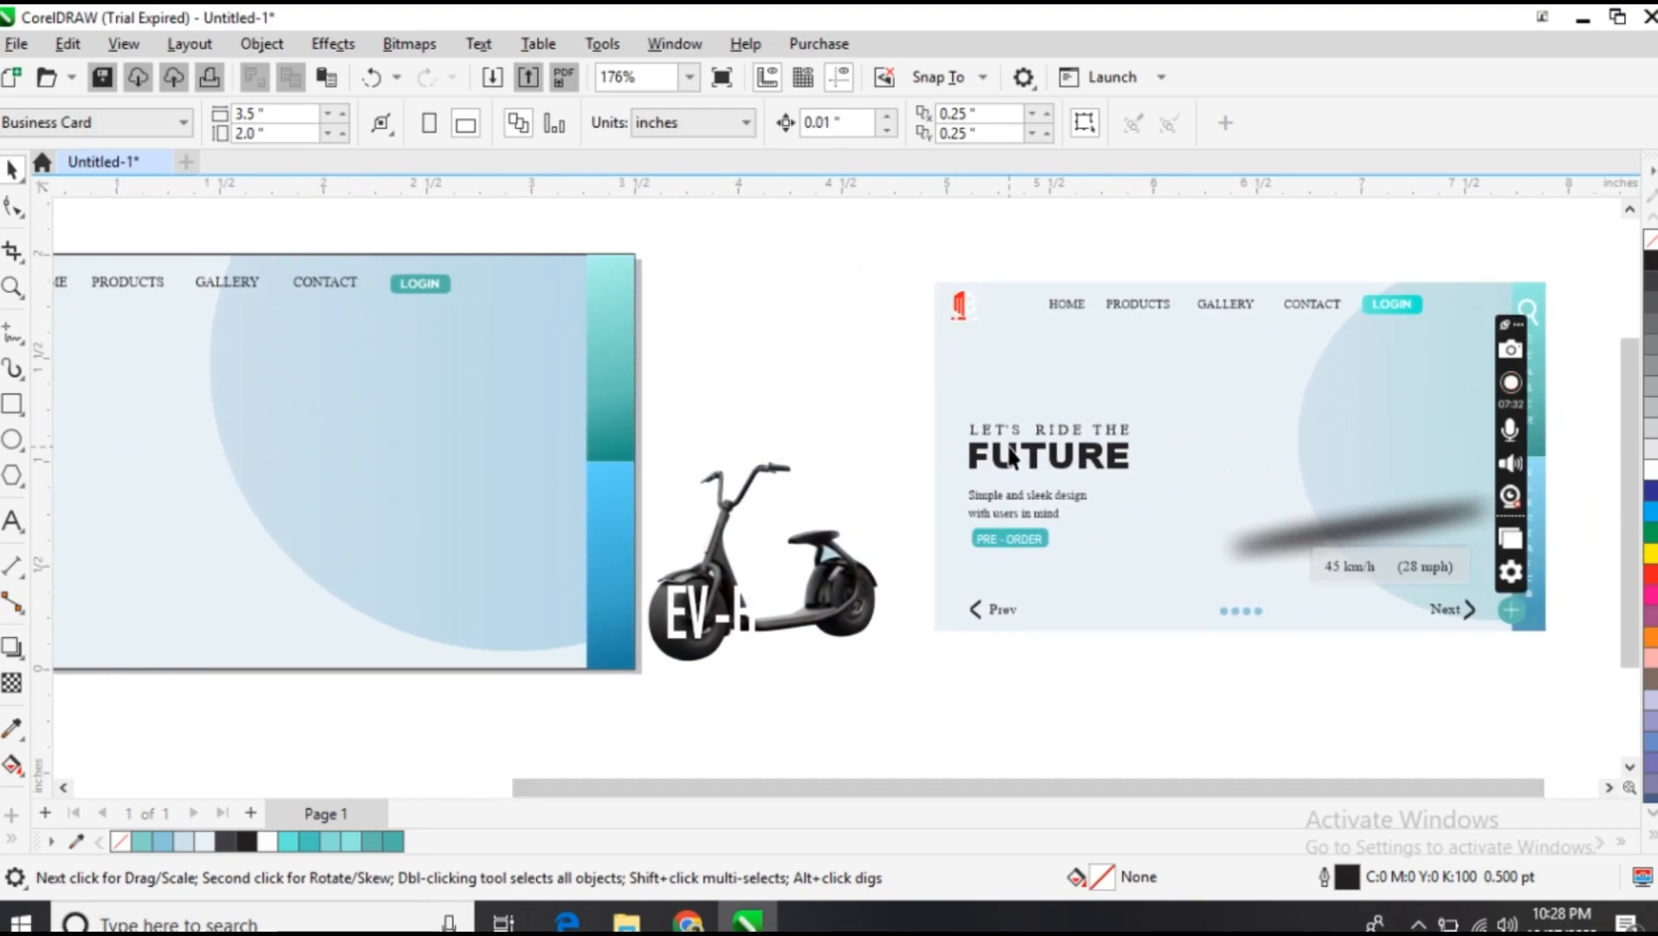
drag(877, 787, 567, 787)
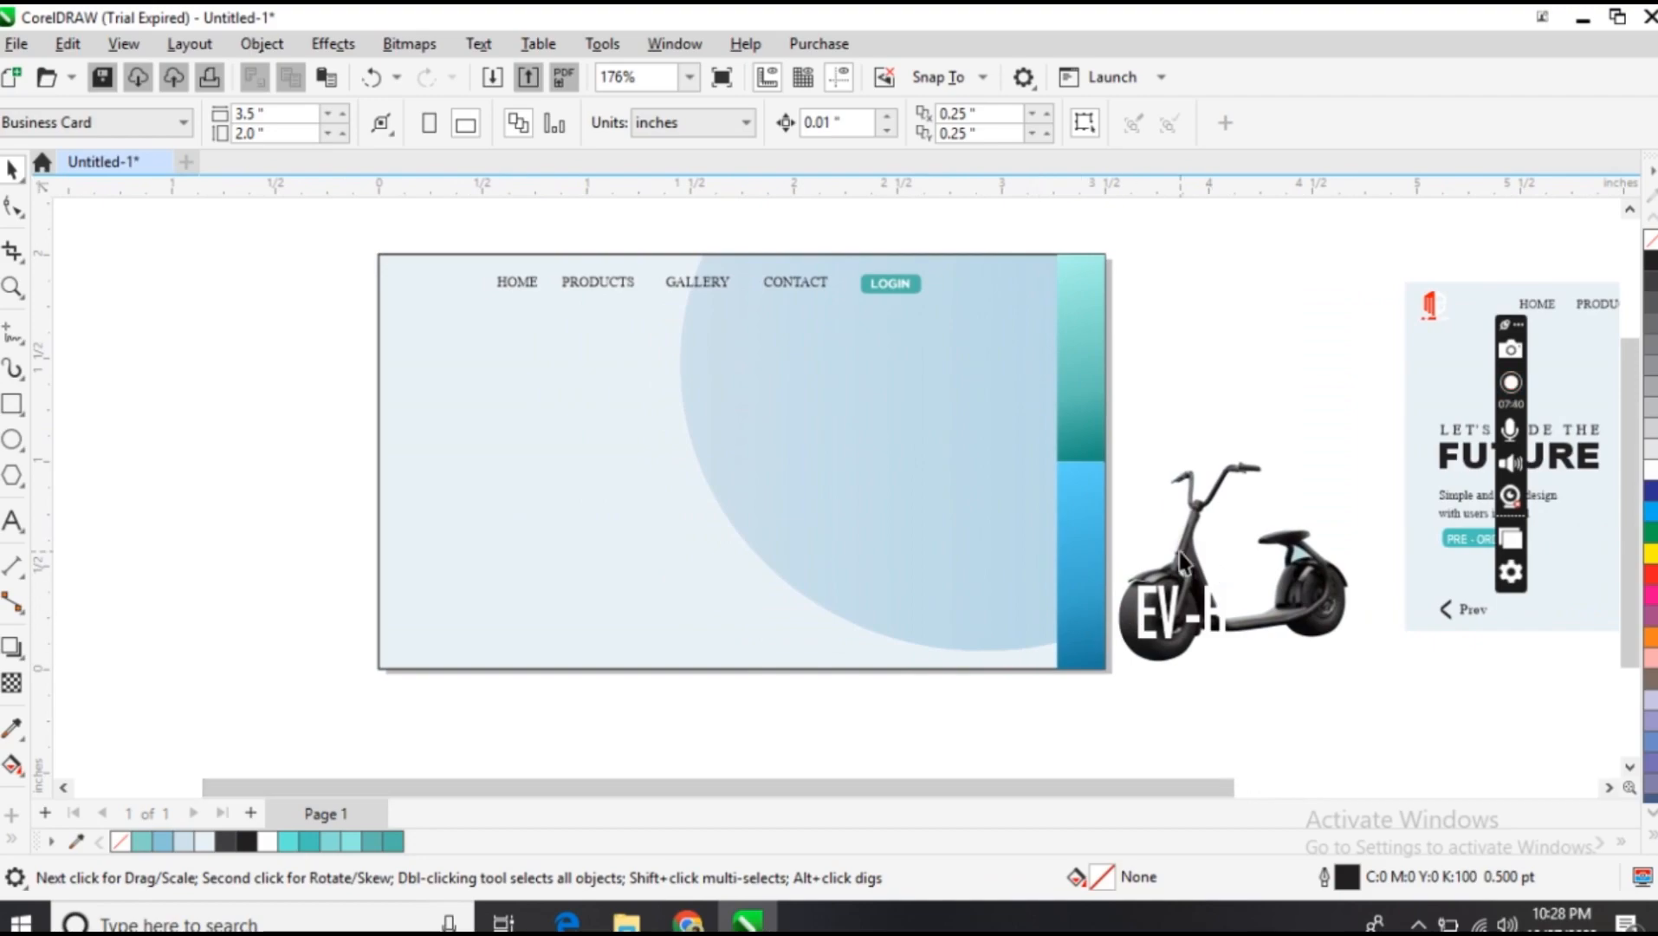
double_click(1183, 562)
key(space)
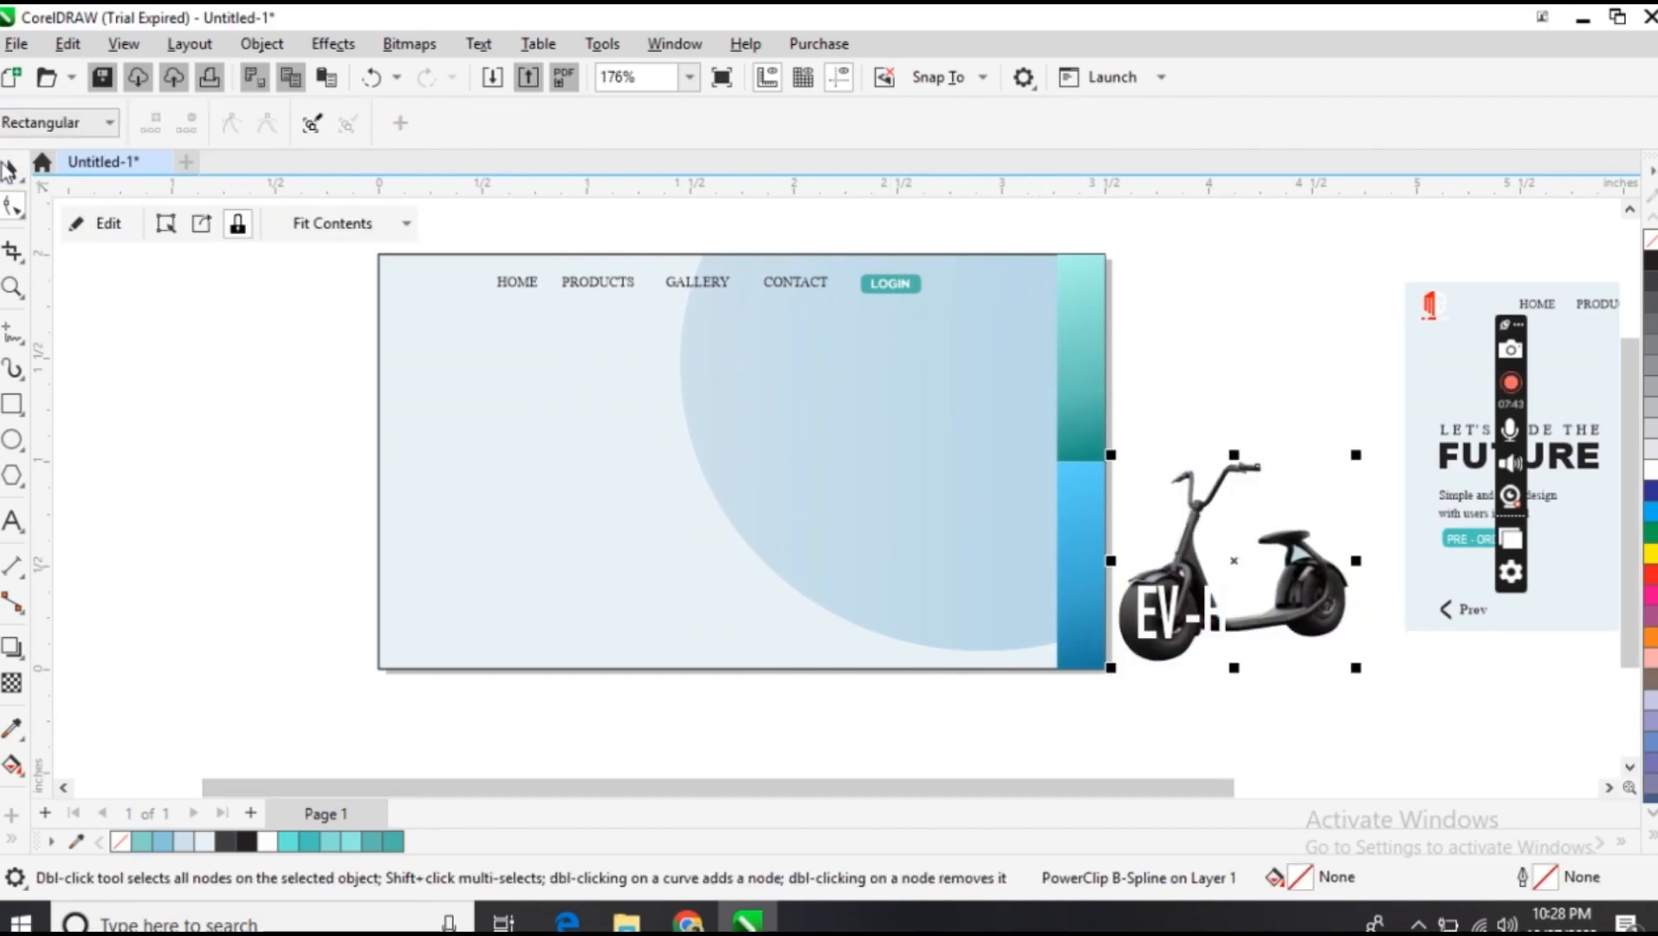
click(1051, 725)
drag(1187, 572, 760, 475)
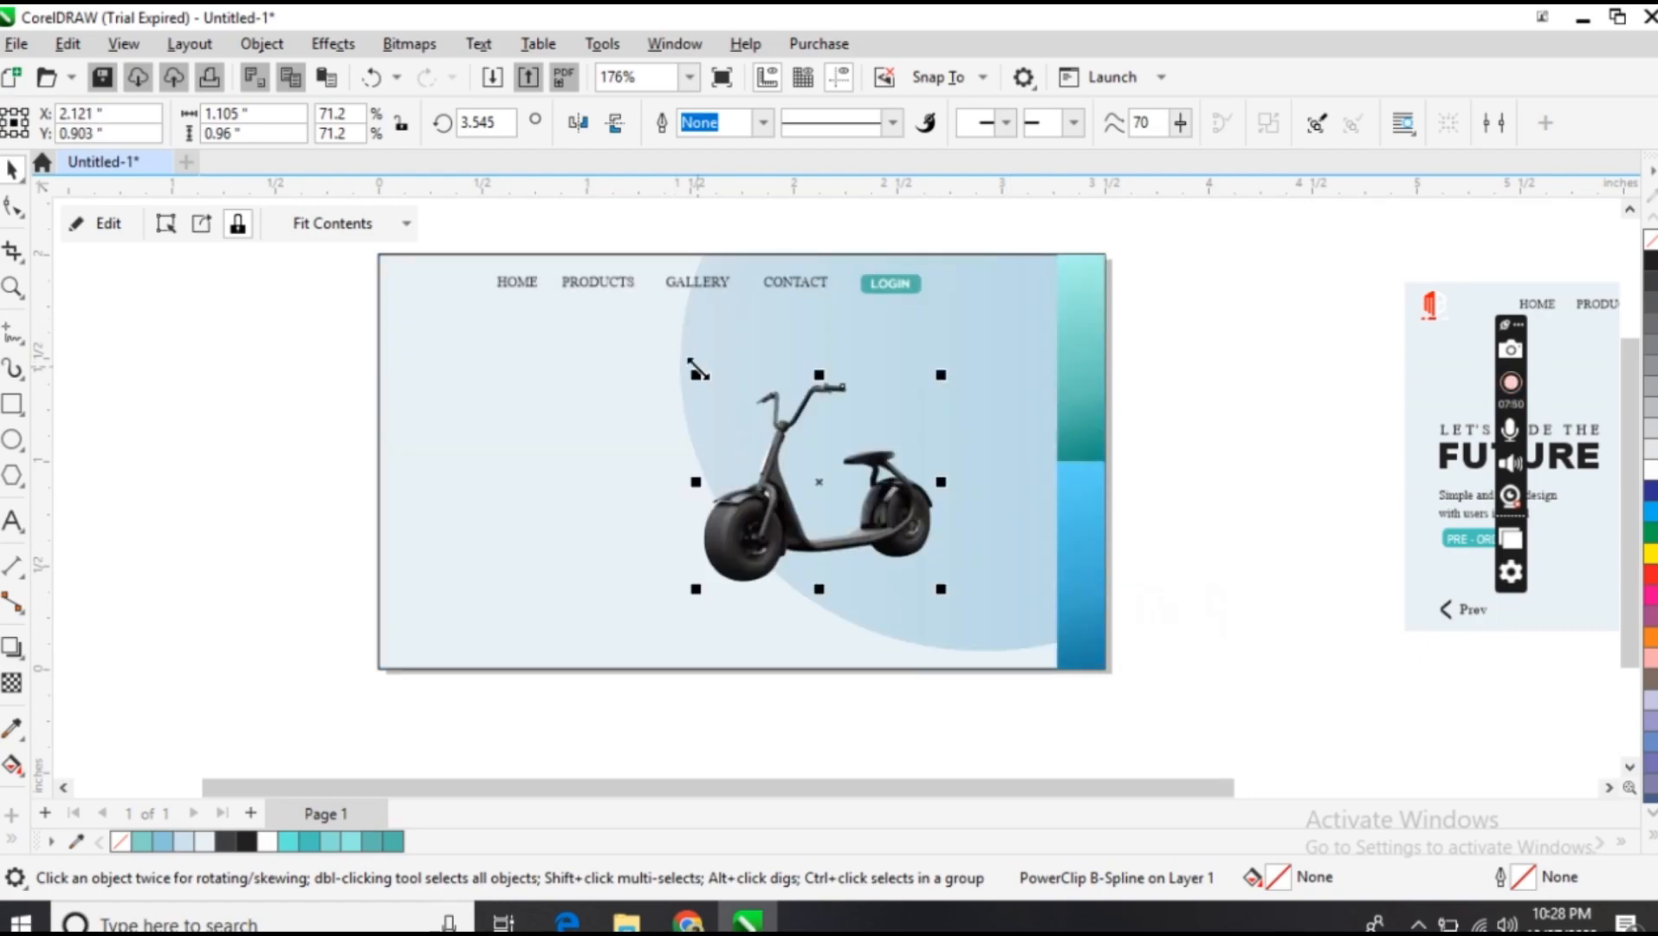
drag(696, 374, 519, 336)
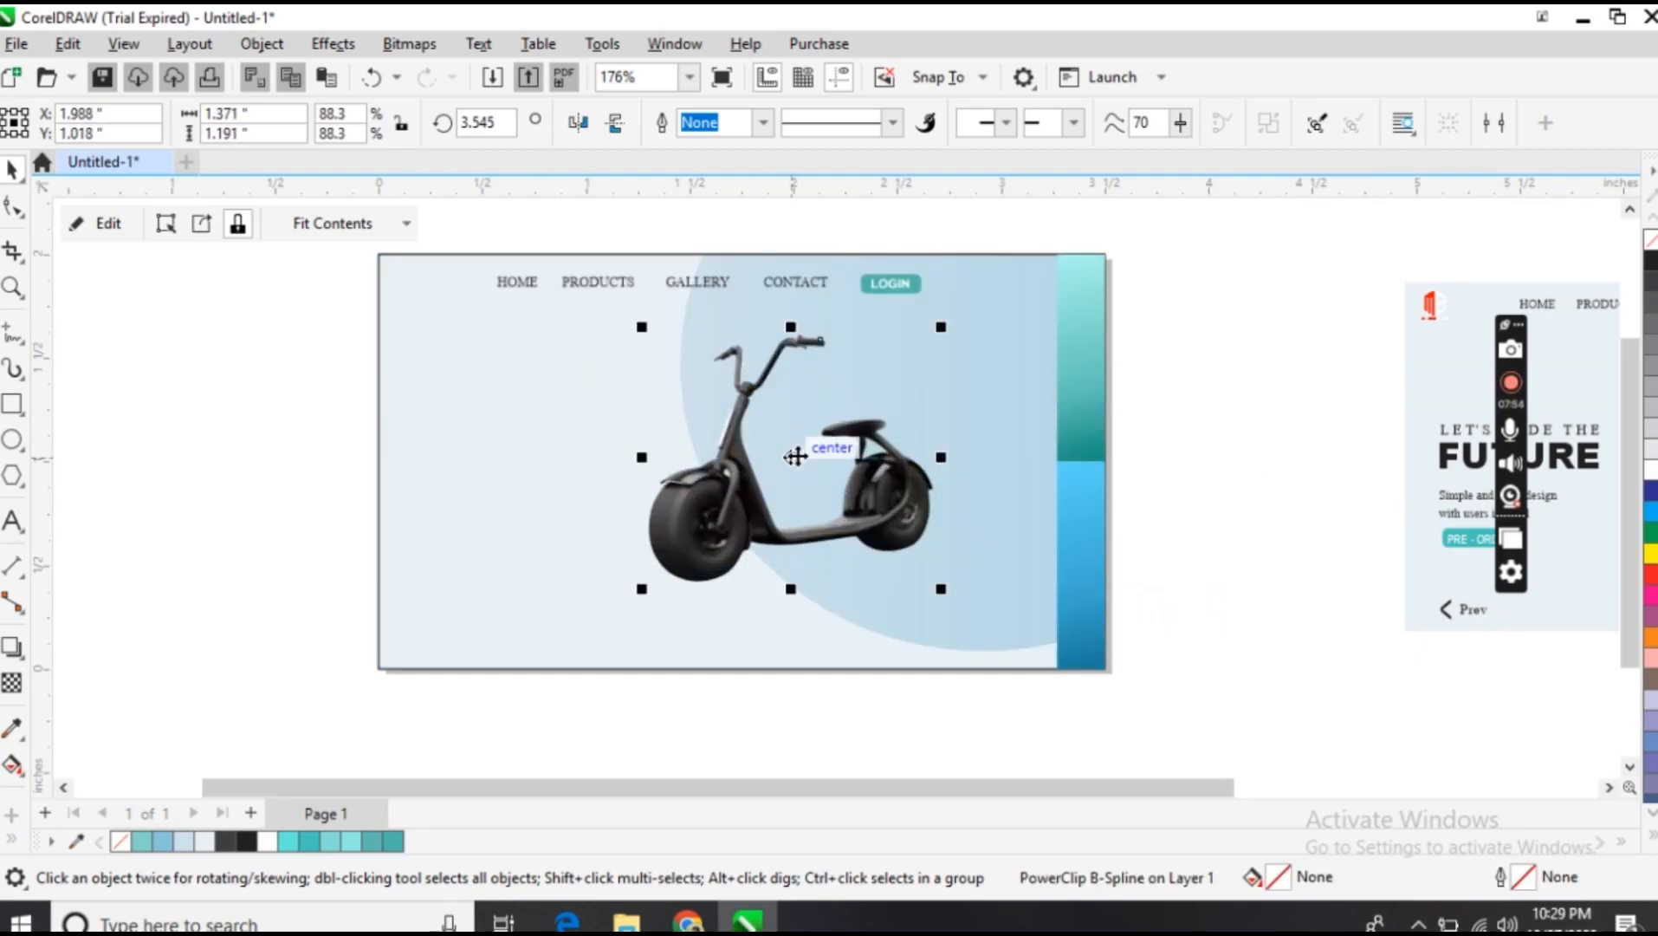
mouse_move(796, 454)
mouse_down()
mouse_move(821, 443)
mouse_move(810, 431)
mouse_up()
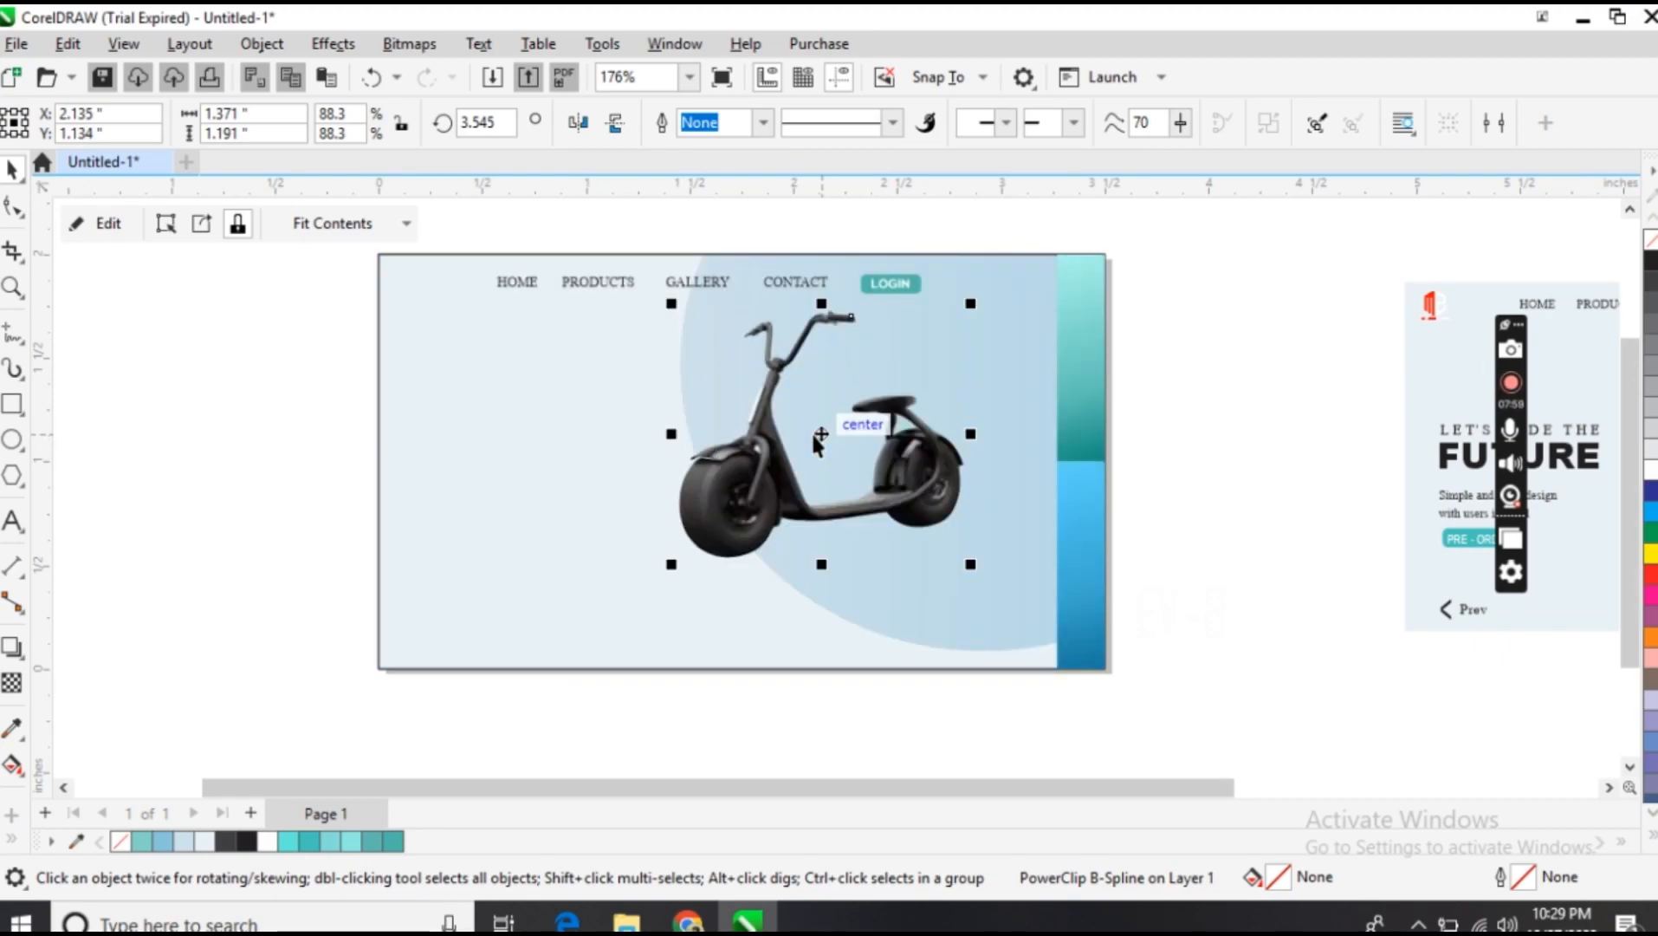
click(846, 725)
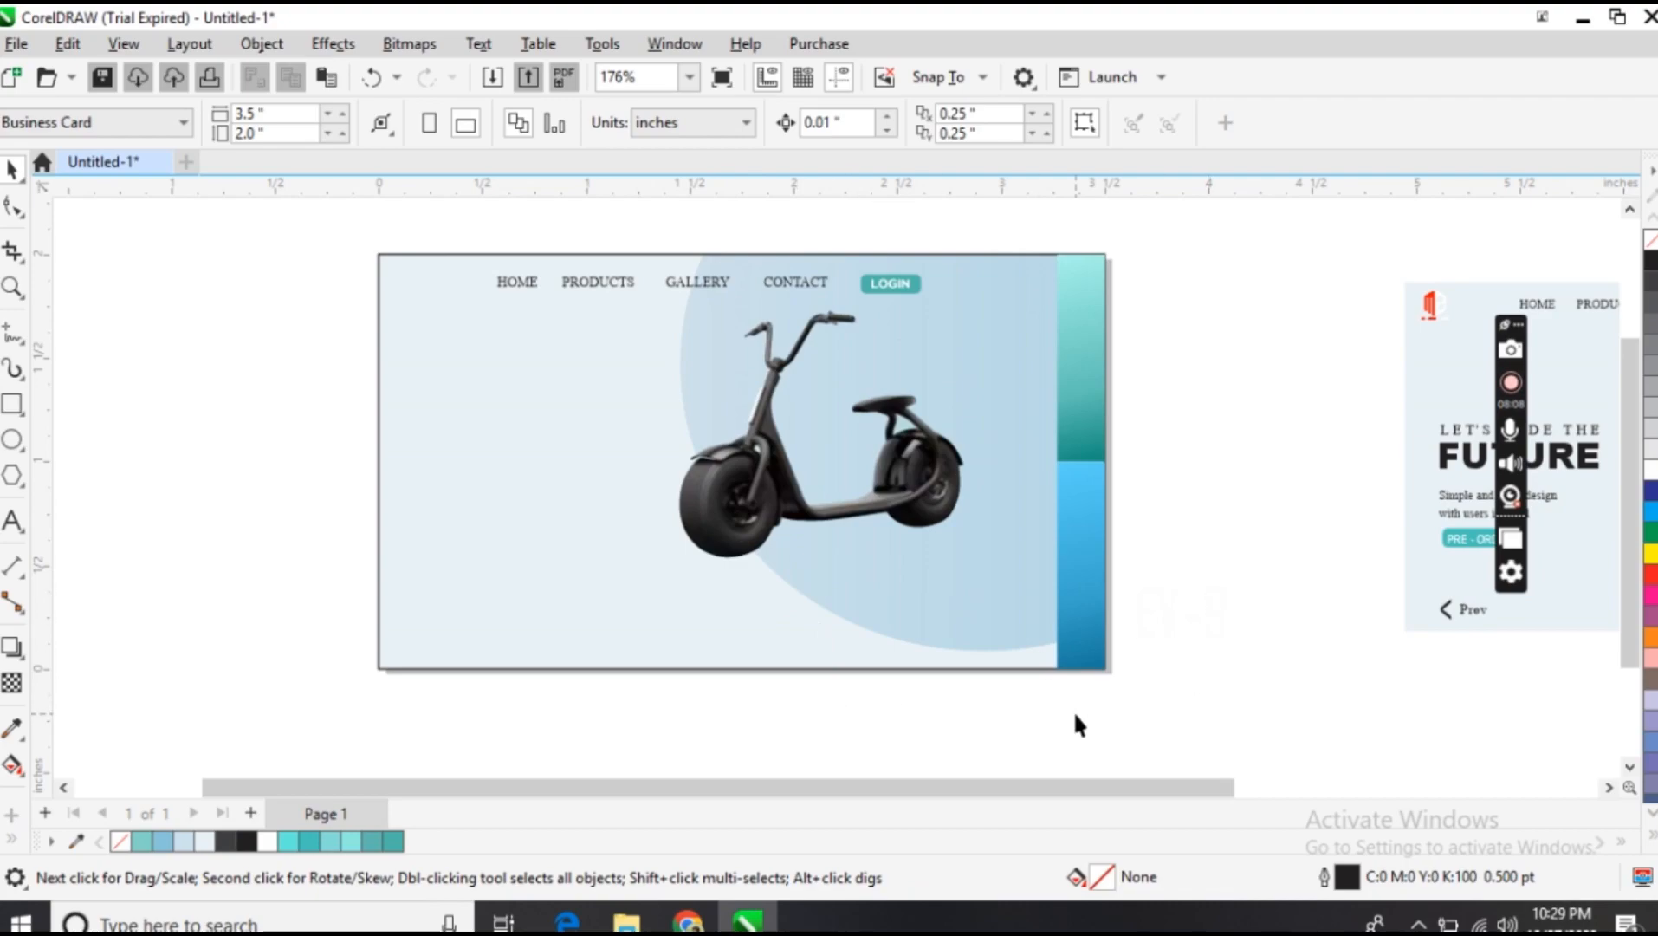
Move the white EV-B text above the scooter's seat and bring the scooter in front of the text
drag(759, 789, 806, 799)
click(1116, 602)
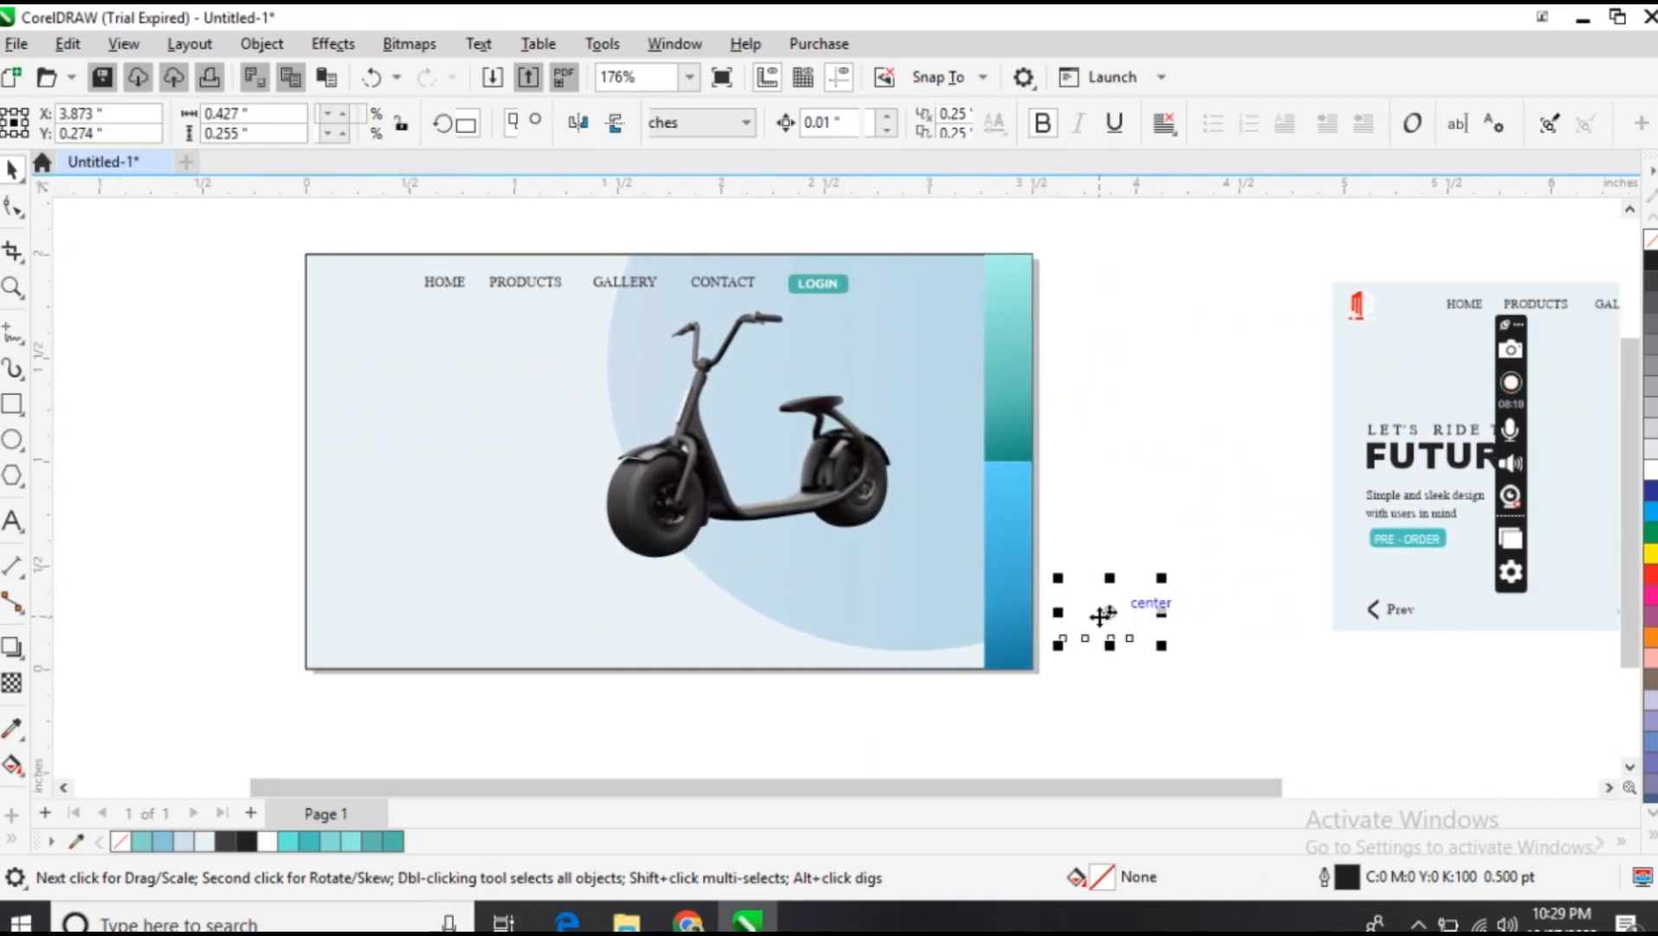
drag(1100, 613, 811, 386)
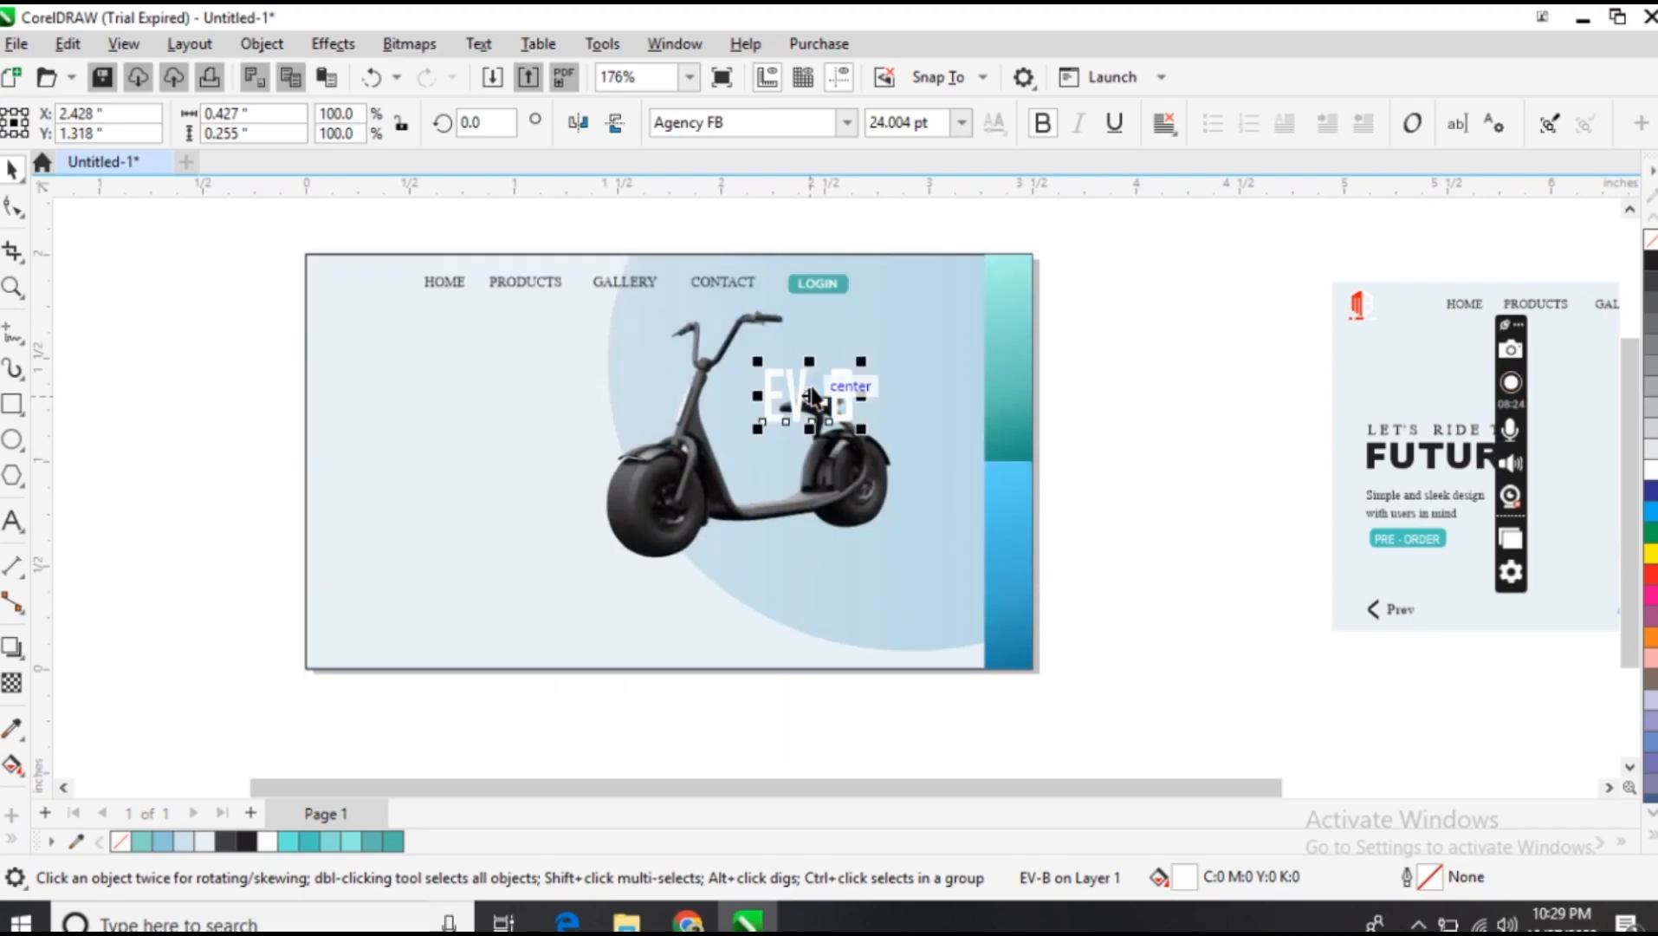
right_click(845, 481)
mouse_move(945, 412)
click(1191, 414)
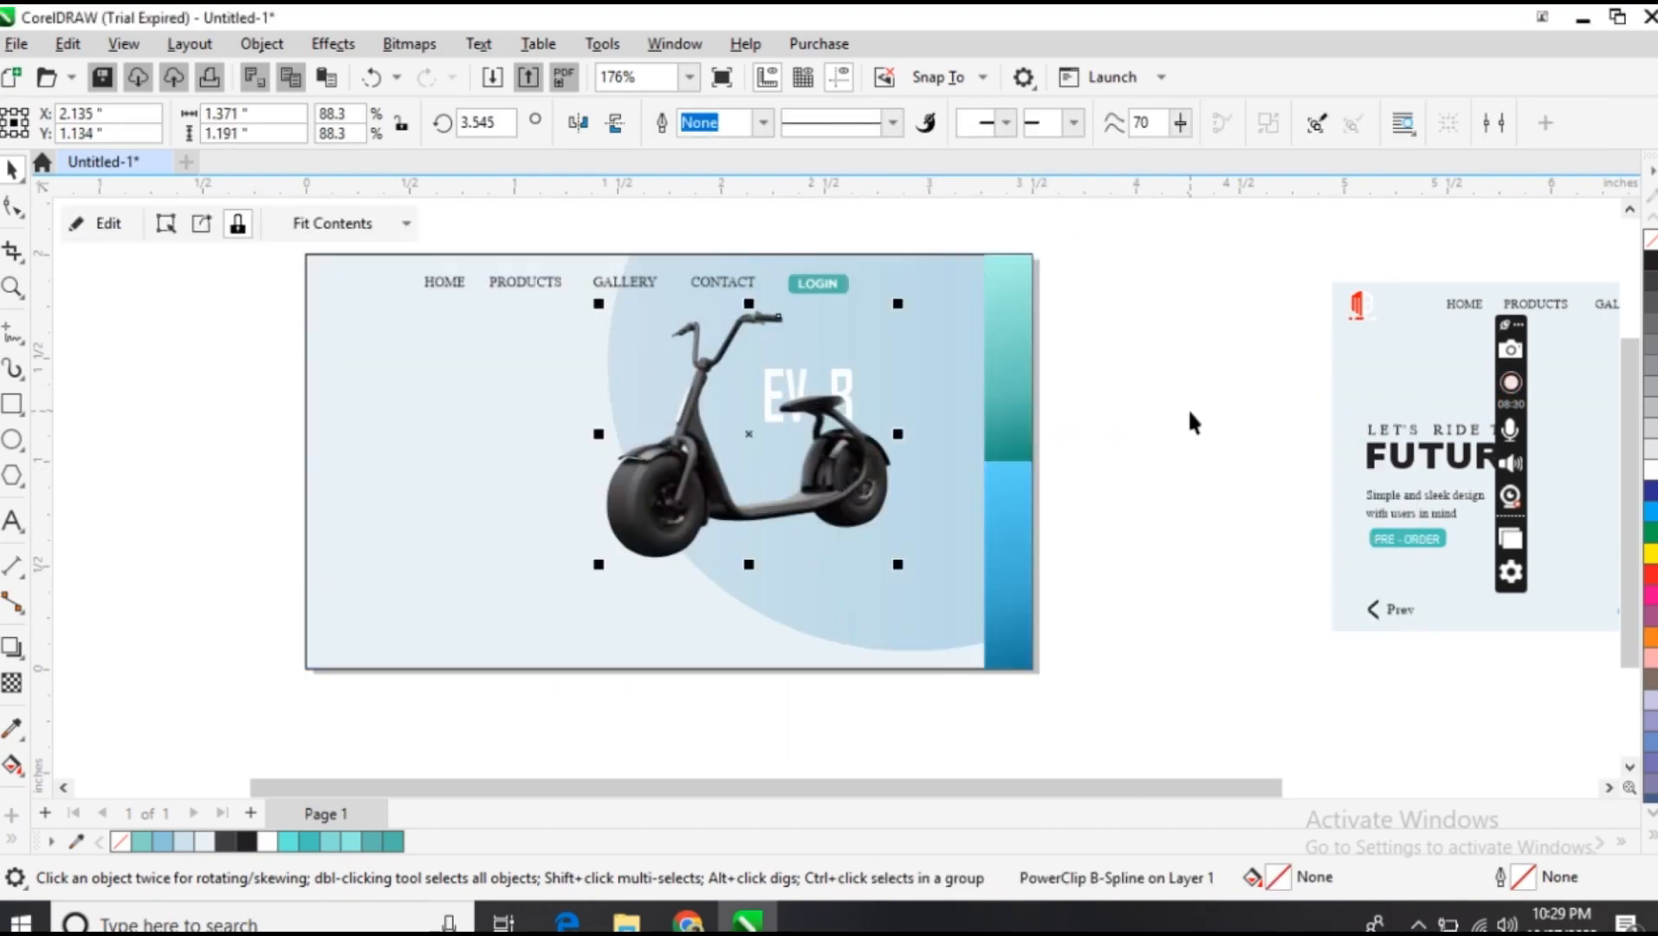
click(732, 638)
Nudge the EV-B text right and up to about X 2.458, Y 1.368 inches
click(789, 381)
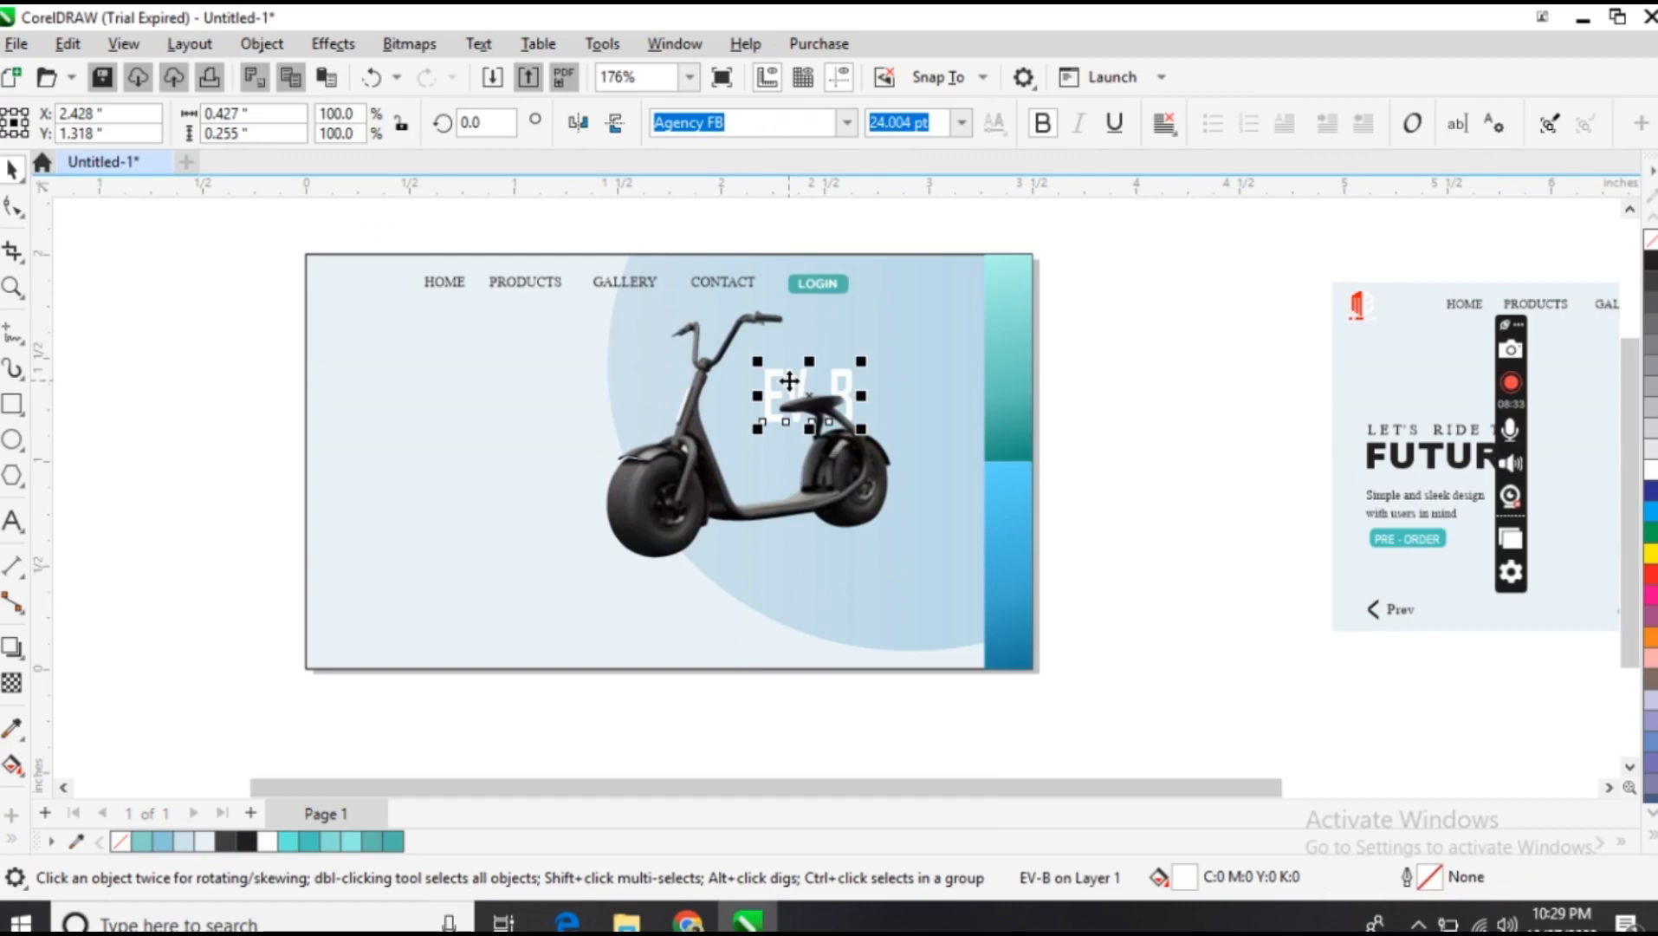
key(Right)
key(Right)
key(Right)
key(Up)
key(Up)
key(Up)
key(Up)
key(Up)
key(Up)
key(Up)
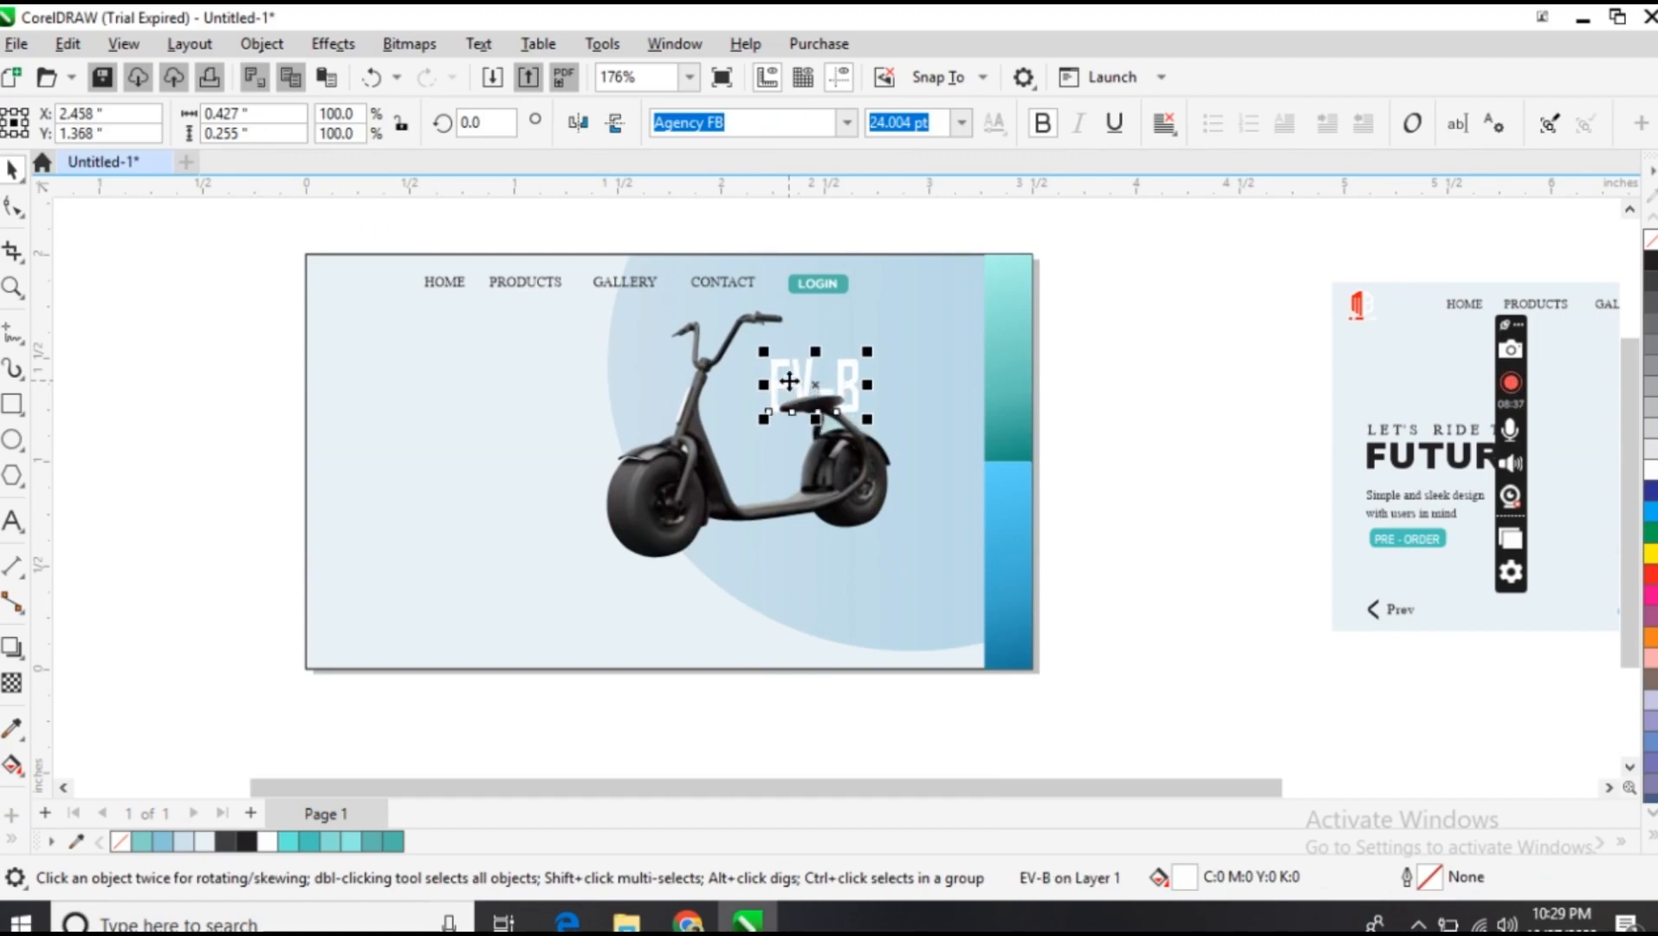
key(Down)
key(Down)
click(847, 727)
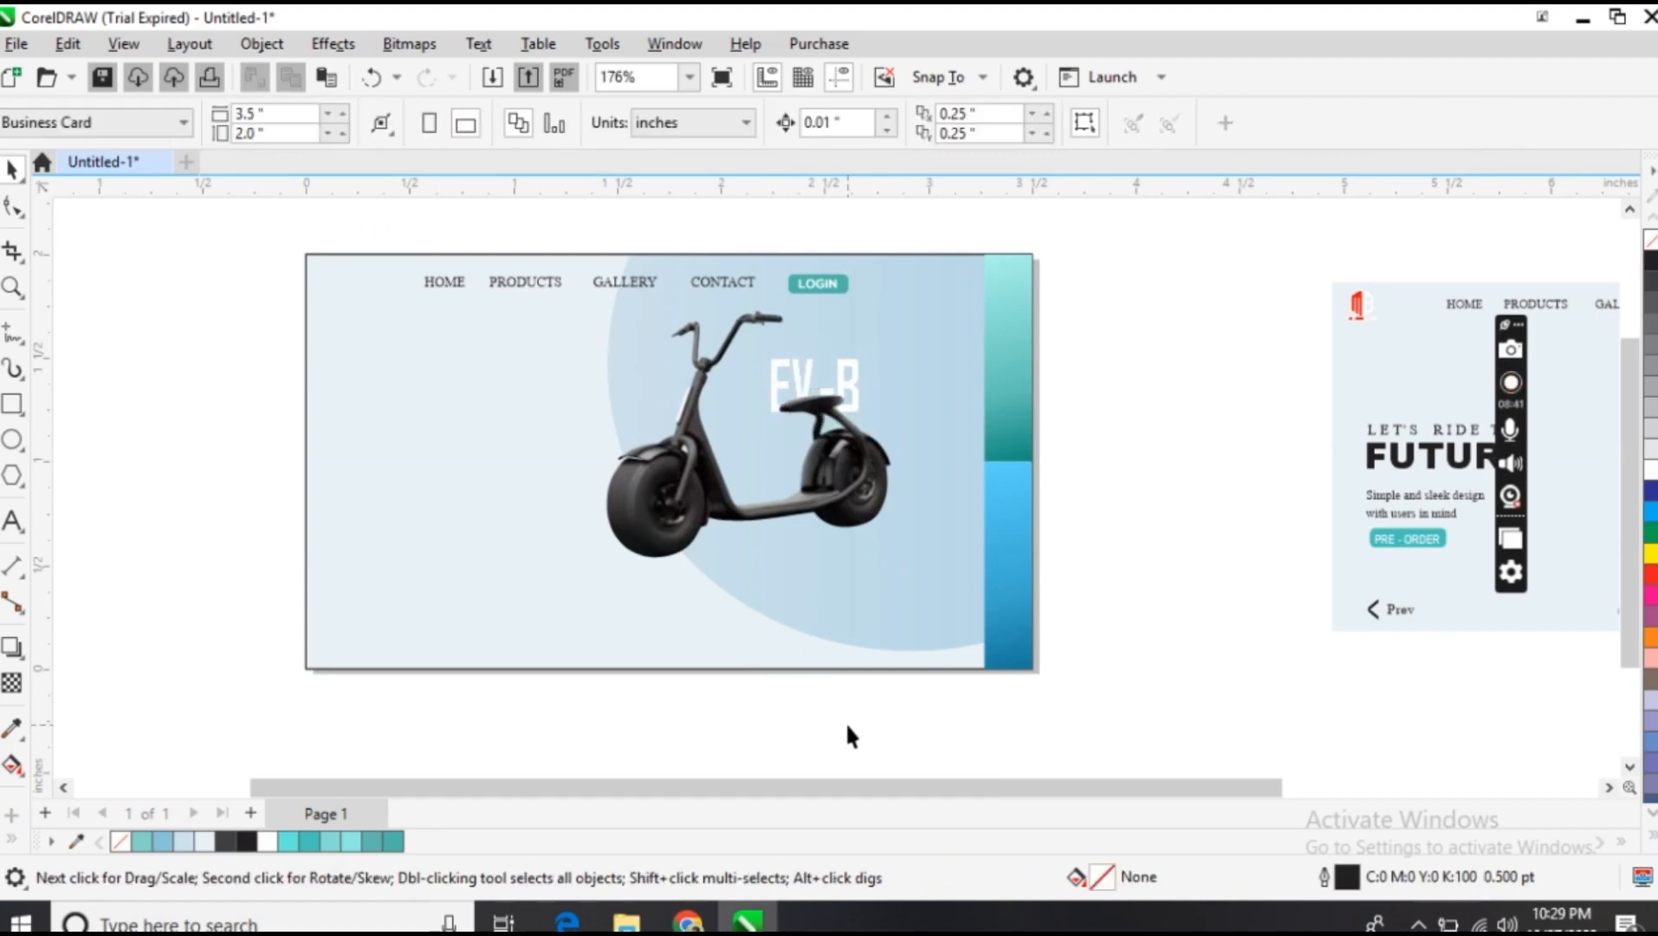
Try the EV-B text farther left and higher, and settle it at about X 2.456, Y 1.36 inches
click(796, 382)
key(Left)
key(Left)
key(Left)
key(Left)
key(Left)
key(Left)
key(Left)
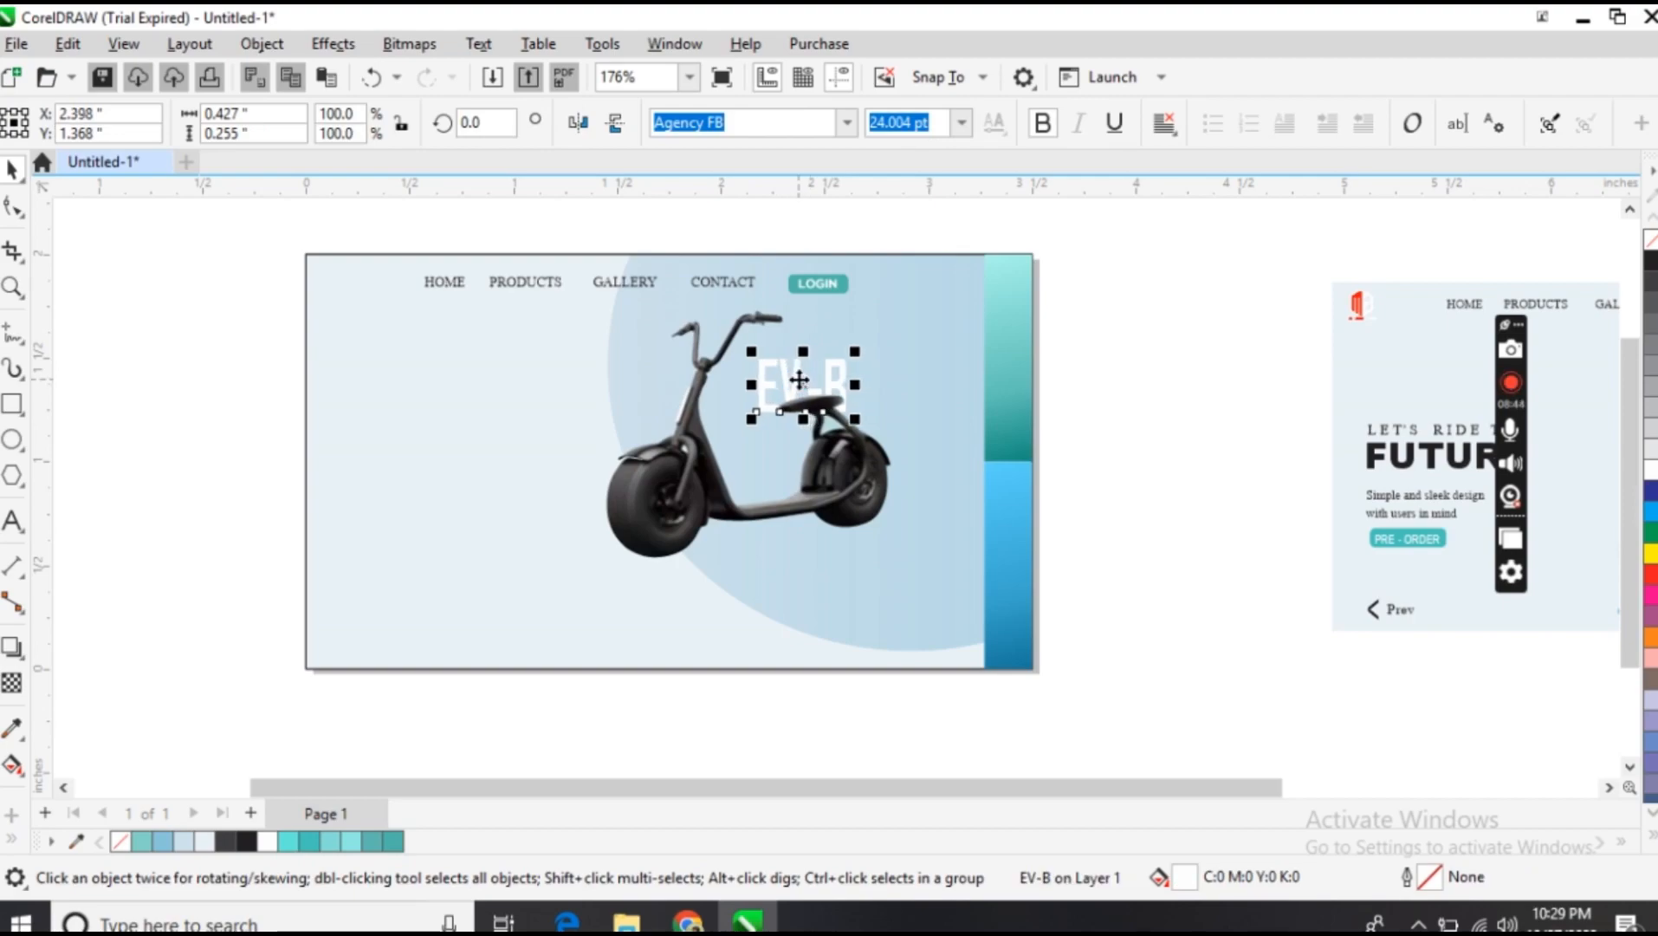
key(Up)
key(Up)
key(Left)
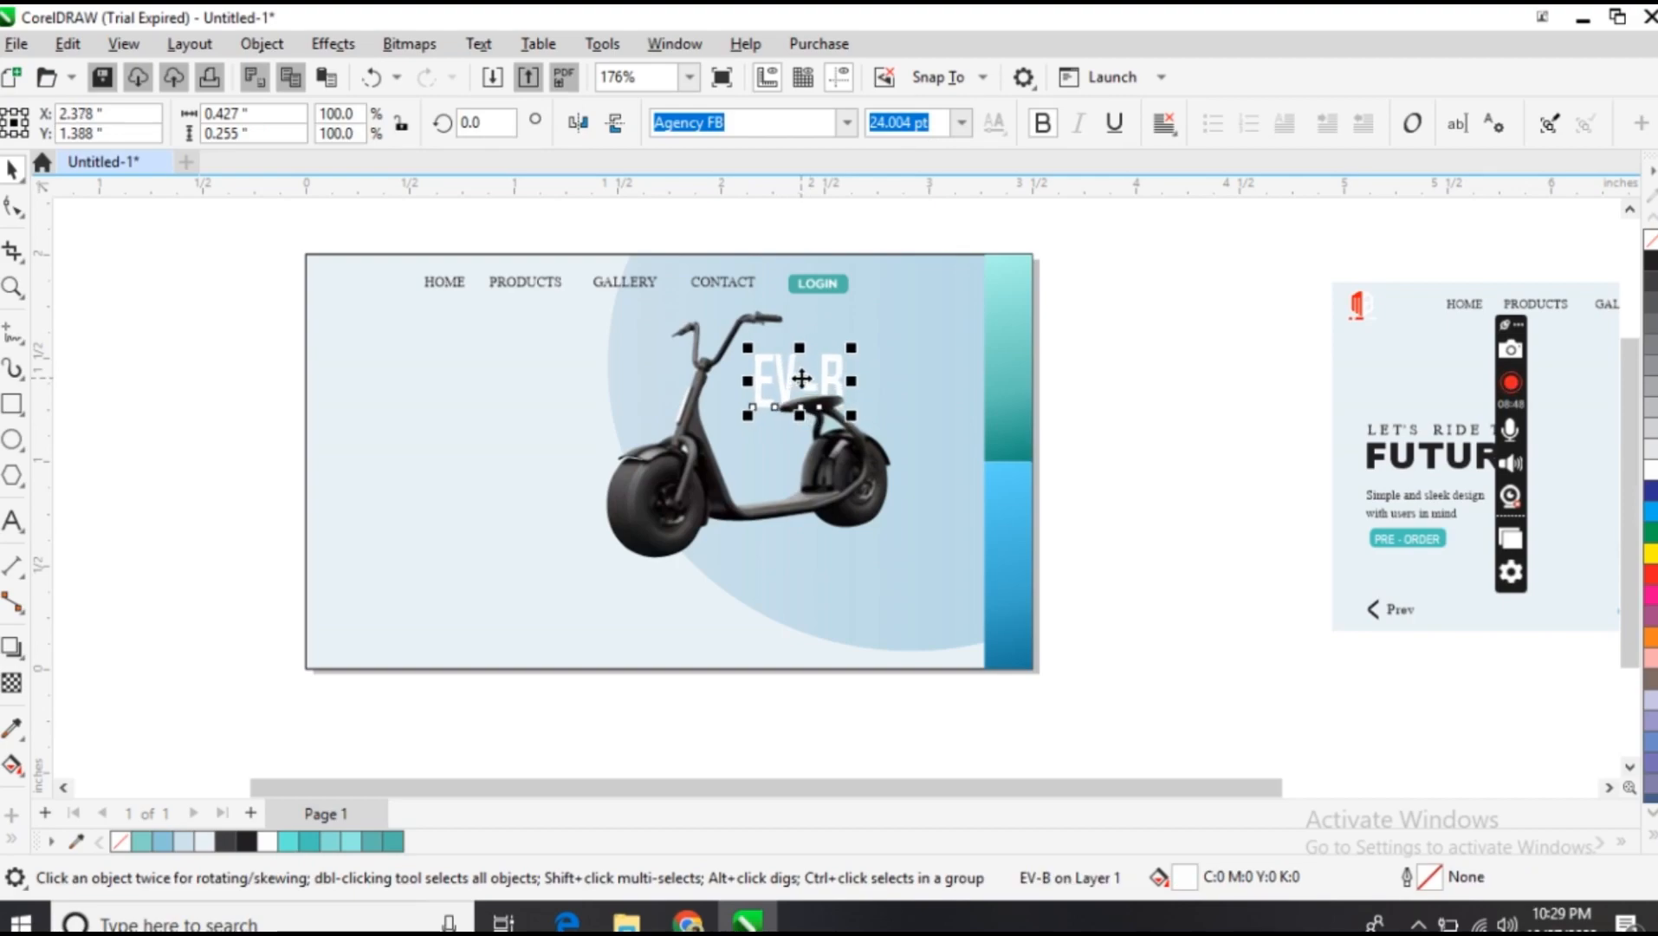
mouse_move(801, 379)
mouse_down()
mouse_move(833, 376)
mouse_move(816, 384)
mouse_up()
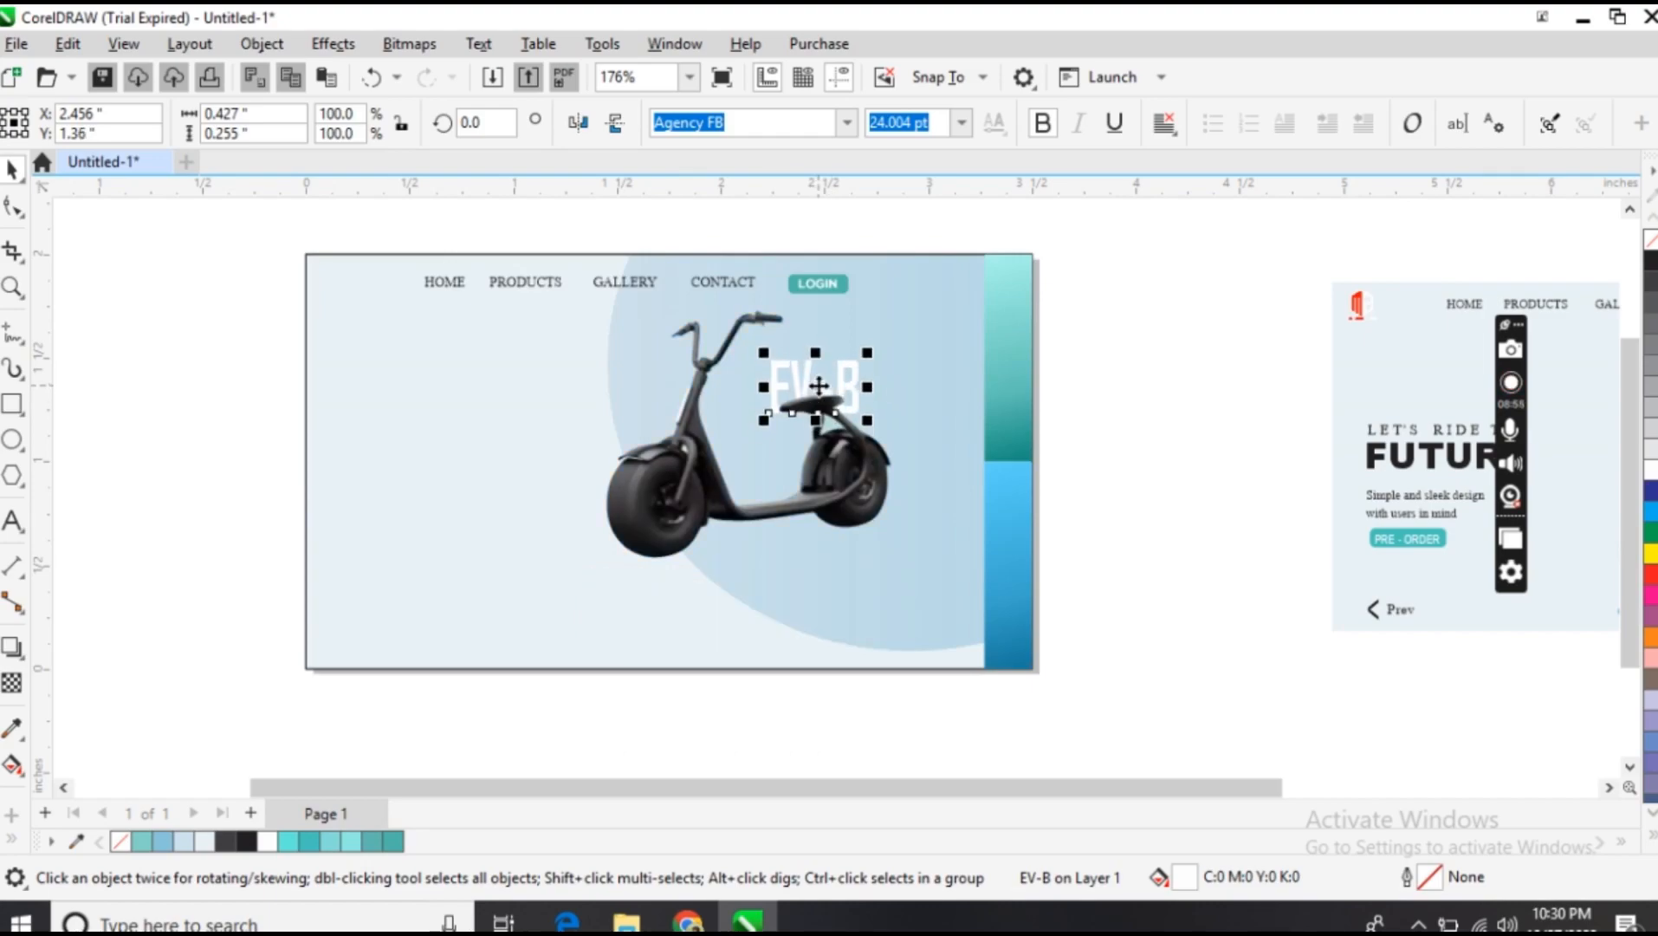
click(833, 775)
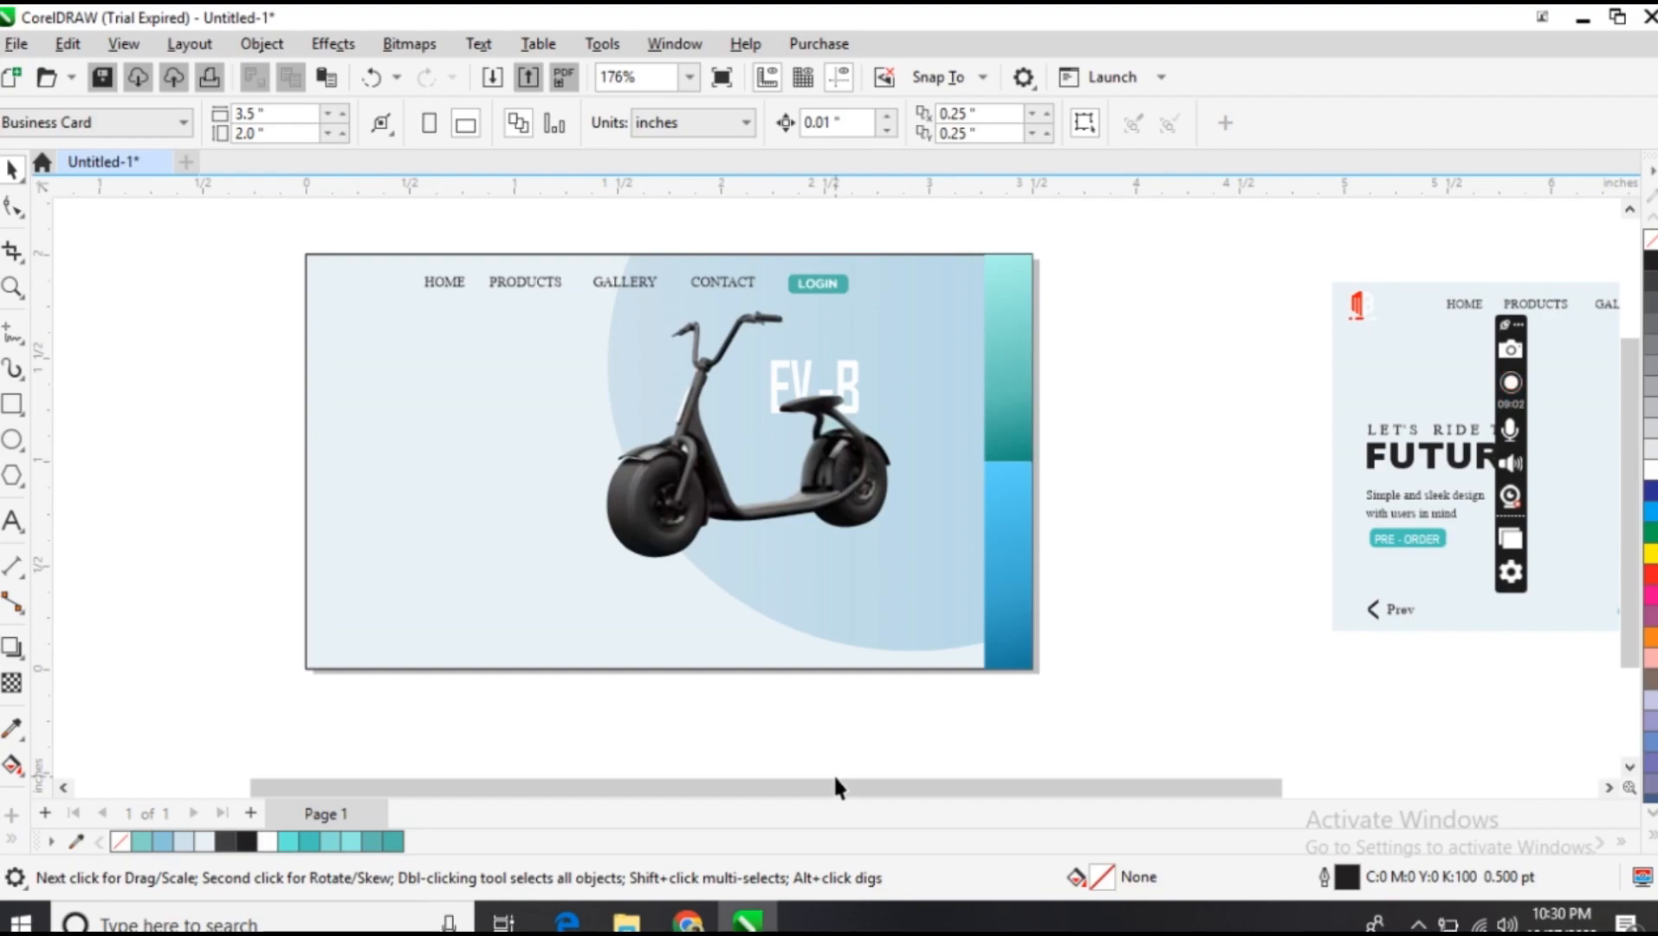
Draw an ellipse about 1.36 × 0.4 inches beneath the scooter's wheels
click(12, 439)
drag(751, 560, 611, 607)
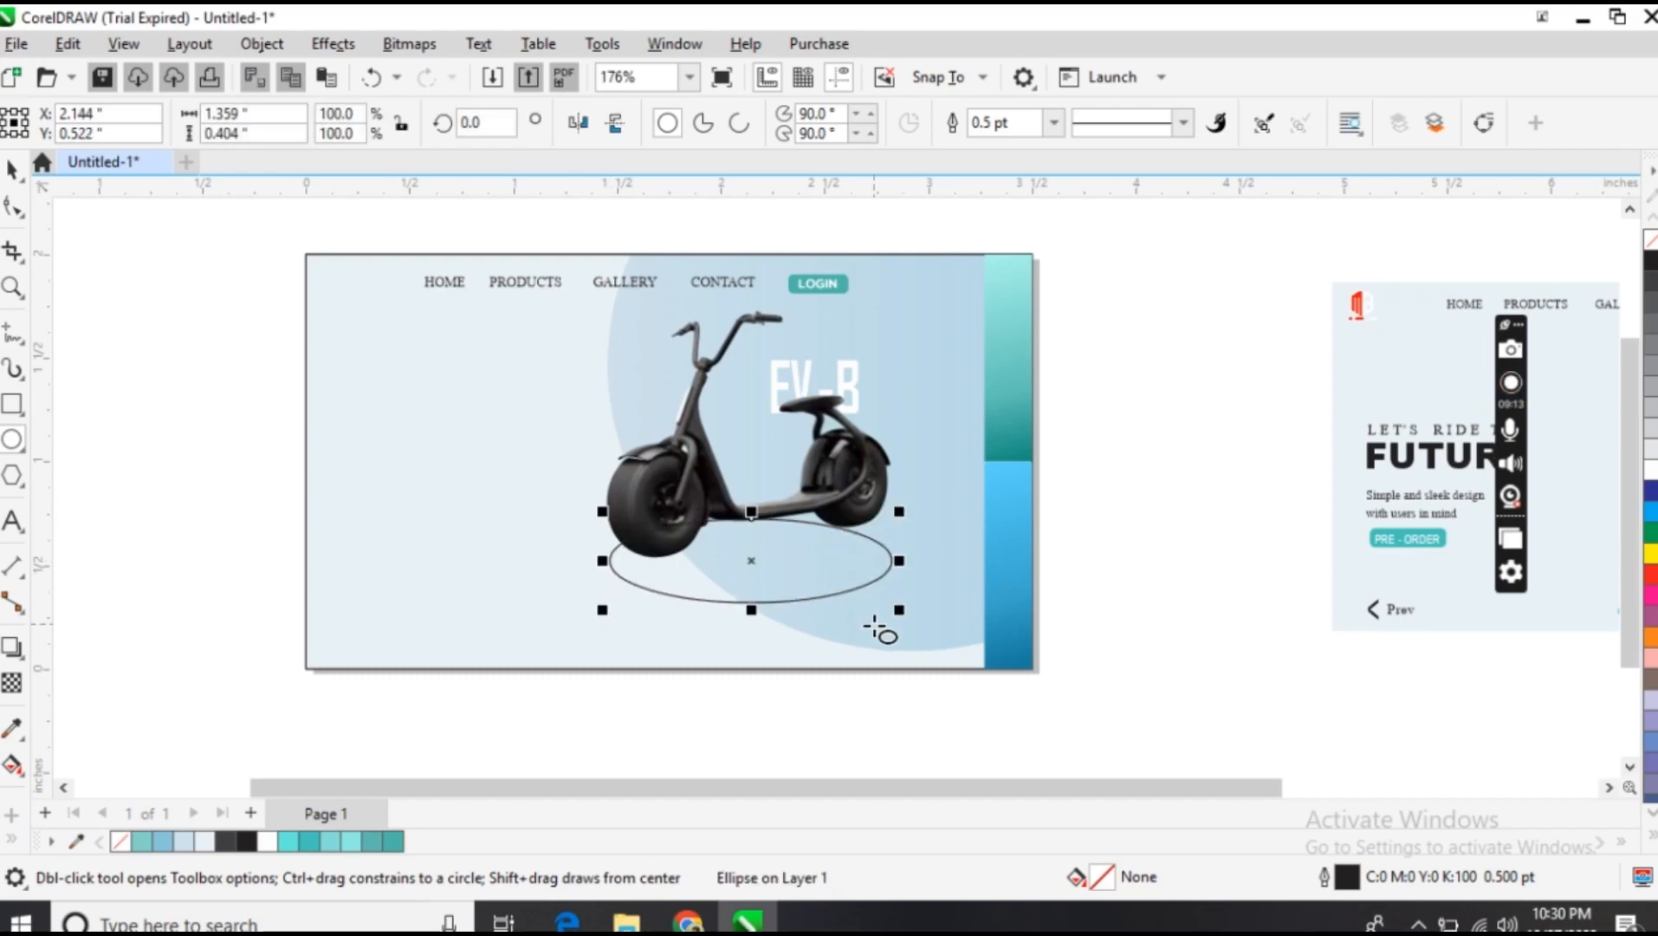
click(897, 614)
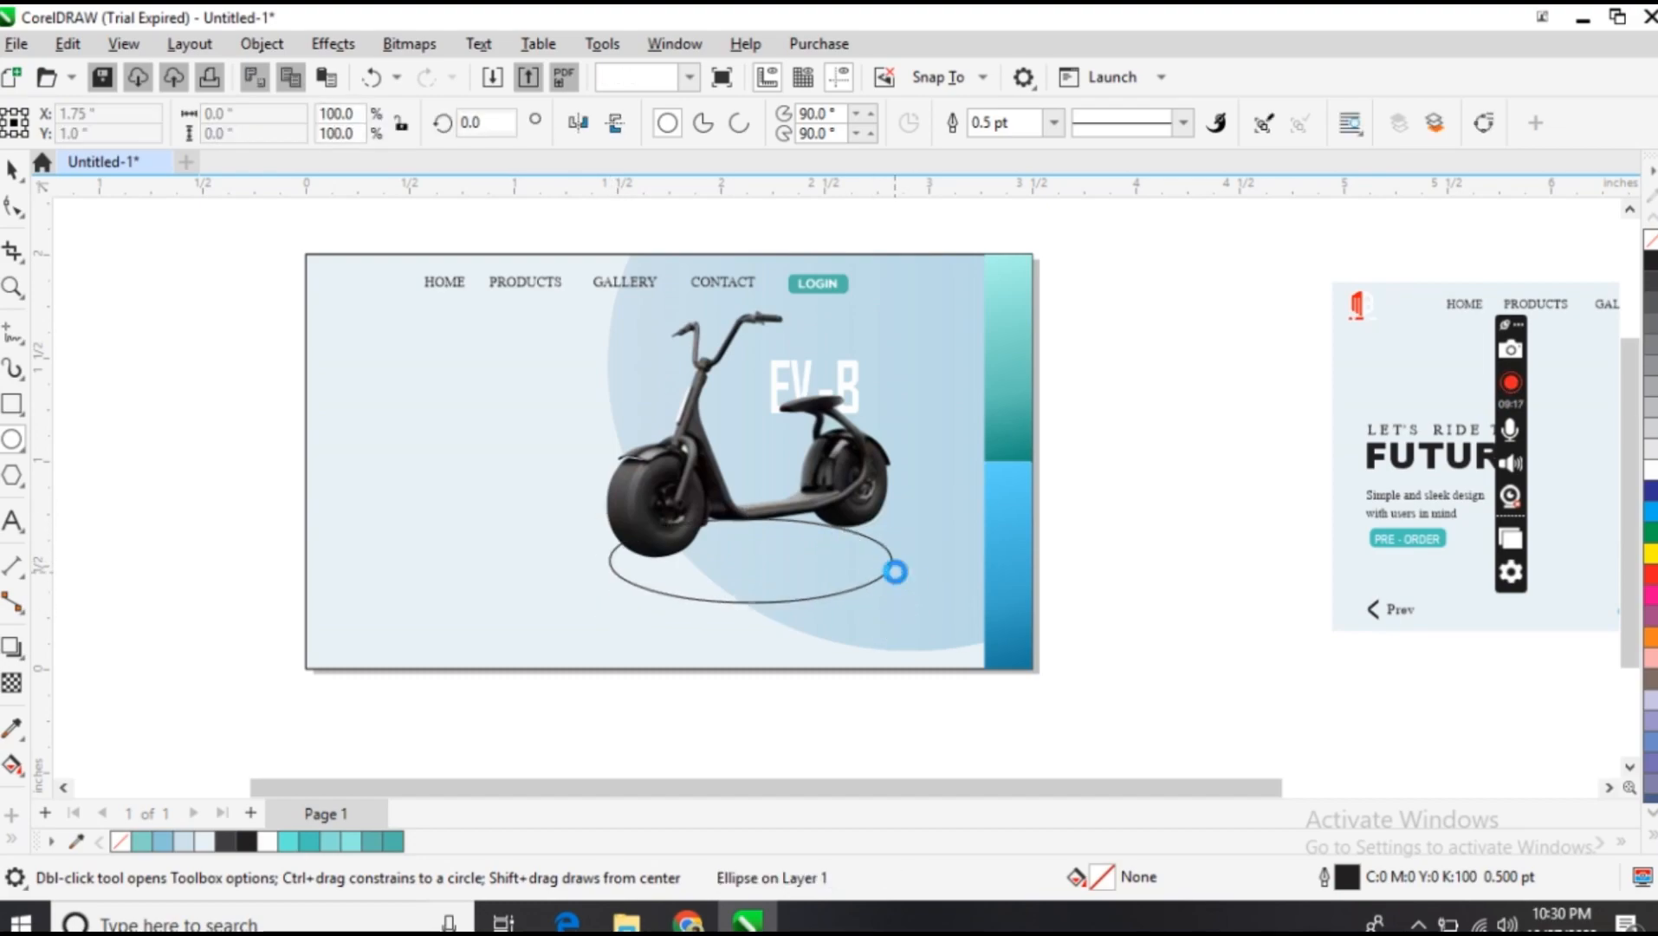
key(space)
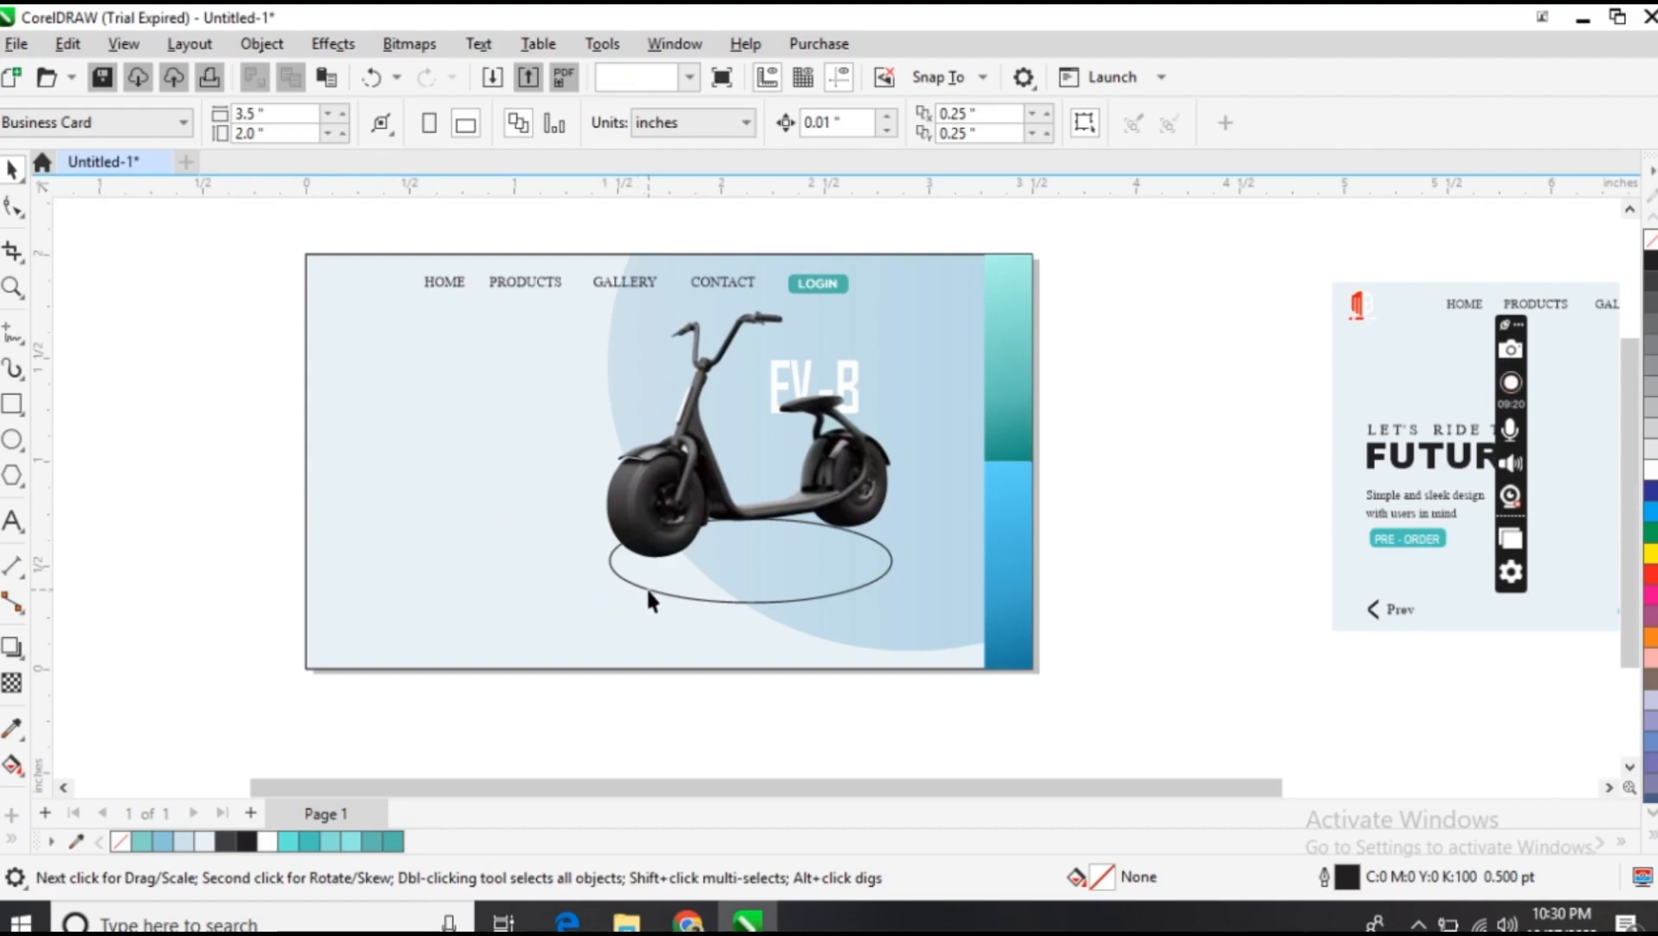
Flatten and slightly widen the ellipse under the scooter, and rotate it about 12° to follow the line of the wheels
click(646, 588)
drag(899, 610, 997, 612)
drag(758, 617, 762, 536)
click(760, 533)
drag(600, 500, 592, 546)
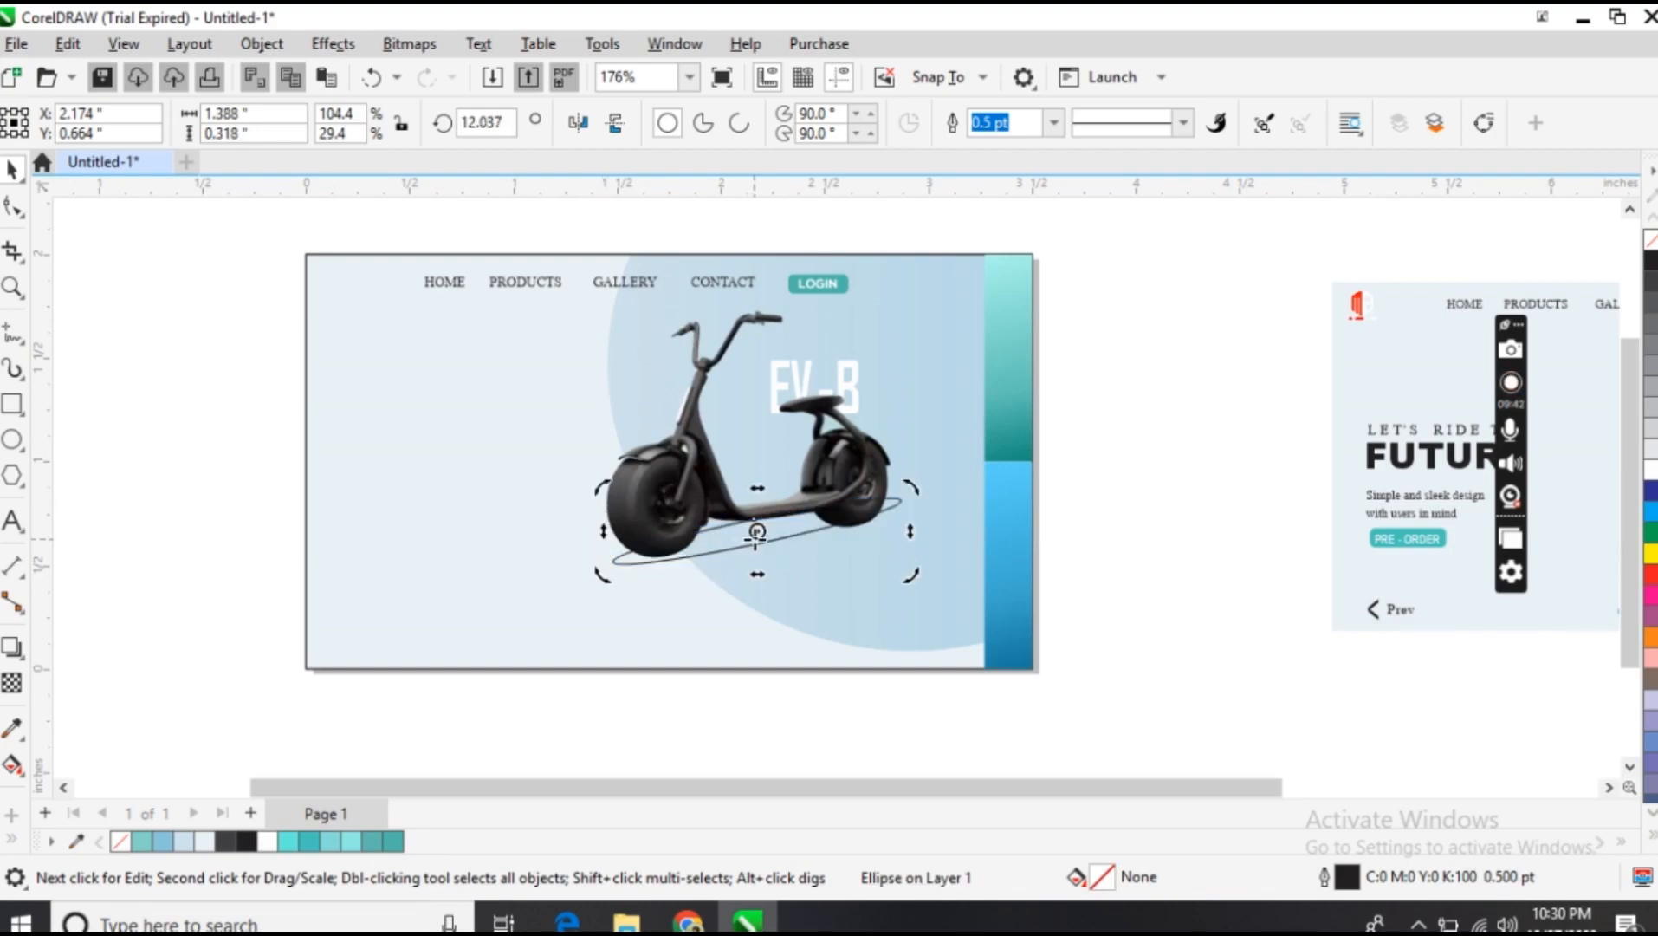
Nudge the tilted ellipse into place under the wheels at about X 2.204, Y 0.624 inches
drag(747, 539, 754, 538)
key(Right)
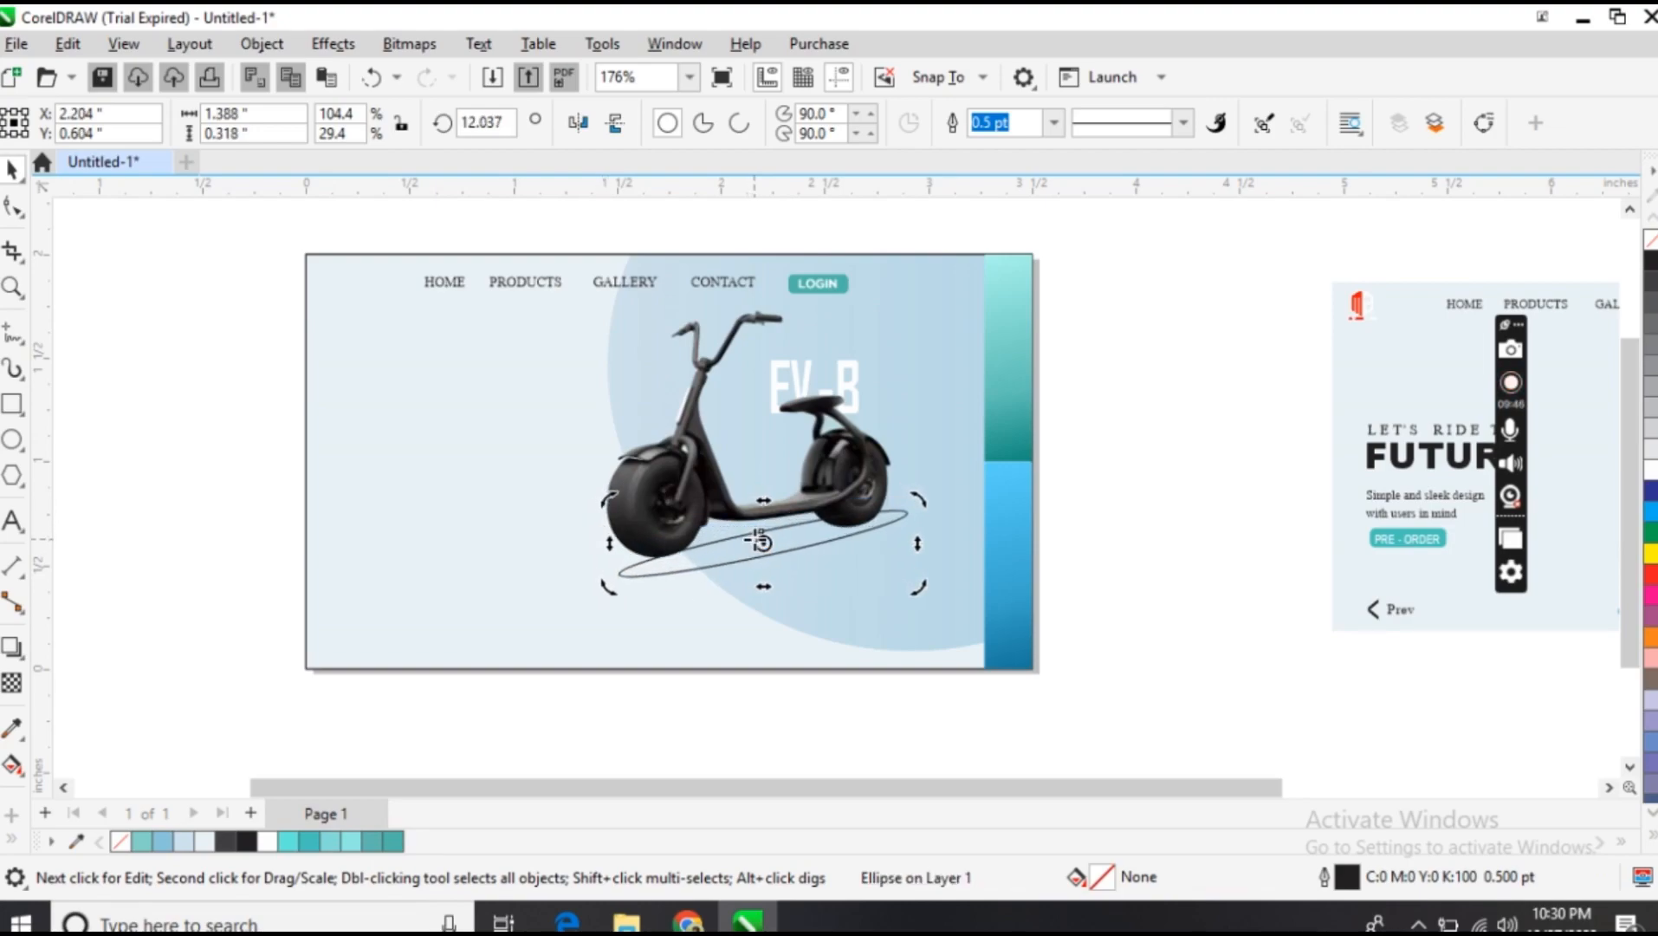
key(Up)
key(Up)
key(Up)
key(Down)
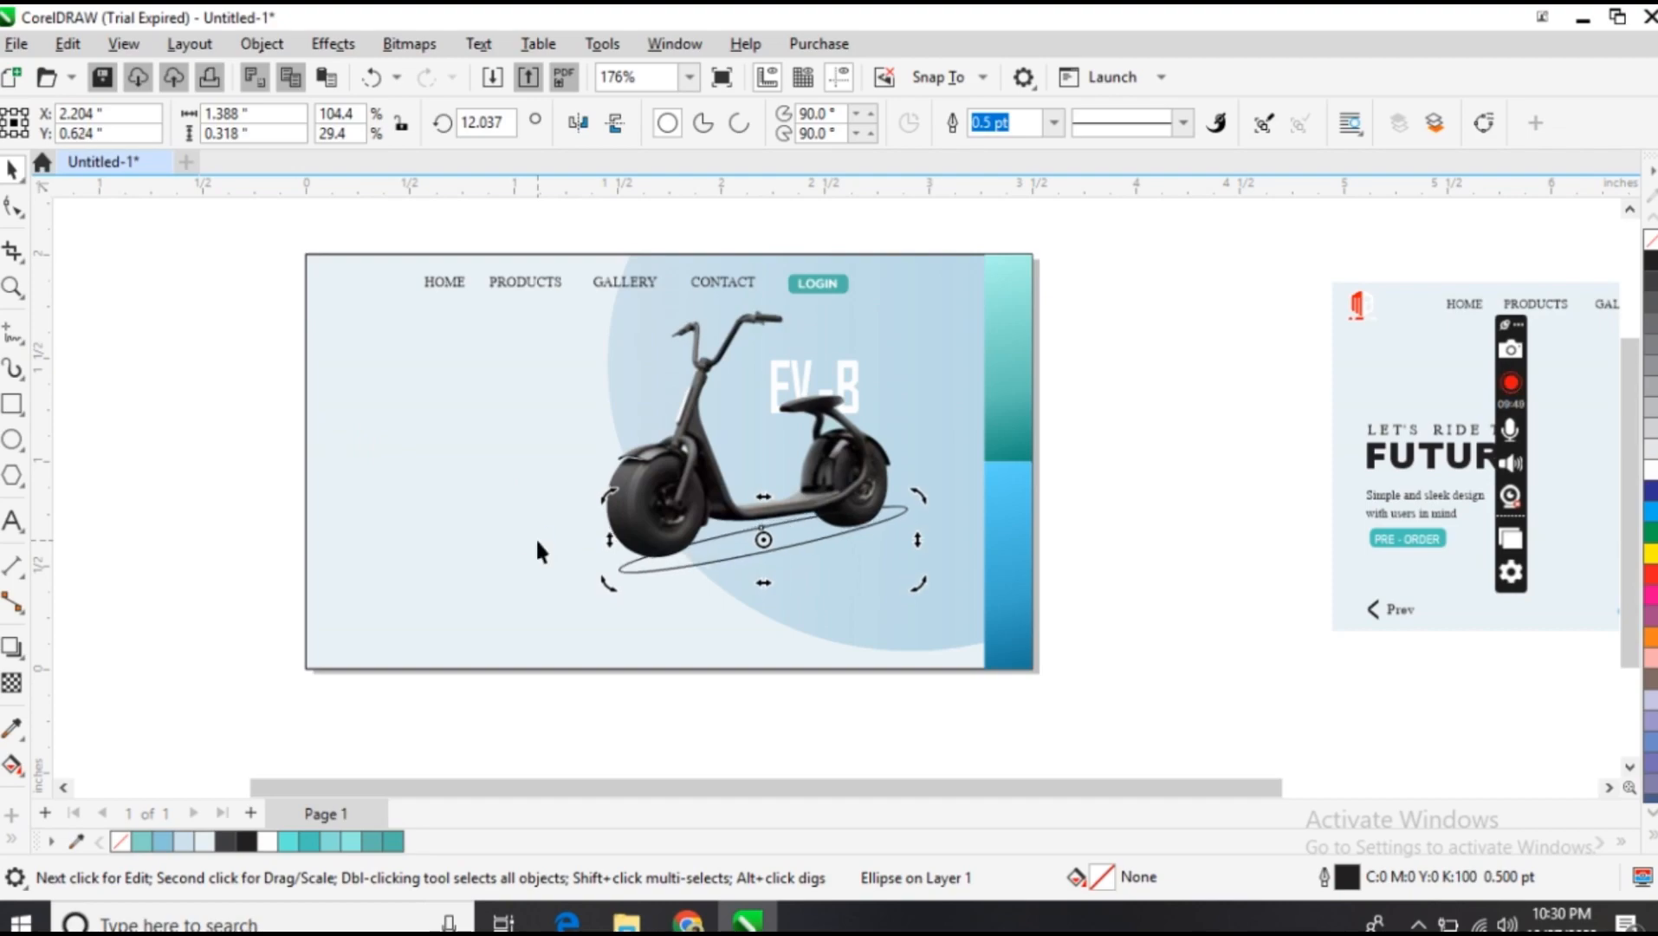
Fill the ellipse with black, without an outline, and apply a Gaussian Blur with a 12.2-pixel radius
click(1651, 263)
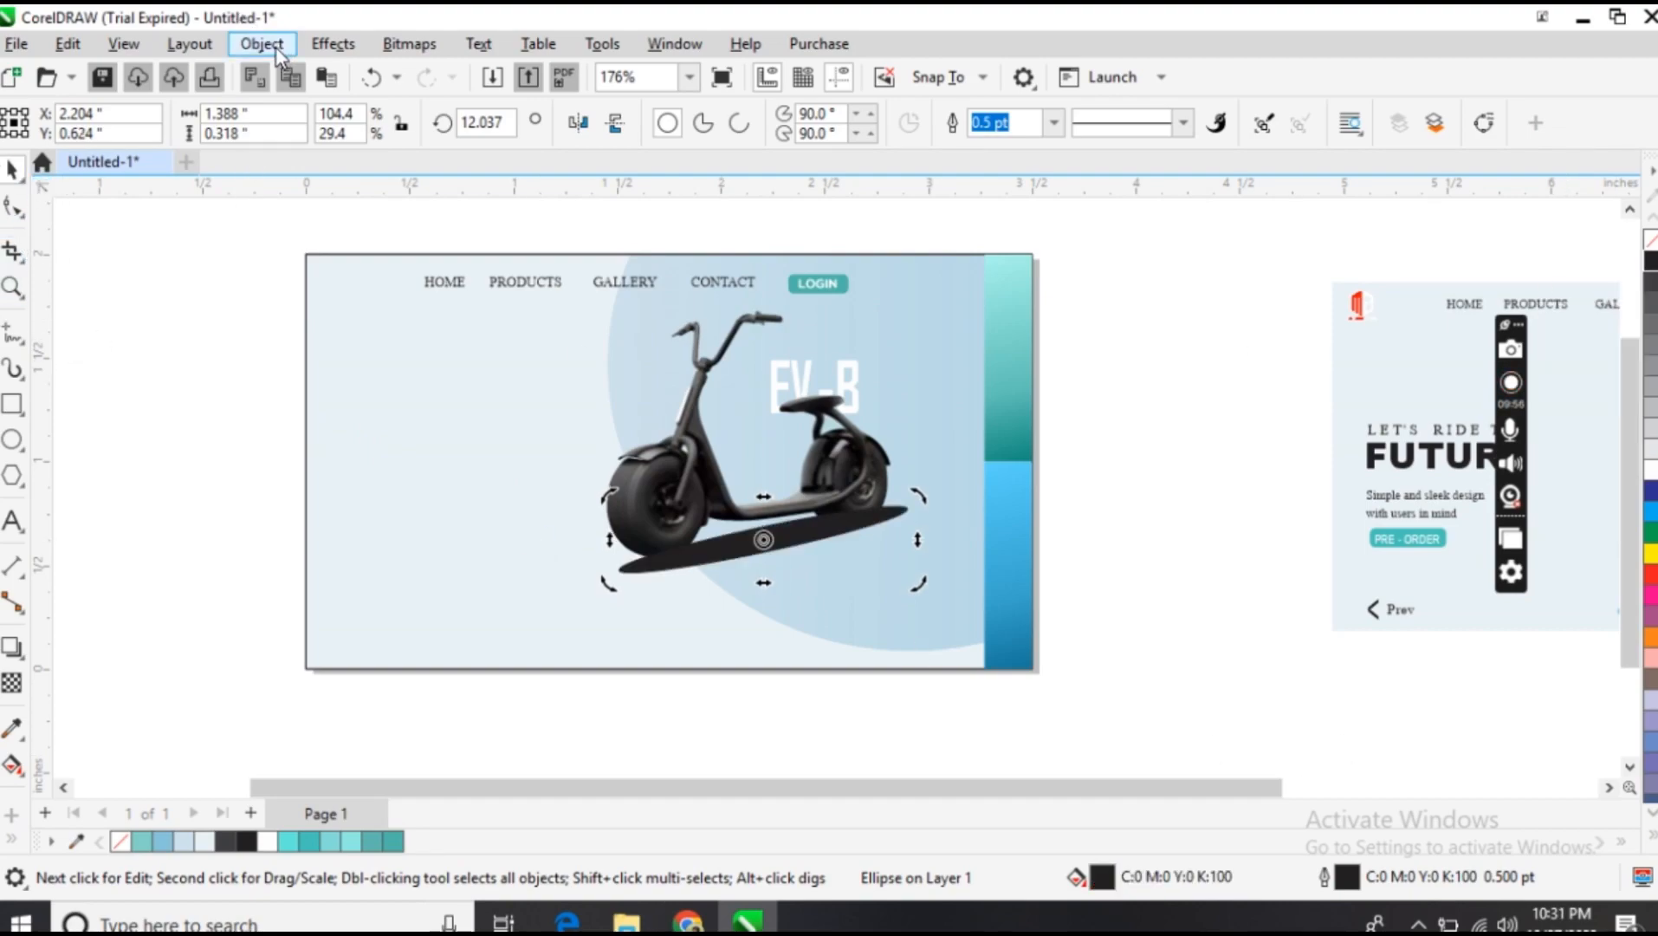
right_click(1651, 240)
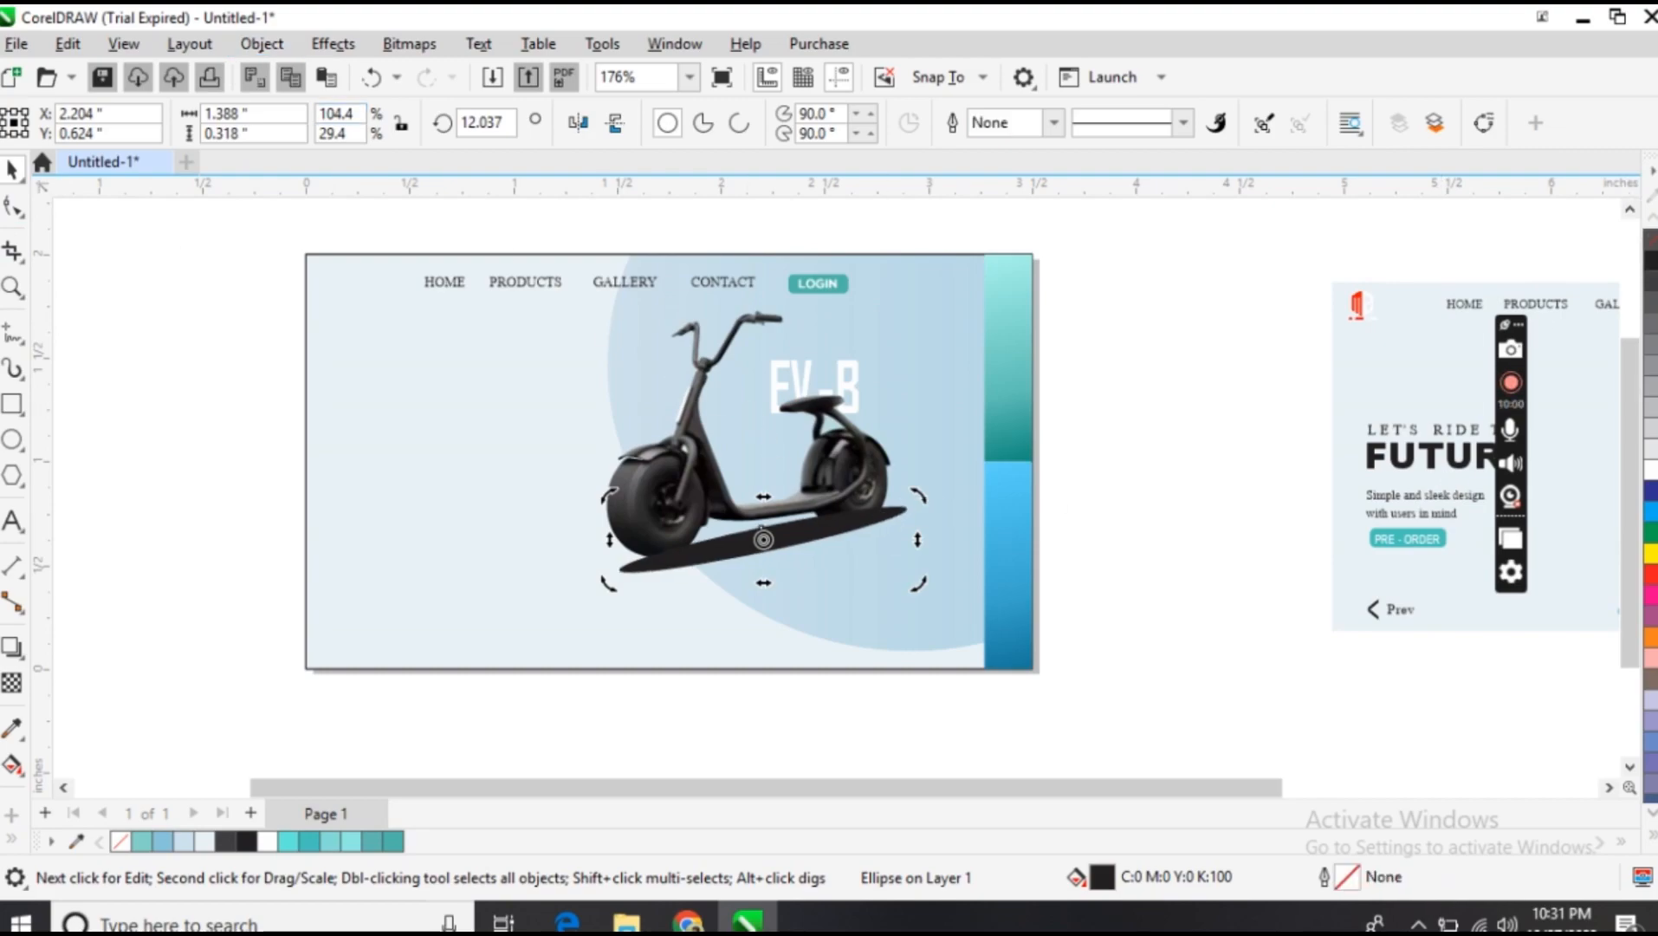
click(361, 47)
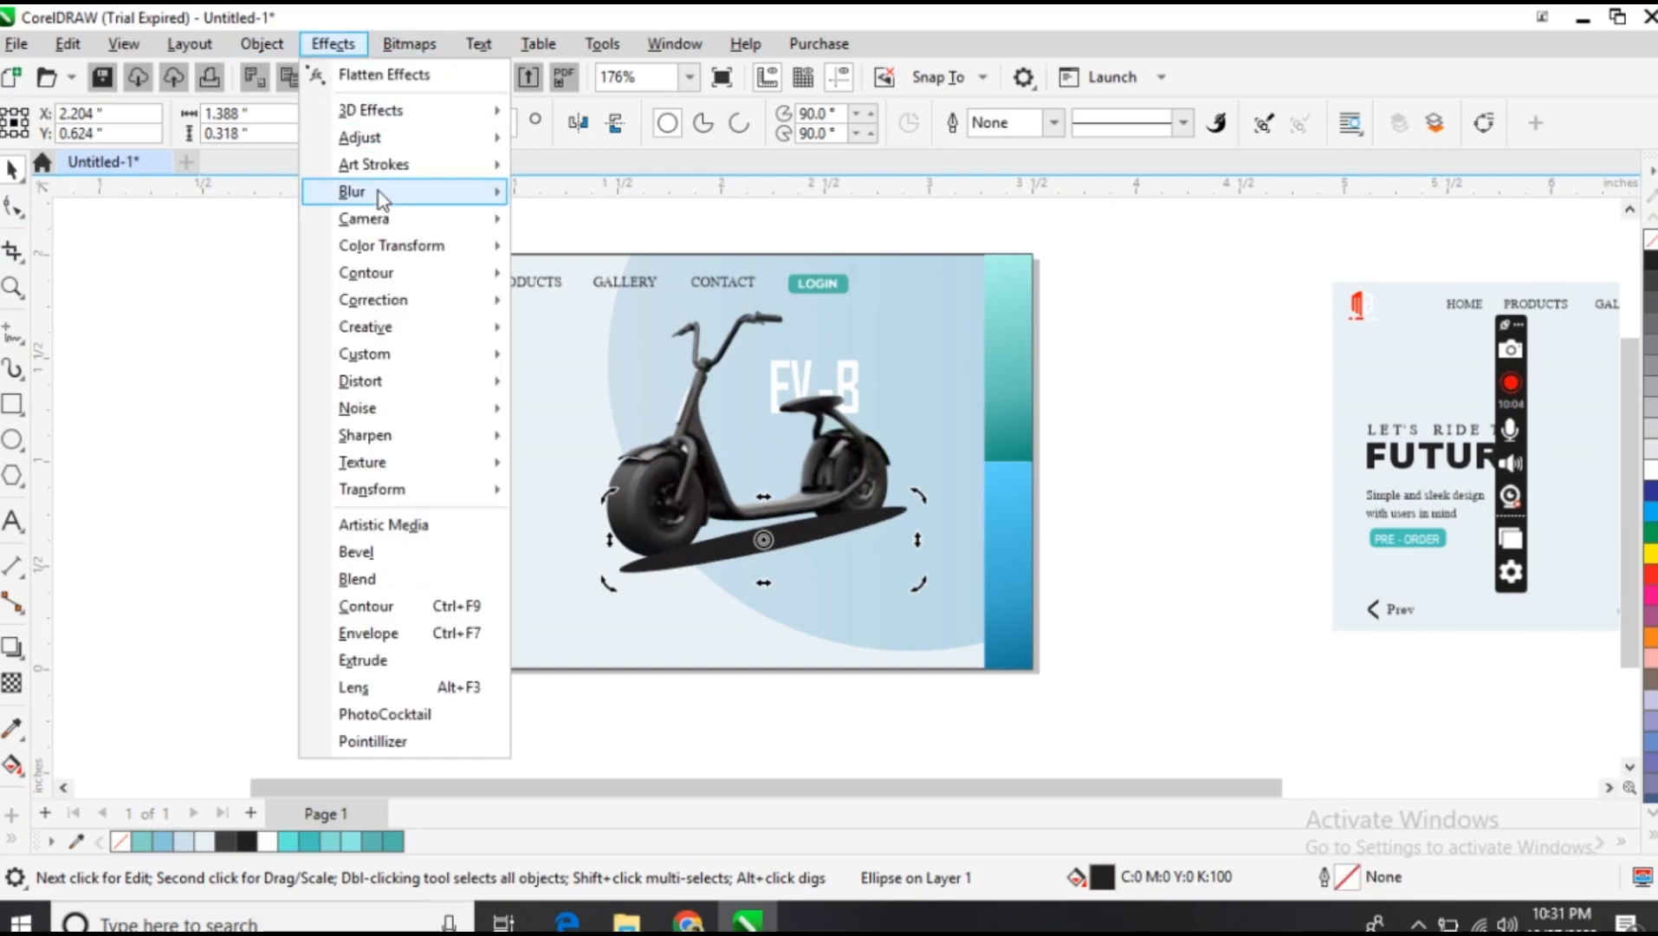
mouse_move(378, 192)
click(594, 287)
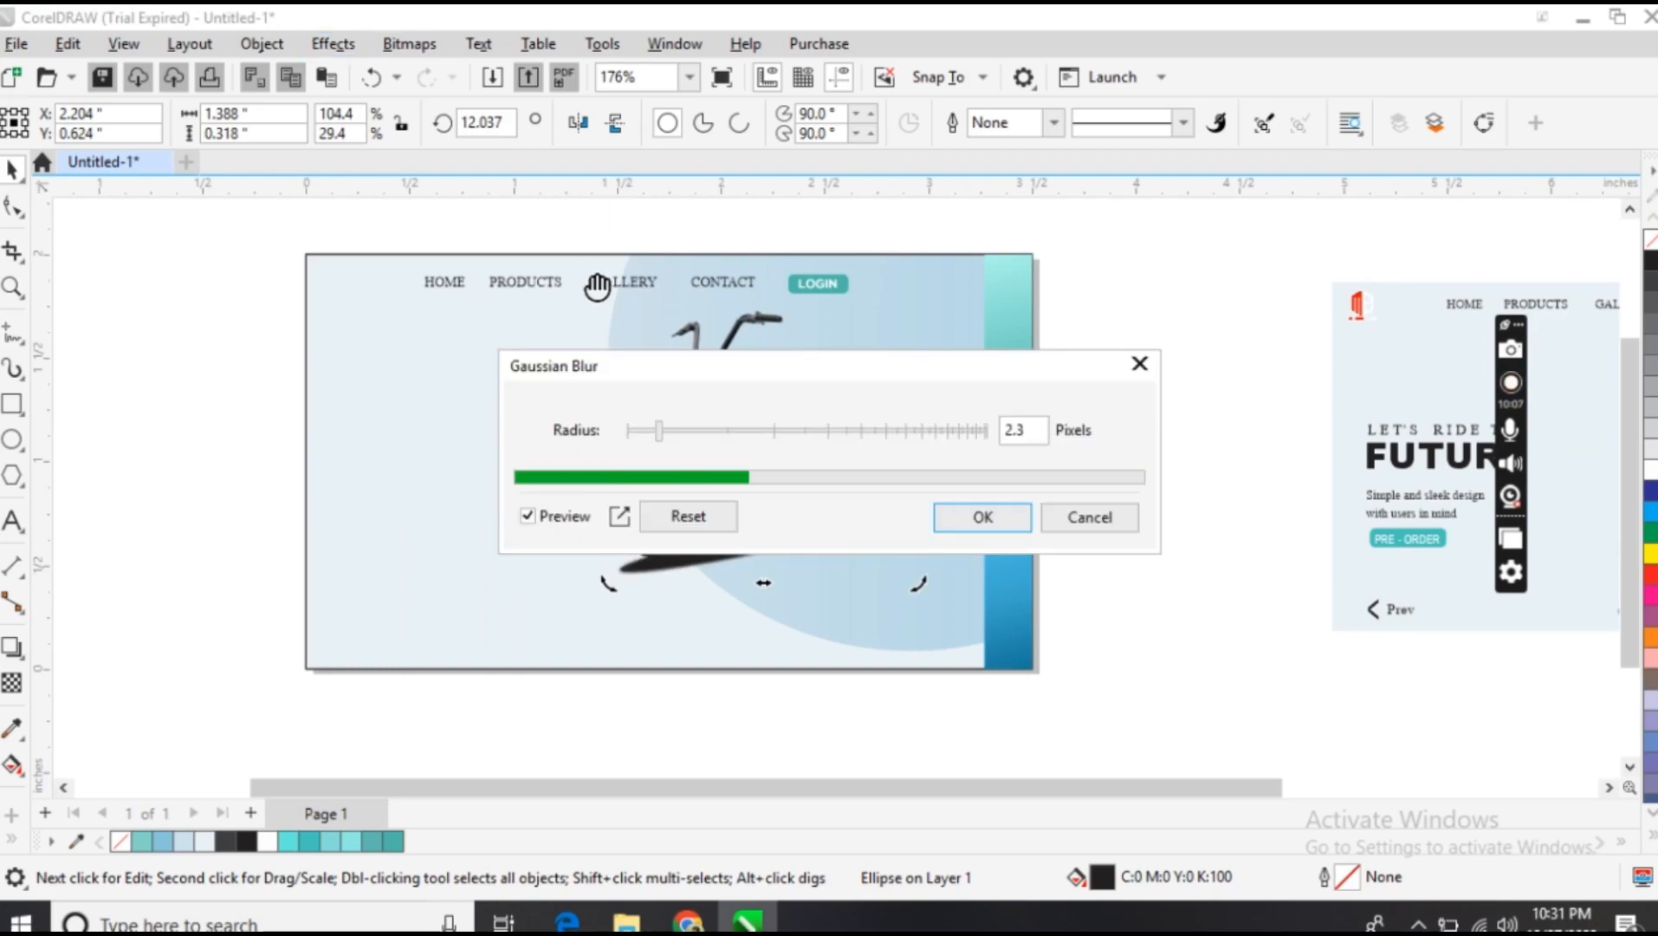
drag(751, 372, 735, 218)
click(710, 286)
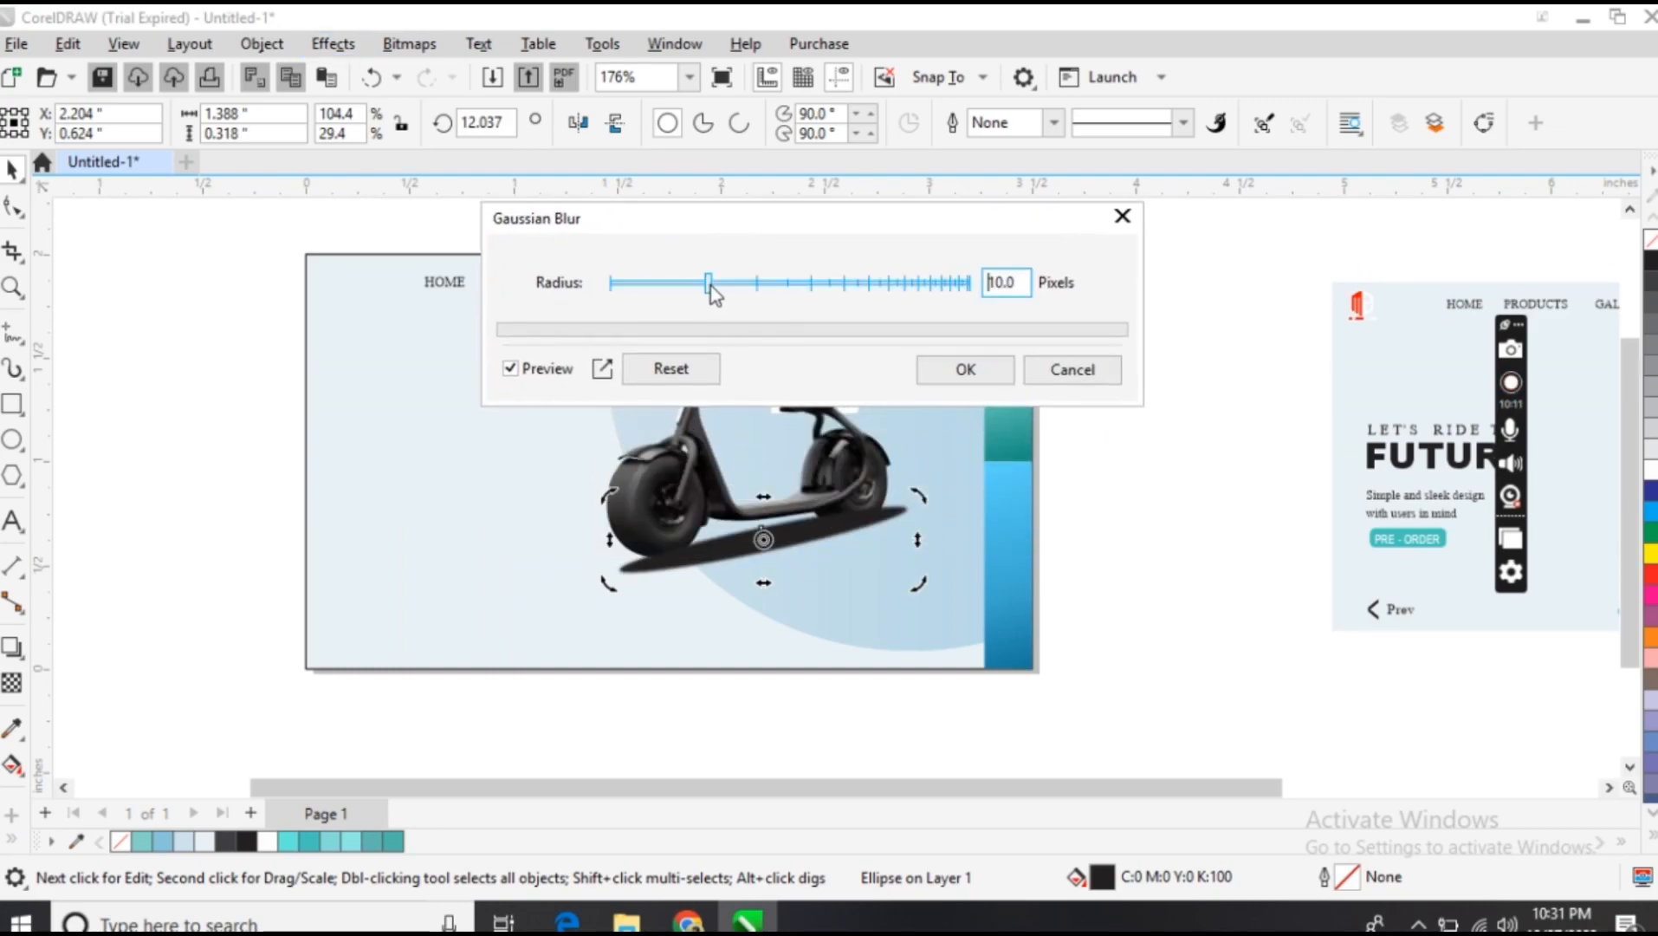
click(716, 285)
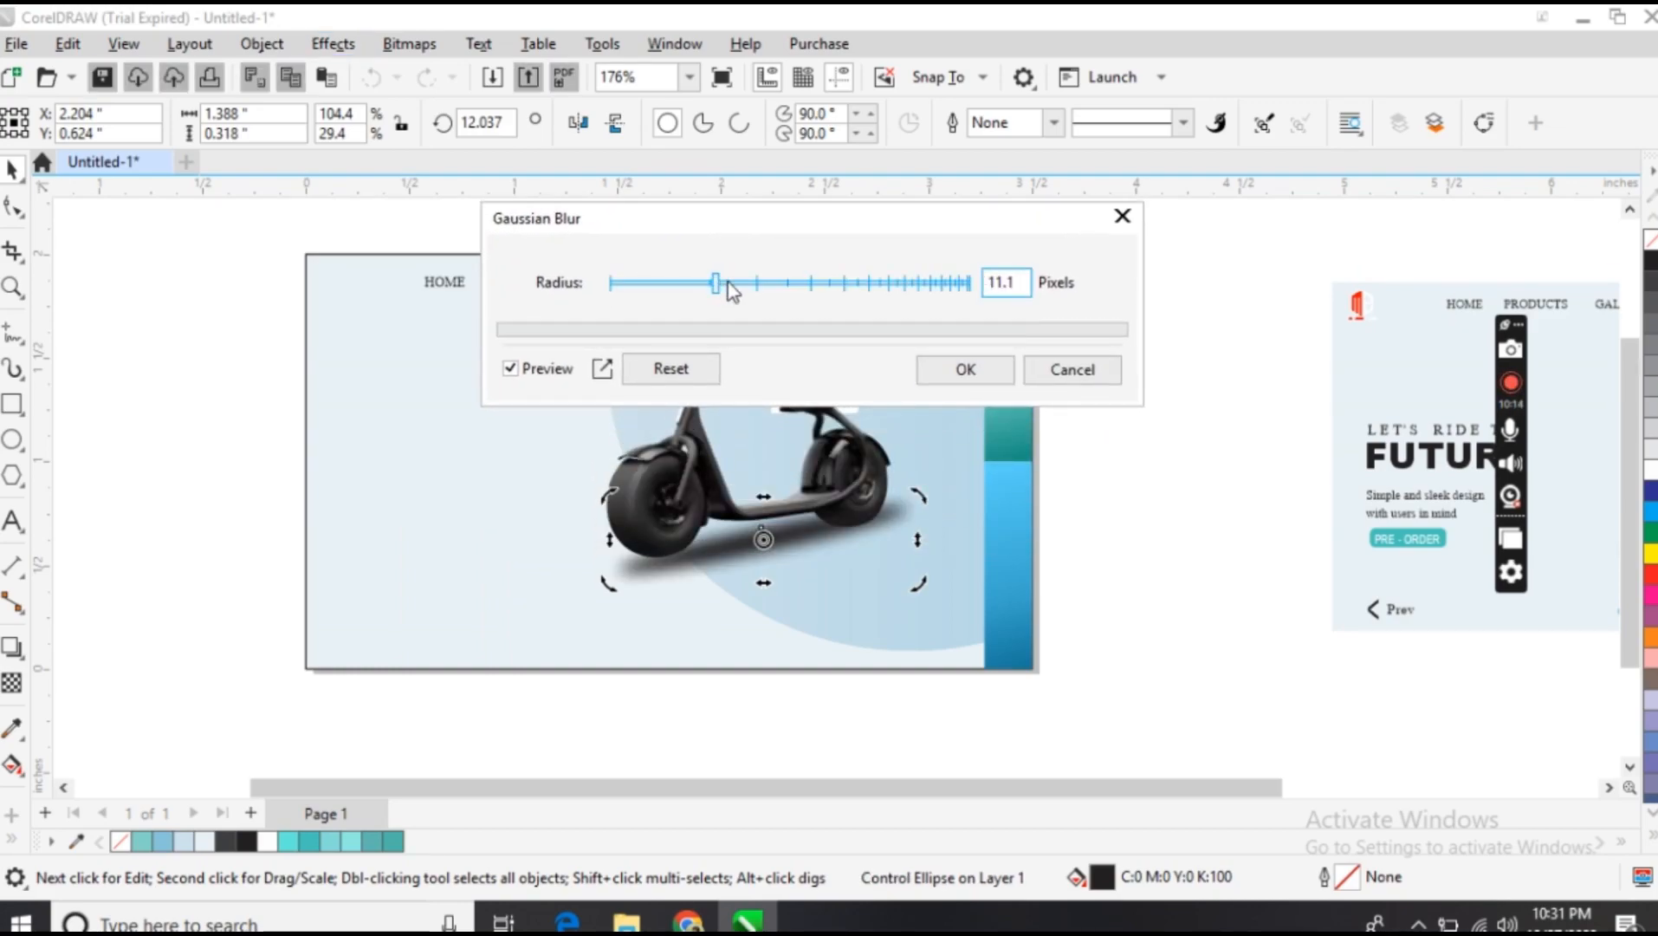
click(723, 284)
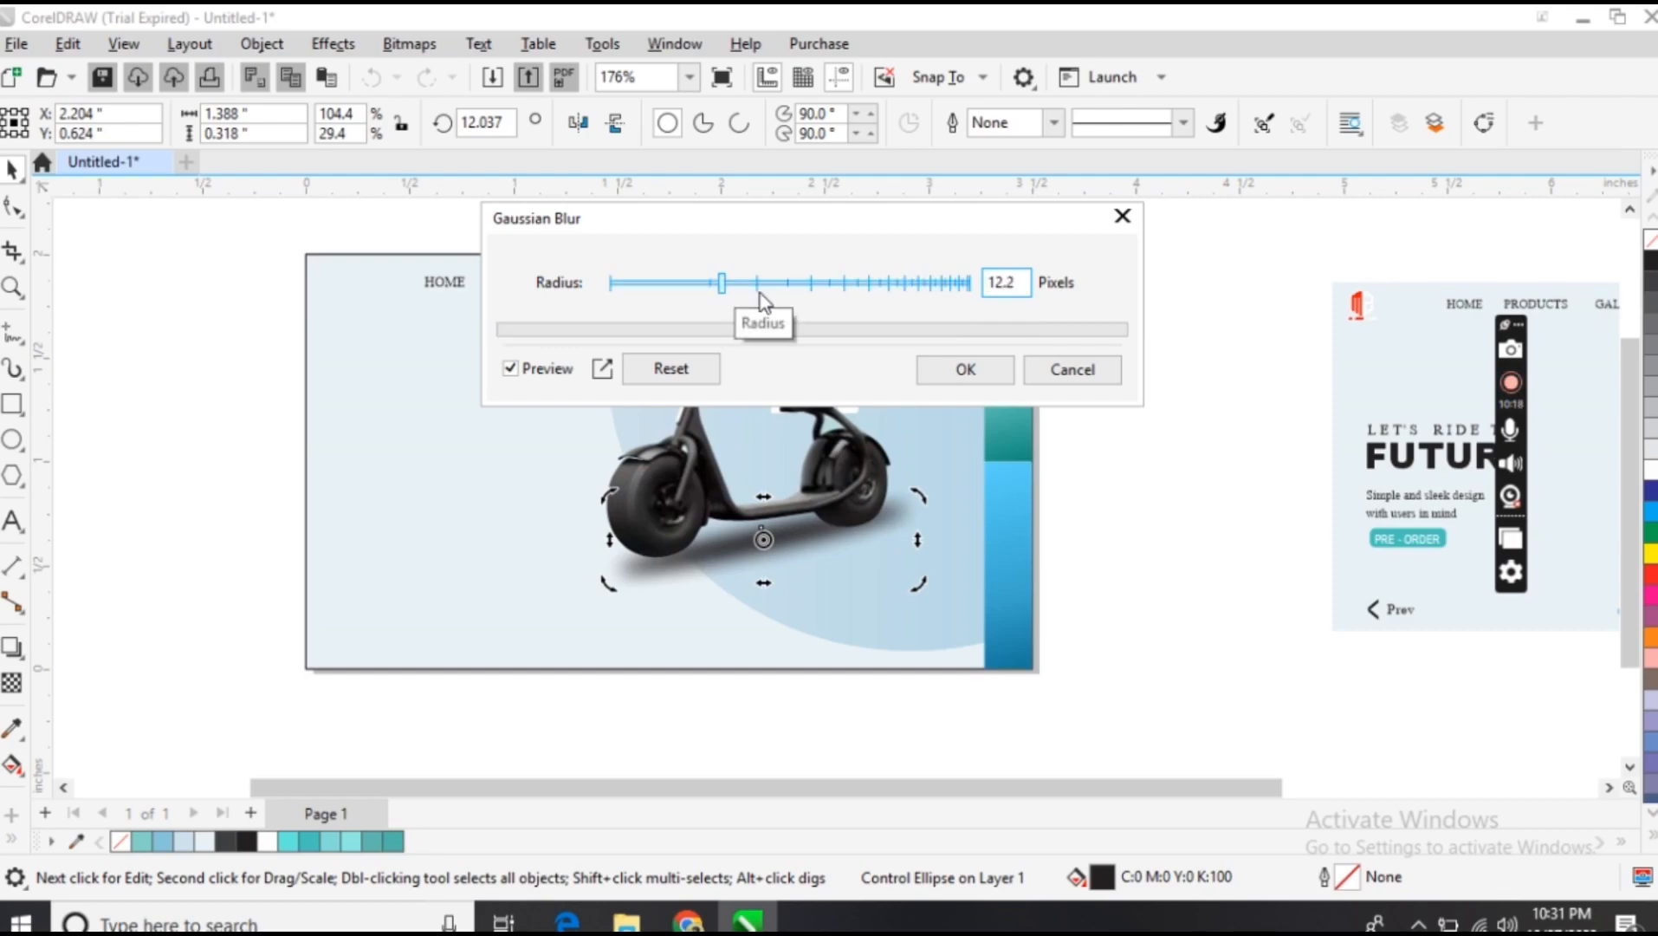
click(977, 374)
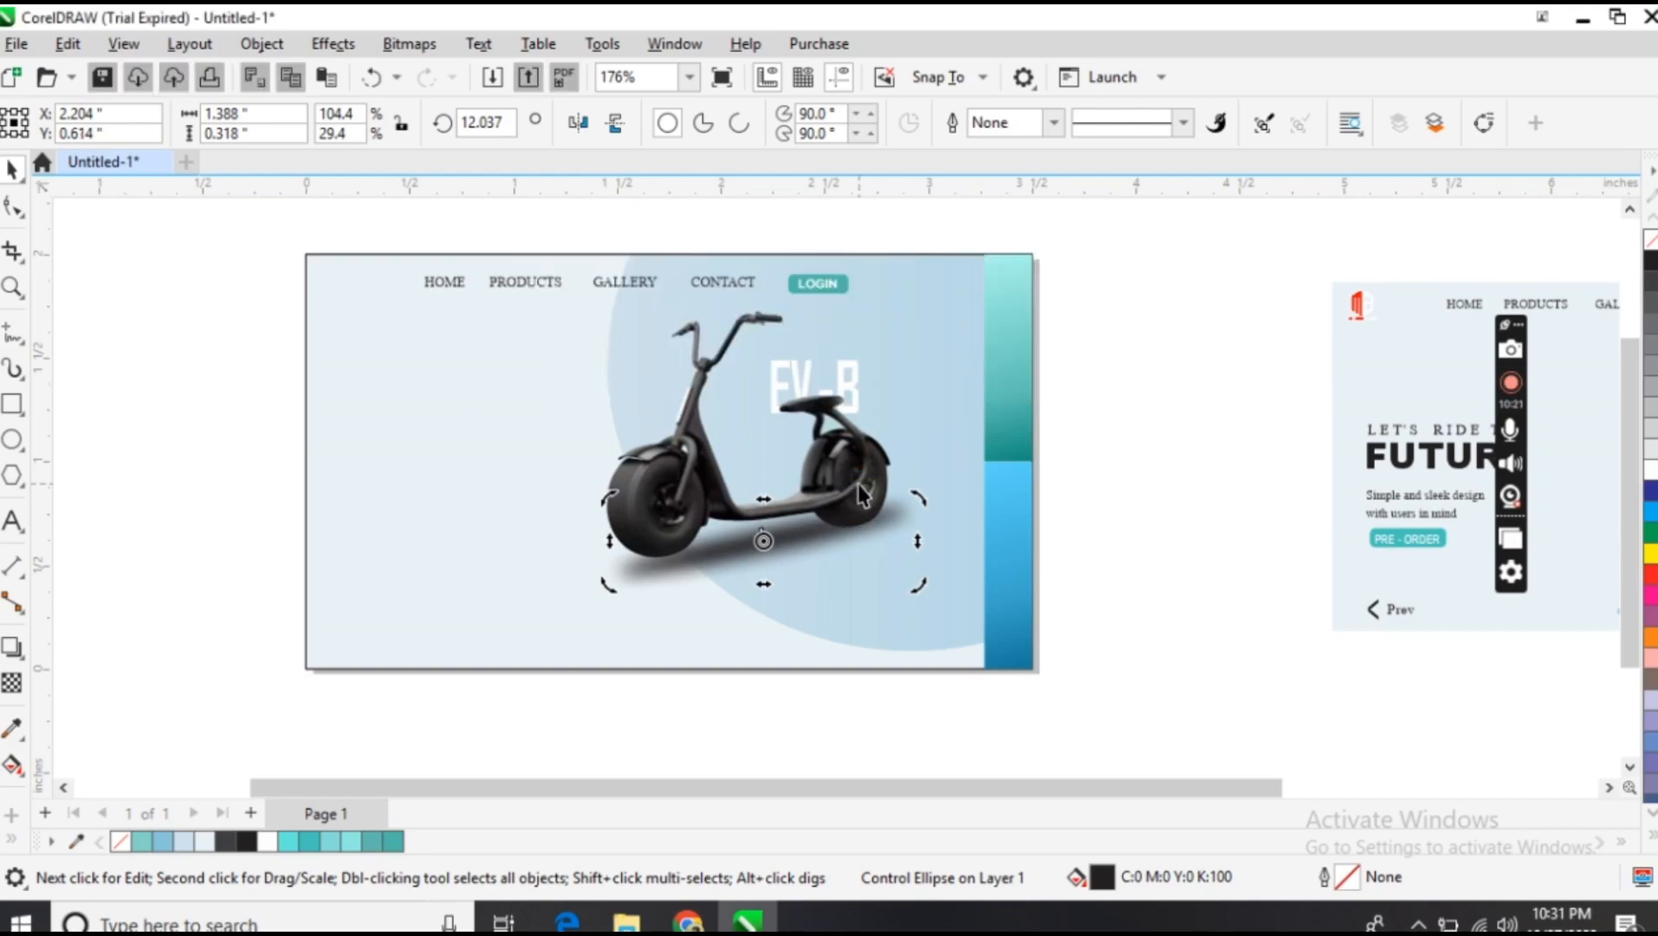
Shift the blurred shadow slightly under the scooter and reduce its tilt to about 8.9°
key(Left)
key(Left)
key(Up)
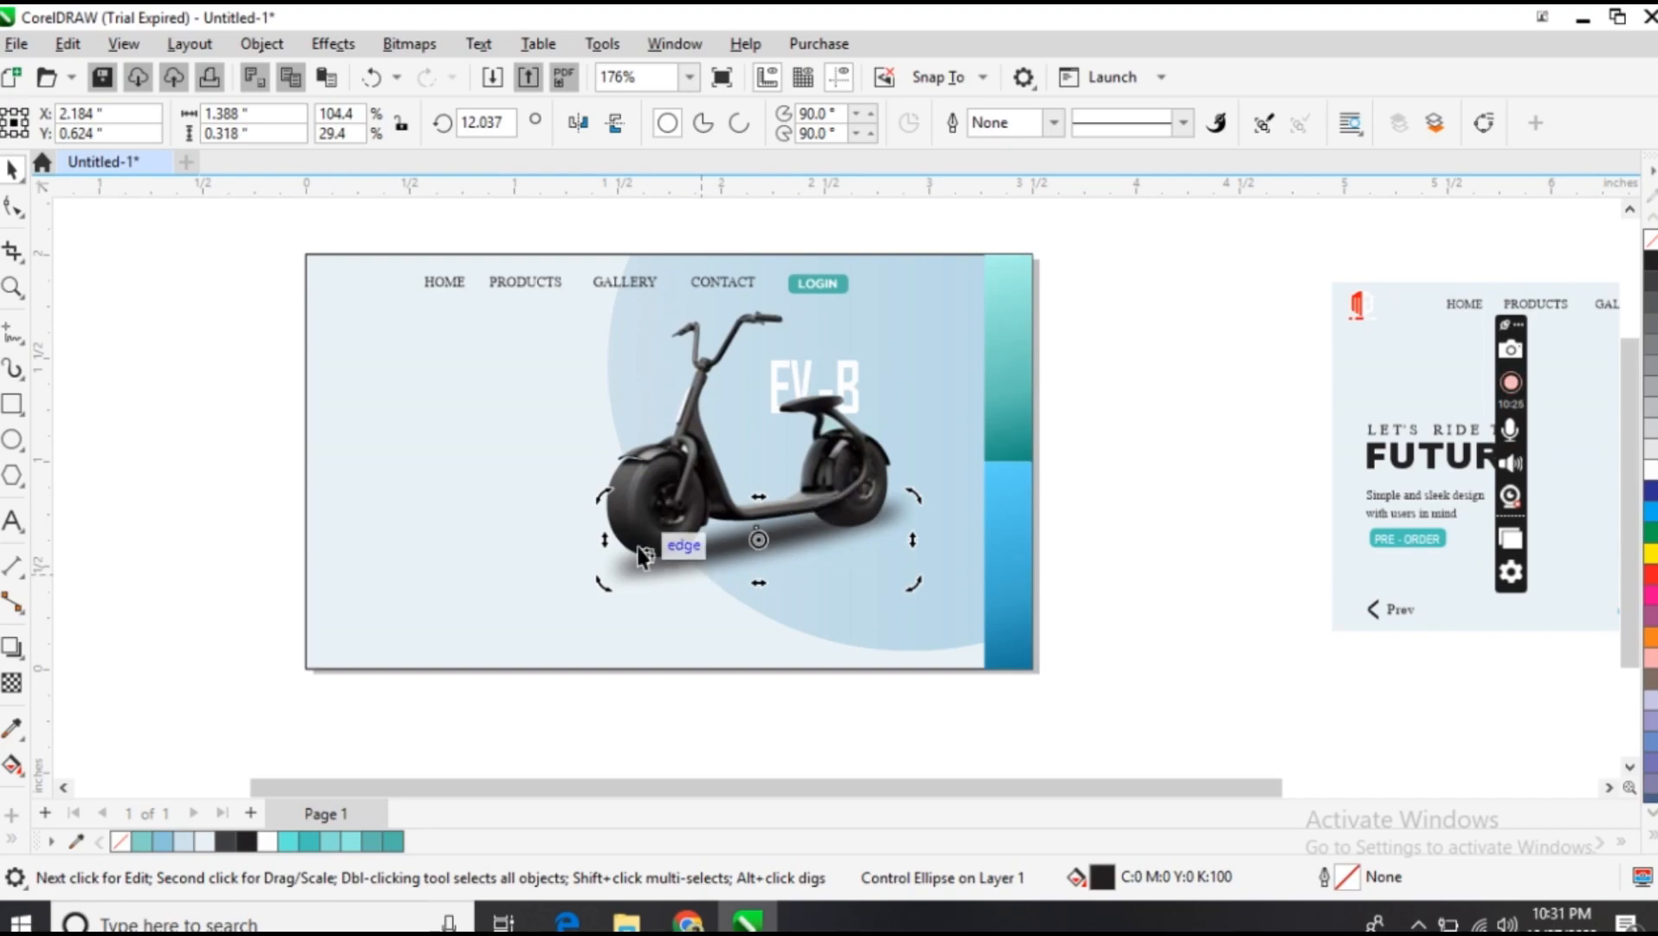
drag(604, 498, 611, 503)
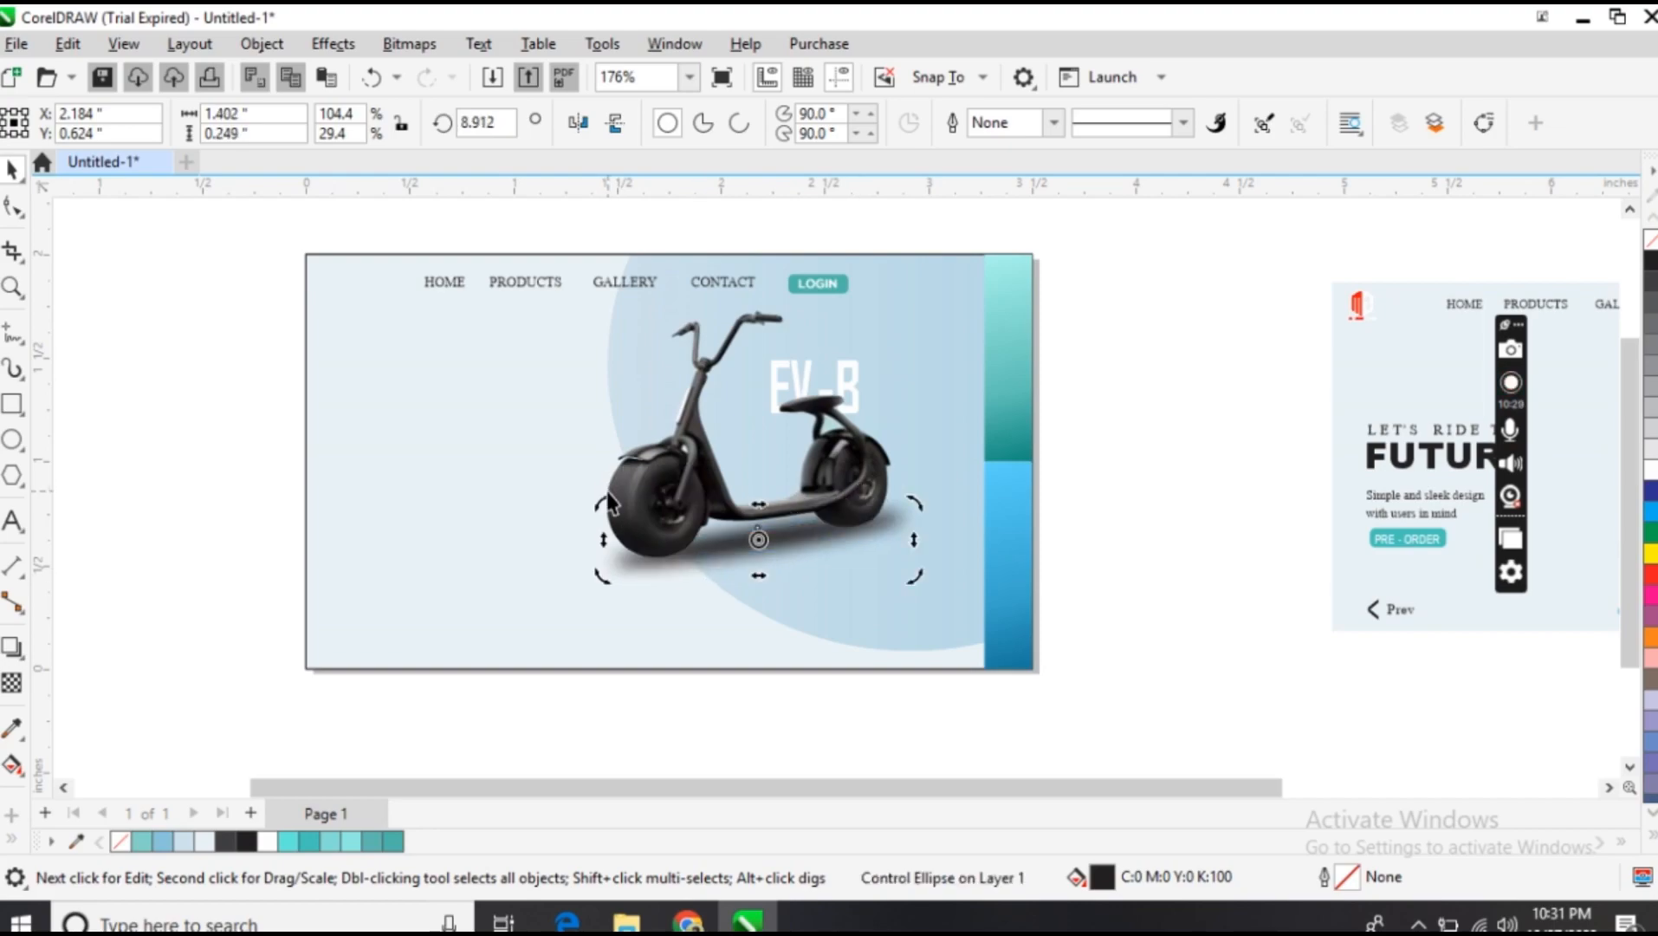
key(Right)
key(Down)
click(138, 415)
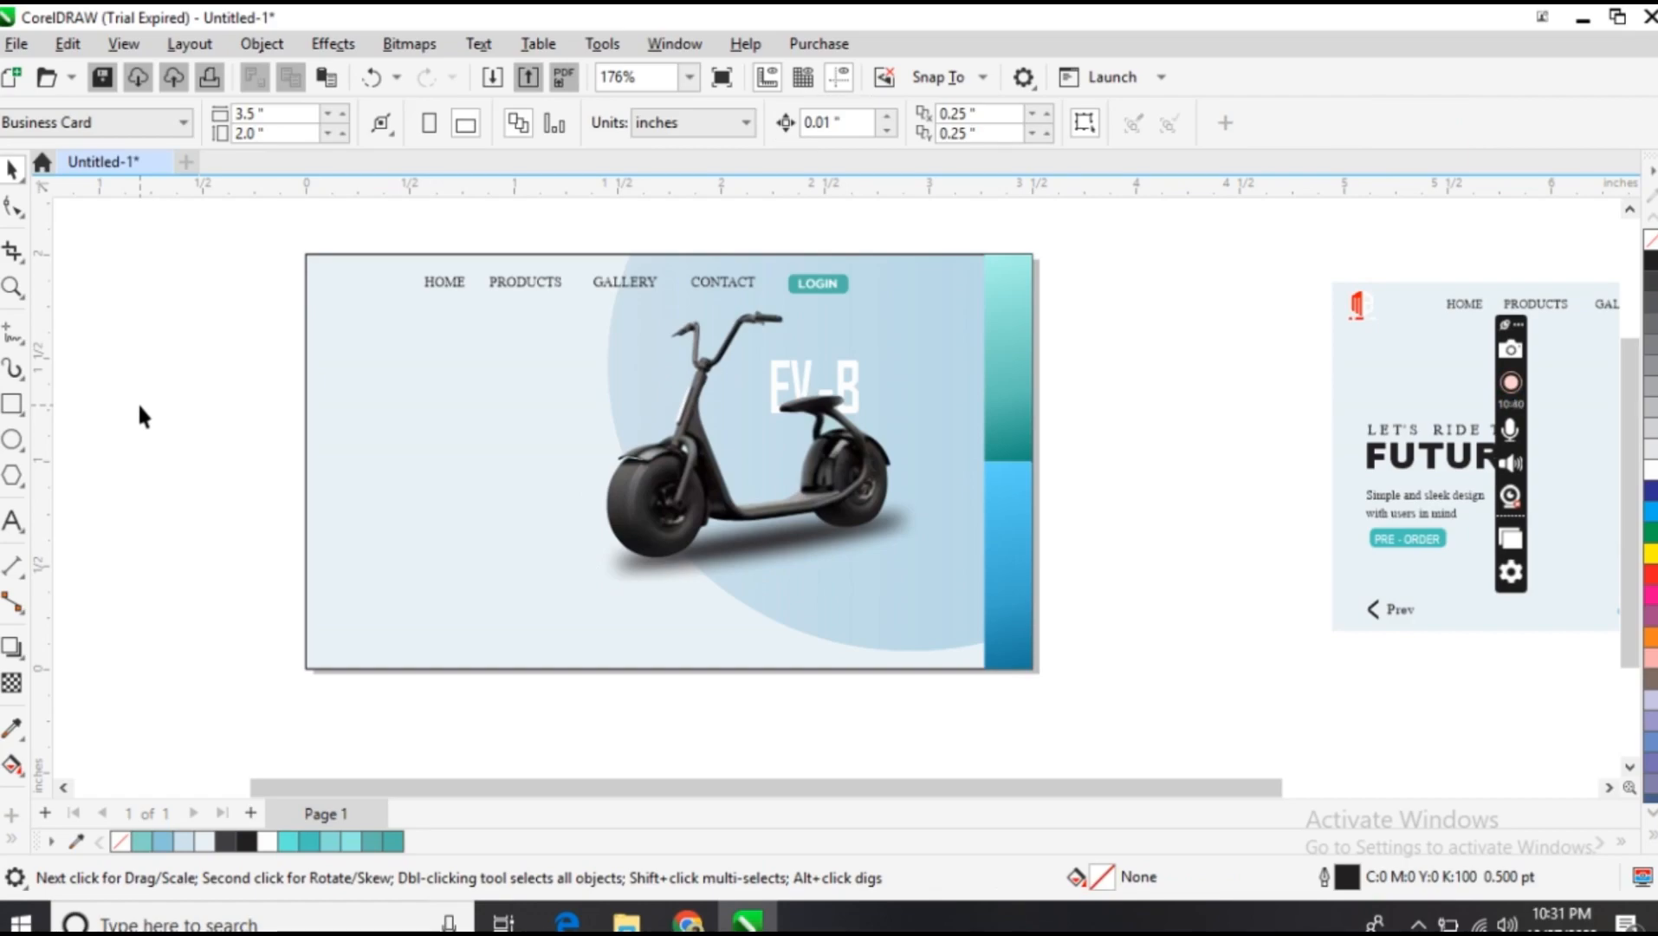
Copy the LET'S RIDE THE and FUTURE texts from the reference design onto the card's left side, left of the scooter
click(1405, 474)
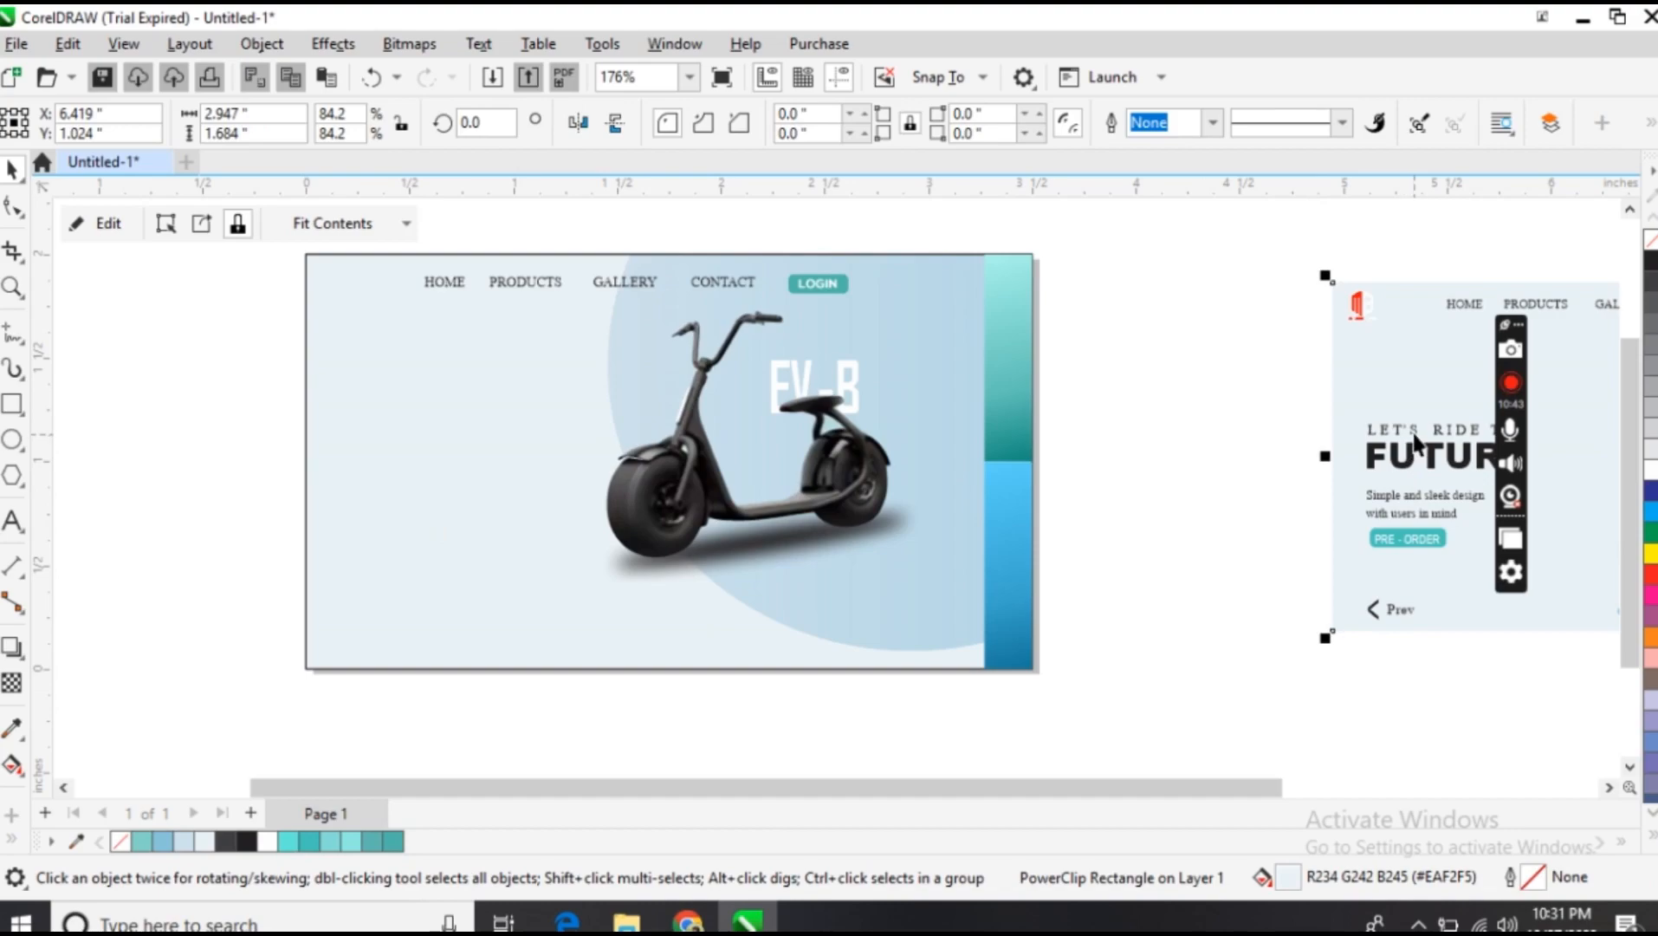
ctrl+click(1425, 433)
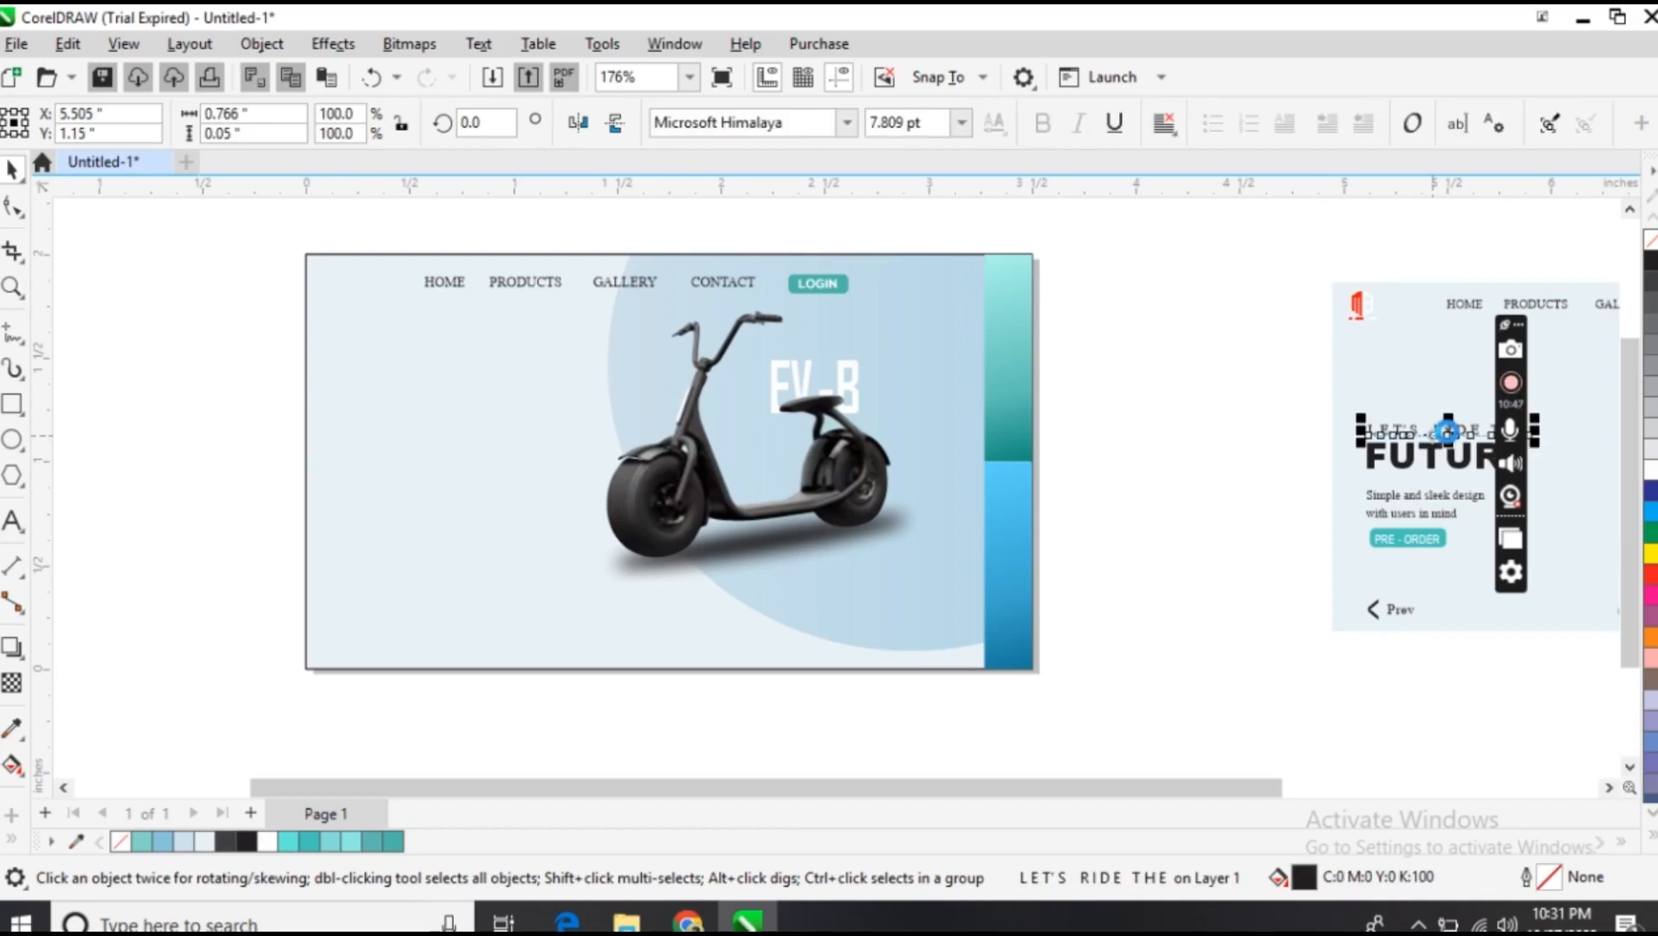
drag(1410, 435, 395, 436)
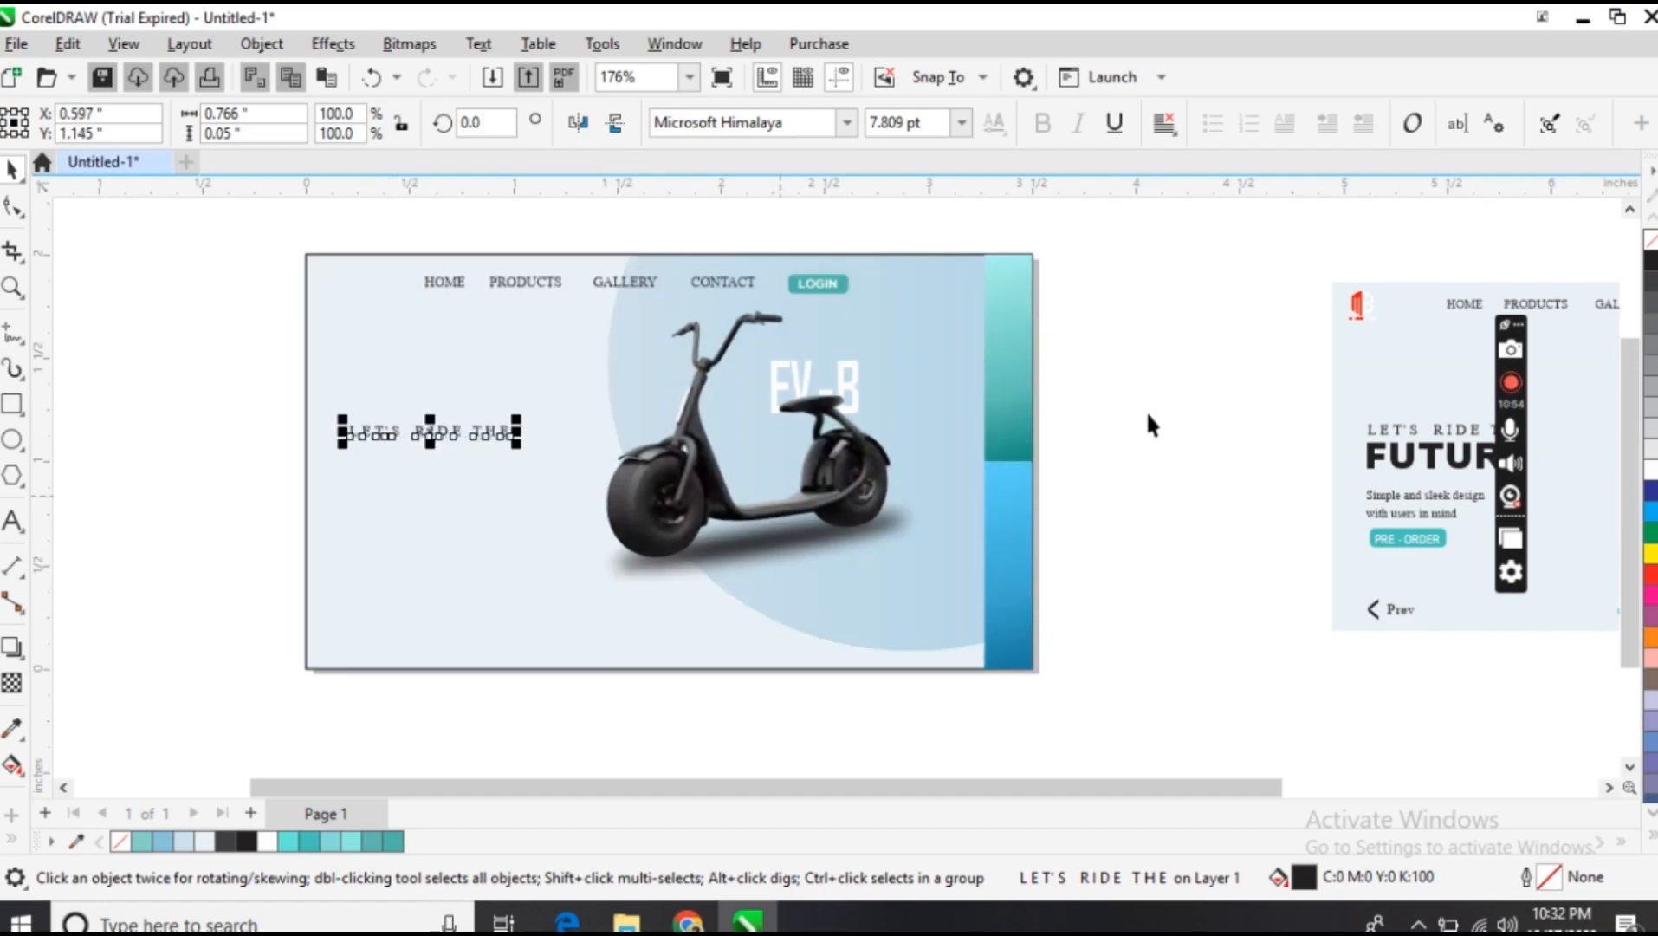
click(1409, 472)
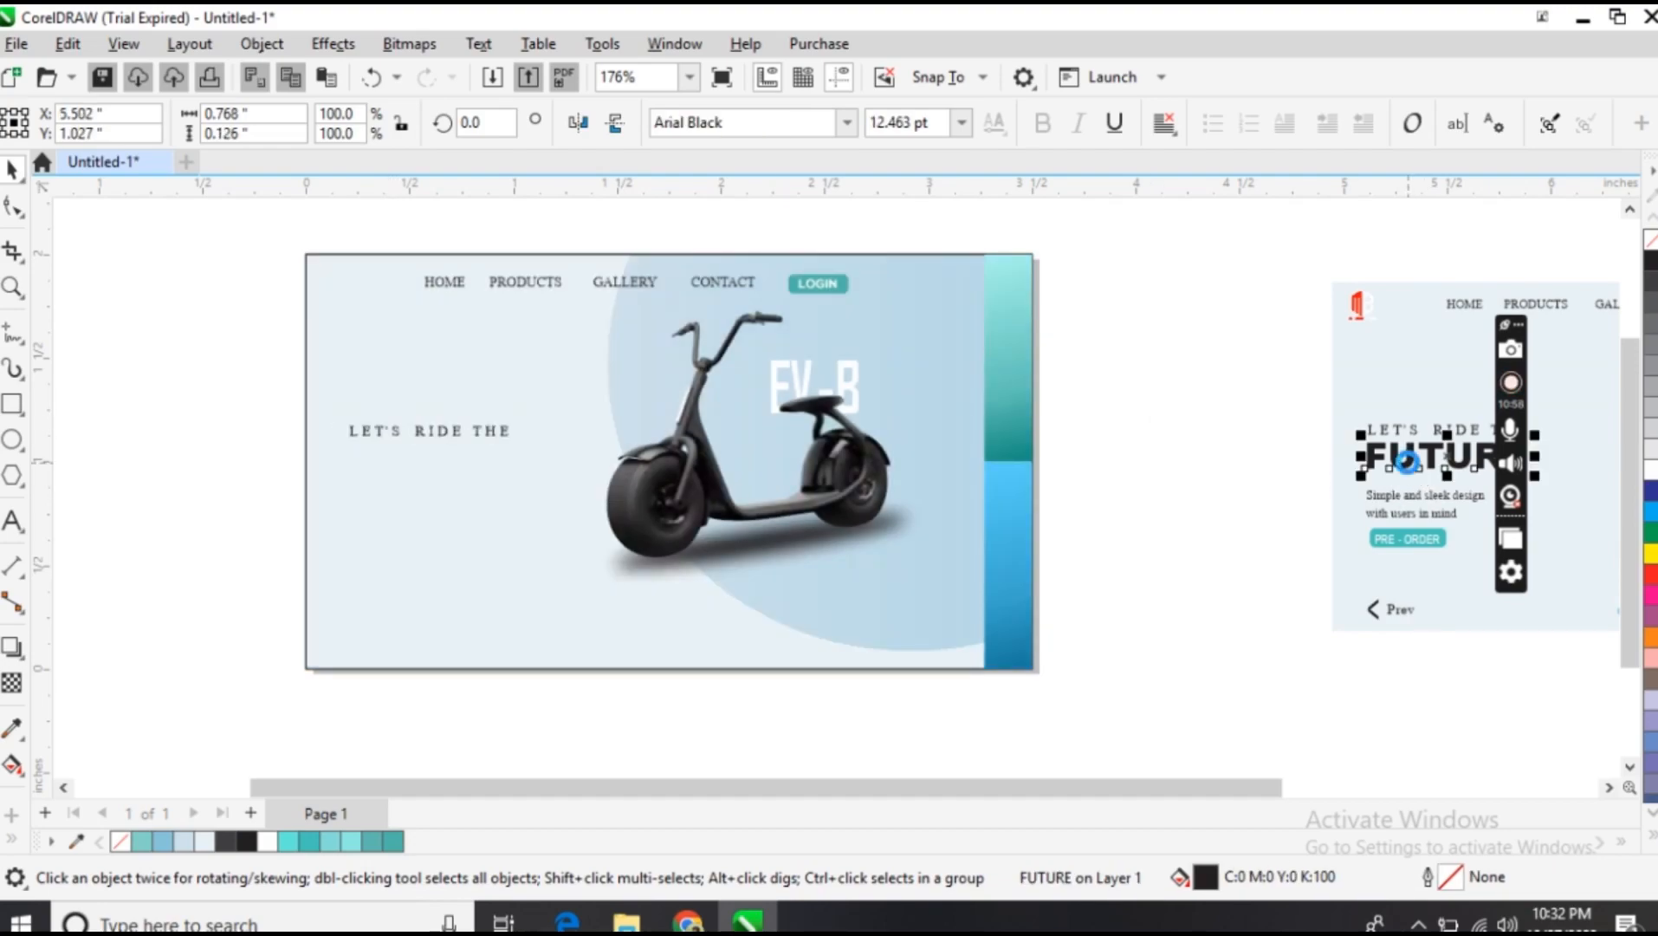
drag(1410, 468, 396, 470)
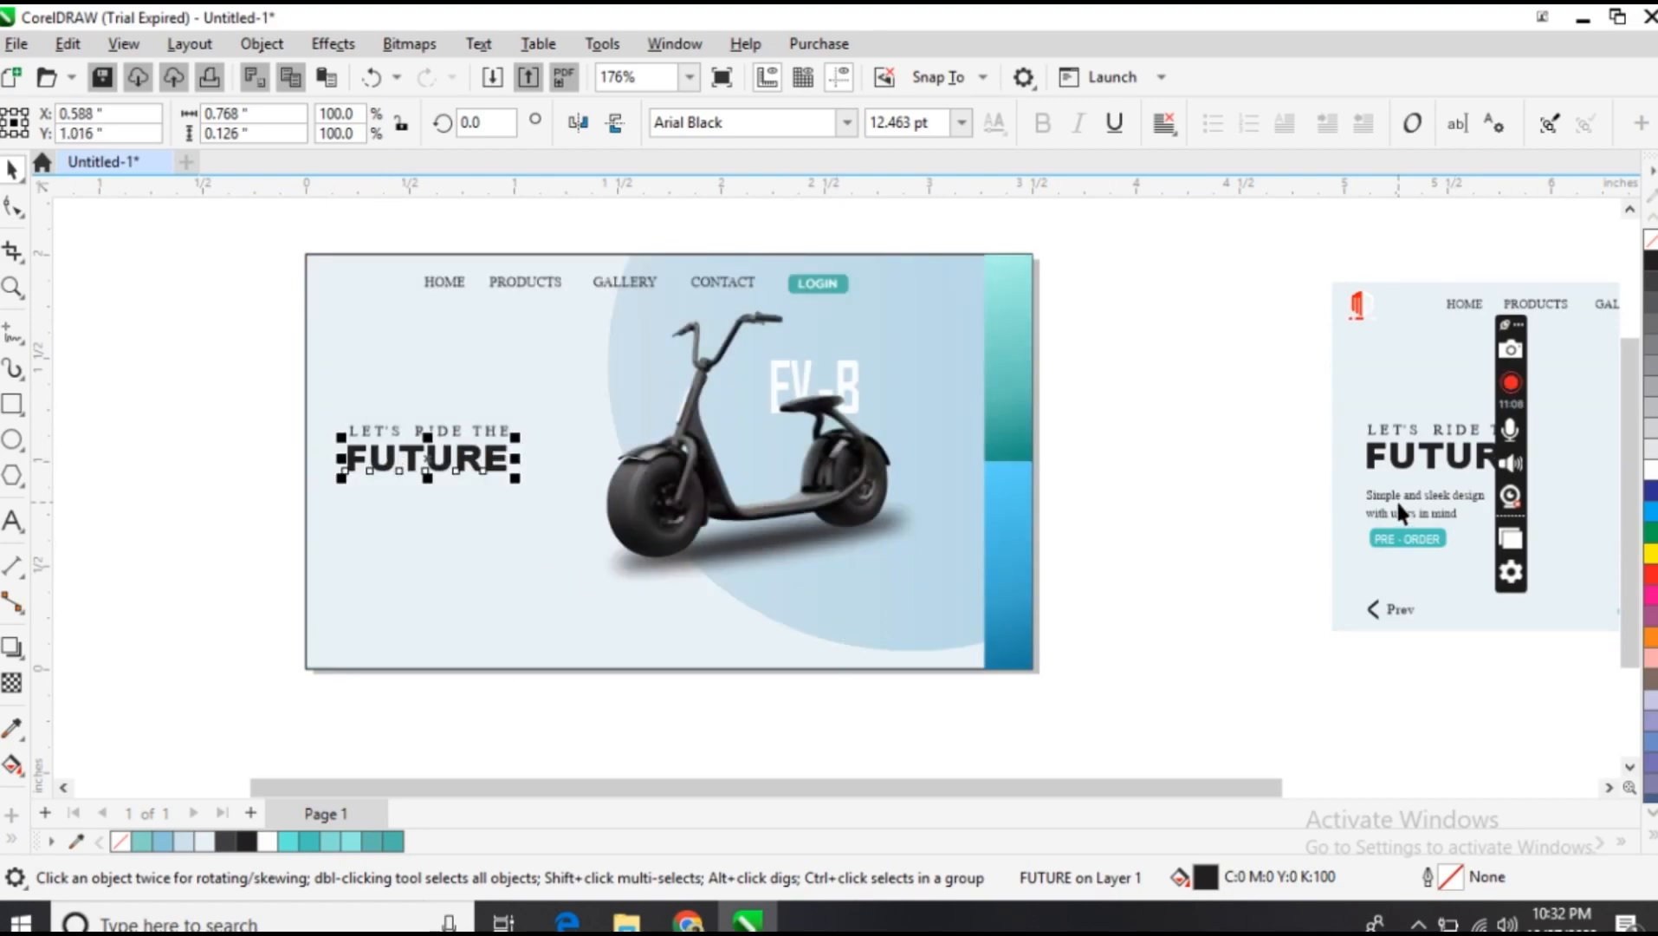
Copy the "Simple and sleek design with users in mind" text from the reference design to just below FUTURE
click(1394, 499)
drag(1394, 499, 407, 496)
click(270, 493)
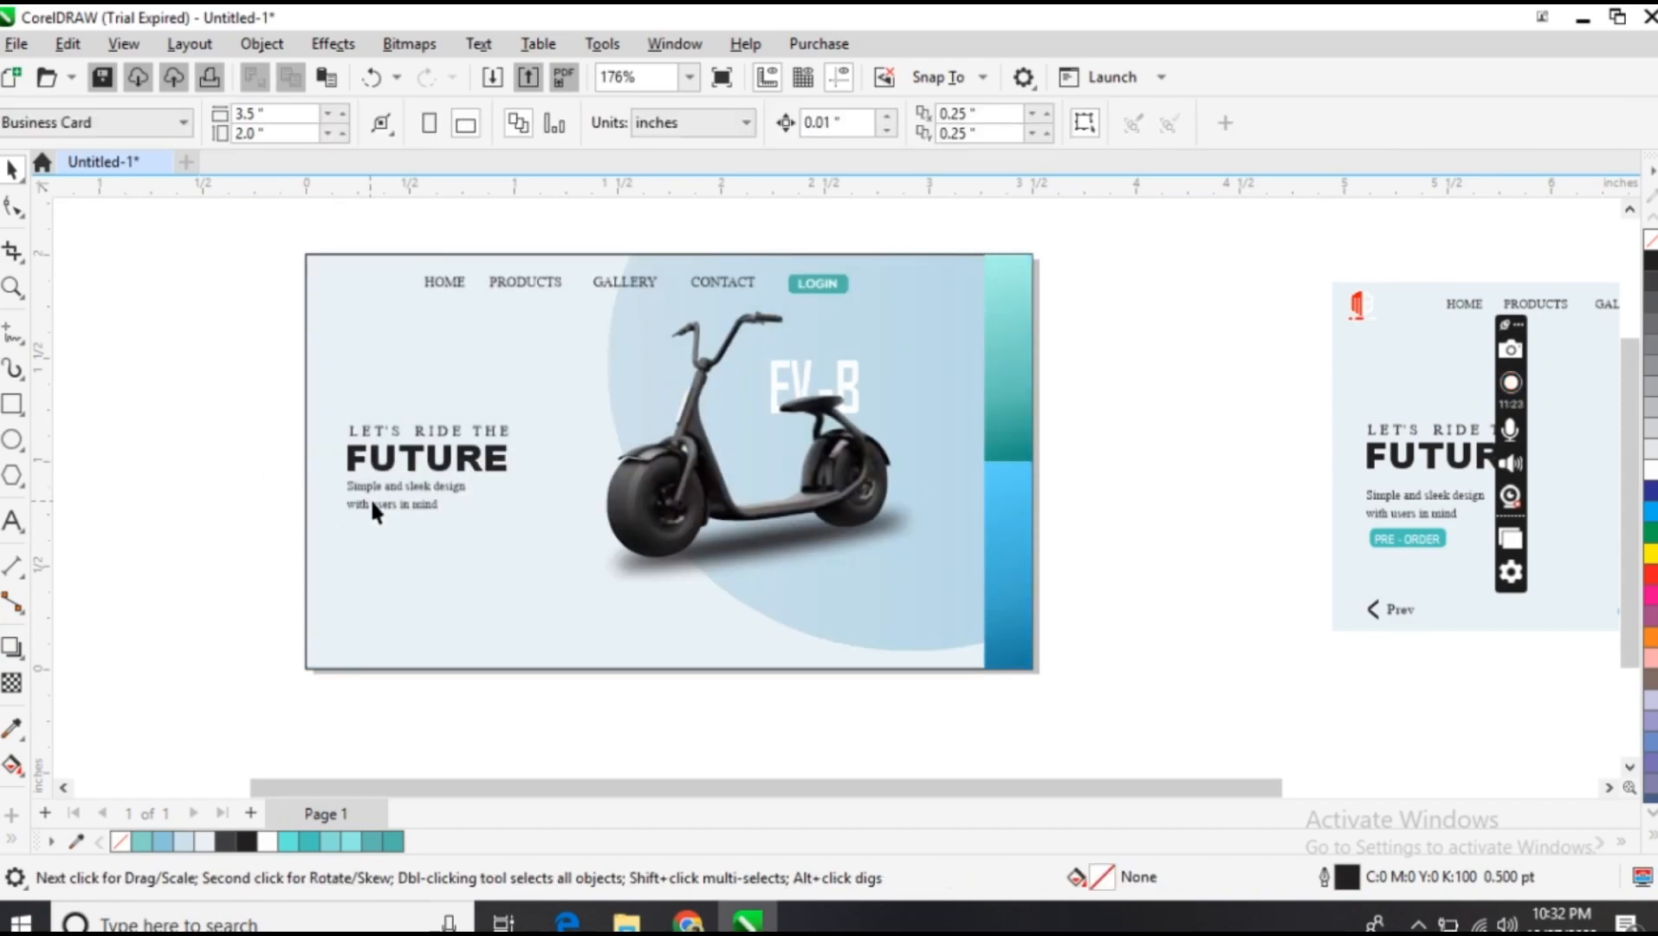
Nudge the tagline below FUTURE down to about Y 0.756 inches
click(378, 488)
key(Down)
key(Down)
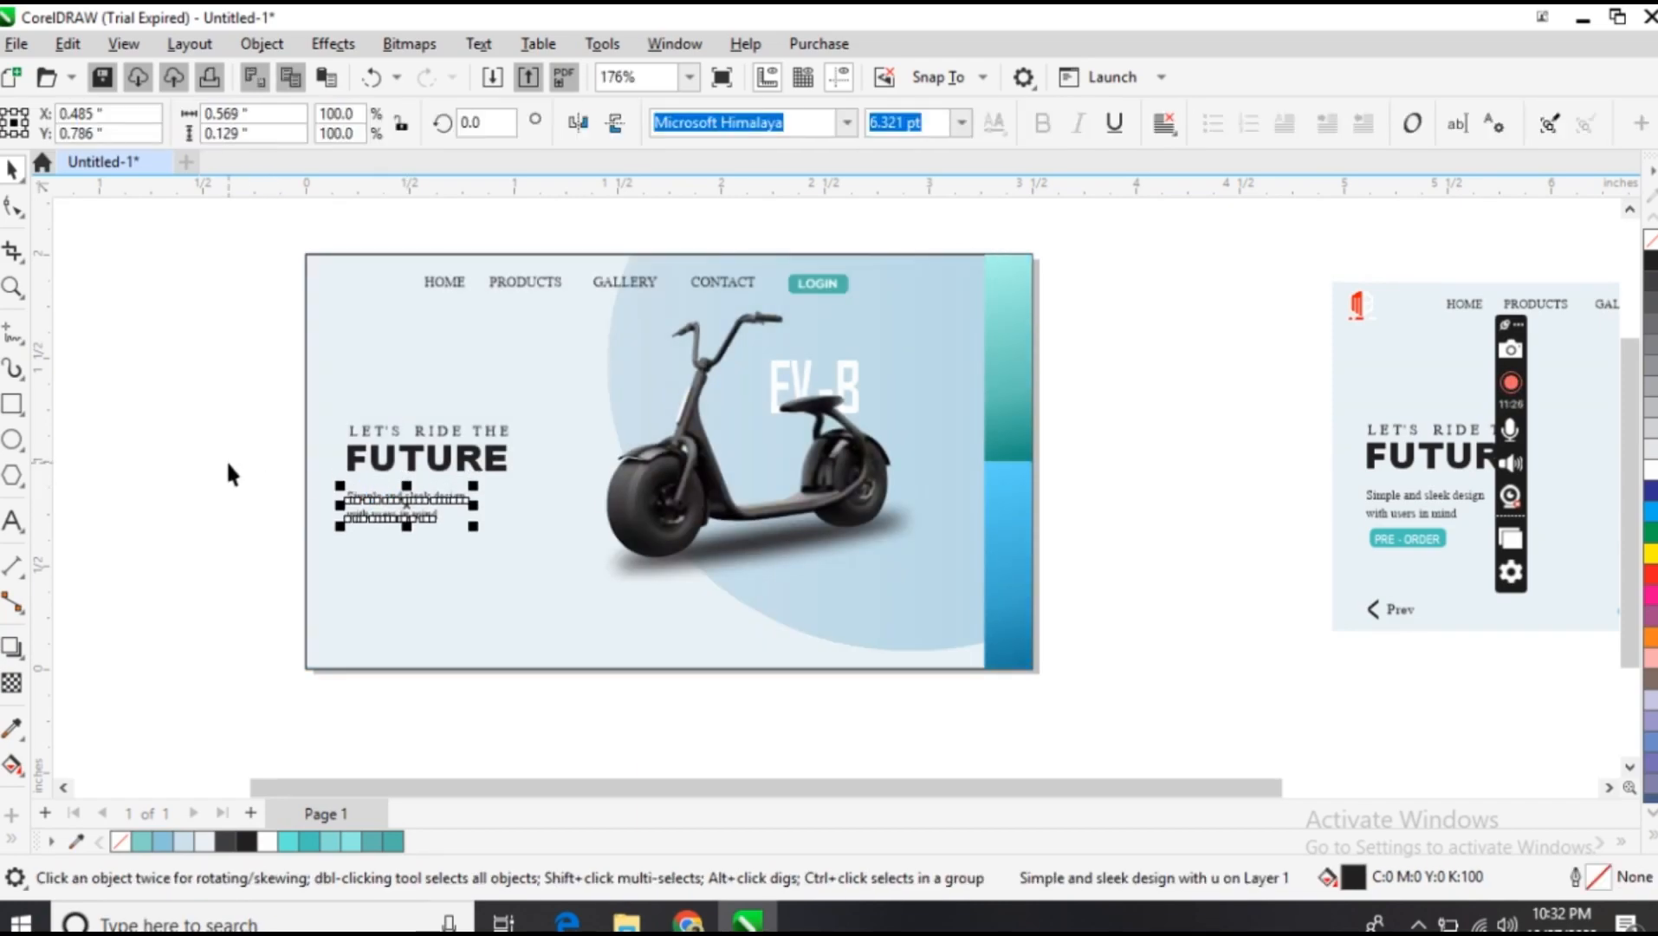
click(228, 466)
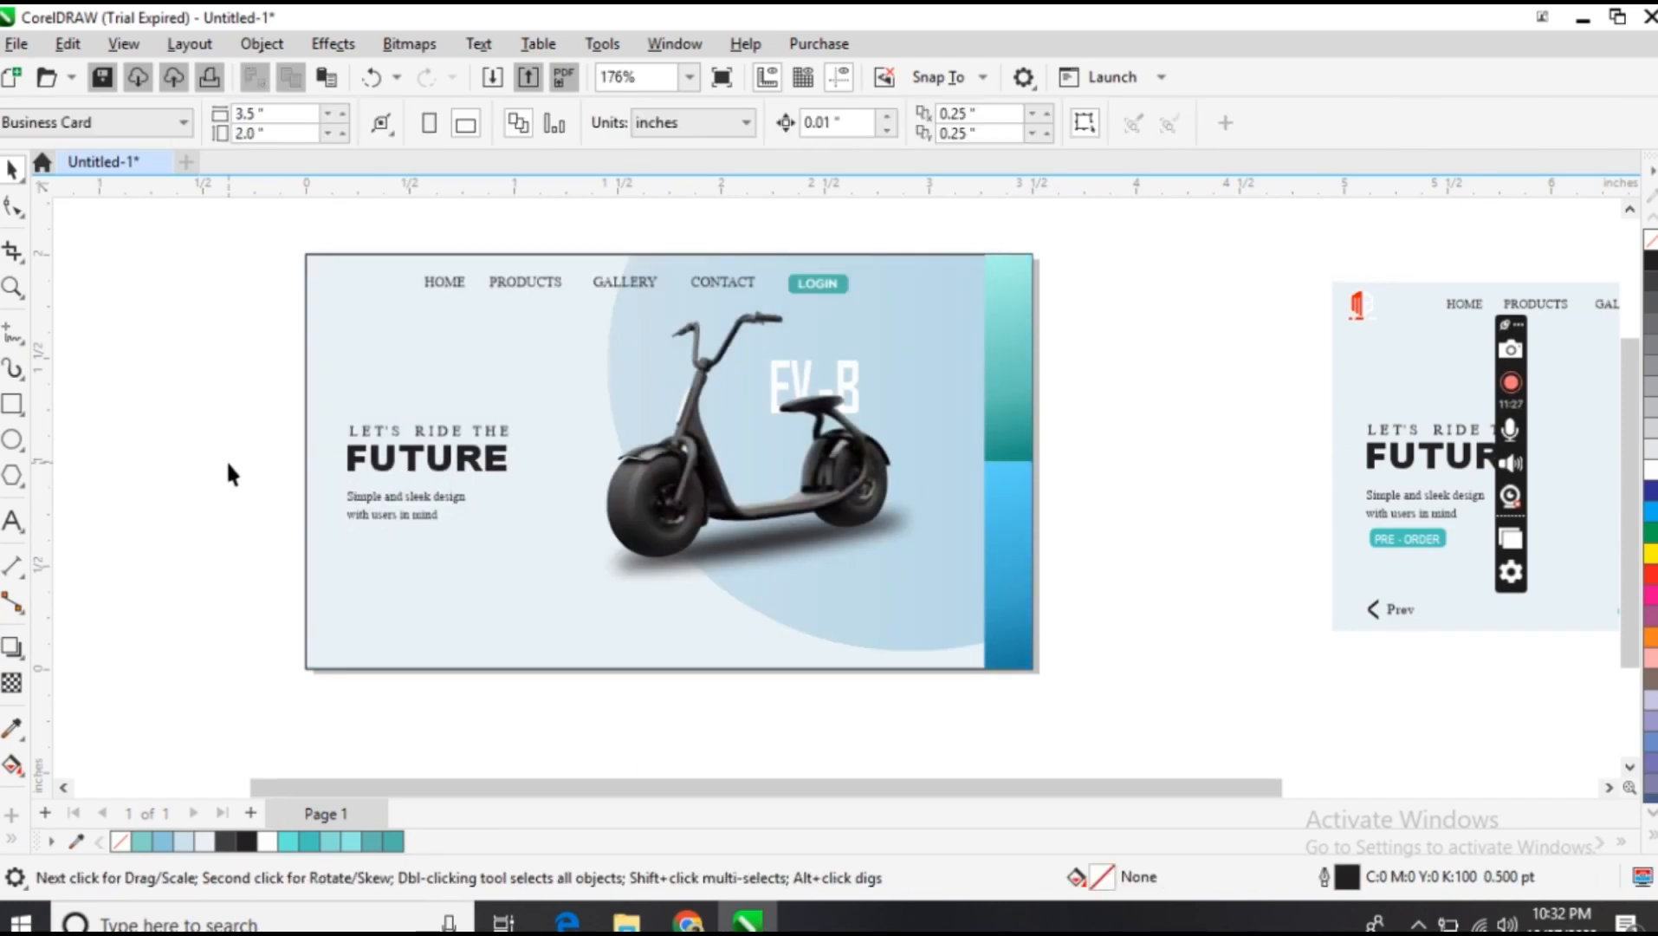
click(403, 505)
key(Down)
key(Down)
key(Down)
click(258, 498)
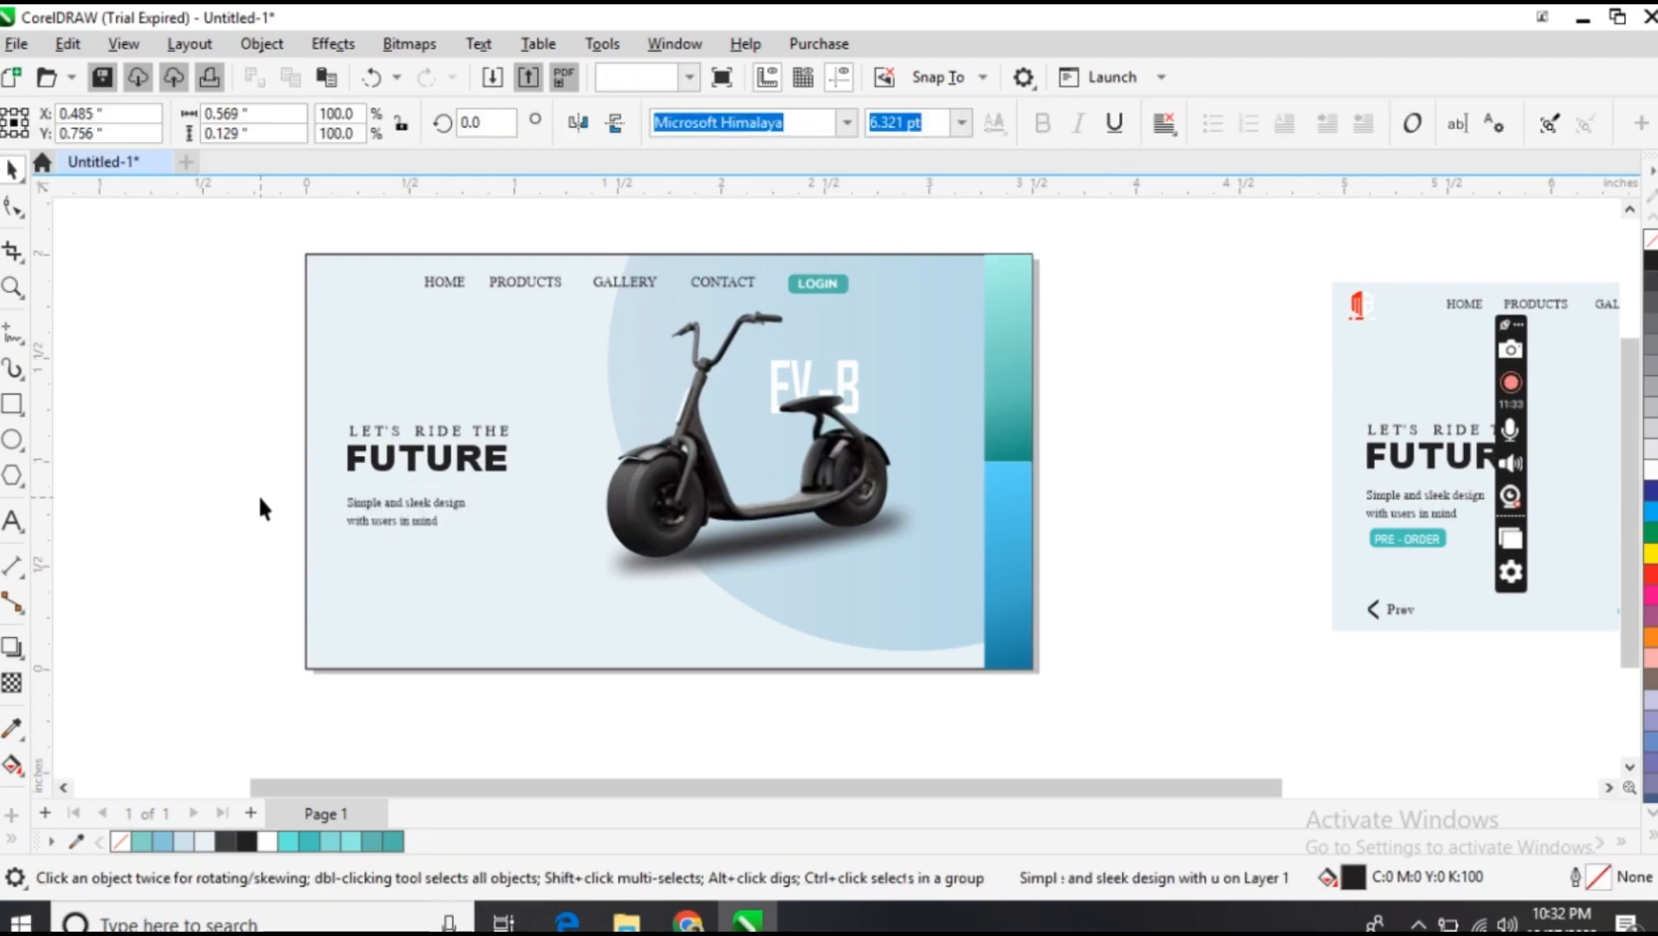
Copy the PRE - ORDER button shape and its white label from the reference design below the tagline, with the label centred on the button
click(1399, 542)
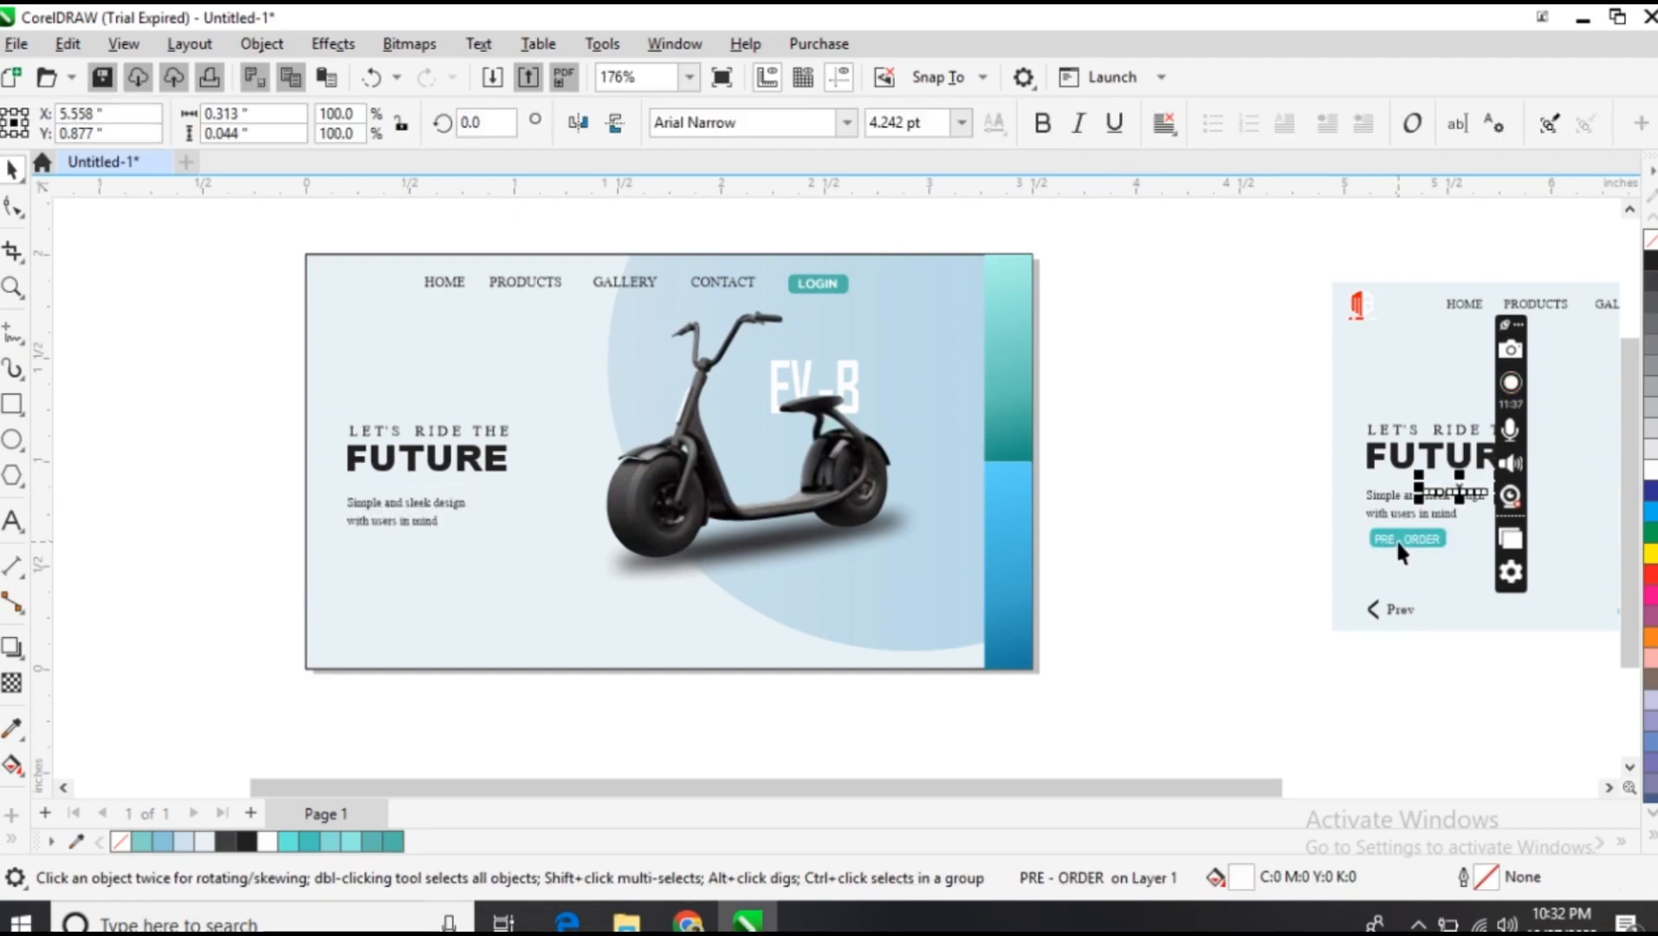
drag(1398, 541, 388, 559)
click(1373, 536)
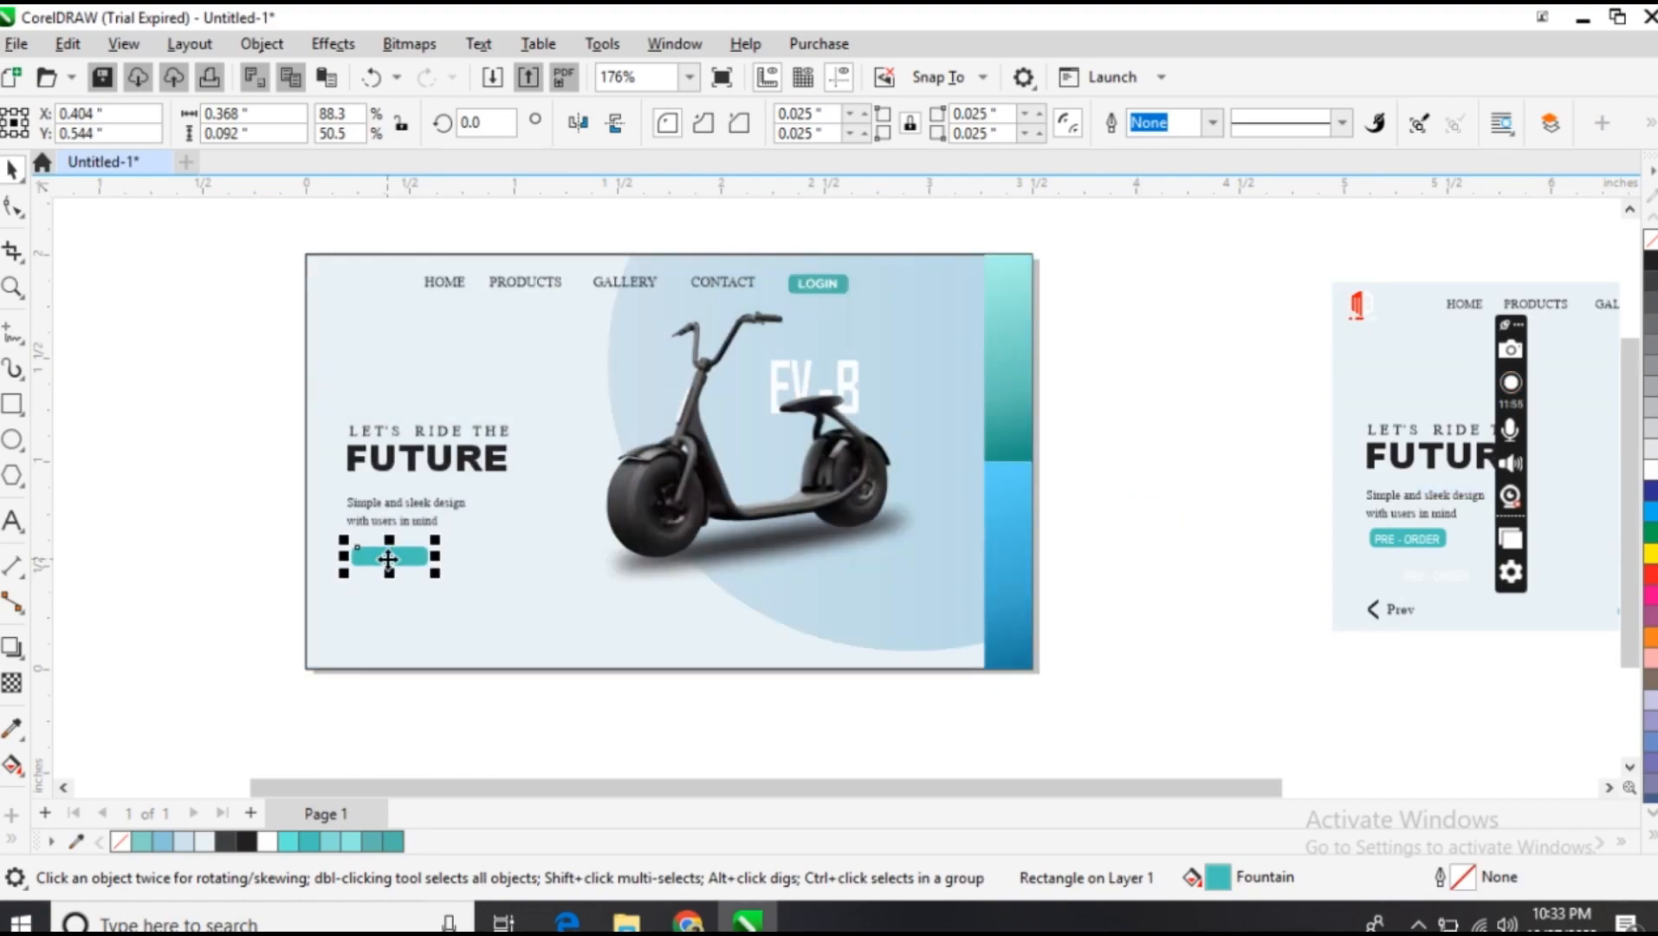
key(Right)
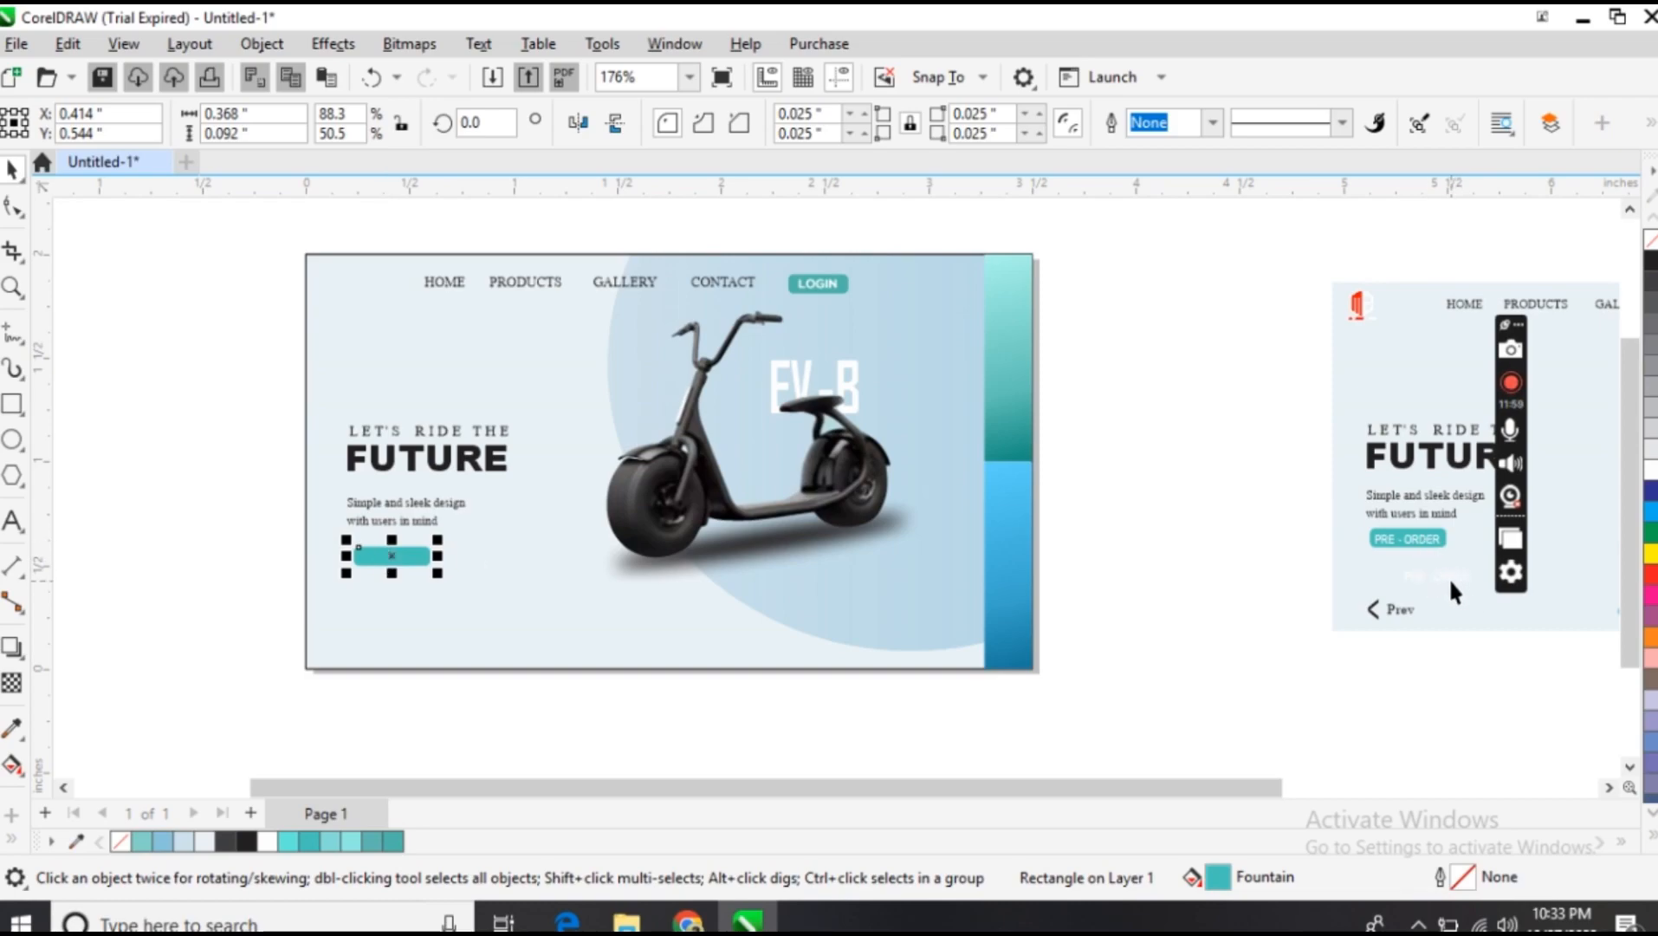
drag(1449, 576, 774, 546)
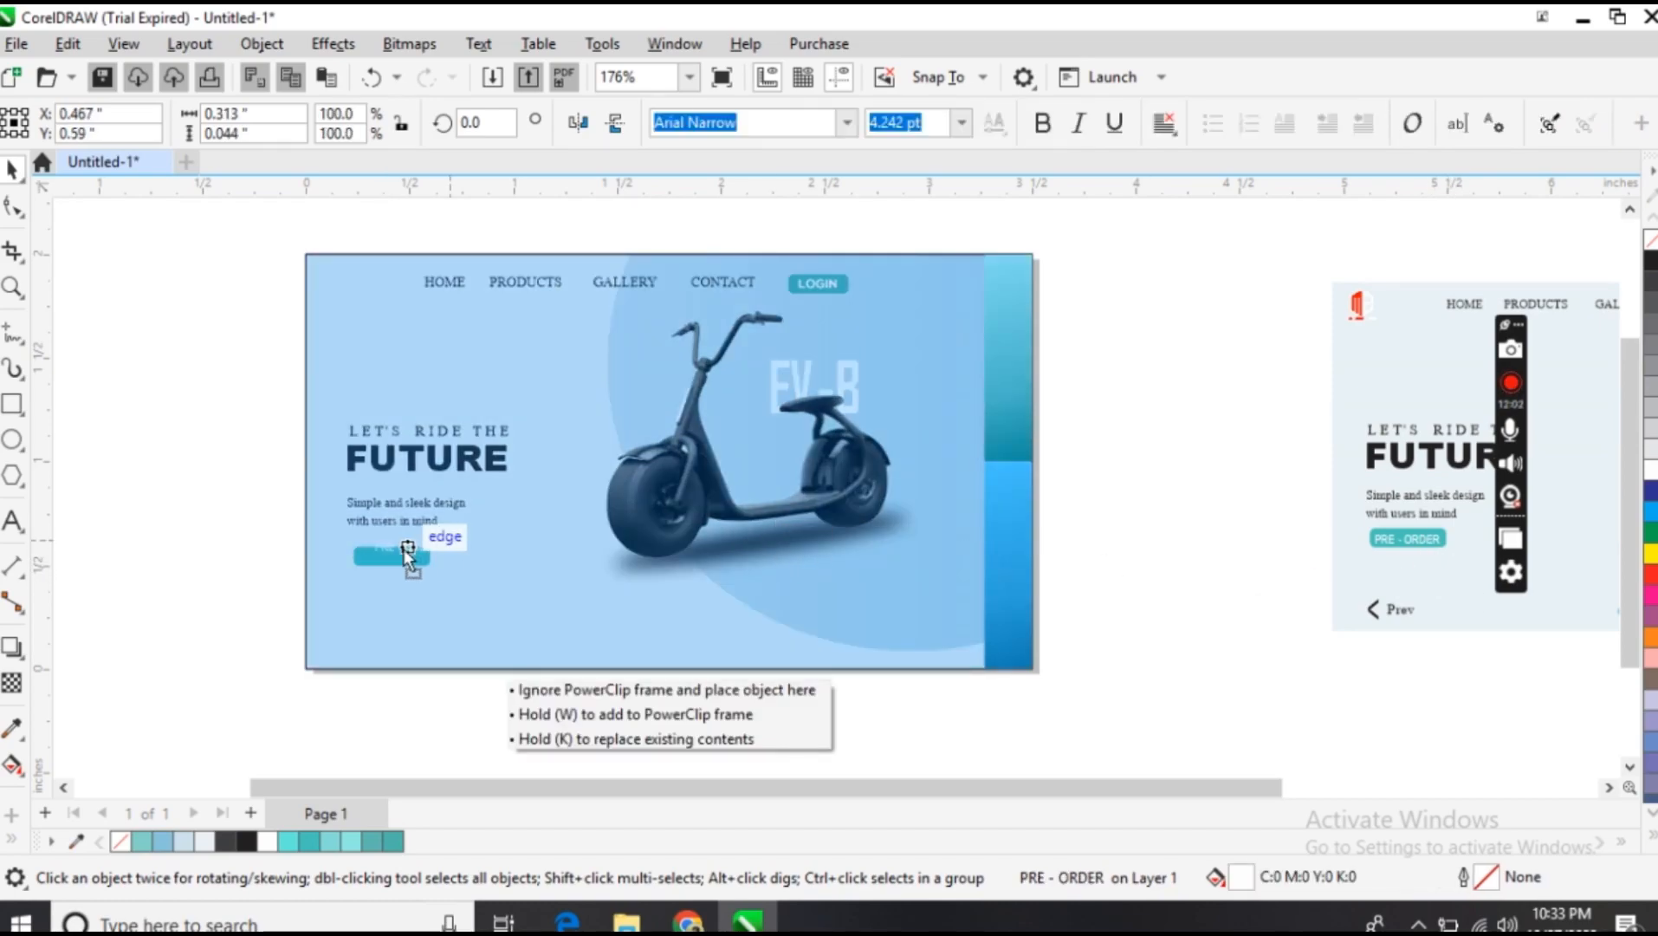
drag(405, 551, 402, 552)
click(266, 668)
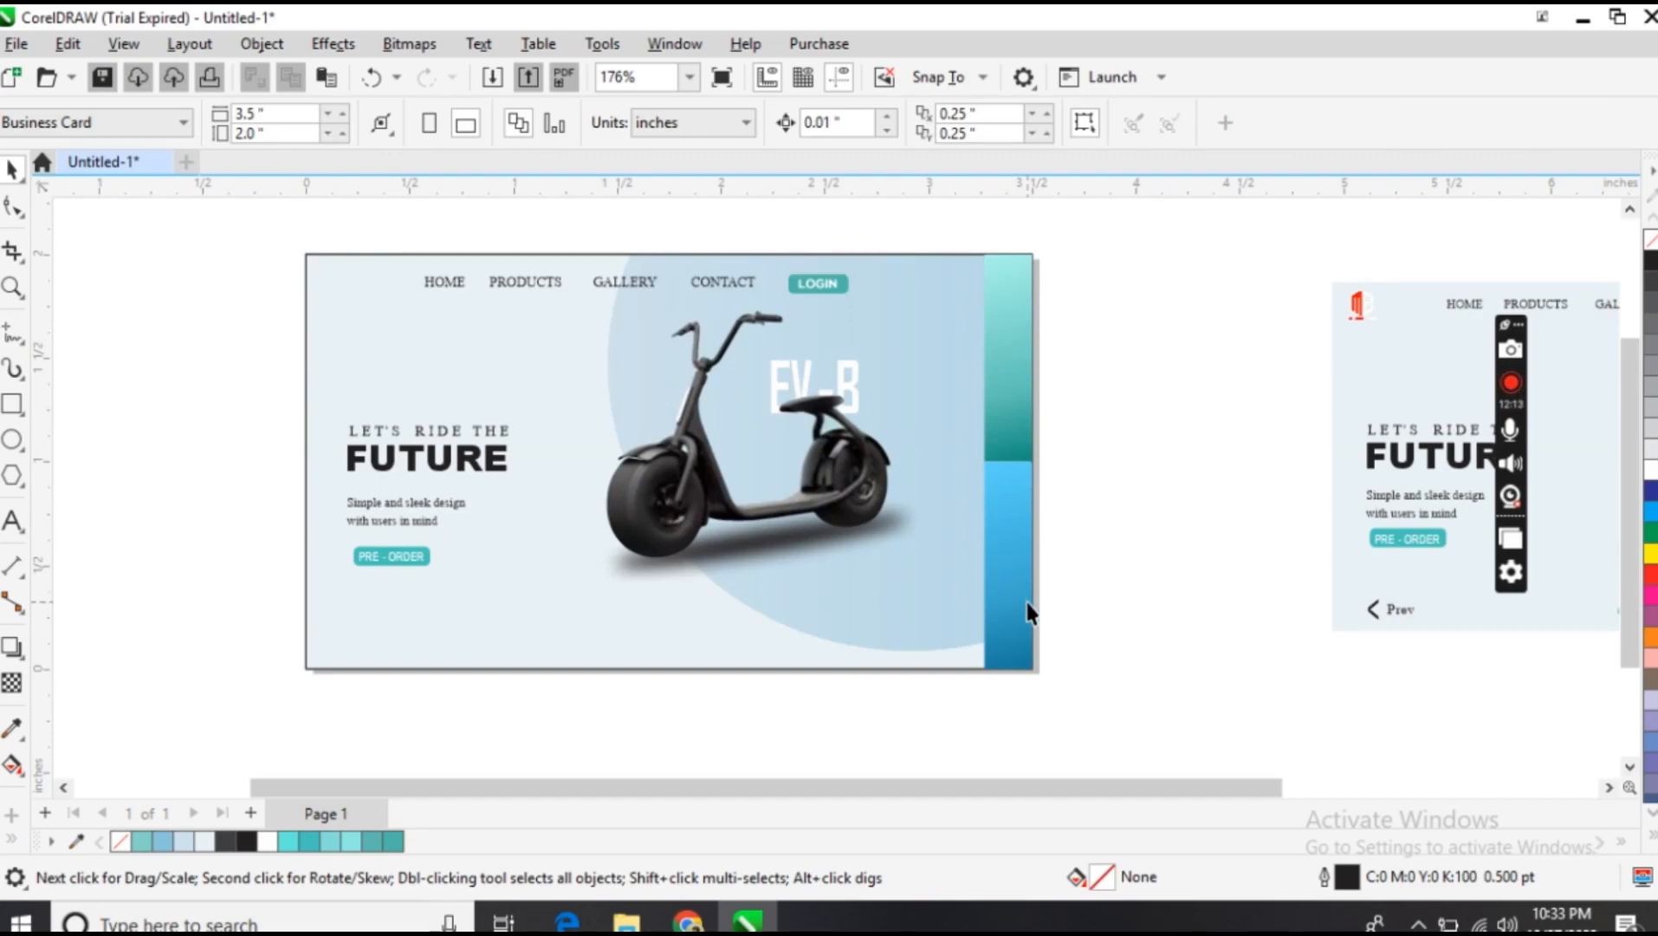
Copy the translucent rectangle behind the 45 km/h text from the reference design to below the scooter's rear wheel
drag(942, 779, 1268, 786)
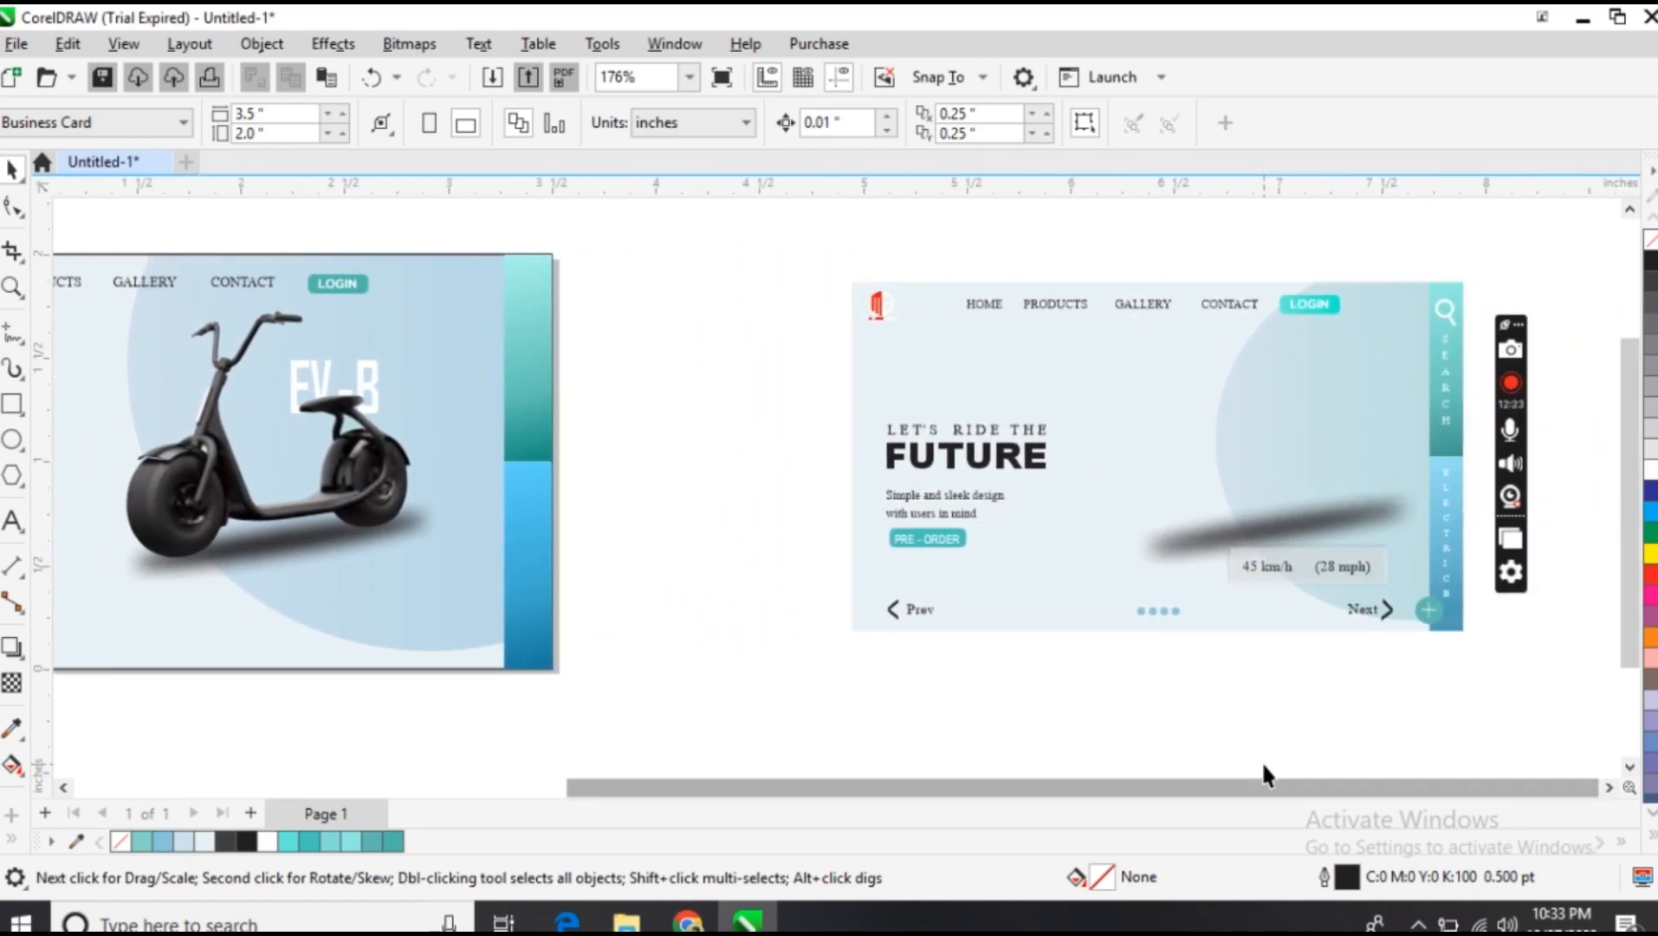
click(1299, 564)
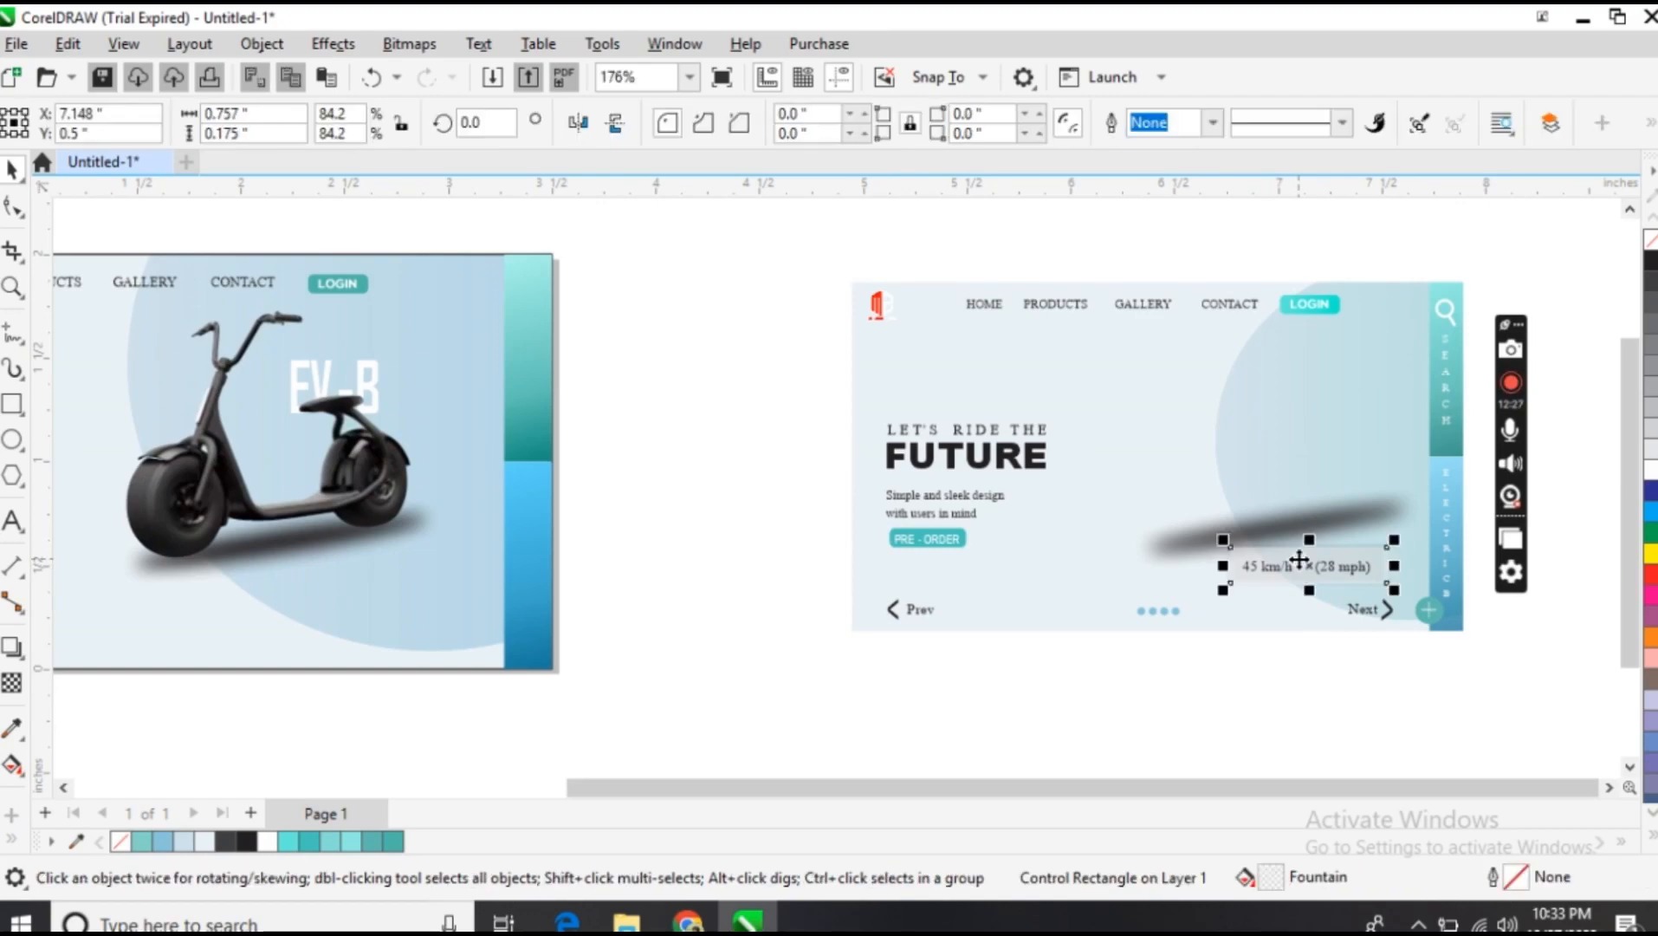
drag(1354, 512, 344, 599)
click(743, 594)
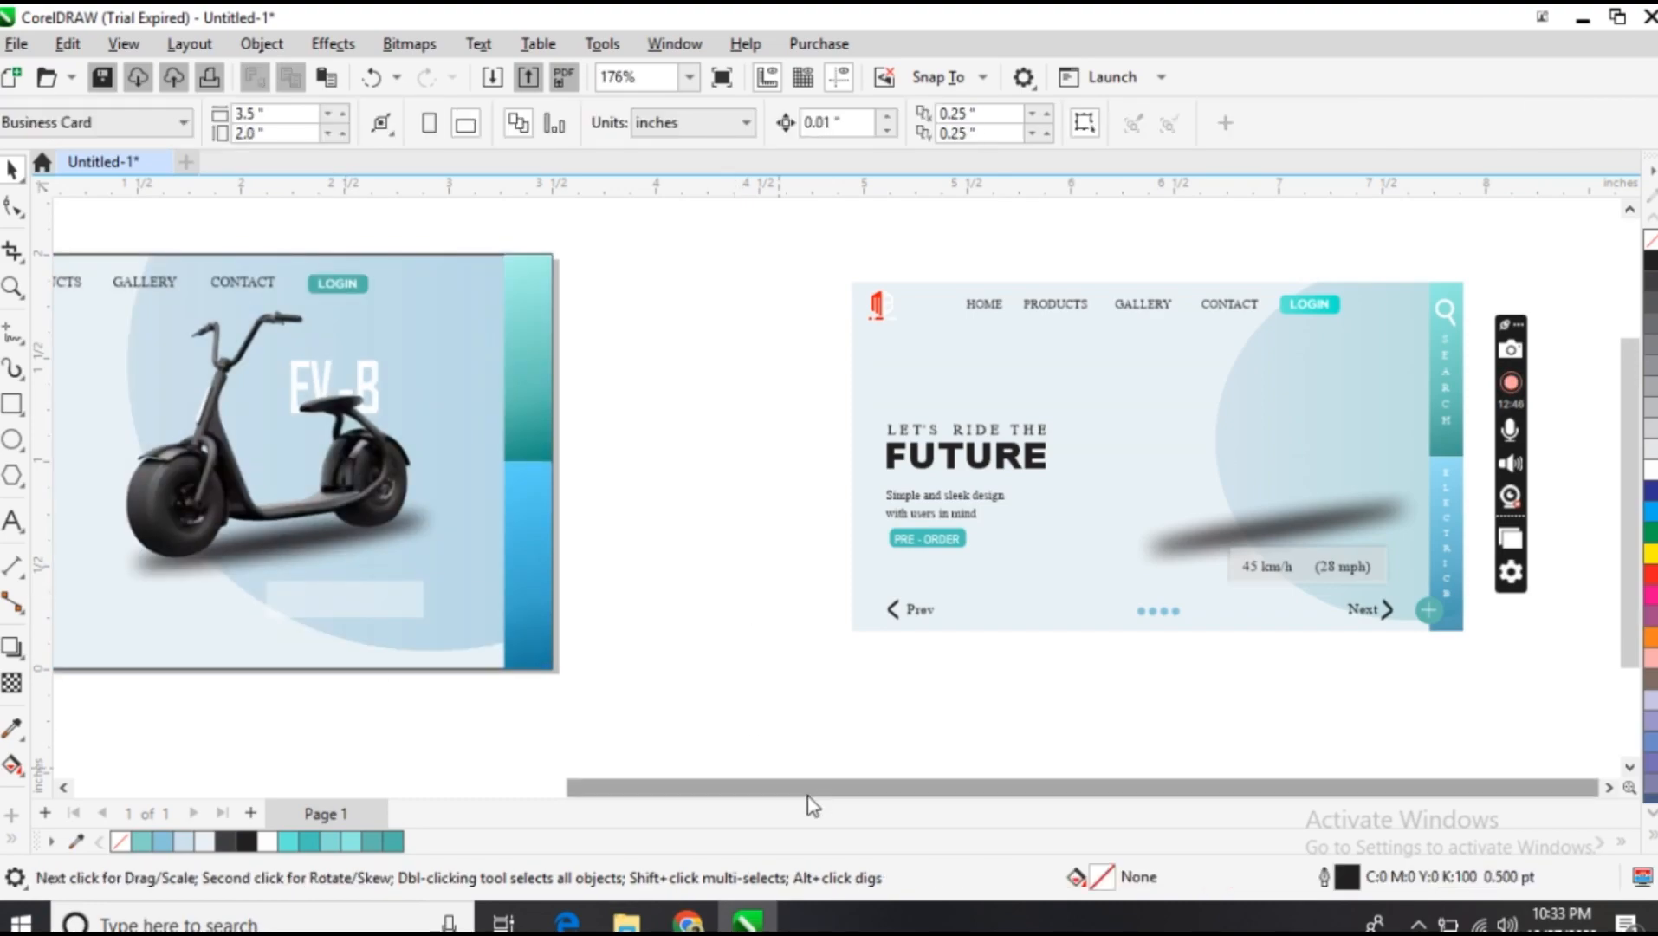
drag(810, 797, 511, 844)
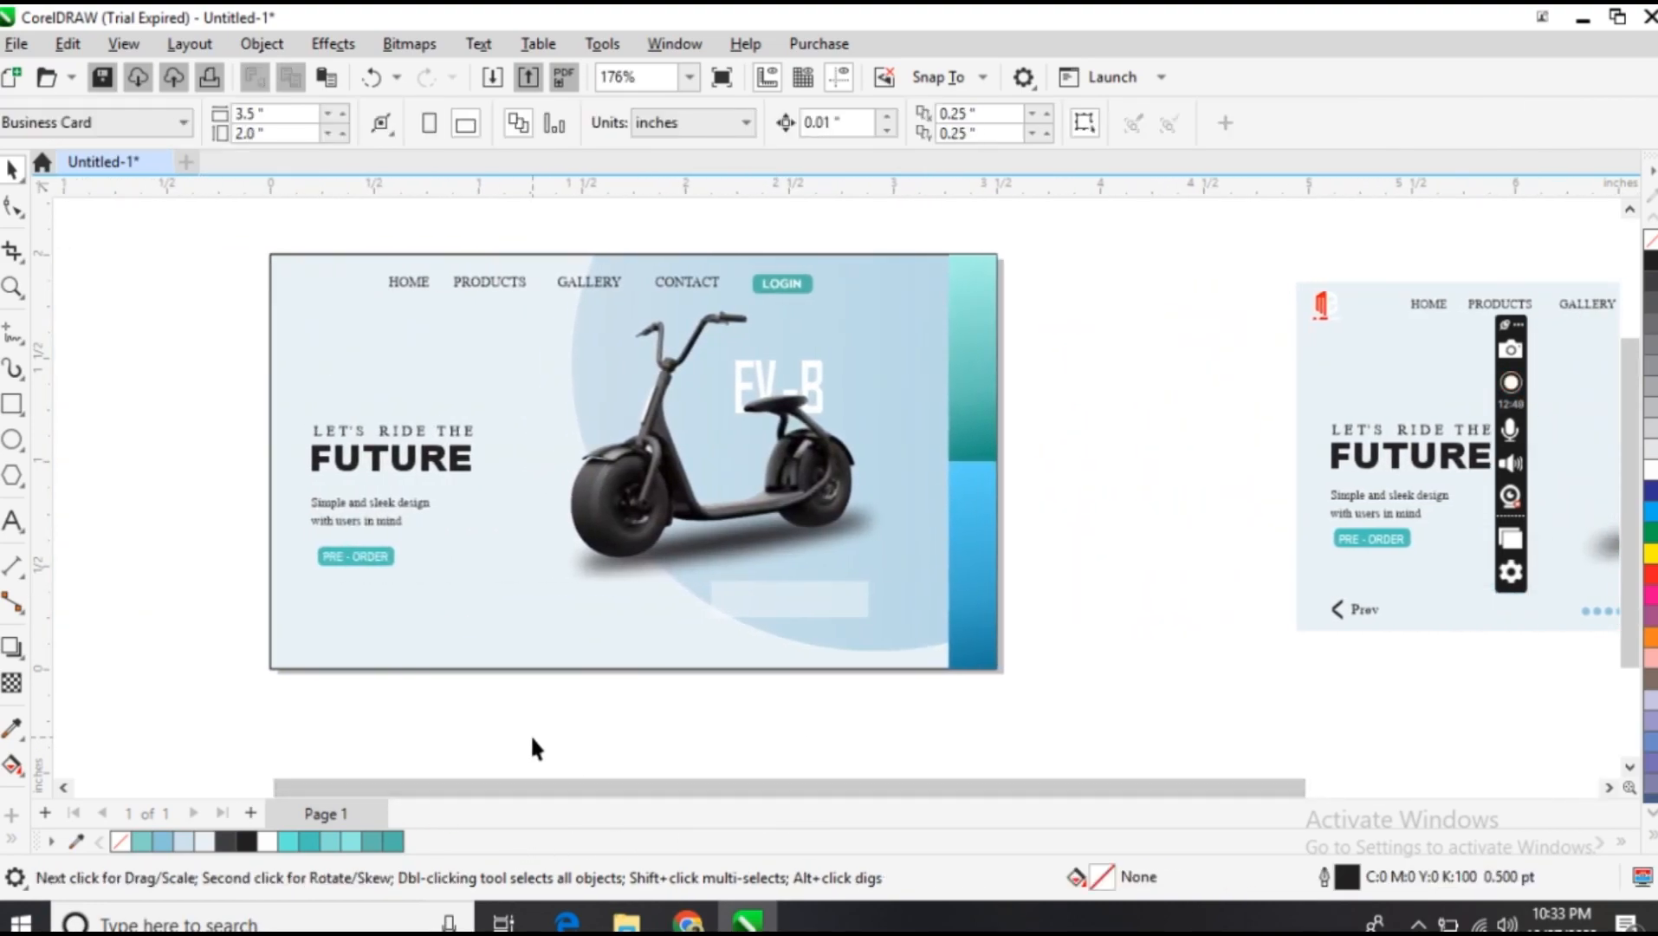
Draw a rectangle about 0.867 × 0.291 inches below the scooter's front wheel, filled white and without an outline
click(12, 404)
drag(434, 566, 621, 632)
click(1651, 472)
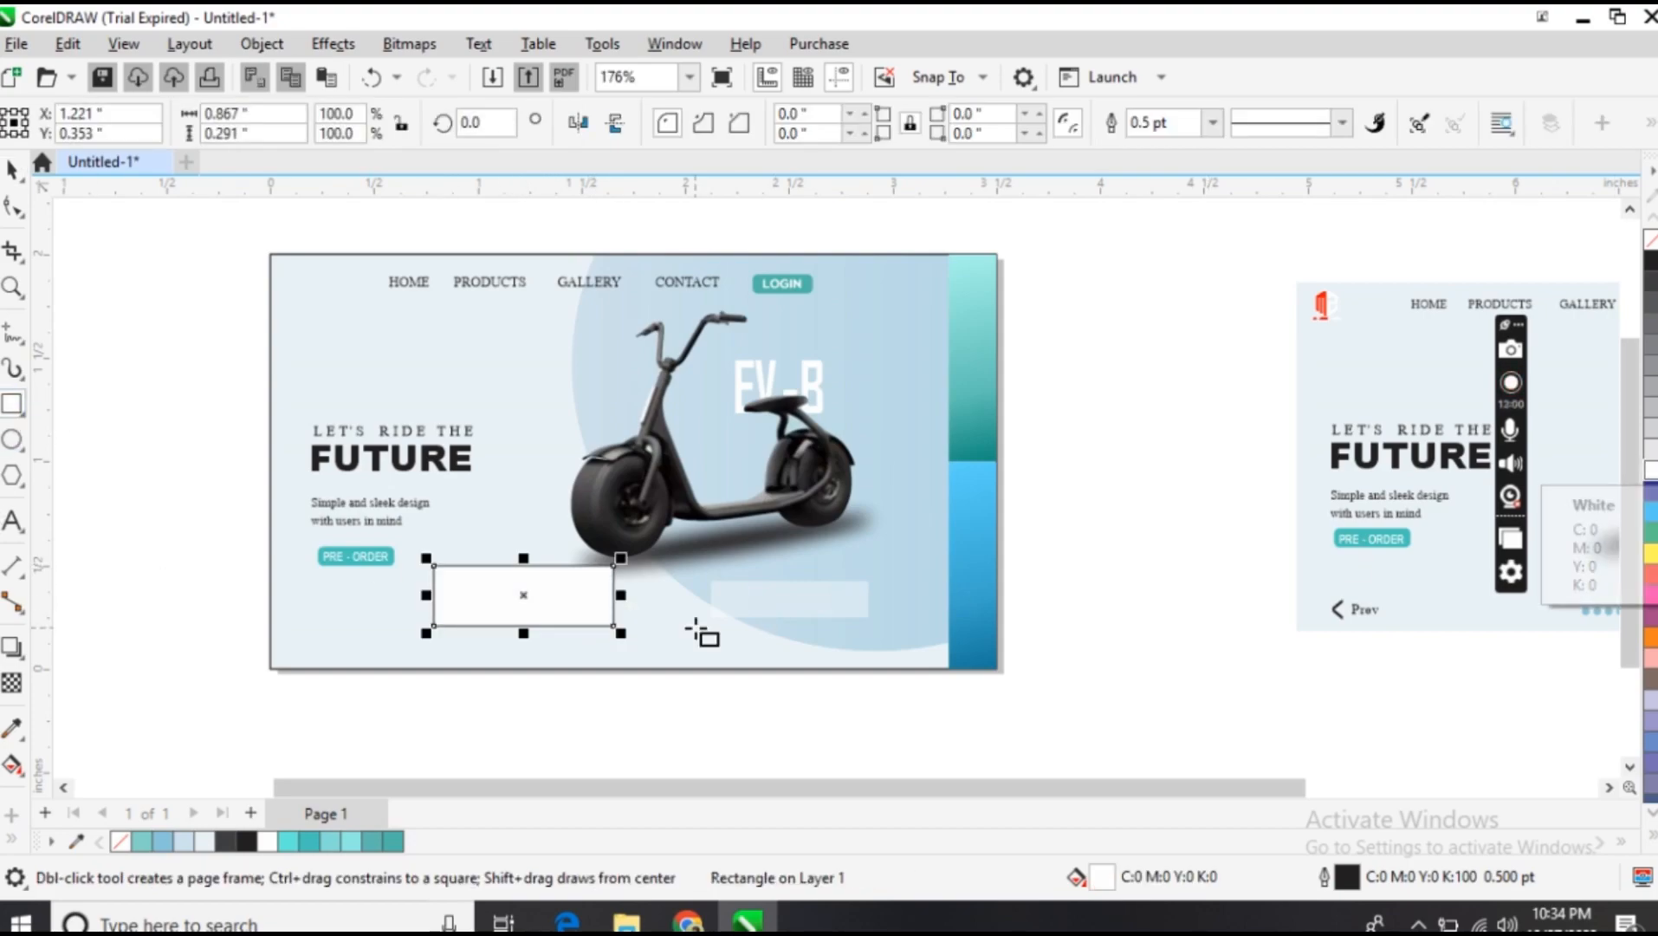
click(12, 169)
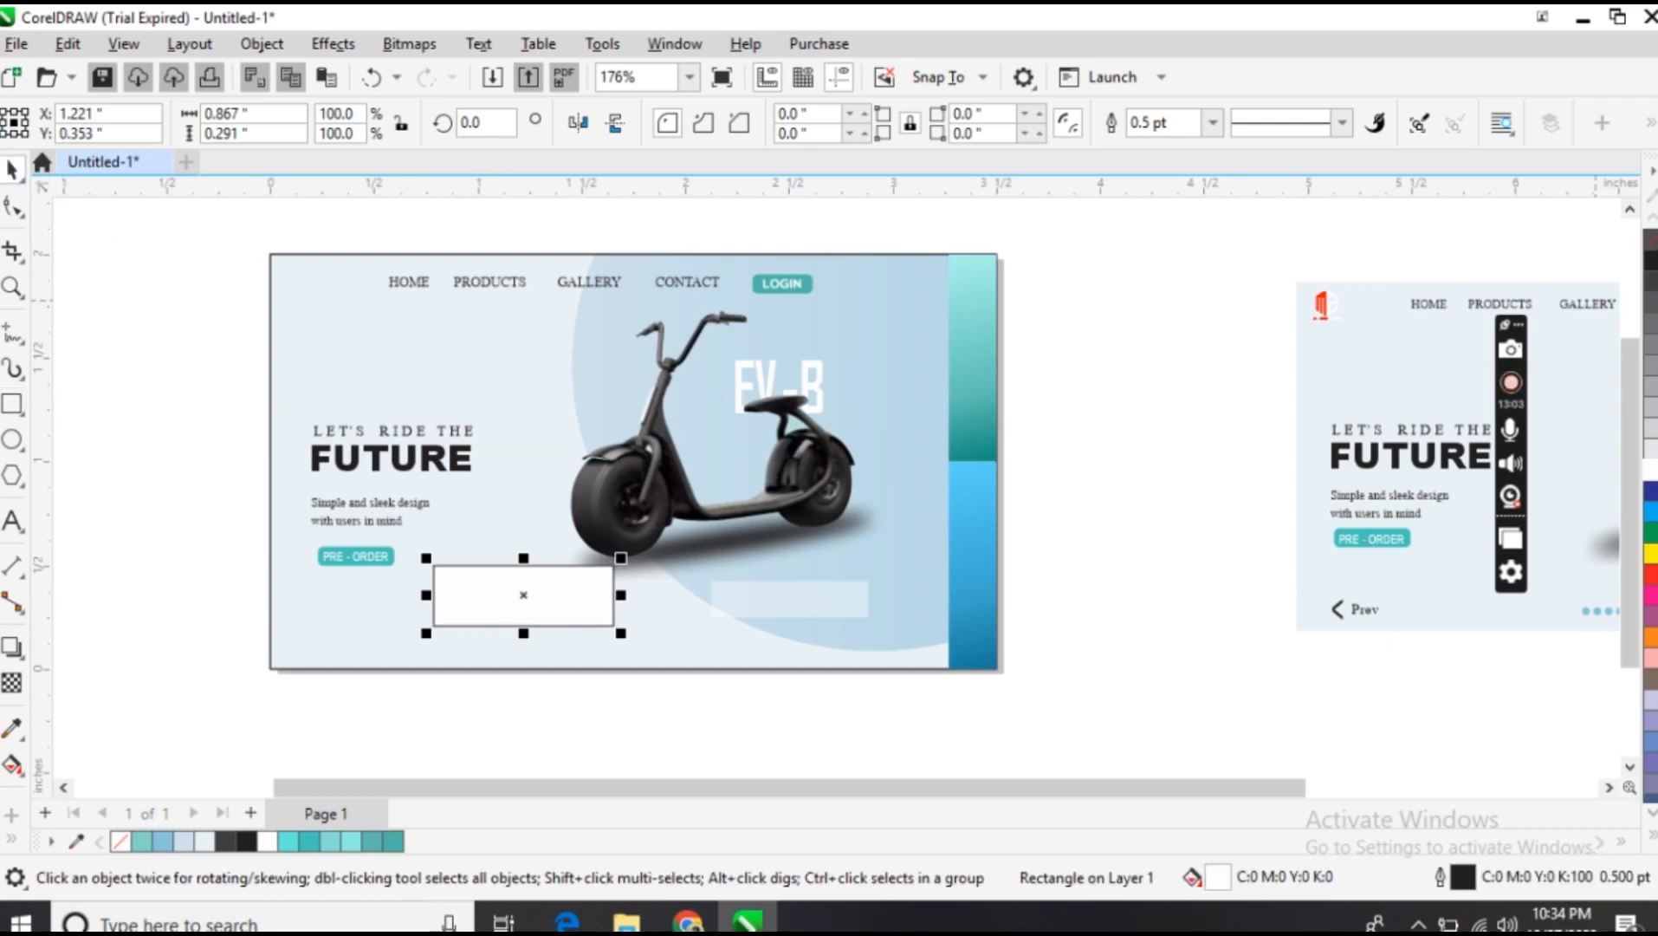
right_click(1651, 241)
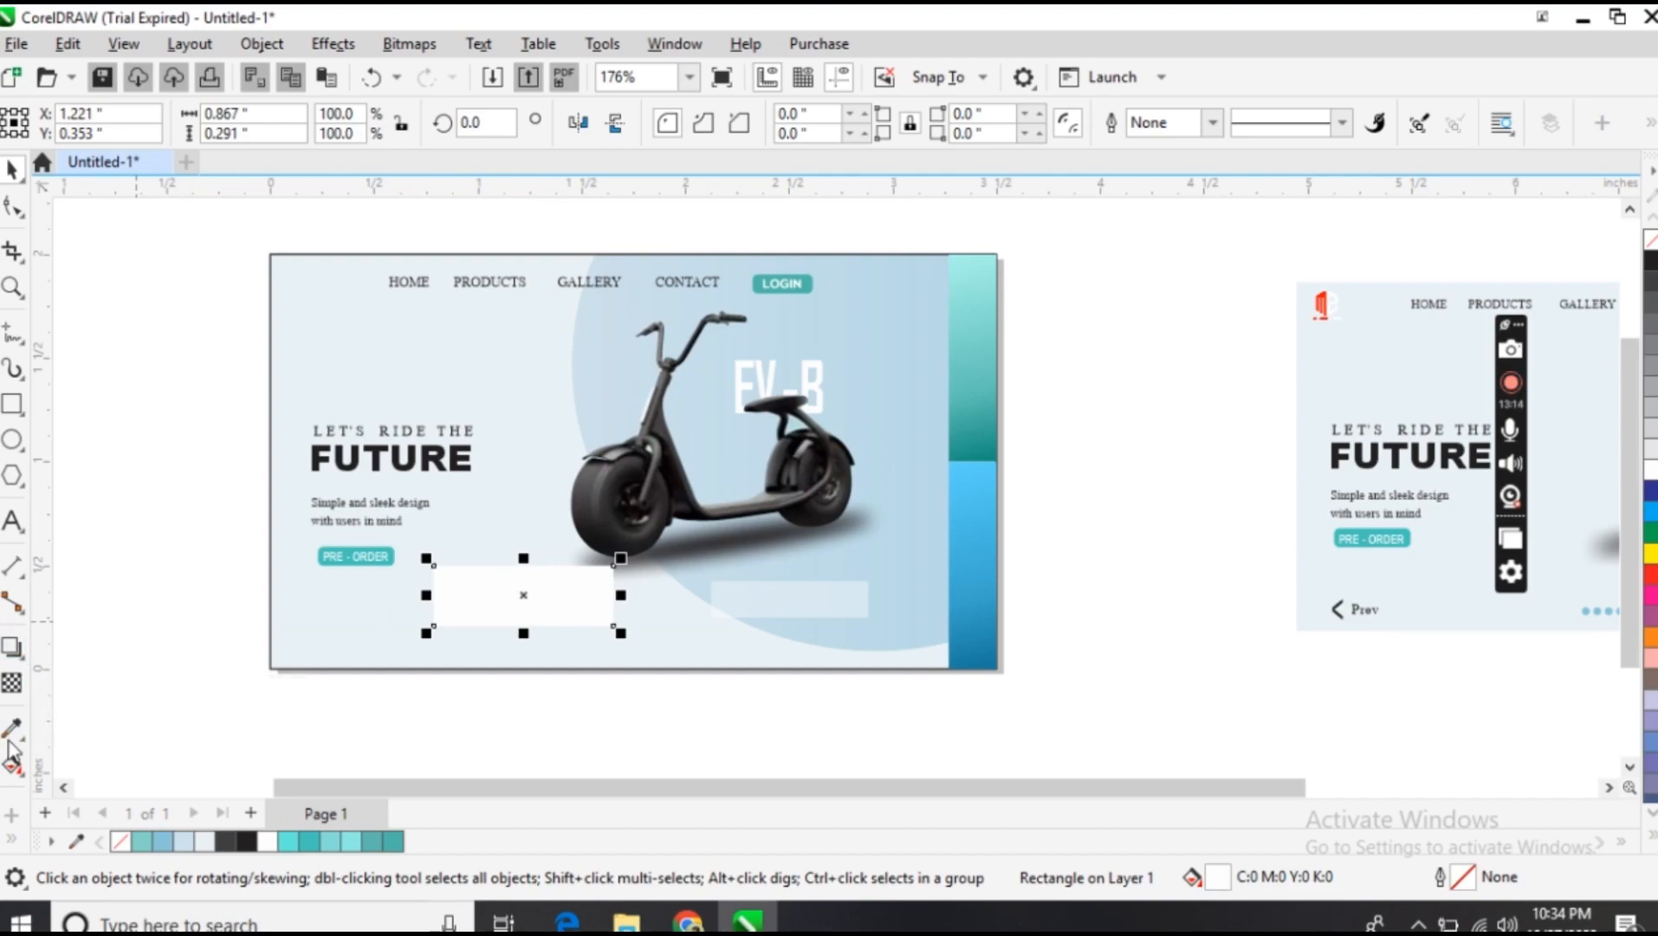
Apply a drop shadow to the white rectangle using the Large Glow preset, in black with 32 opacity
click(24, 661)
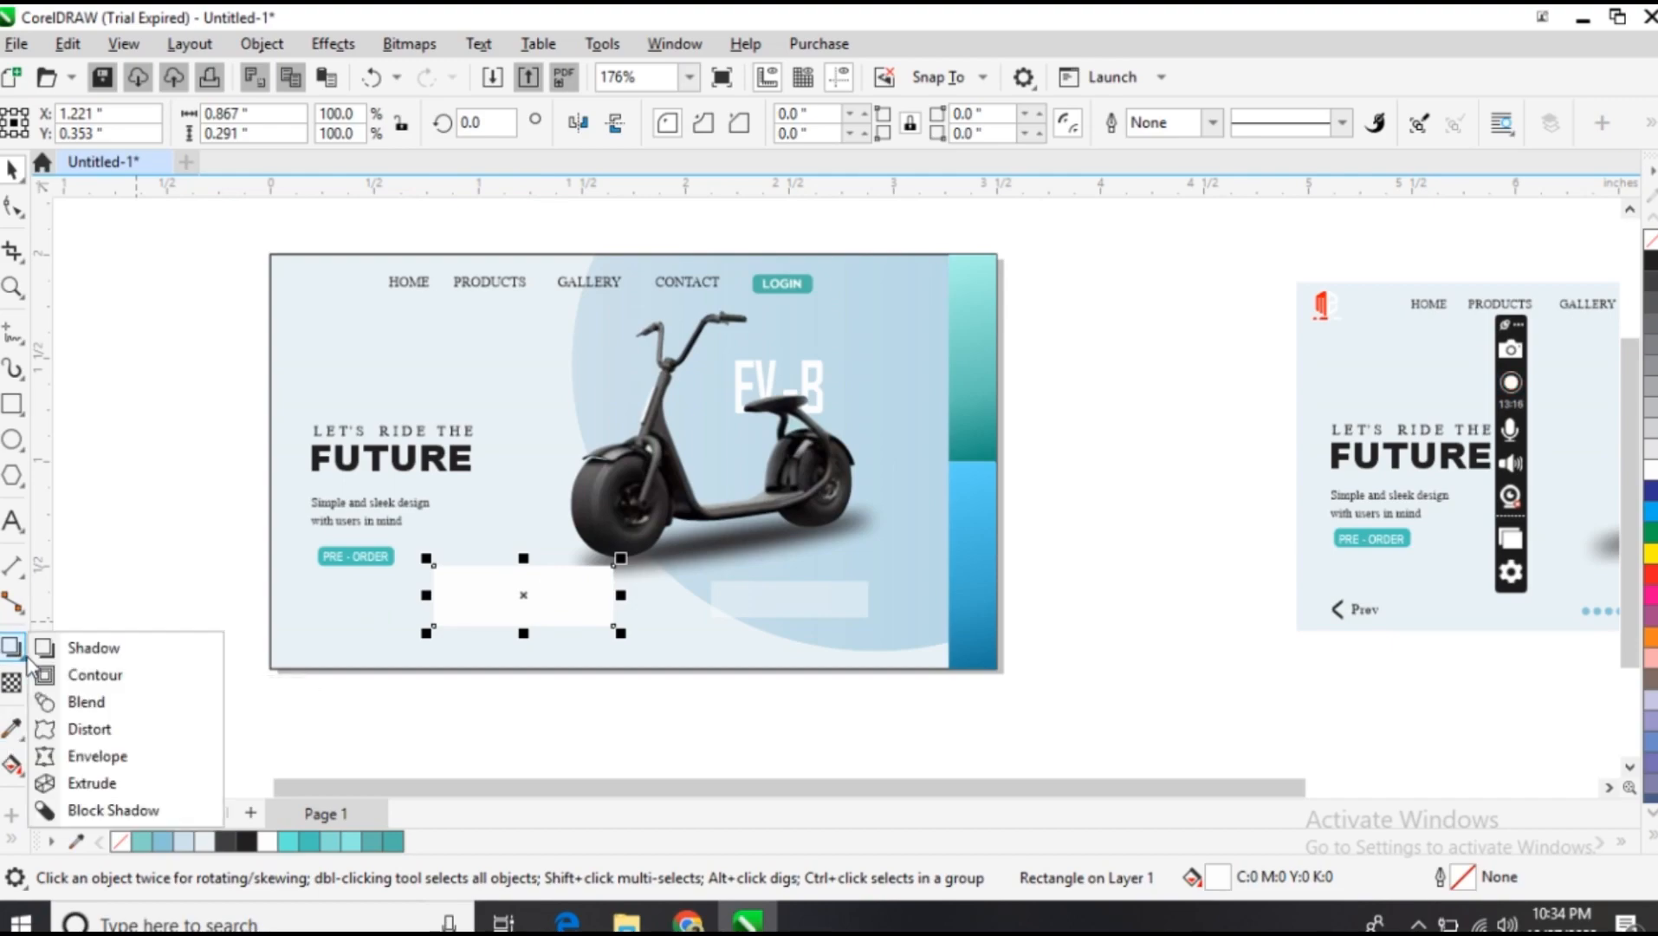
click(100, 651)
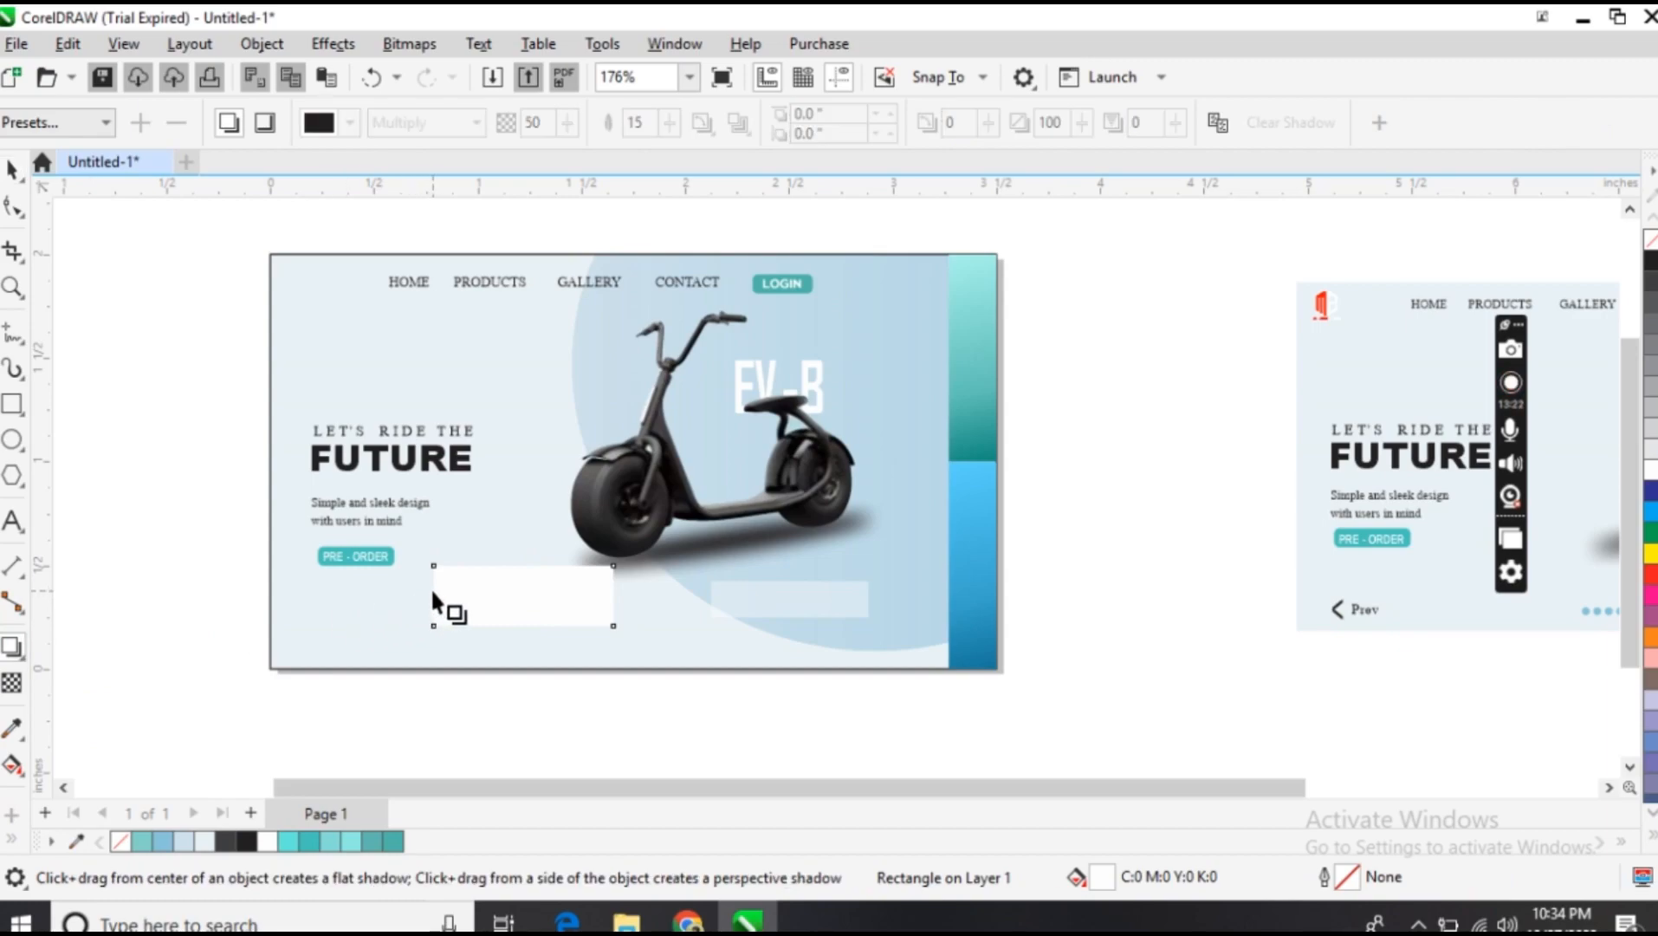
drag(433, 598, 613, 596)
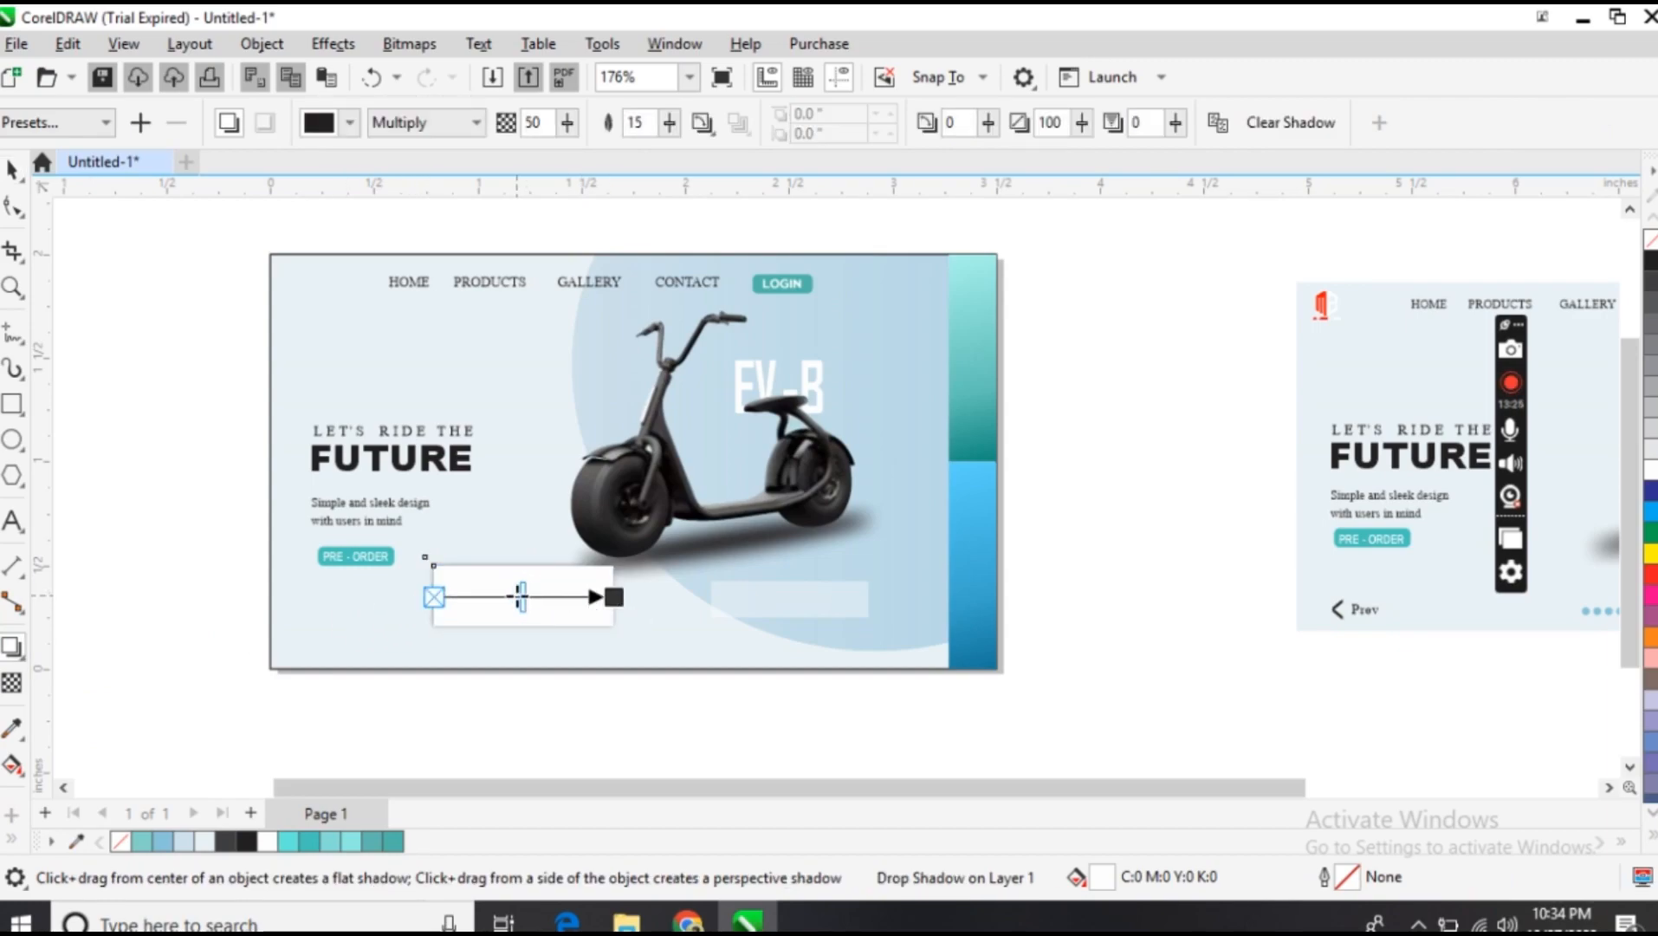
click(104, 122)
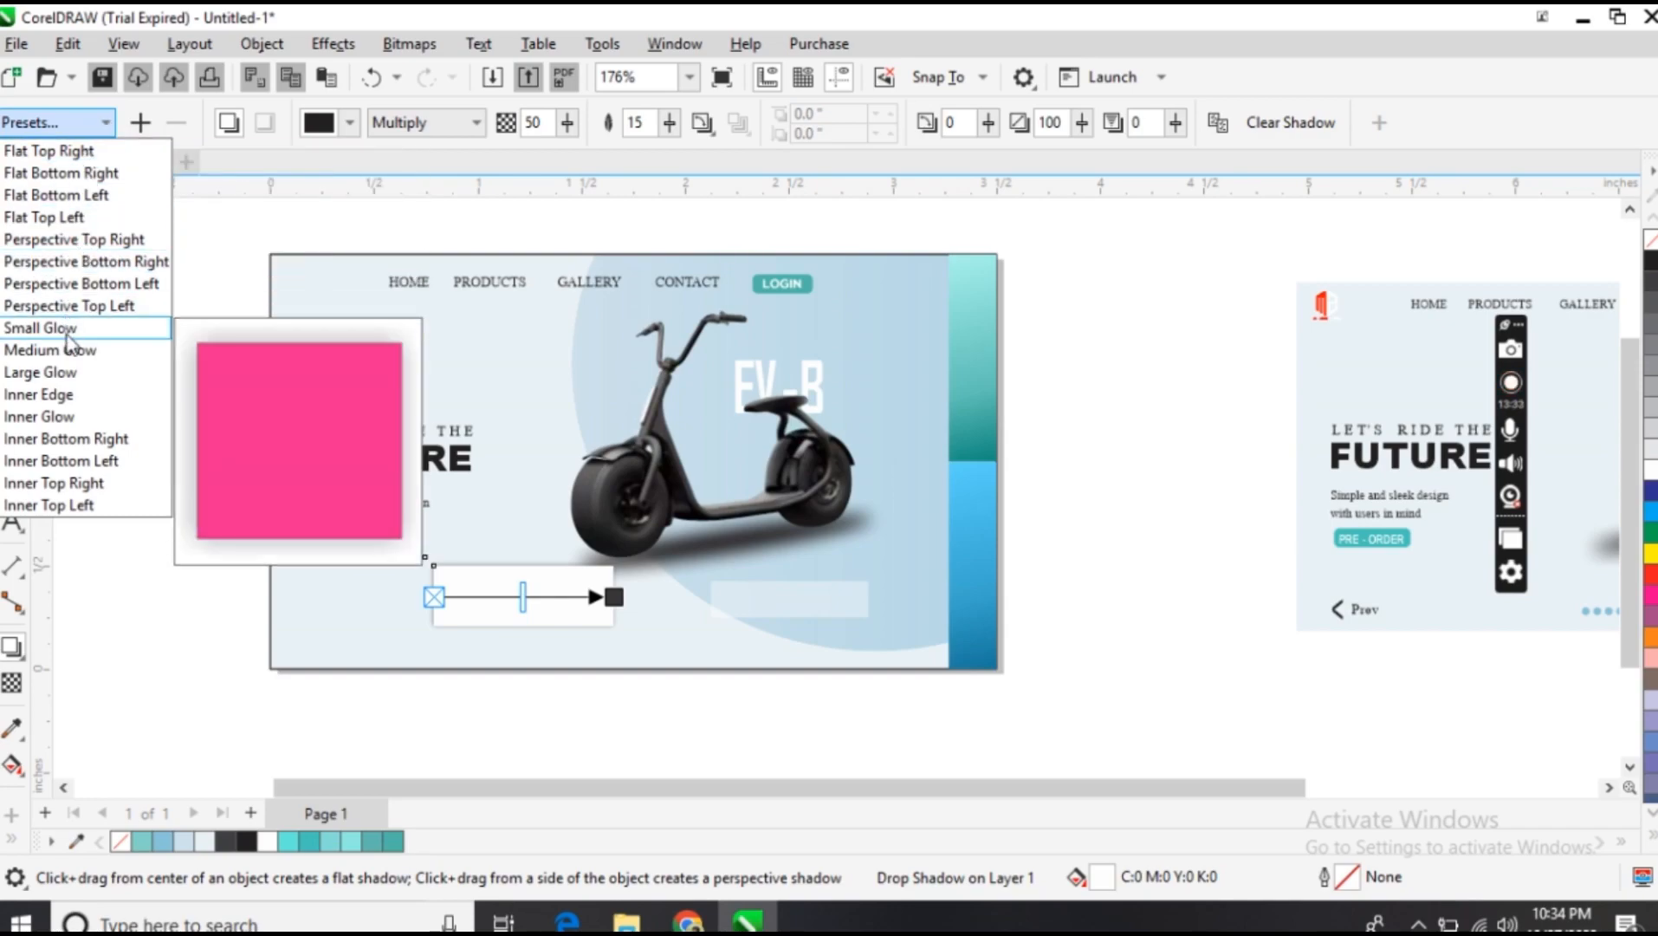
click(60, 379)
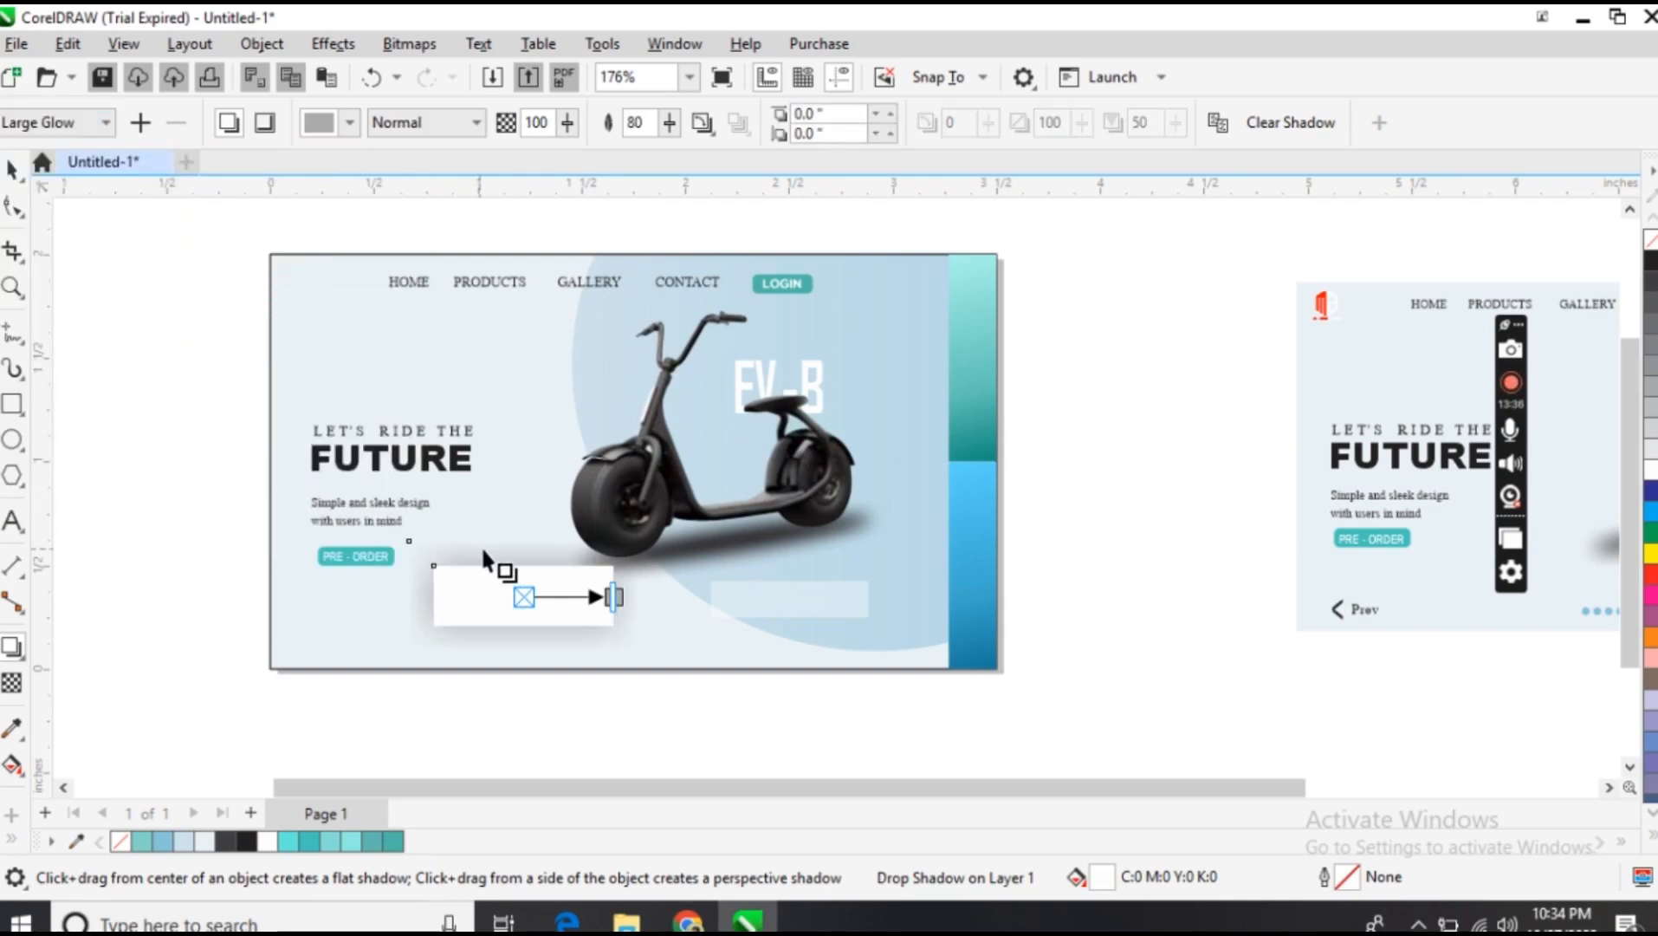
drag(613, 596, 577, 596)
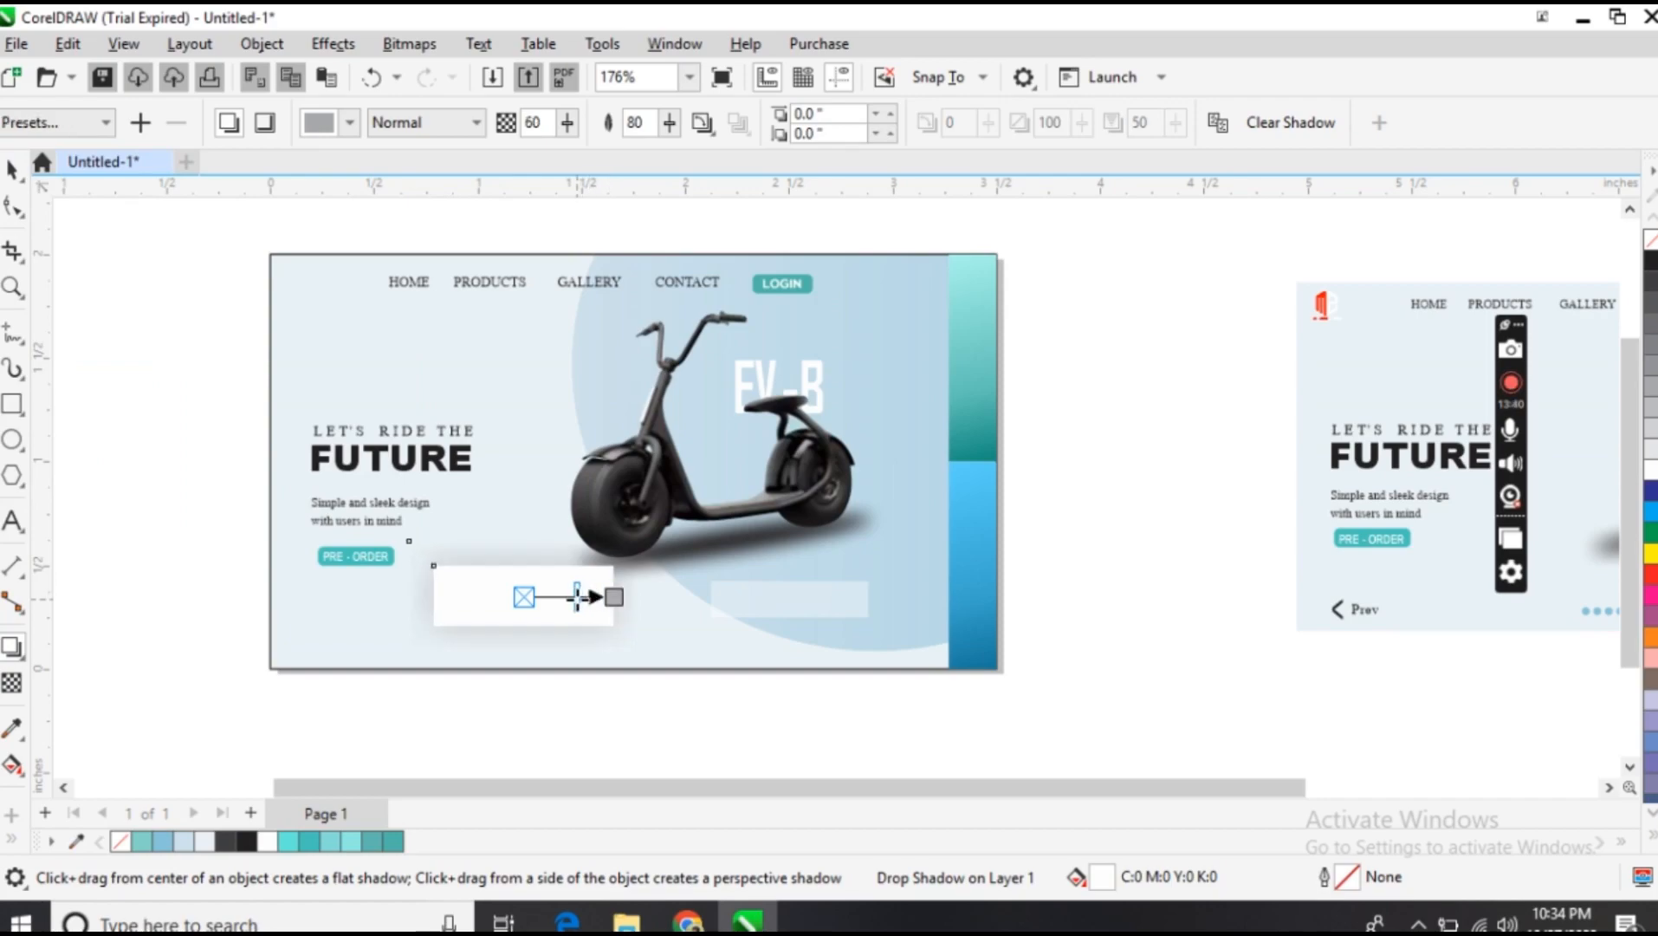
drag(1650, 262, 560, 597)
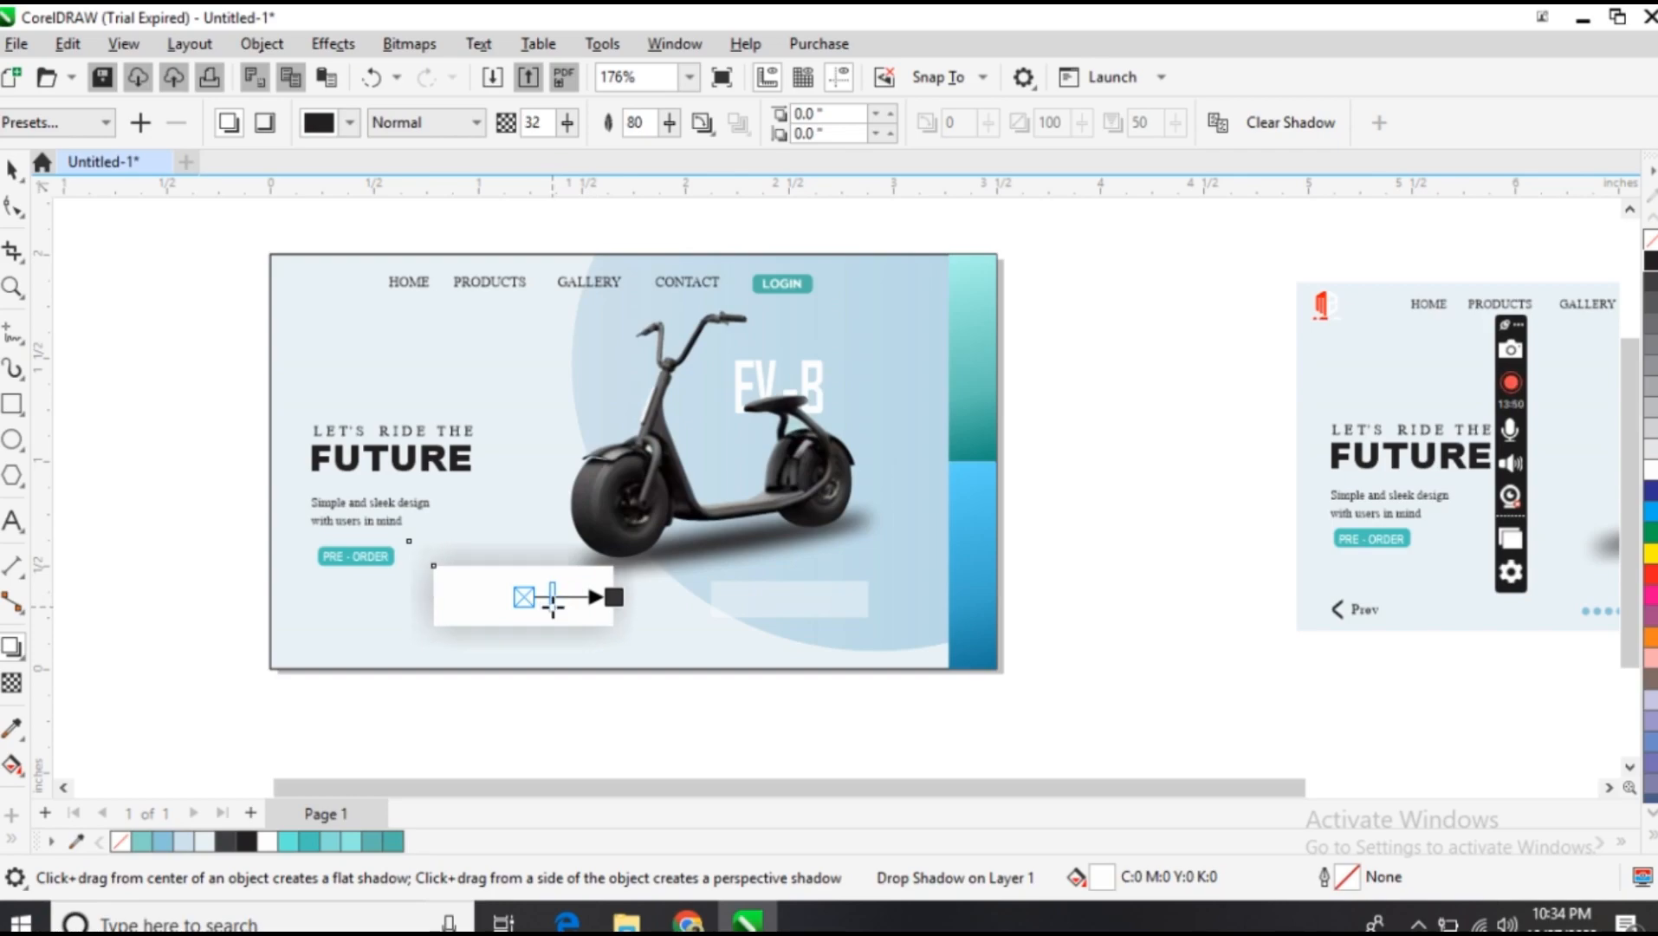
click(13, 169)
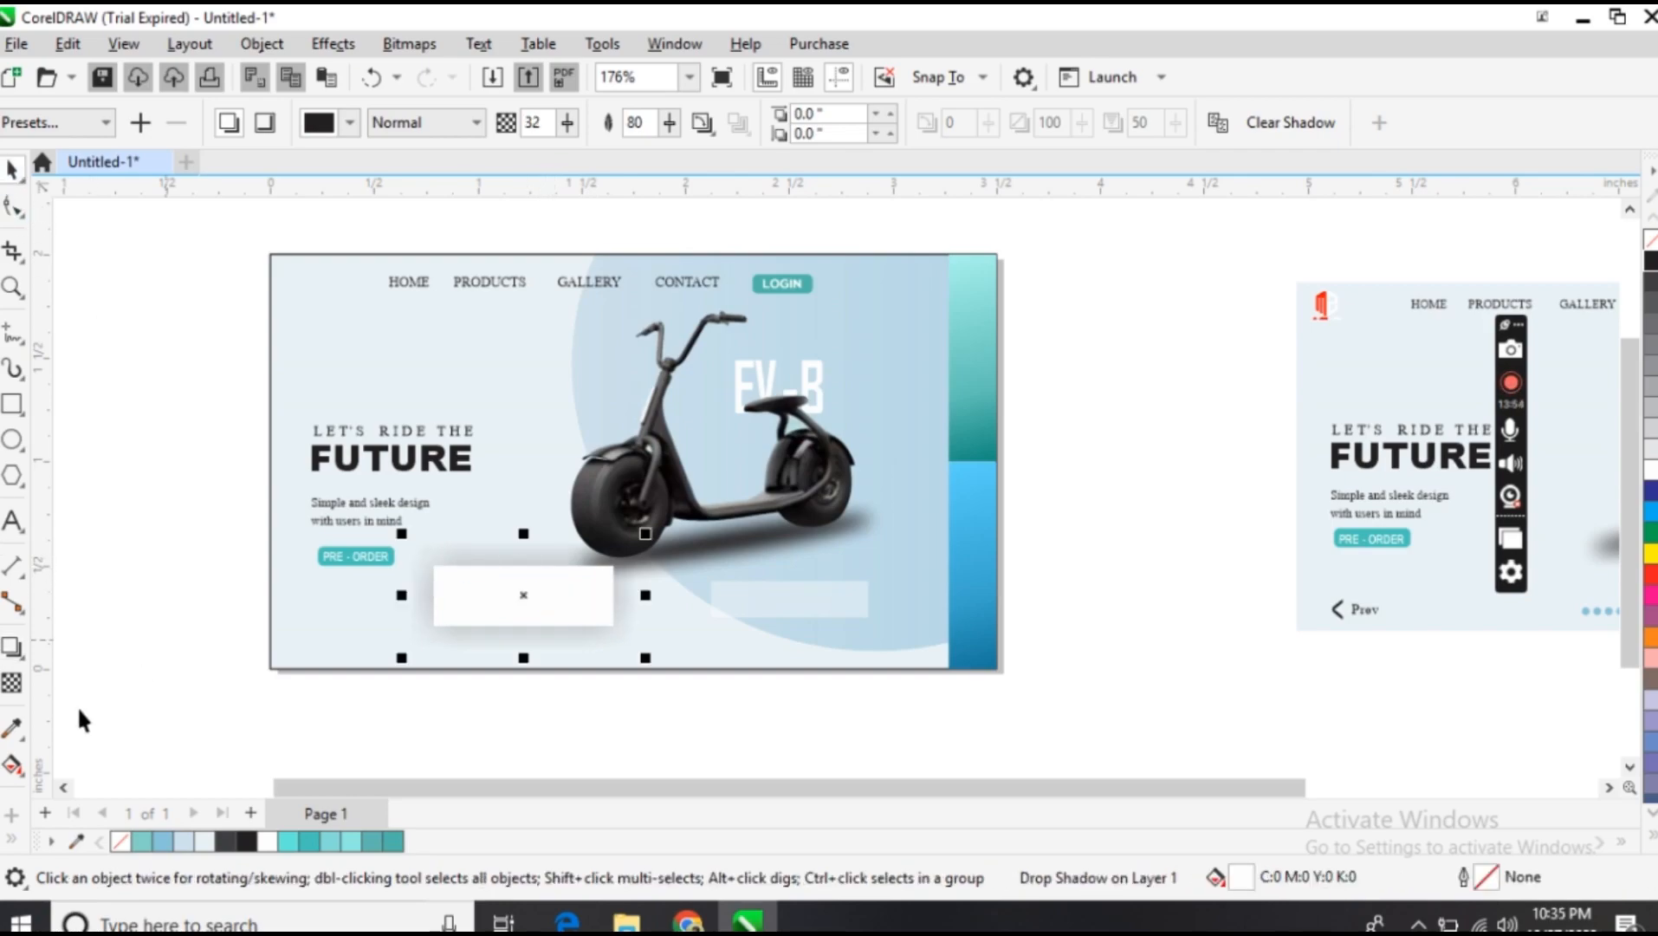
Give the shadowed rectangle a horizontal white fountain fill with 59% transparency at its start node
click(12, 728)
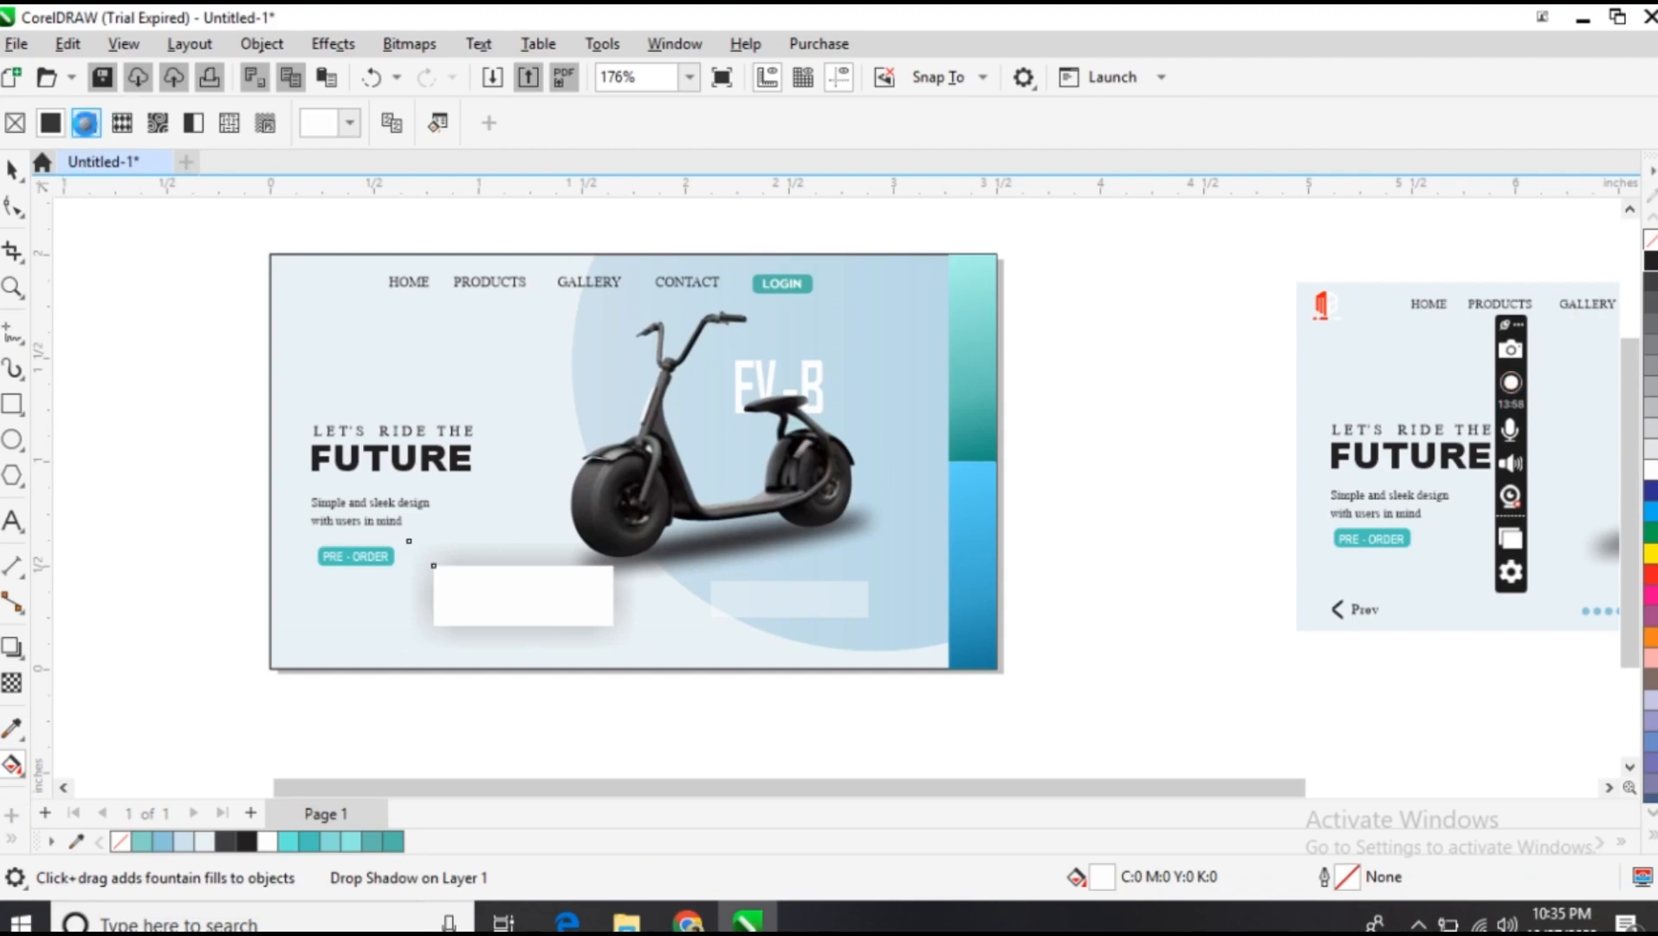
mouse_move(433, 596)
mouse_down()
mouse_move(601, 590)
mouse_move(651, 632)
mouse_up()
click(617, 597)
click(433, 596)
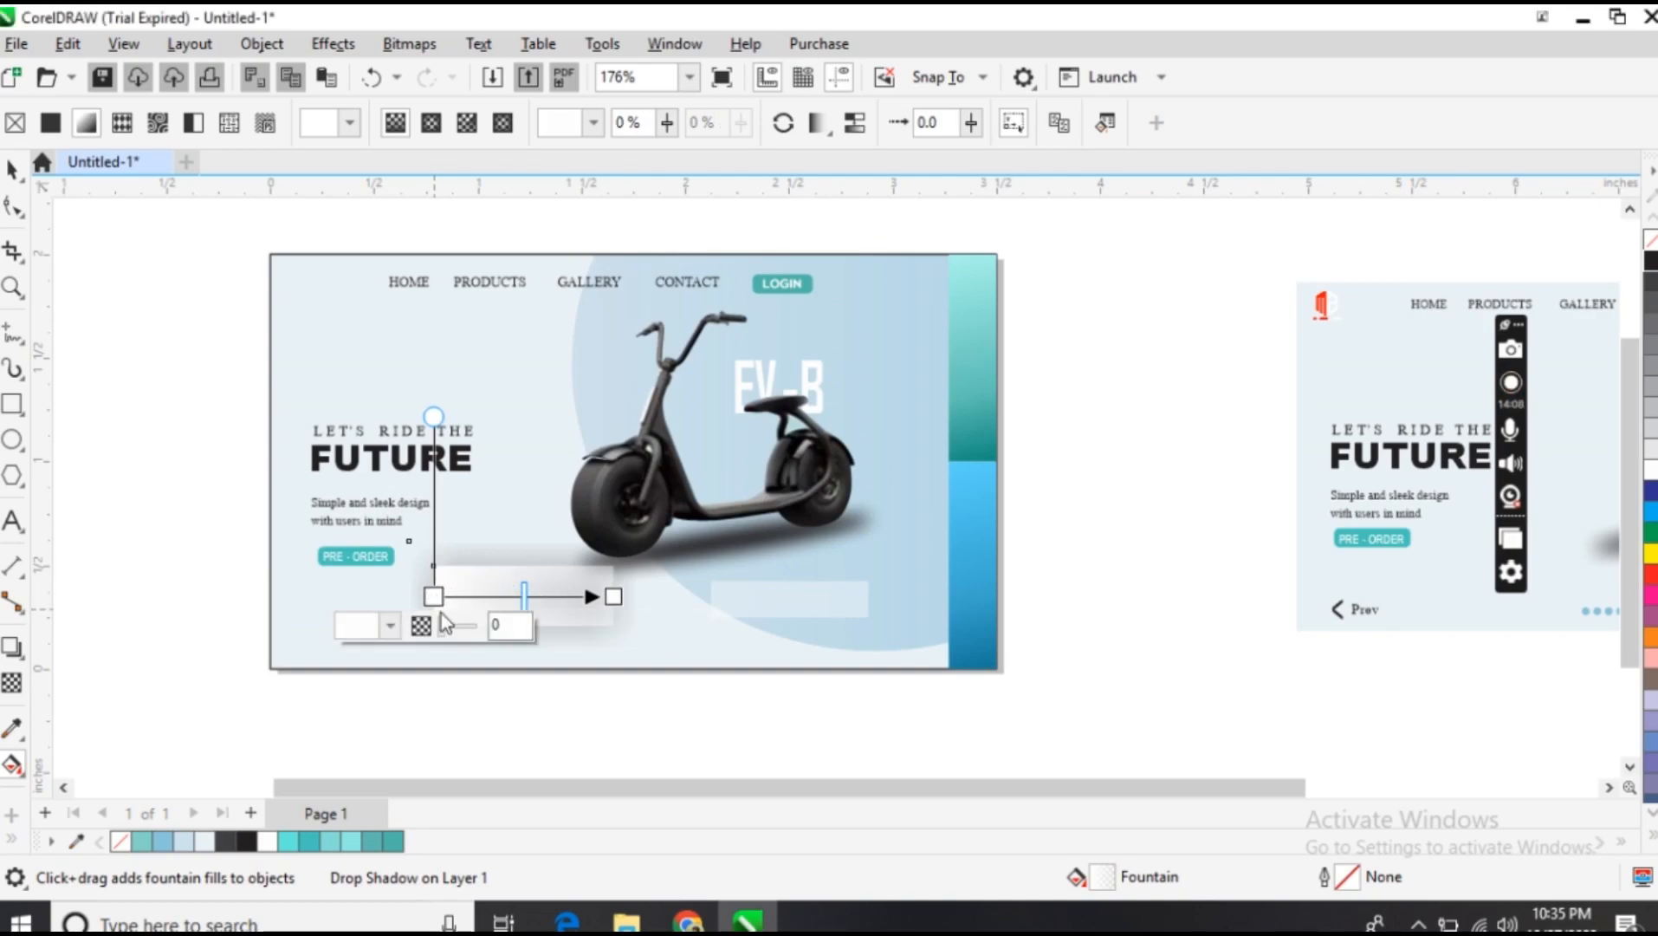
click(459, 628)
click(465, 629)
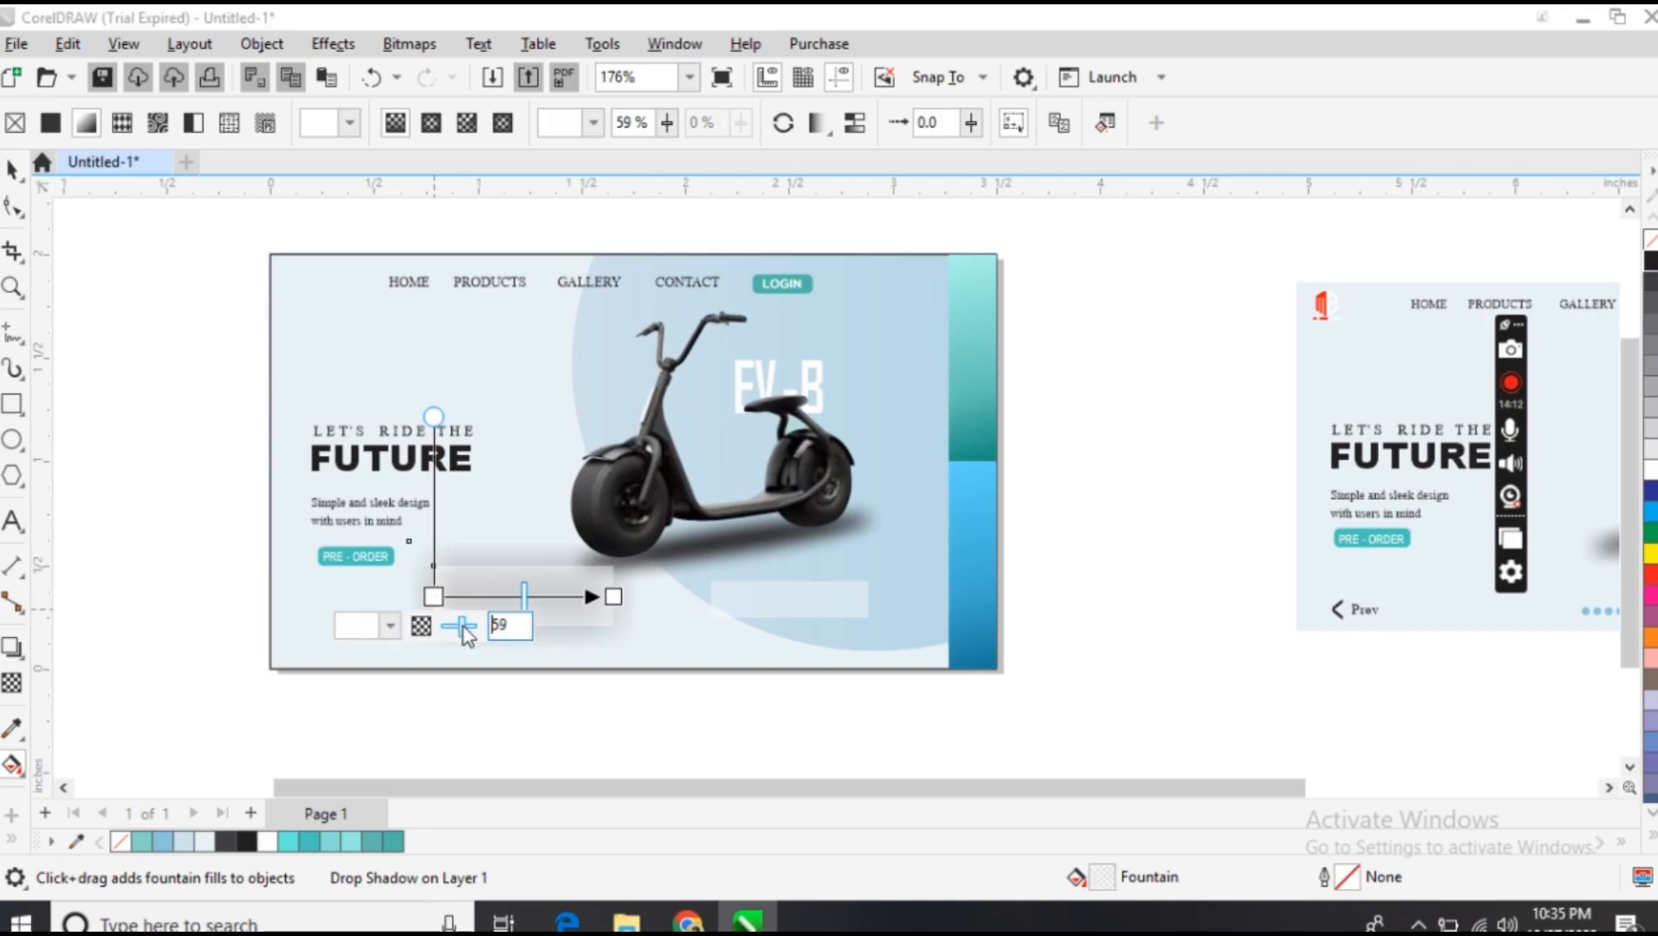
click(13, 161)
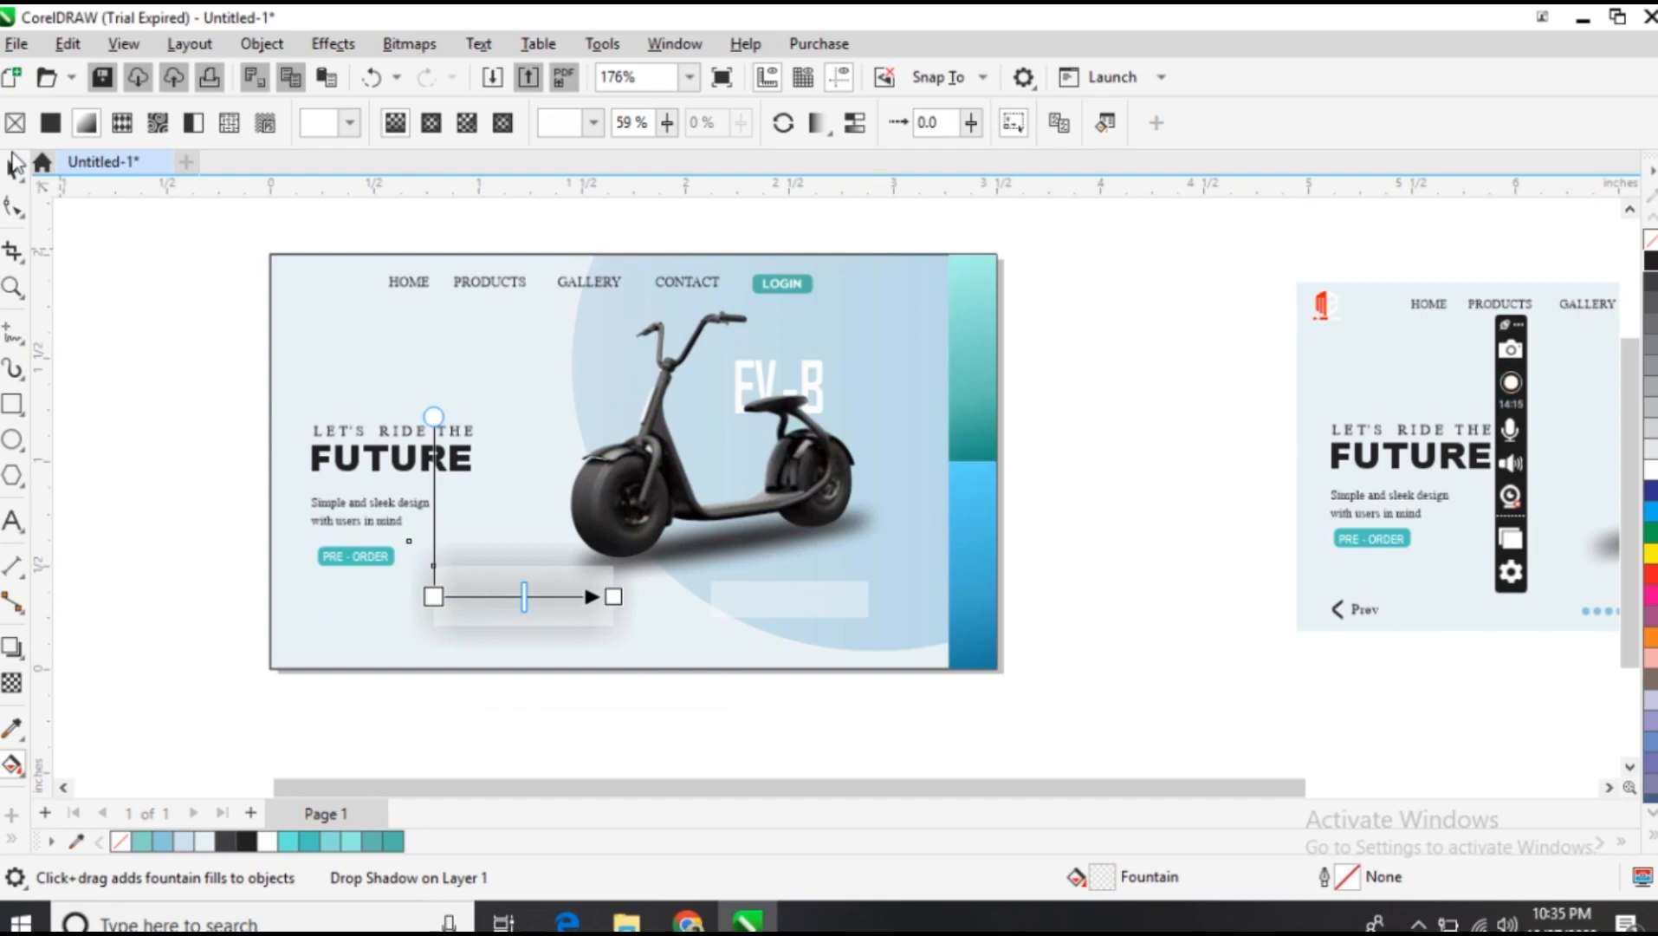
click(14, 169)
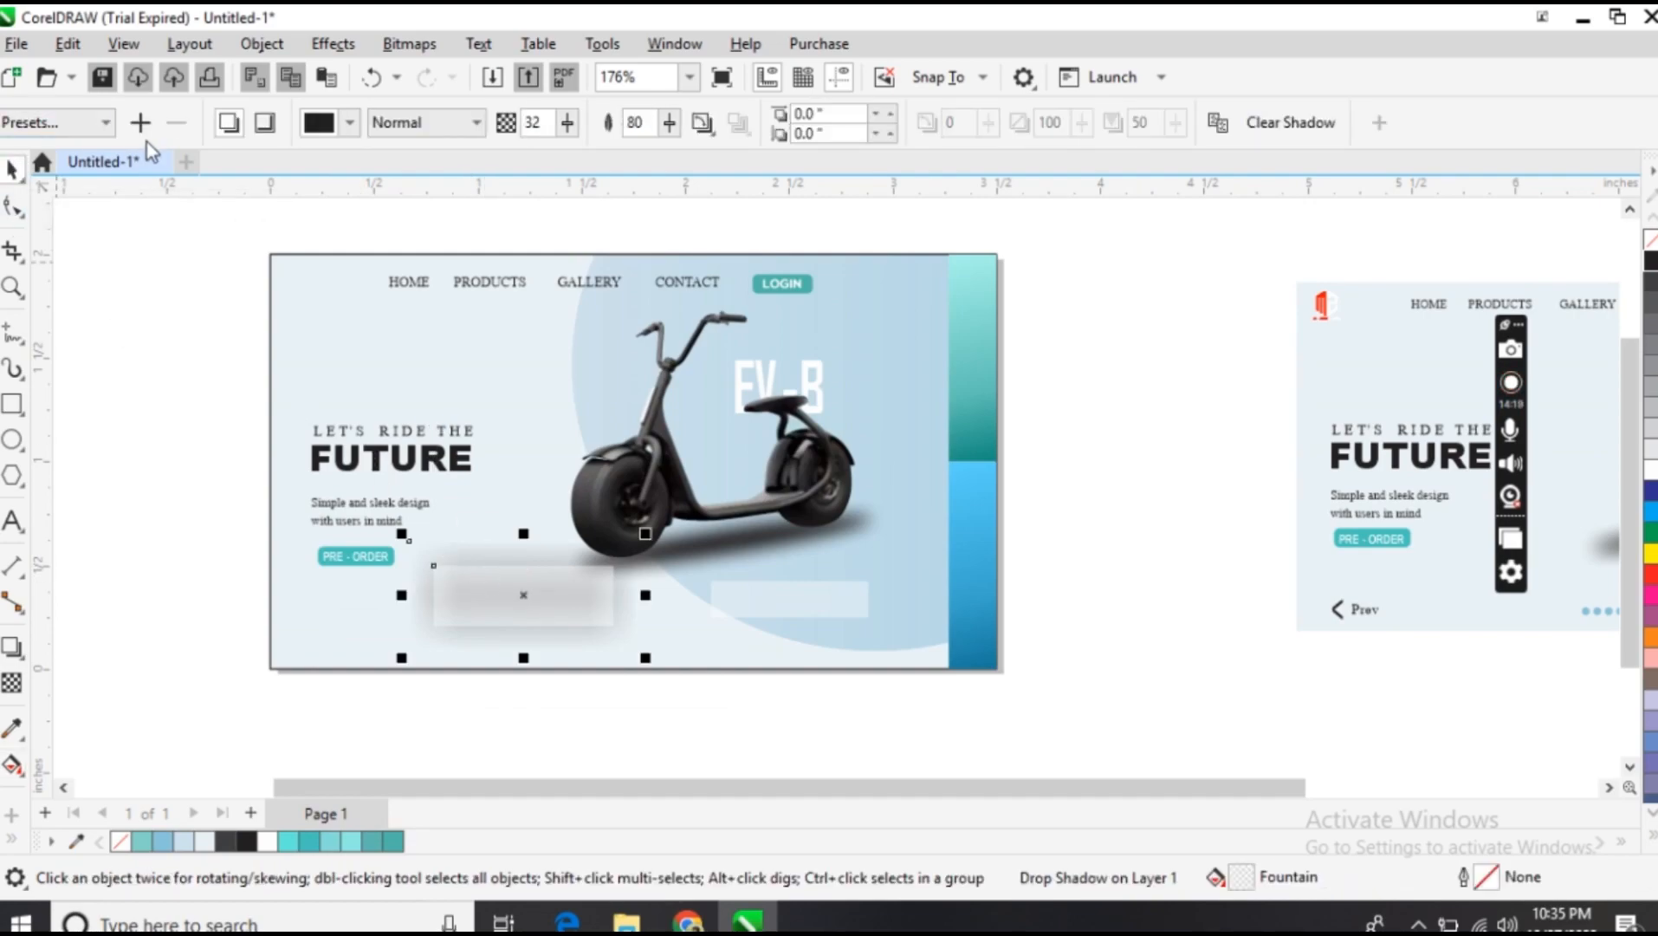
Switch the rectangle's shadow to the Small Glow preset and set its opacity to 25
click(13, 646)
click(99, 122)
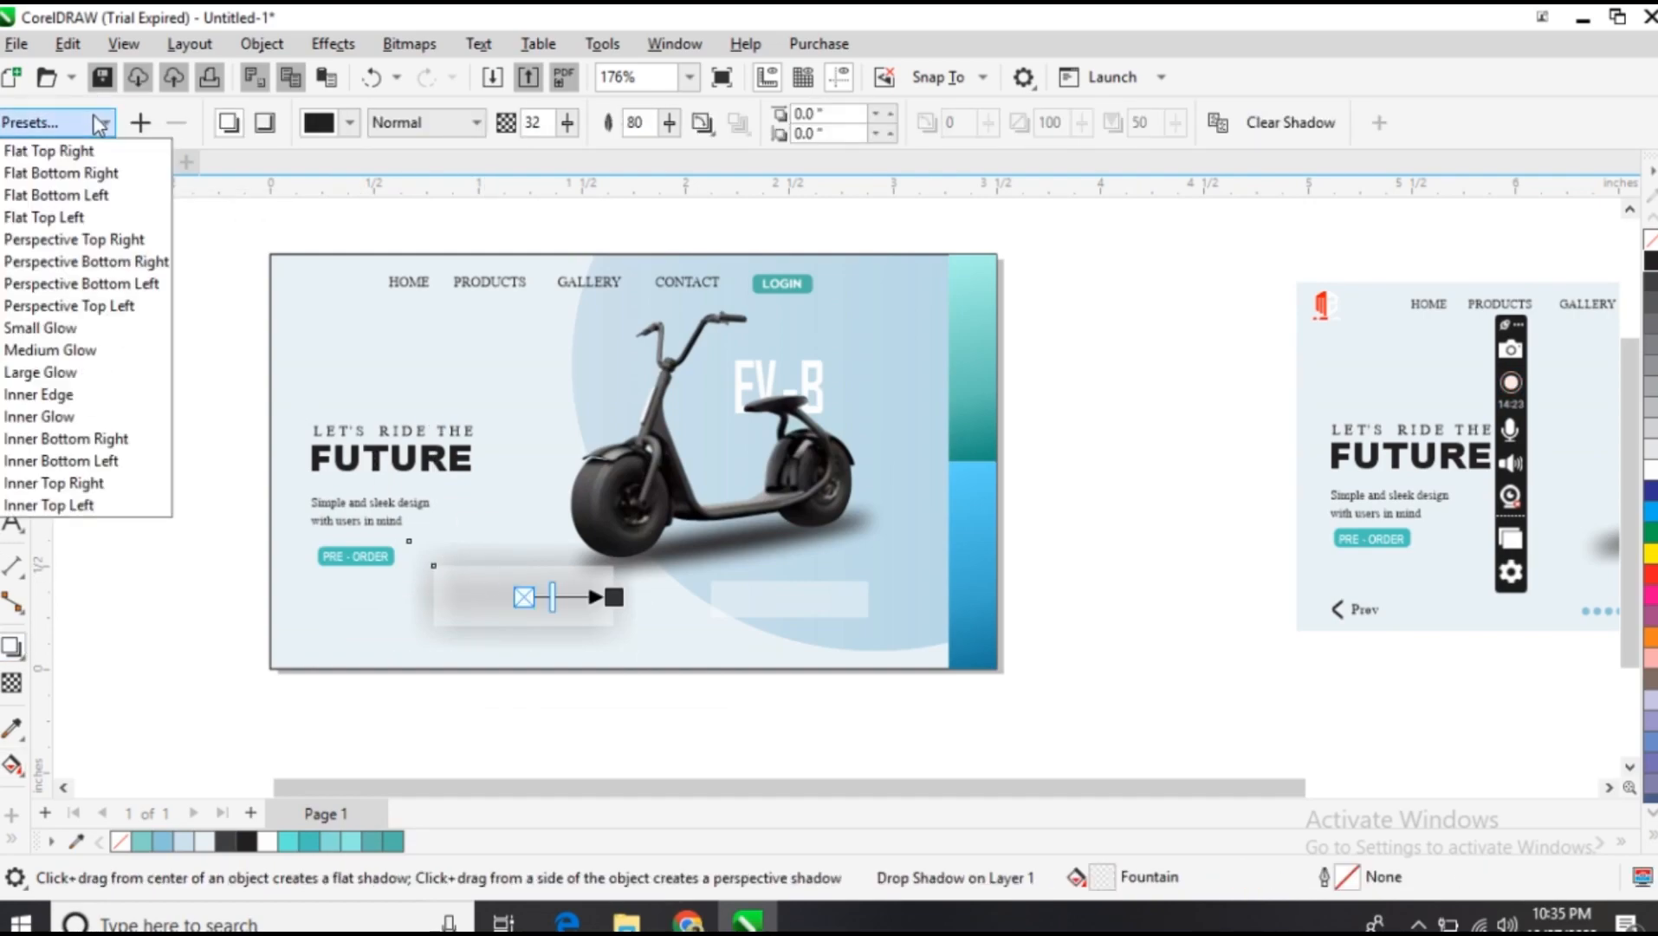
click(73, 330)
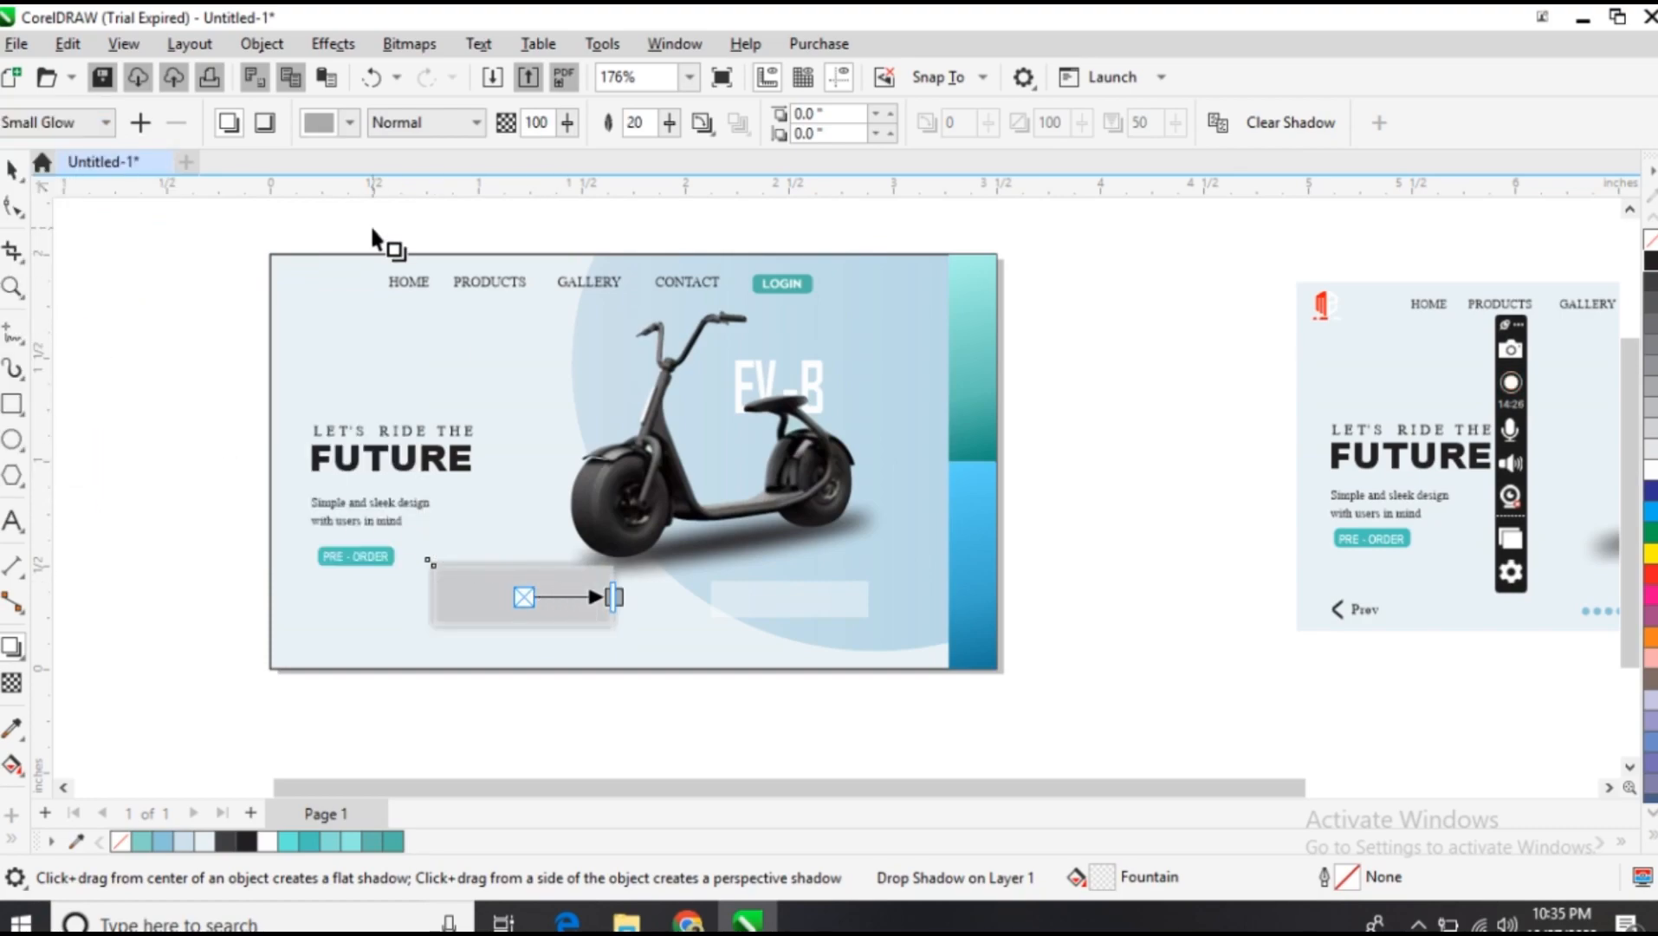
drag(612, 598, 564, 598)
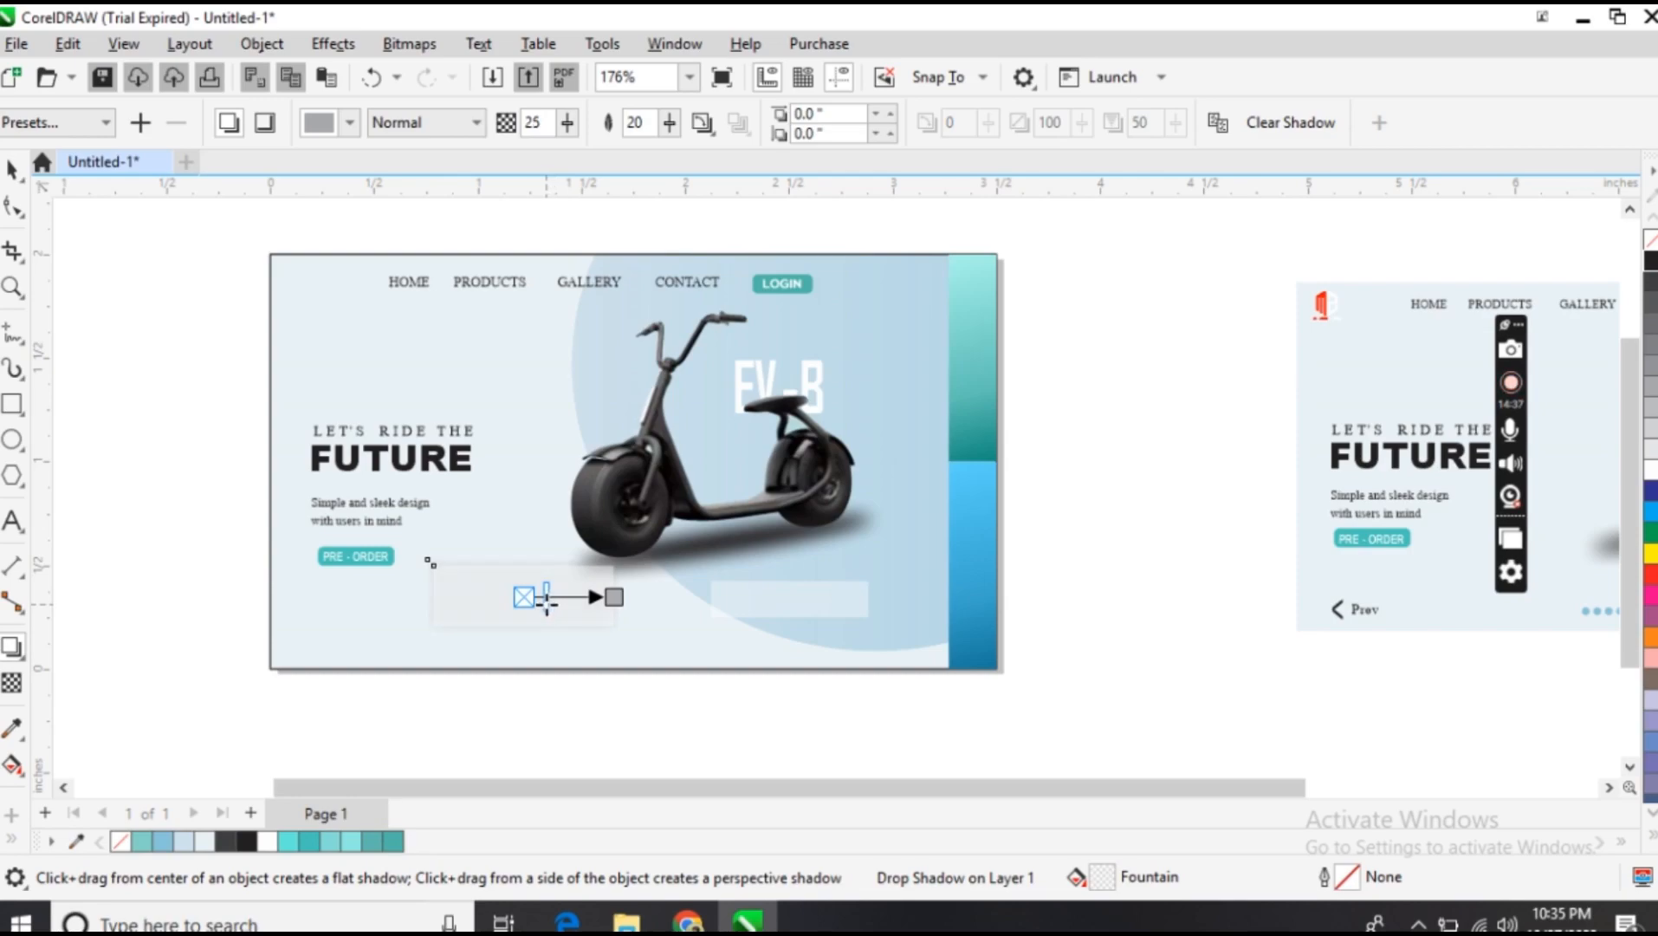
click(12, 169)
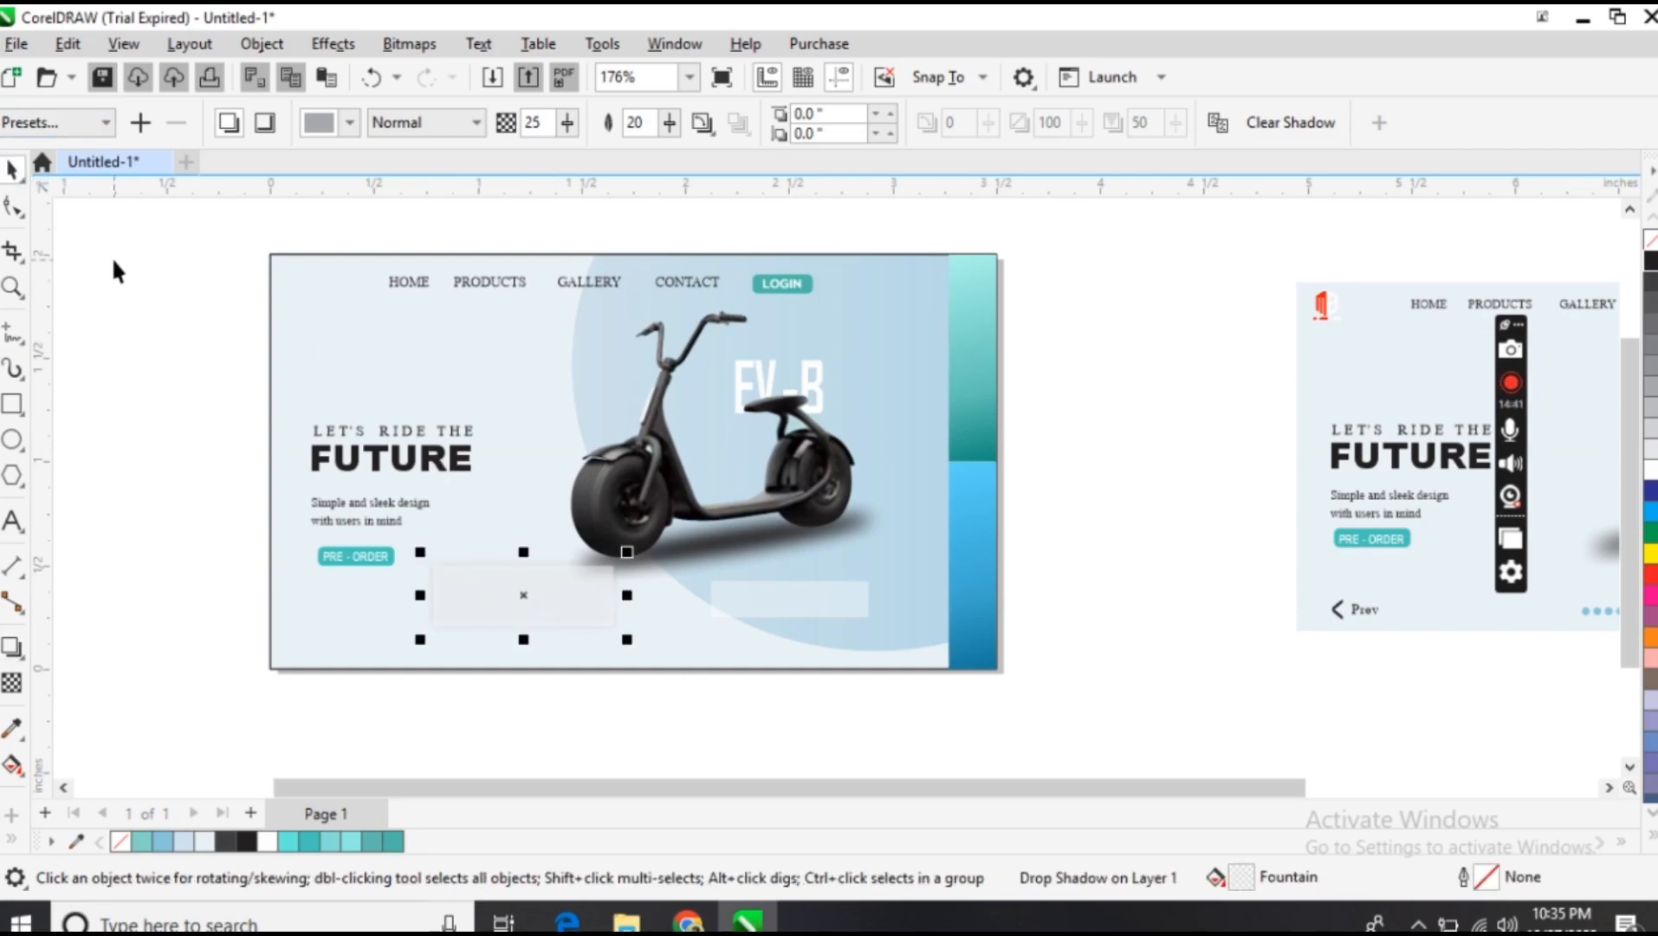
Move the newly drawn shadowed rectangle over the light circle and delete it, keeping the copied translucent rectangle
click(115, 270)
drag(511, 591, 705, 583)
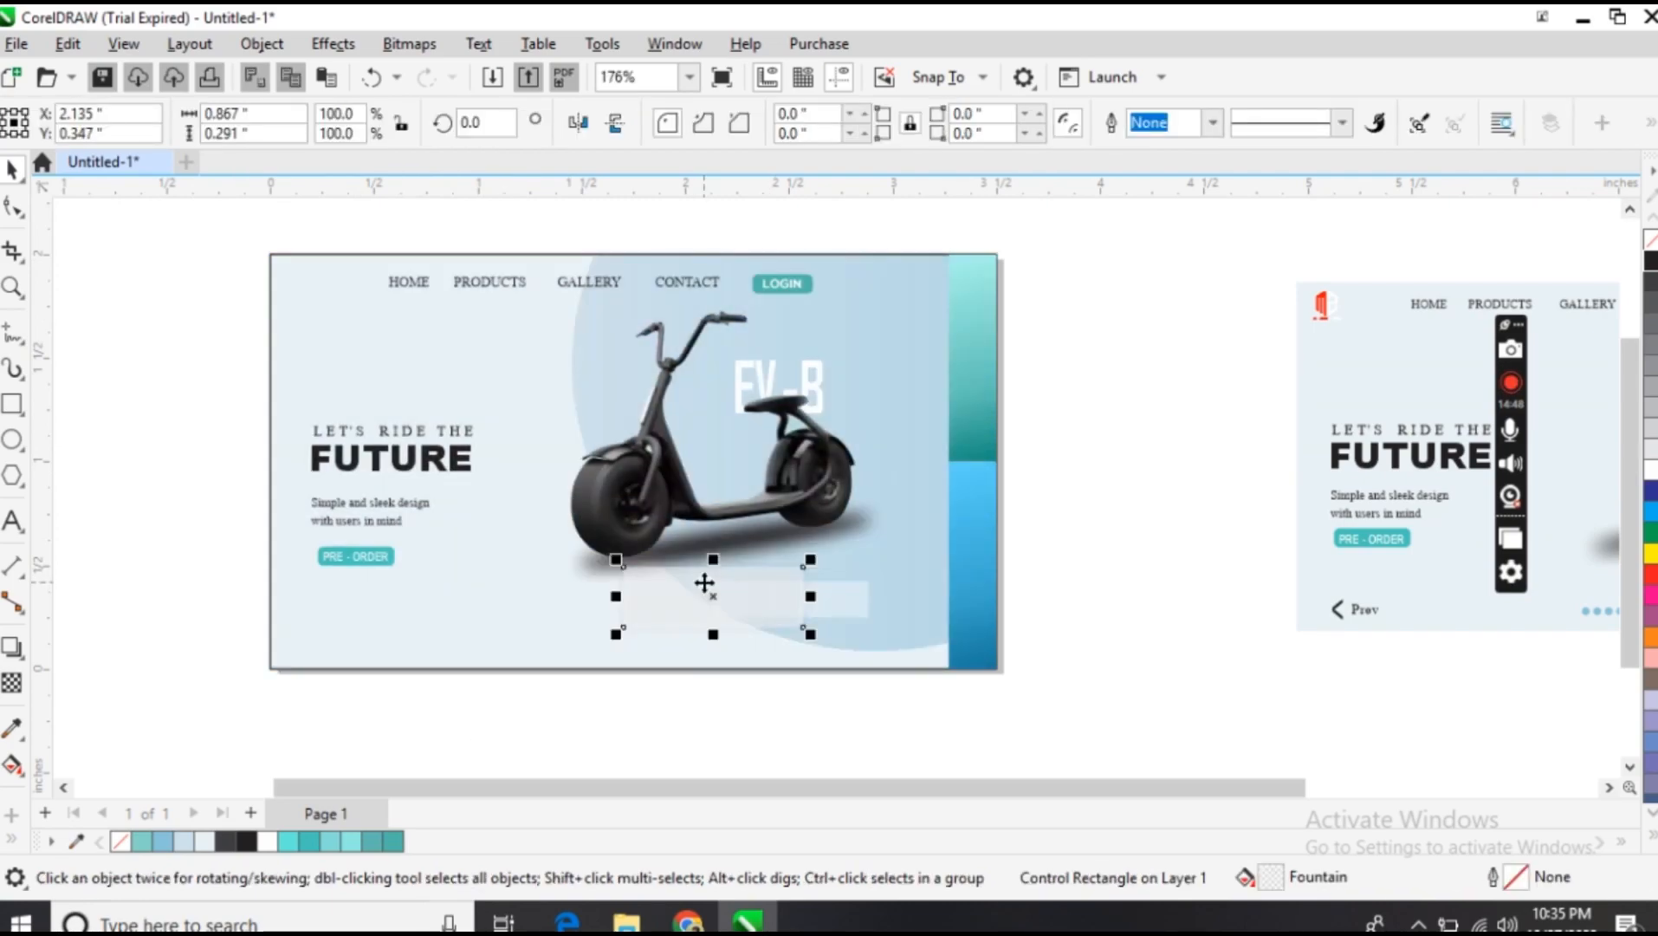
key(Delete)
click(754, 601)
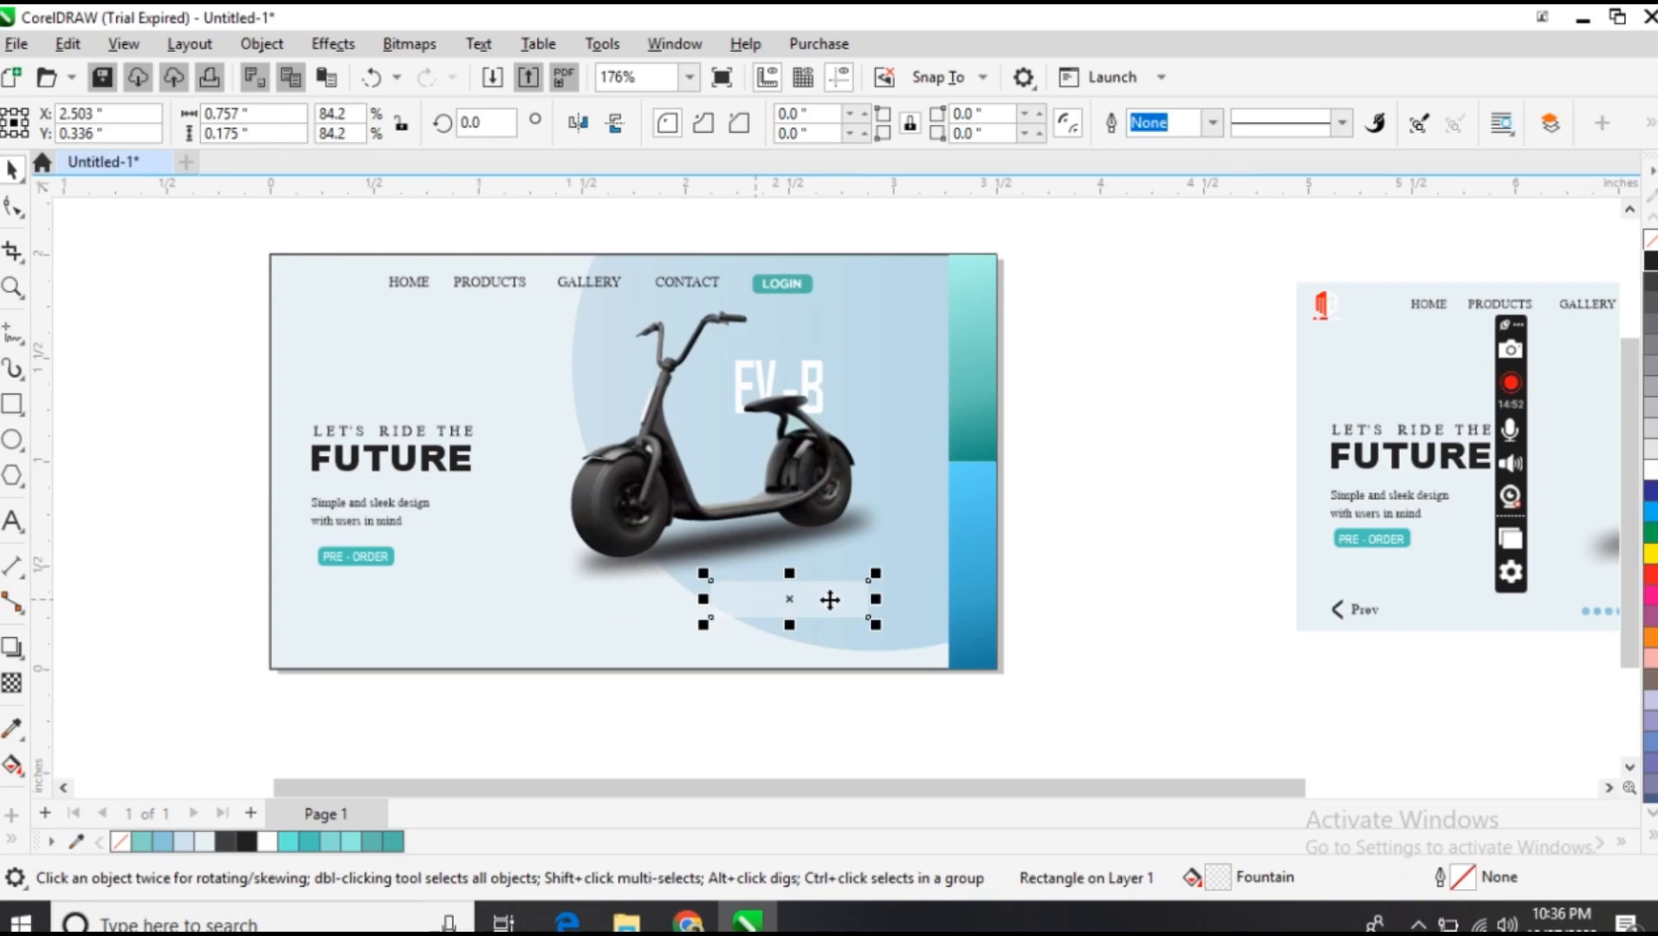
Copy the "45 km/h (28 mph)" text from the reference design onto the translucent rectangle below the rear wheel
drag(1051, 788, 1304, 789)
click(1328, 563)
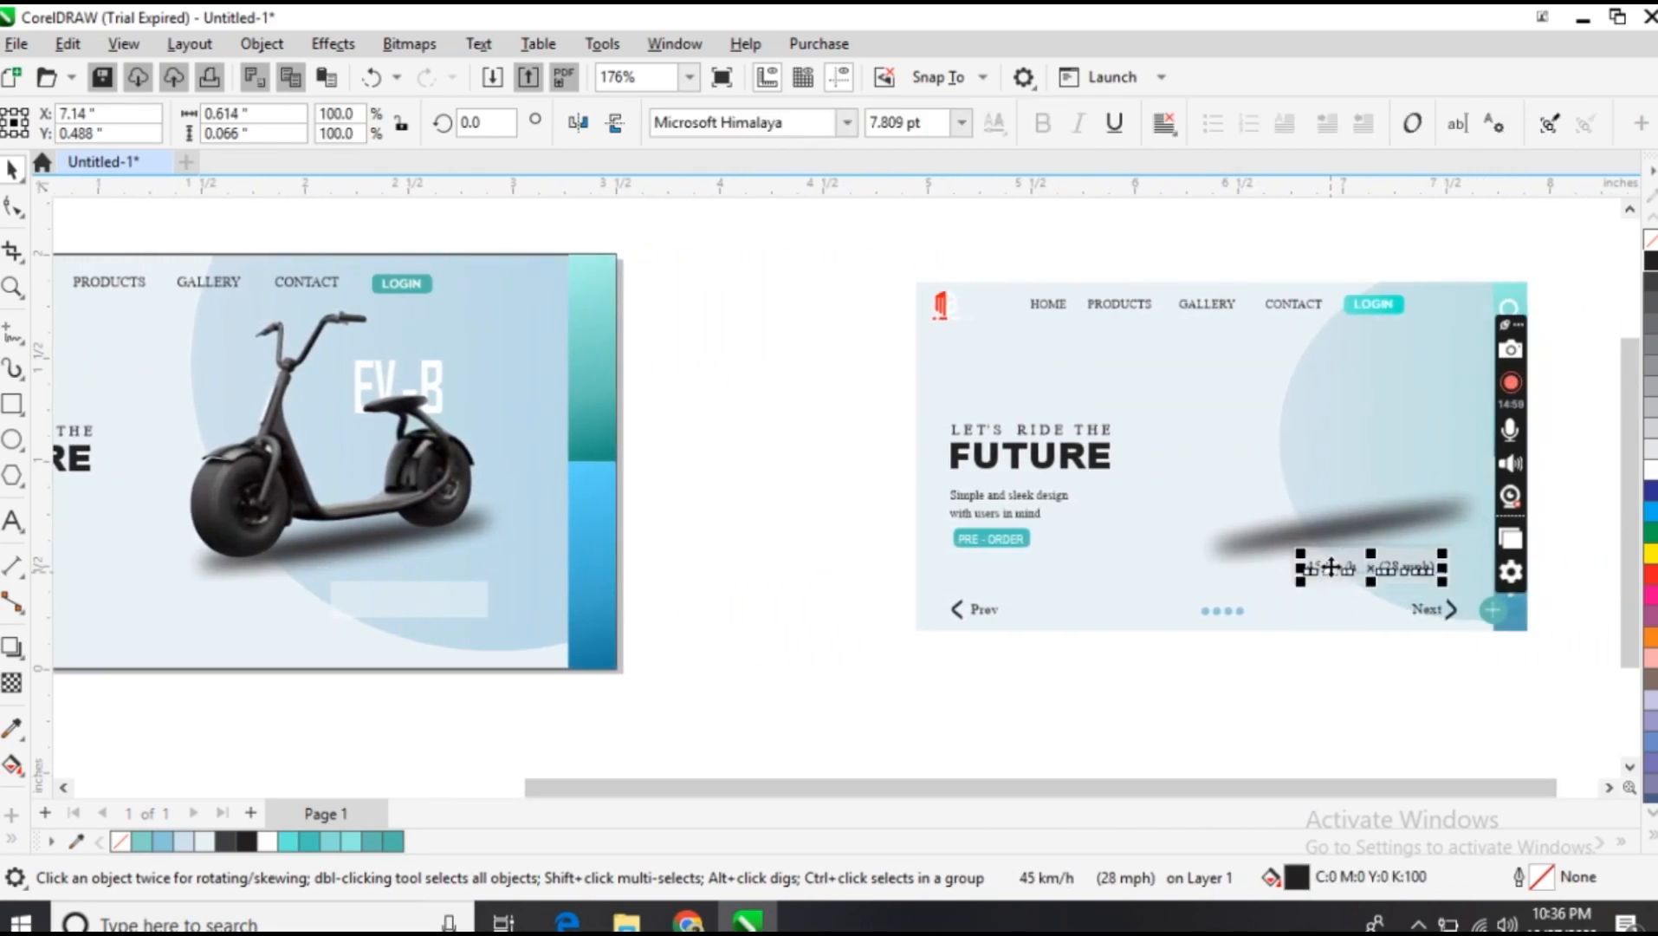
drag(1332, 567, 416, 600)
click(669, 633)
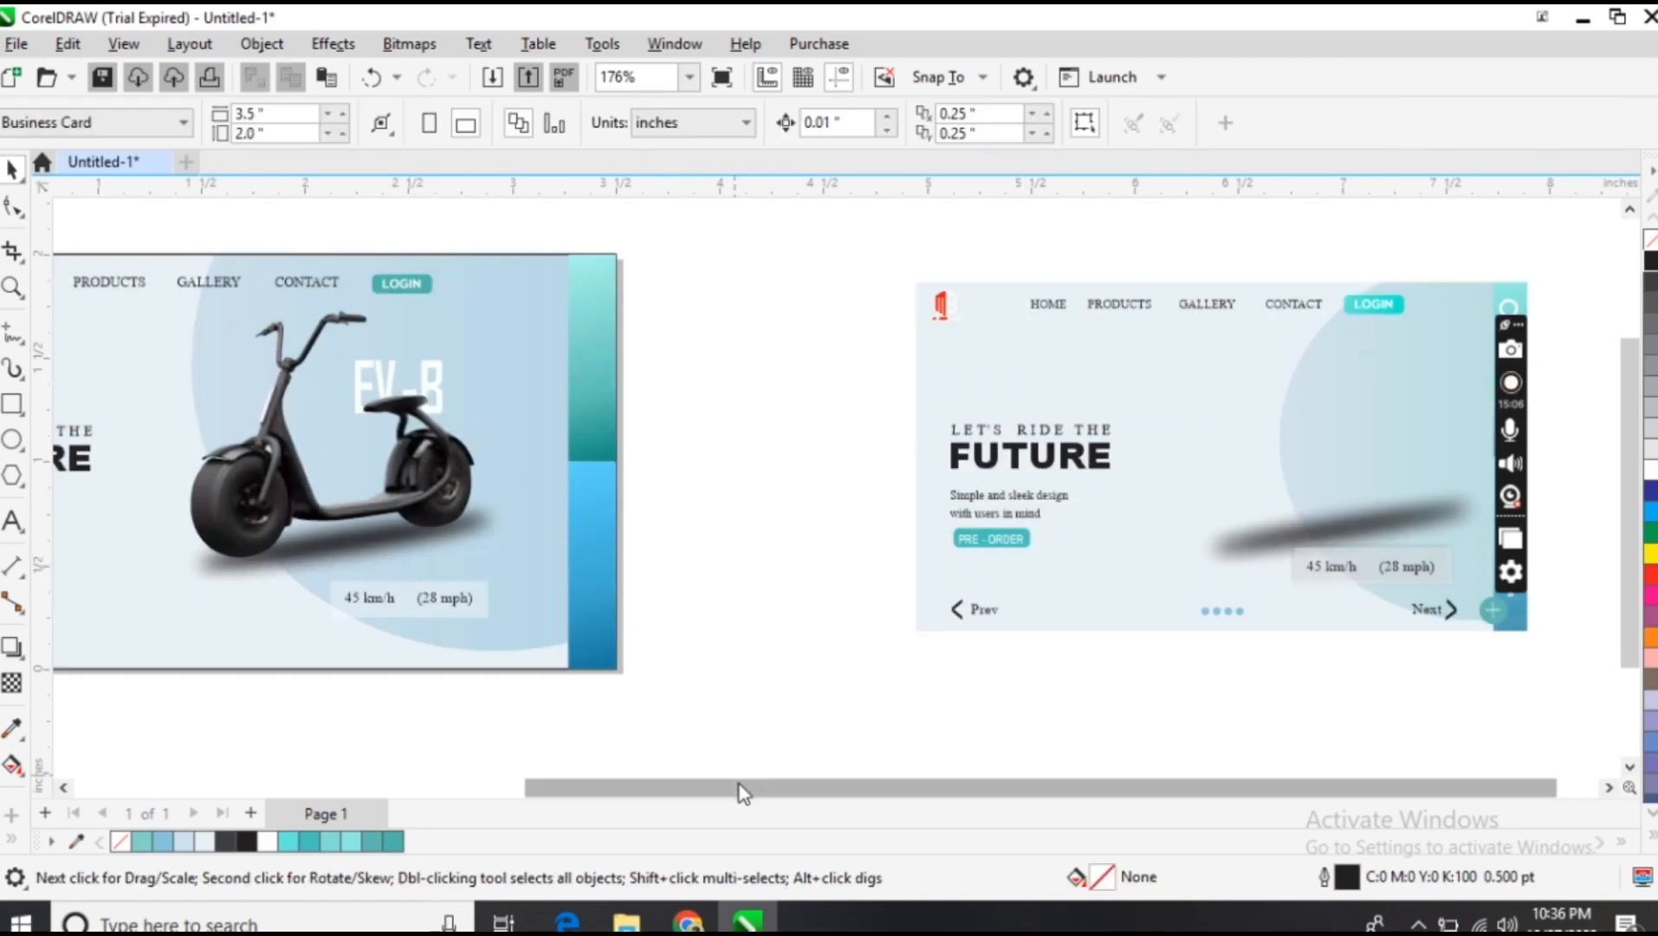
Add a "<" arrow as Arial text below the PRE - ORDER button and scale it to about 0.074 × 0.141 inches
drag(906, 790, 950, 763)
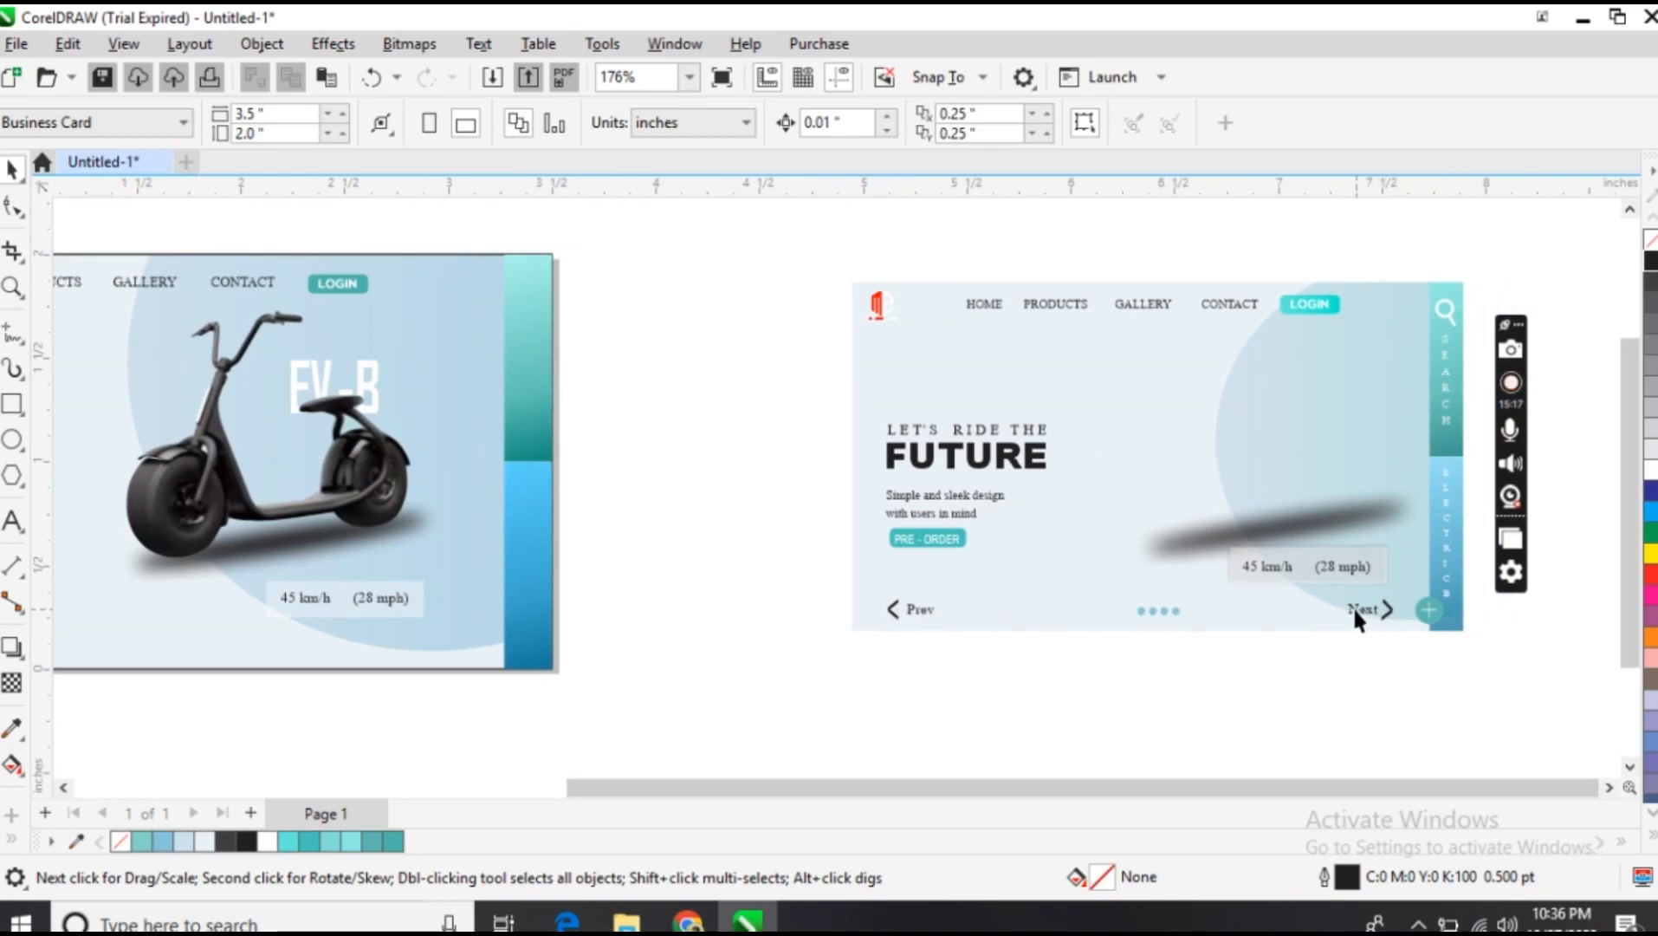
drag(1039, 790, 700, 822)
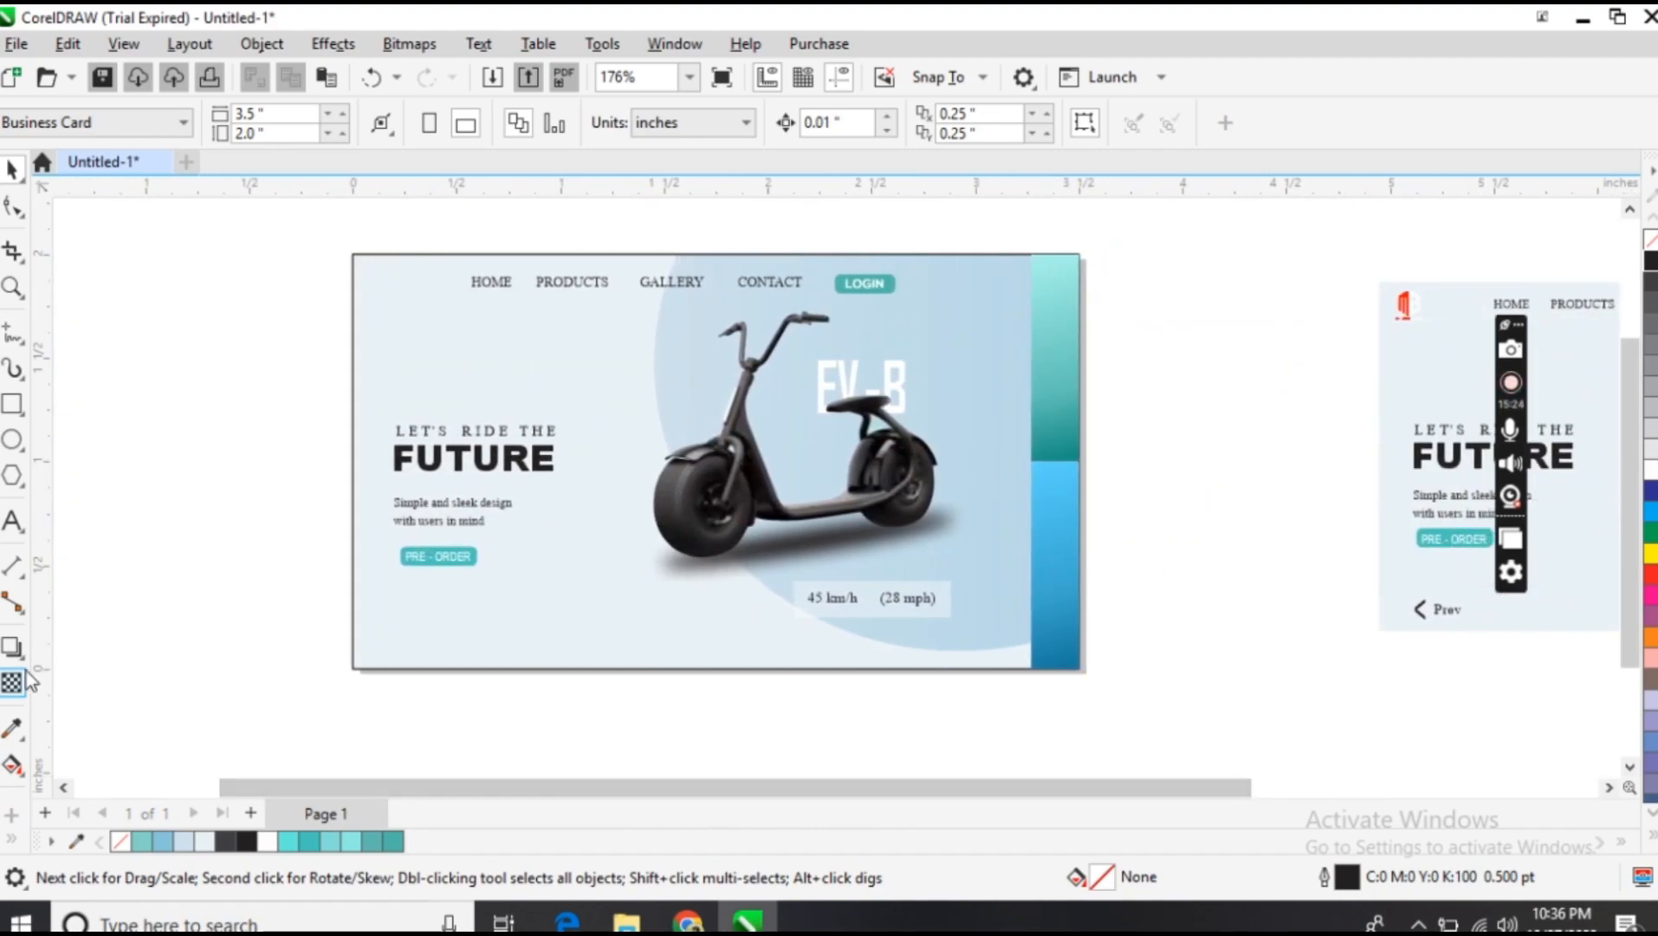
click(12, 520)
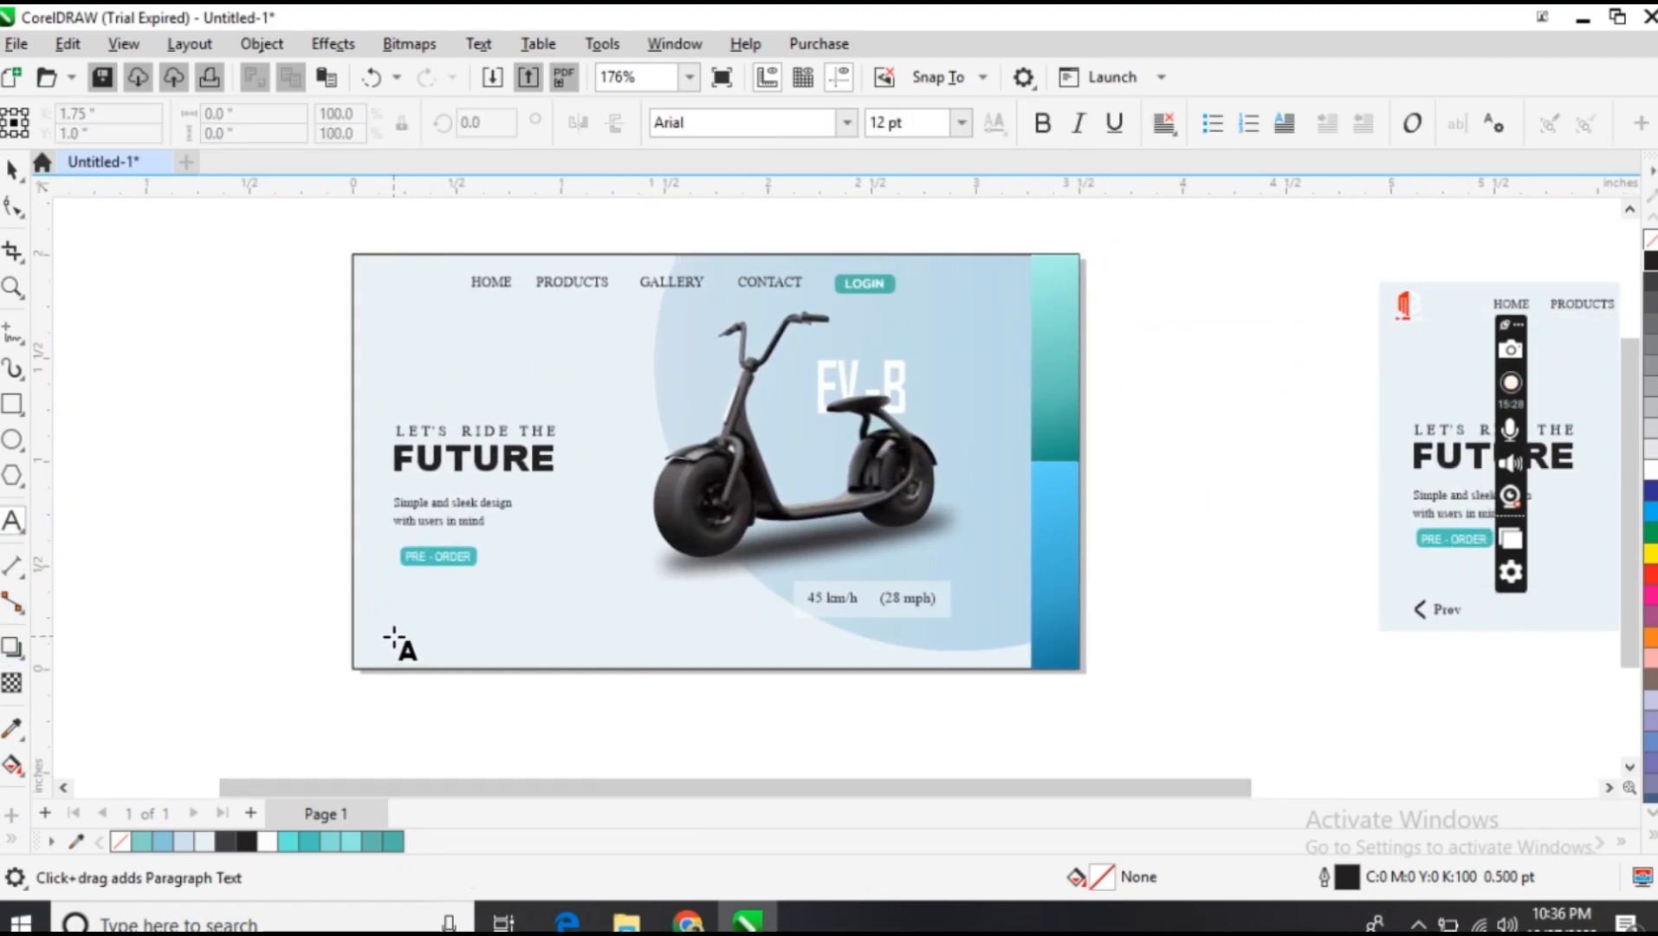
click(395, 641)
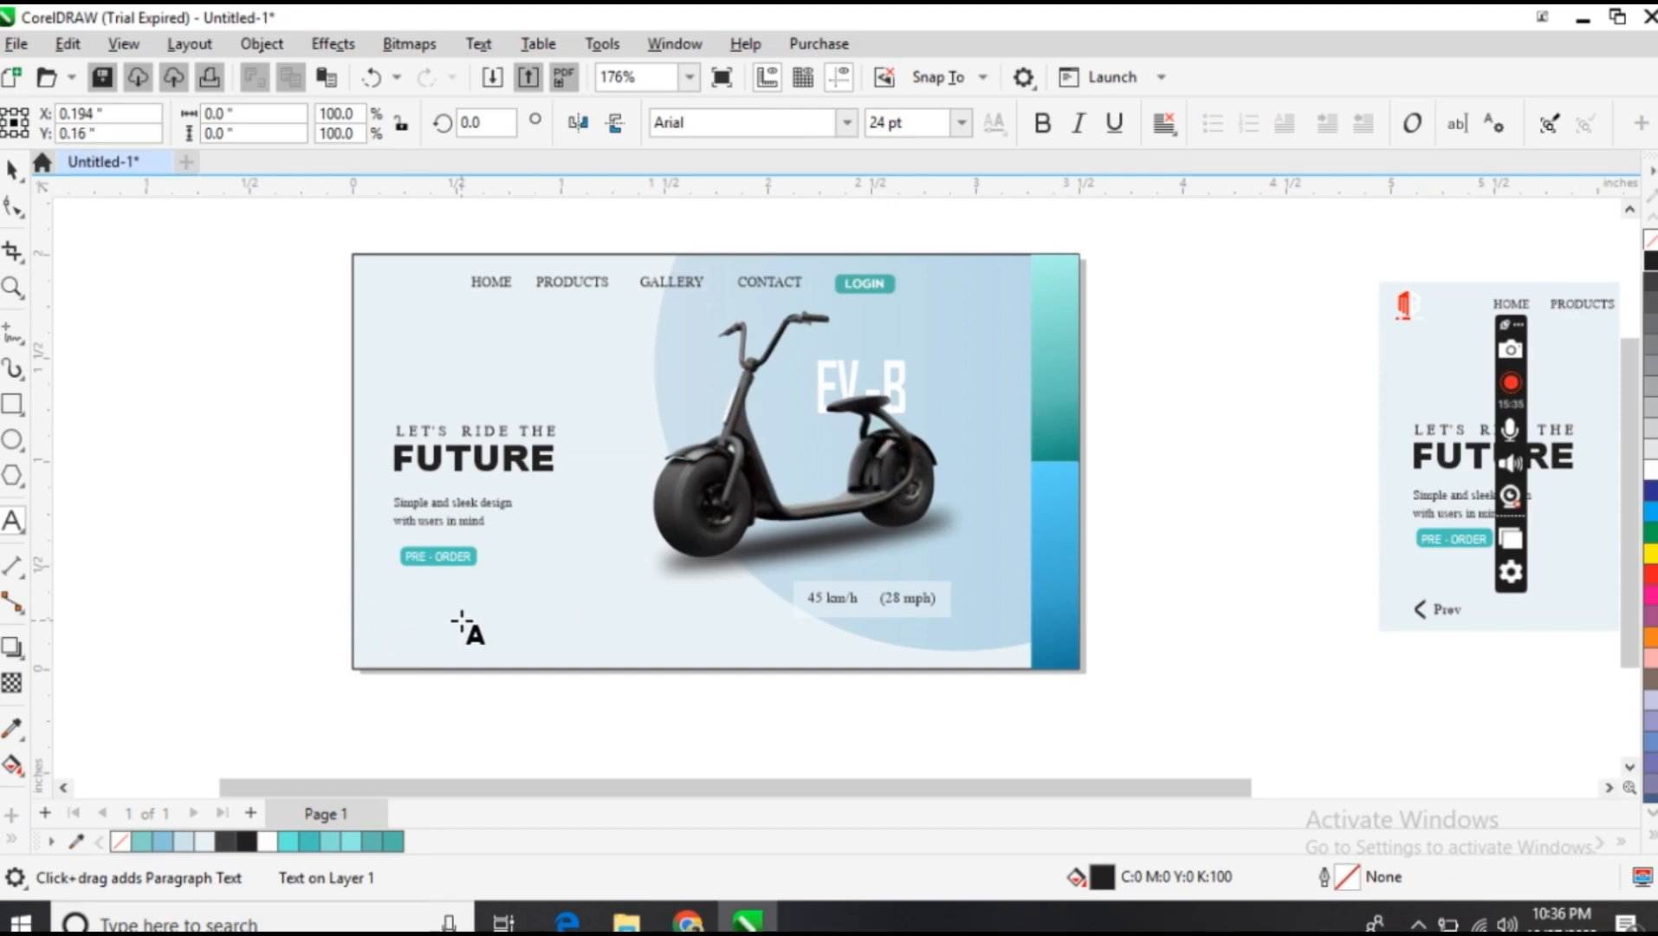
text(<)
drag(404, 587, 415, 564)
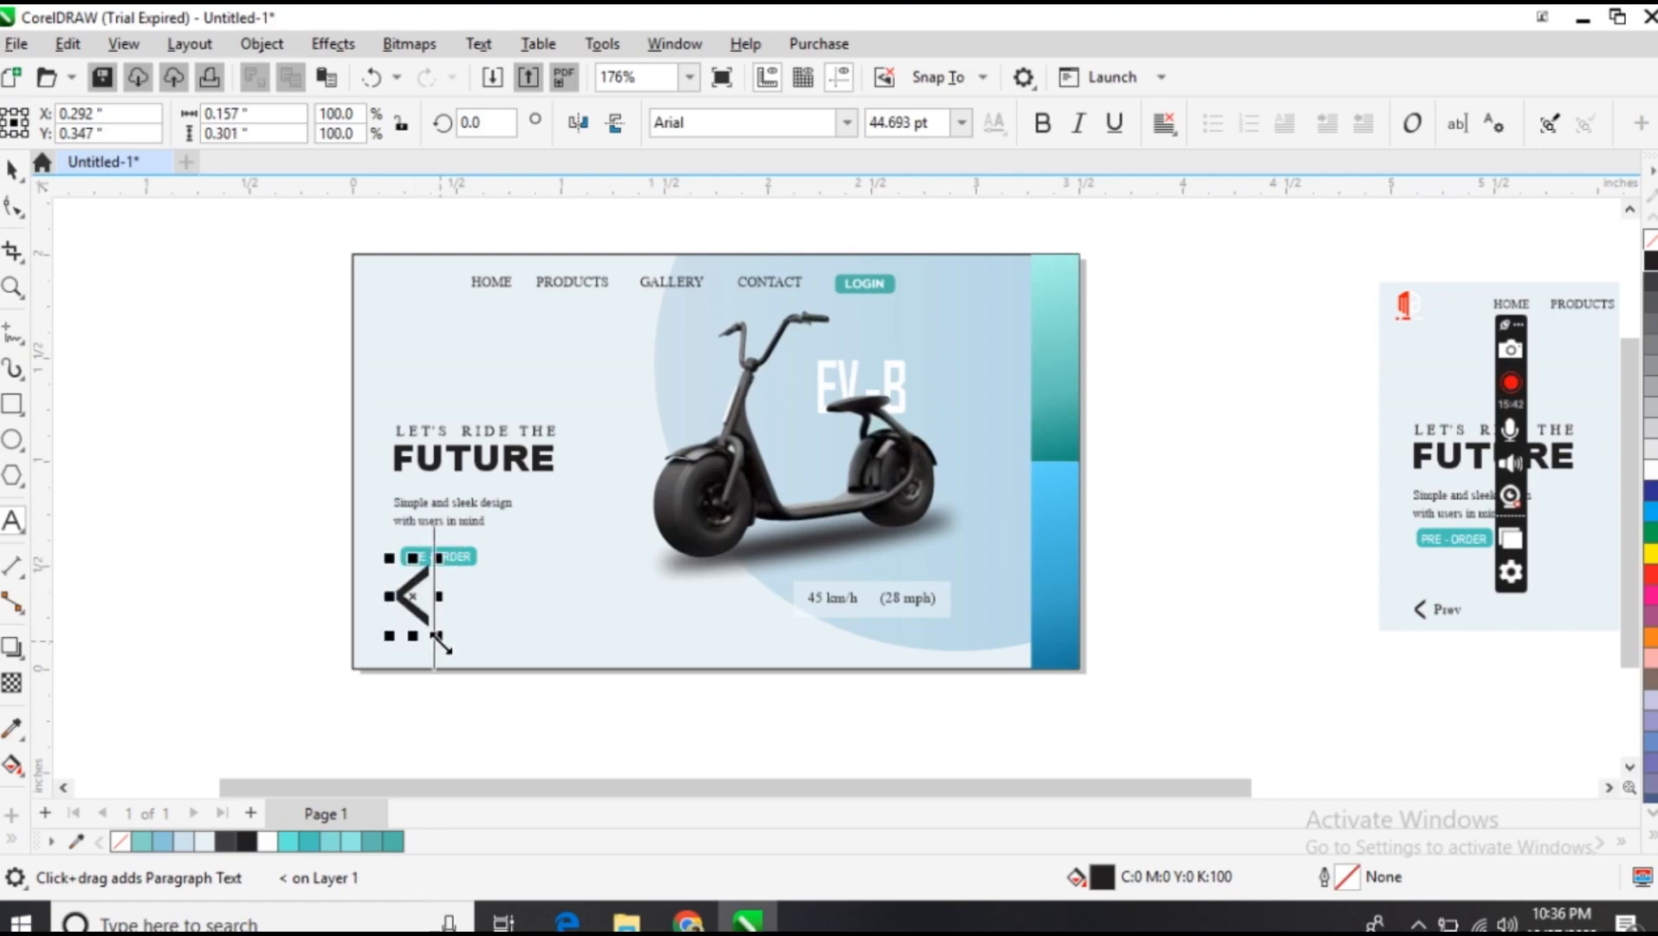
drag(438, 638, 417, 598)
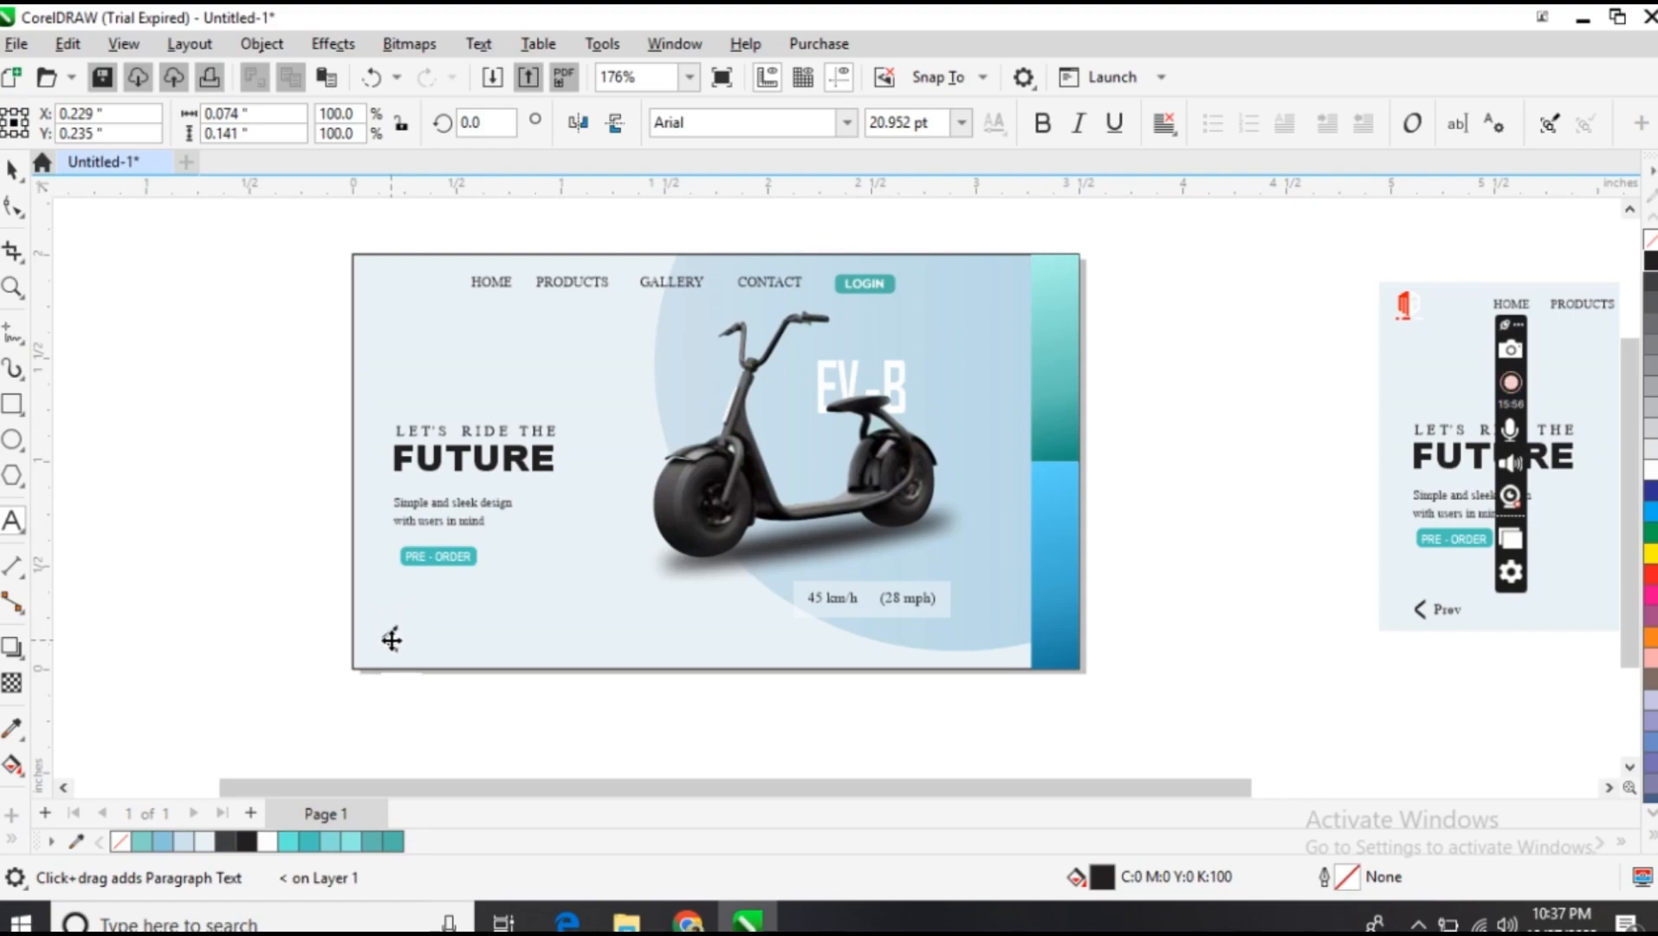
Position the "<" arrow in the card's lower-left corner at about X 0.218, Y 0.124 inches
drag(392, 640, 389, 638)
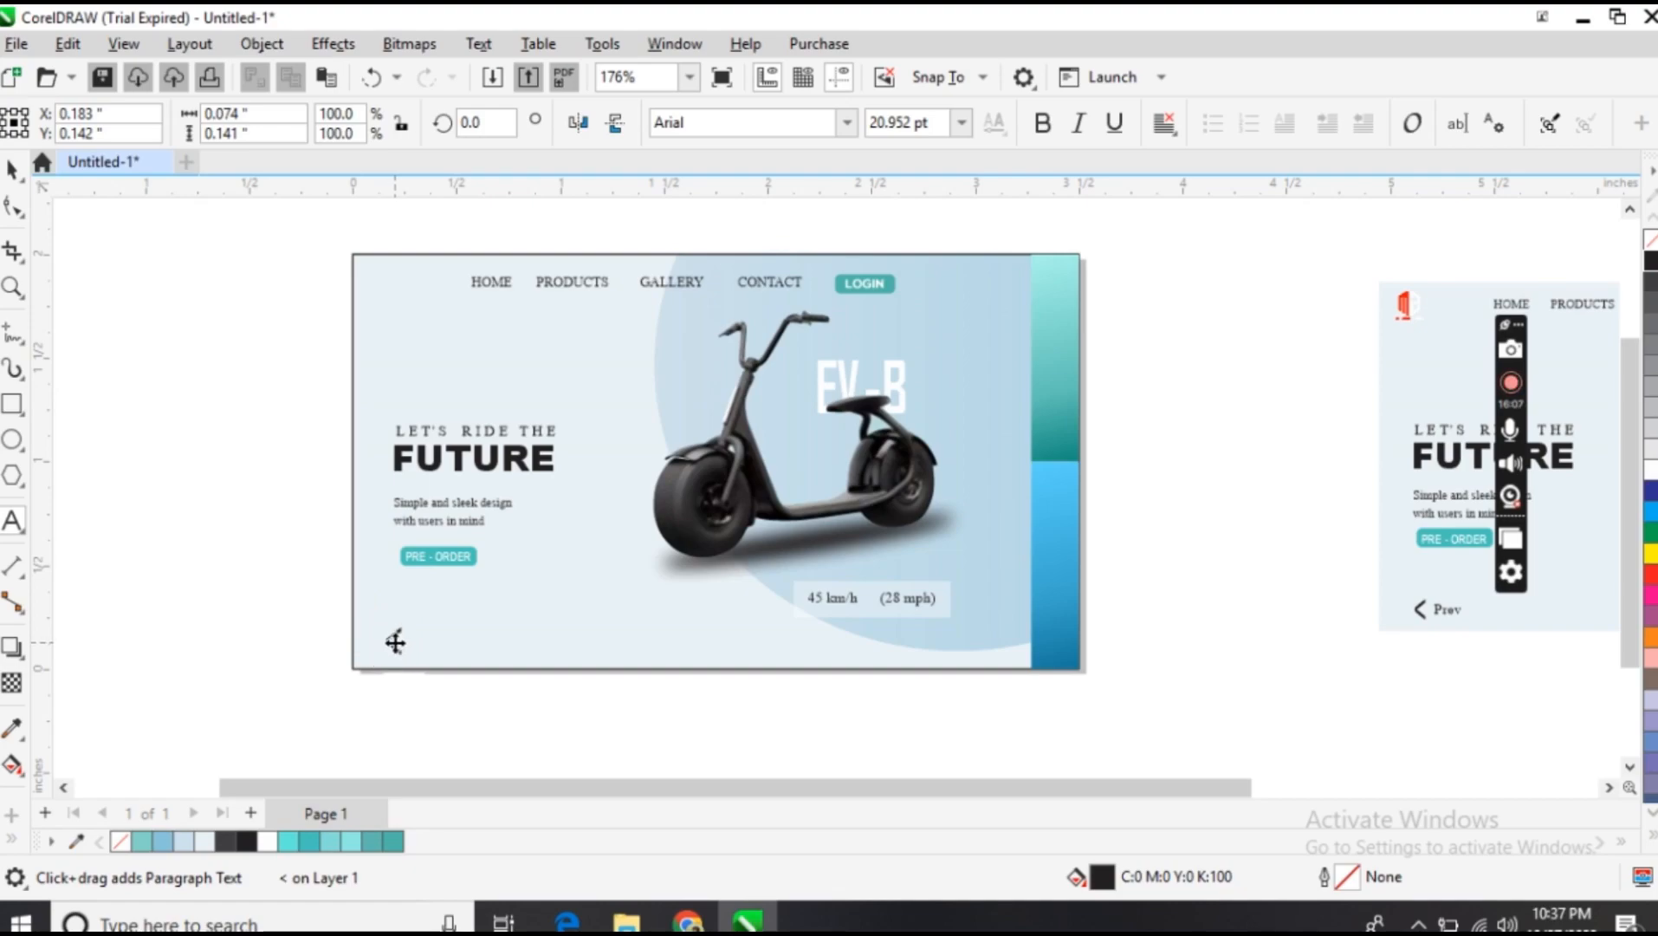
drag(399, 643, 405, 640)
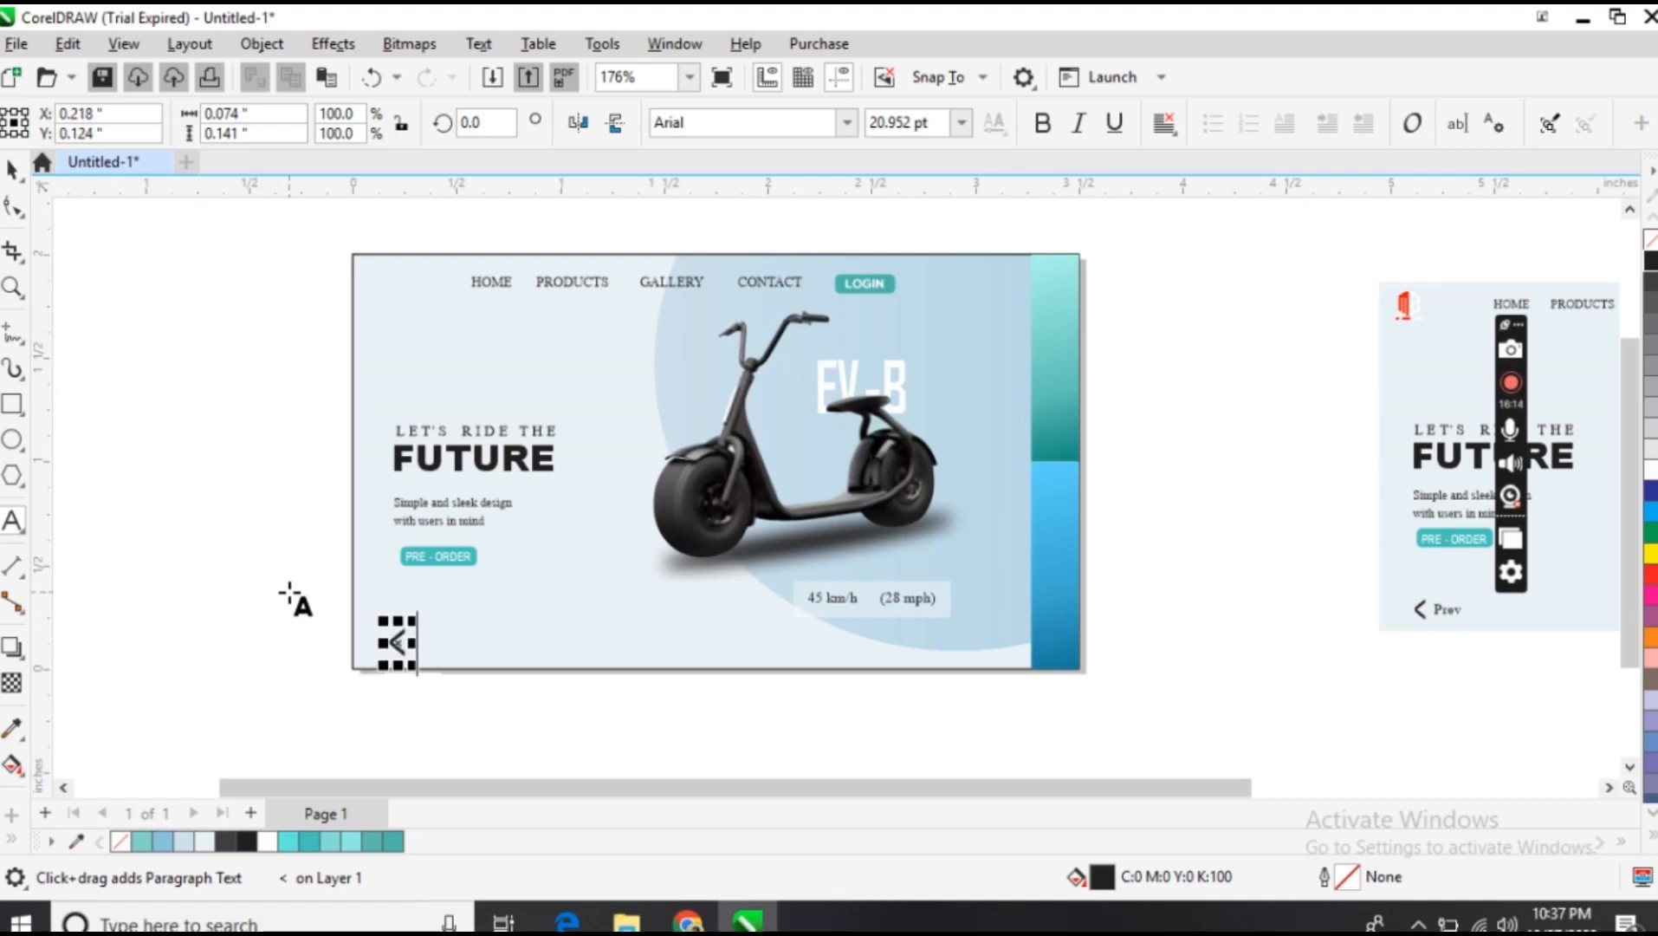
click(13, 172)
click(102, 291)
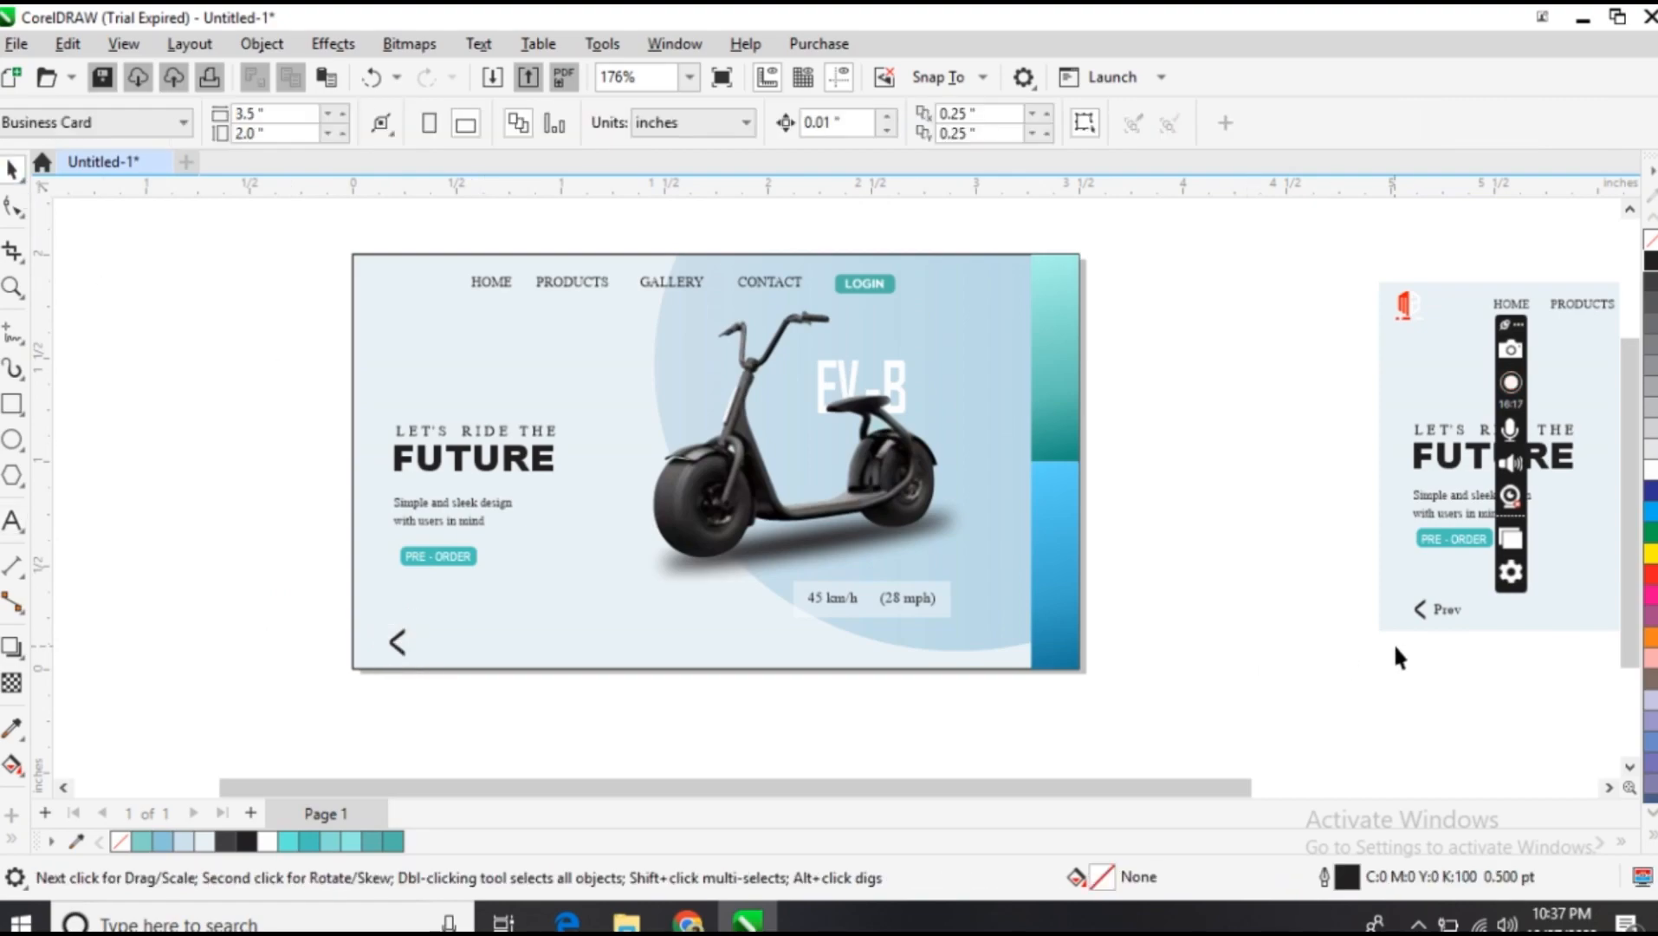
Copy the "Prev" text from the reference design and place it beside the "<" arrow at about X 0.367, Y 0.118 inches
click(1438, 609)
key(ctrl+d)
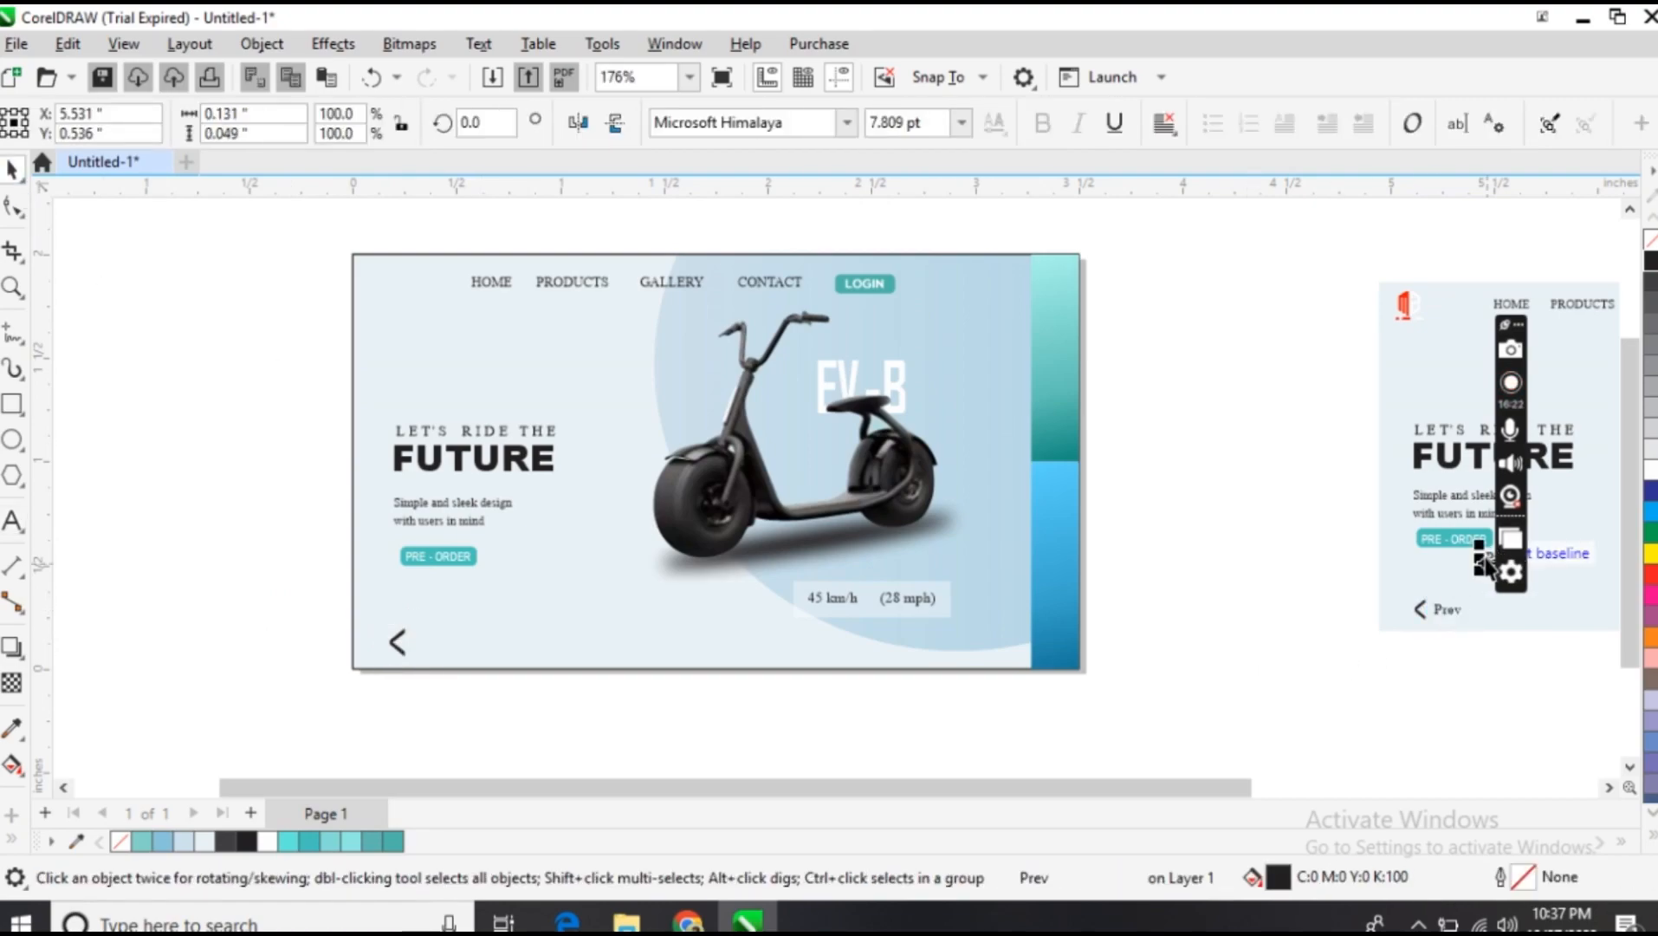
drag(1483, 559, 735, 651)
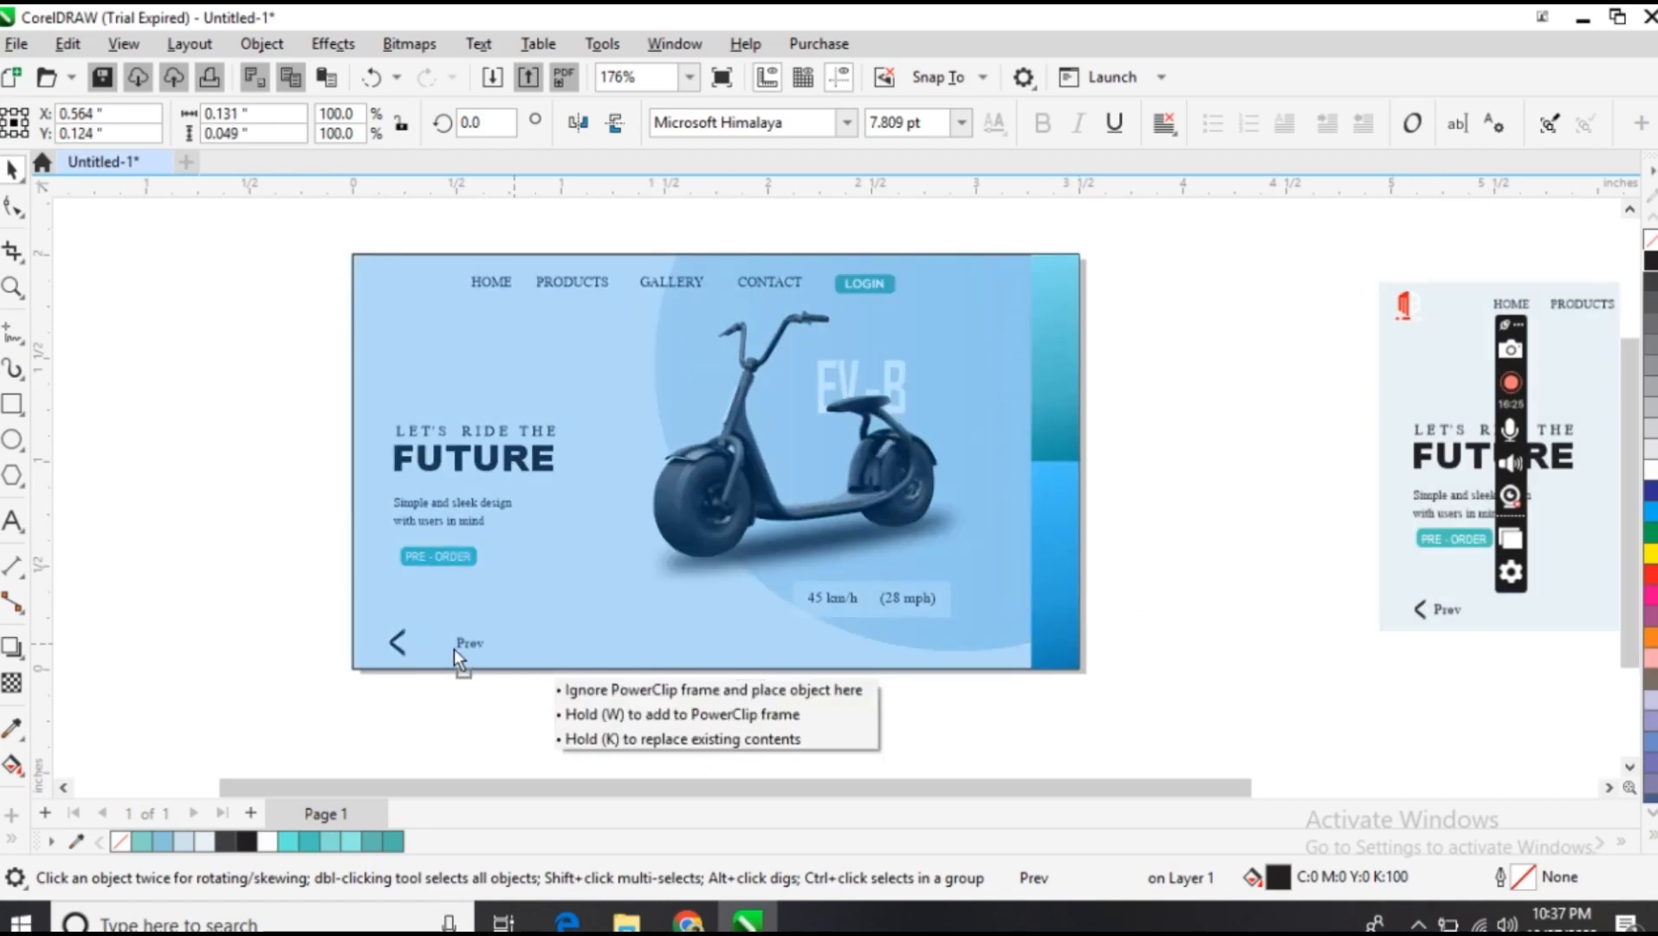
drag(414, 651, 414, 650)
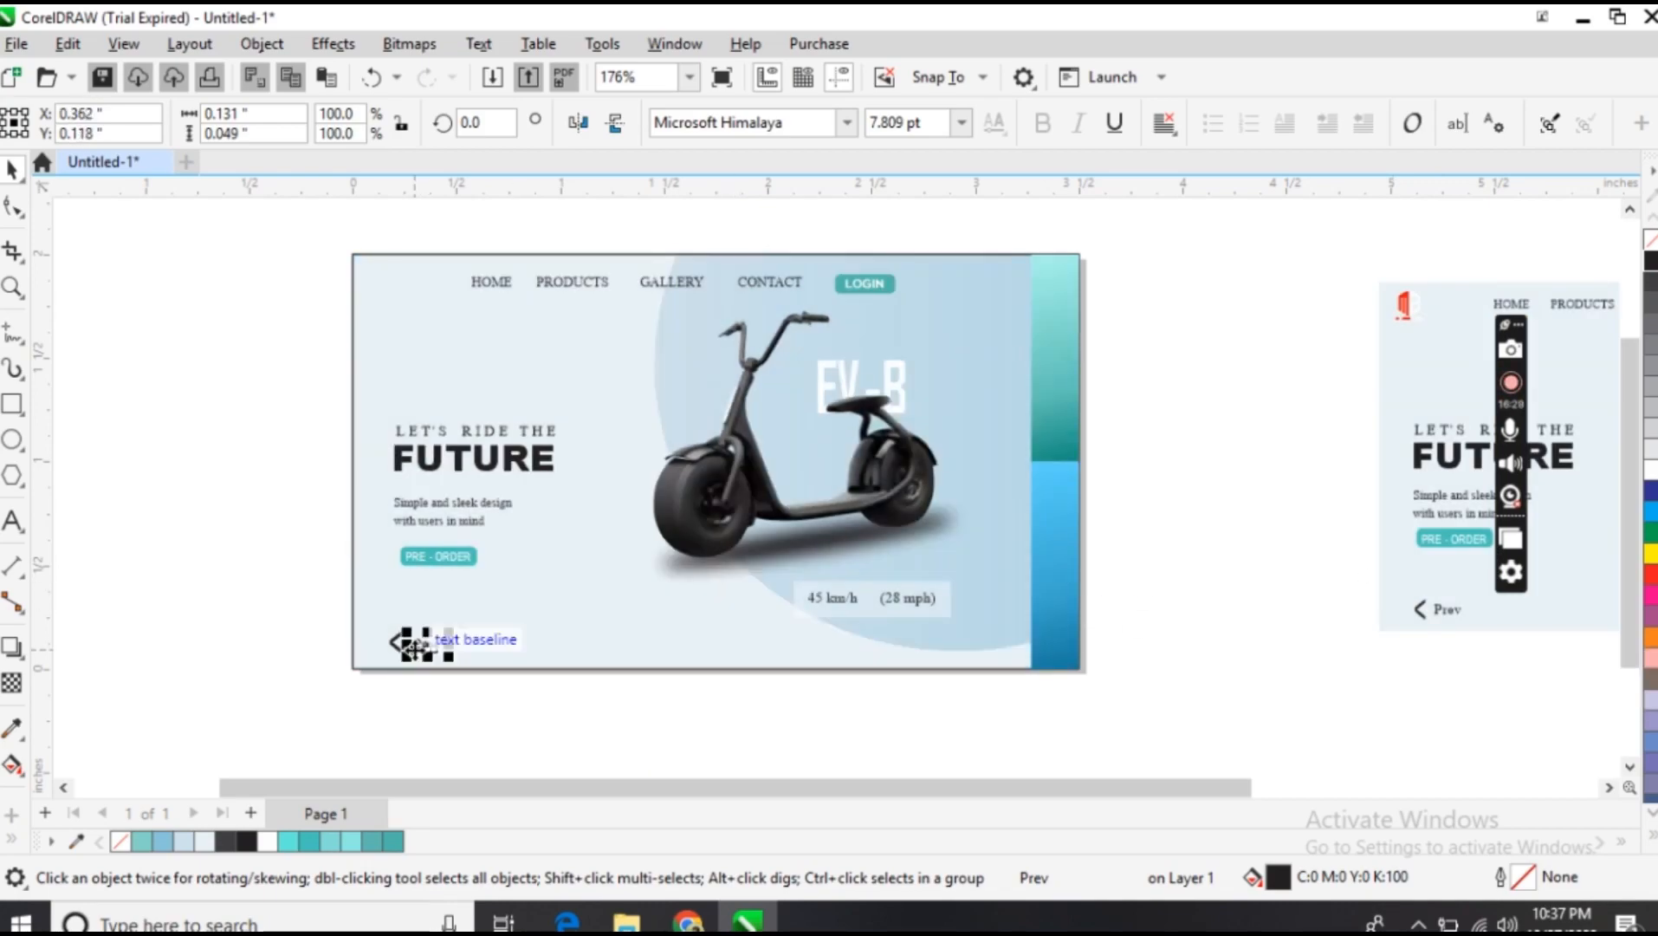
click(557, 699)
click(430, 646)
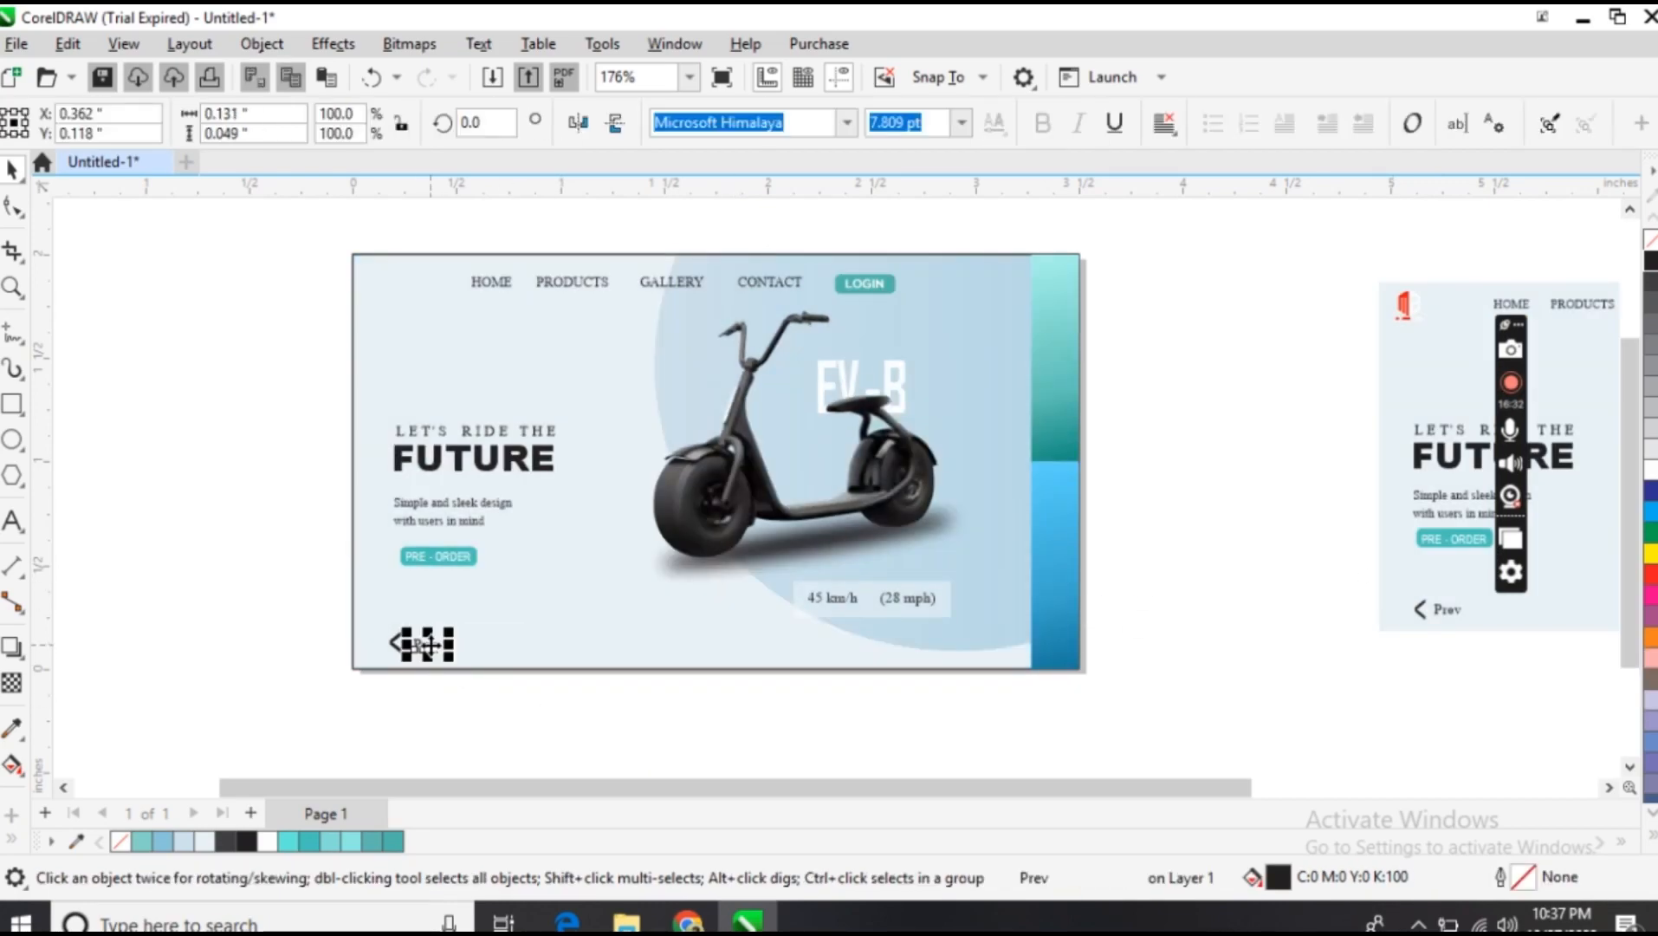
click(484, 702)
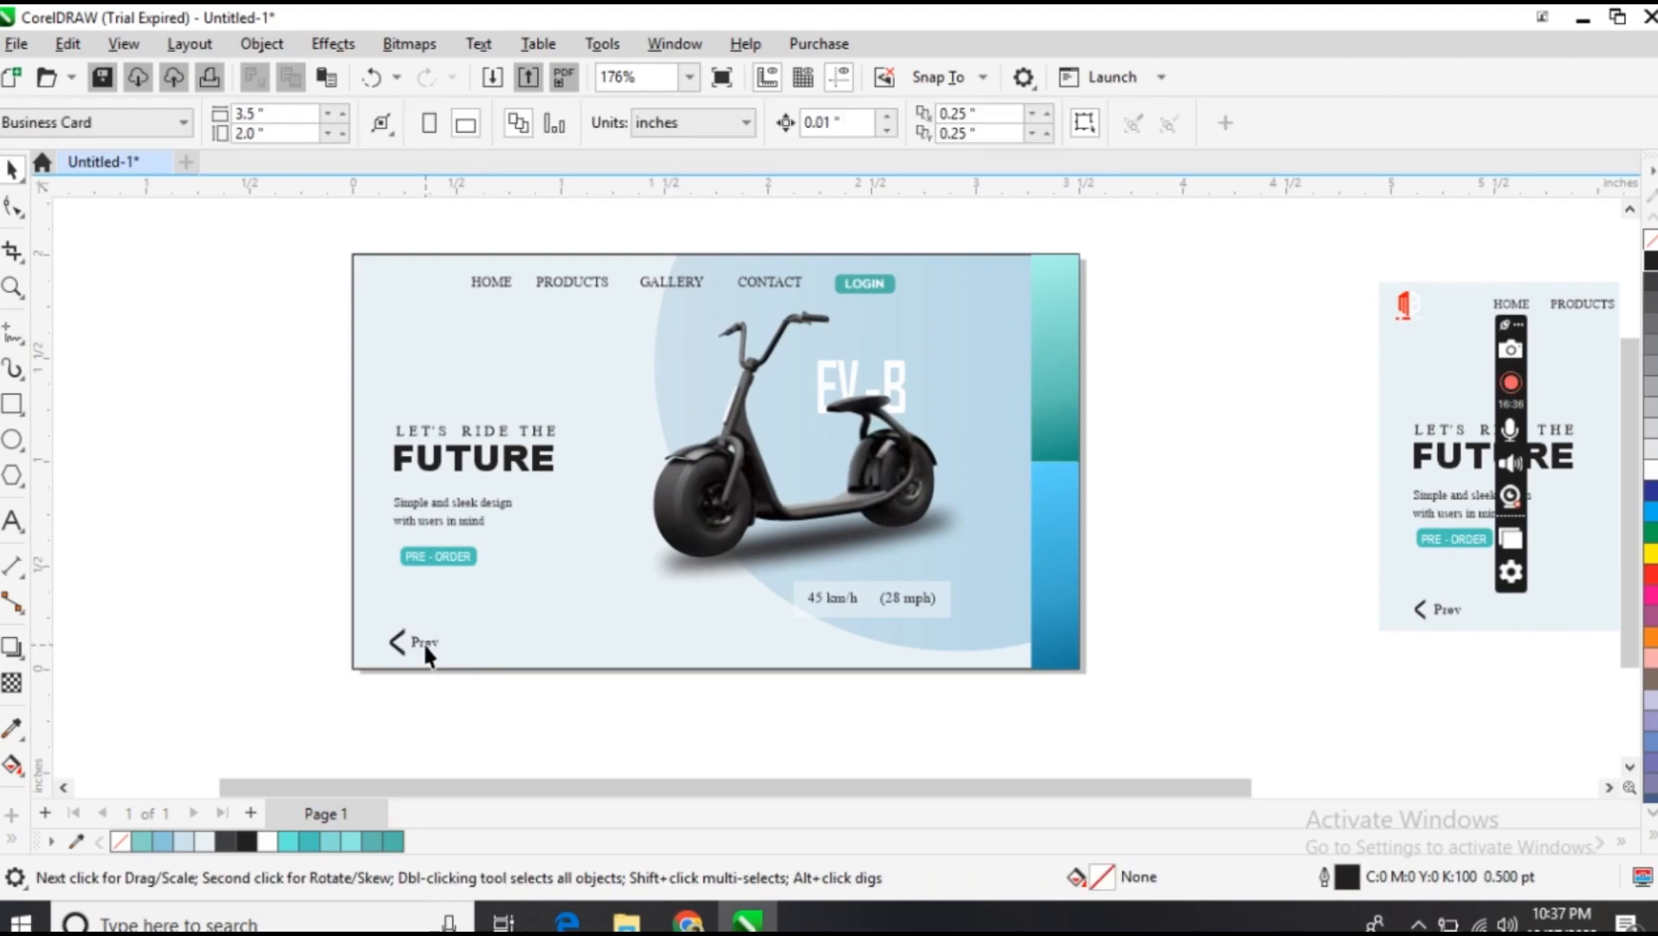
drag(422, 641, 424, 652)
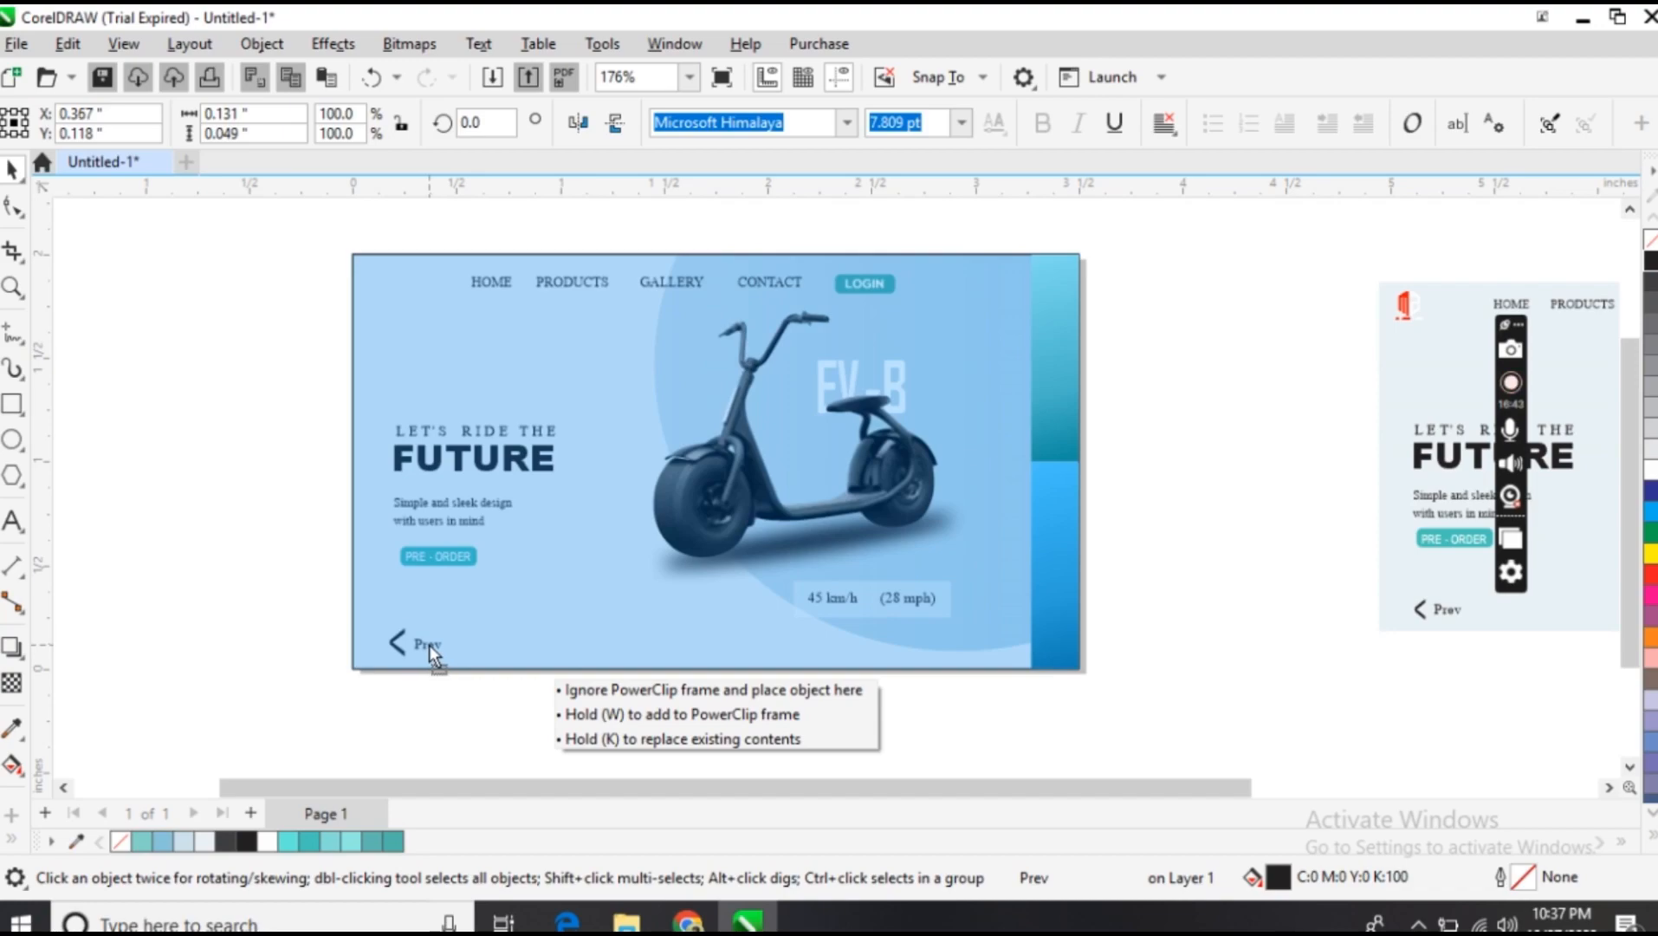
drag(429, 643, 429, 643)
click(479, 694)
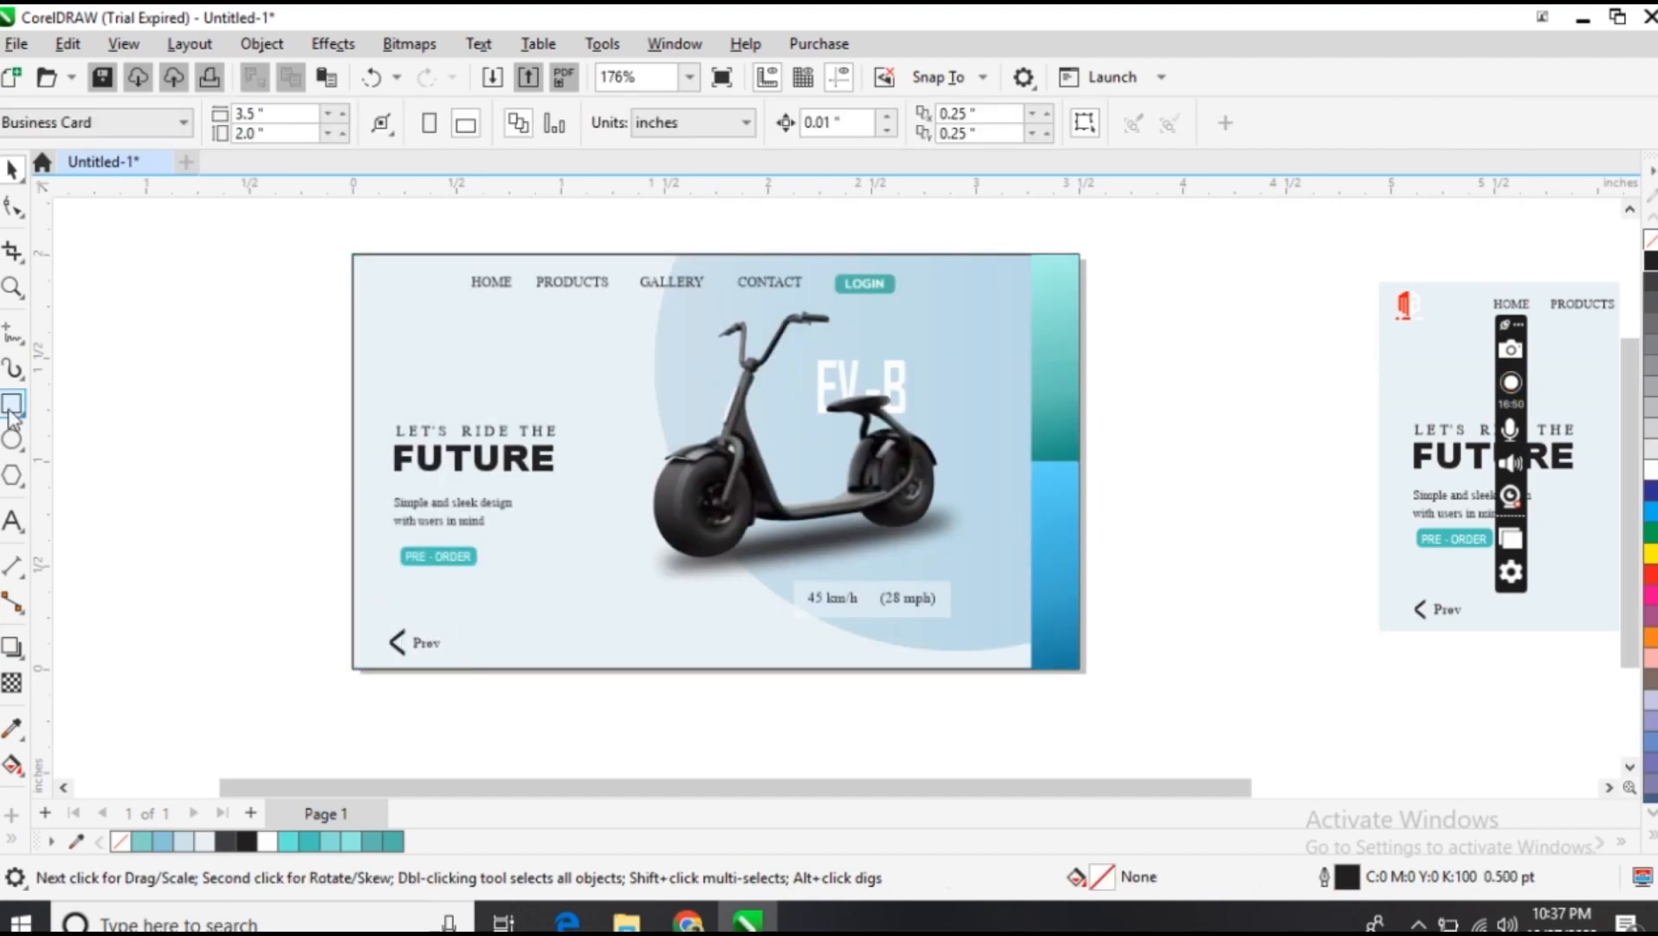
Draw a circle about 0.053 inches across outside the card, fill it with light blue #88C5DA and remove its outline
click(12, 438)
drag(141, 435, 160, 451)
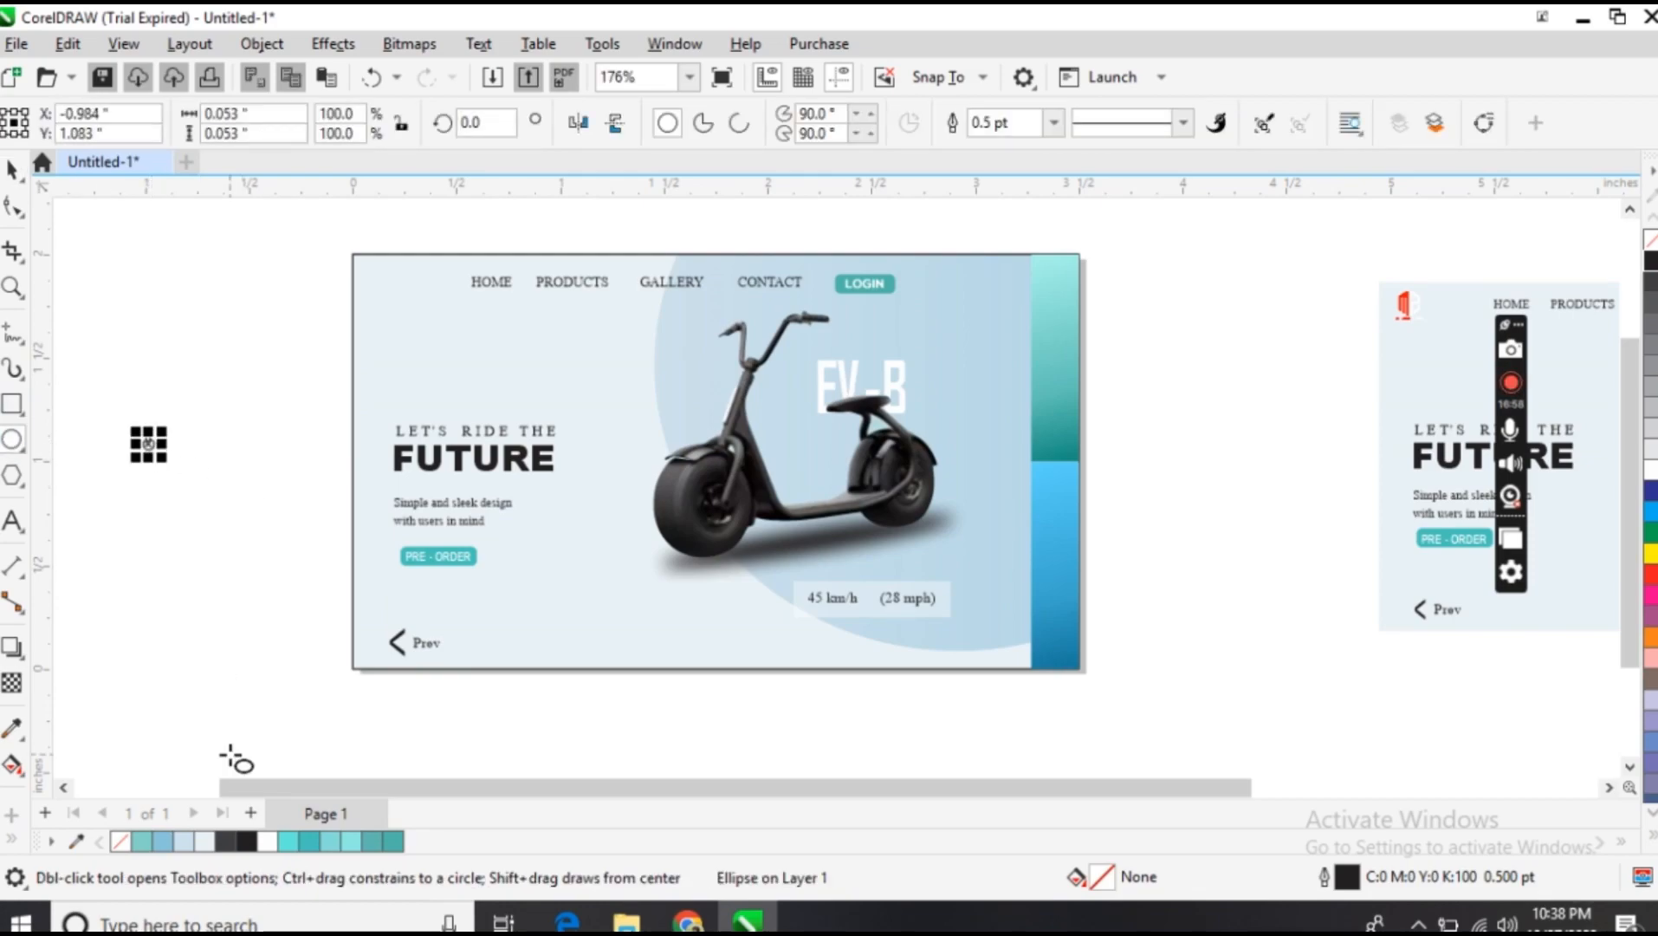
click(162, 840)
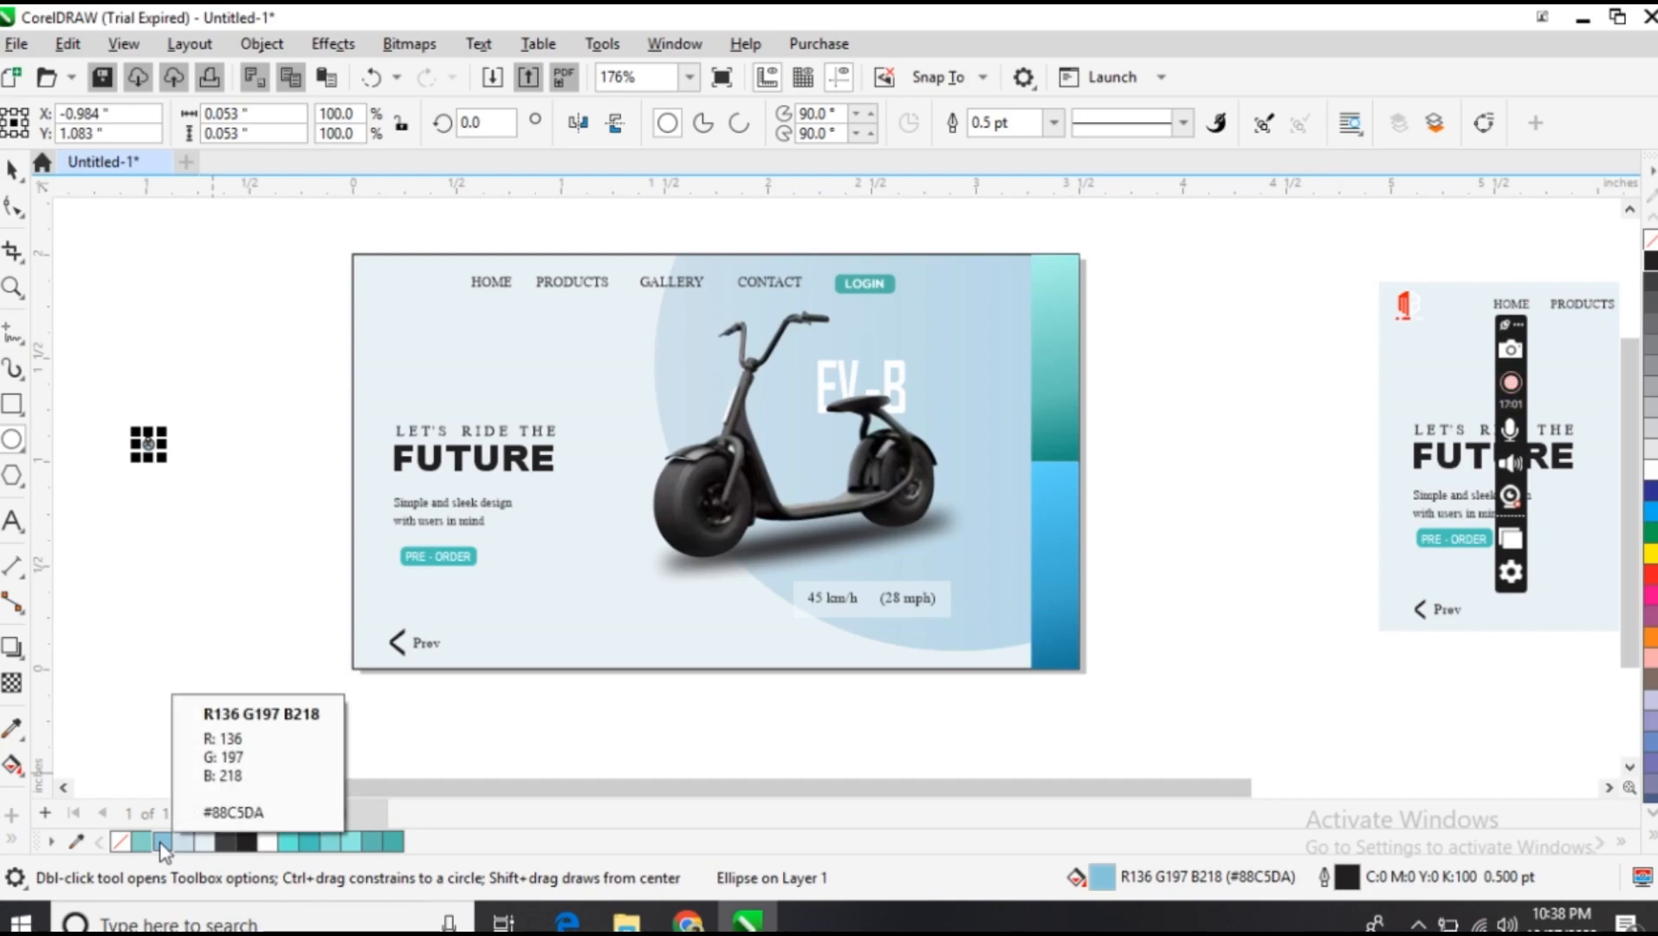
right_click(1650, 240)
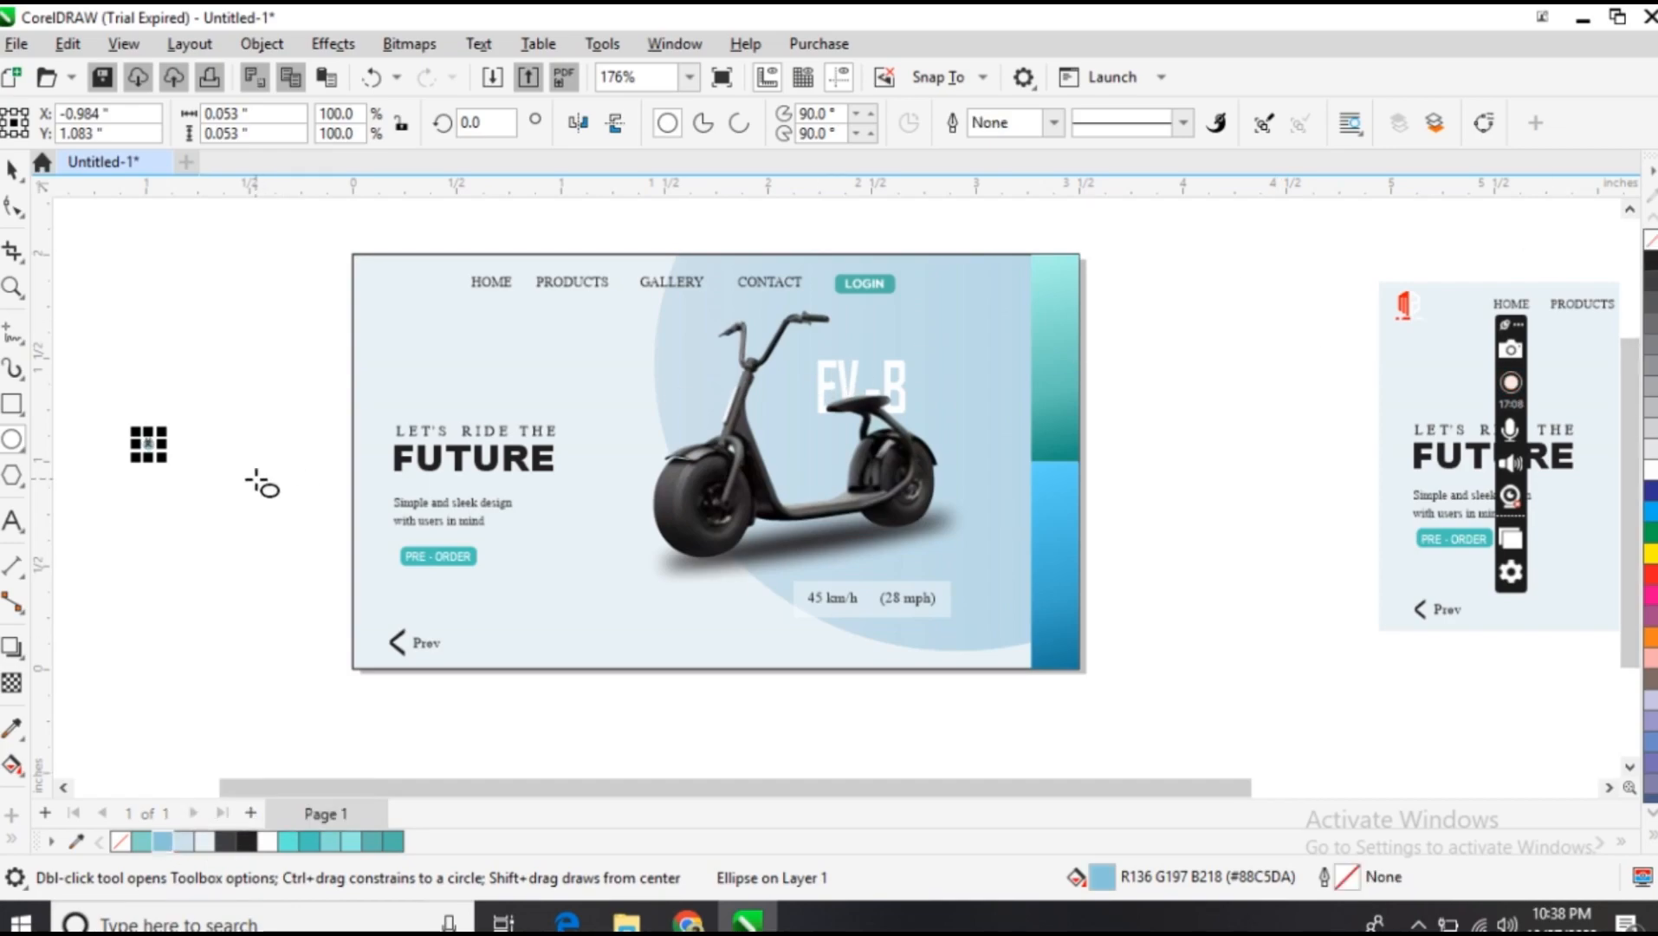
Duplicate the small blue circle into a horizontal row of four dots spaced 0.07 inches apart
click(14, 169)
key(ctrl+d)
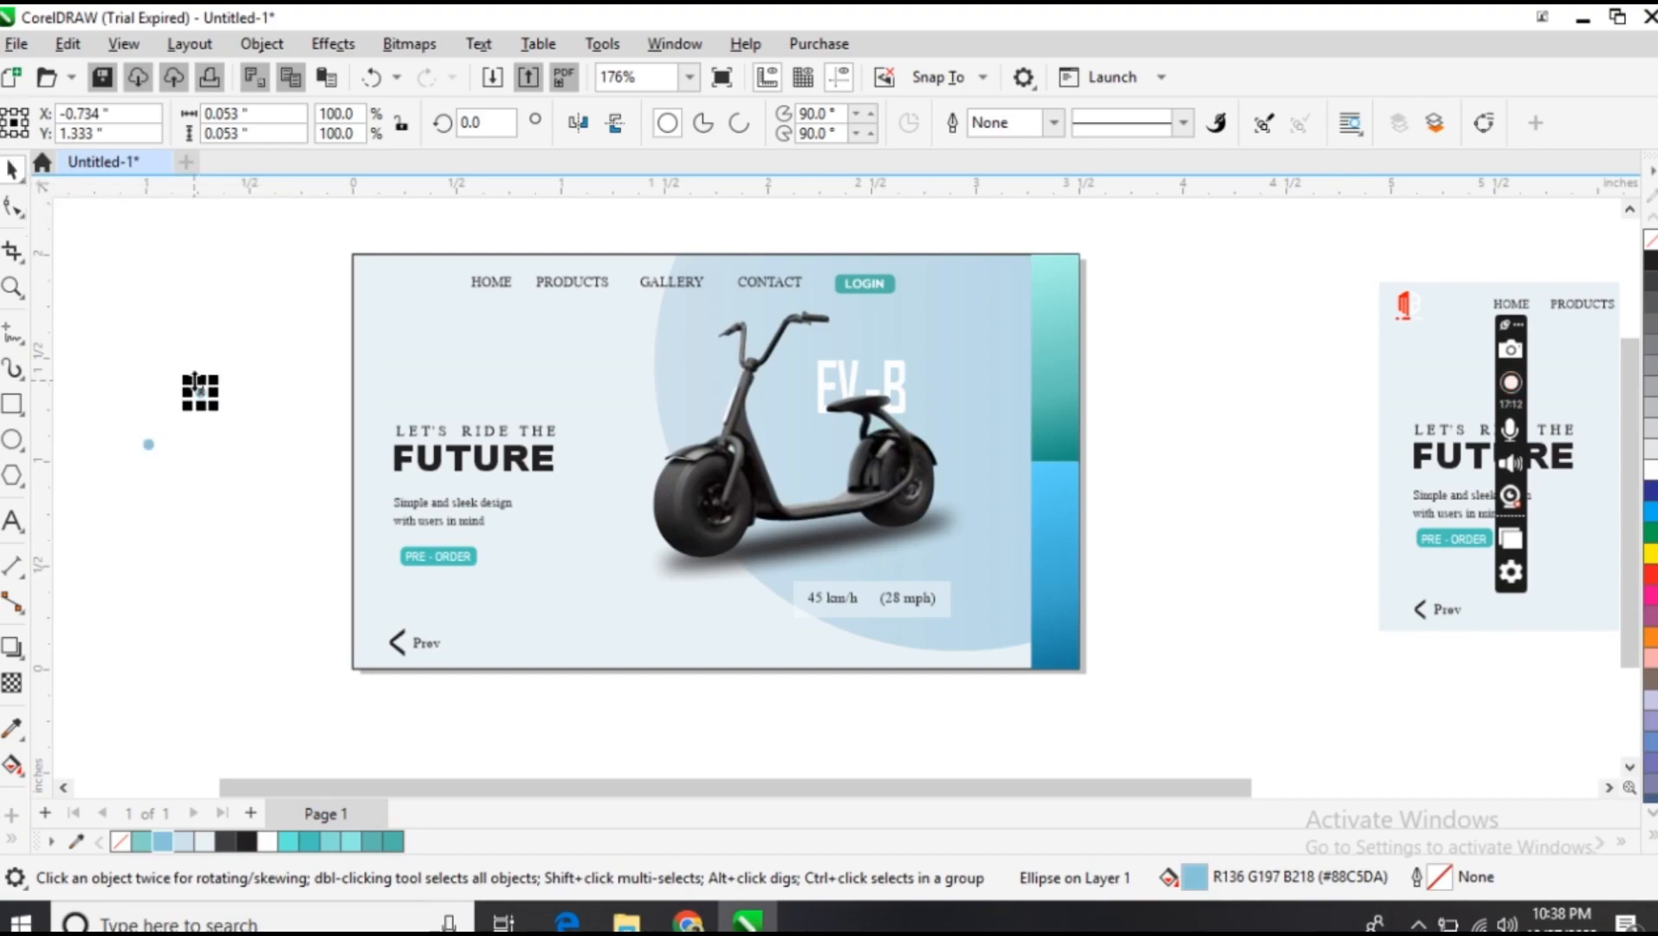
drag(200, 392, 149, 443)
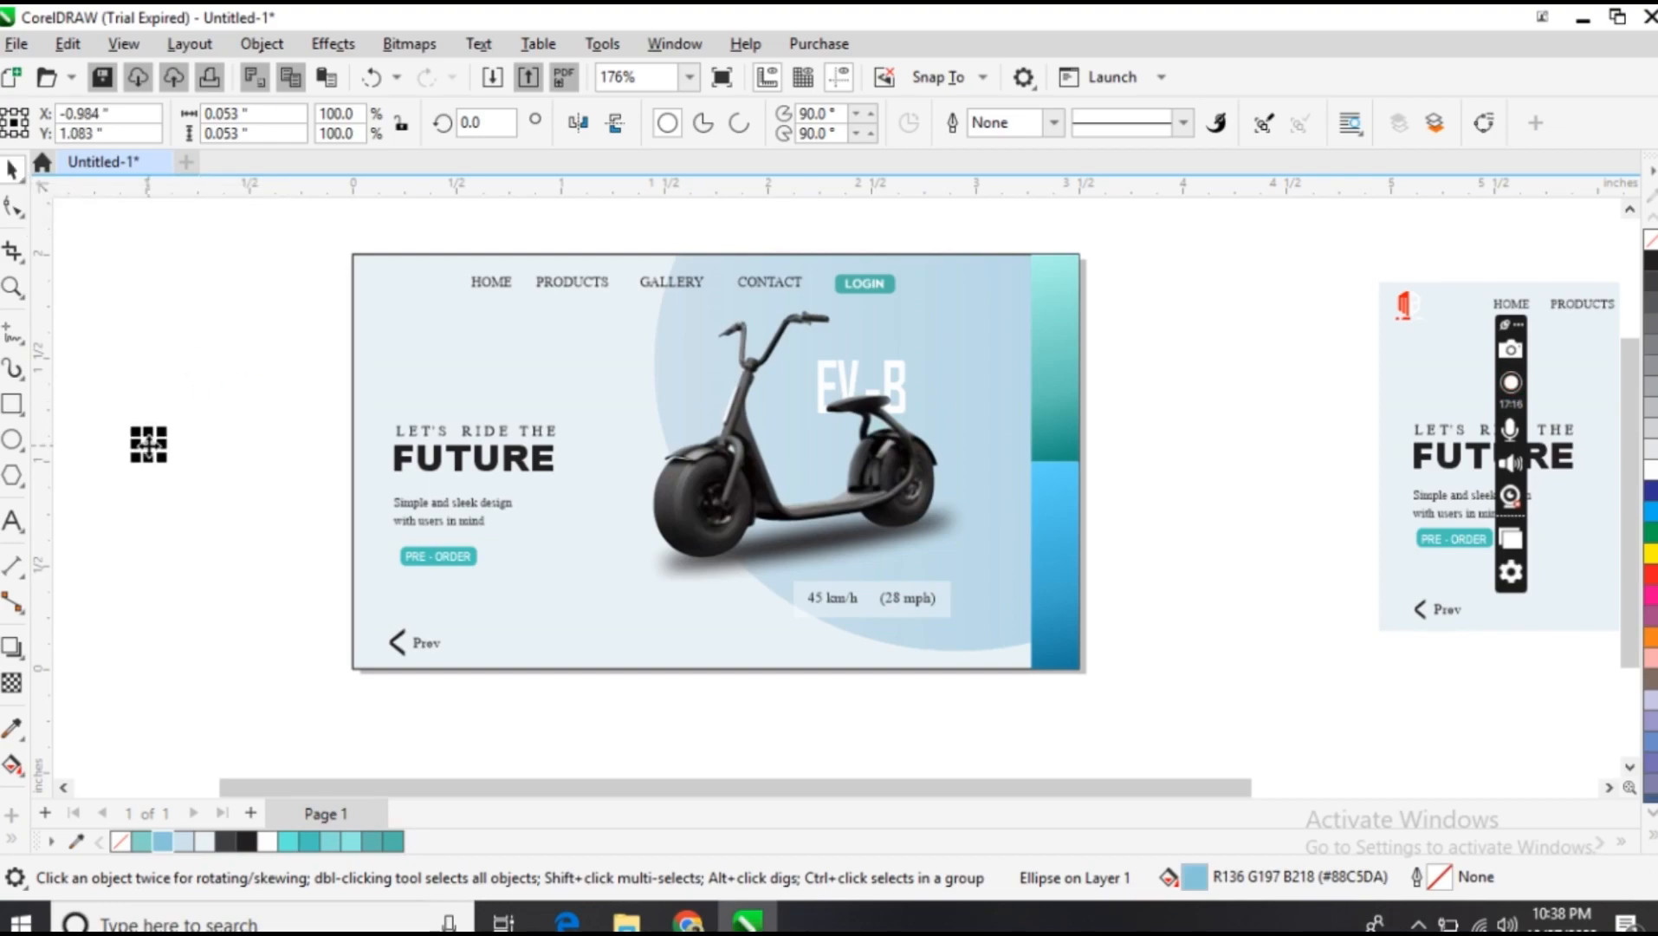
key(Right)
key(Right)
key(Right)
key(Right)
key(Right)
key(Right)
key(Right)
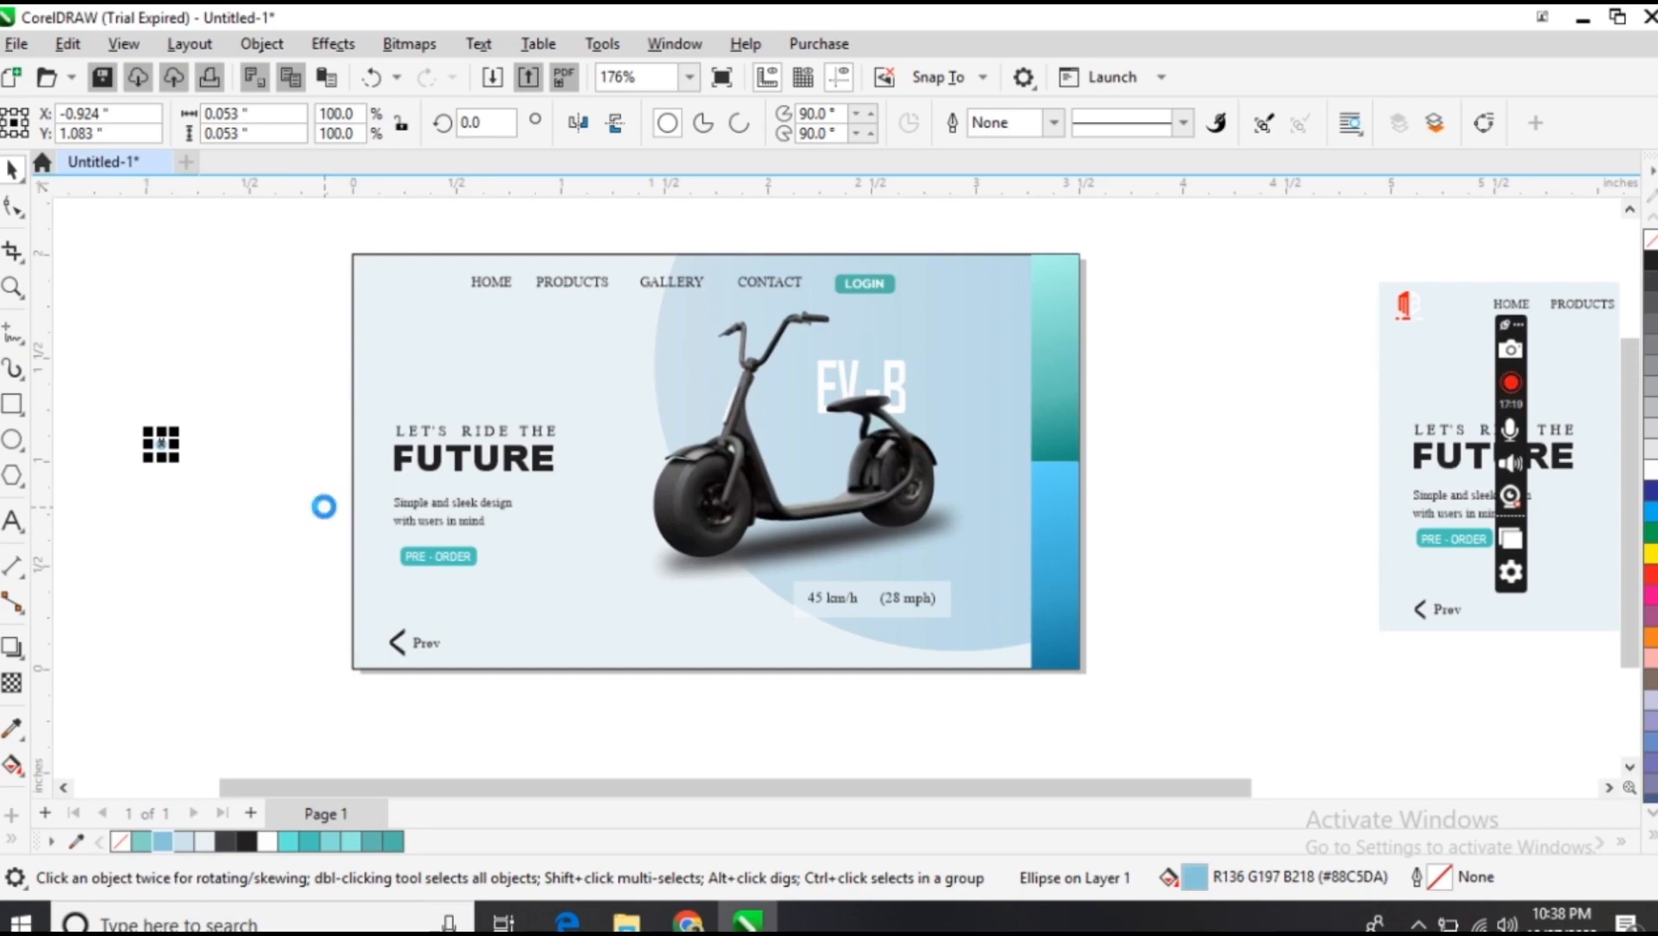
key(ctrl+d)
key(ctrl+d)
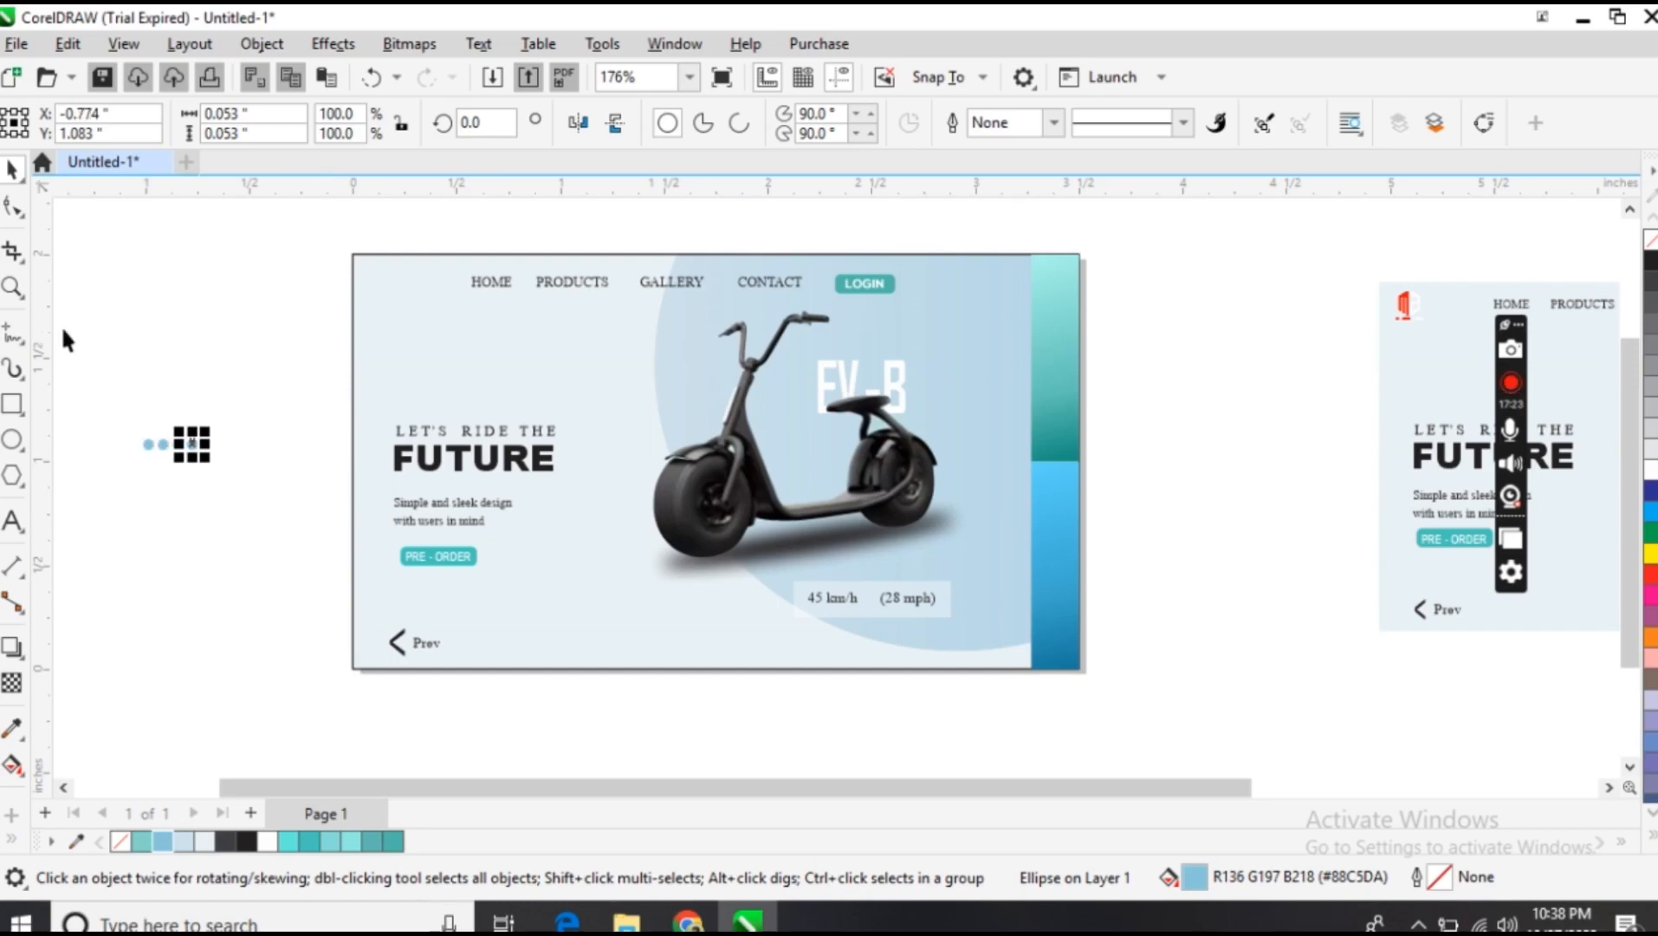
click(127, 338)
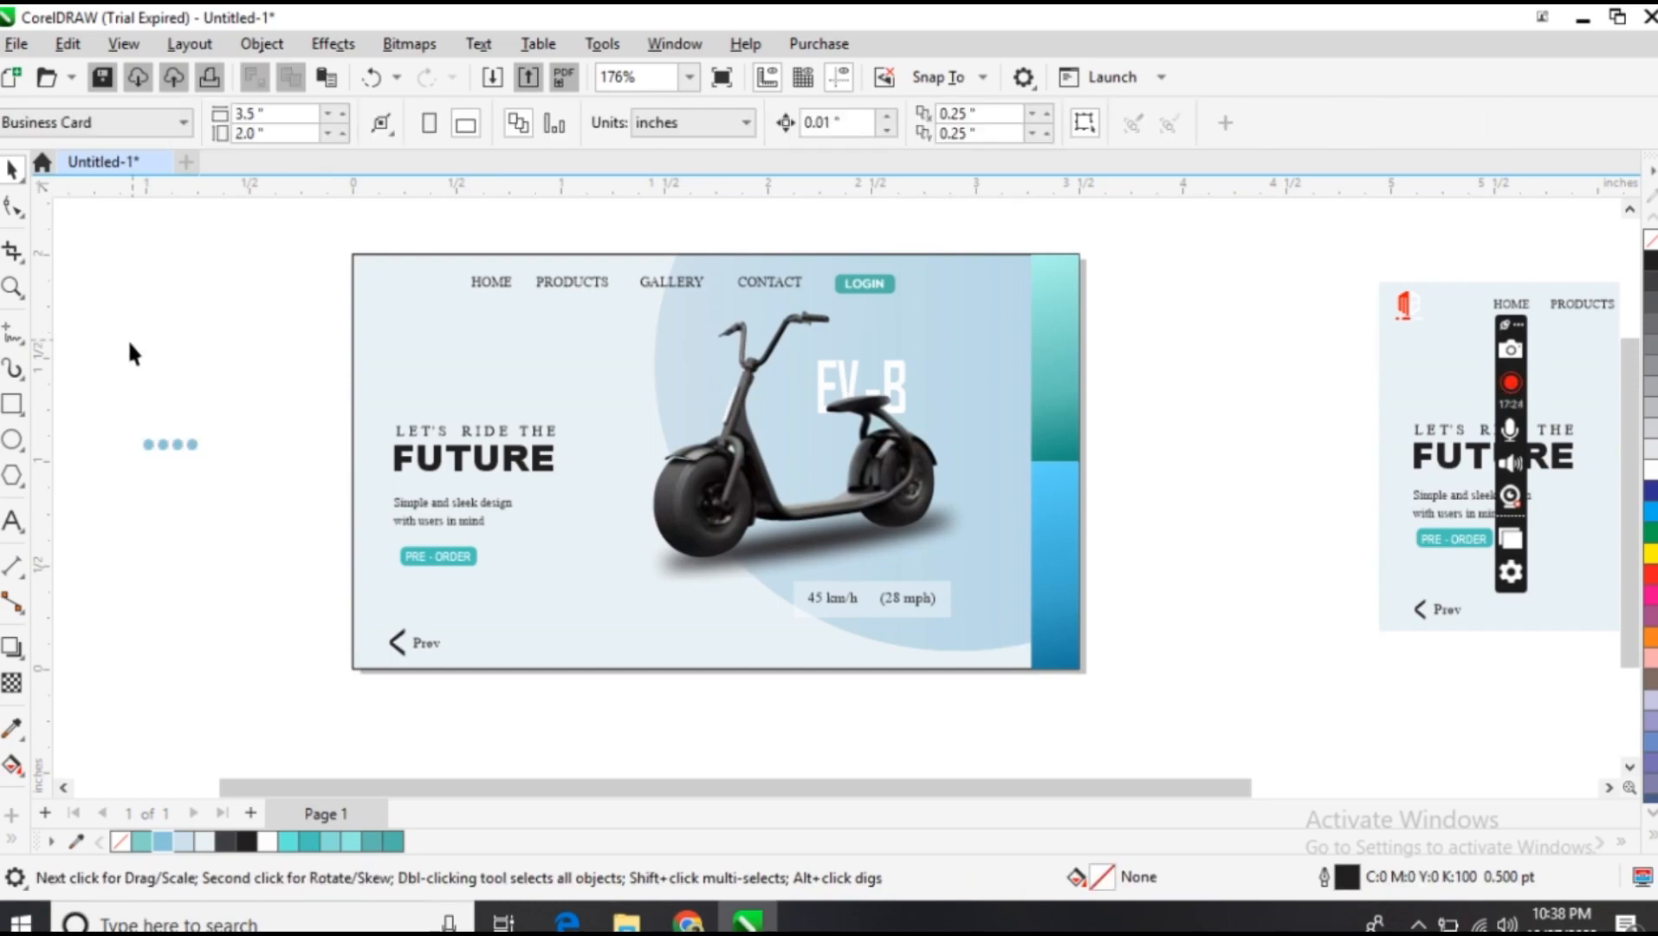
Select the four blue dots and group them
drag(206, 456, 206, 456)
right_click(184, 446)
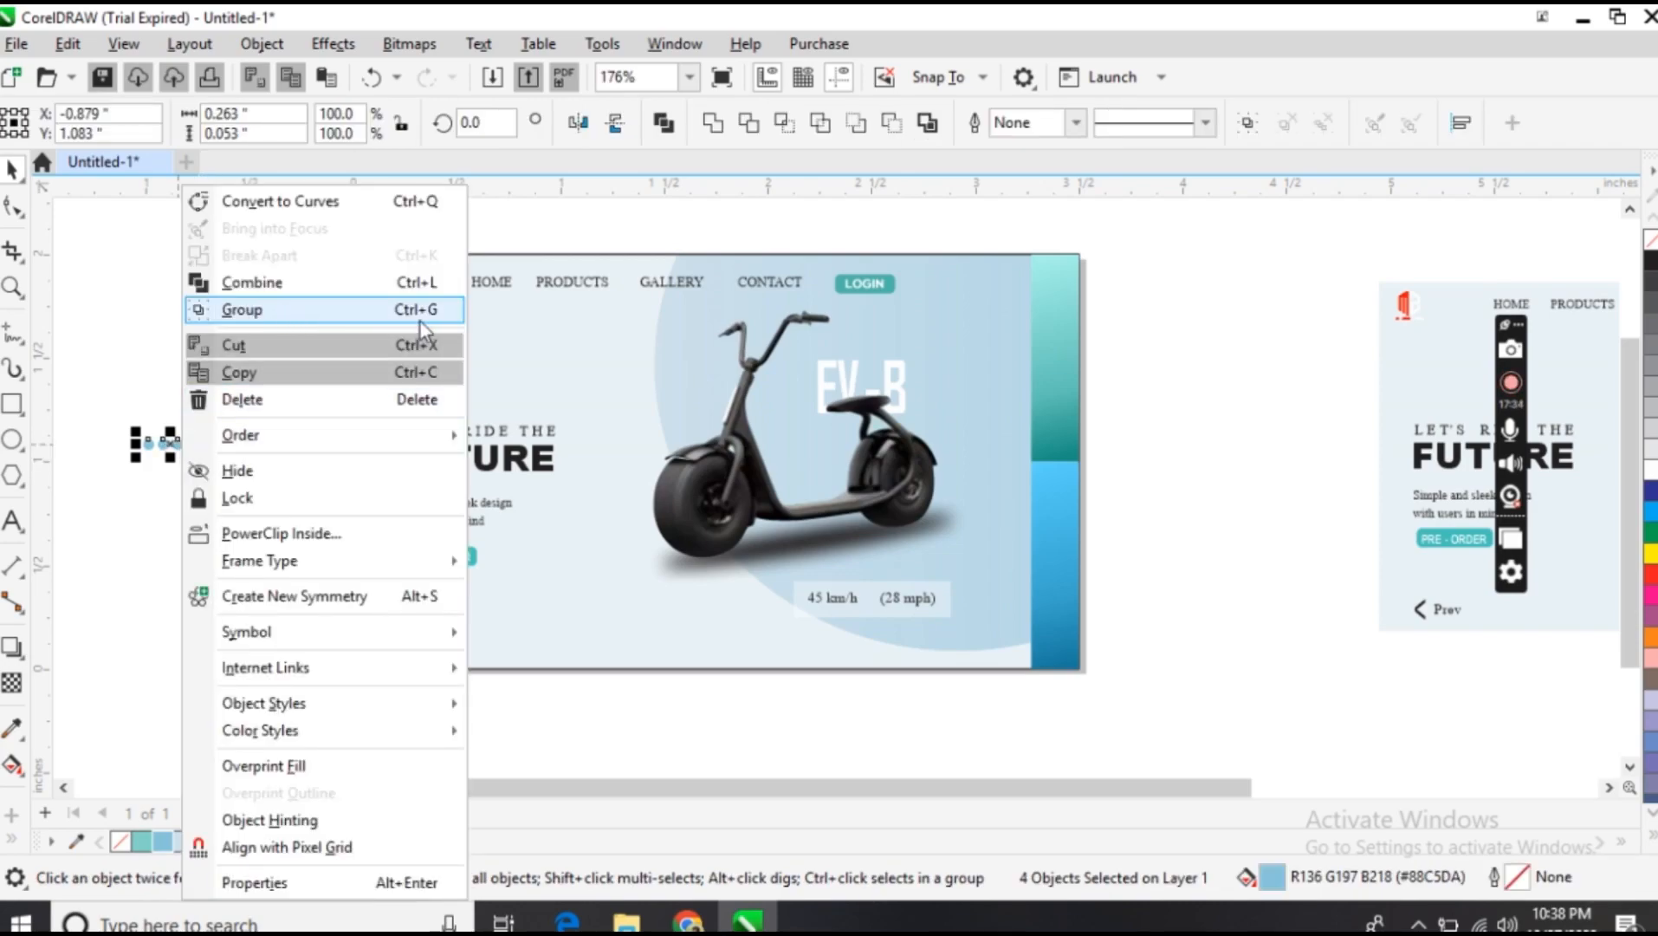
click(363, 312)
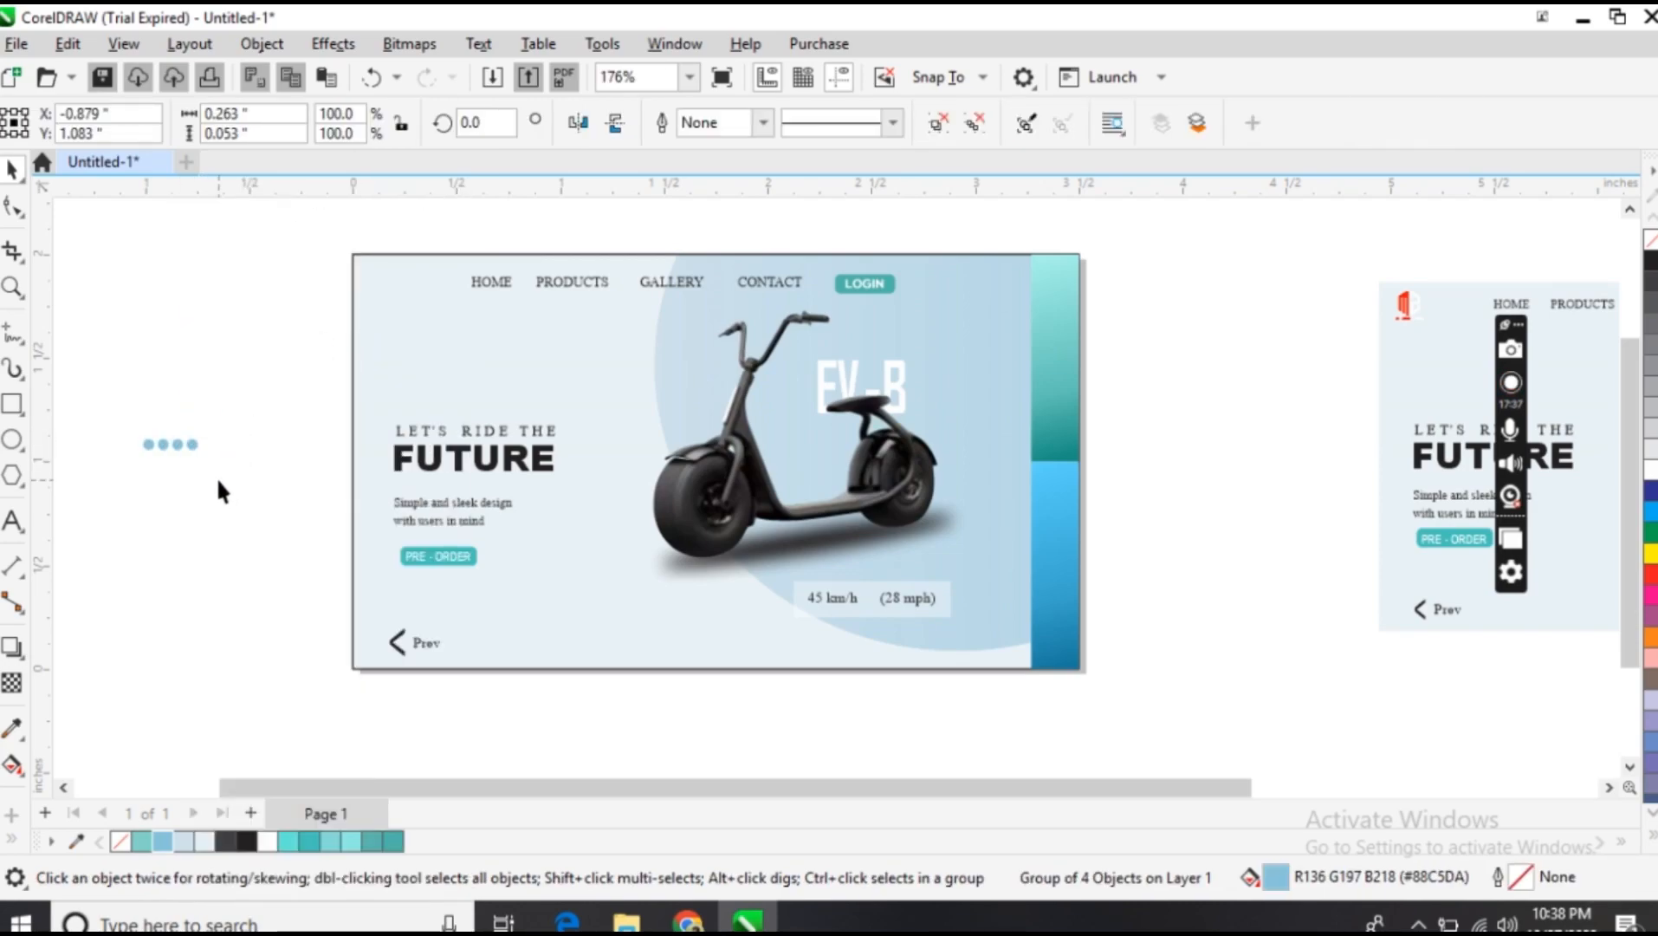
Move the dot group onto the card's lower edge area, centred at about X 1.758, Y 0.11 inches
click(176, 445)
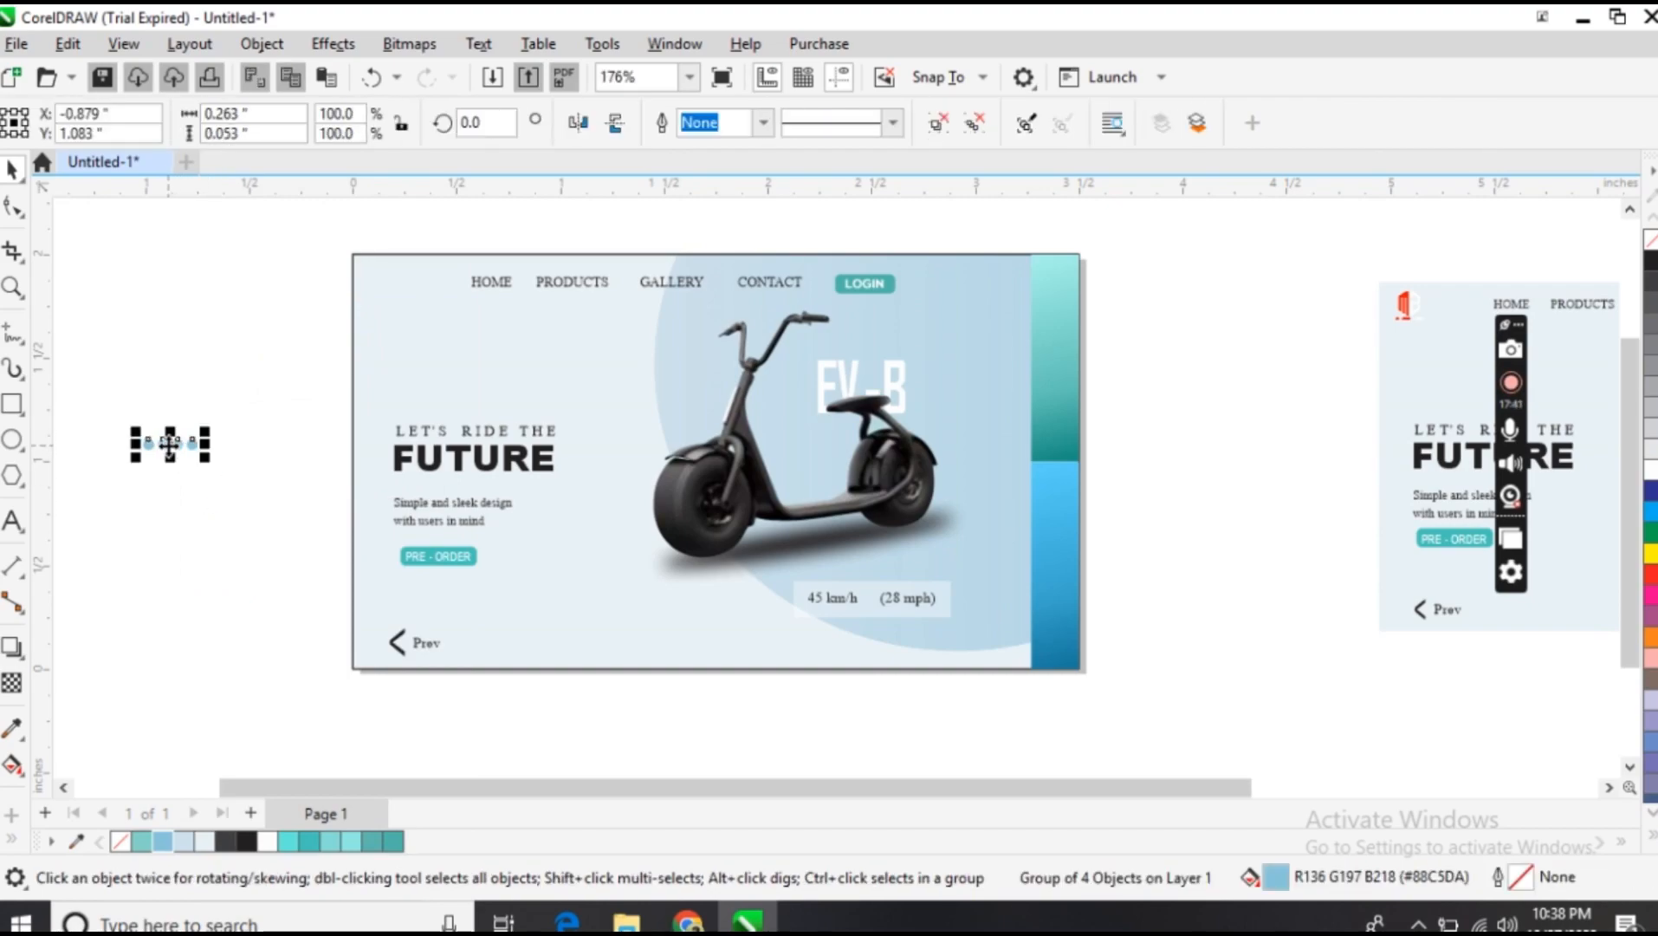
drag(170, 443, 715, 666)
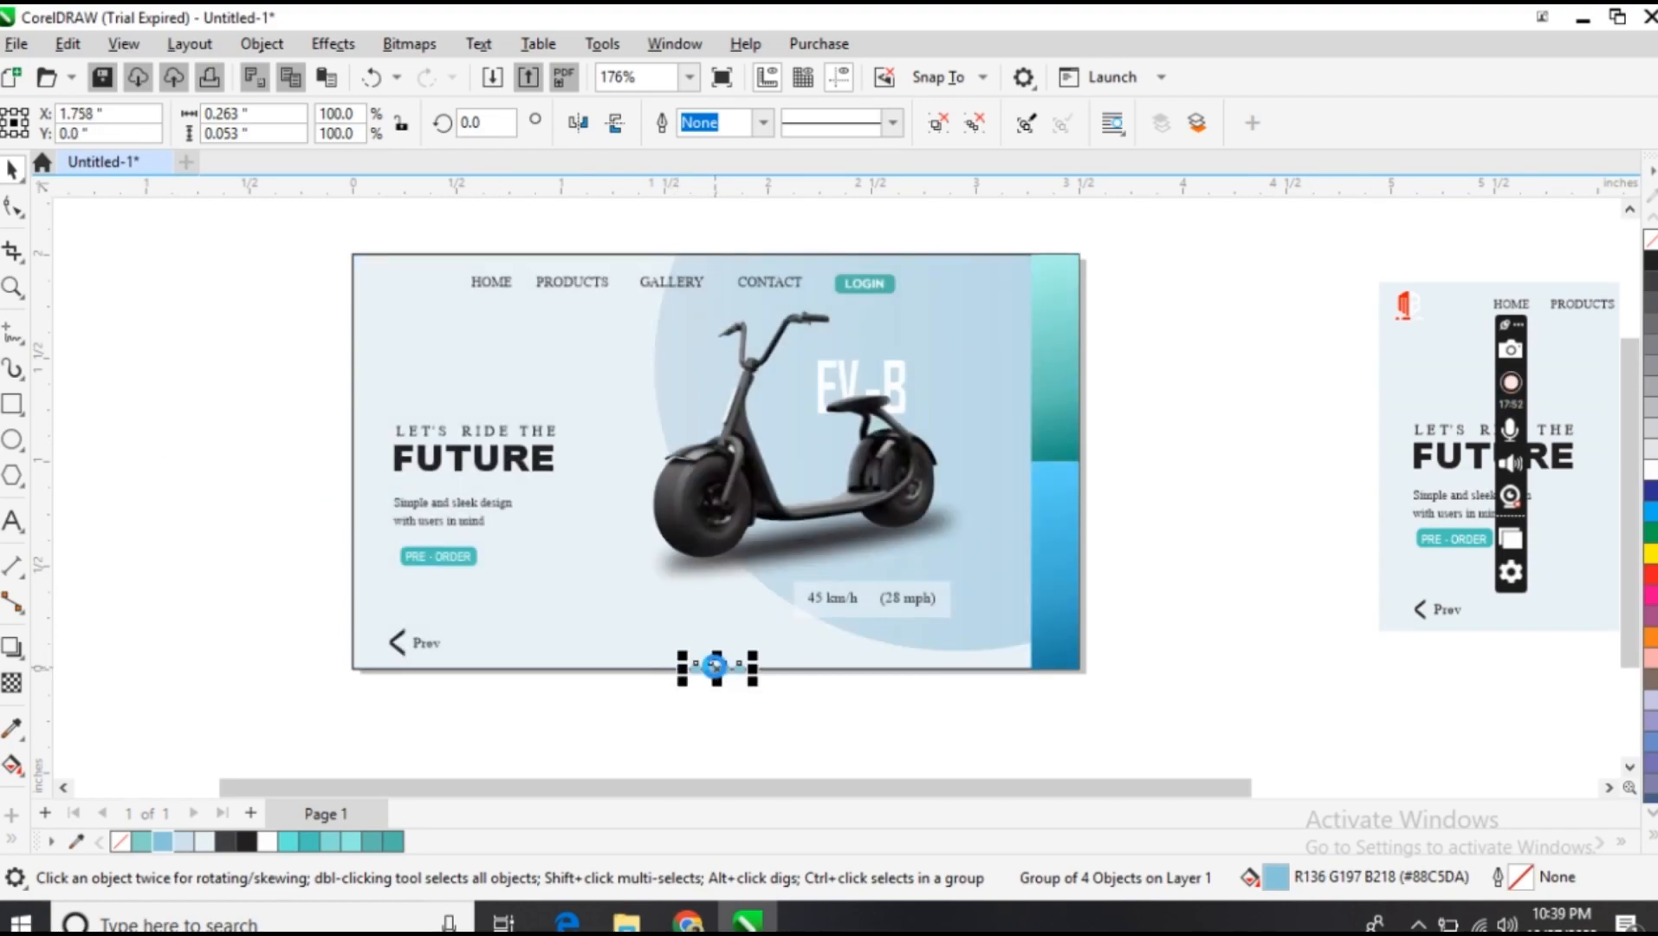
key(Up)
key(Up)
key(Up)
key(Up)
key(Up)
key(Up)
key(Up)
key(Up)
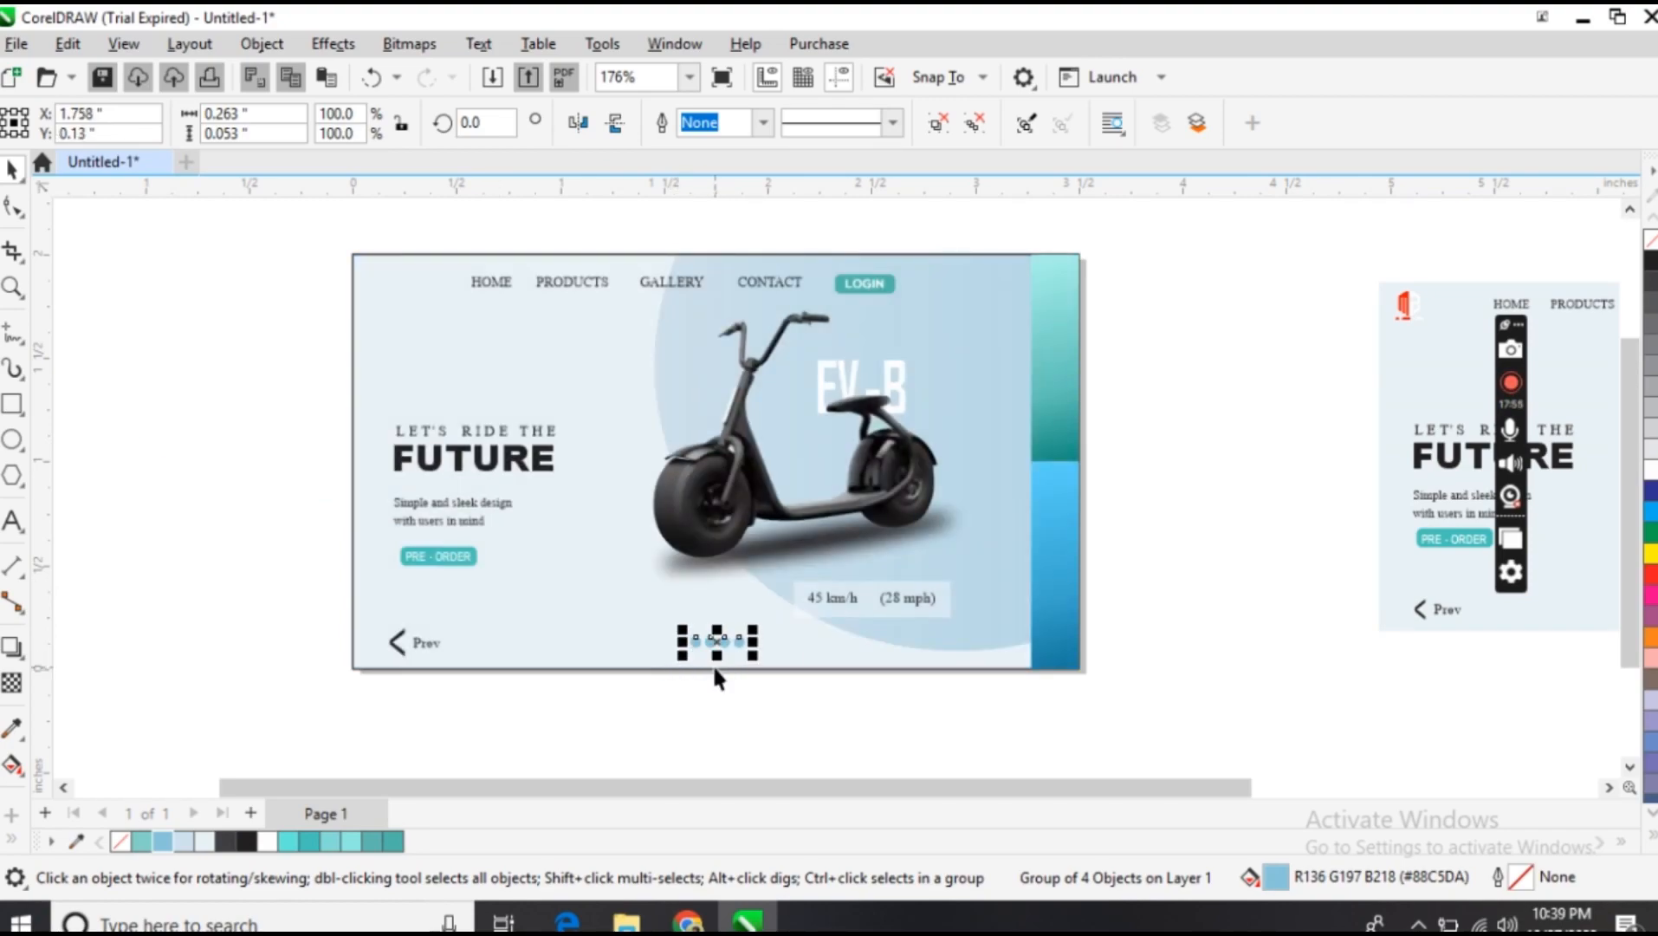
key(Down)
key(Down)
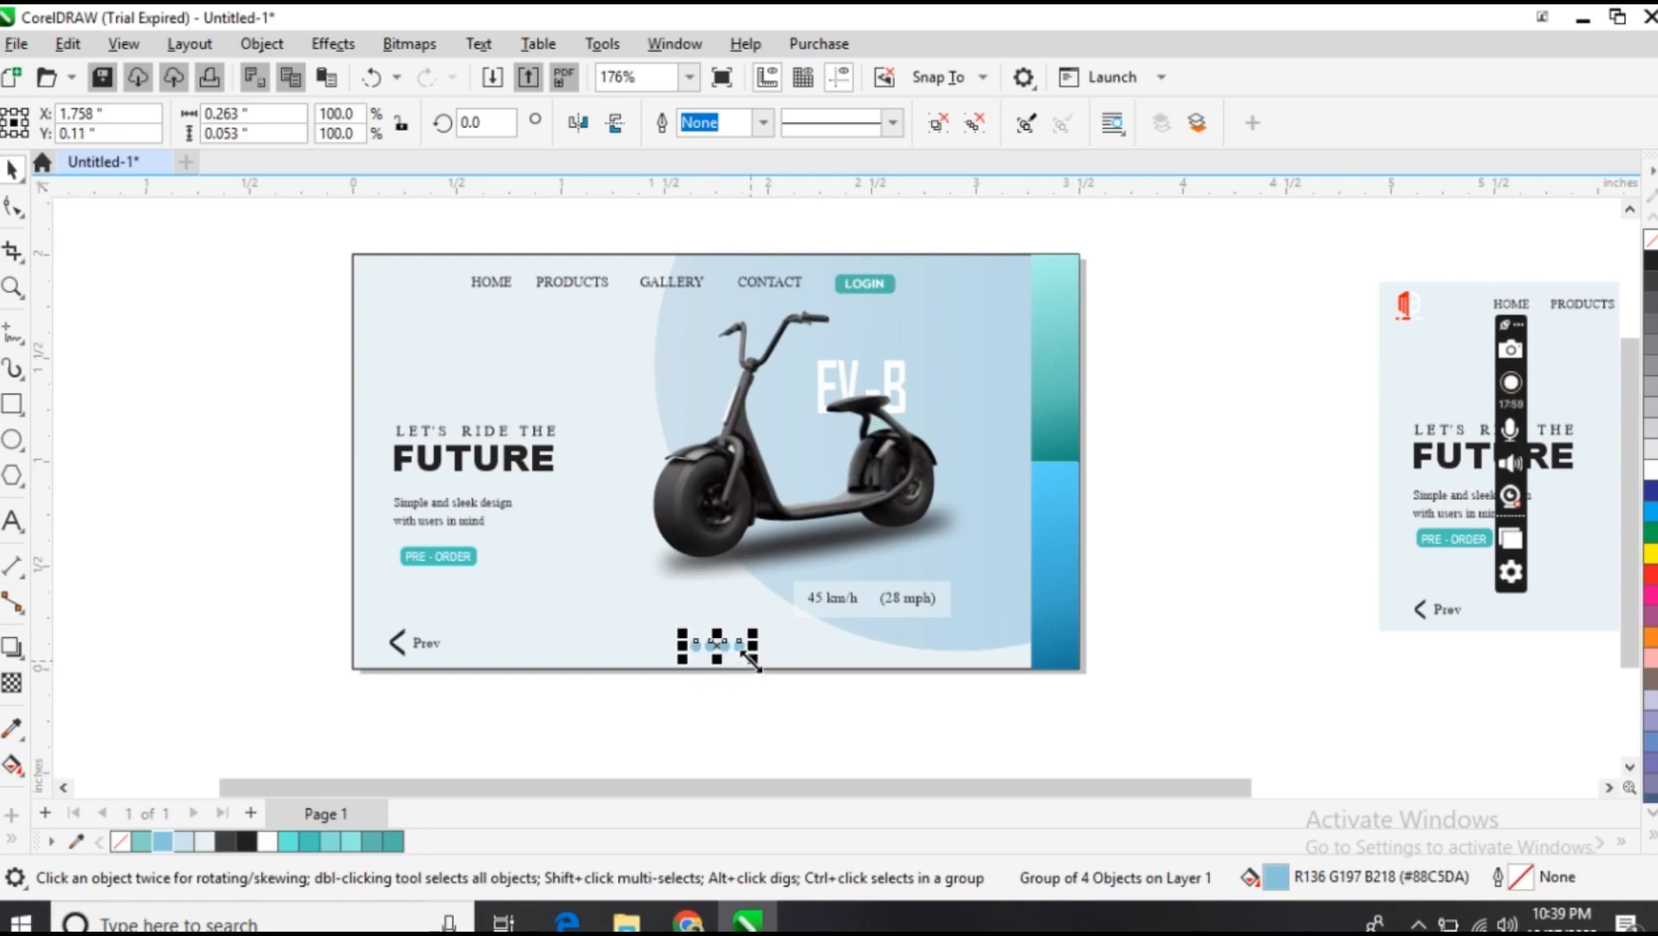
Try scaling the dot group down to about 0.167 × 0.034 inches
drag(750, 659, 741, 658)
click(702, 708)
click(716, 645)
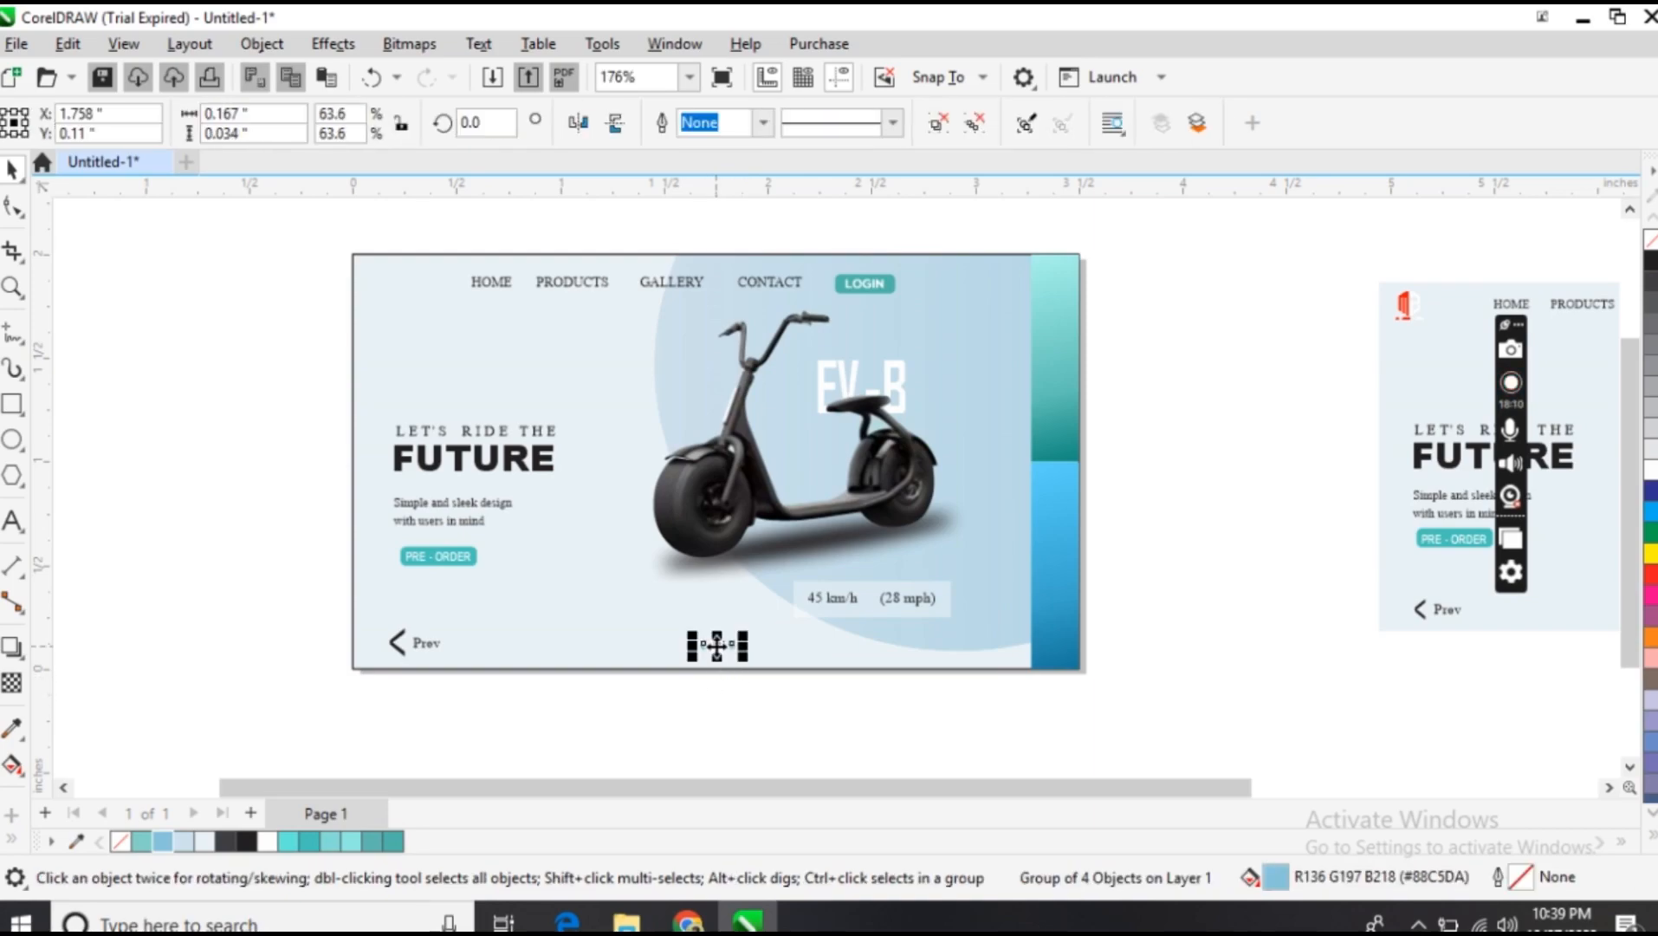
click(739, 707)
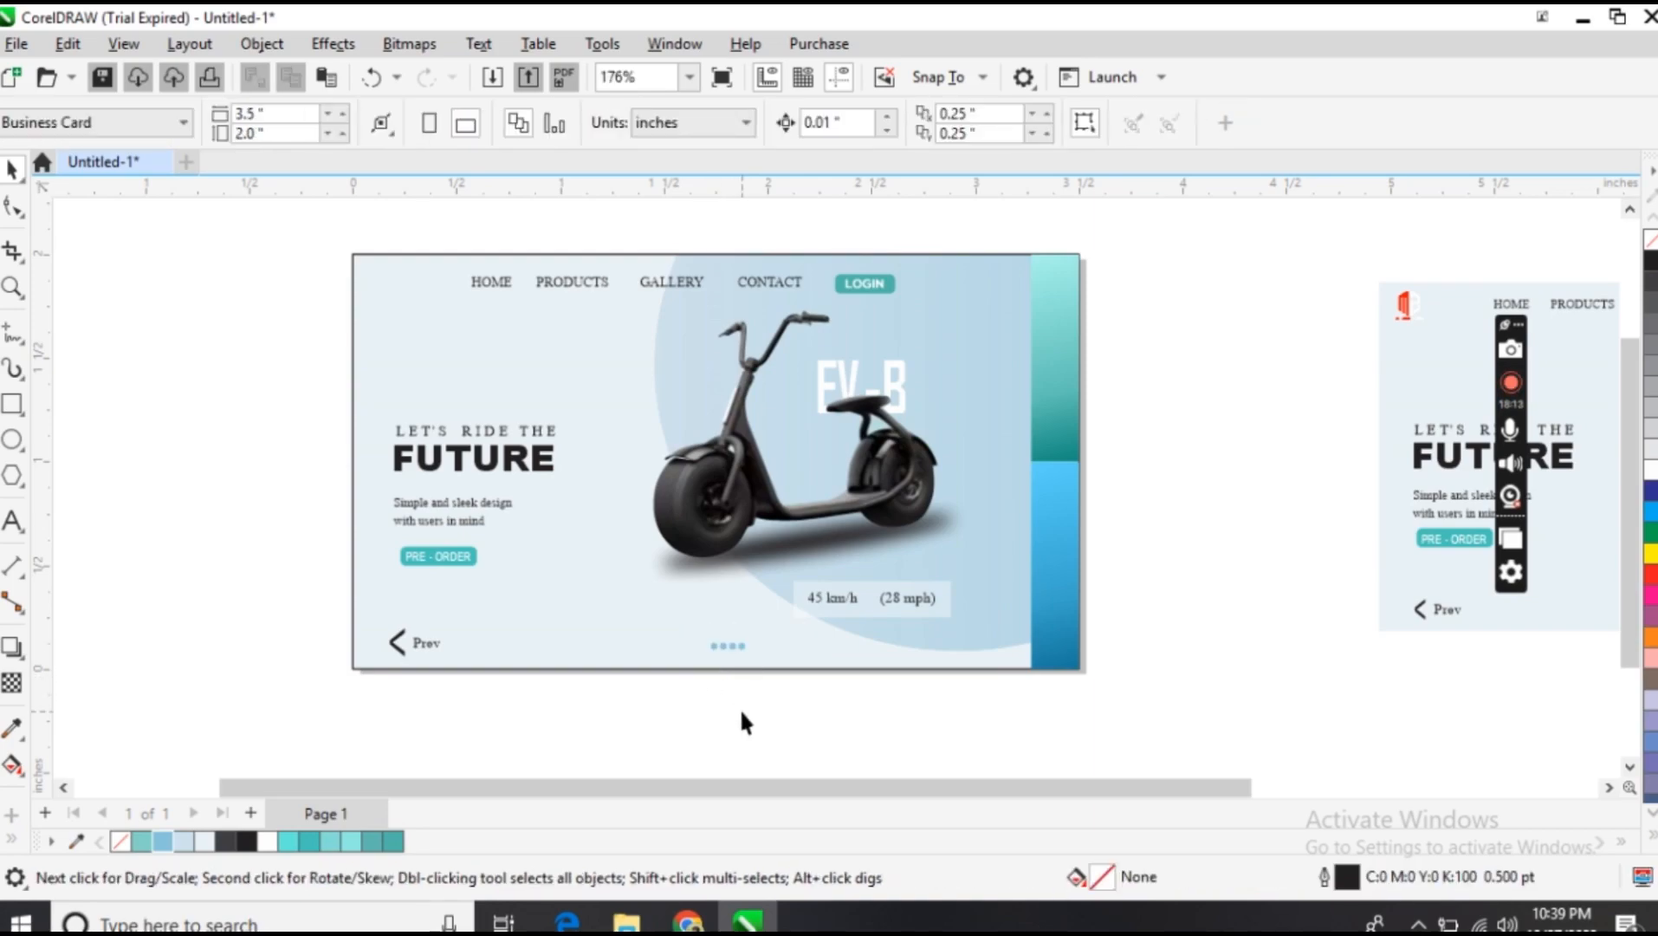
Scale the dot group to about 0.274 × 0.056 inches, positioned at about X 1.741, Y 0.1 inches
click(727, 647)
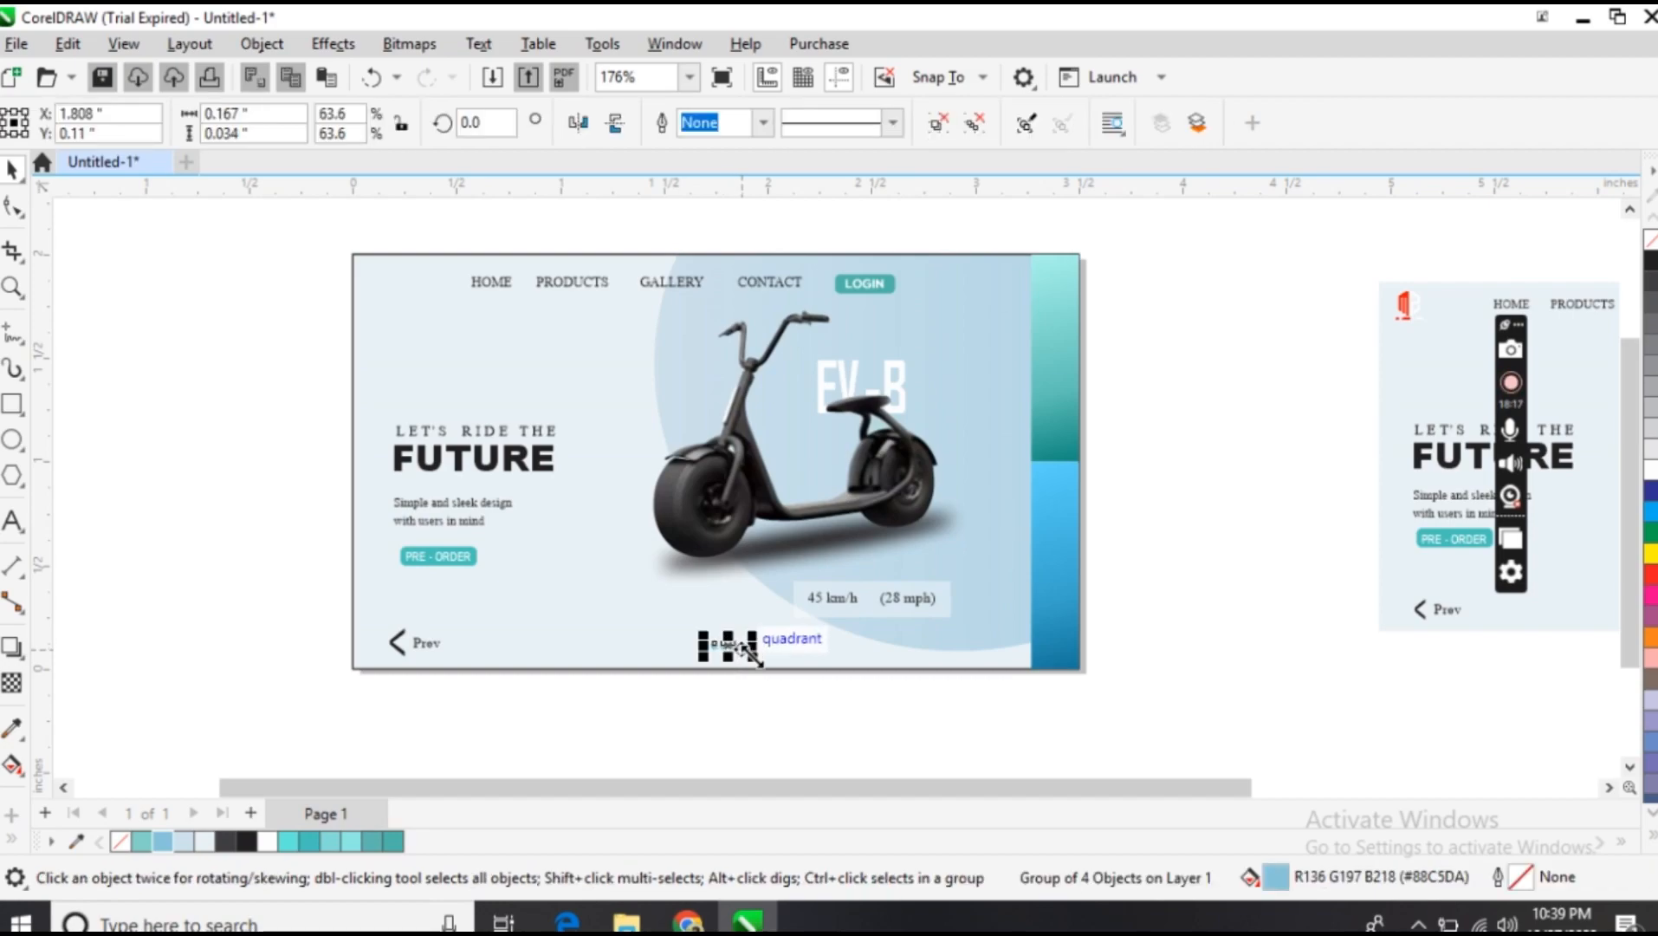
drag(751, 656, 718, 673)
key(Up)
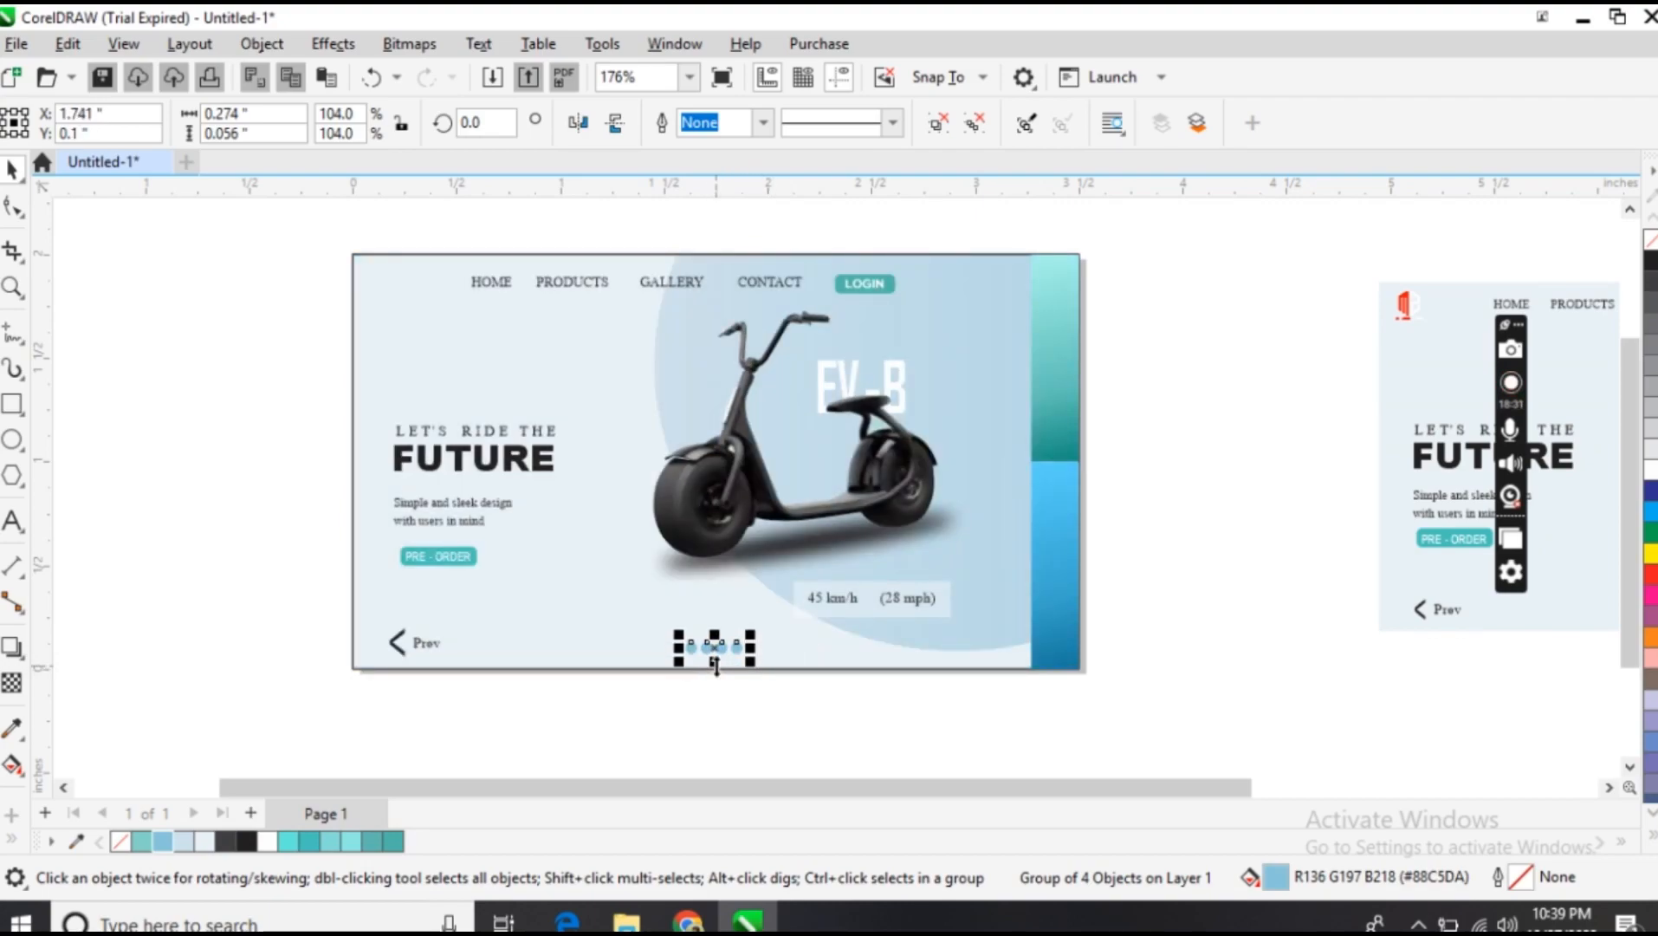
click(697, 712)
Duplicate the "<" arrow, rotate the copy about 176.172° to point right, and place it in the card's lower-right area beside the blue strip
click(394, 641)
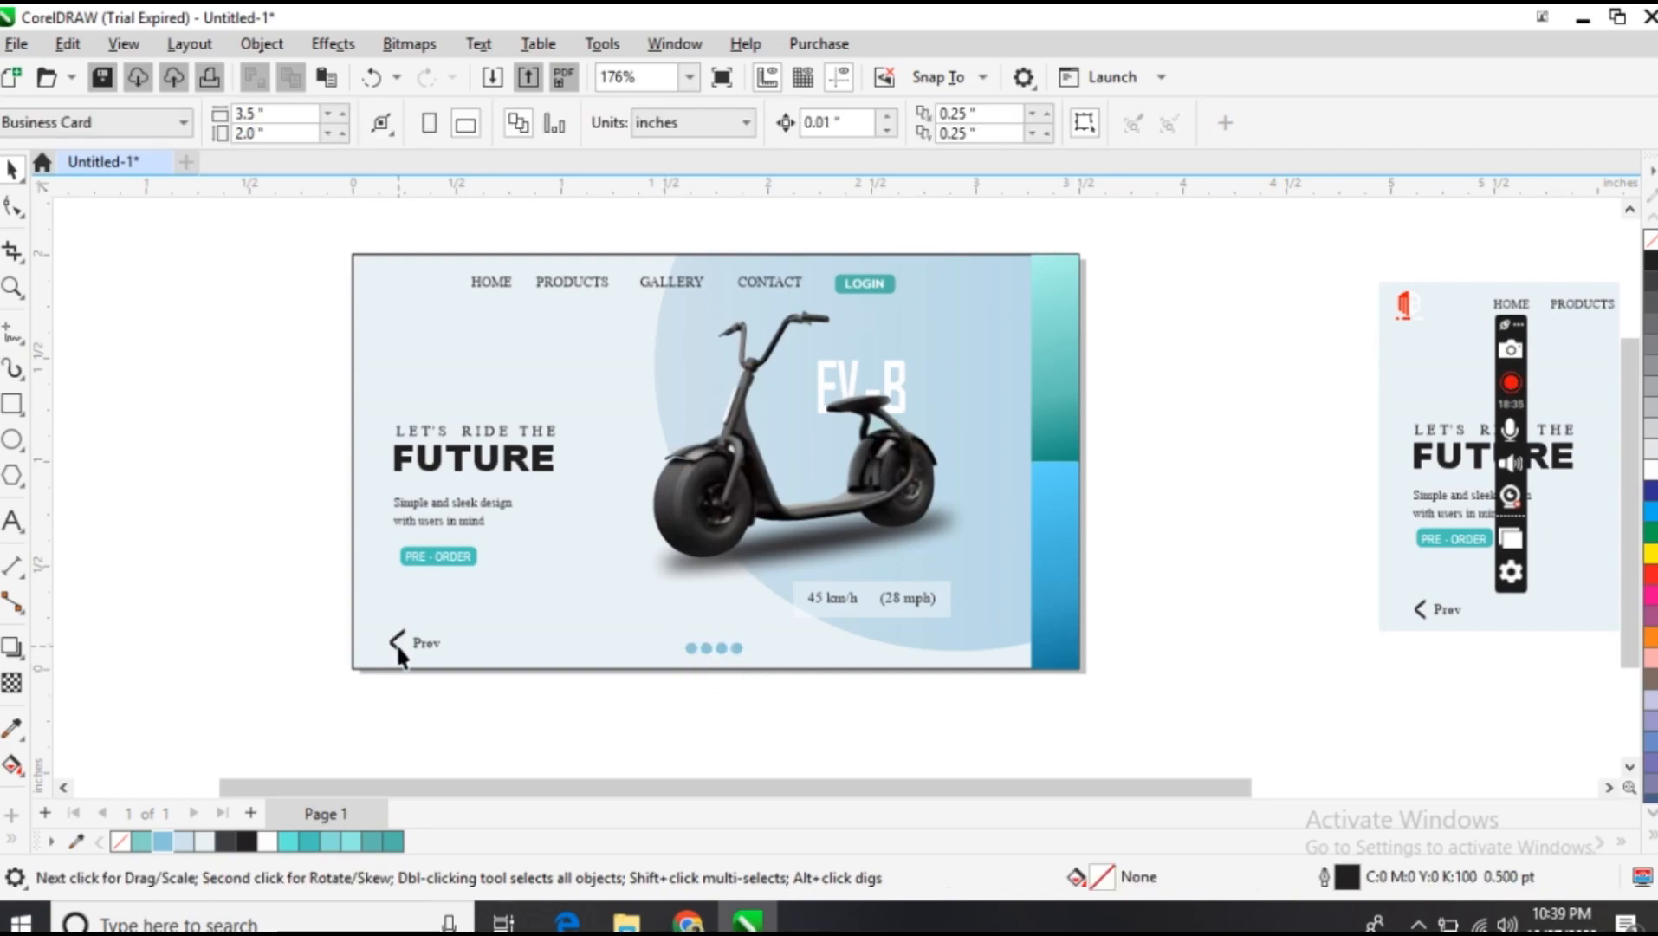
drag(394, 641, 677, 692)
click(638, 624)
click(637, 714)
click(636, 619)
drag(637, 622, 981, 651)
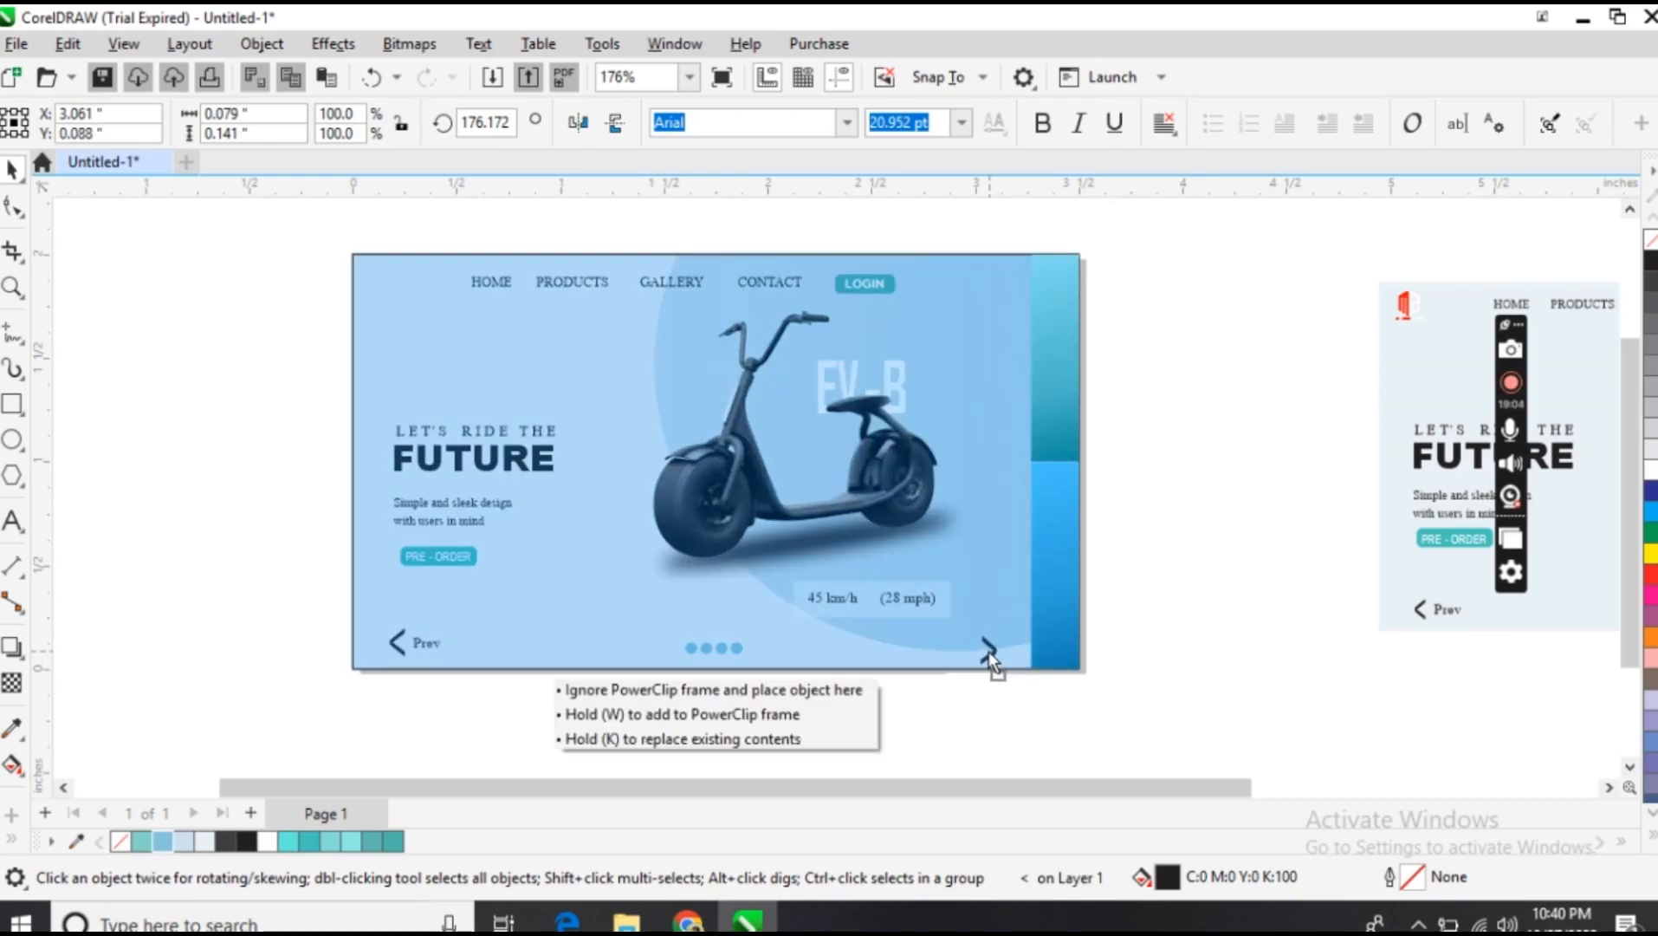
drag(986, 650, 986, 650)
click(882, 703)
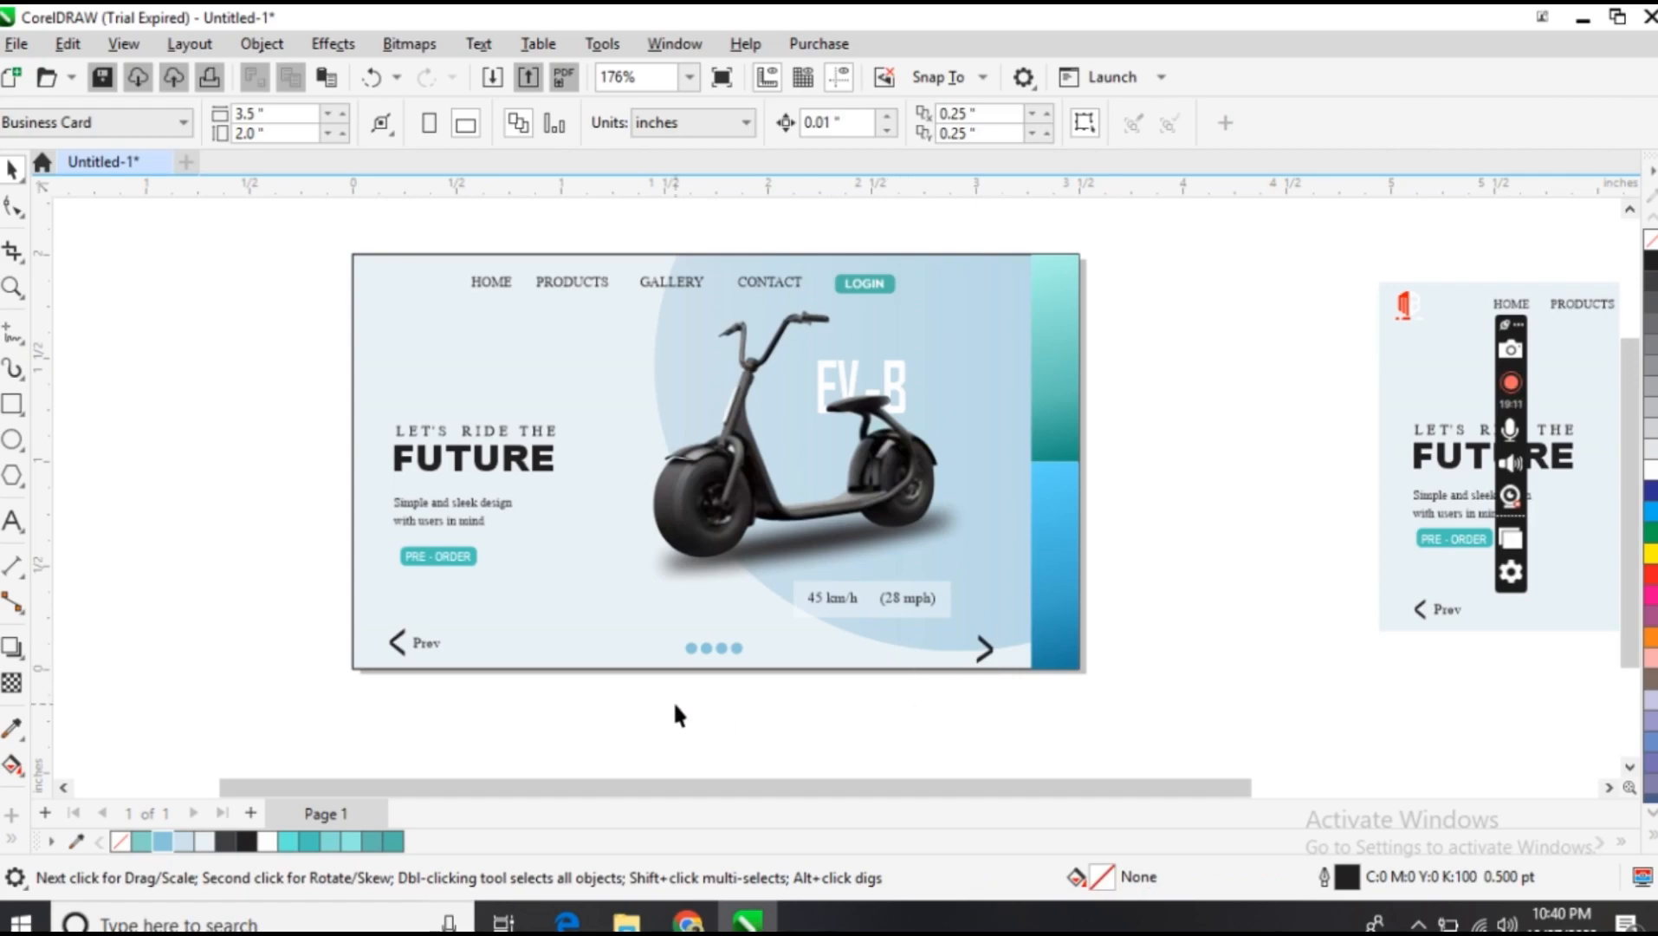
Duplicate the "Prev" text and change the copy's wording to "Next"
click(422, 647)
key(ctrl+d)
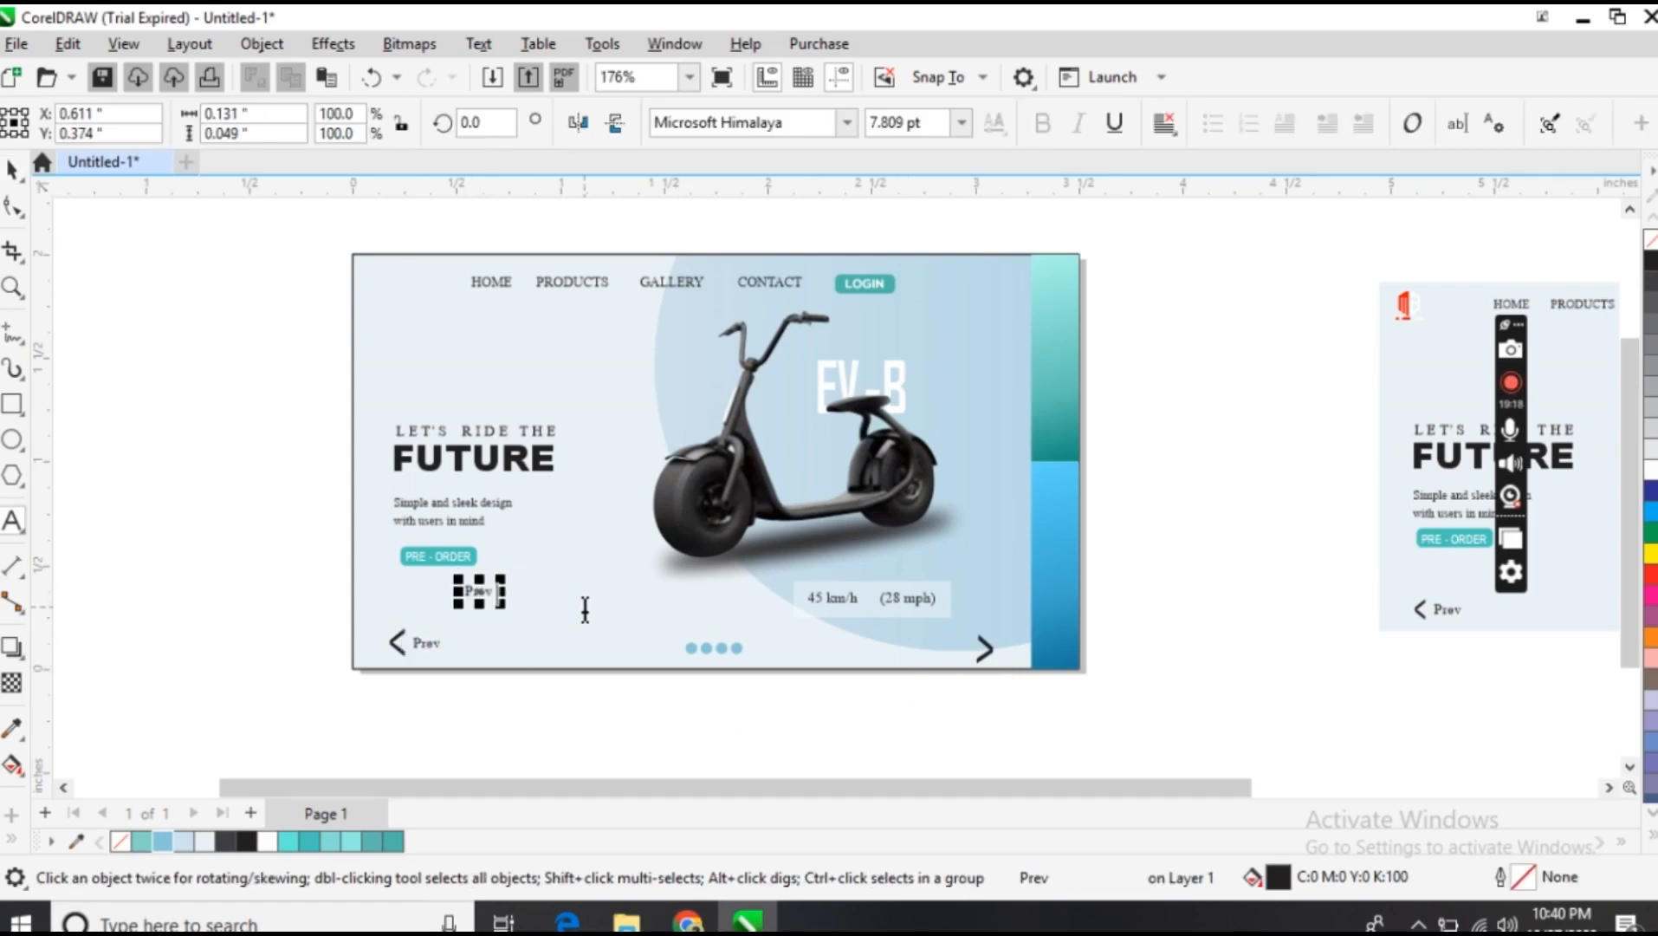
key(BackSpace)
key(BackSpace)
key(BackSpace)
key(BackSpace)
key(BackSpace)
text(Next)
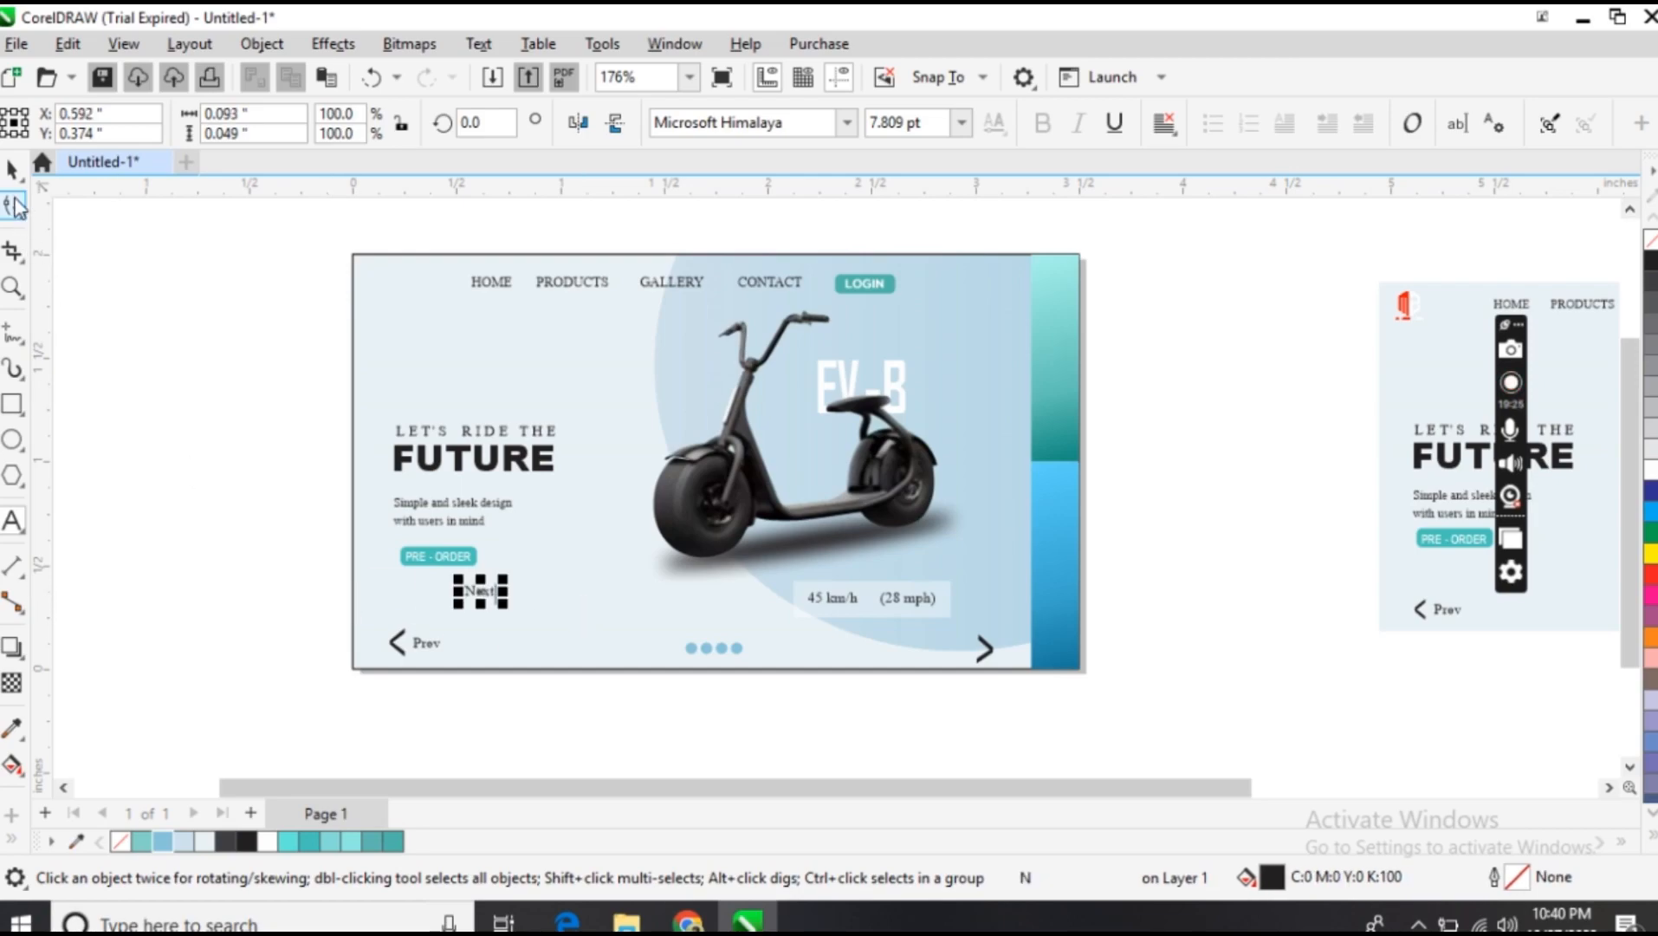
Move the "Next" text to just before the right-pointing arrow in the card's lower-right area
click(14, 171)
drag(481, 592, 943, 648)
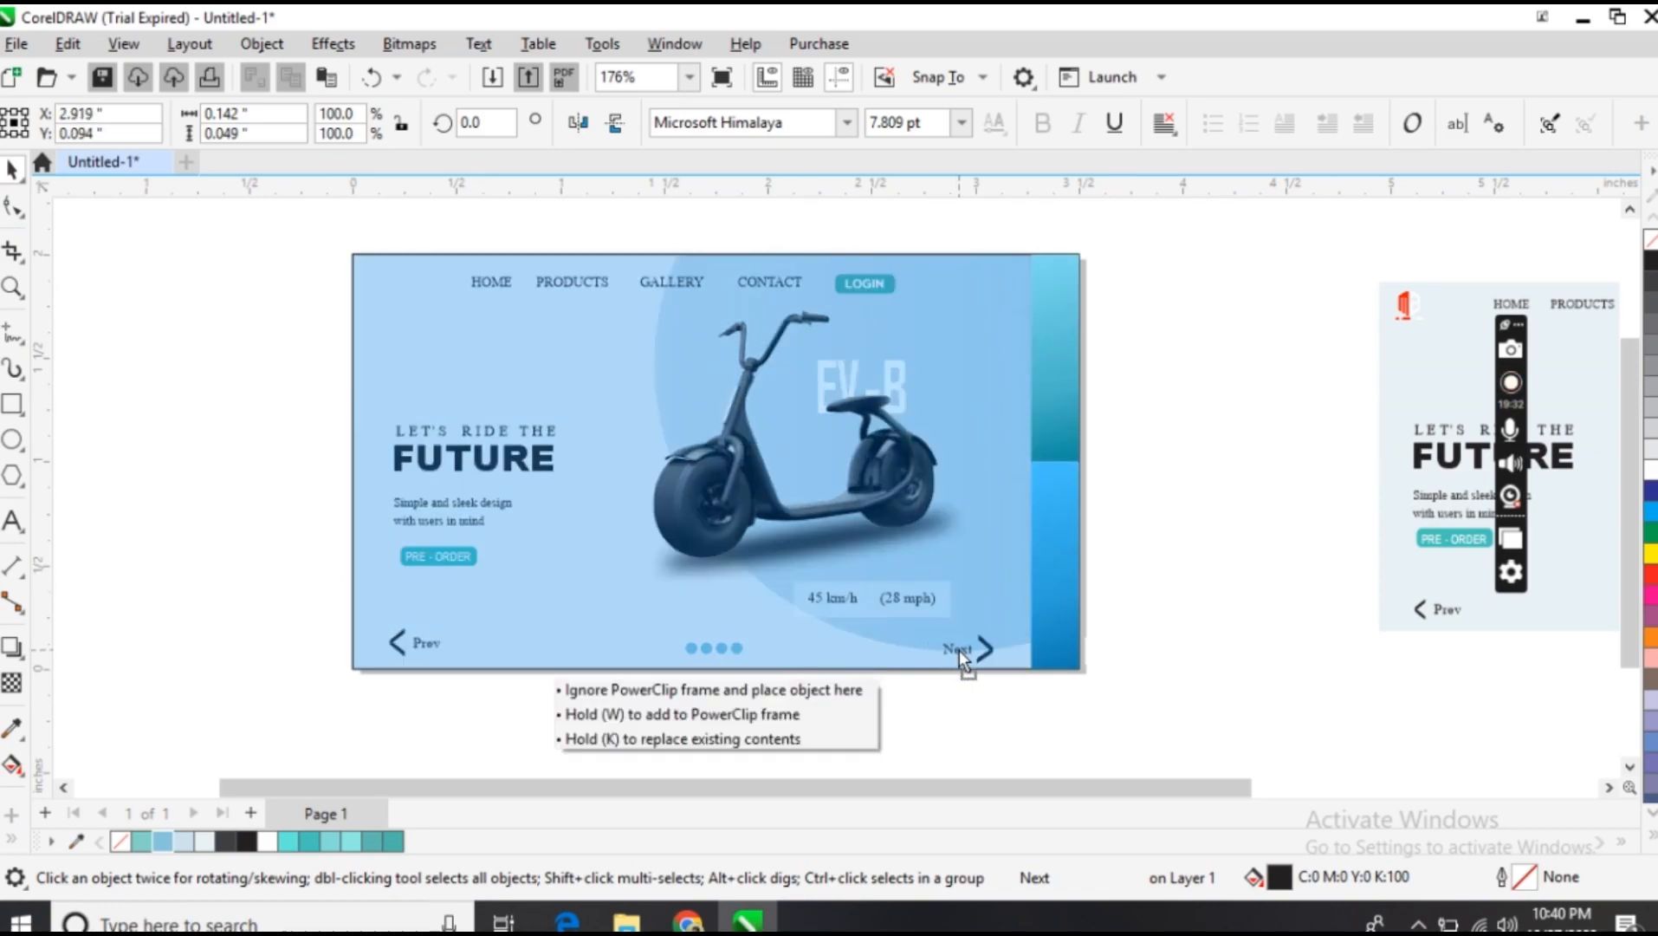
drag(958, 648, 955, 651)
click(869, 696)
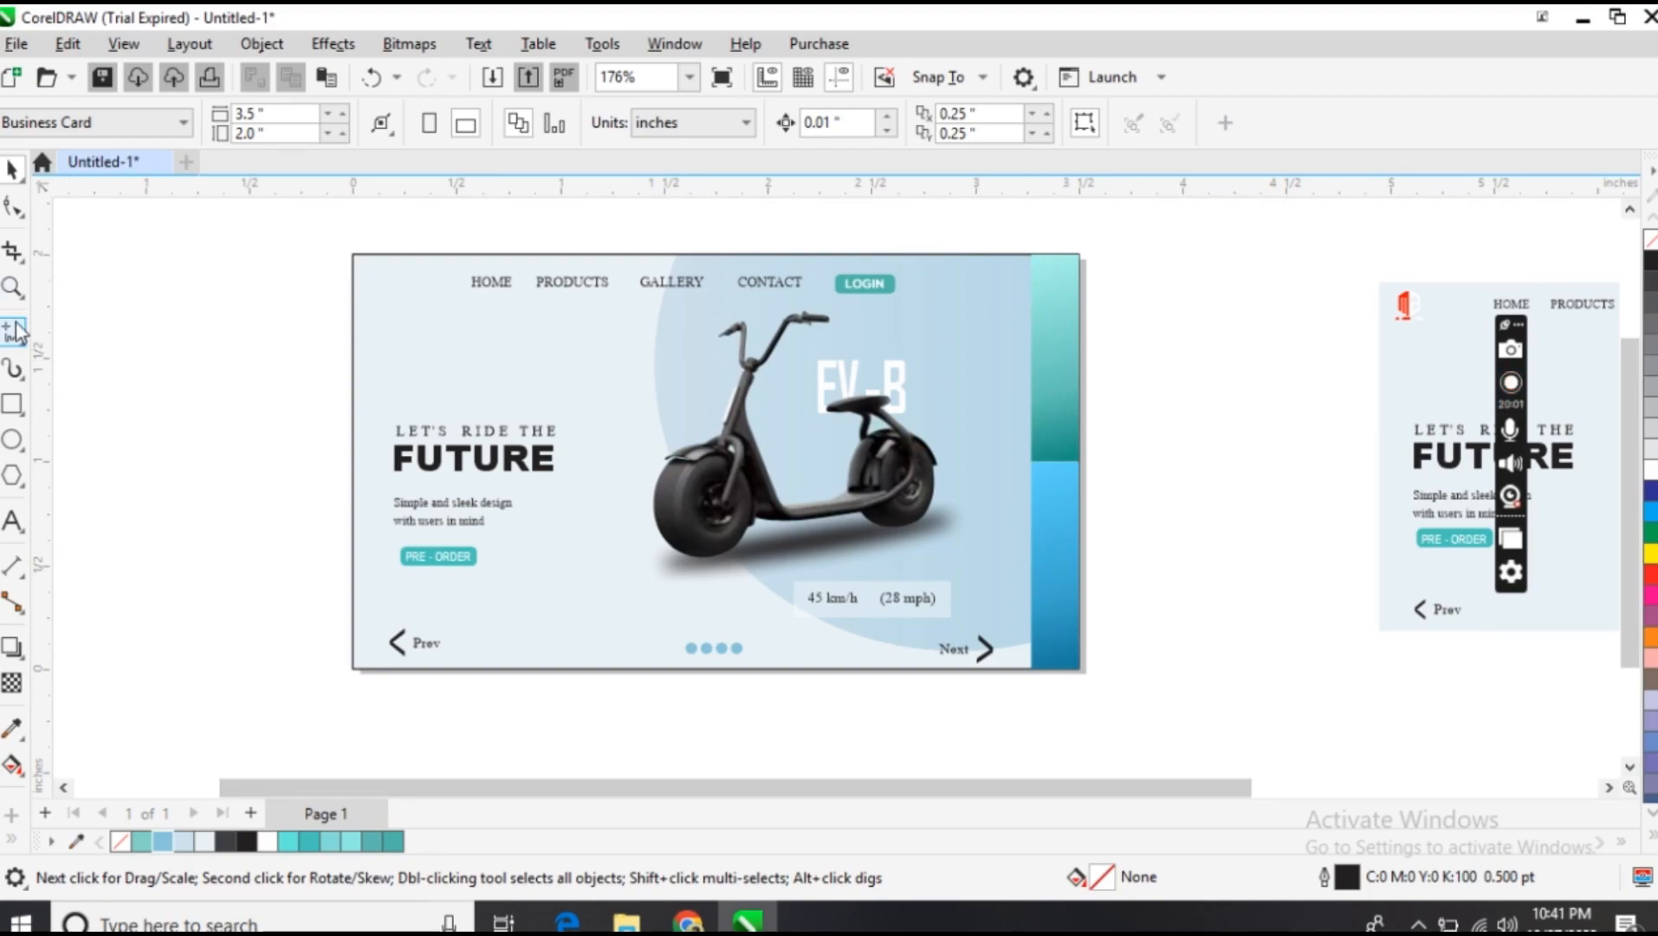
Draw a circle about 0.208 inches in diameter in the empty area beside the card and set its outline to 1.5 pt
click(13, 439)
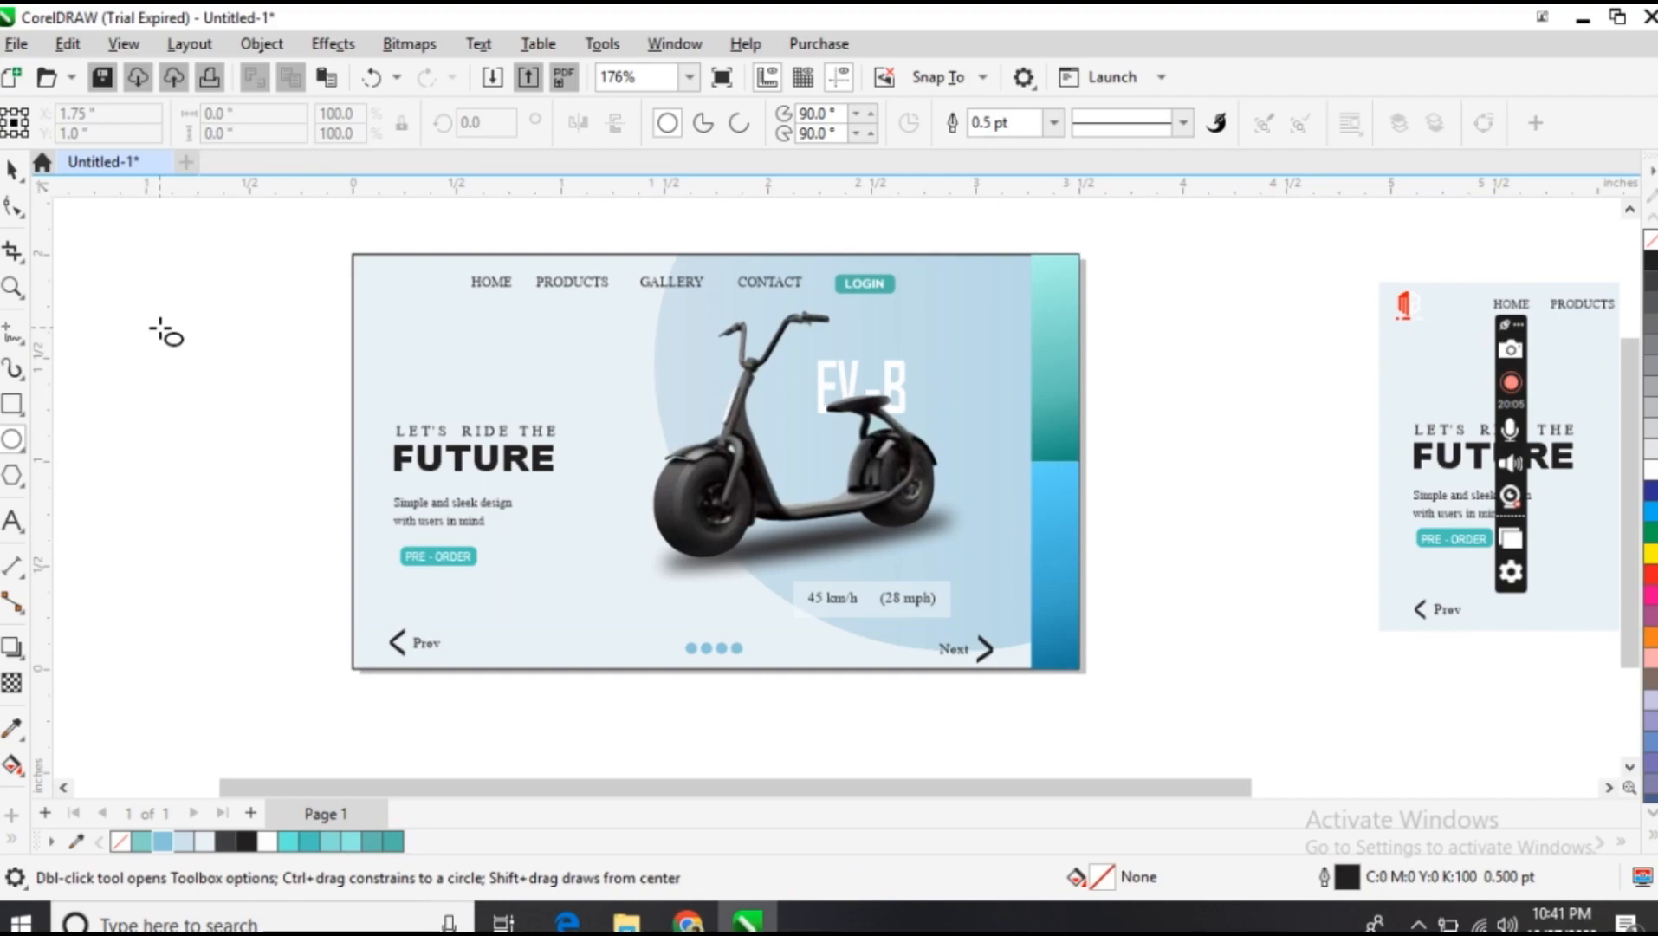
drag(153, 319, 210, 376)
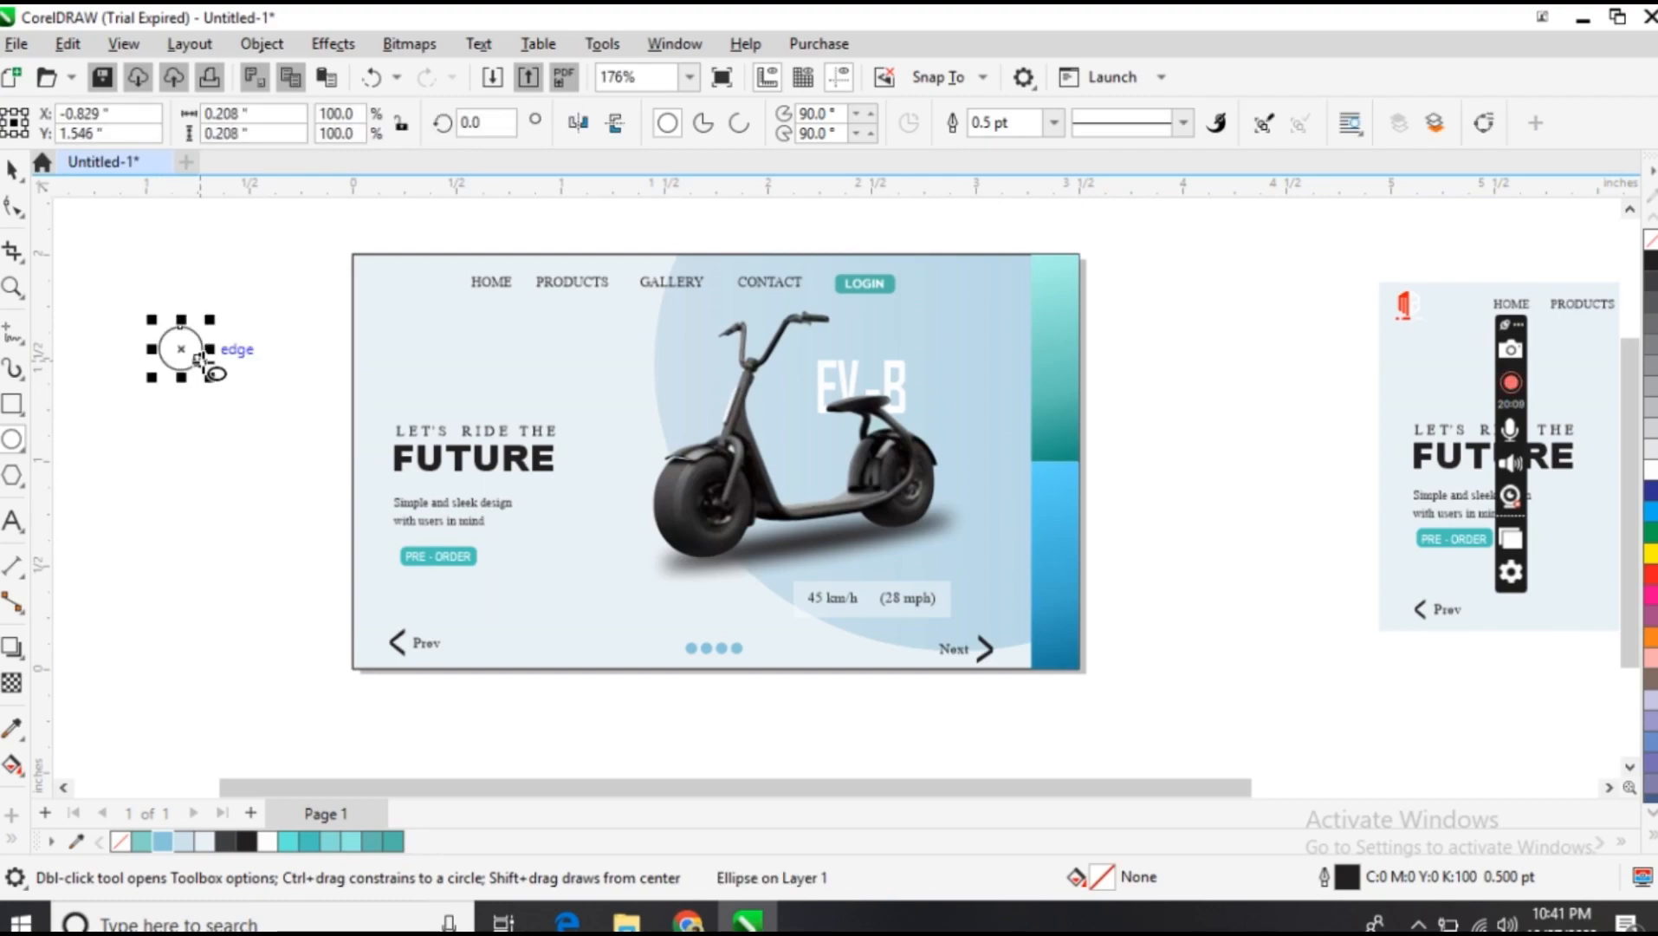
click(1054, 124)
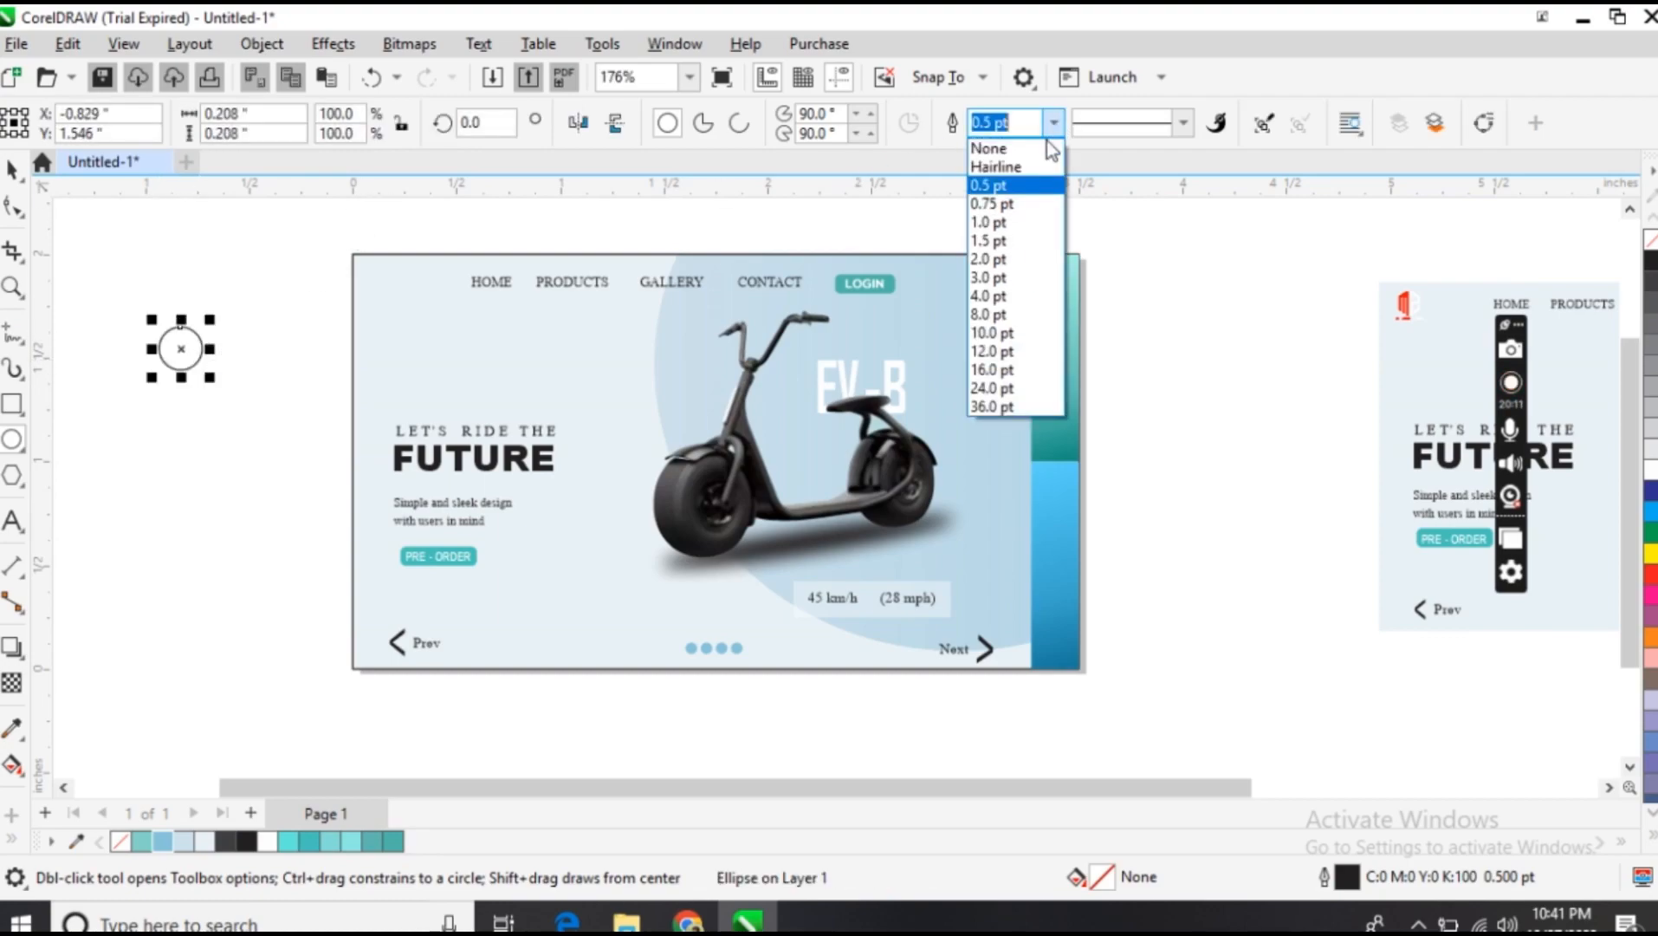
click(1023, 247)
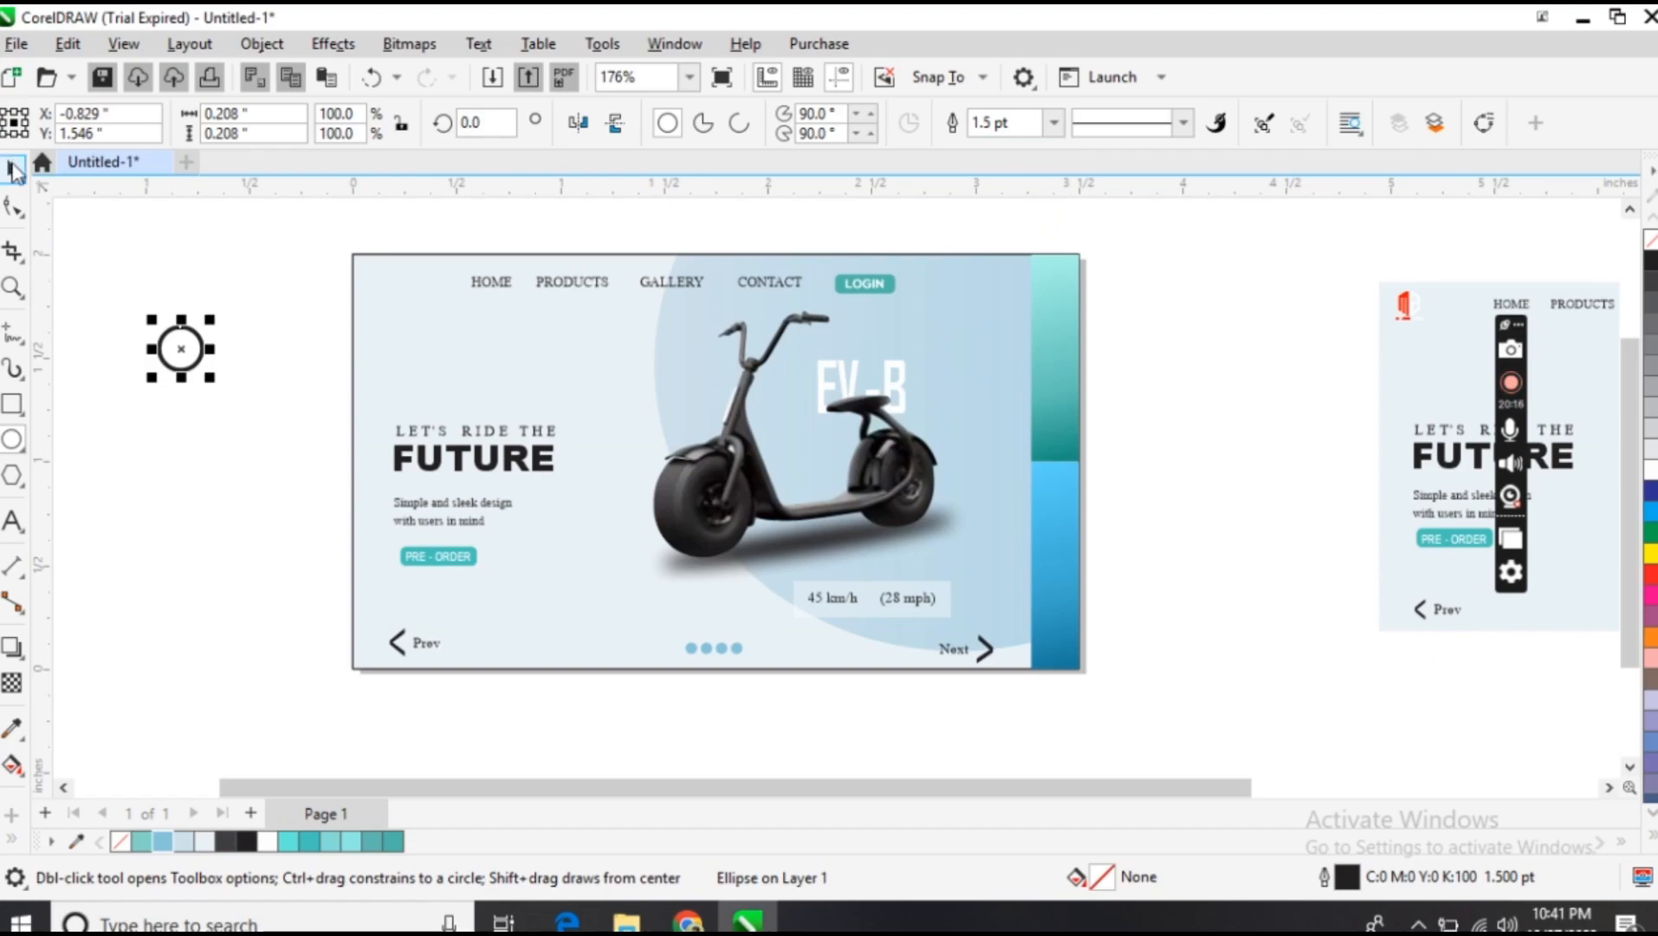
click(12, 170)
click(87, 240)
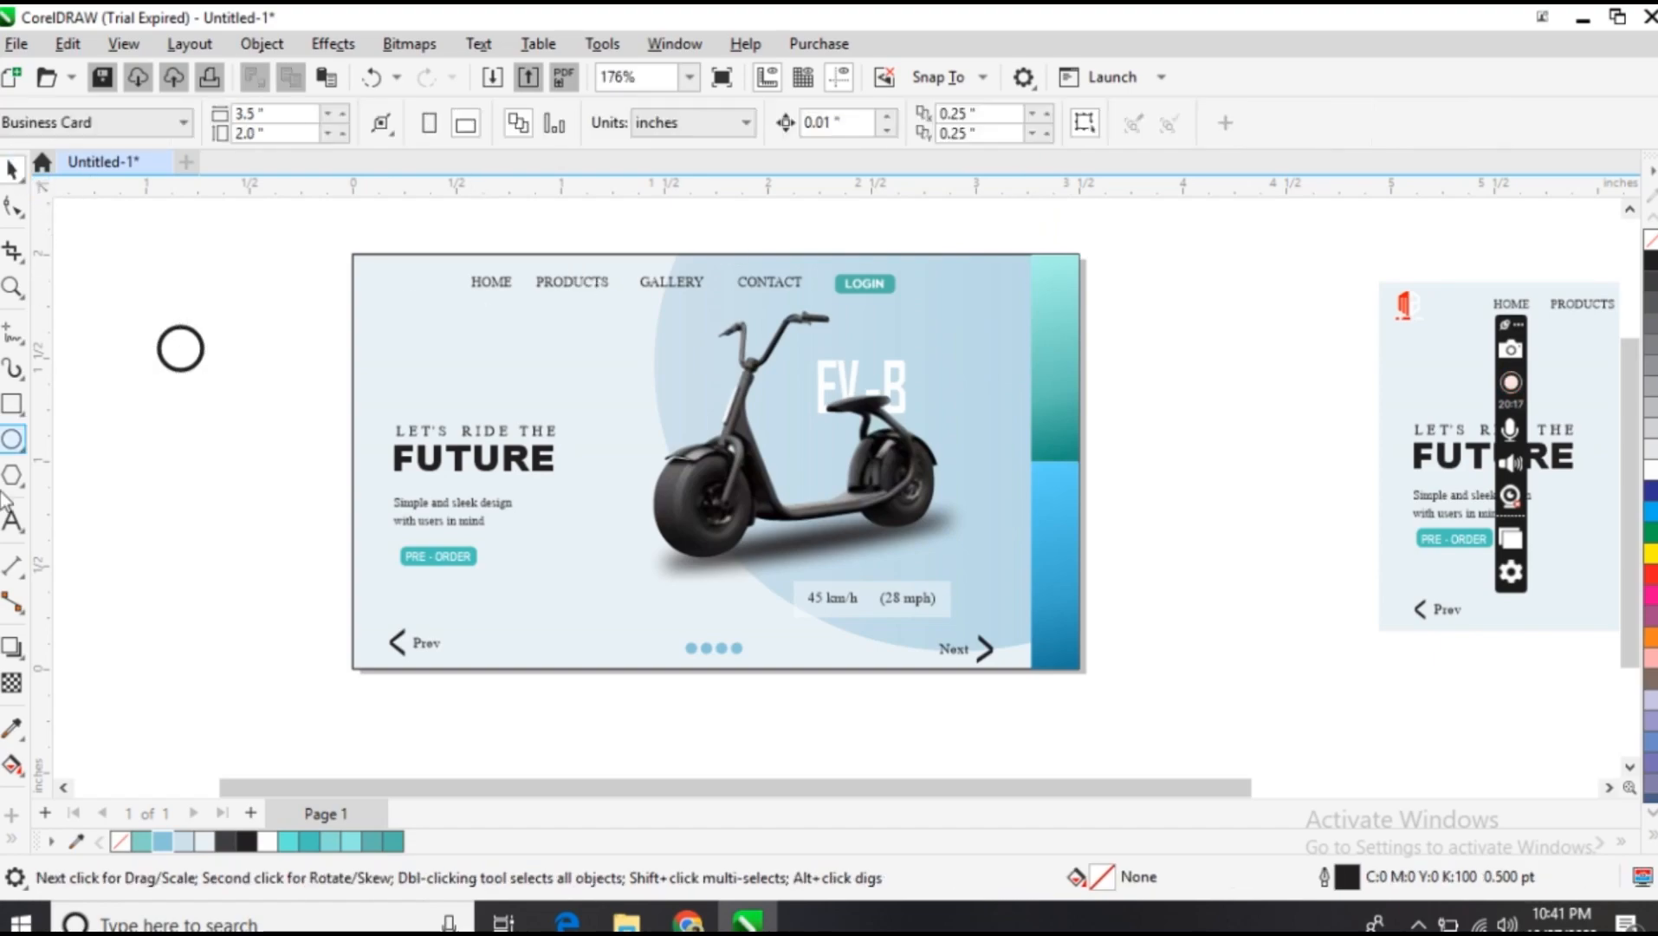
Draw a short slanted handle line, about 0.031 × 0.057 inches, from the circle's lower-right edge and set its outline to 1.5 pt
click(12, 333)
click(191, 368)
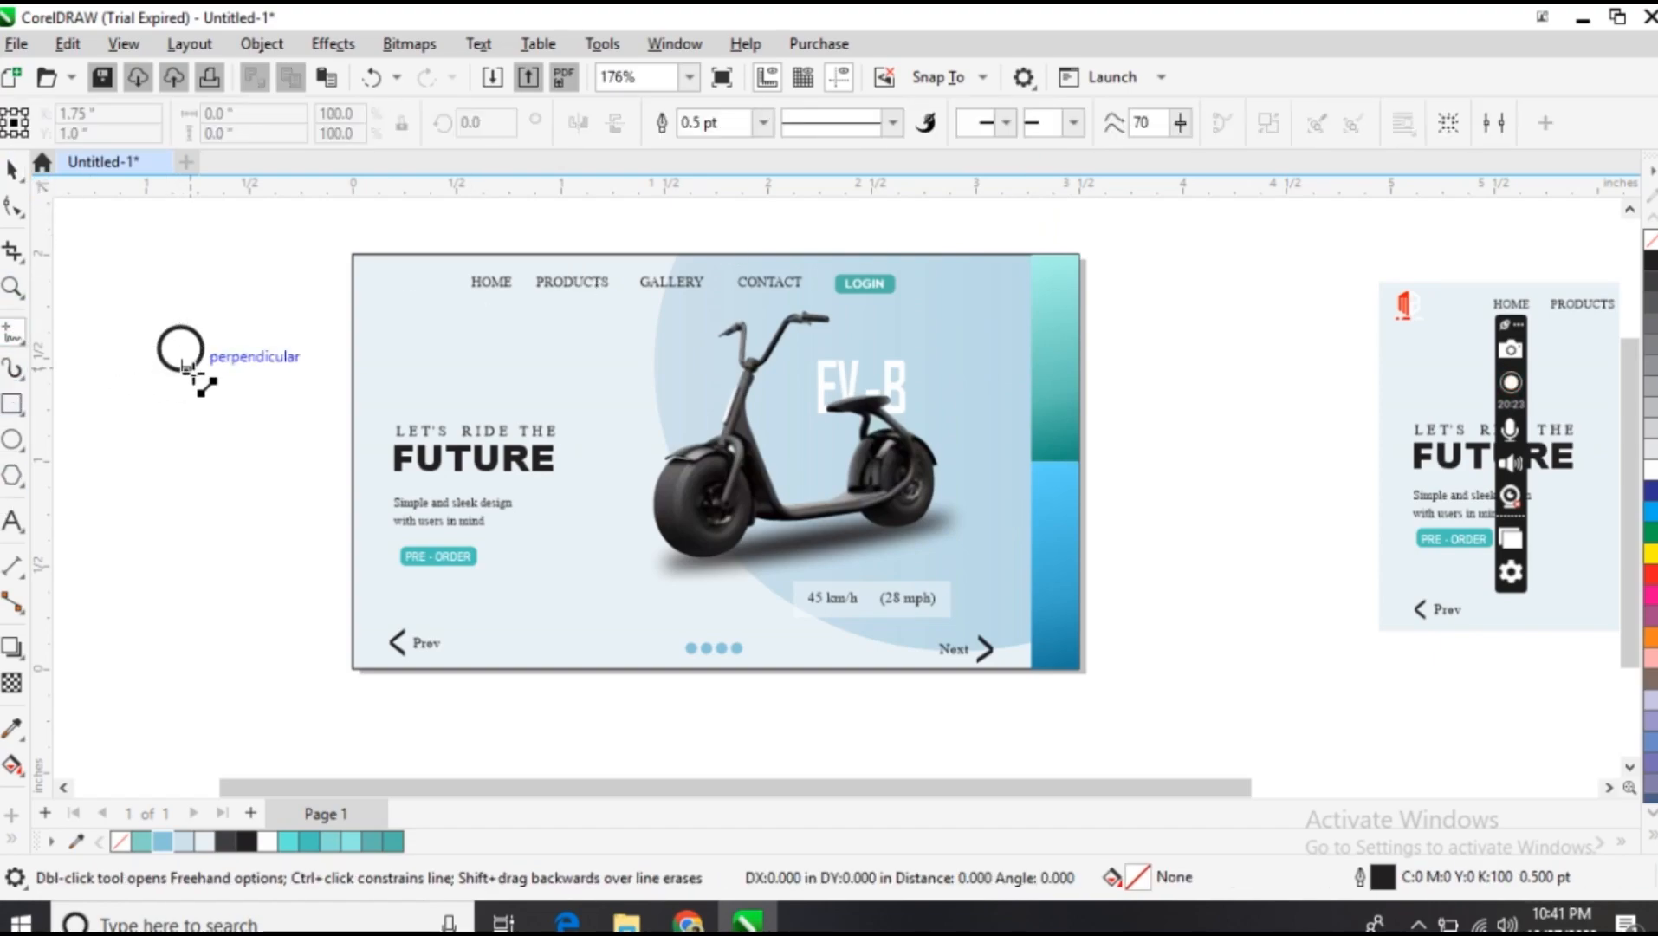
click(199, 383)
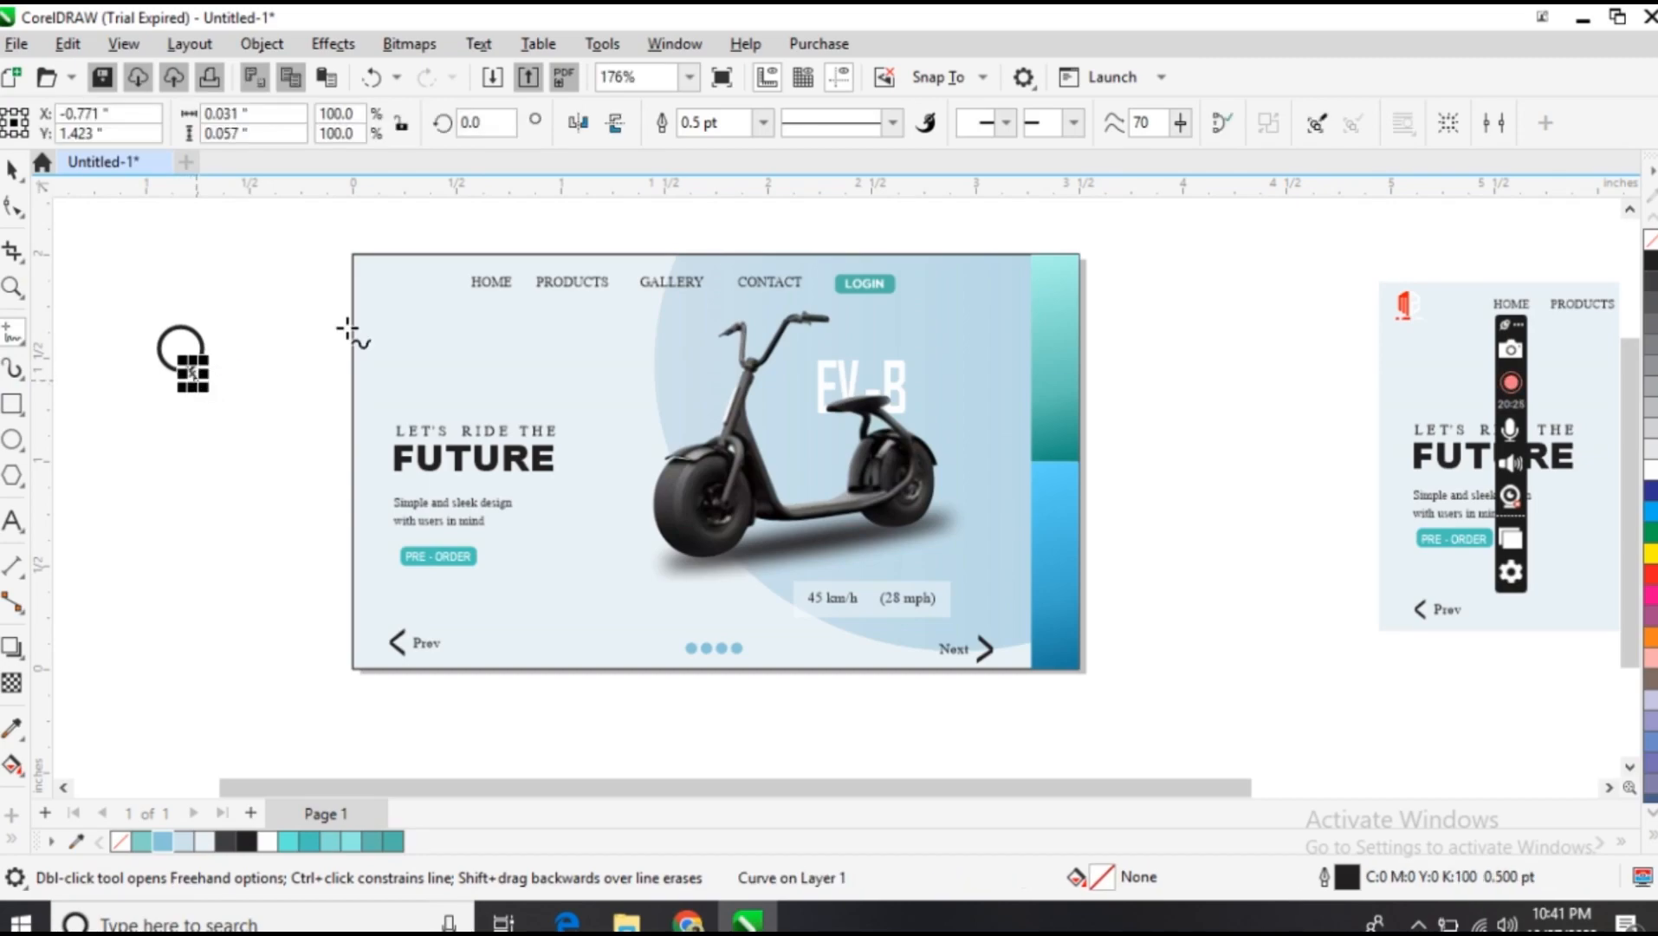
click(763, 122)
click(747, 243)
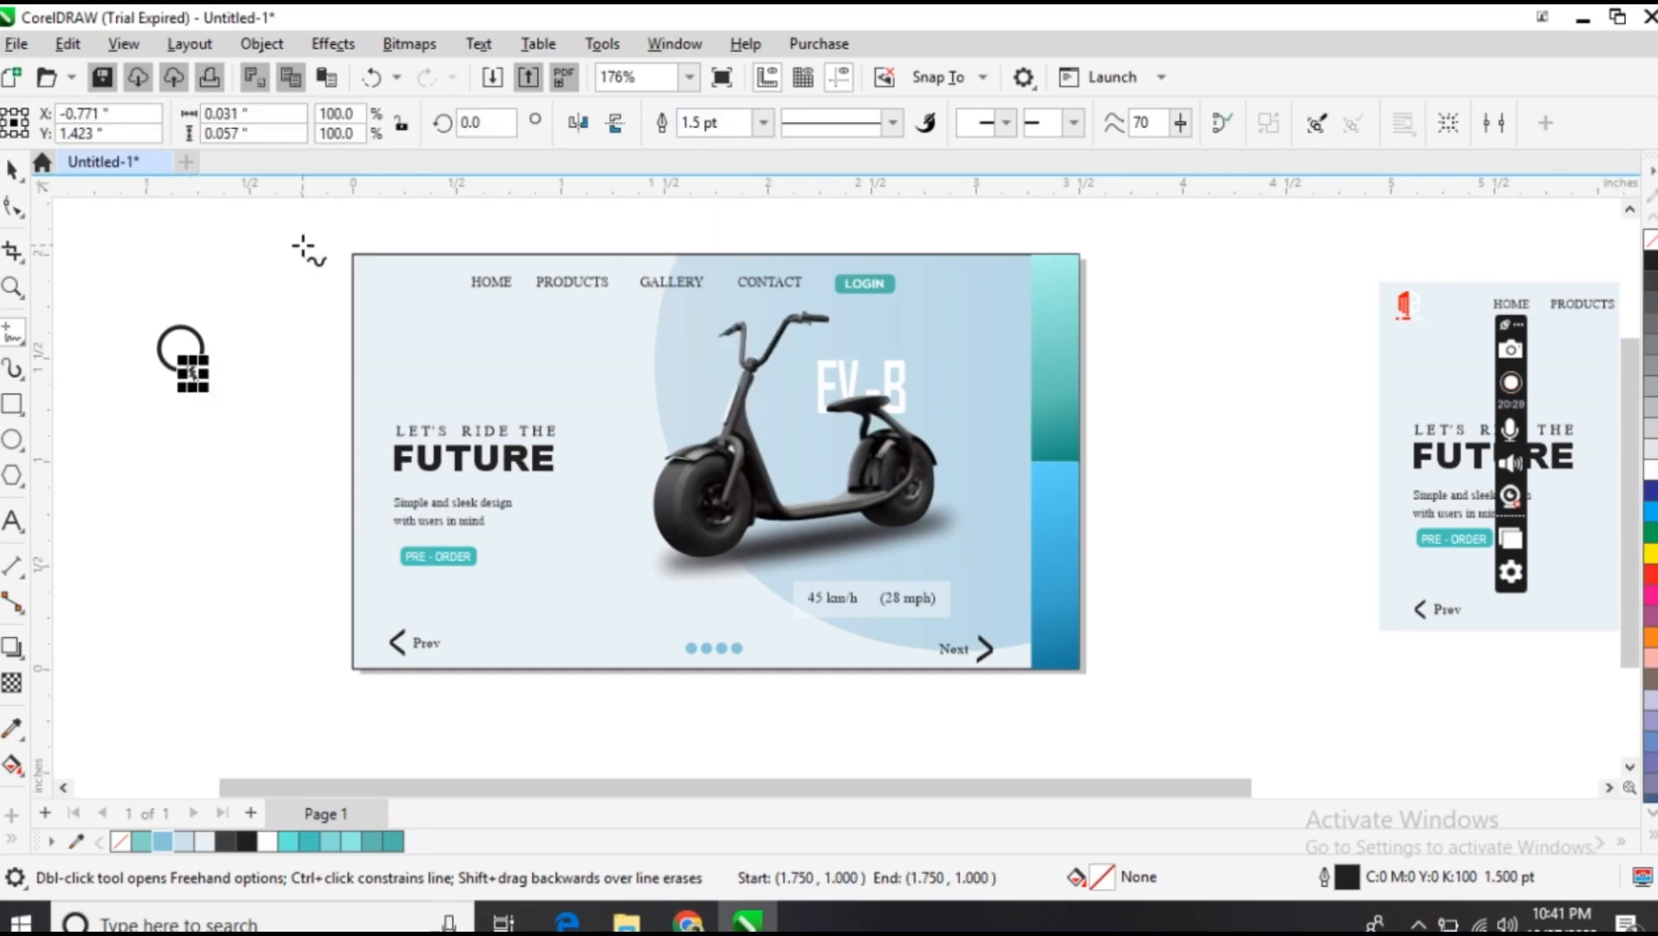
Combine the circle and the handle line into a single magnifier curve
click(12, 170)
shift+click(191, 337)
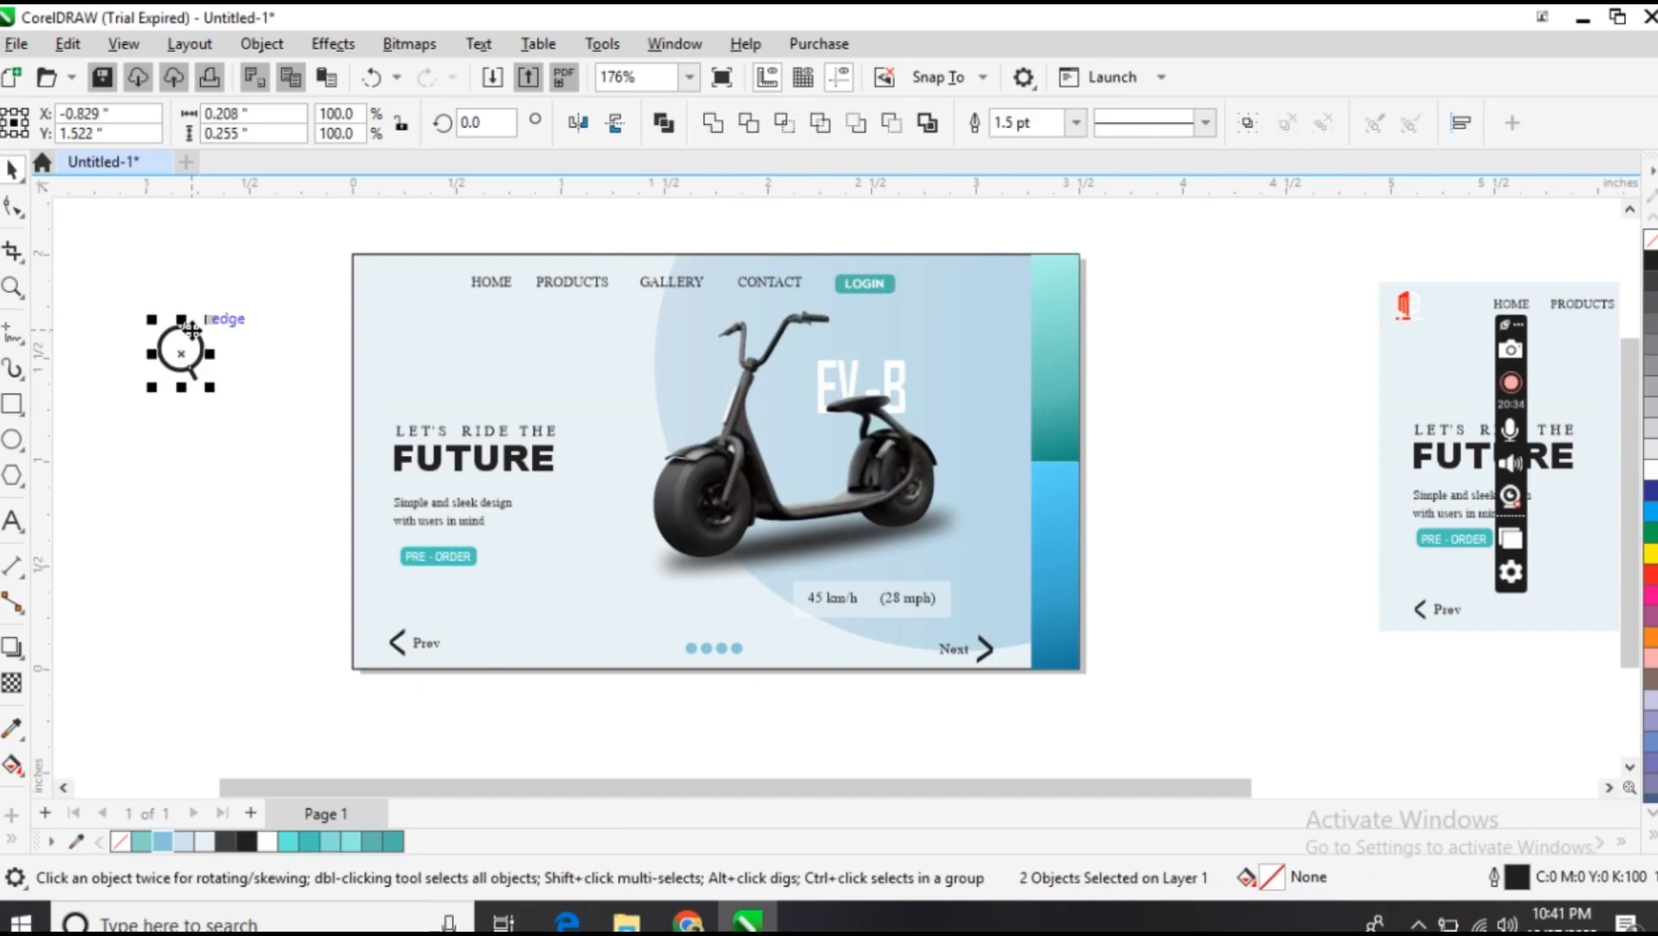
click(680, 123)
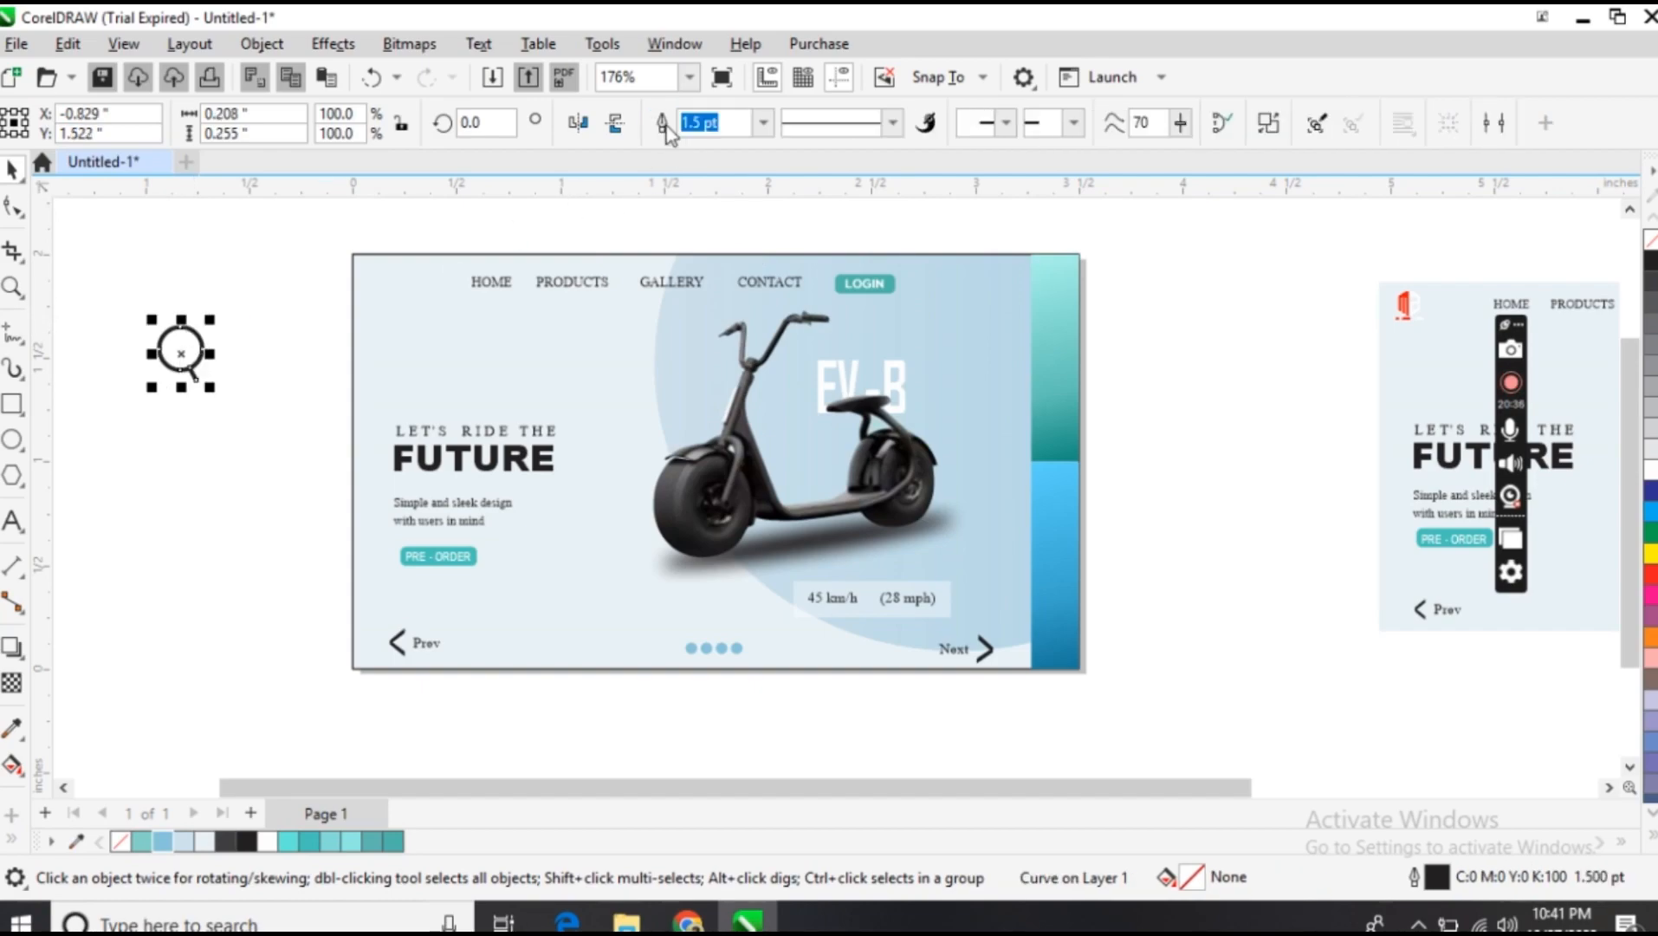
click(274, 240)
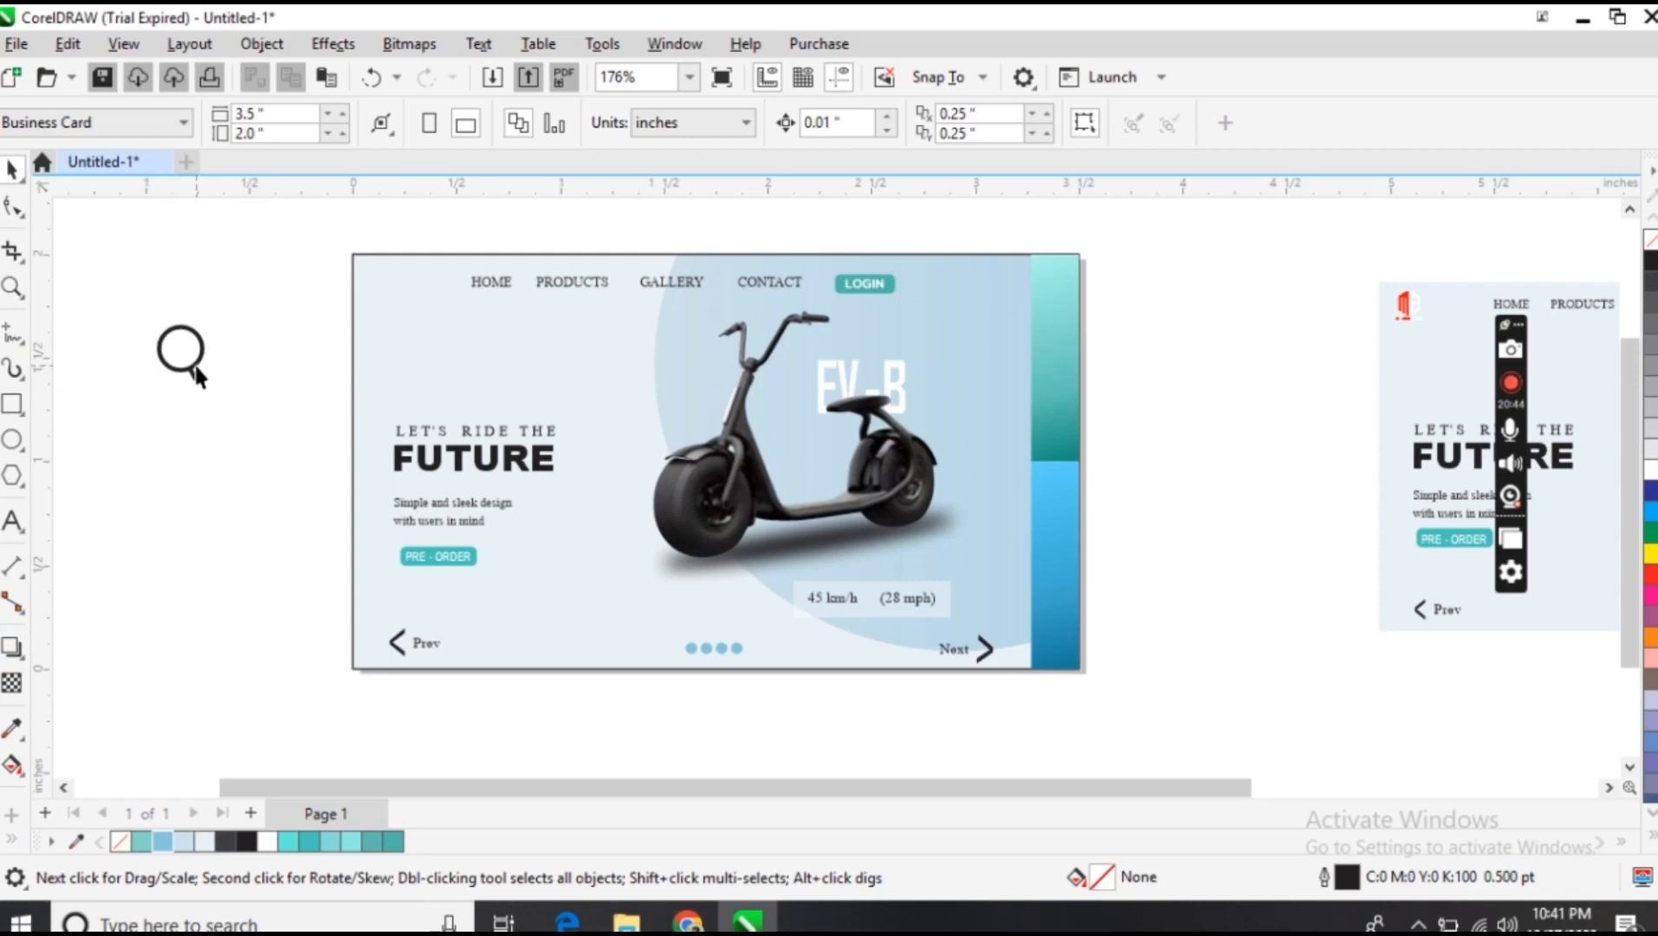
Sample the white of the "EV-B" text and apply it to the magnifier's outline
click(13, 731)
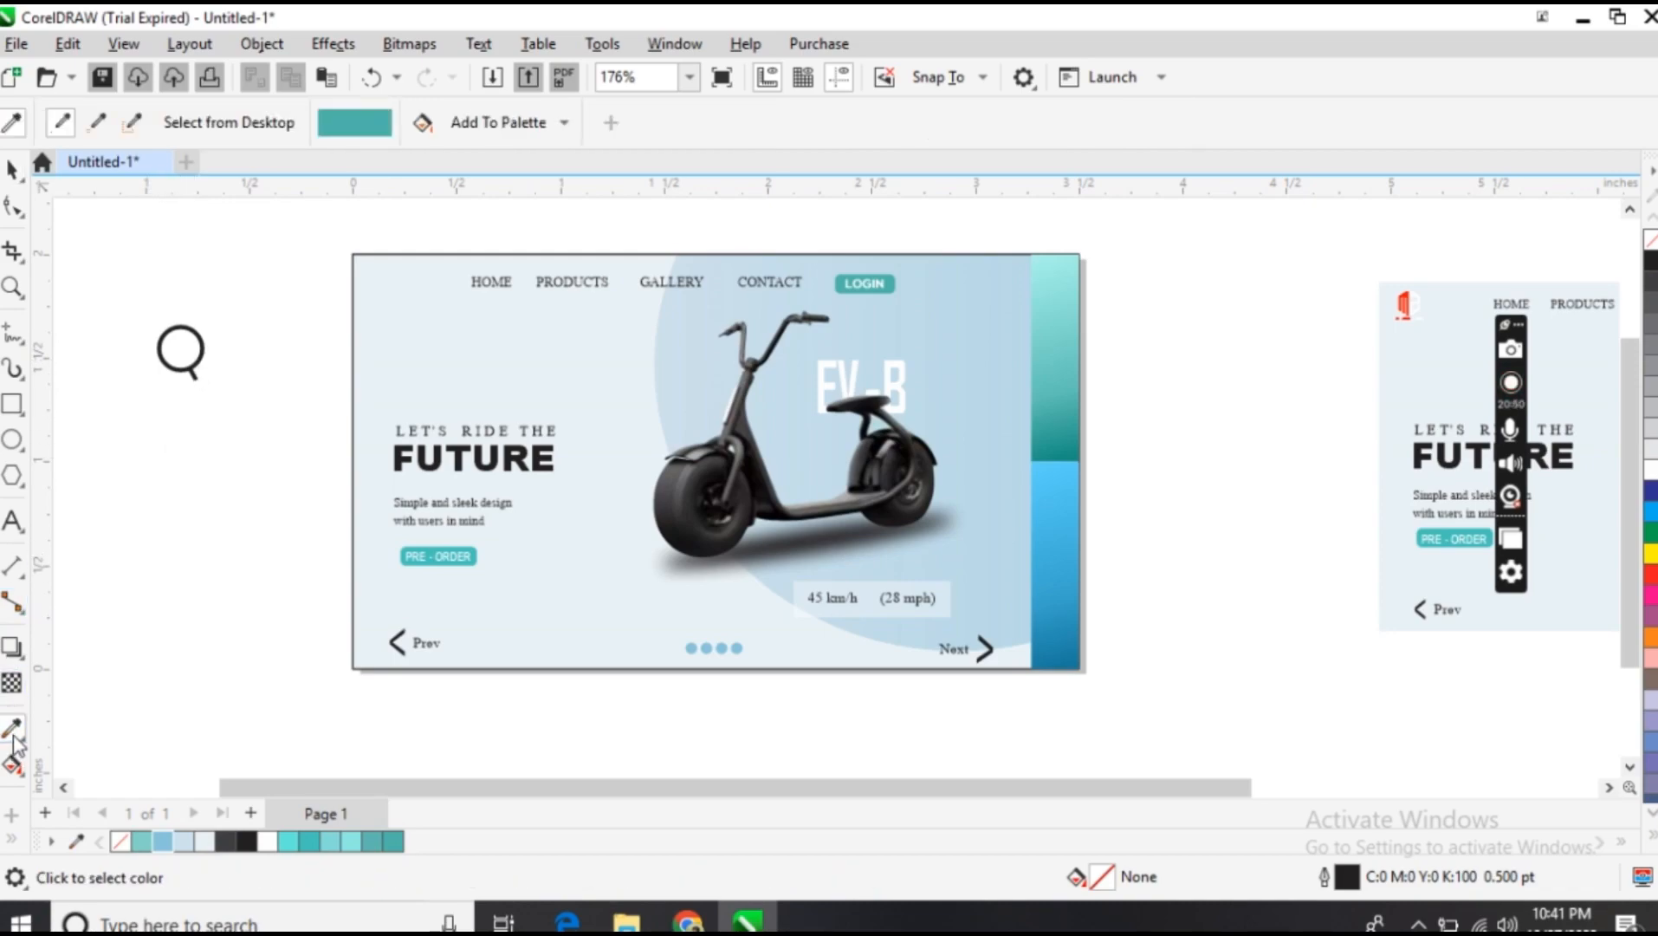
click(822, 376)
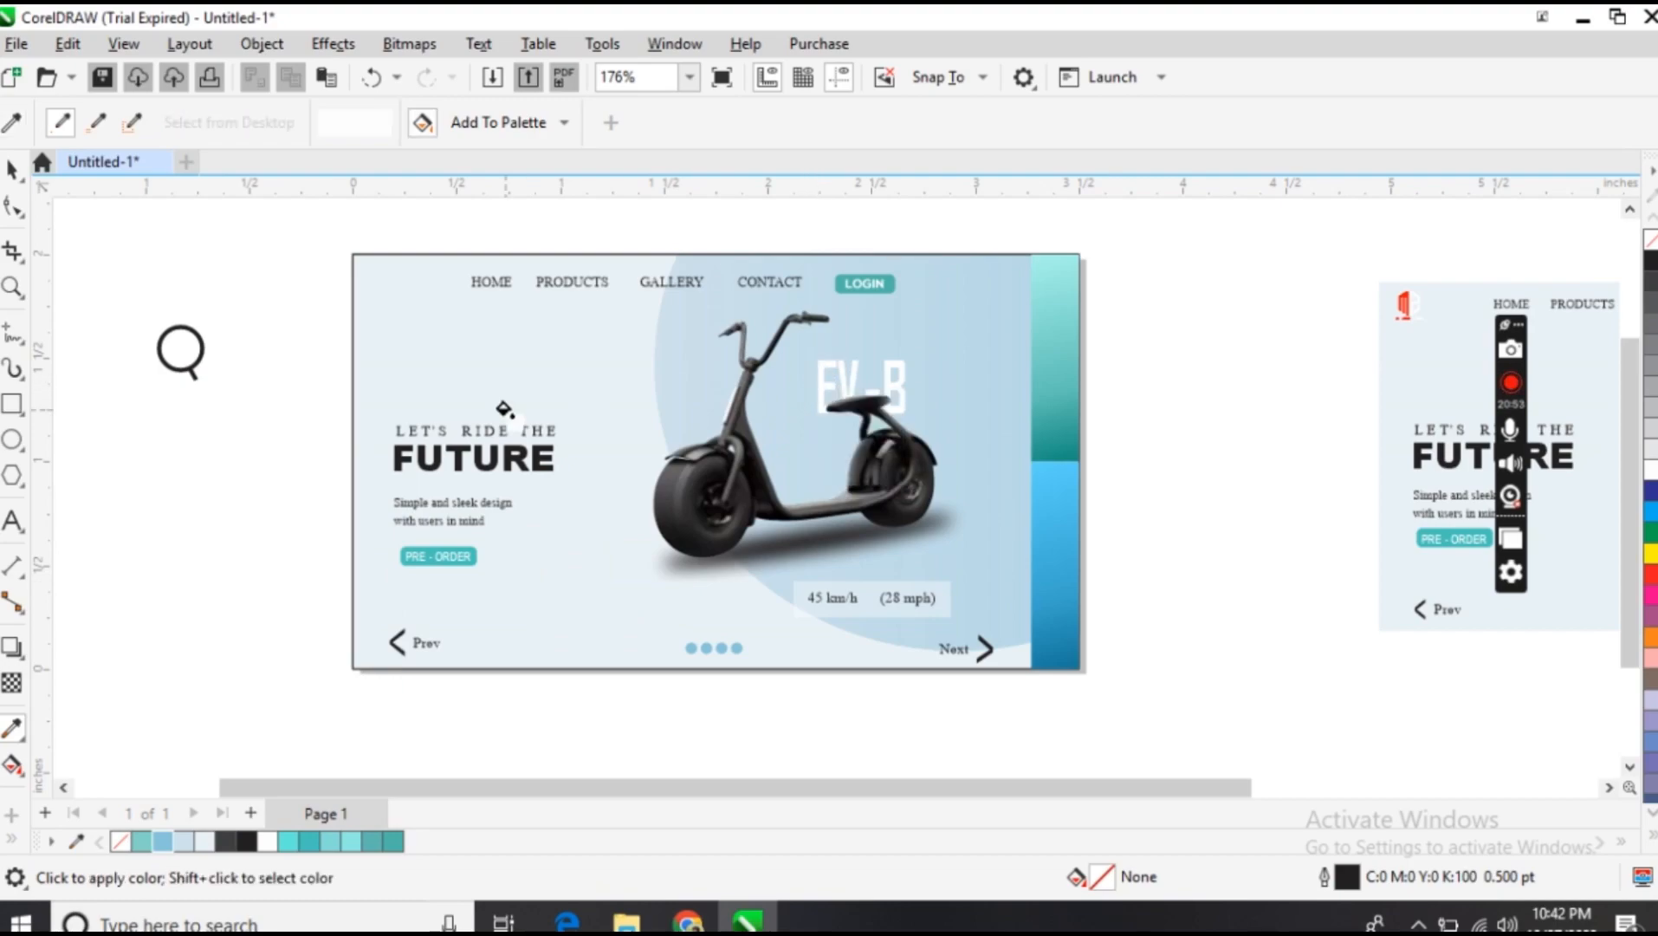
click(162, 363)
key(space)
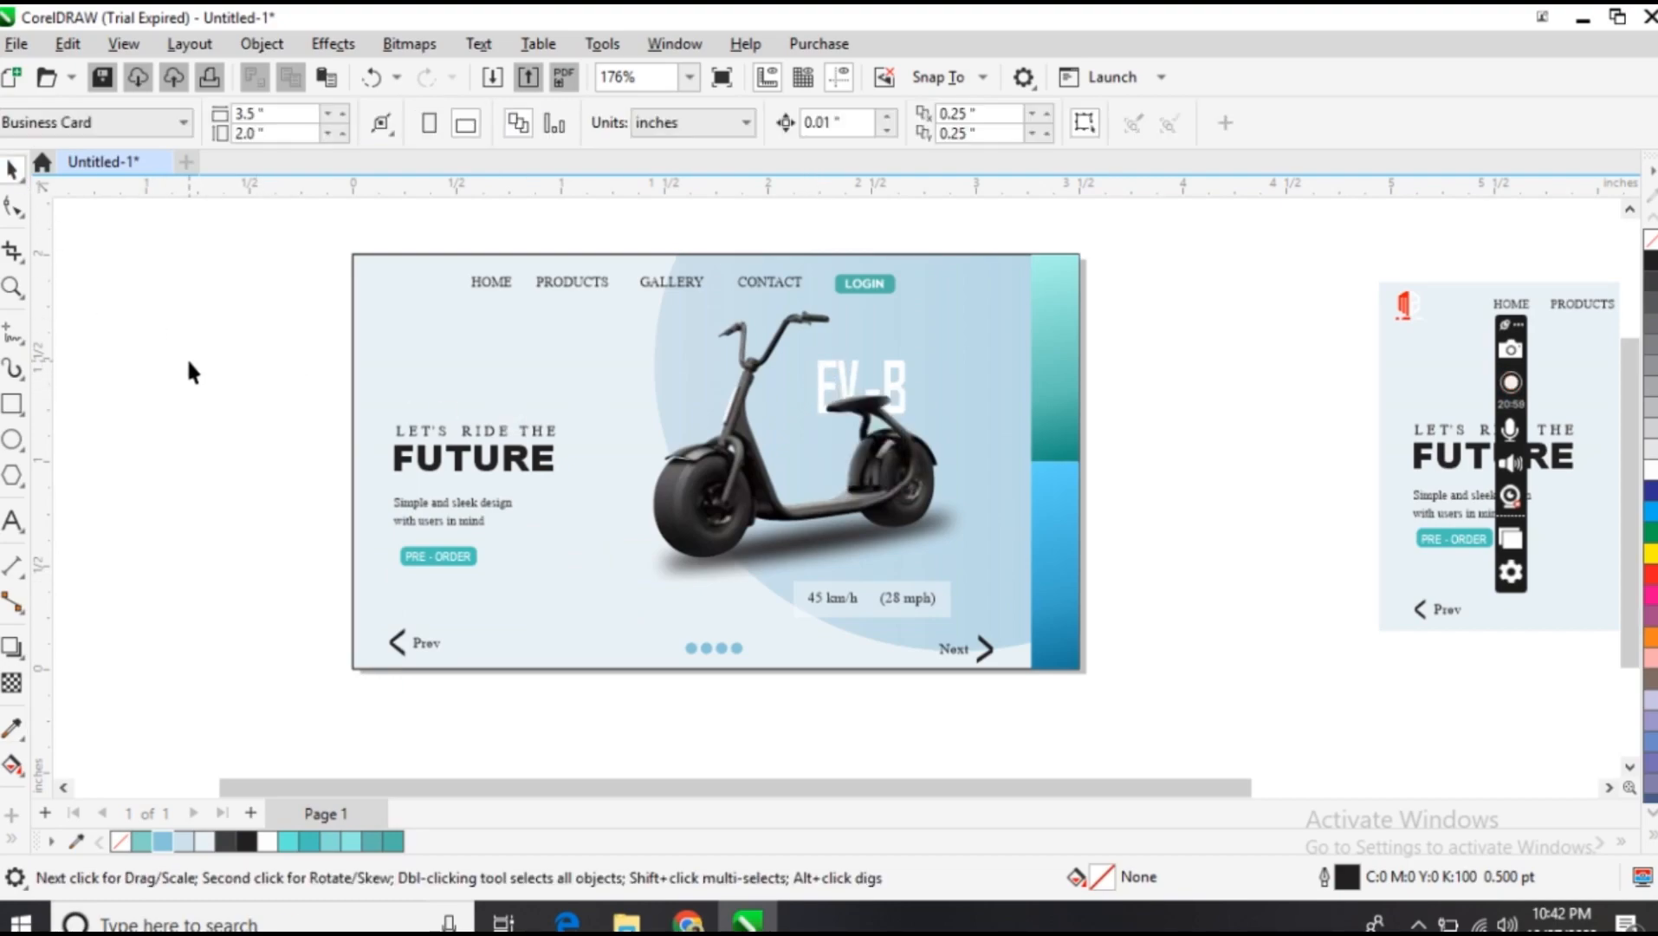
Place the magnifier near the upper end of the card's teal strip and scale it to about 0.114 × 0.141 inches
drag(189, 367, 997, 405)
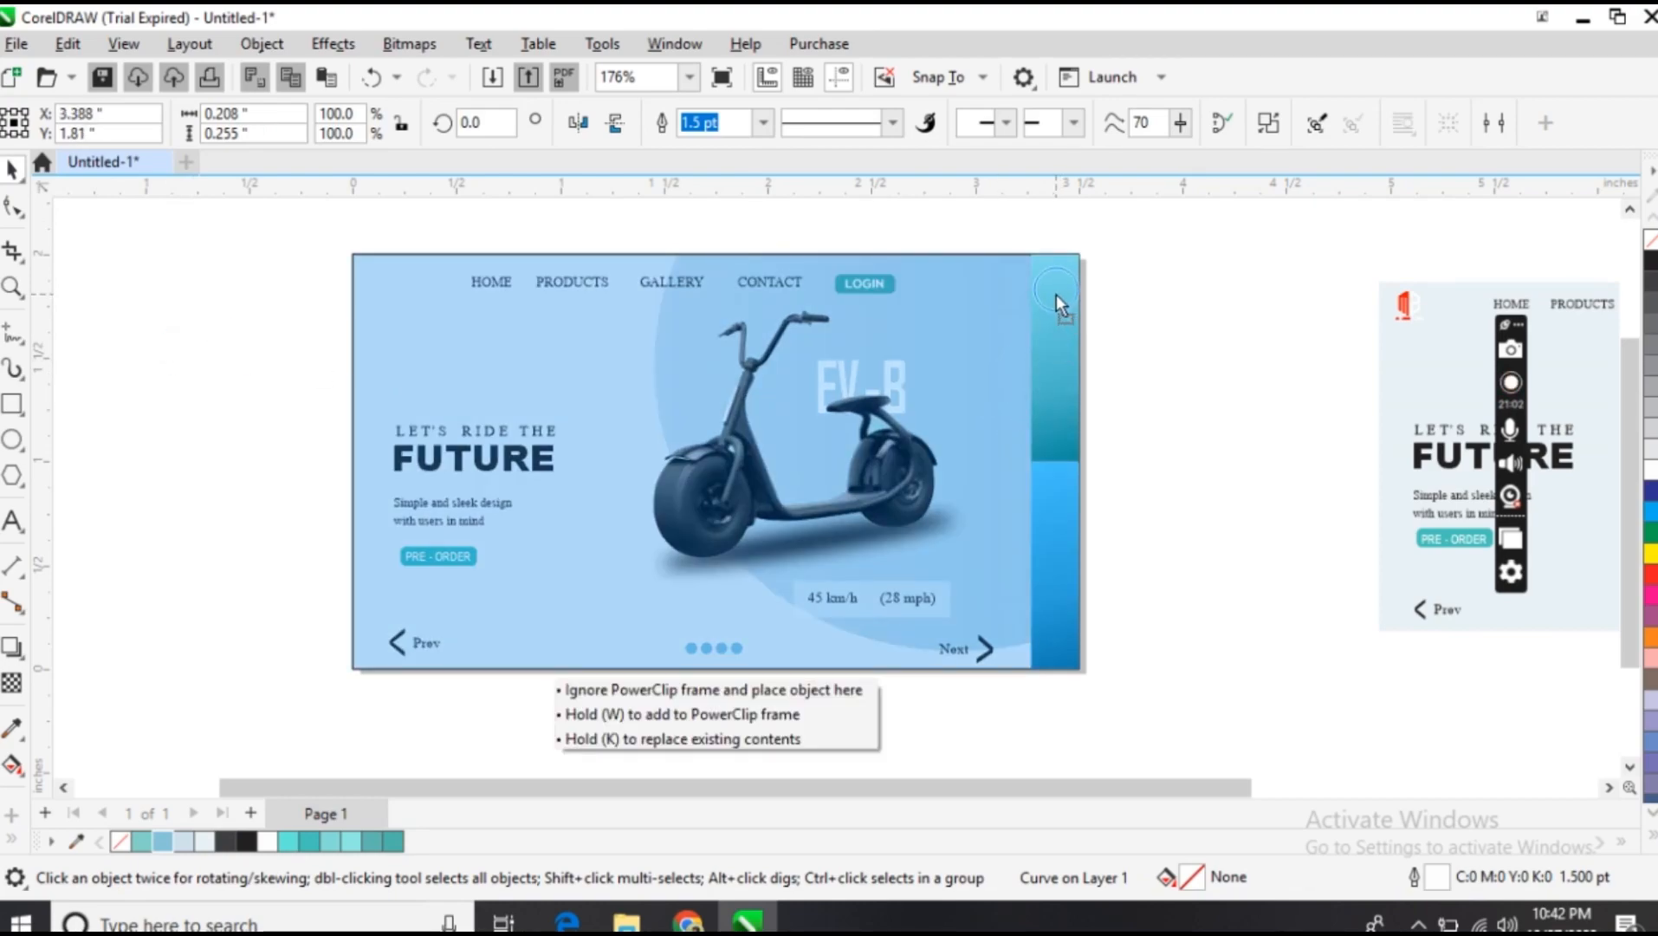
drag(1056, 294, 1078, 323)
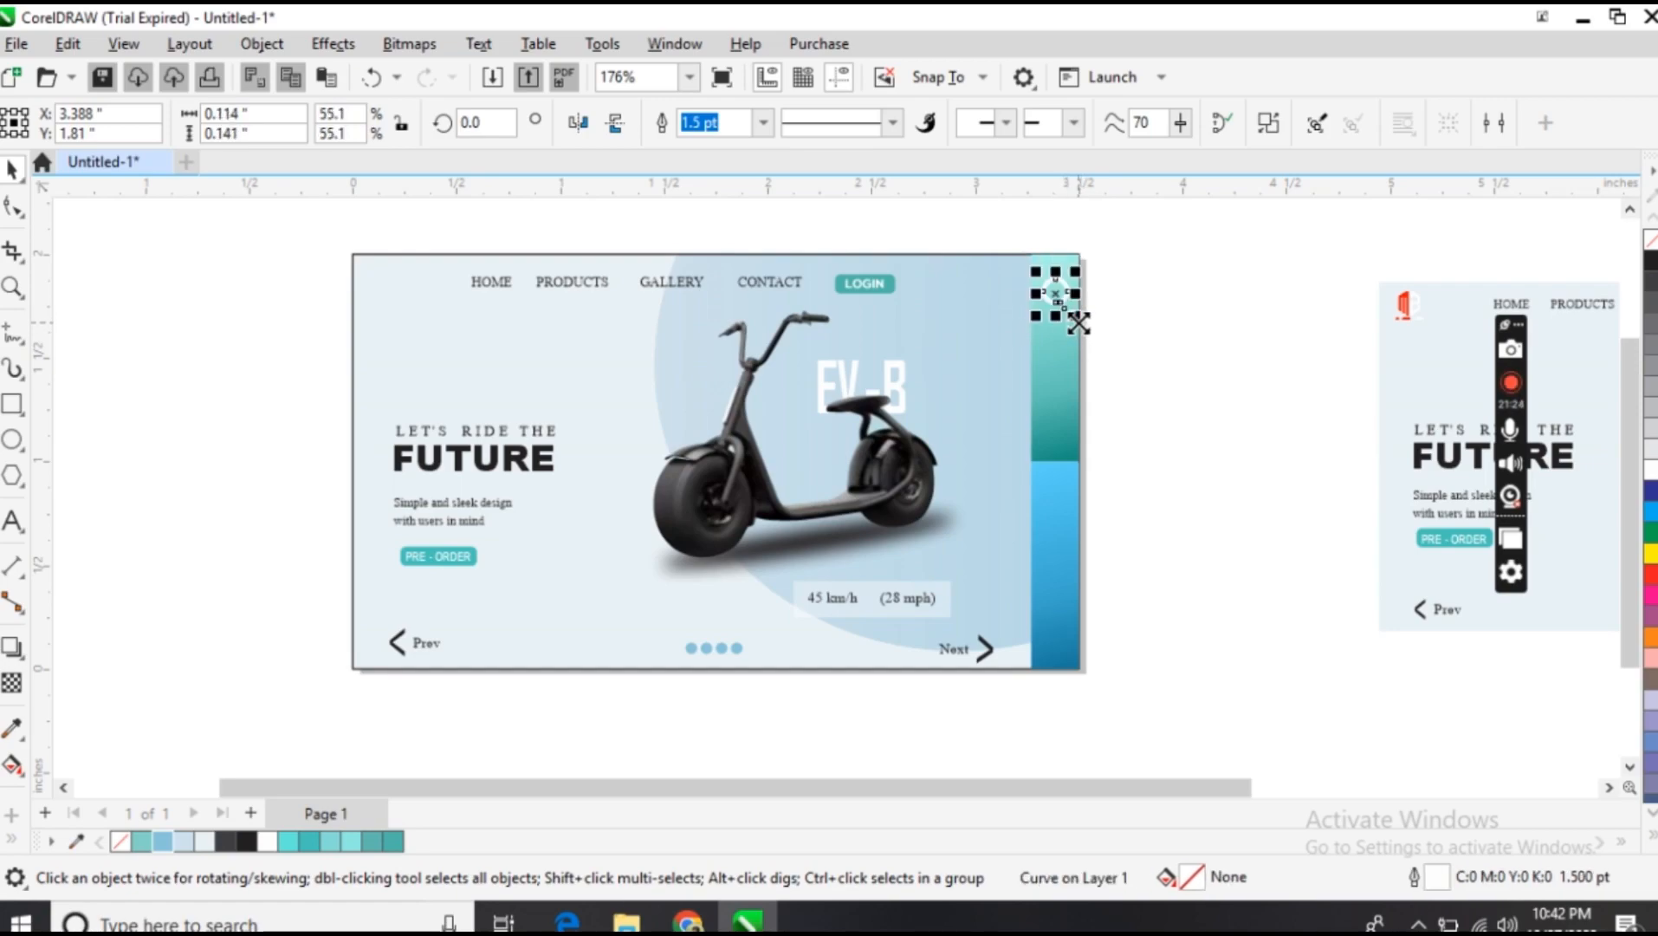
click(1141, 349)
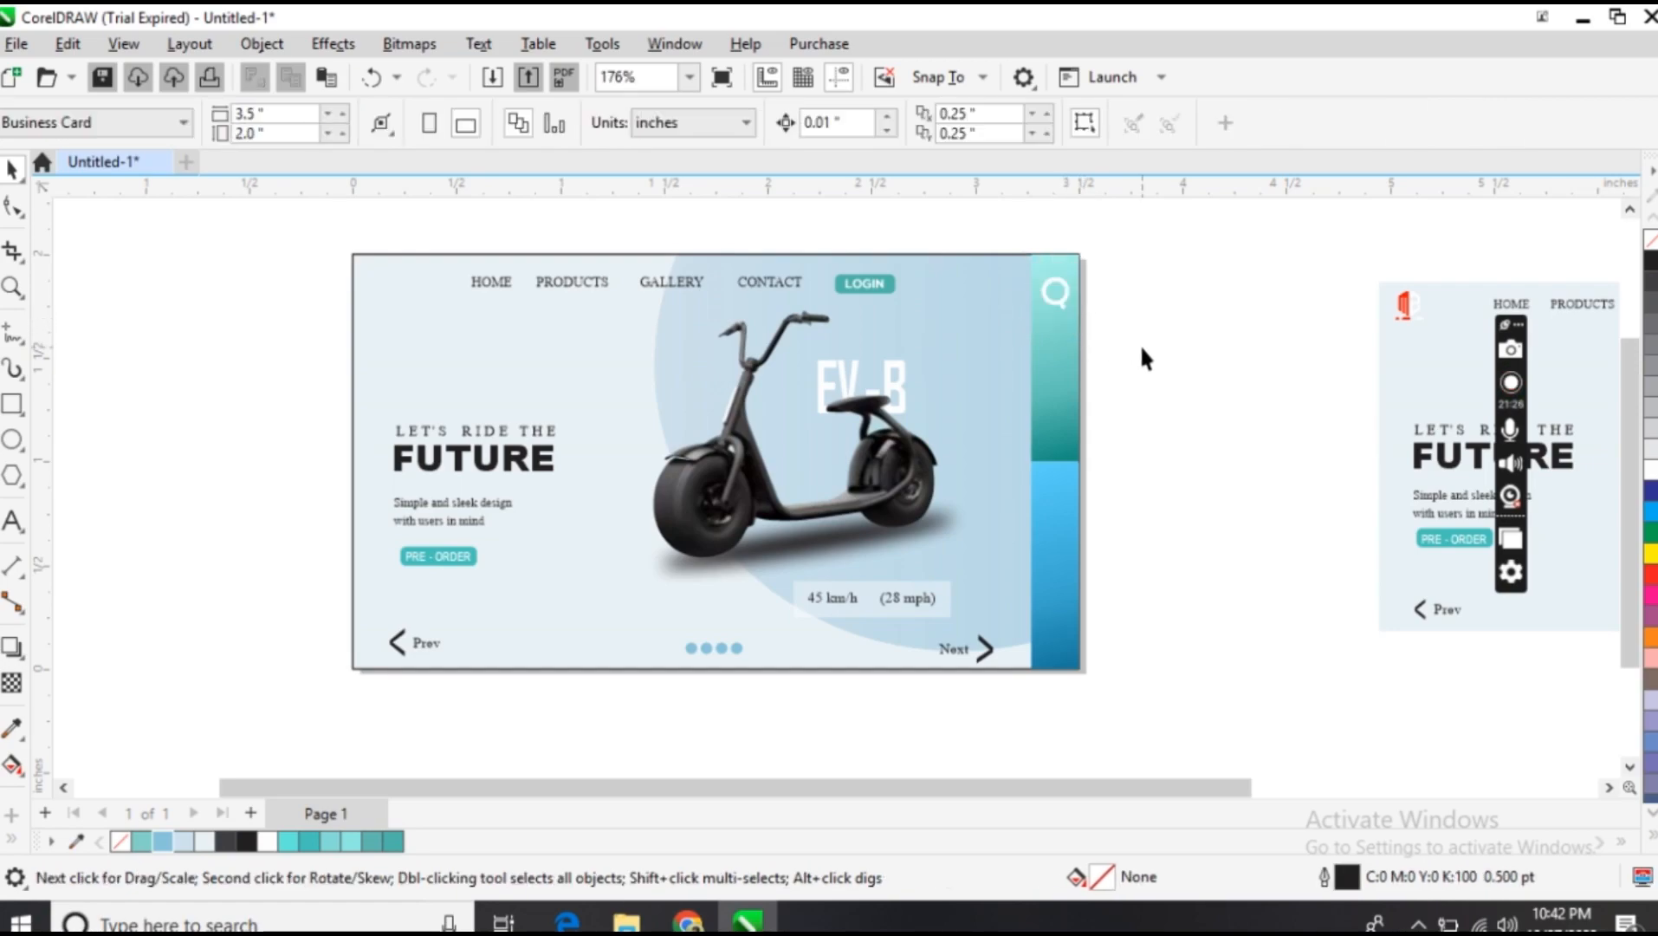
click(1062, 292)
click(1123, 299)
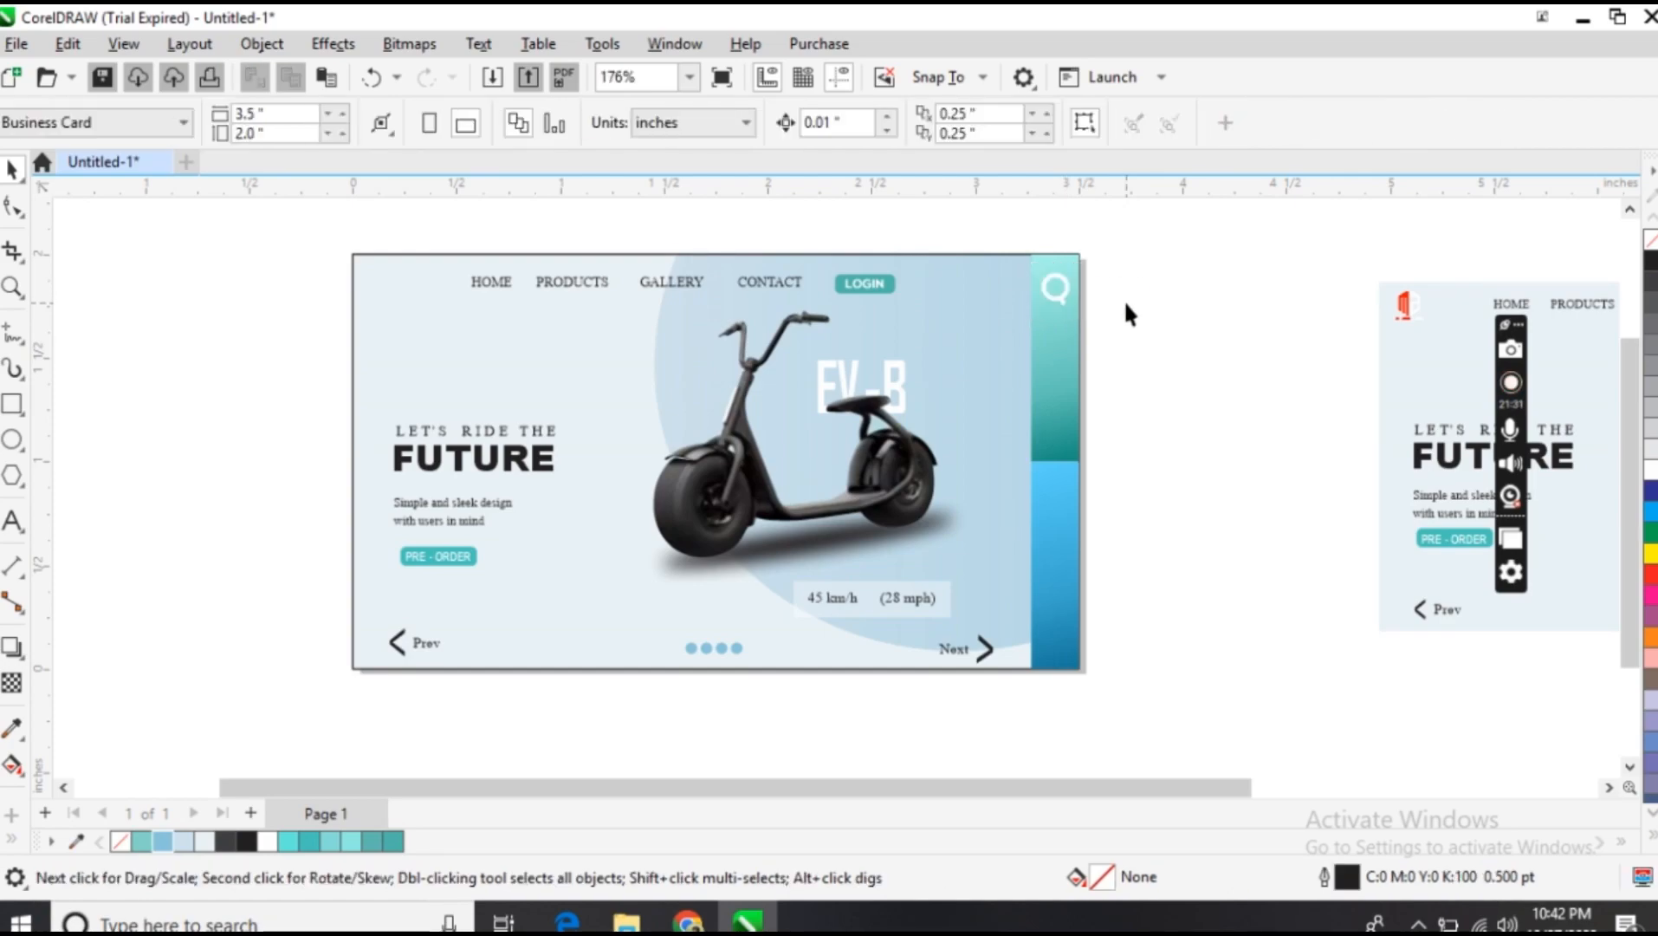
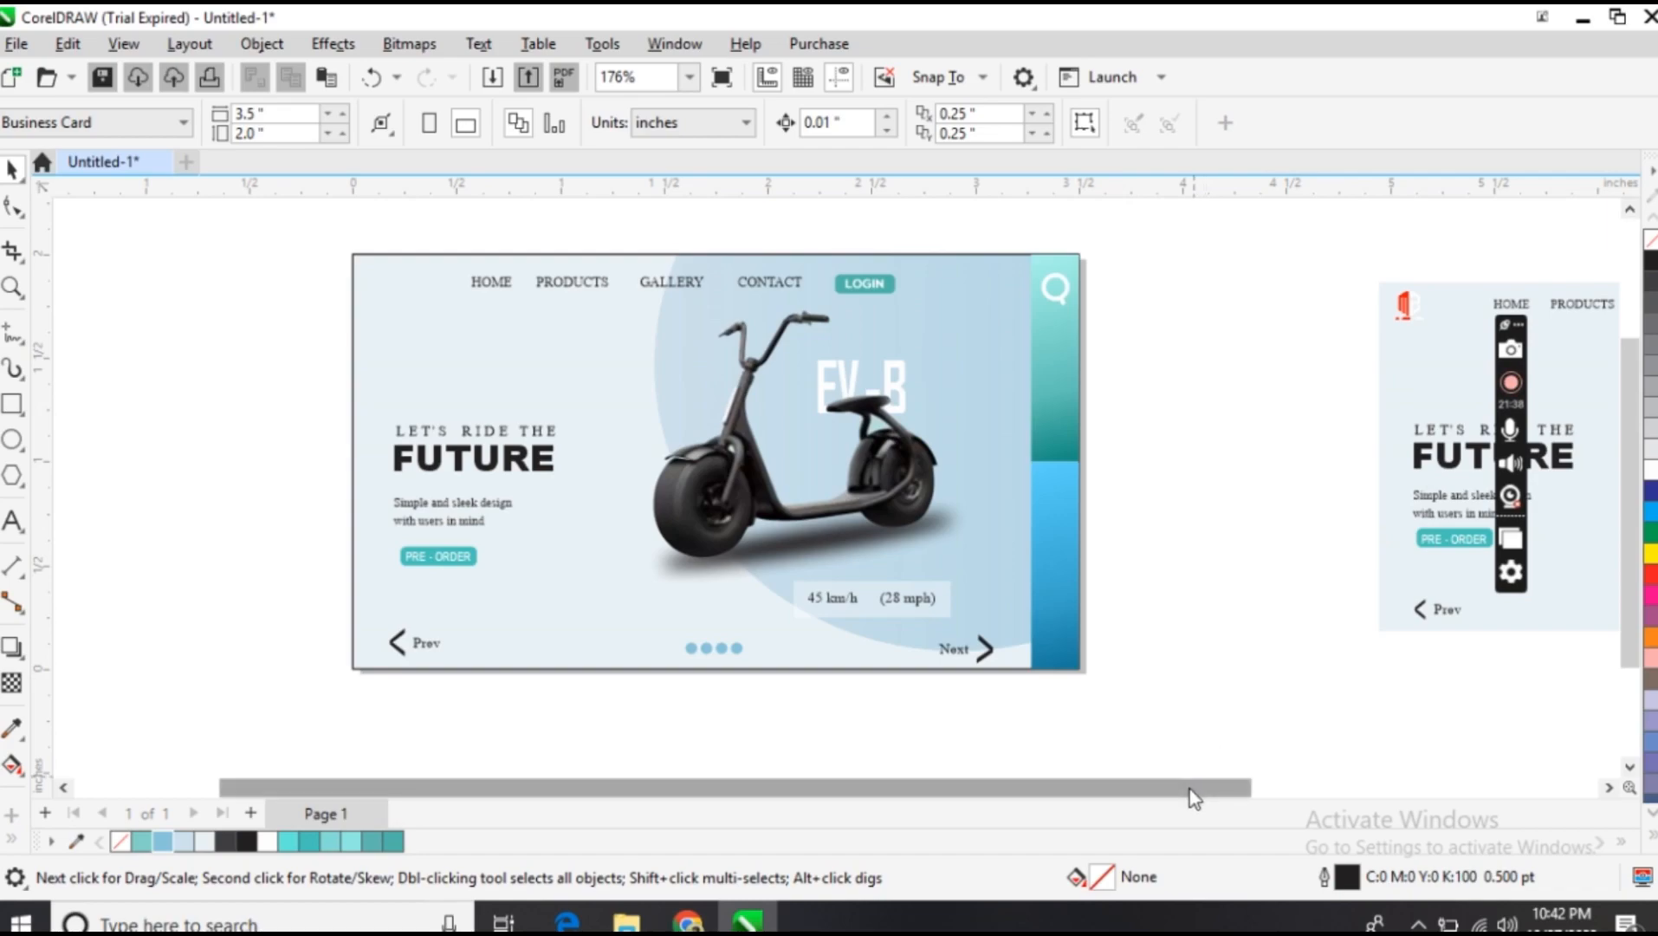
Duplicate the reference design's vertical "SEARCH" text, try moving the copy onto the card's teal strip, and undo the move
drag(1190, 790, 1564, 790)
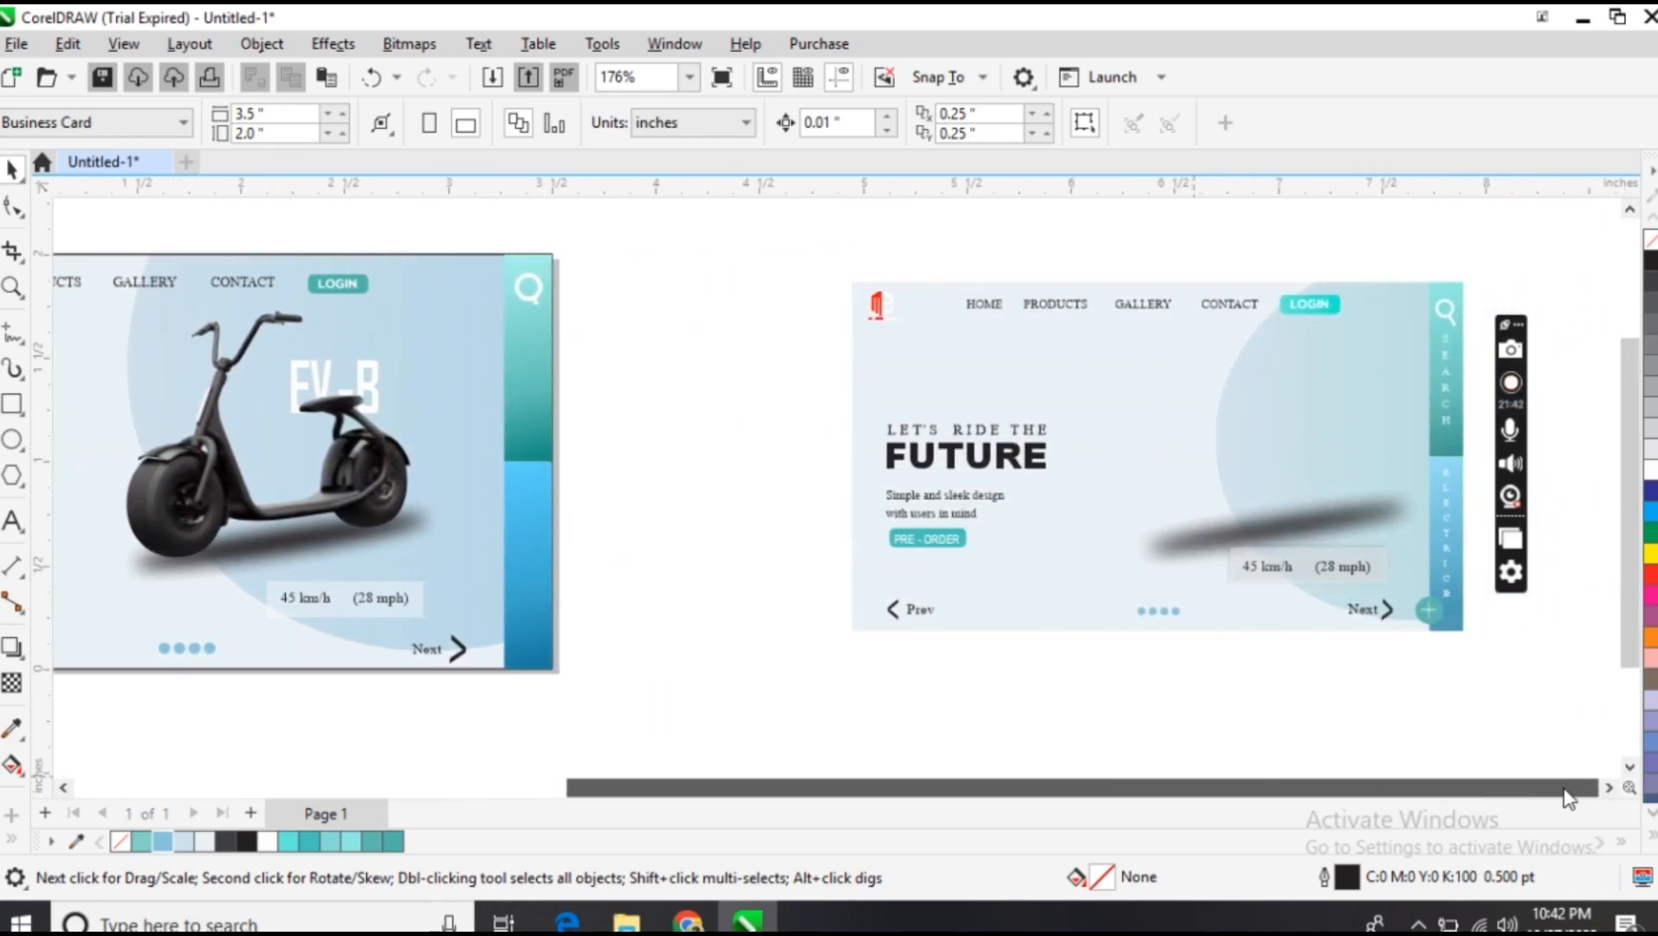
click(1443, 364)
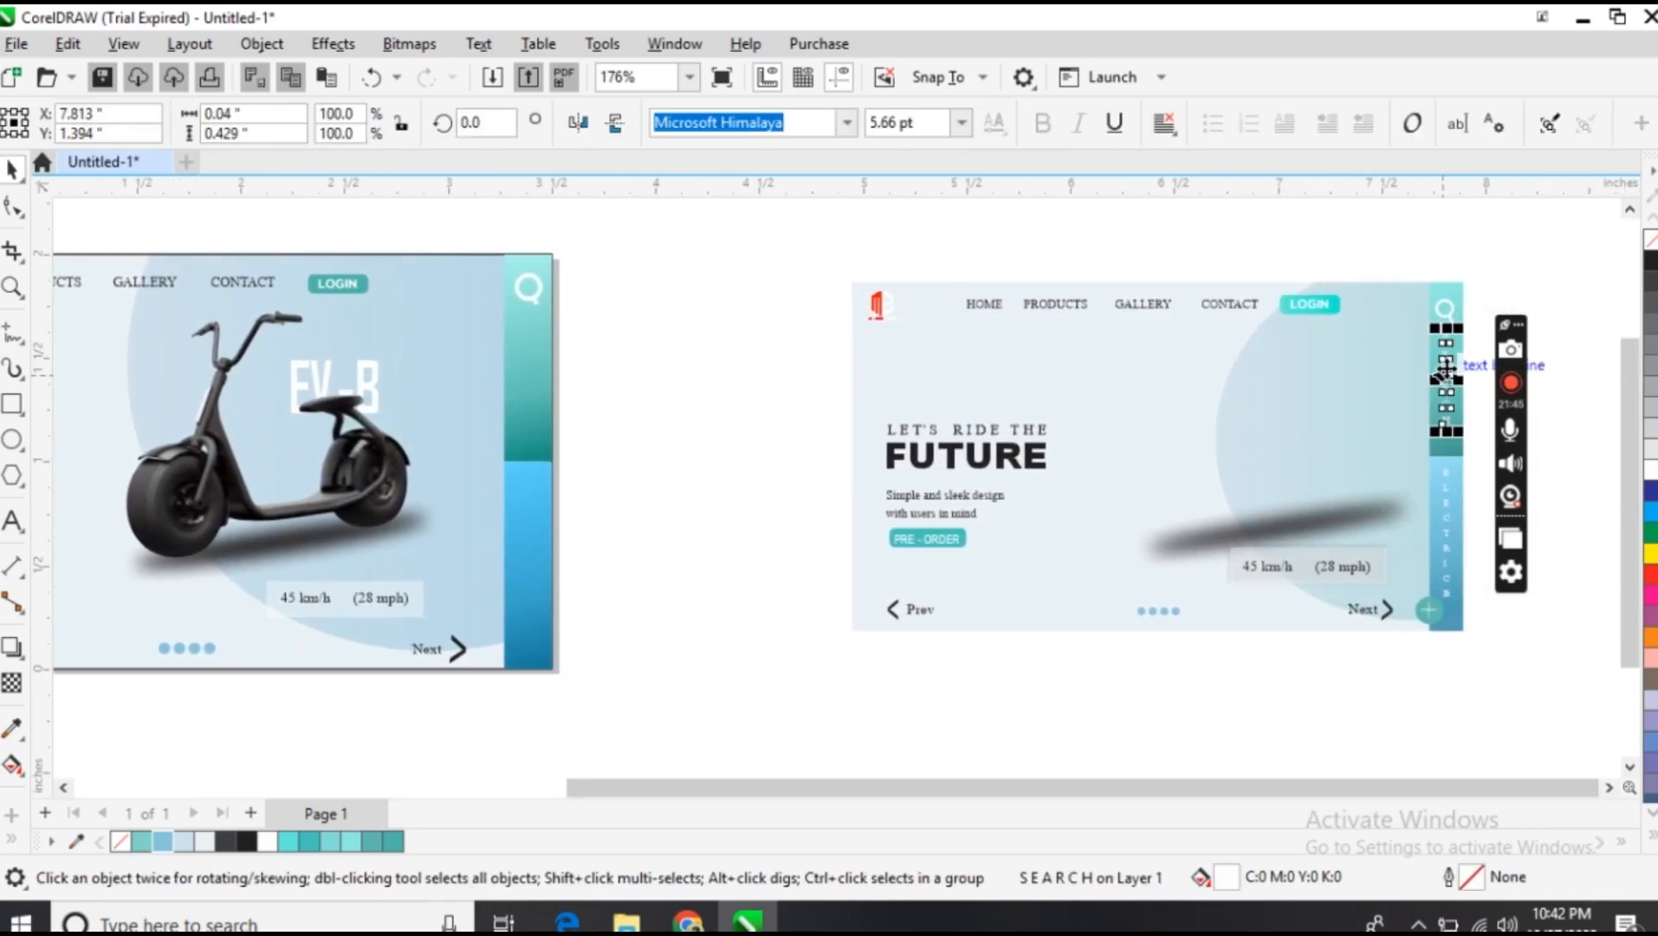
drag(1444, 363, 528, 327)
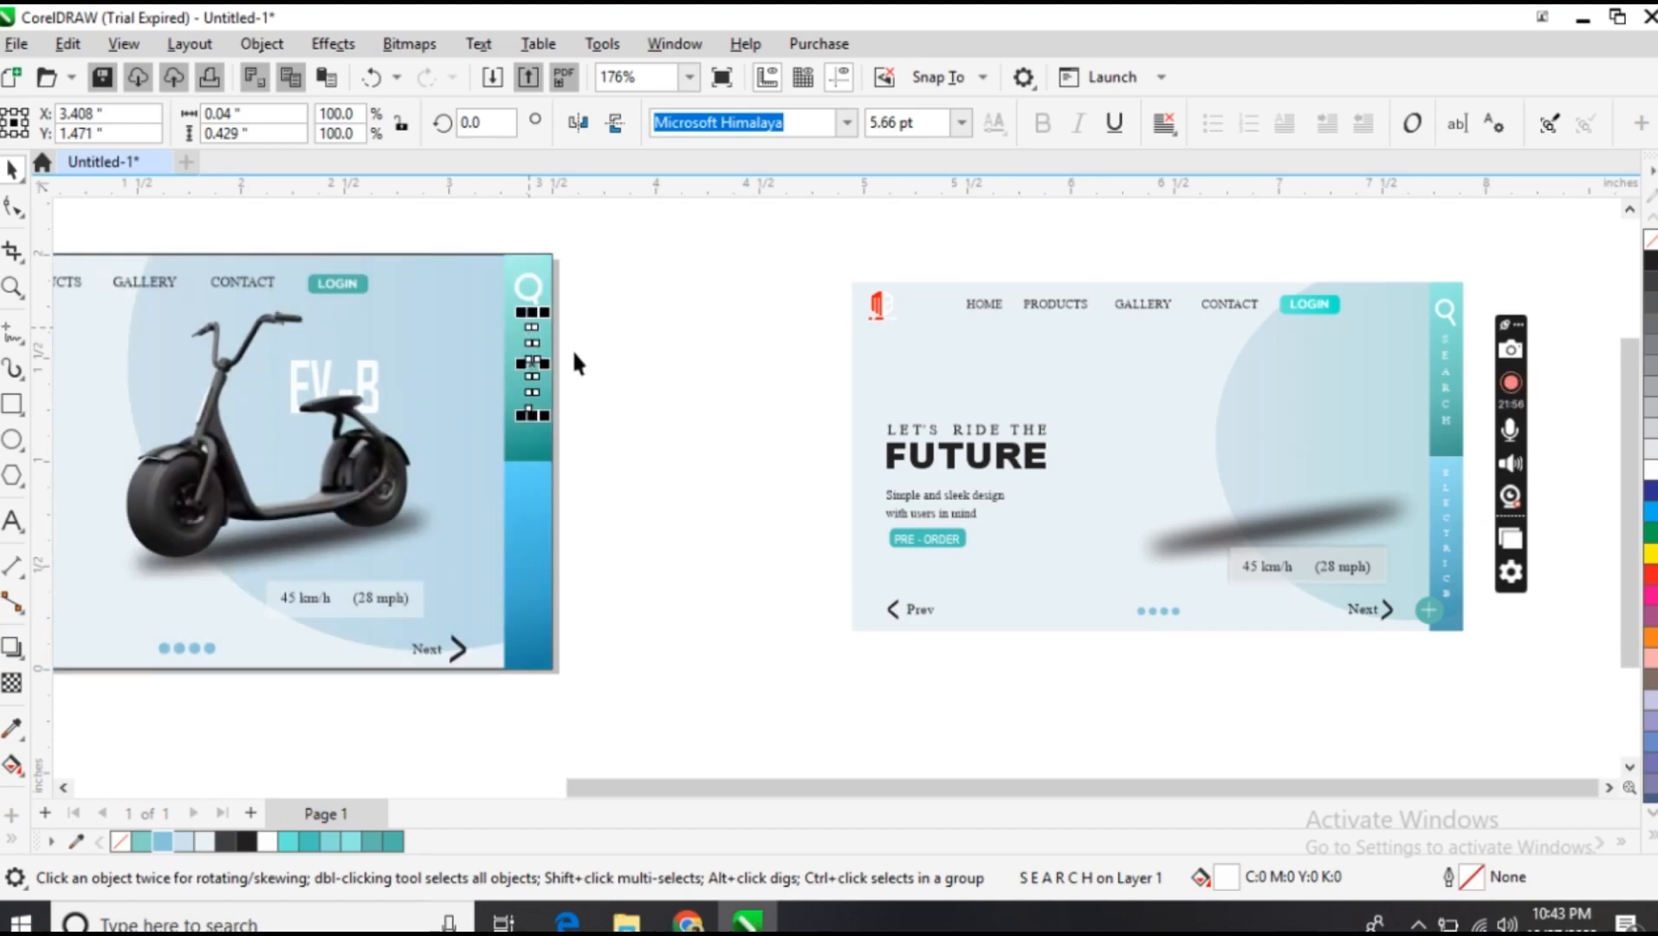
click(618, 374)
click(533, 357)
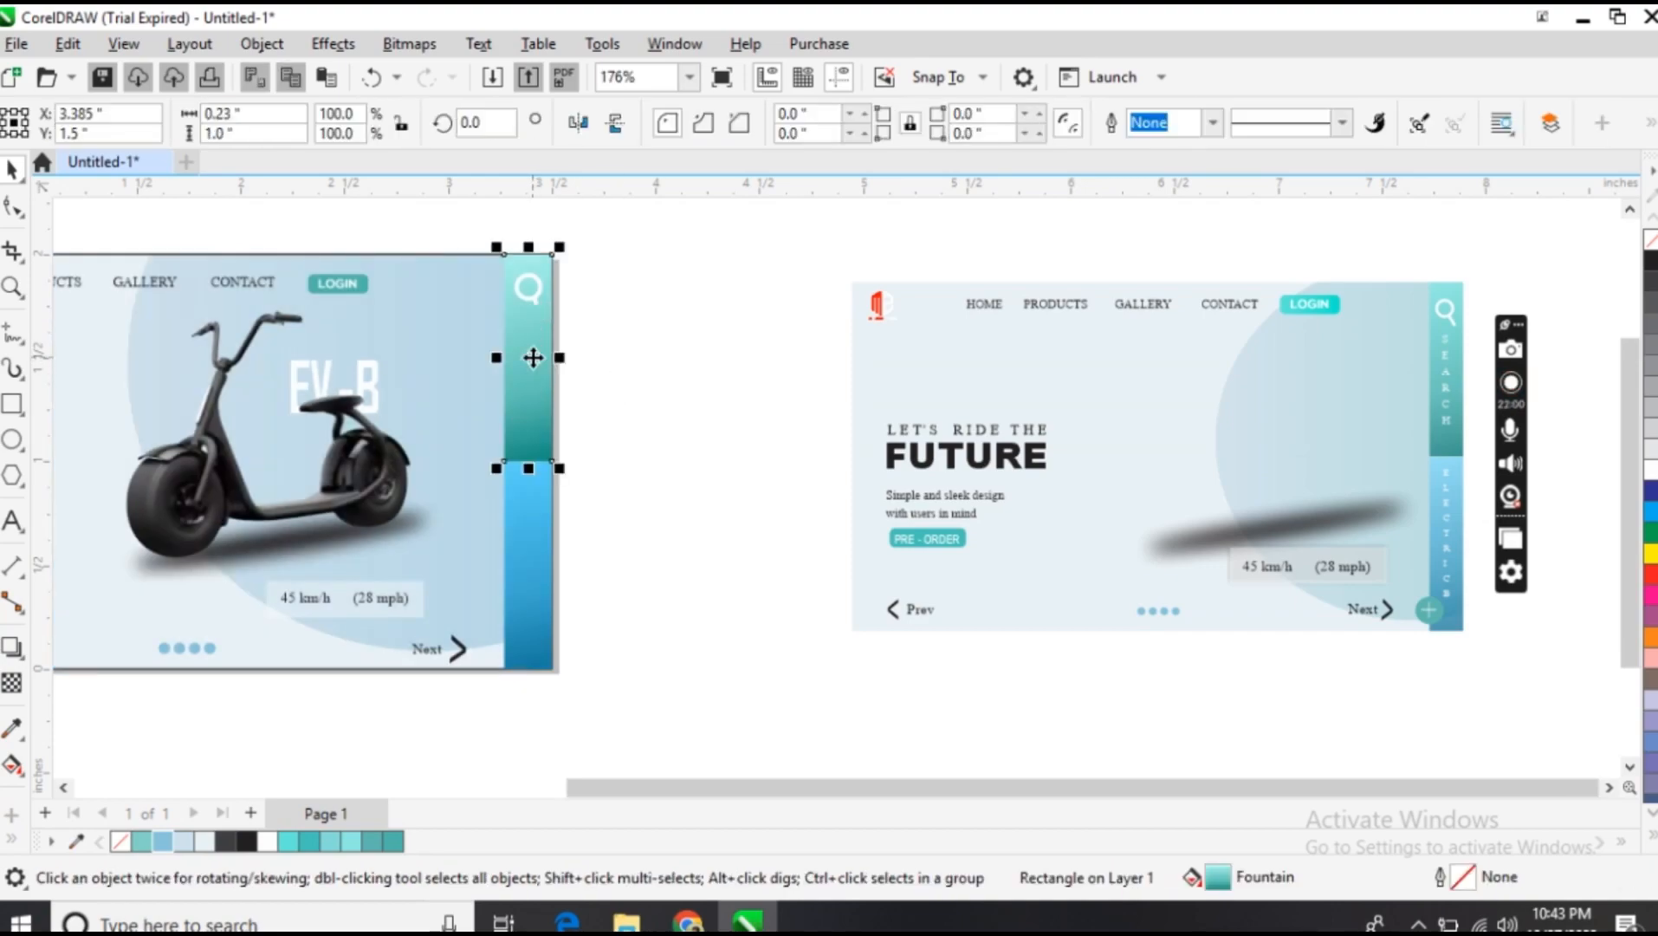
key(ctrl+z)
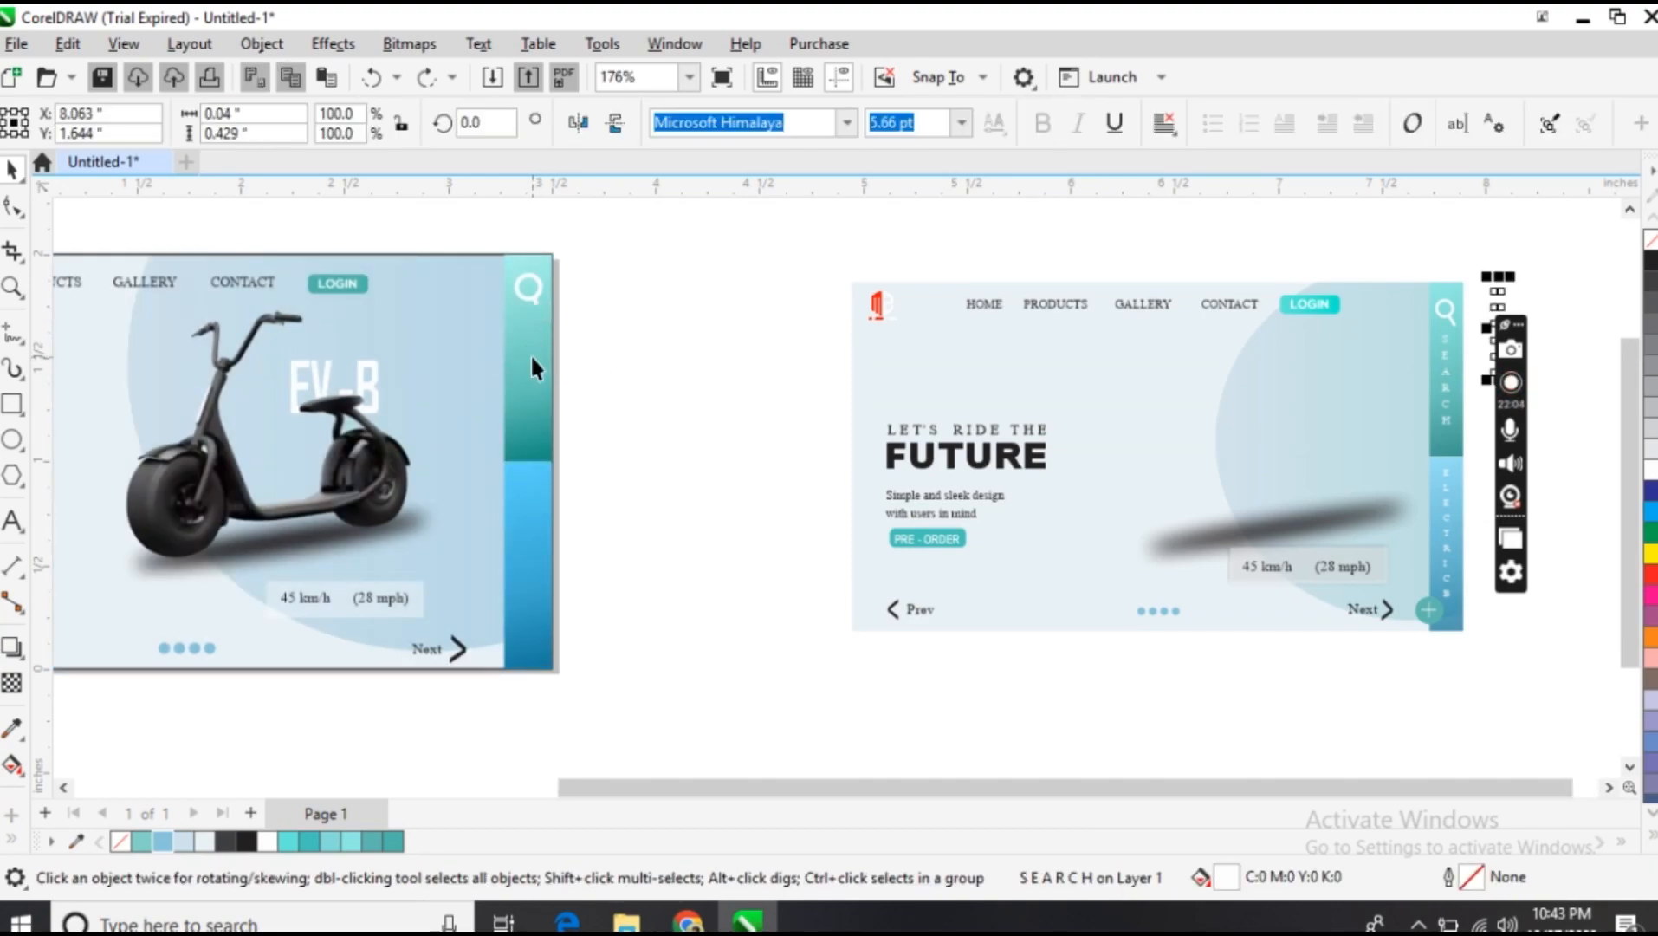
Try moving the "SEARCH" copy onto the teal strip and bringing the strip to the front of the page
drag(1496, 299, 528, 344)
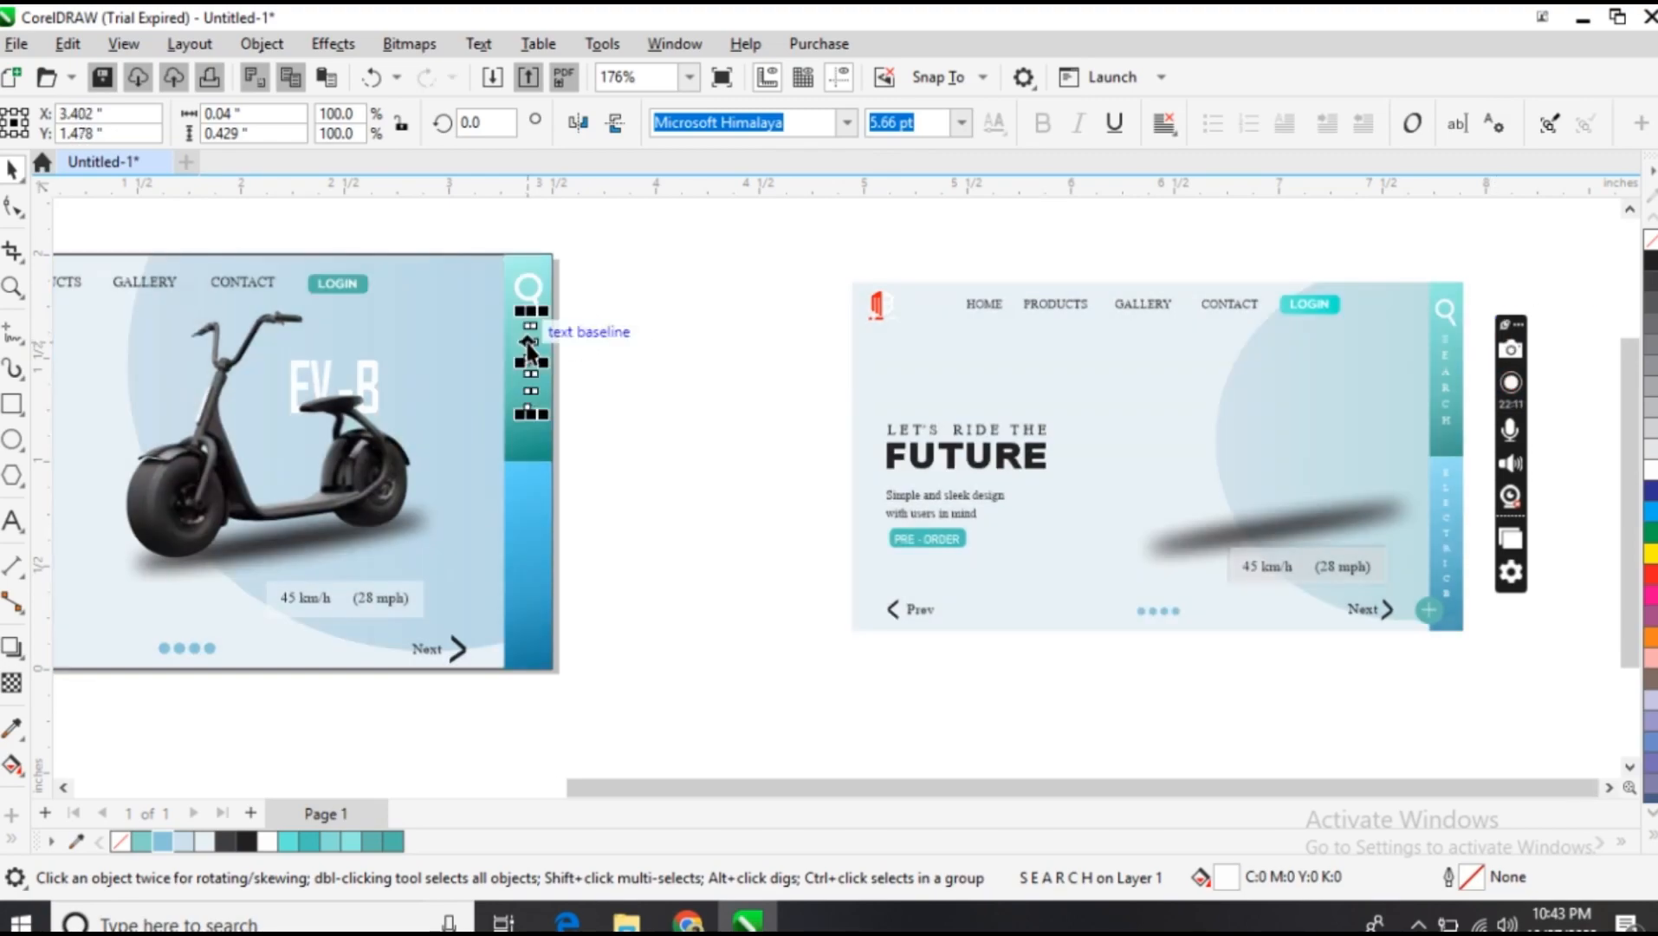
right_click(529, 346)
mouse_move(598, 377)
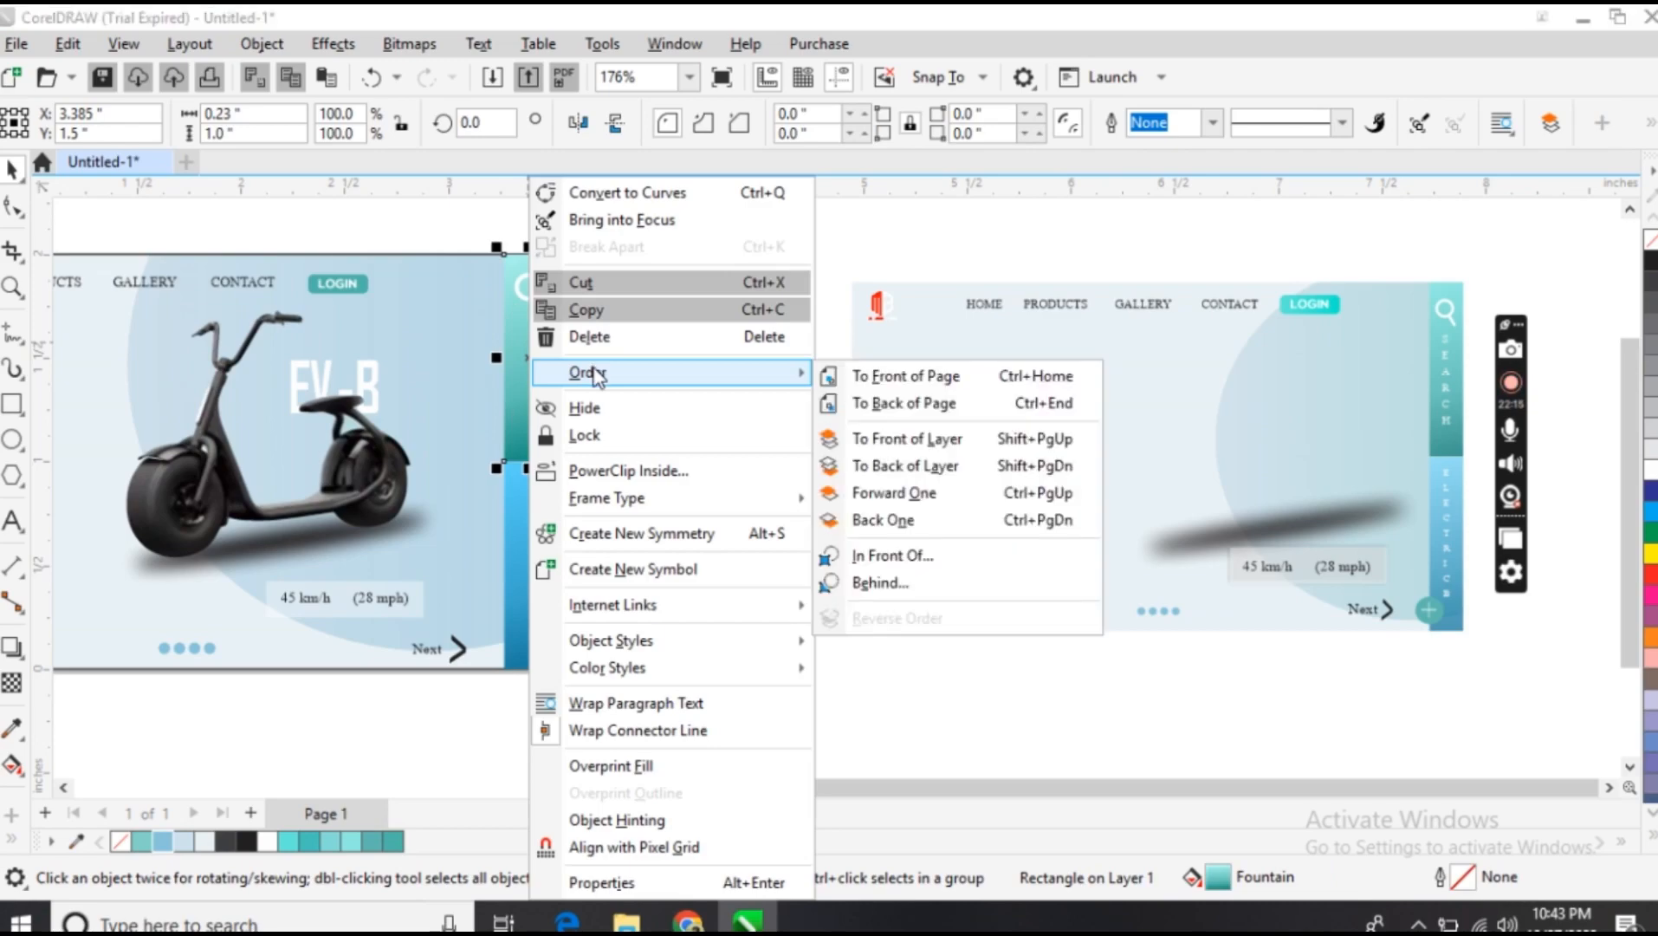
click(844, 379)
key(ctrl+z)
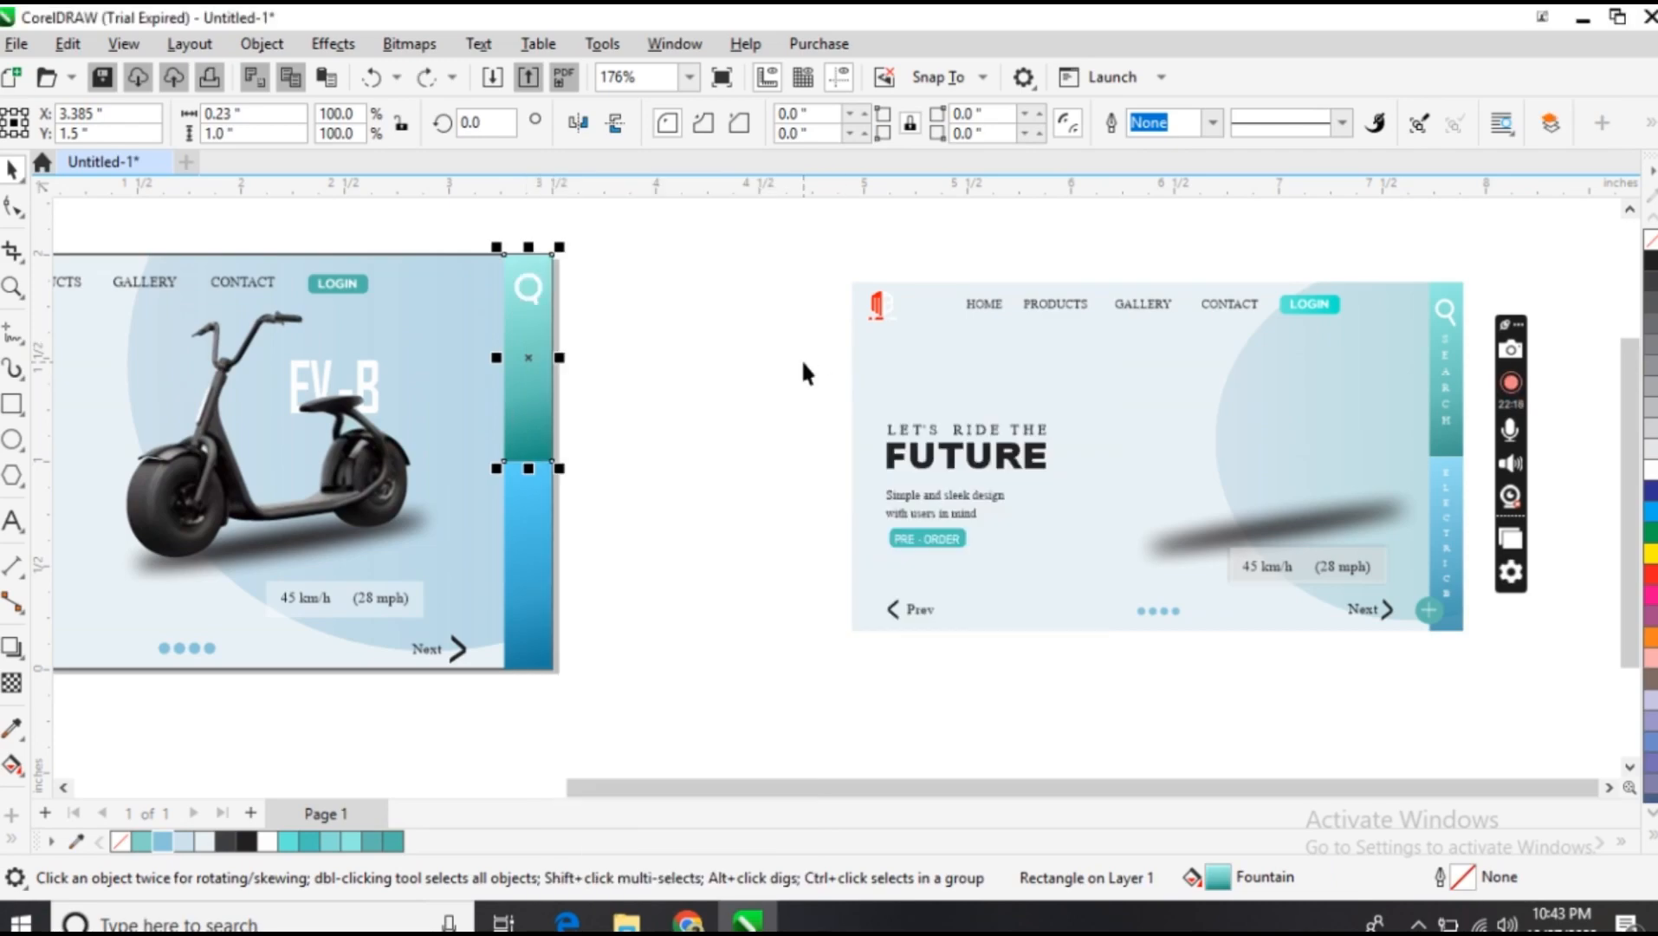
Try sending the card's teal strip to the back of the page, and undo back to before the "SEARCH" copy's move
right_click(524, 378)
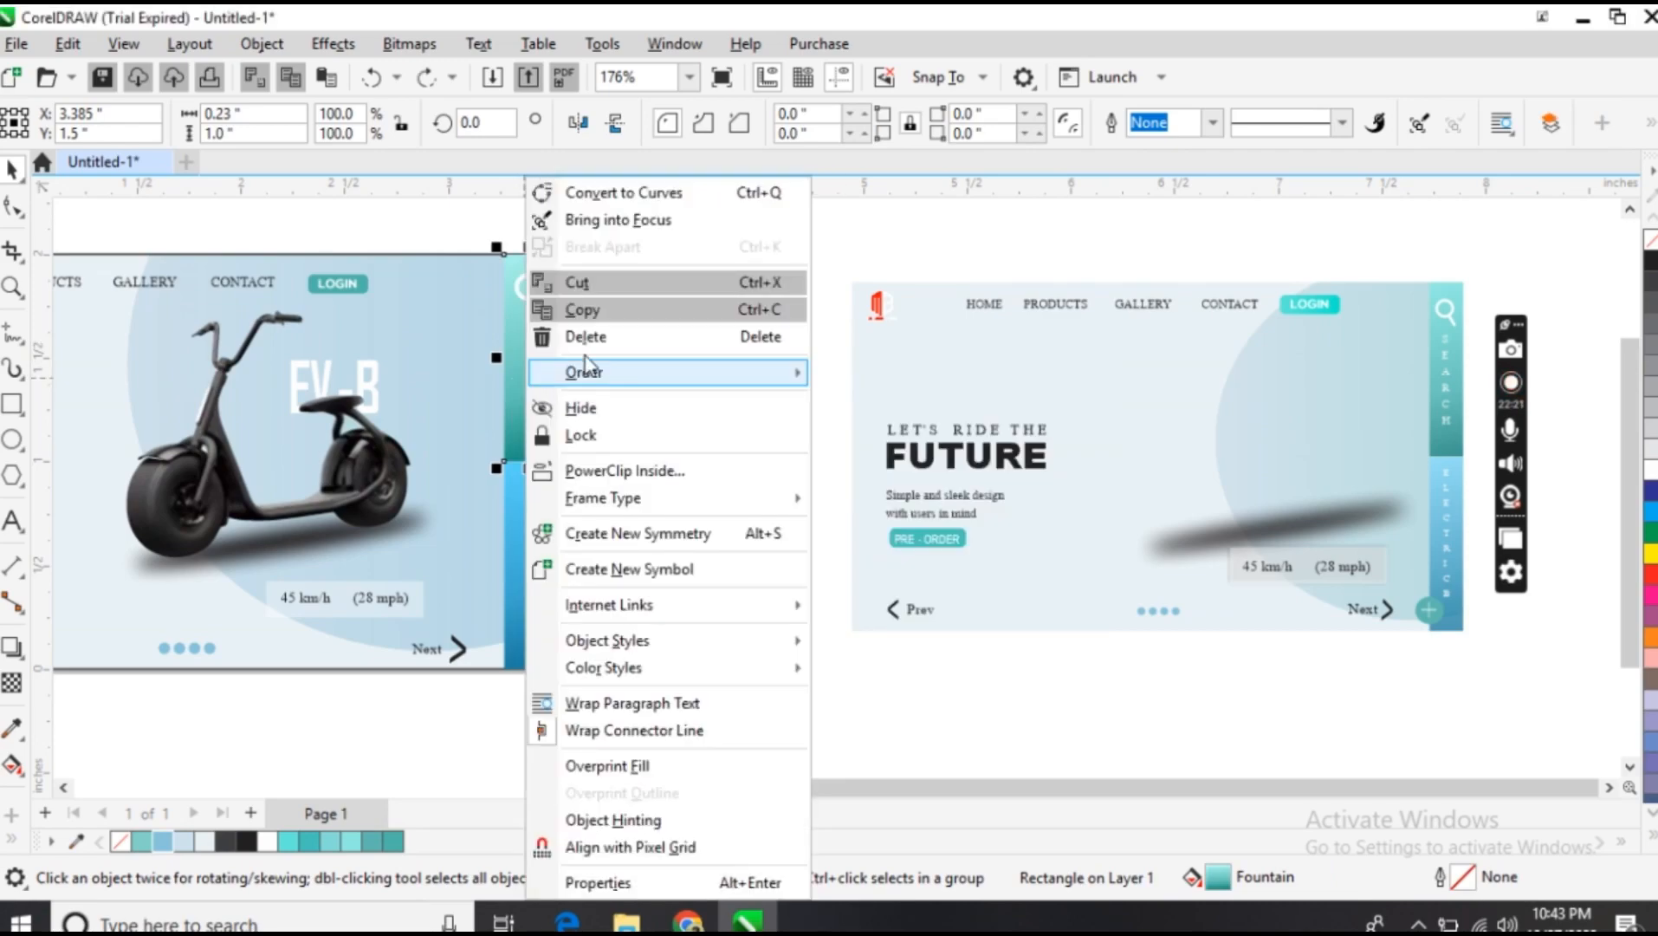
mouse_move(598, 375)
click(850, 400)
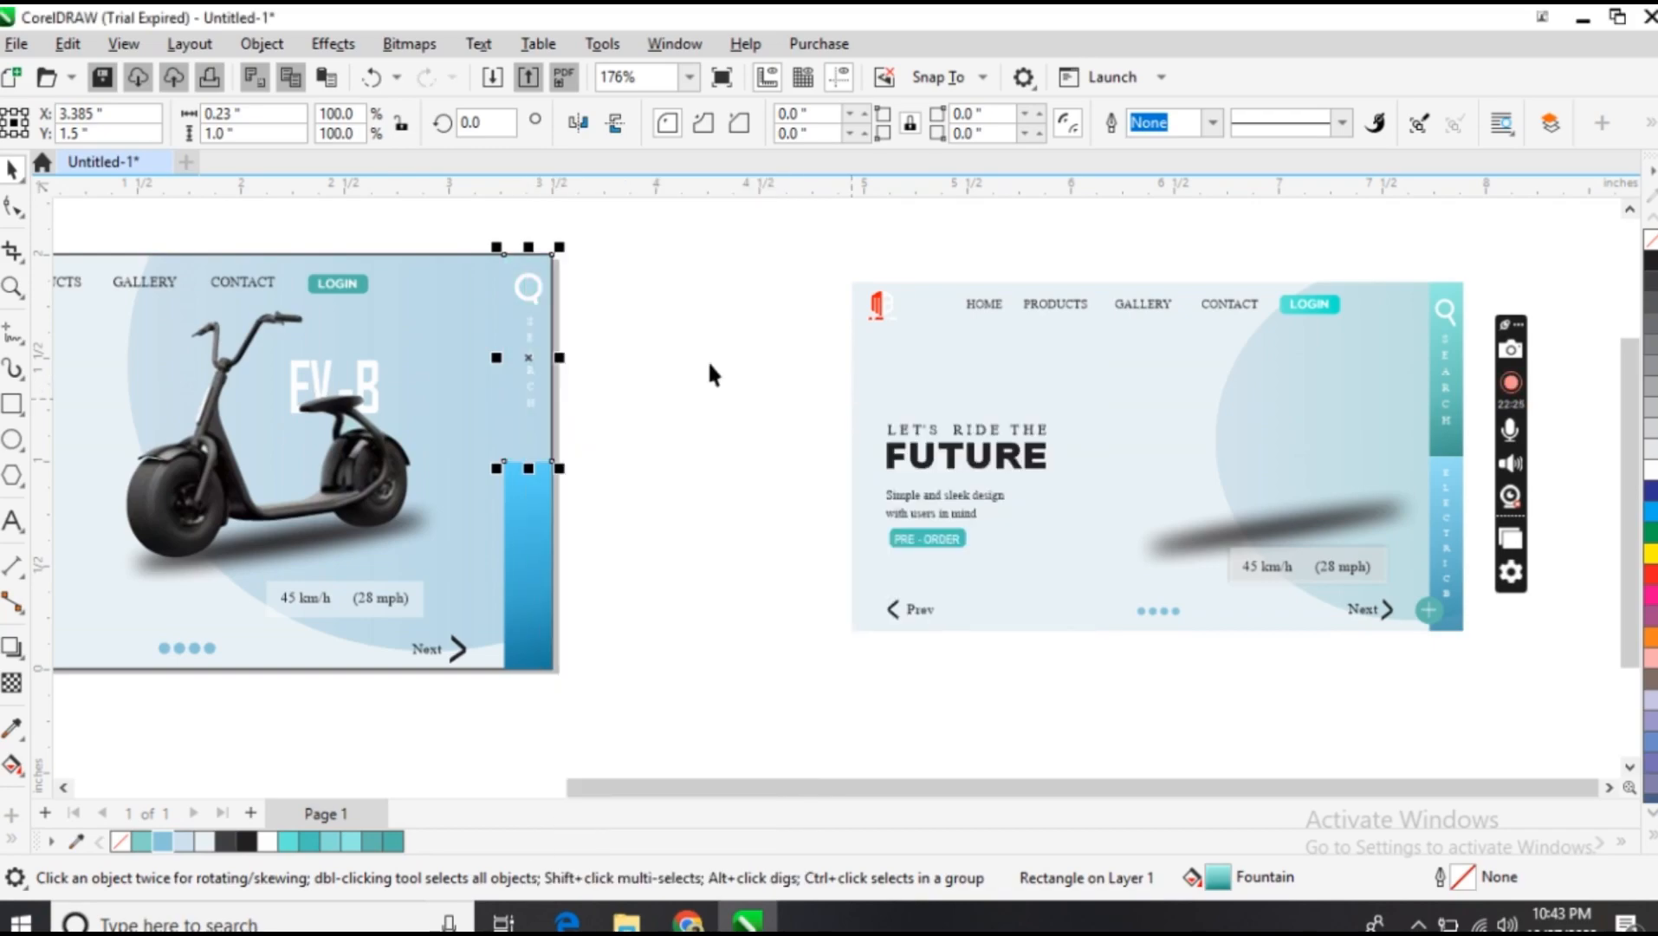
key(ctrl+z)
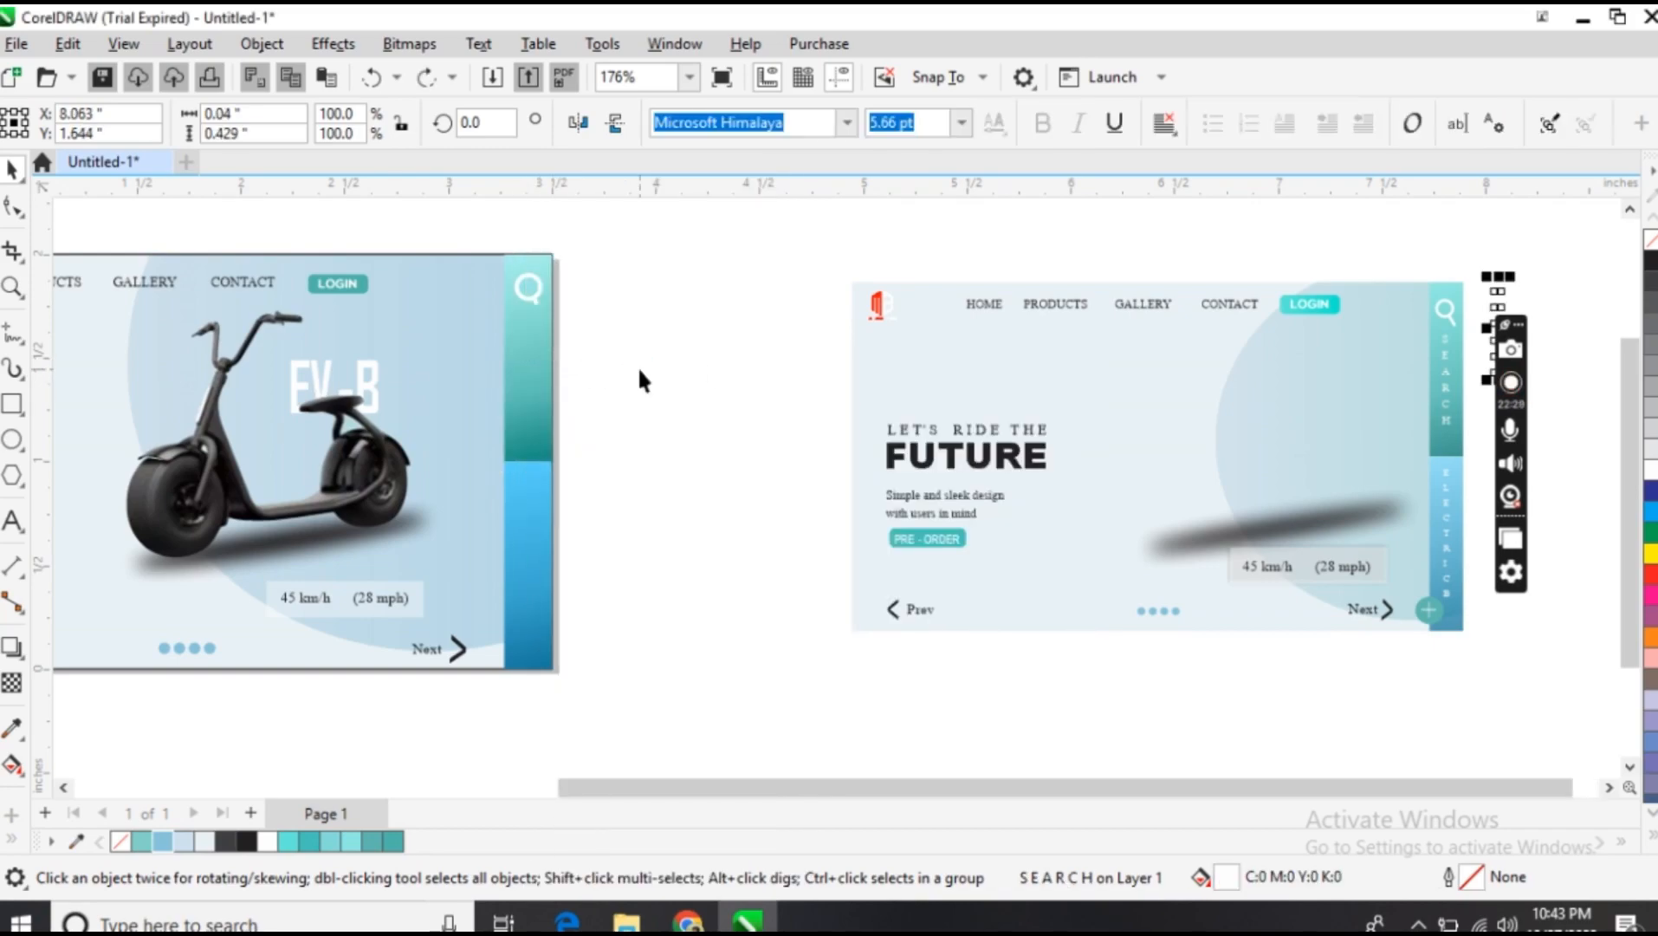
Bring the "SEARCH" copy to the front of the page and place it below the magnifier, at about X 3.389, Y 1.479 inches
drag(1502, 296, 549, 358)
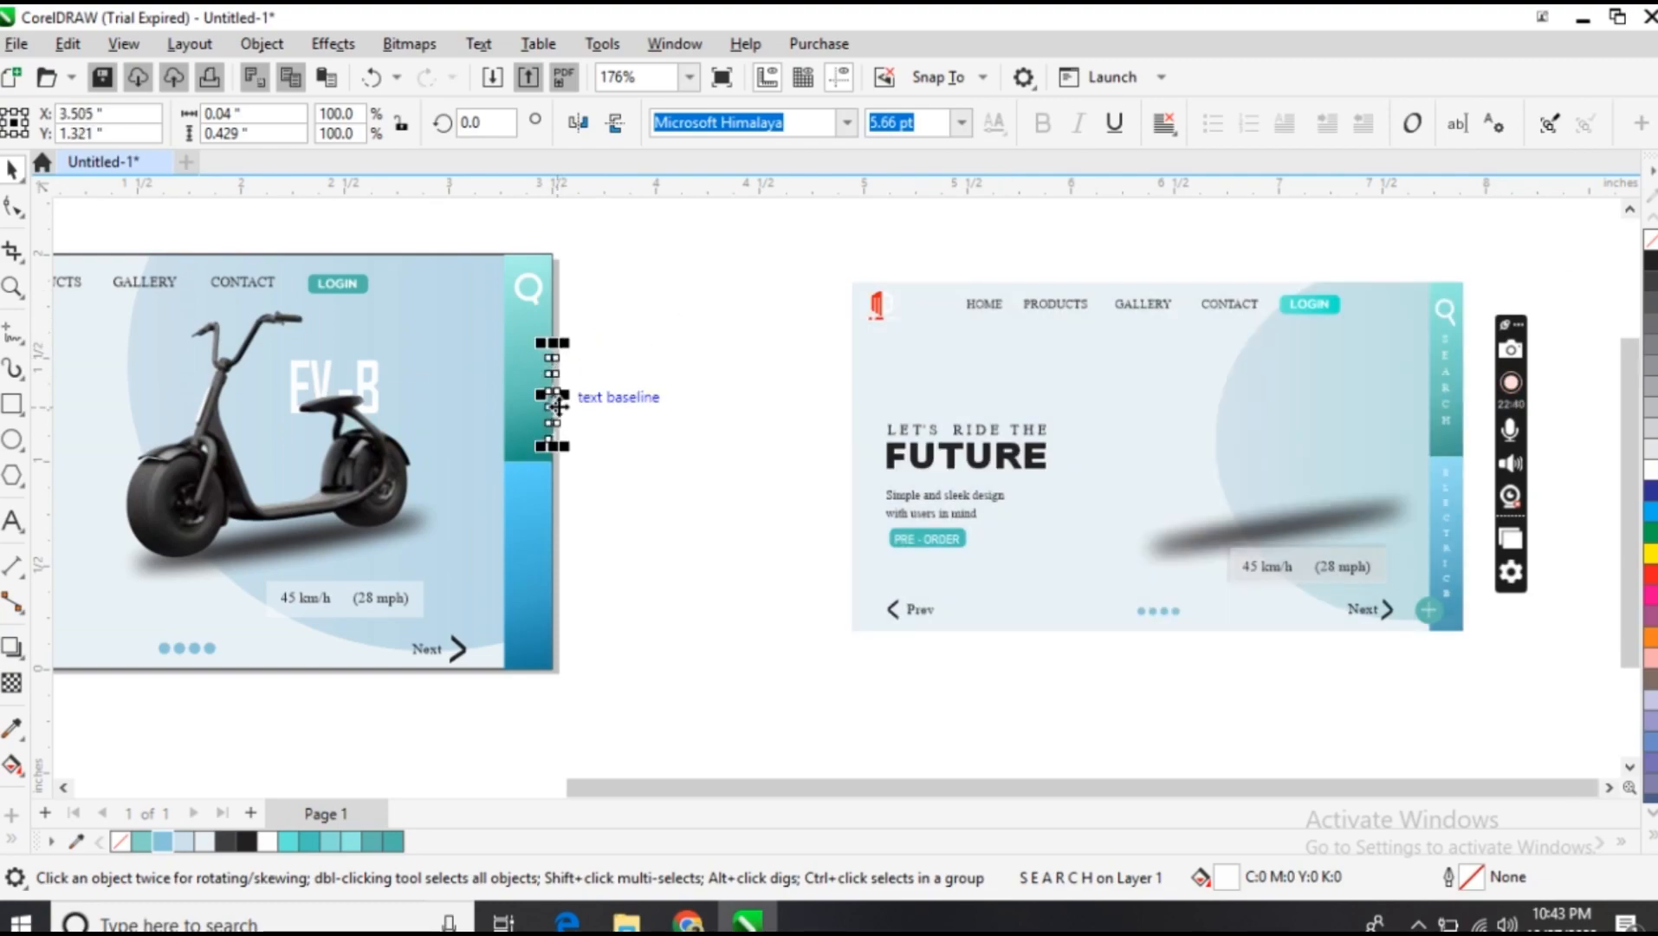
right_click(557, 405)
mouse_move(677, 525)
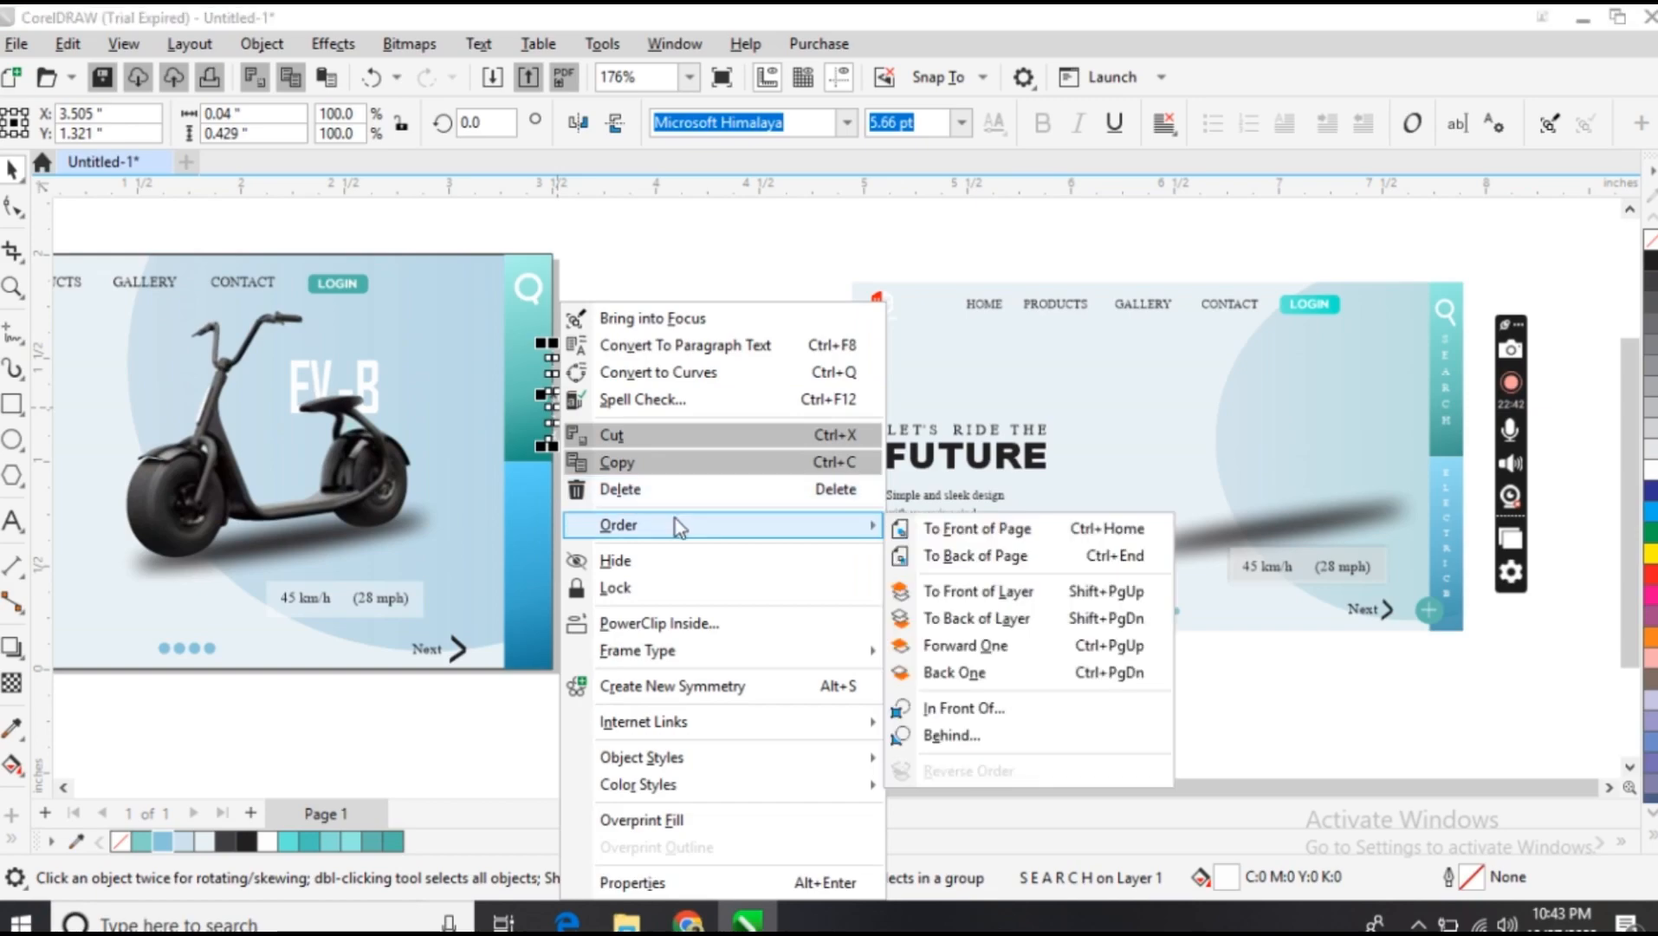
click(964, 530)
drag(552, 394, 528, 356)
click(668, 351)
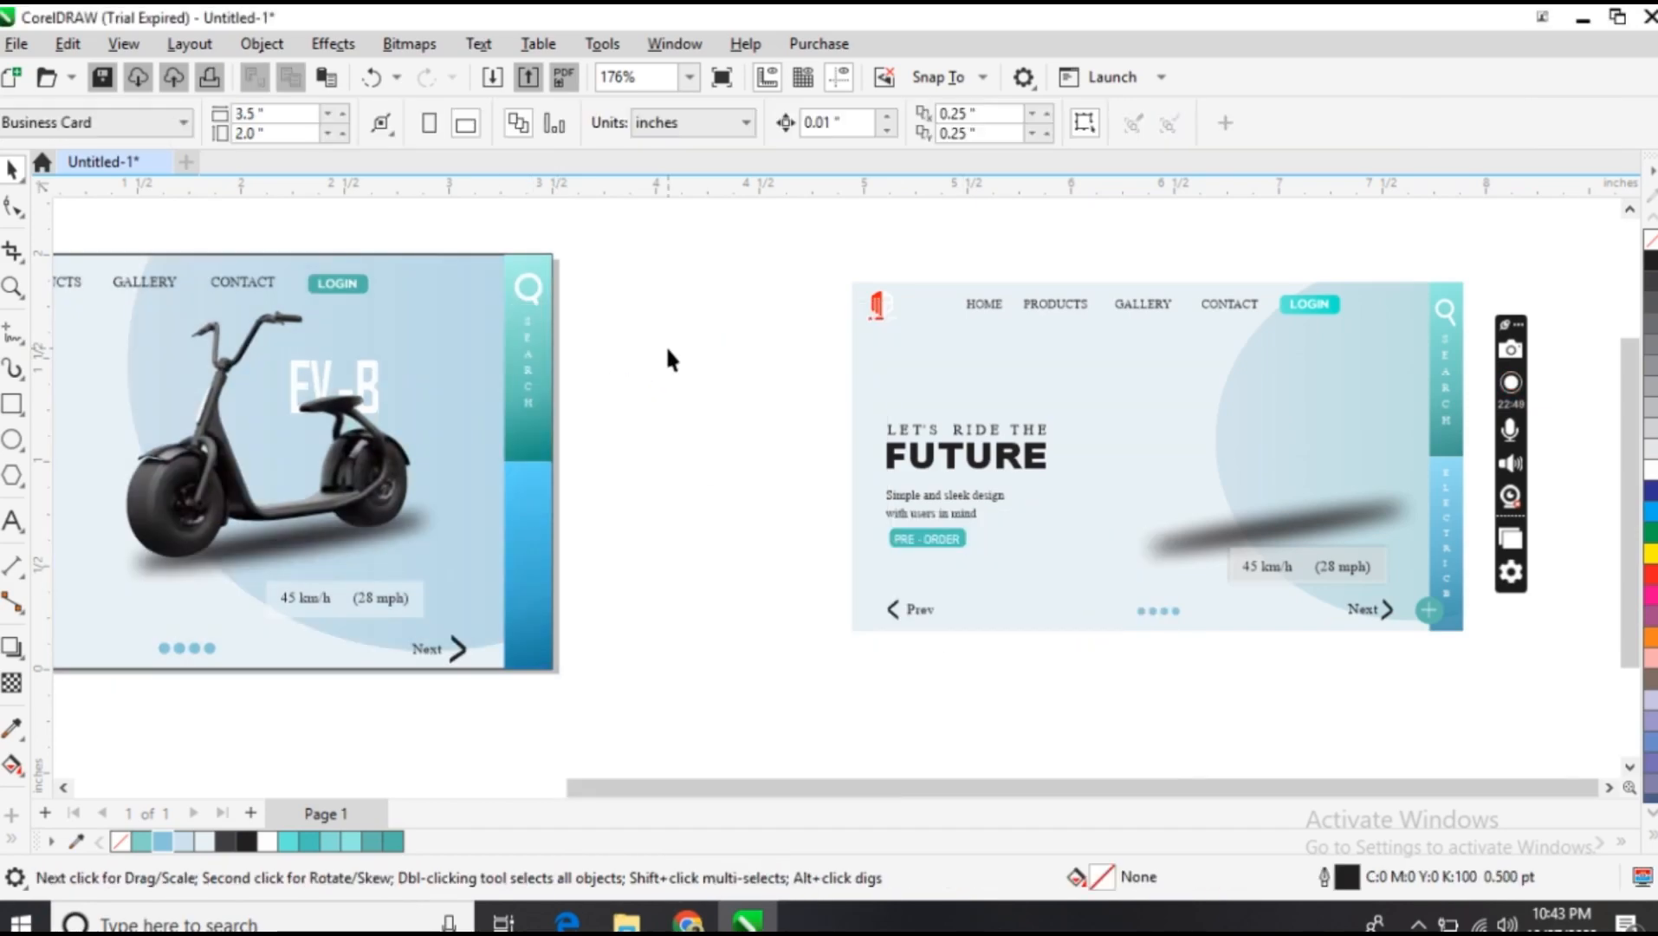
Change the font of the vertical "SEARCH" text on the card's teal strip to Nexa Bold
click(527, 362)
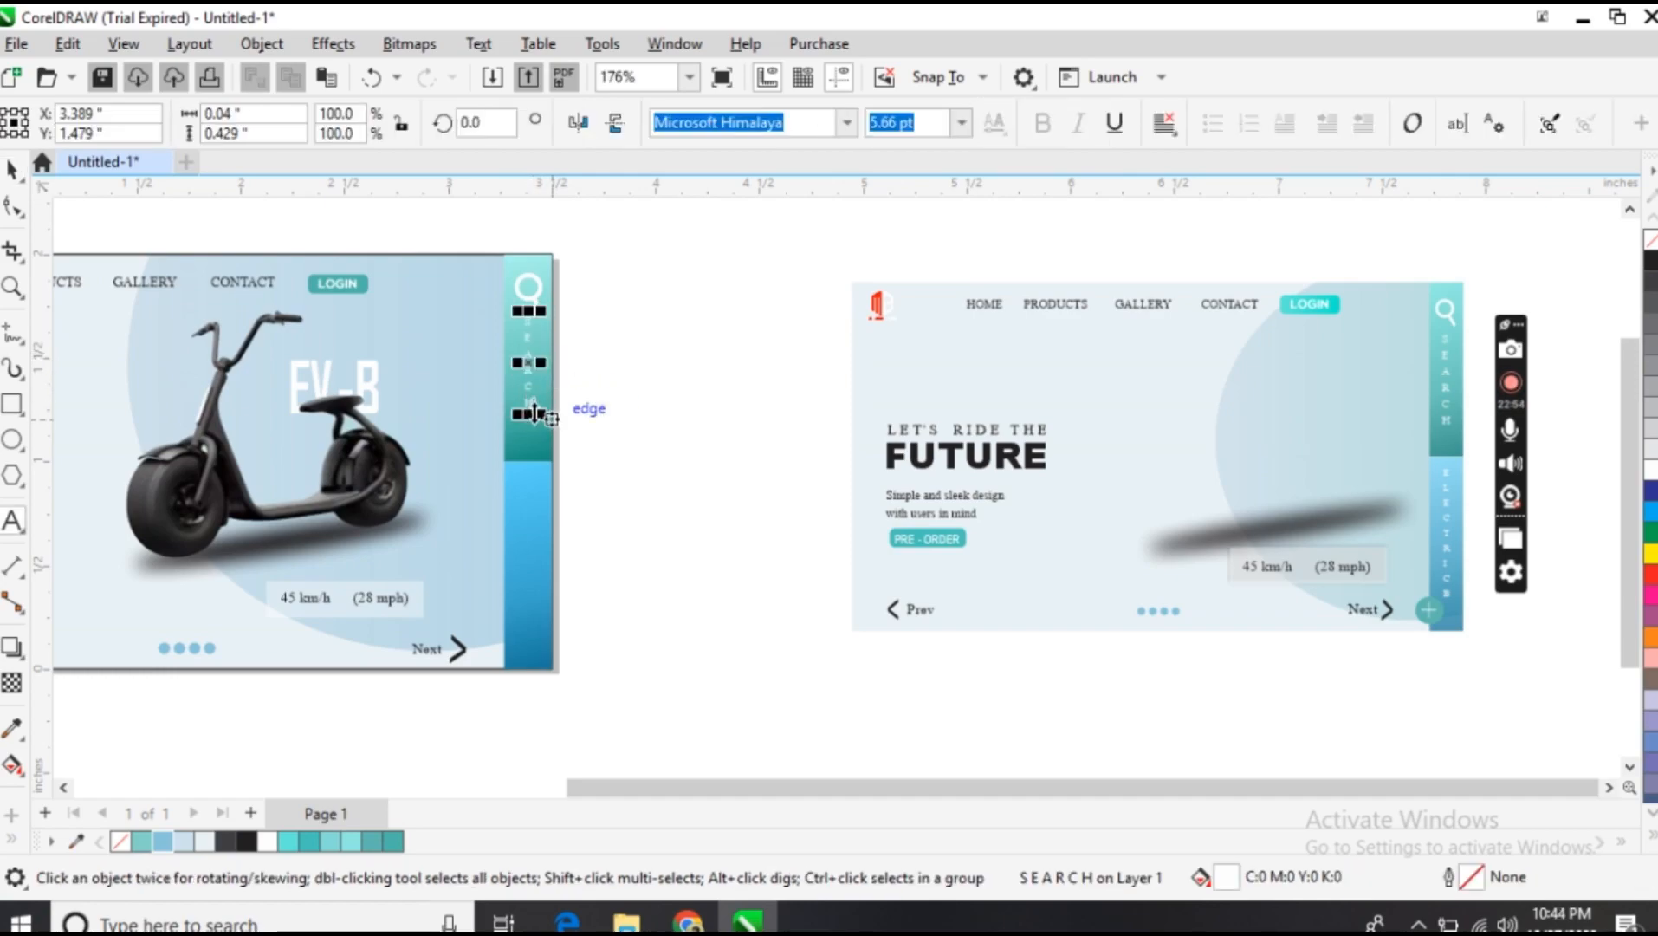
click(526, 327)
click(527, 407)
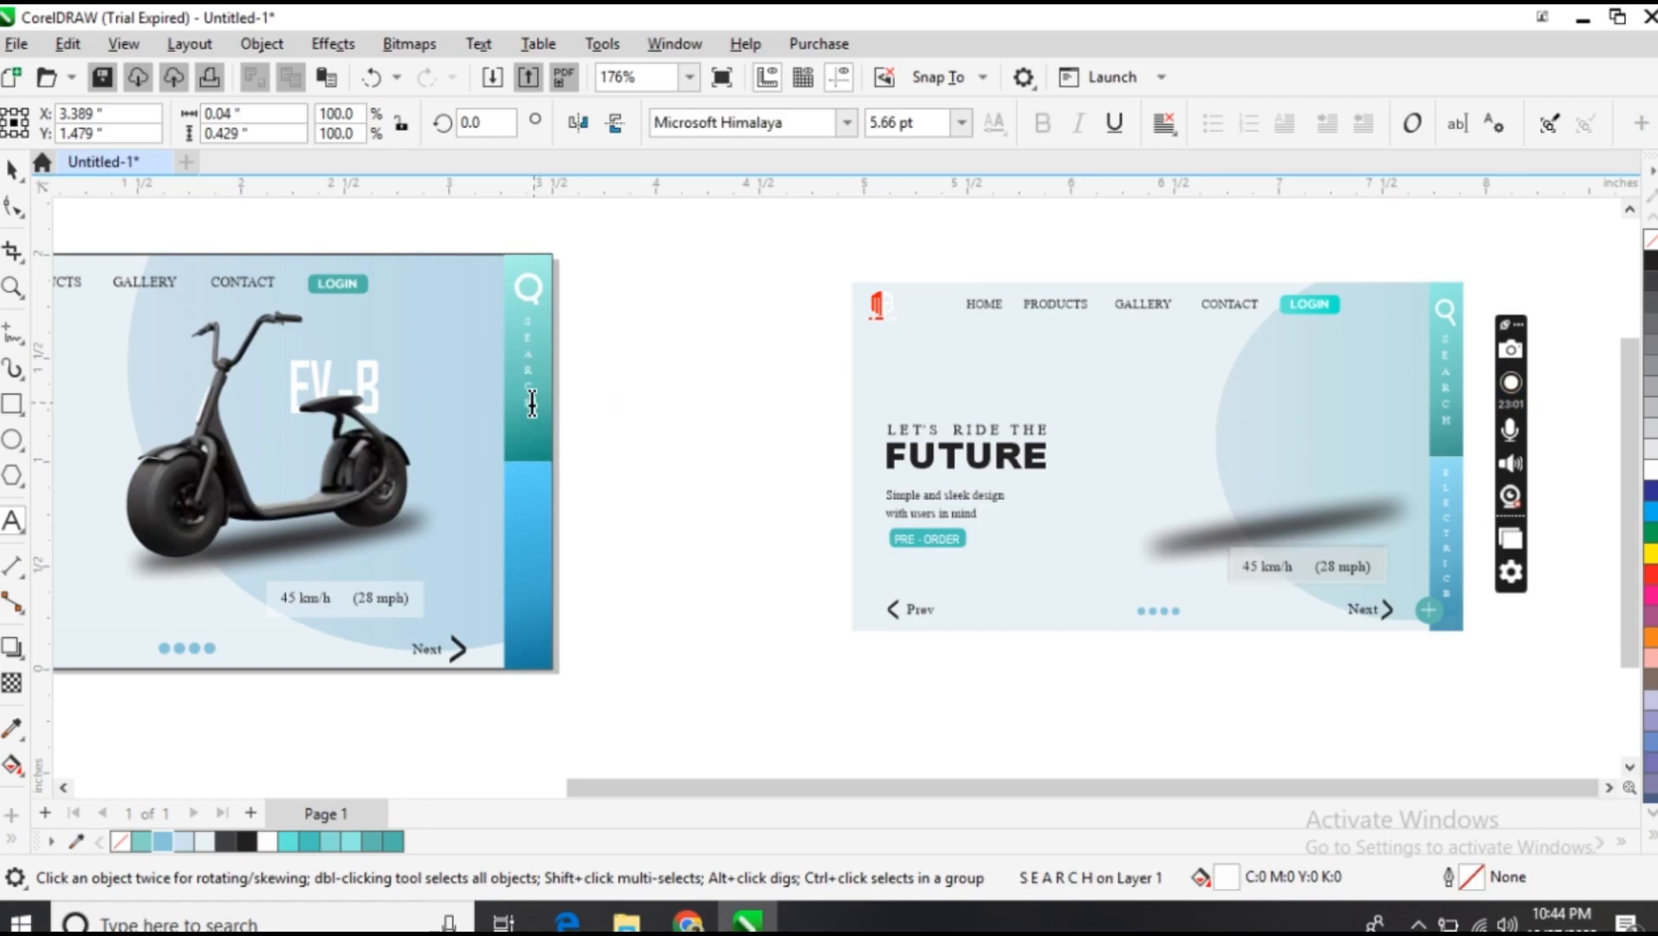
click(846, 122)
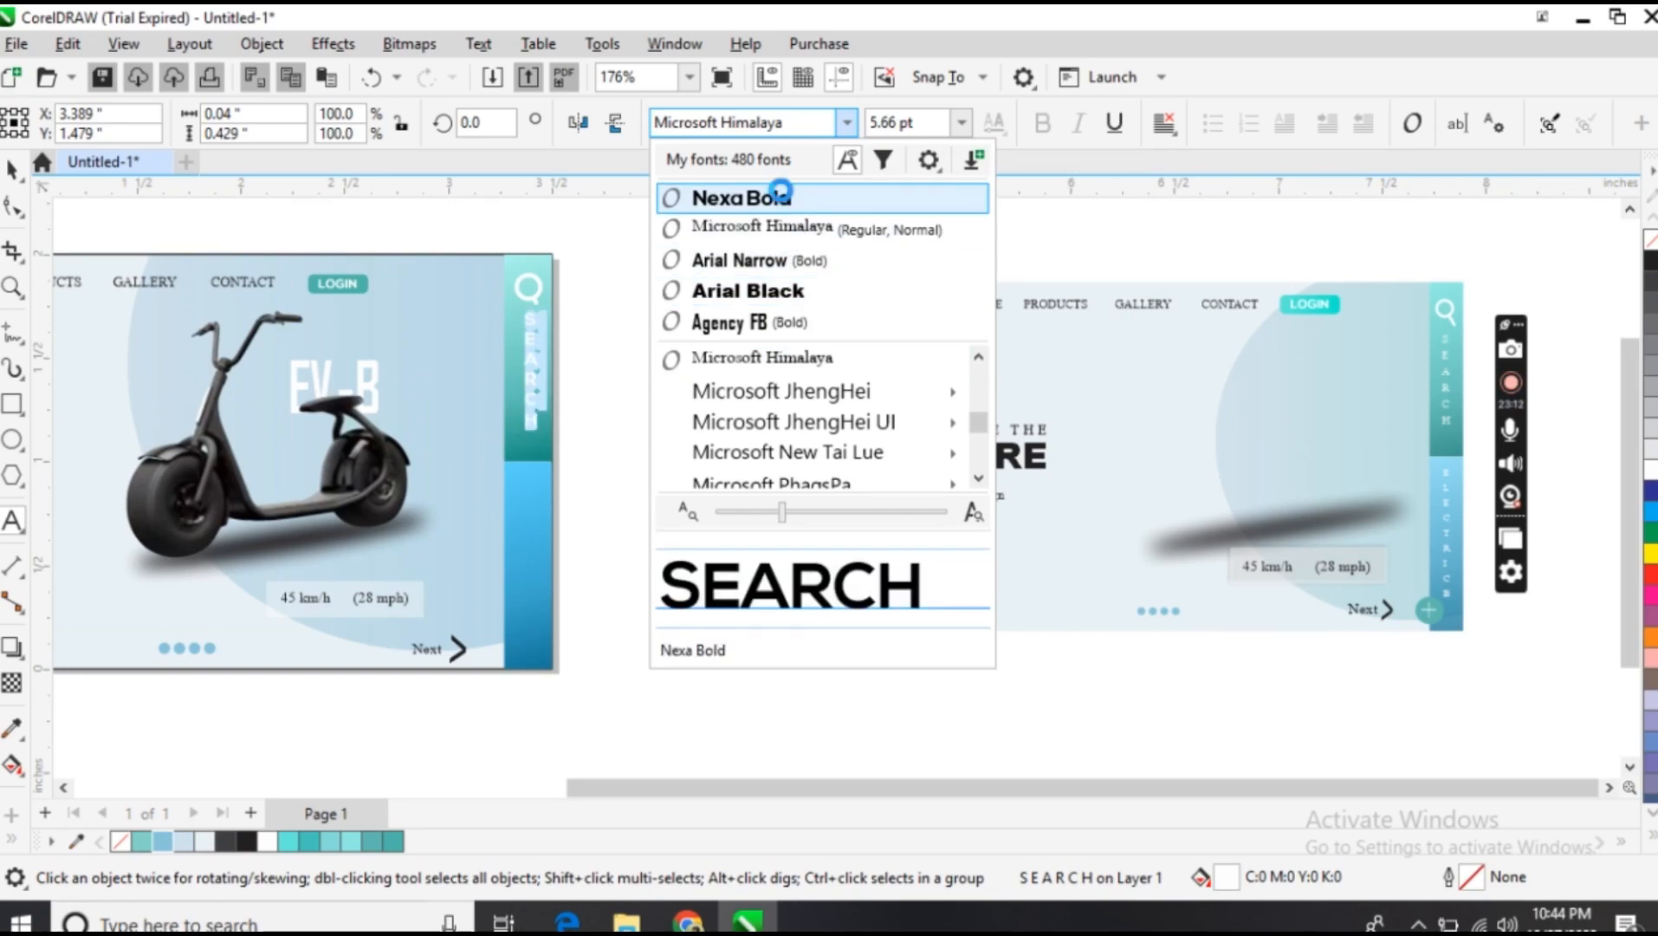
click(780, 196)
click(780, 297)
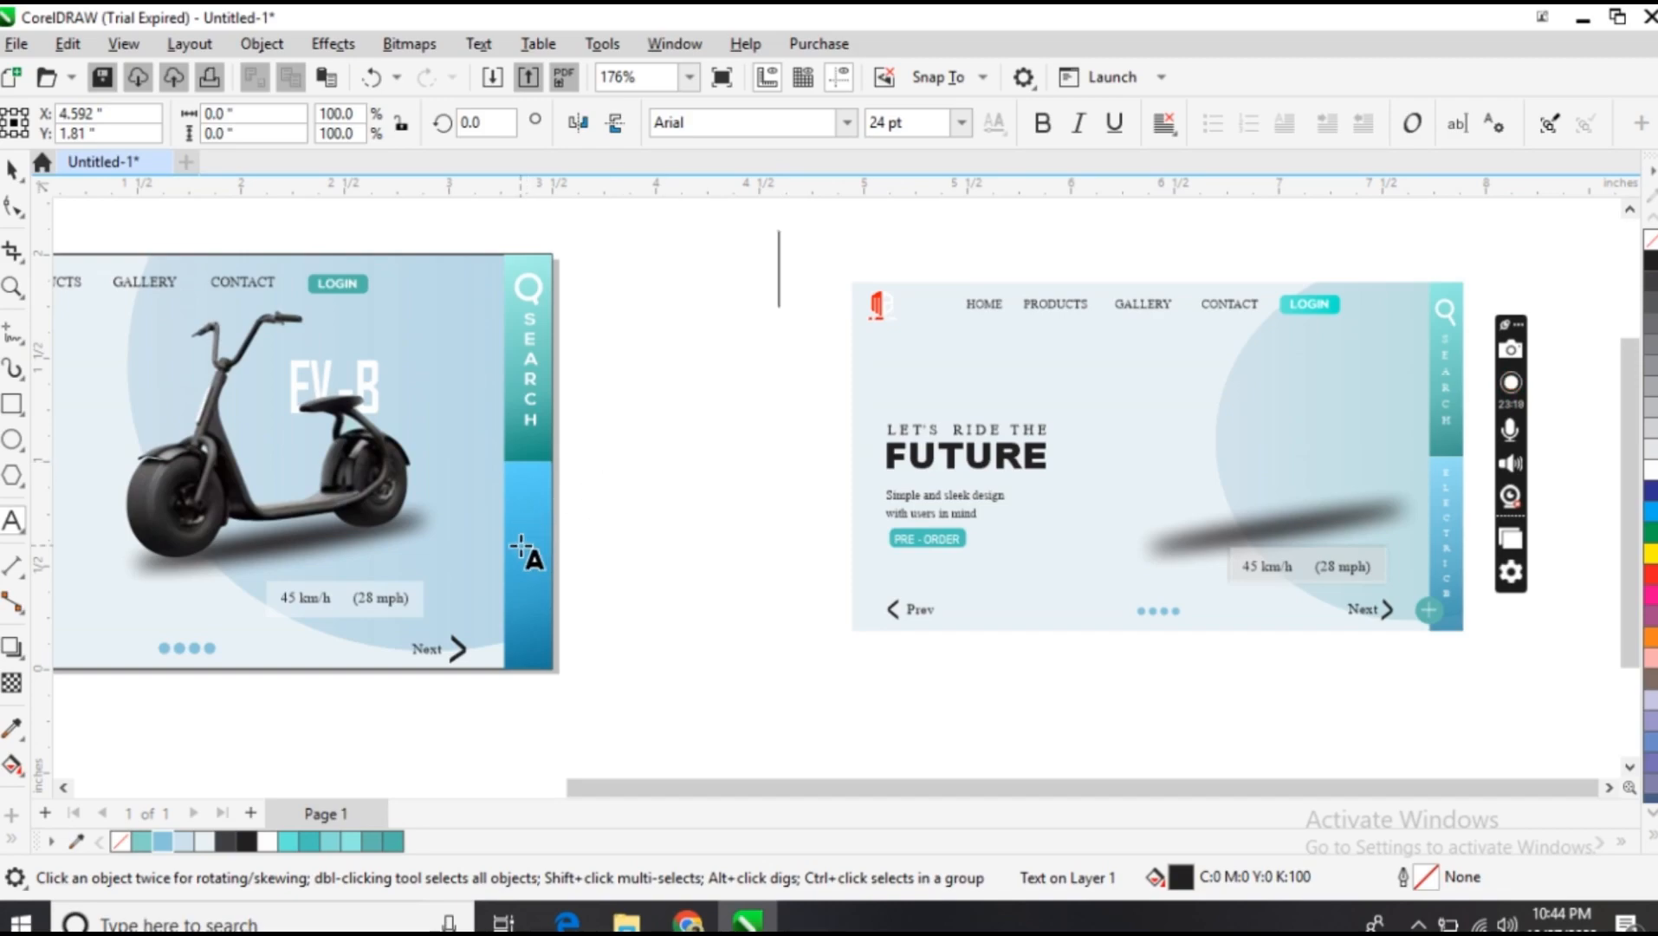
click(13, 172)
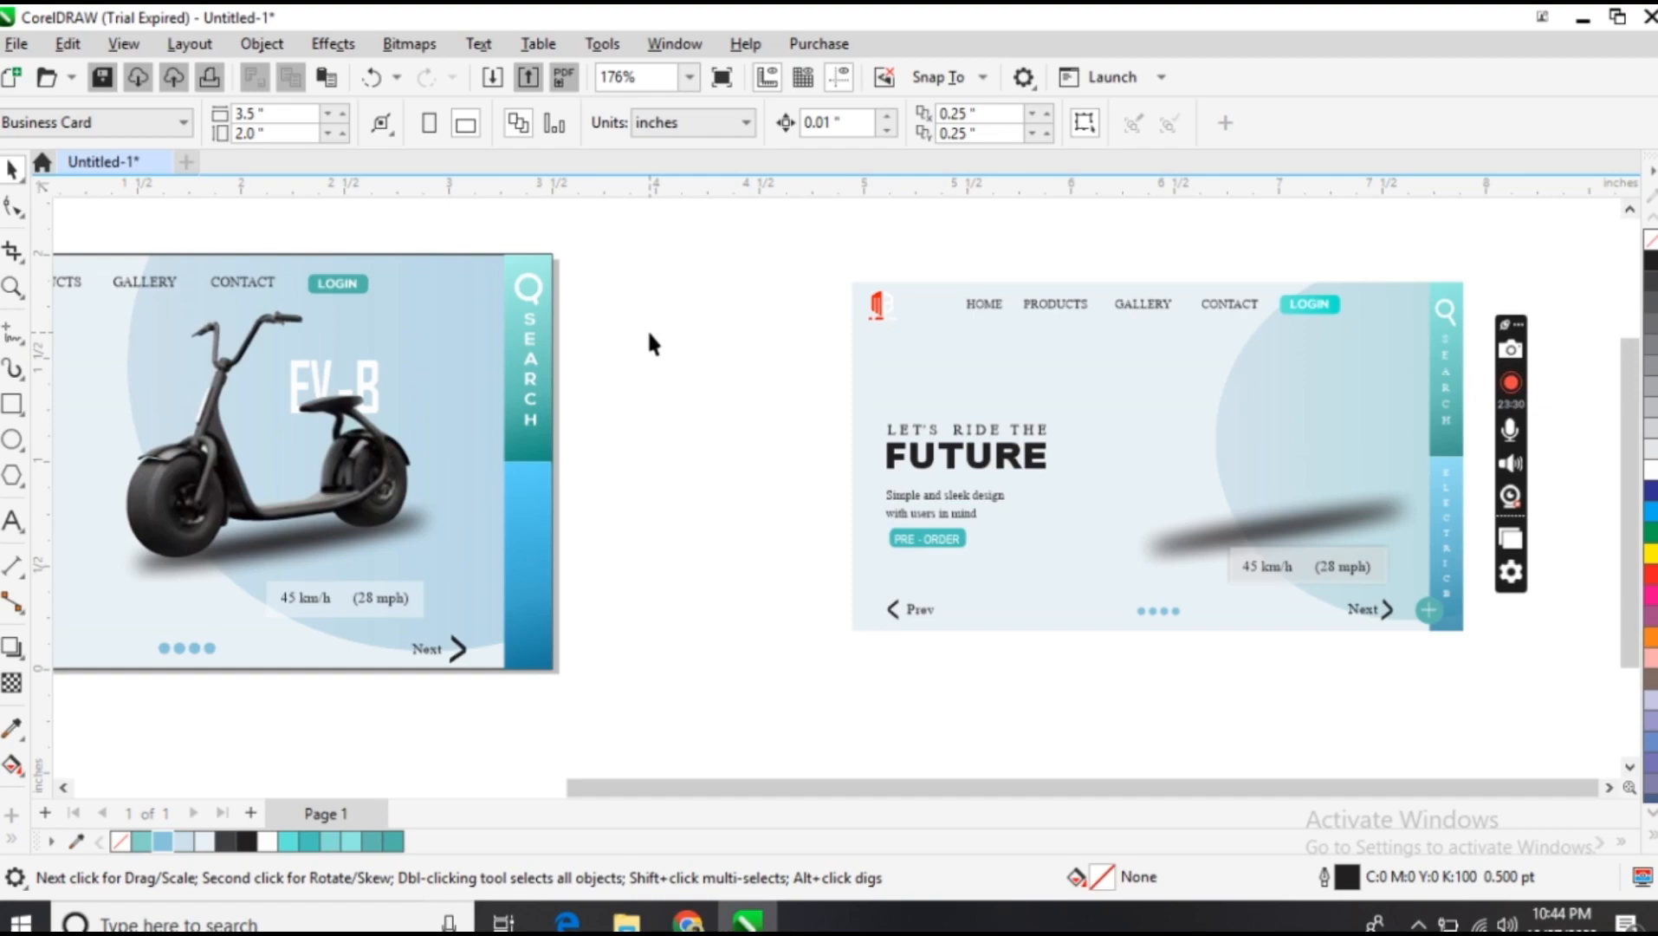
click(525, 373)
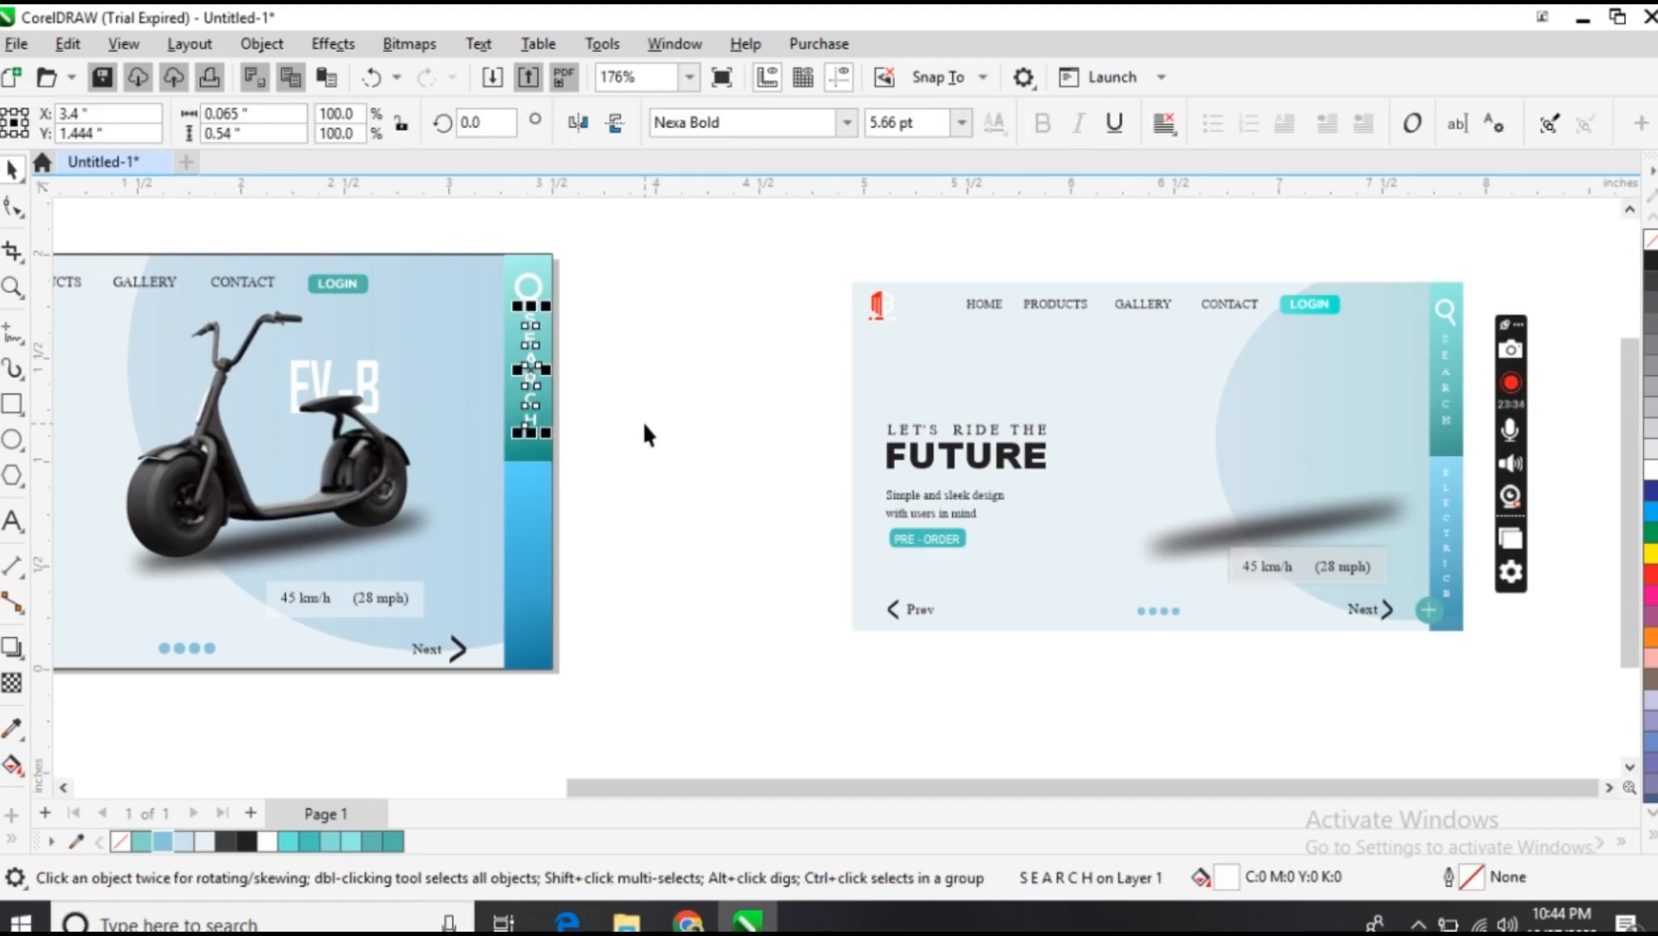
click(644, 425)
Draw a circle about 0.22 inches in diameter in the blank area beside the card and fill it with teal #46C6BB
click(13, 440)
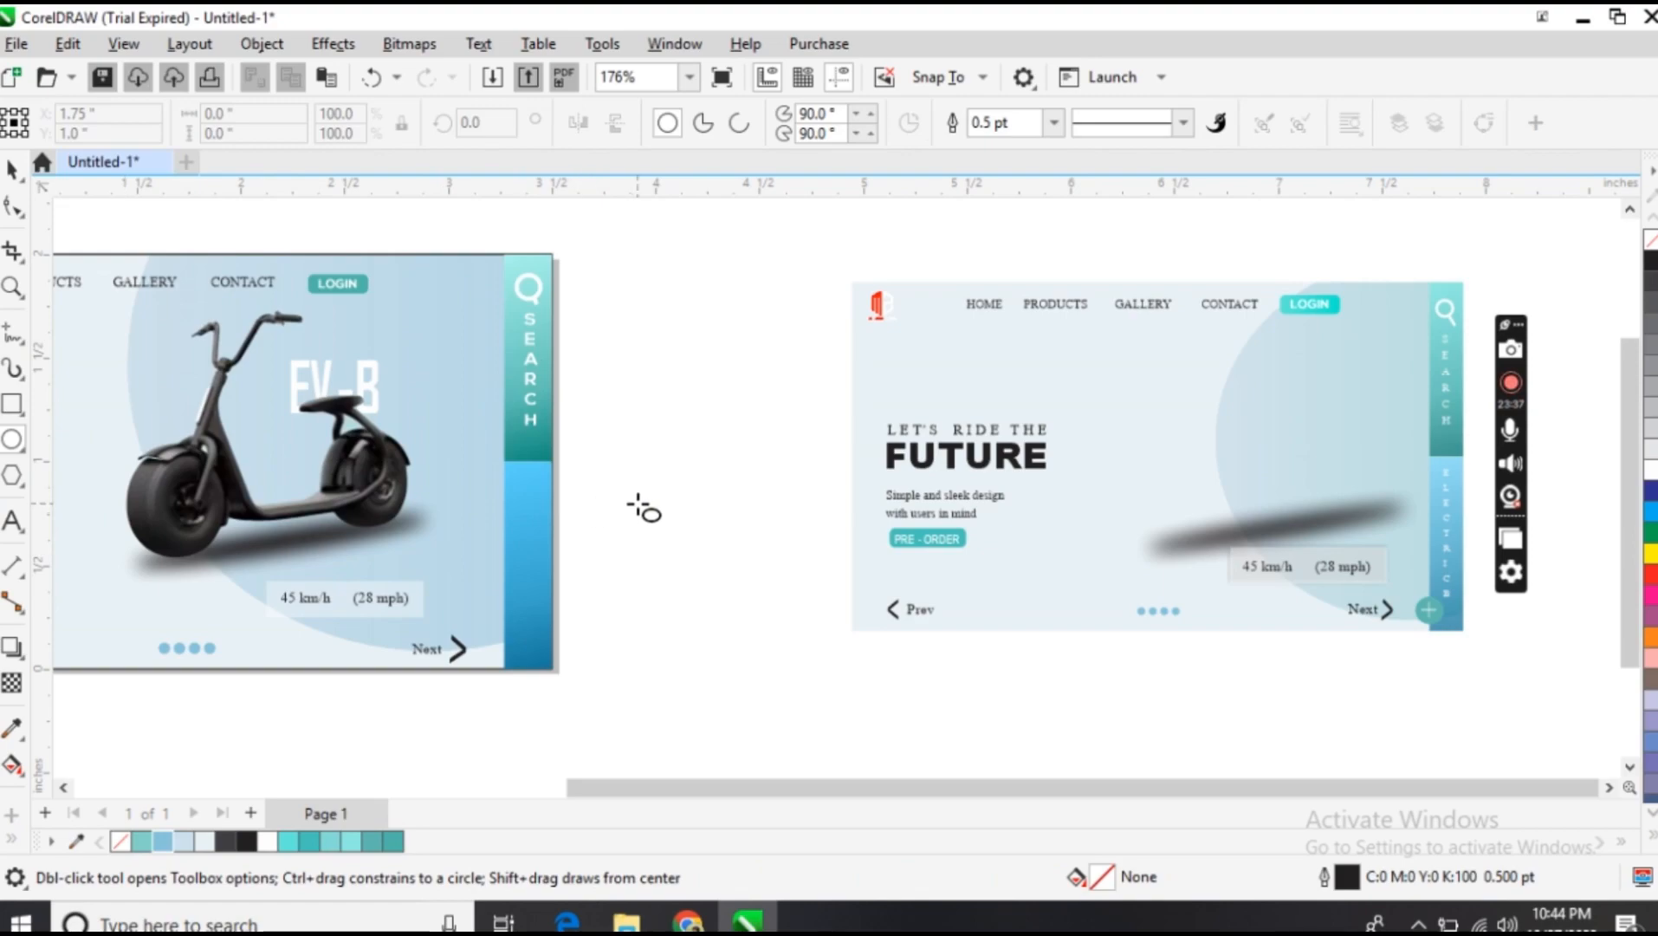
drag(637, 503, 683, 549)
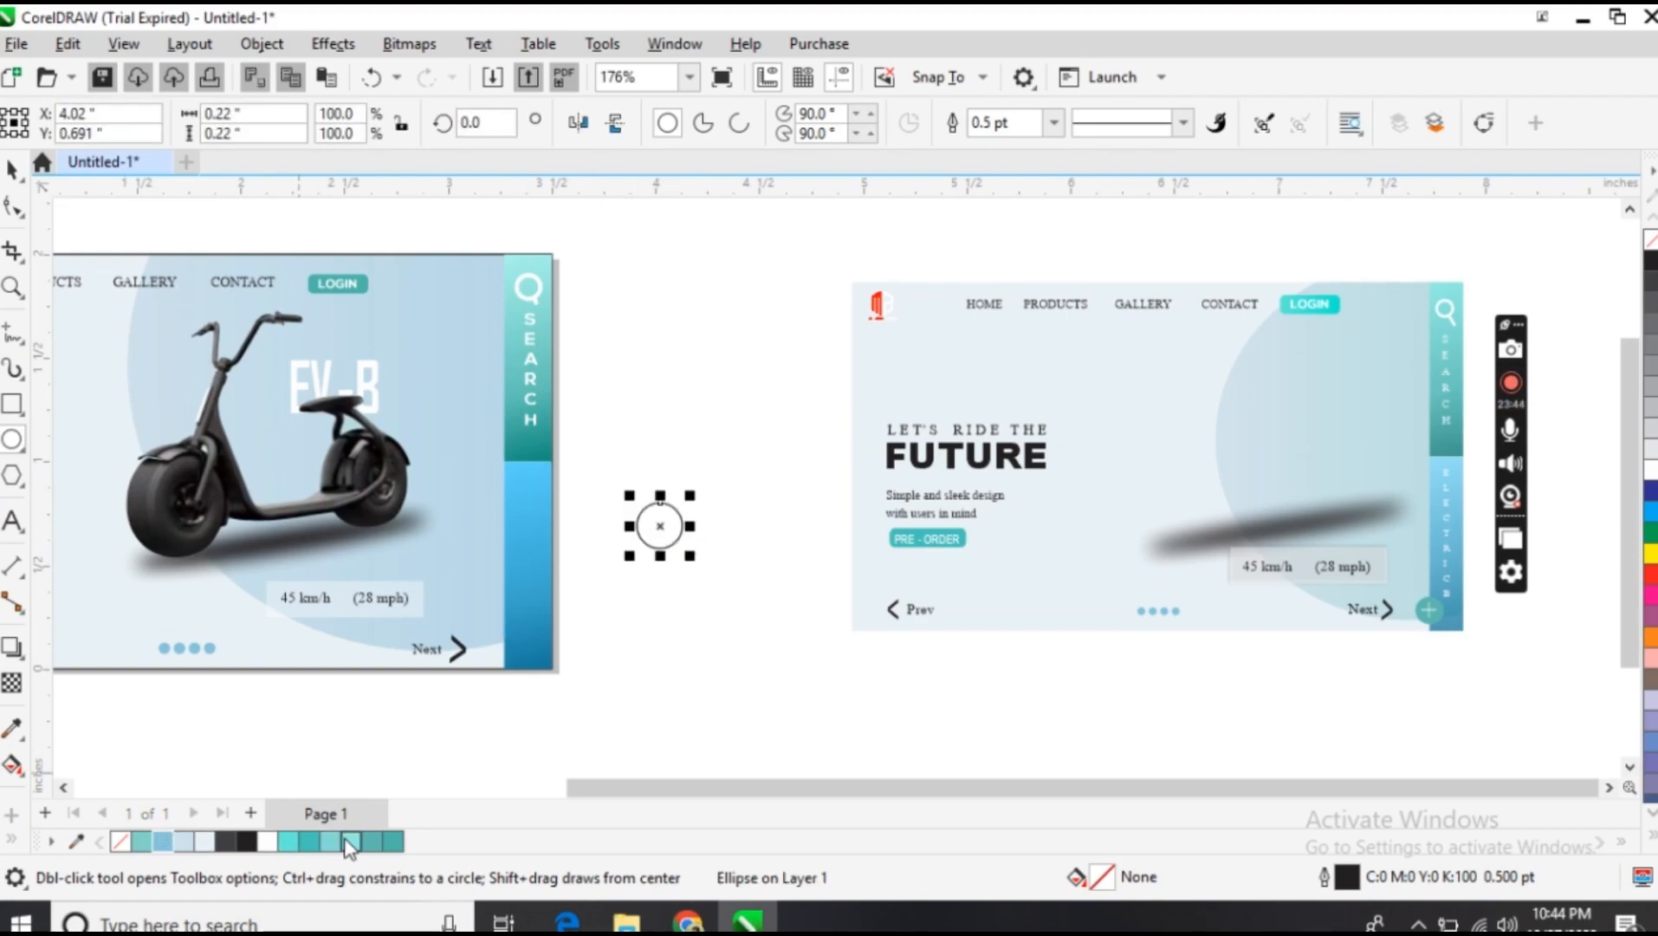
click(309, 840)
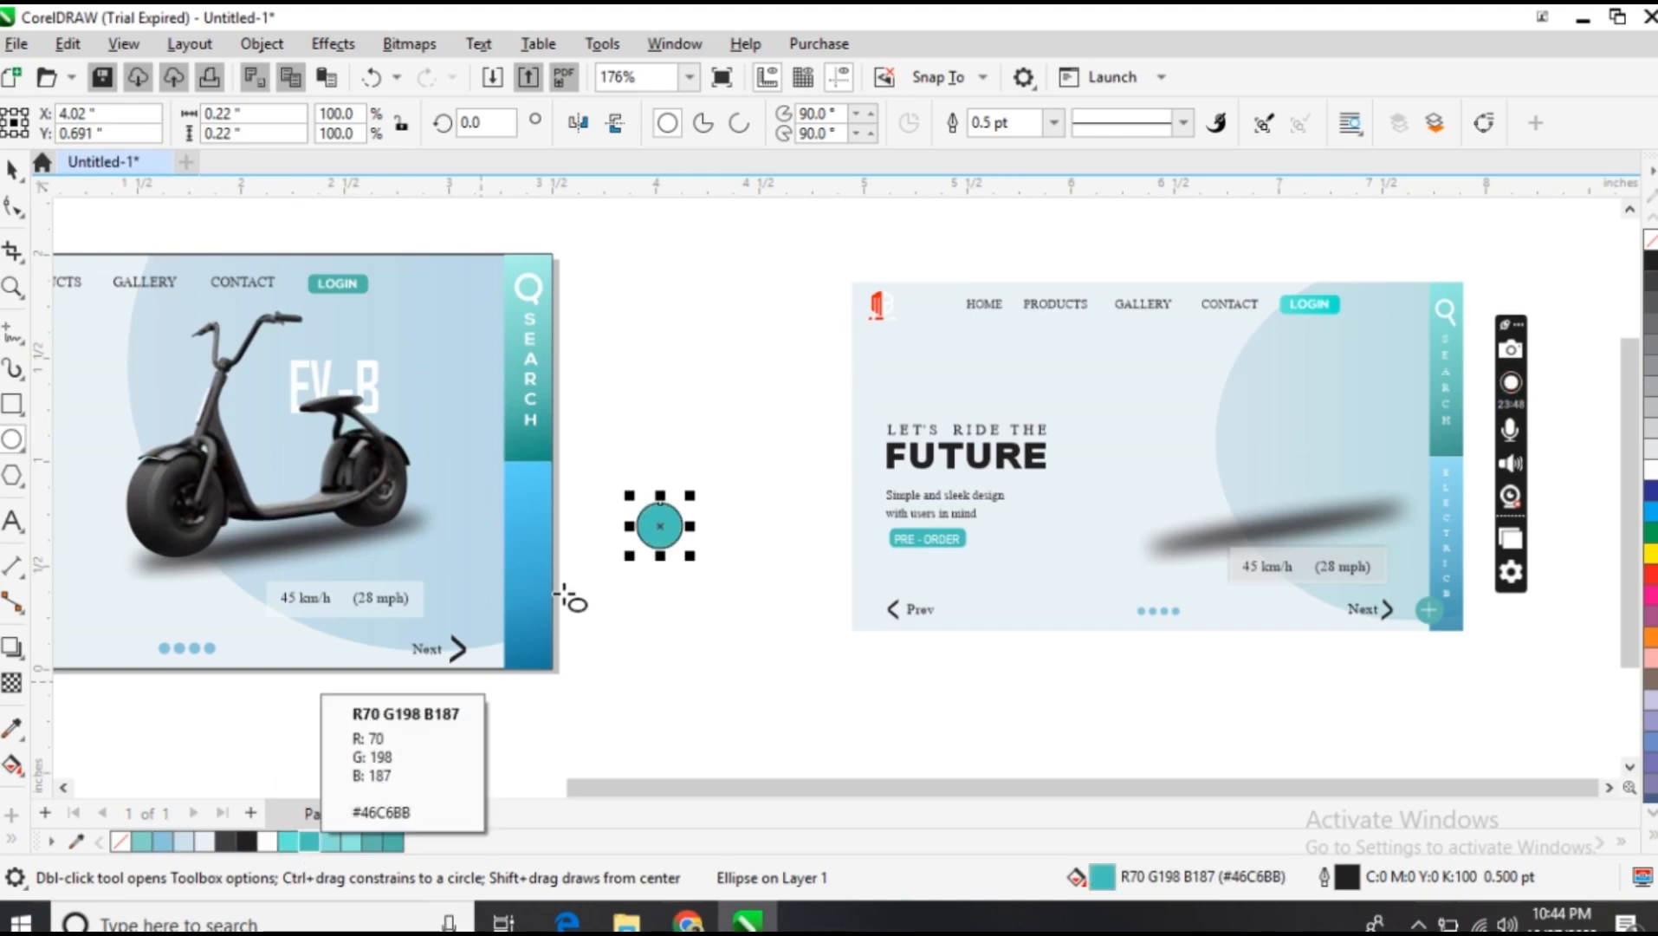
Recolour the circle with the blue #4BBDE3 sampled from the card's lower side strip
click(12, 727)
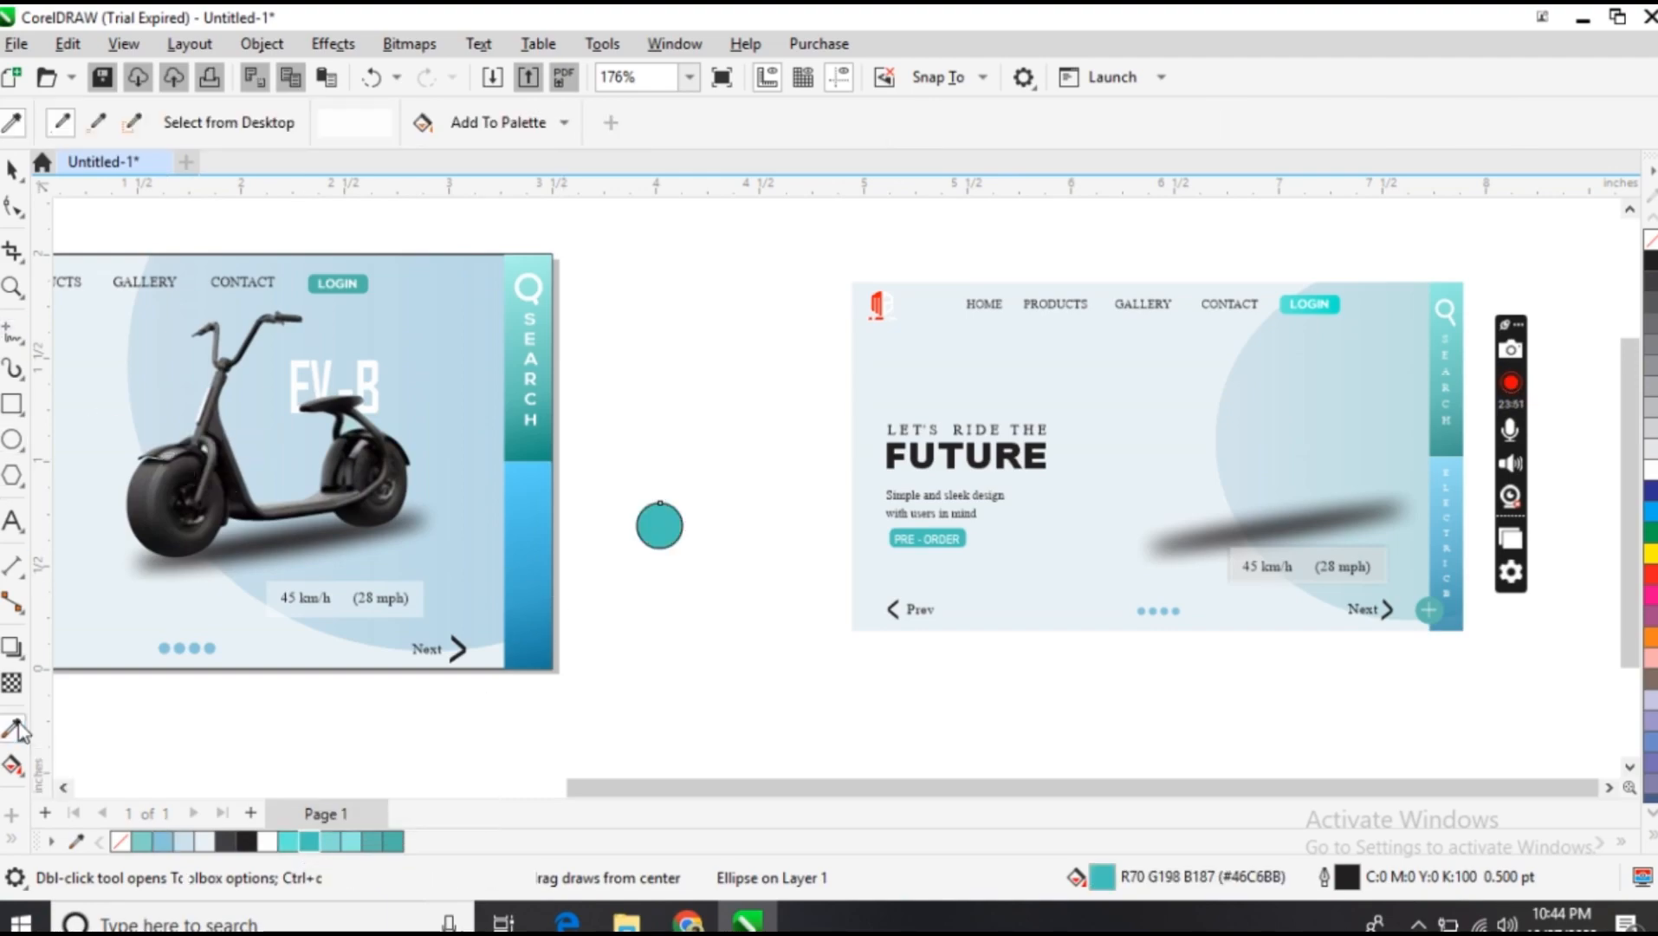
click(530, 526)
click(658, 525)
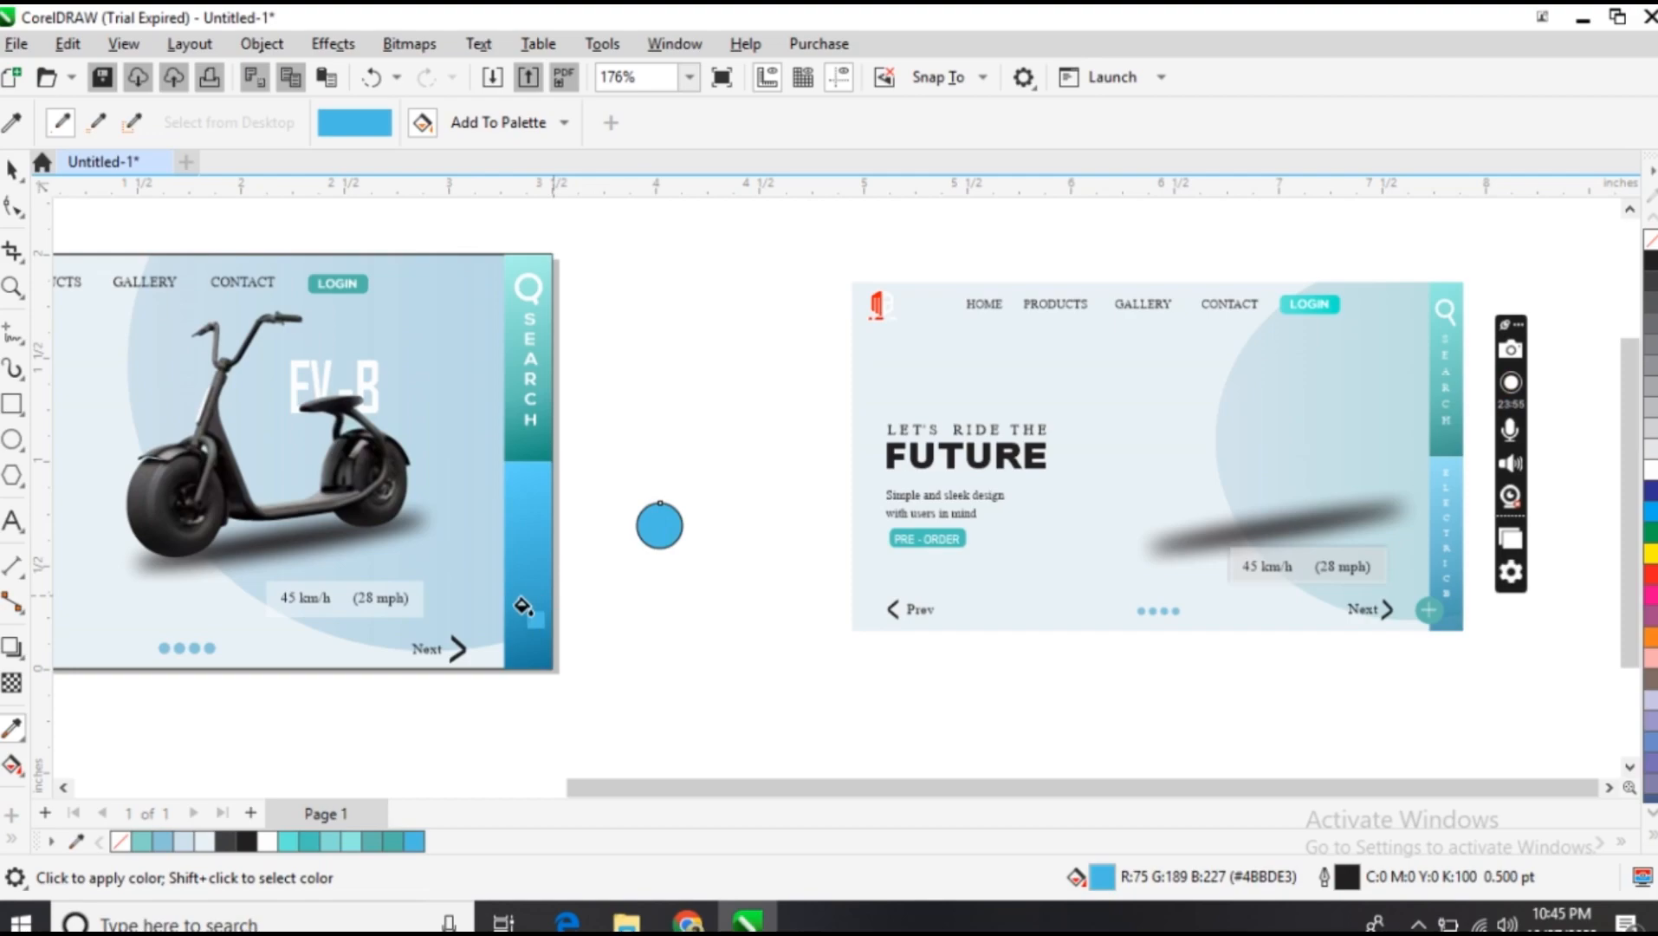
click(13, 170)
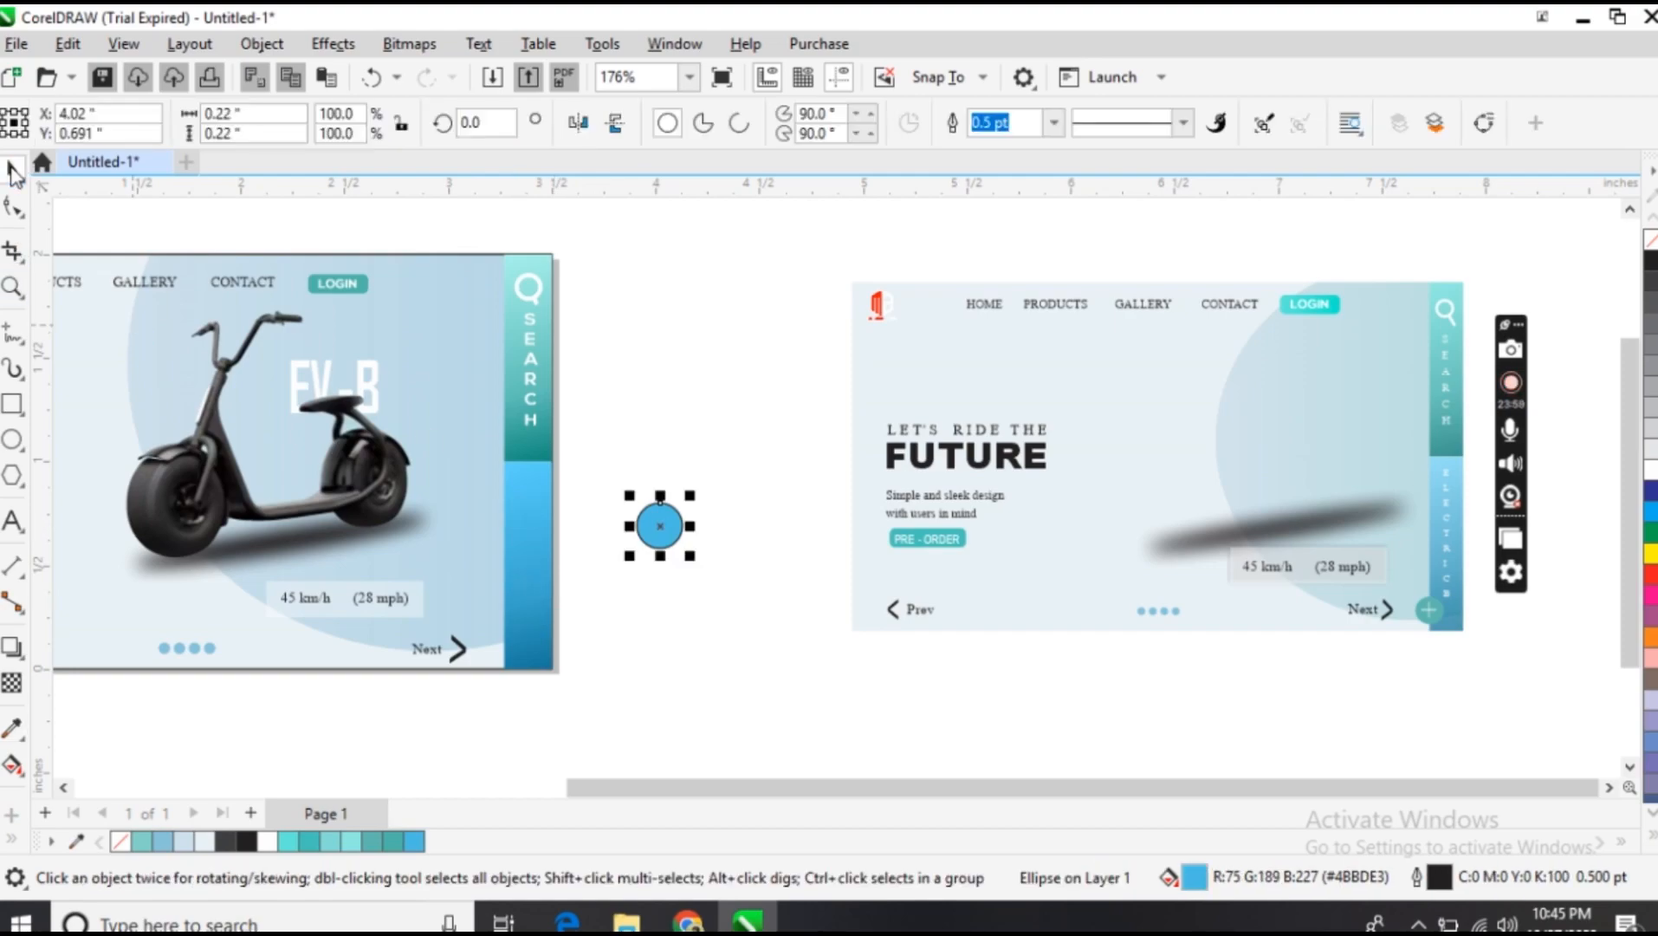
double_click(659, 526)
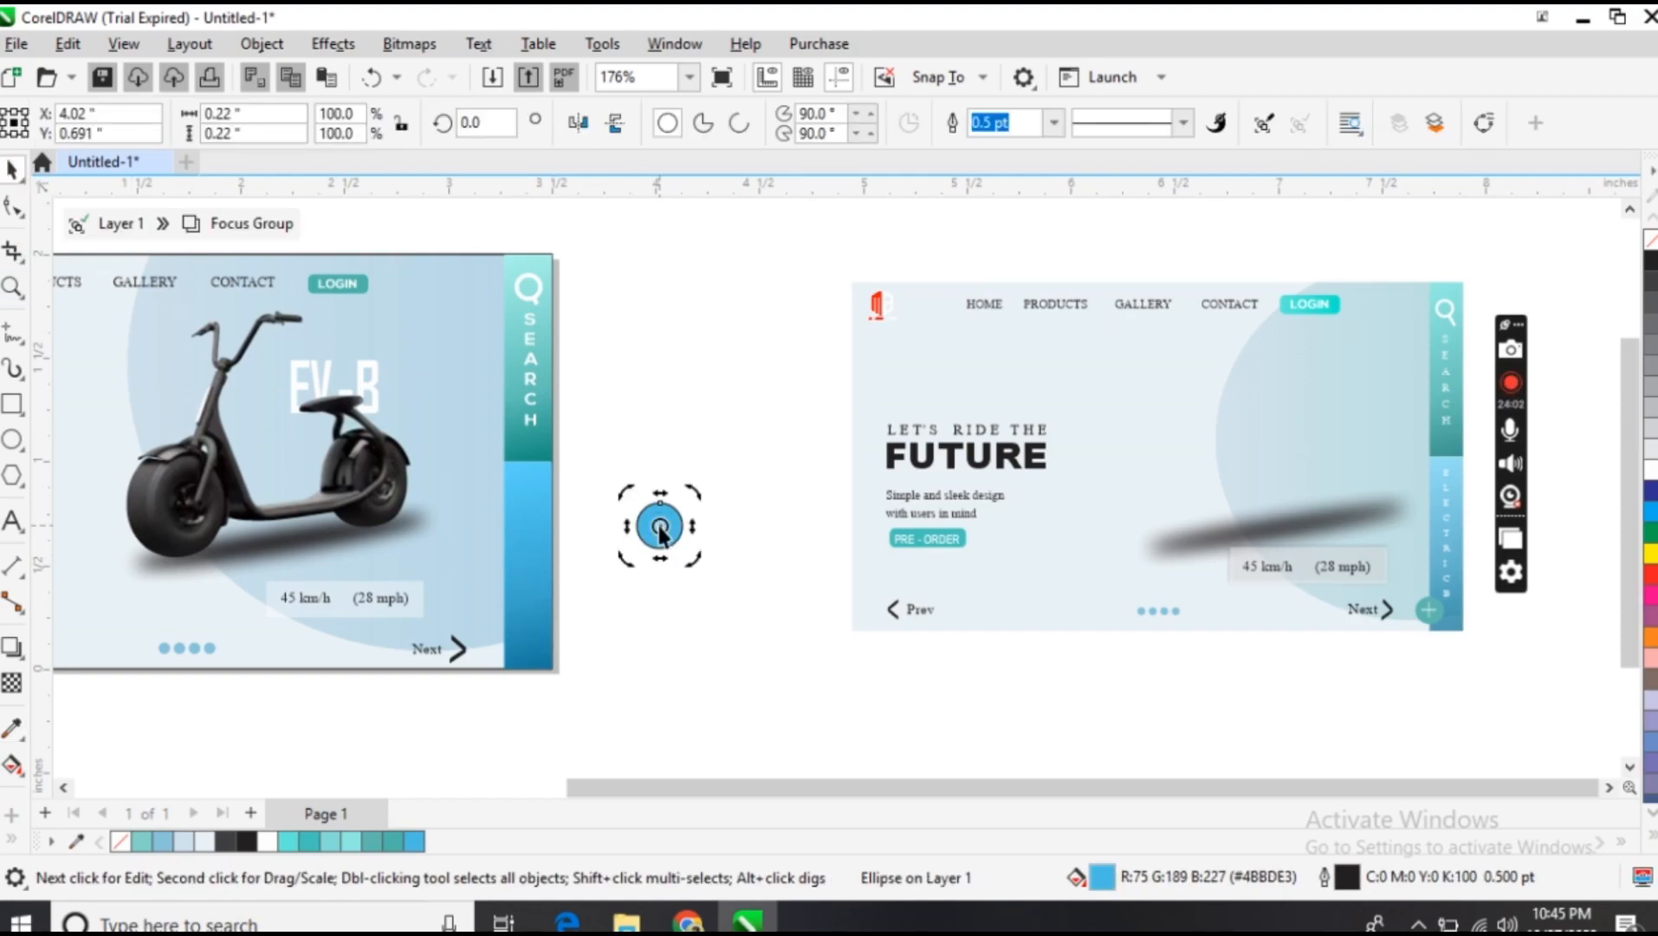
key(ctrl+z)
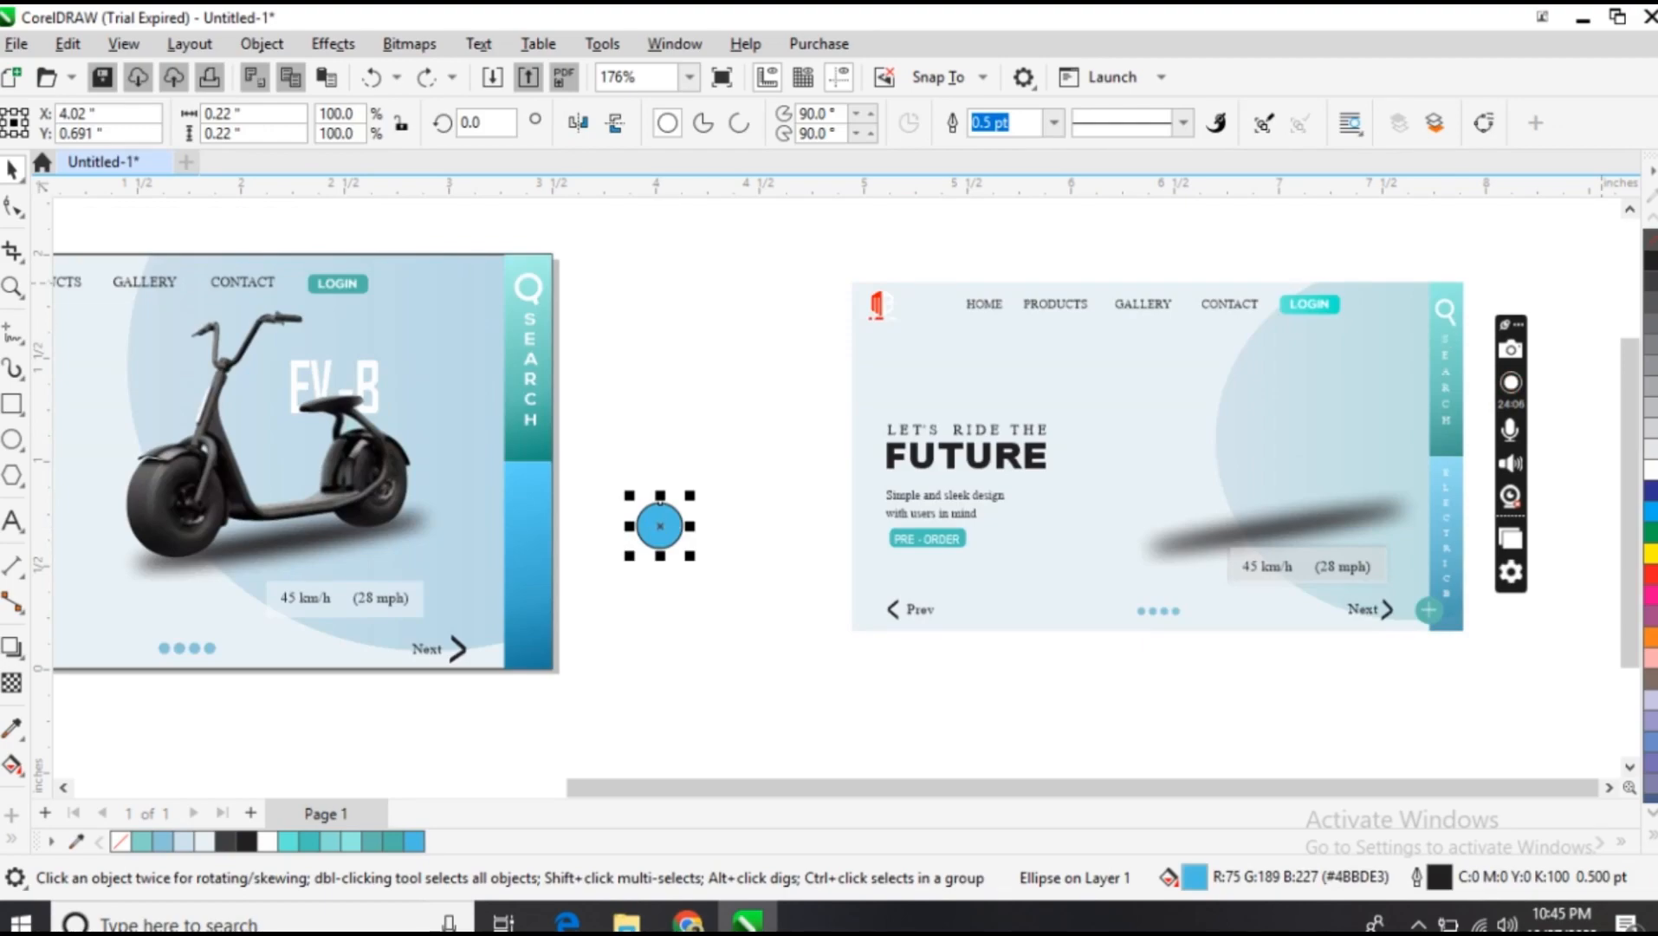
Remove the circle's outline, shrink it to about 0.17 inches and place it on the blue strip's inner edge at about X 3.27, Y 0.118 inches
drag(660, 526, 537, 670)
mouse_move(531, 660)
mouse_down()
mouse_move(538, 672)
mouse_move(518, 672)
mouse_move(506, 645)
mouse_up()
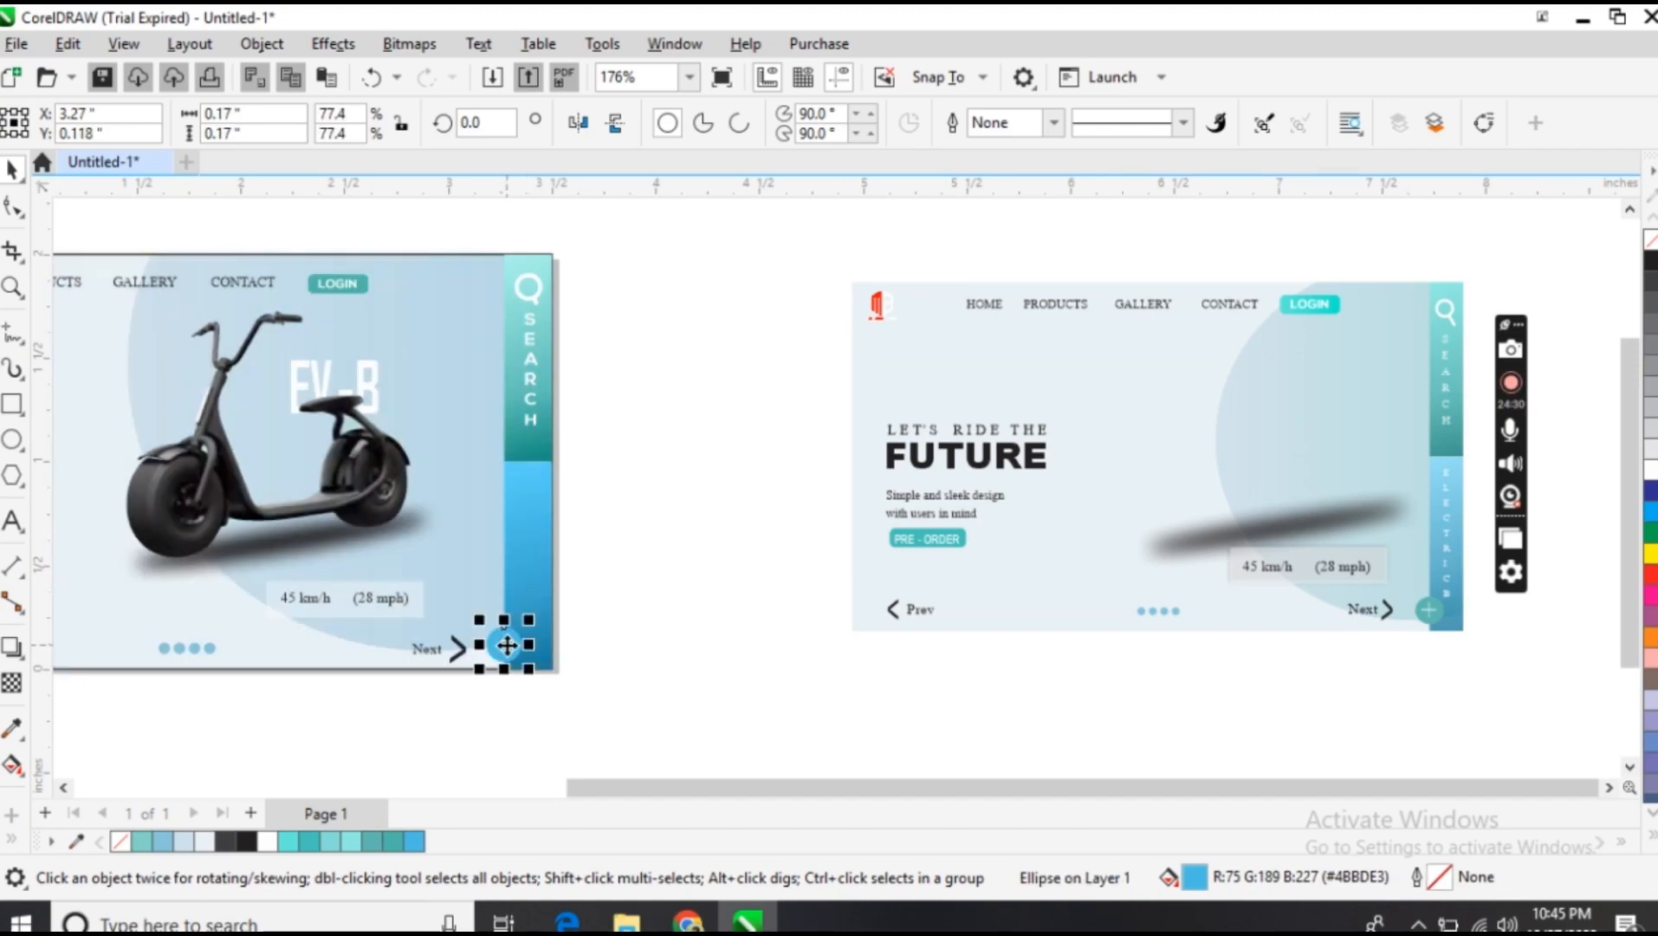
click(655, 618)
click(503, 640)
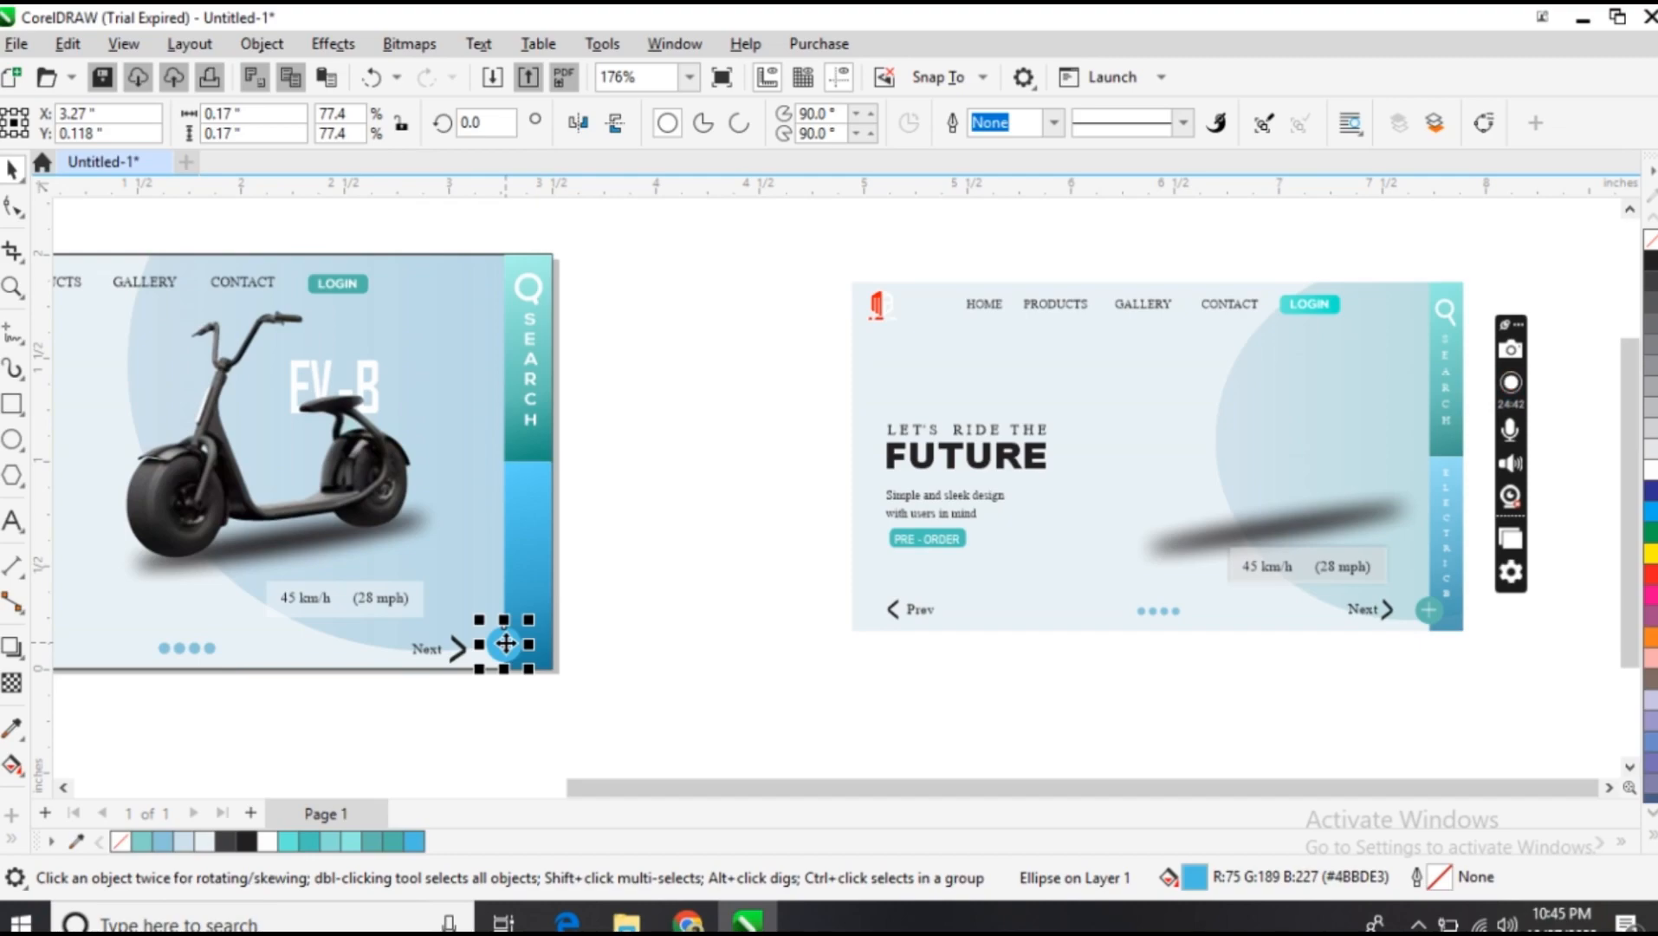
click(611, 650)
Add a white Arial "+" text, scale it down to about 18.417 pt and center it on the circle
click(13, 520)
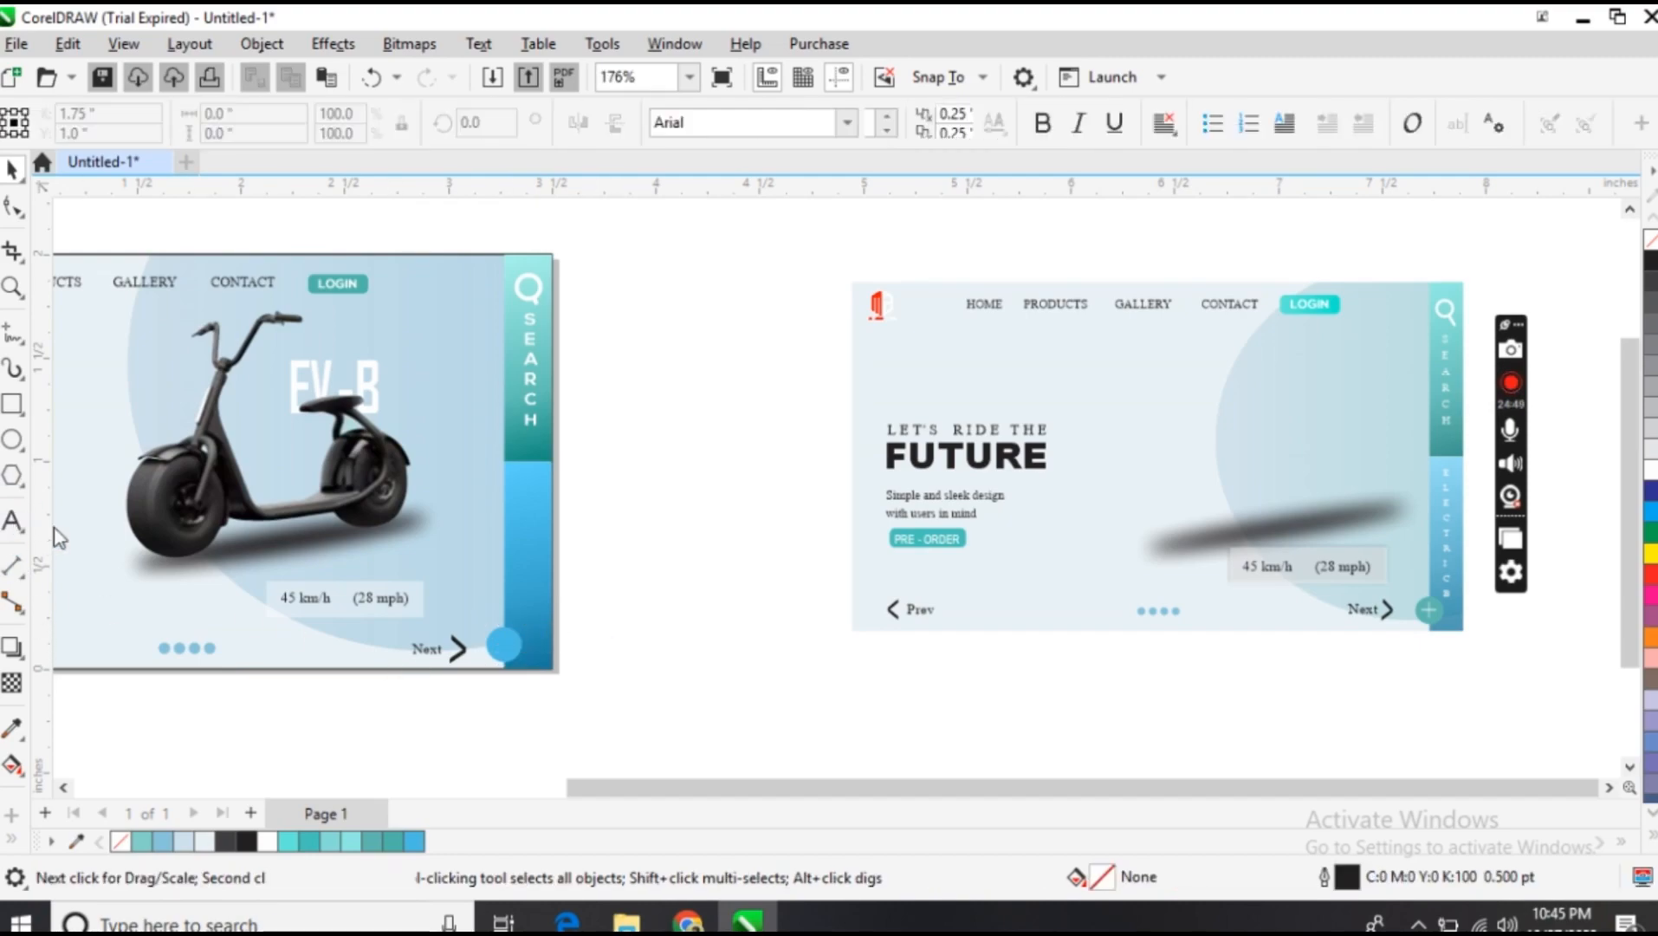
click(501, 643)
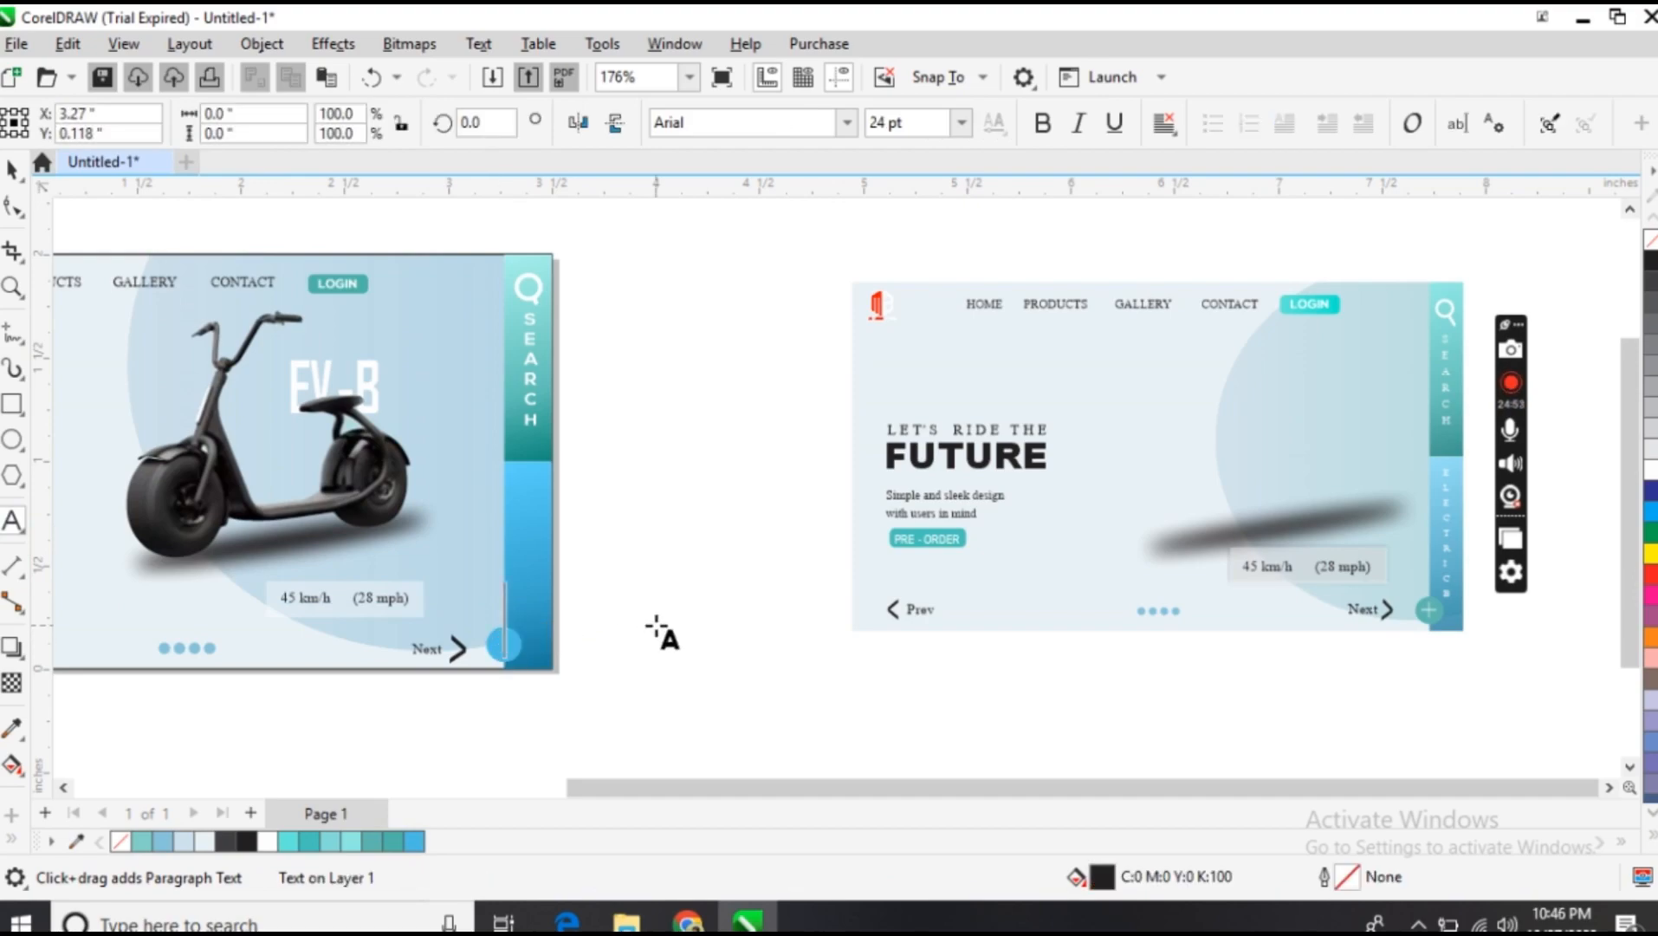
text(+)
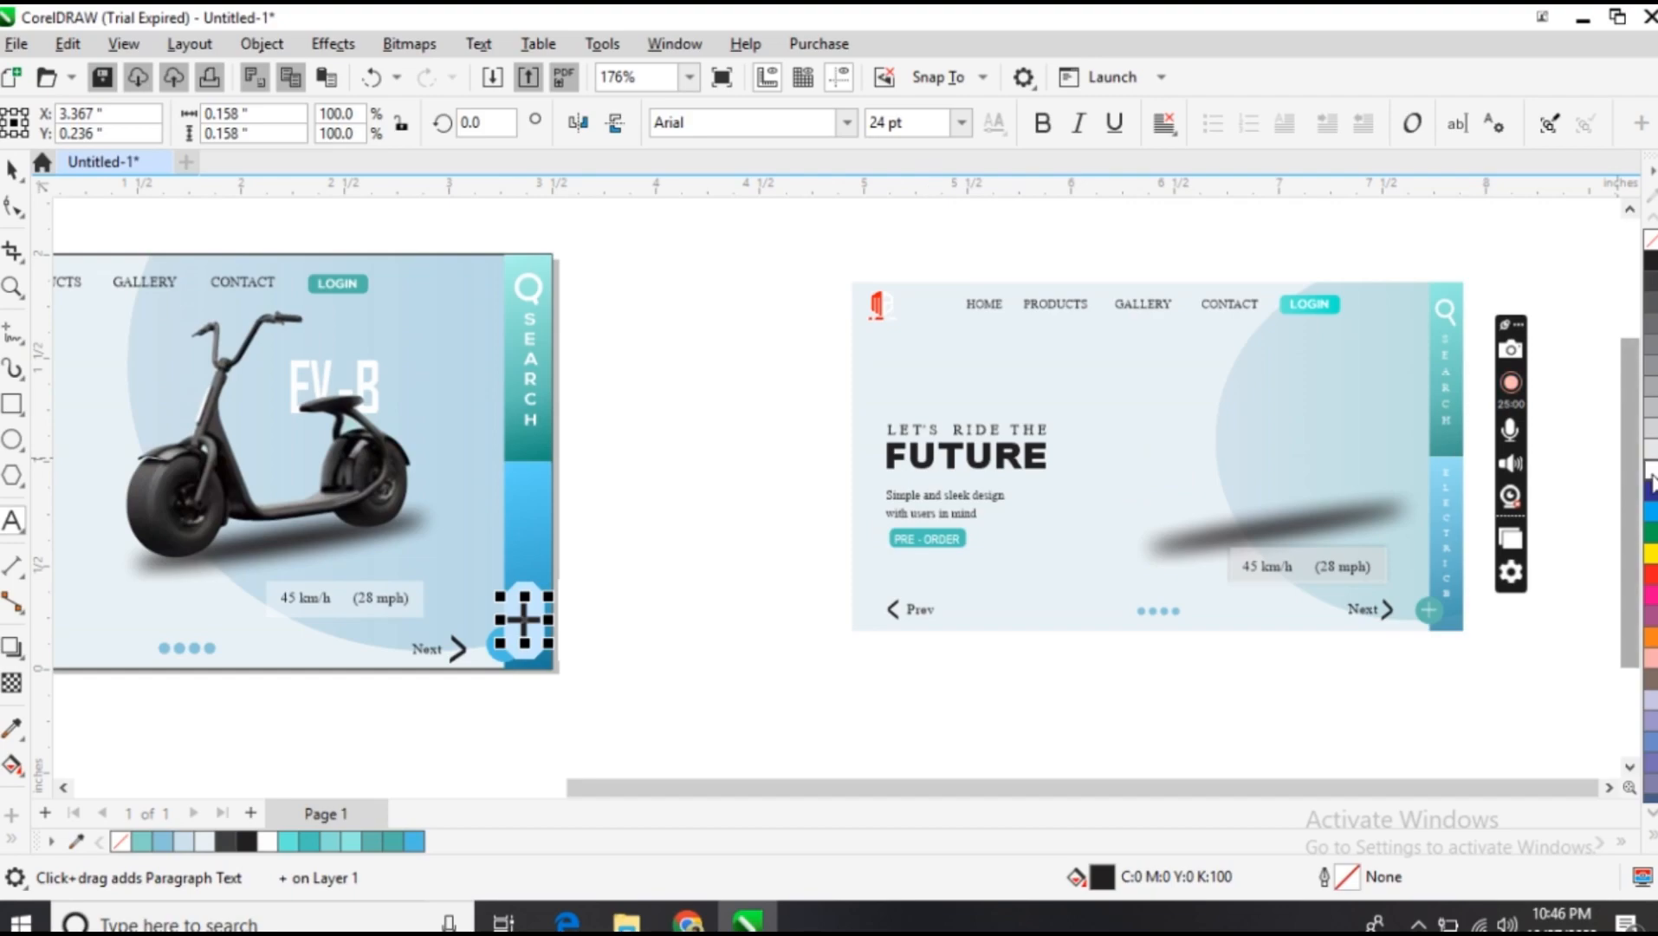
click(1650, 468)
click(12, 168)
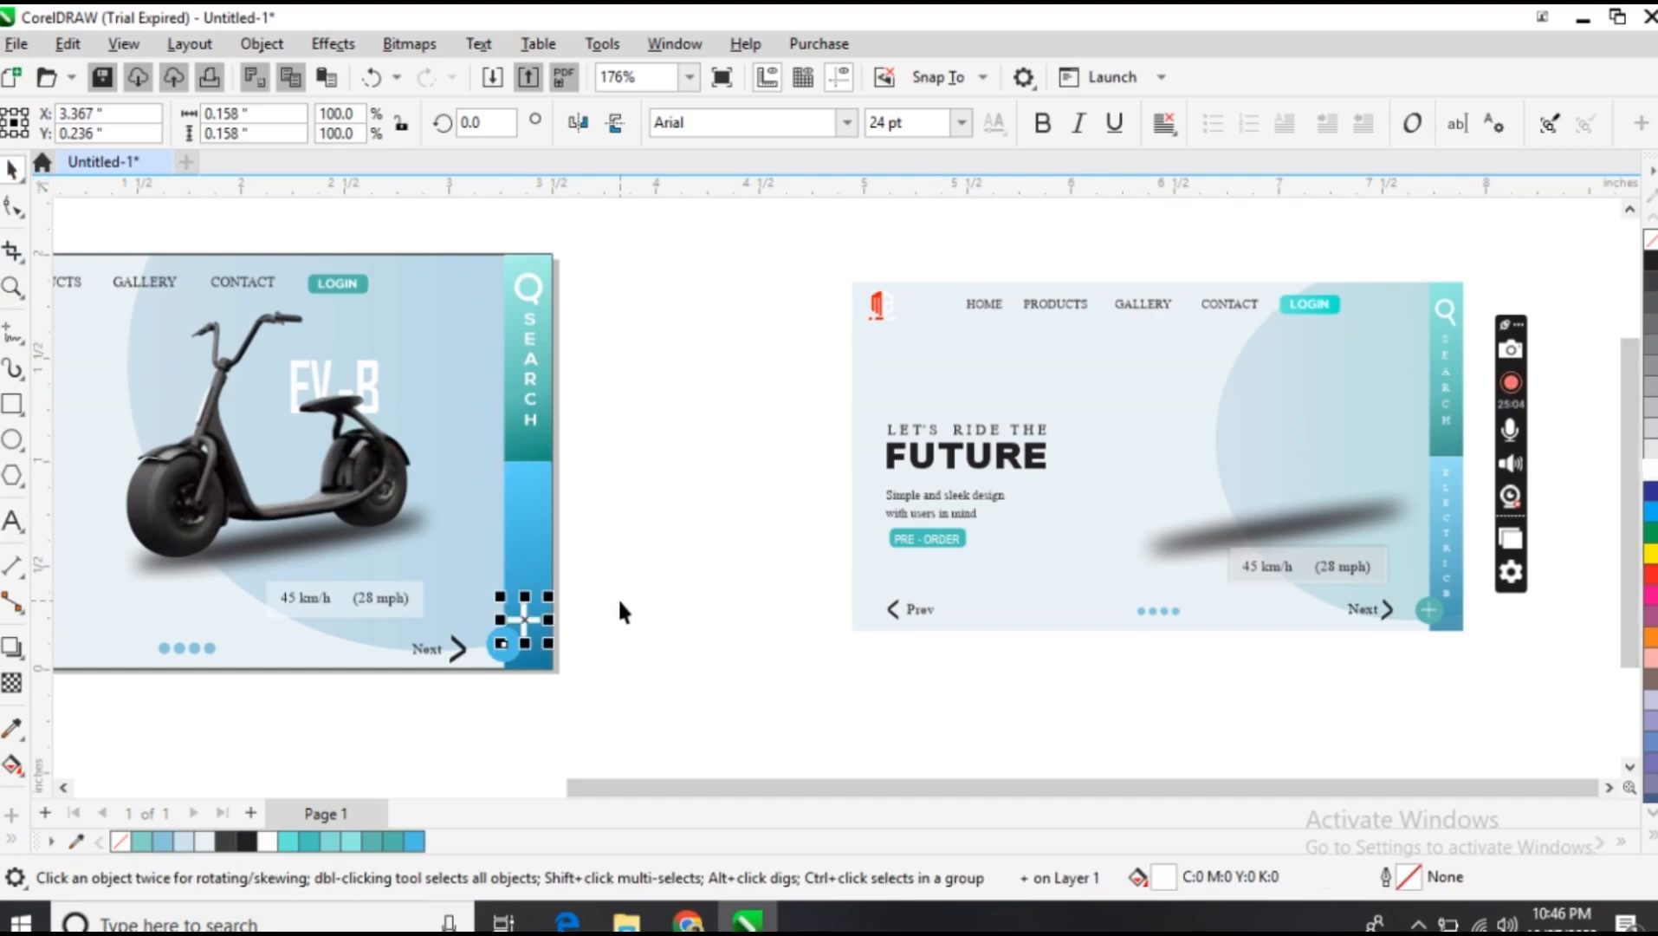
mouse_move(514, 626)
mouse_down()
mouse_move(495, 650)
mouse_move(529, 668)
mouse_move(510, 648)
mouse_up()
click(656, 604)
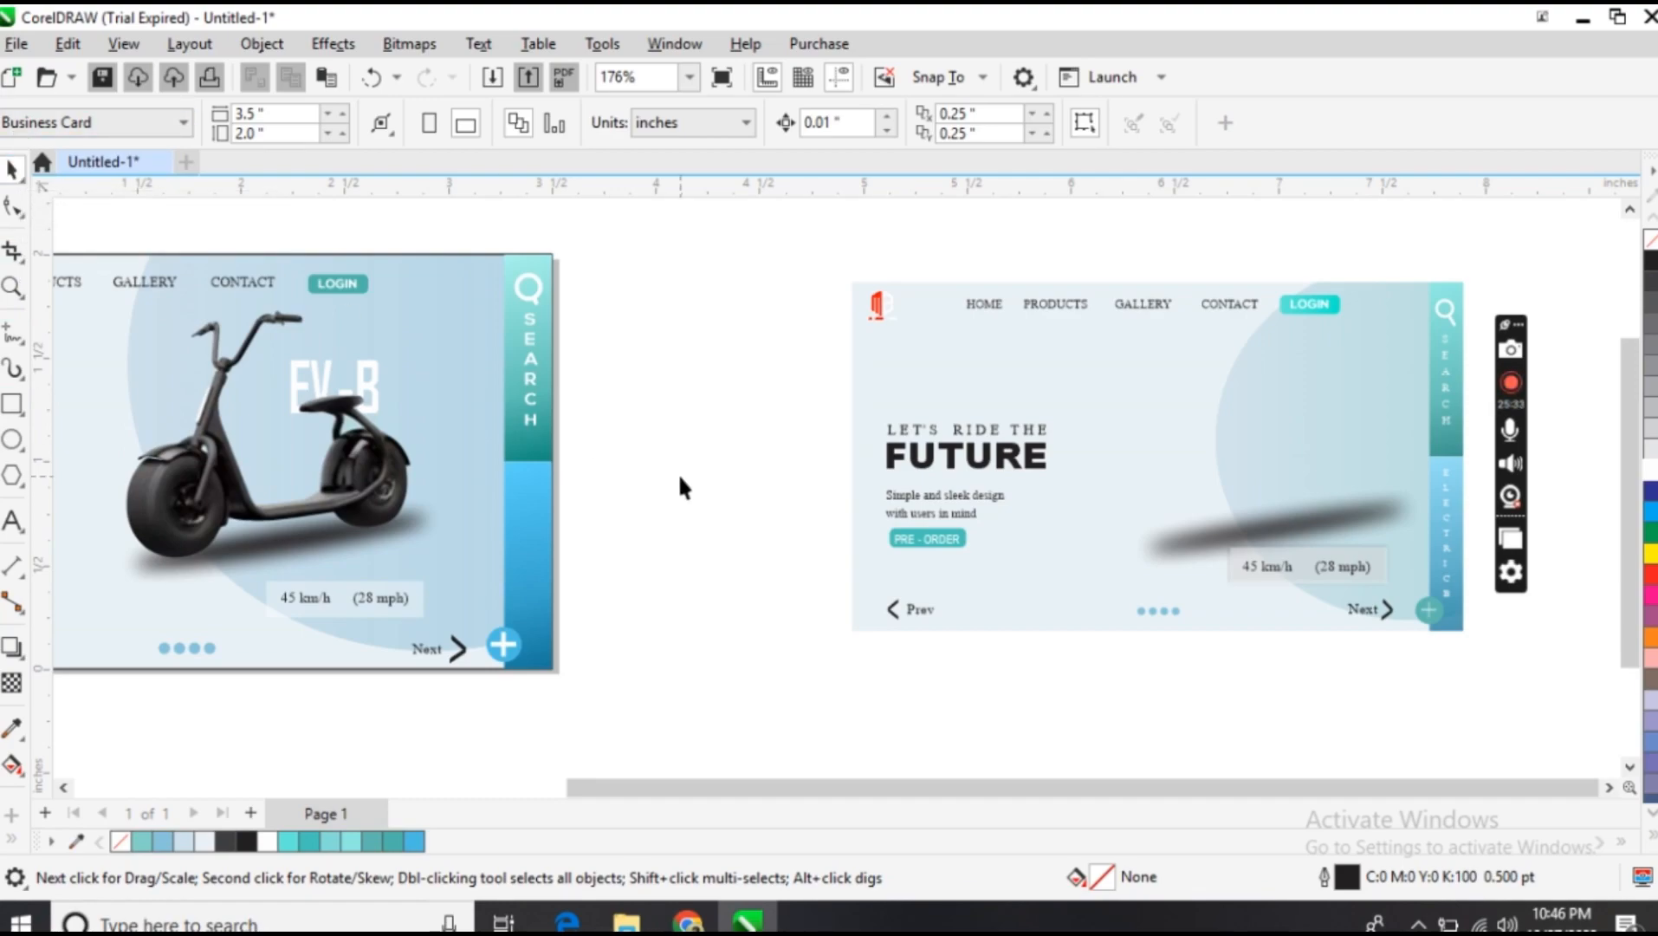
Fill the circle behind the plus sign with the dark teal #31A394 sampled from the lower end of the card's teal strip
click(503, 643)
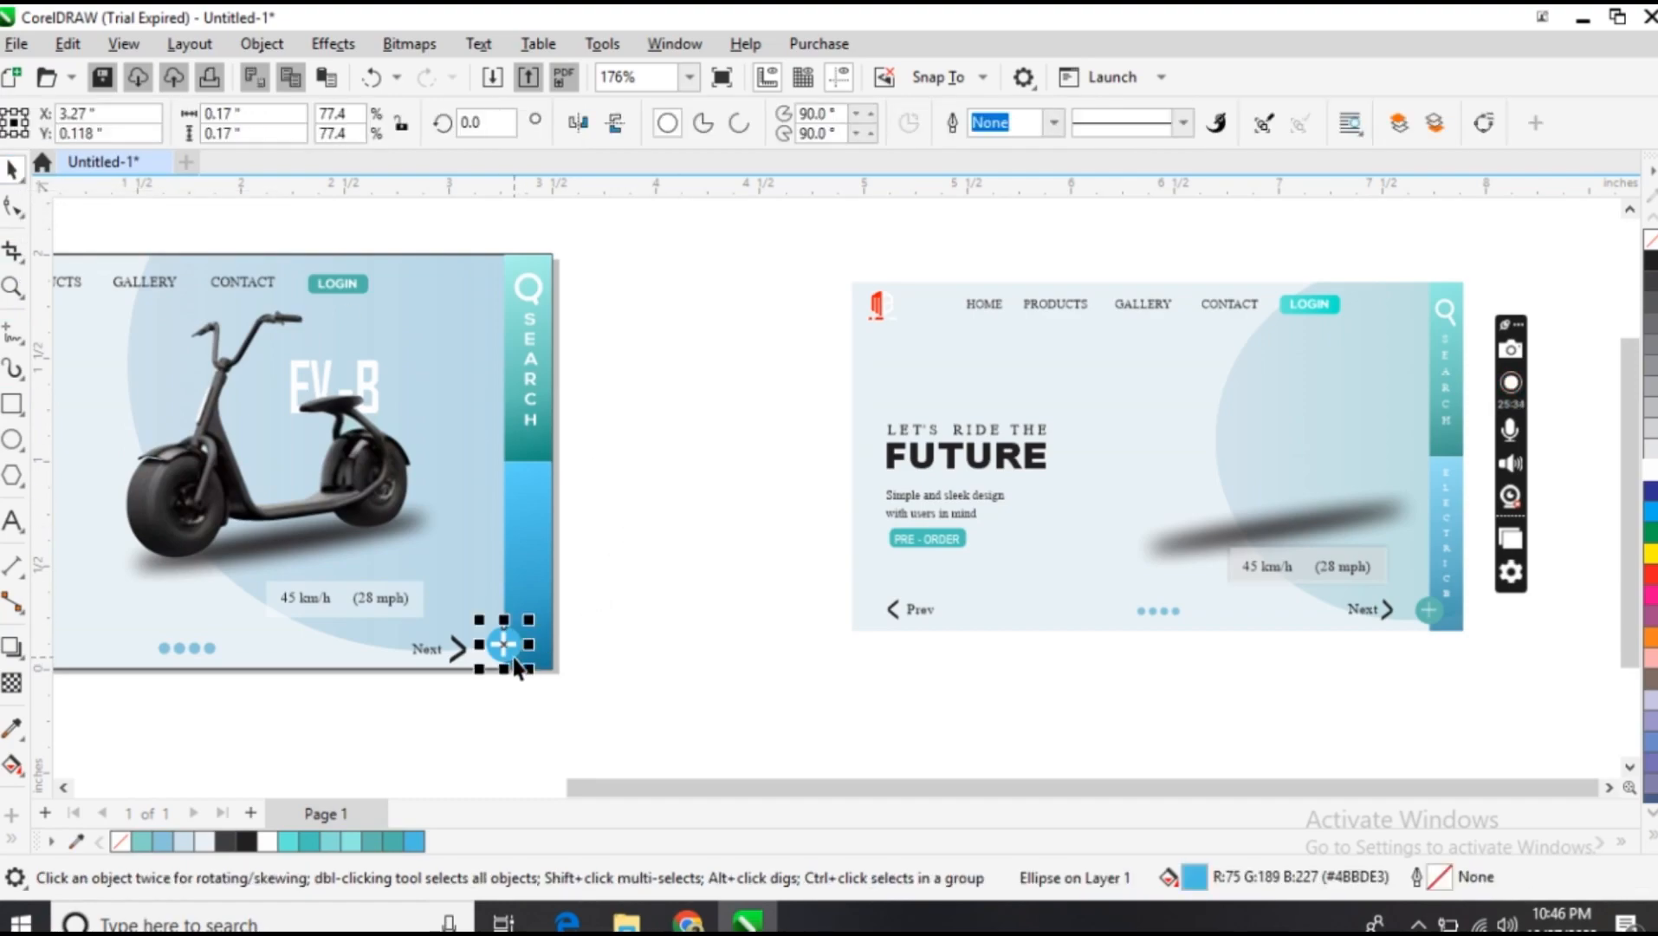
click(13, 728)
click(538, 440)
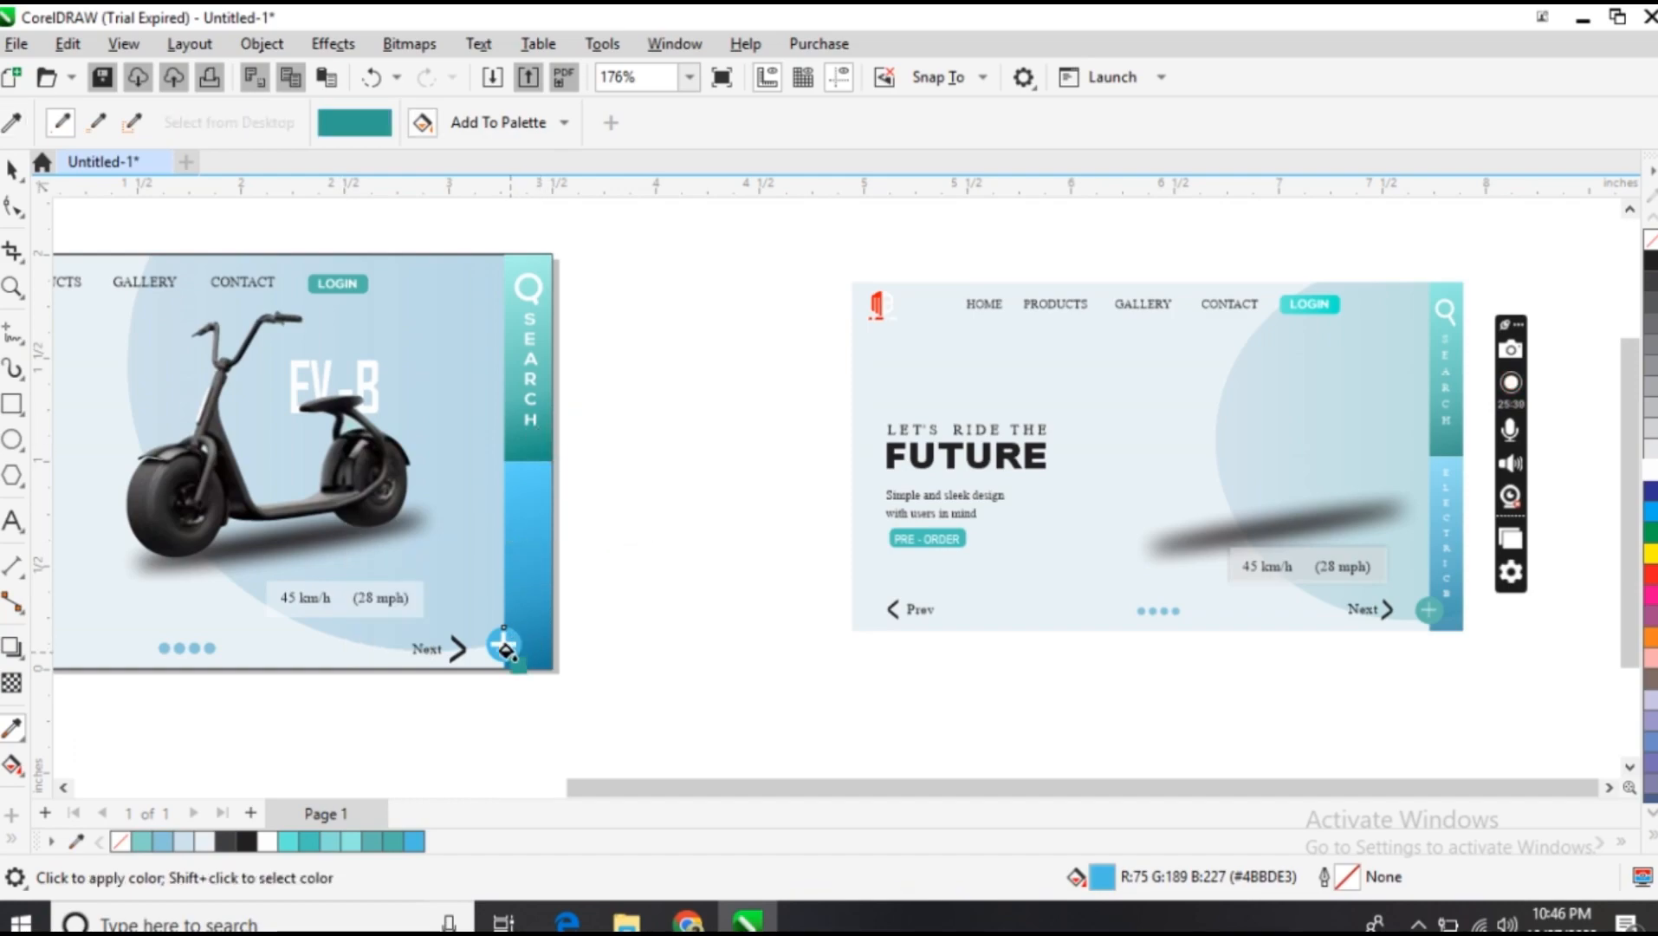
click(503, 646)
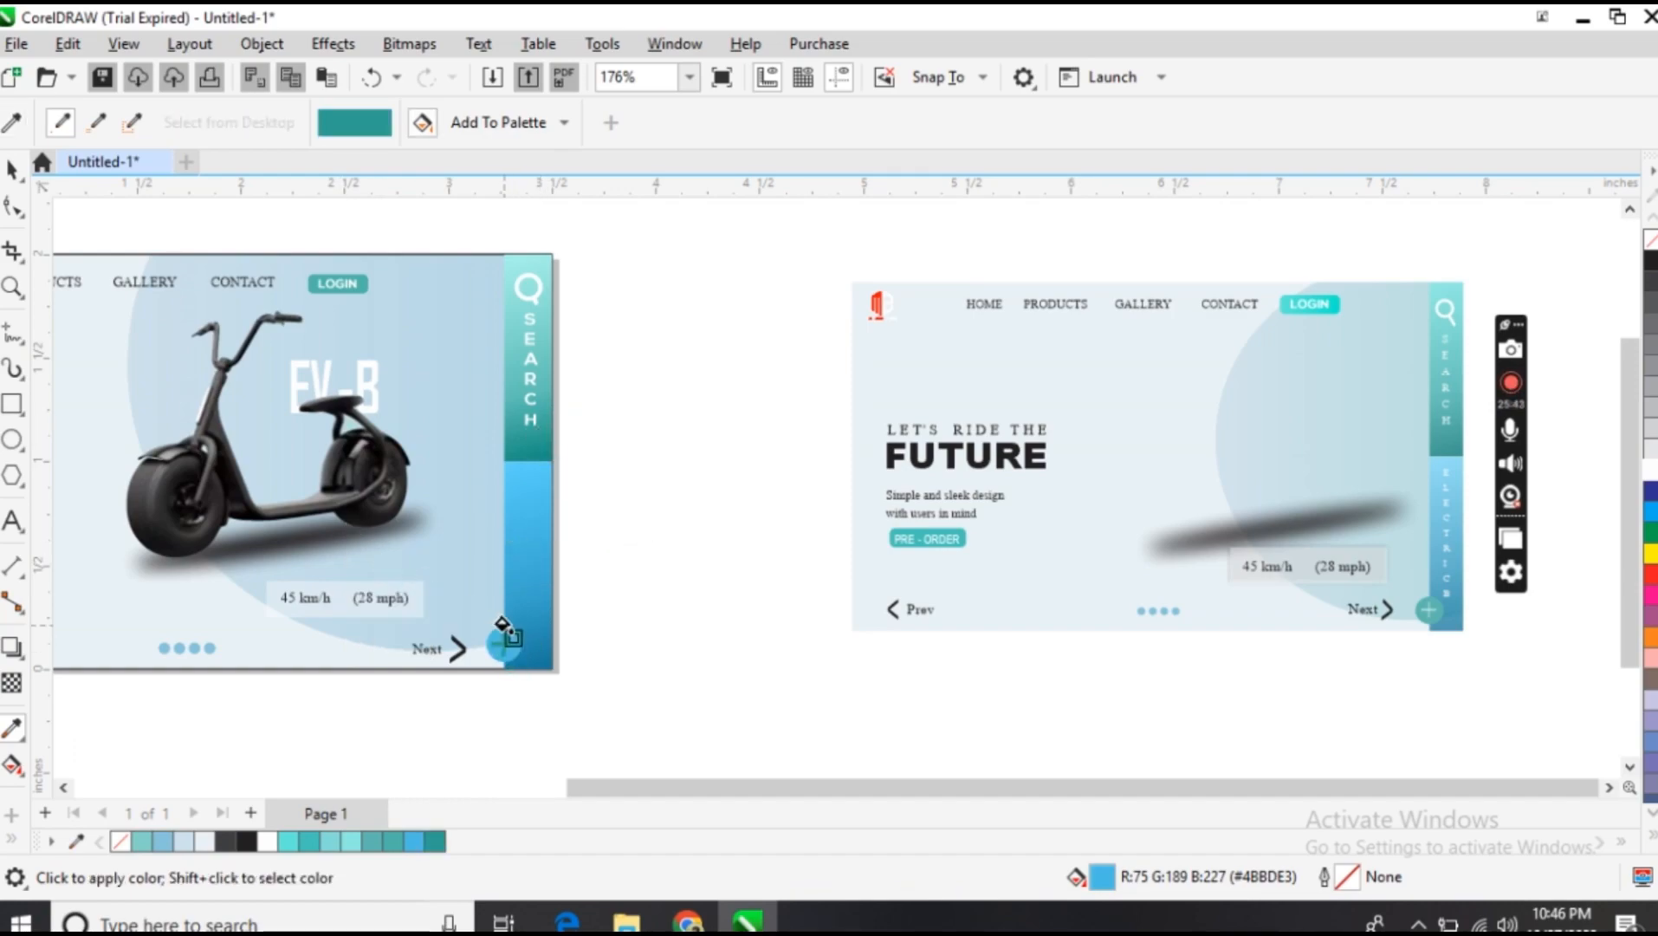
click(502, 641)
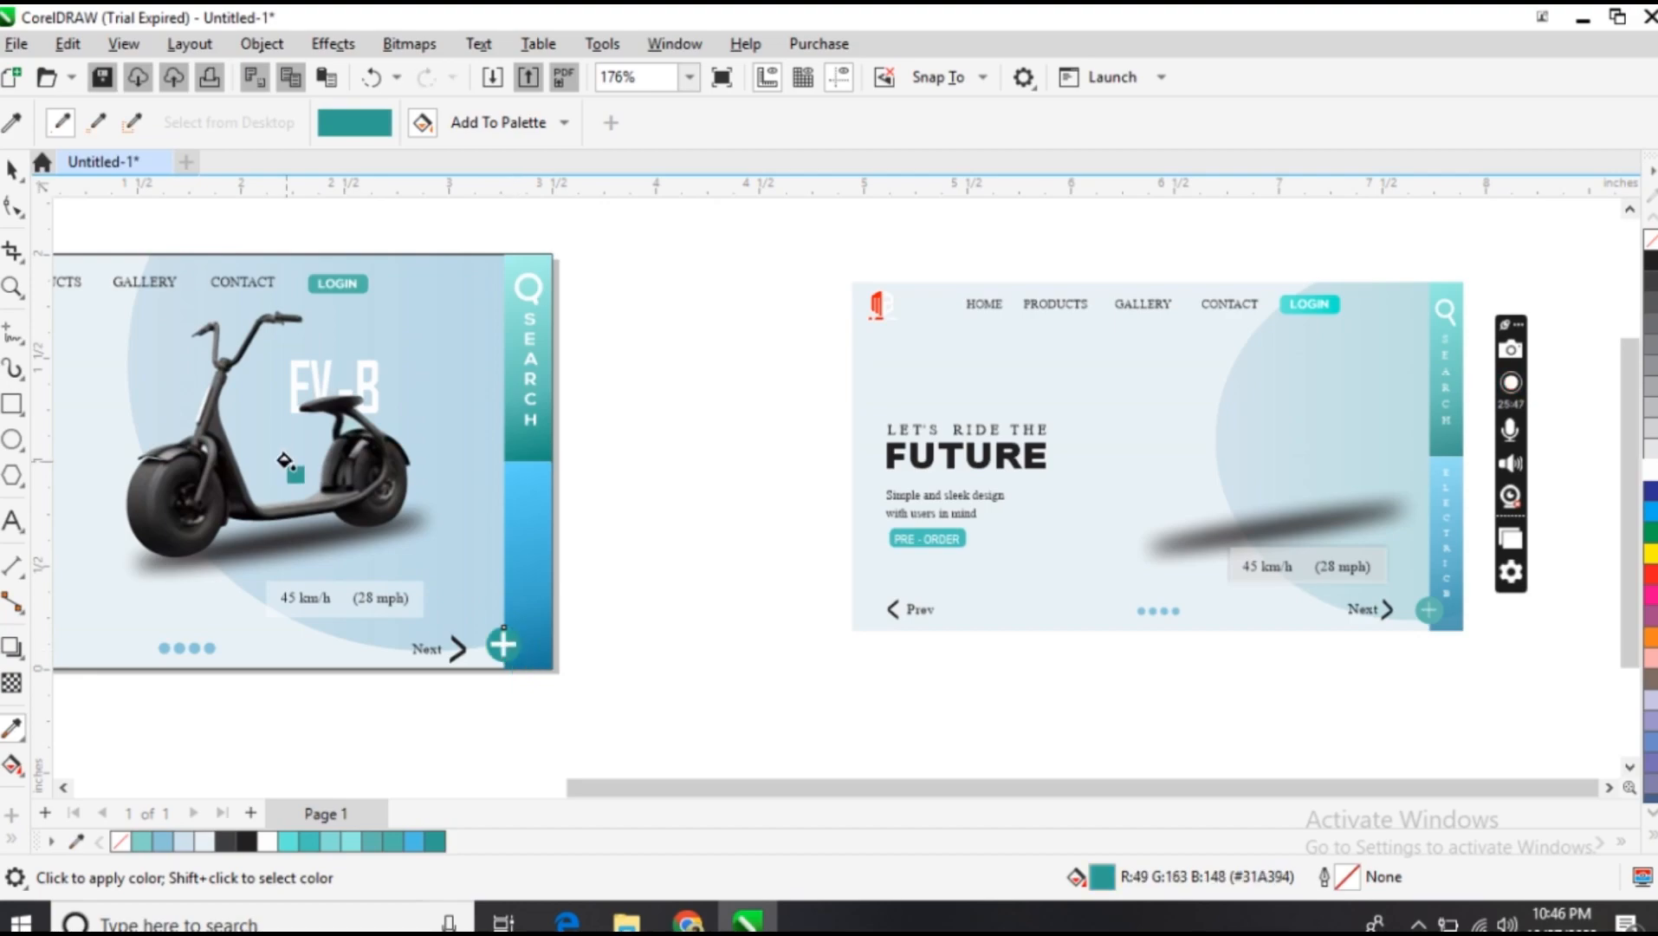
click(12, 169)
click(589, 352)
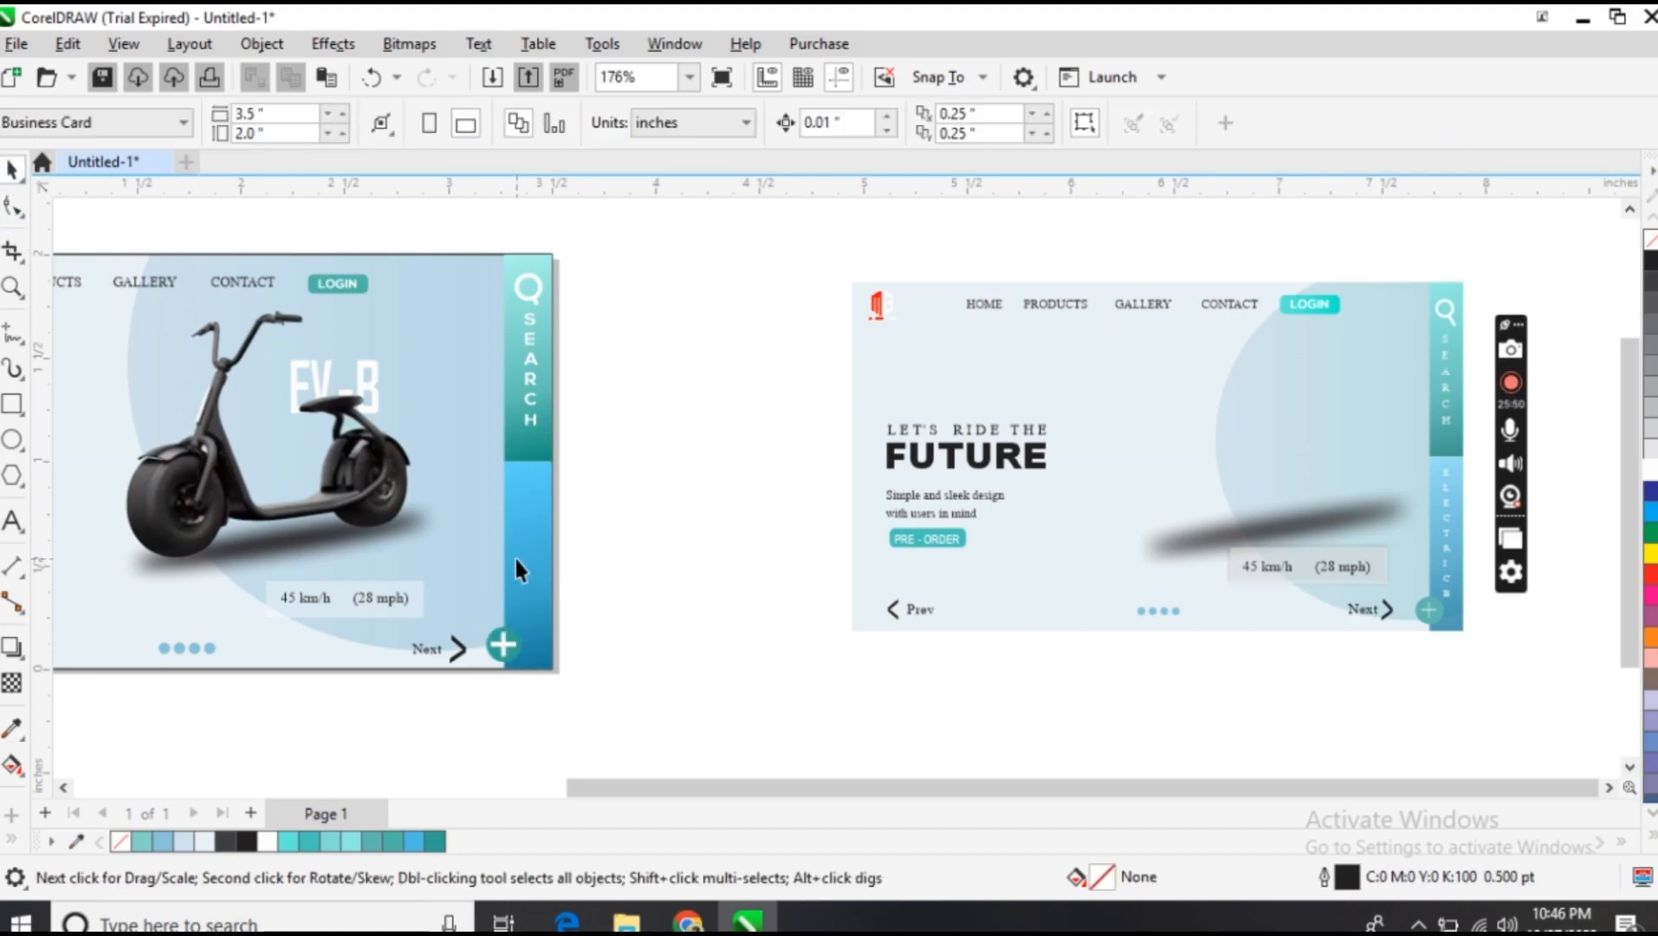
Change the plus sign's font to Microsoft Himalaya and center it again on the teal circle
click(504, 648)
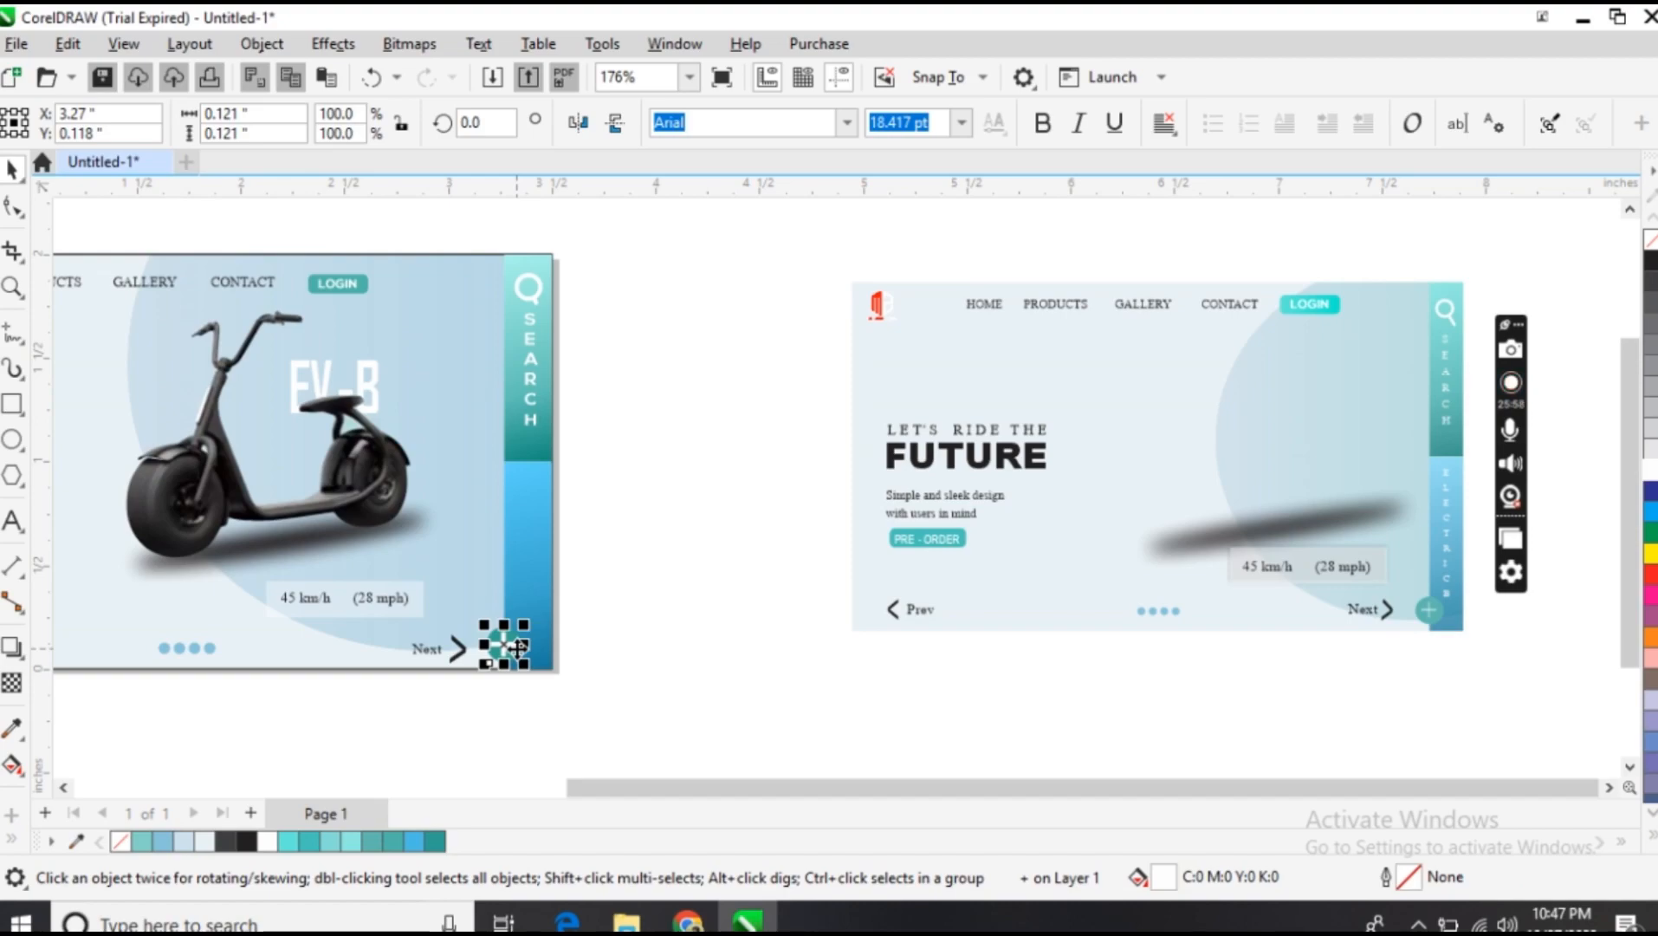
double_click(499, 648)
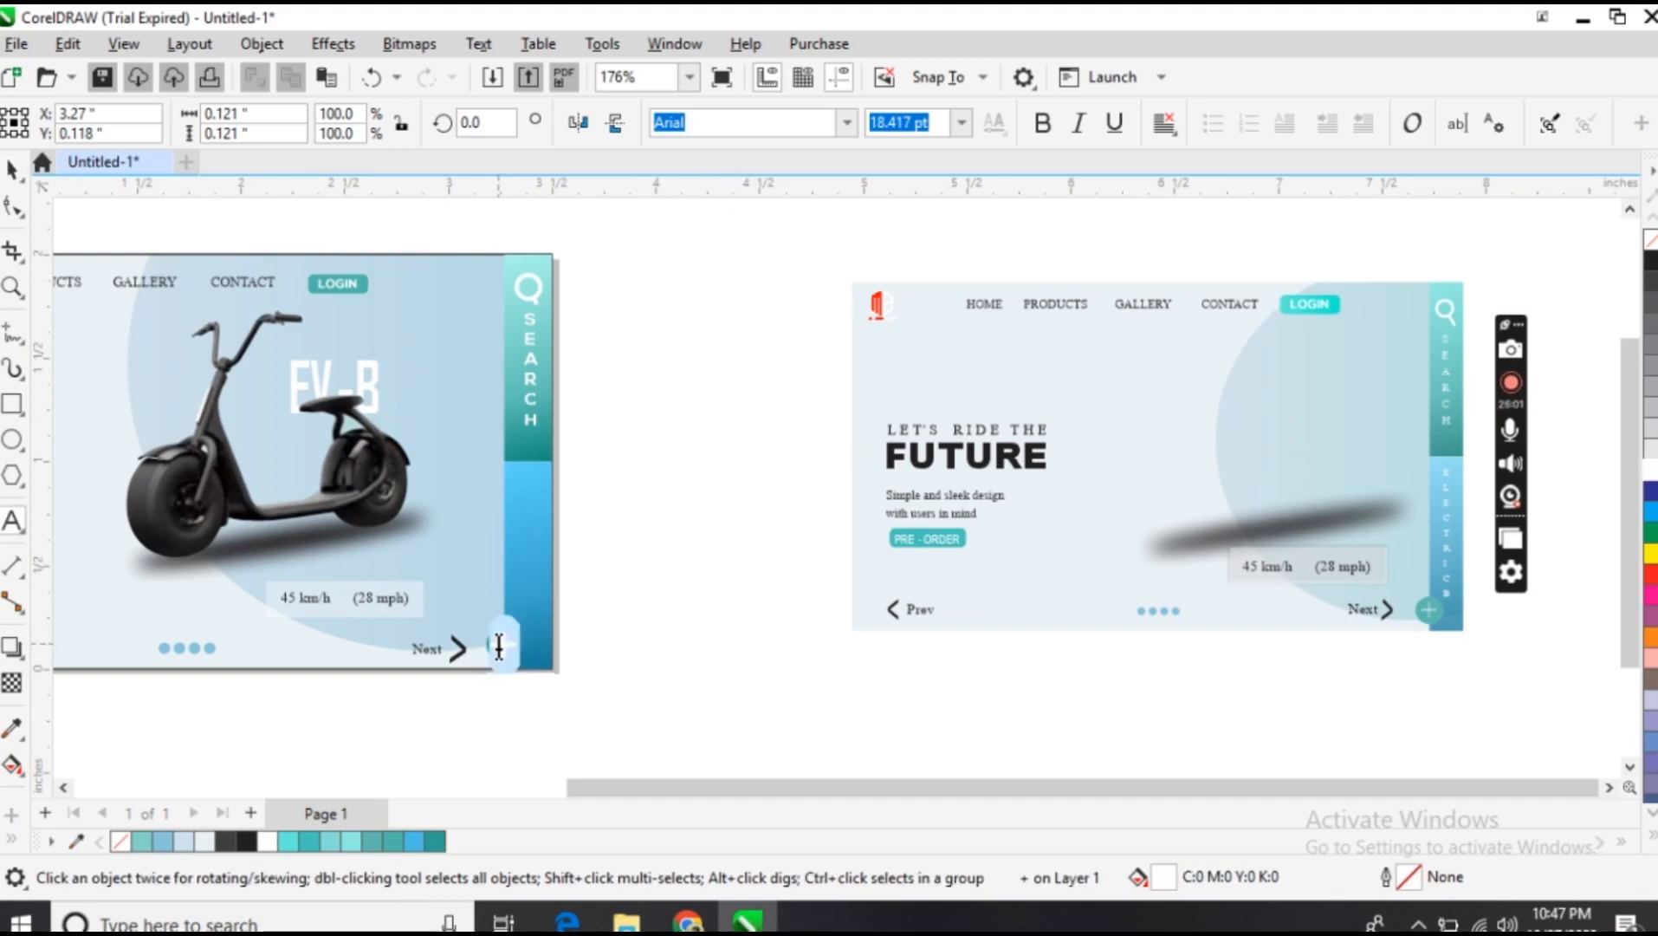
click(846, 122)
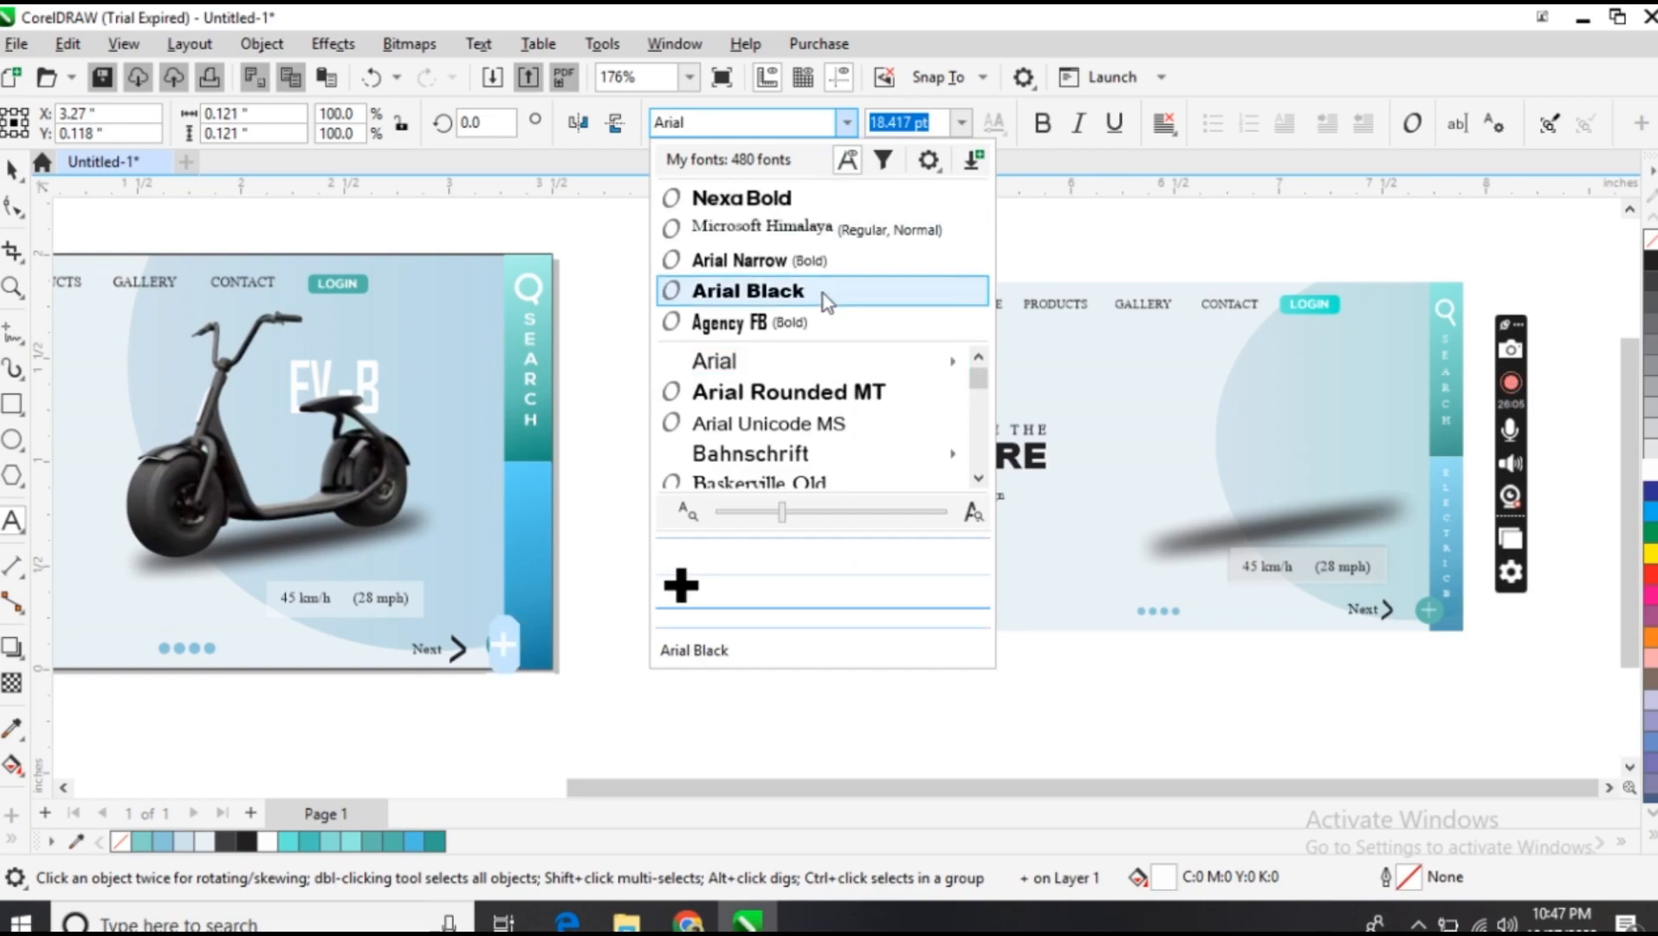
click(823, 226)
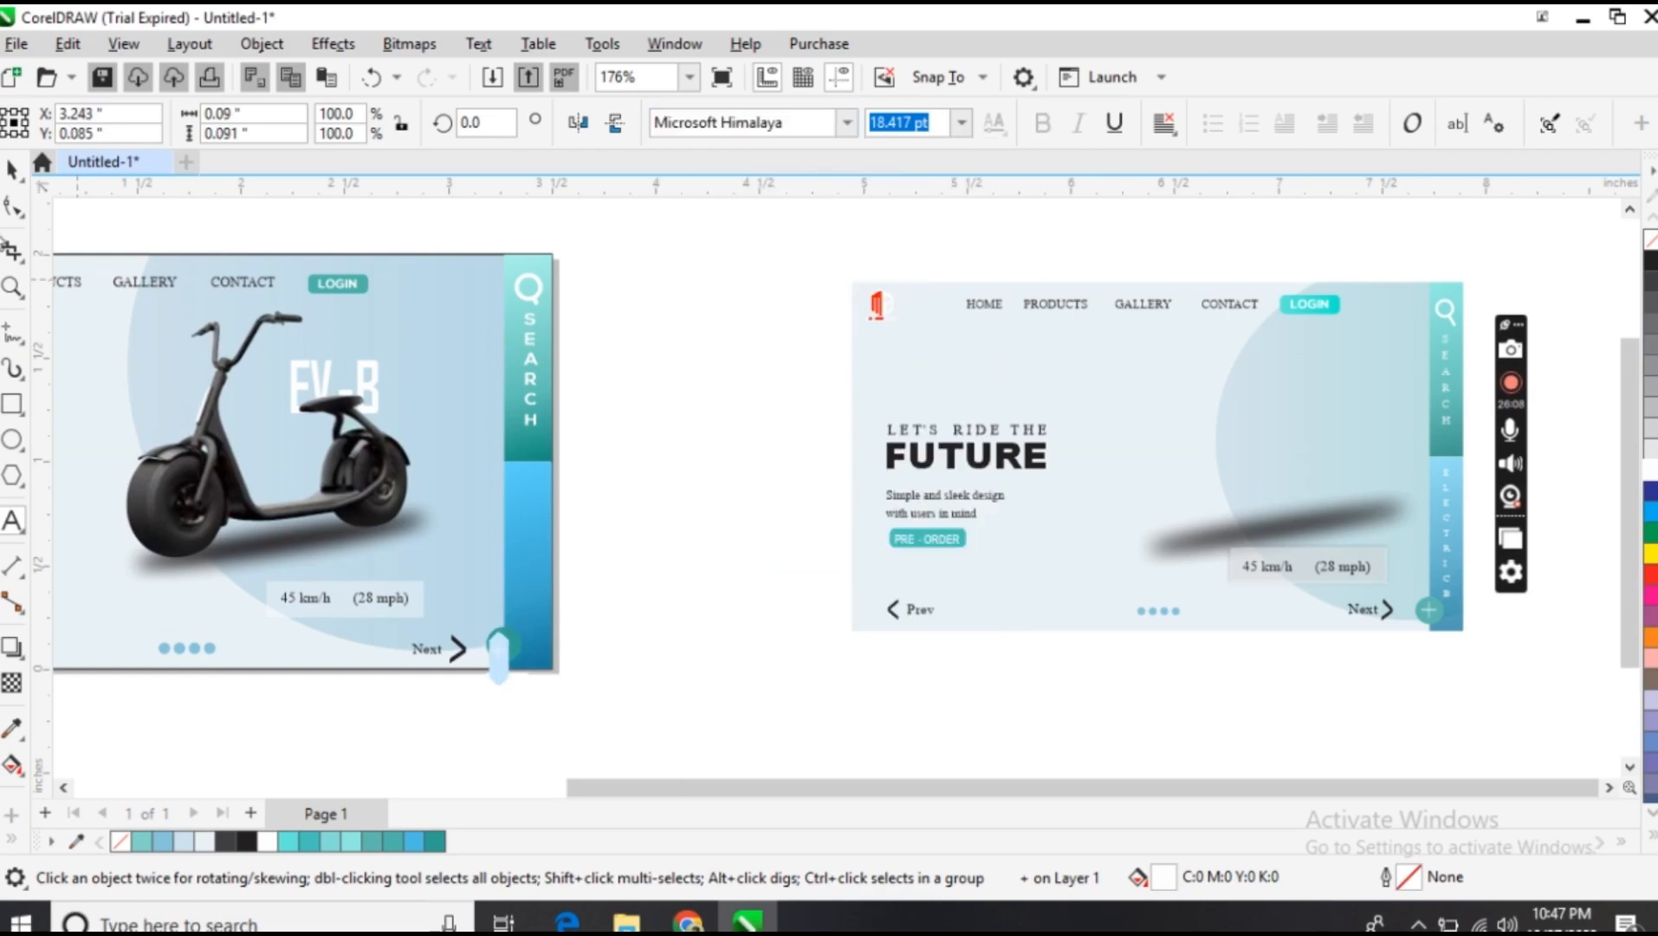
key(ctrl+space)
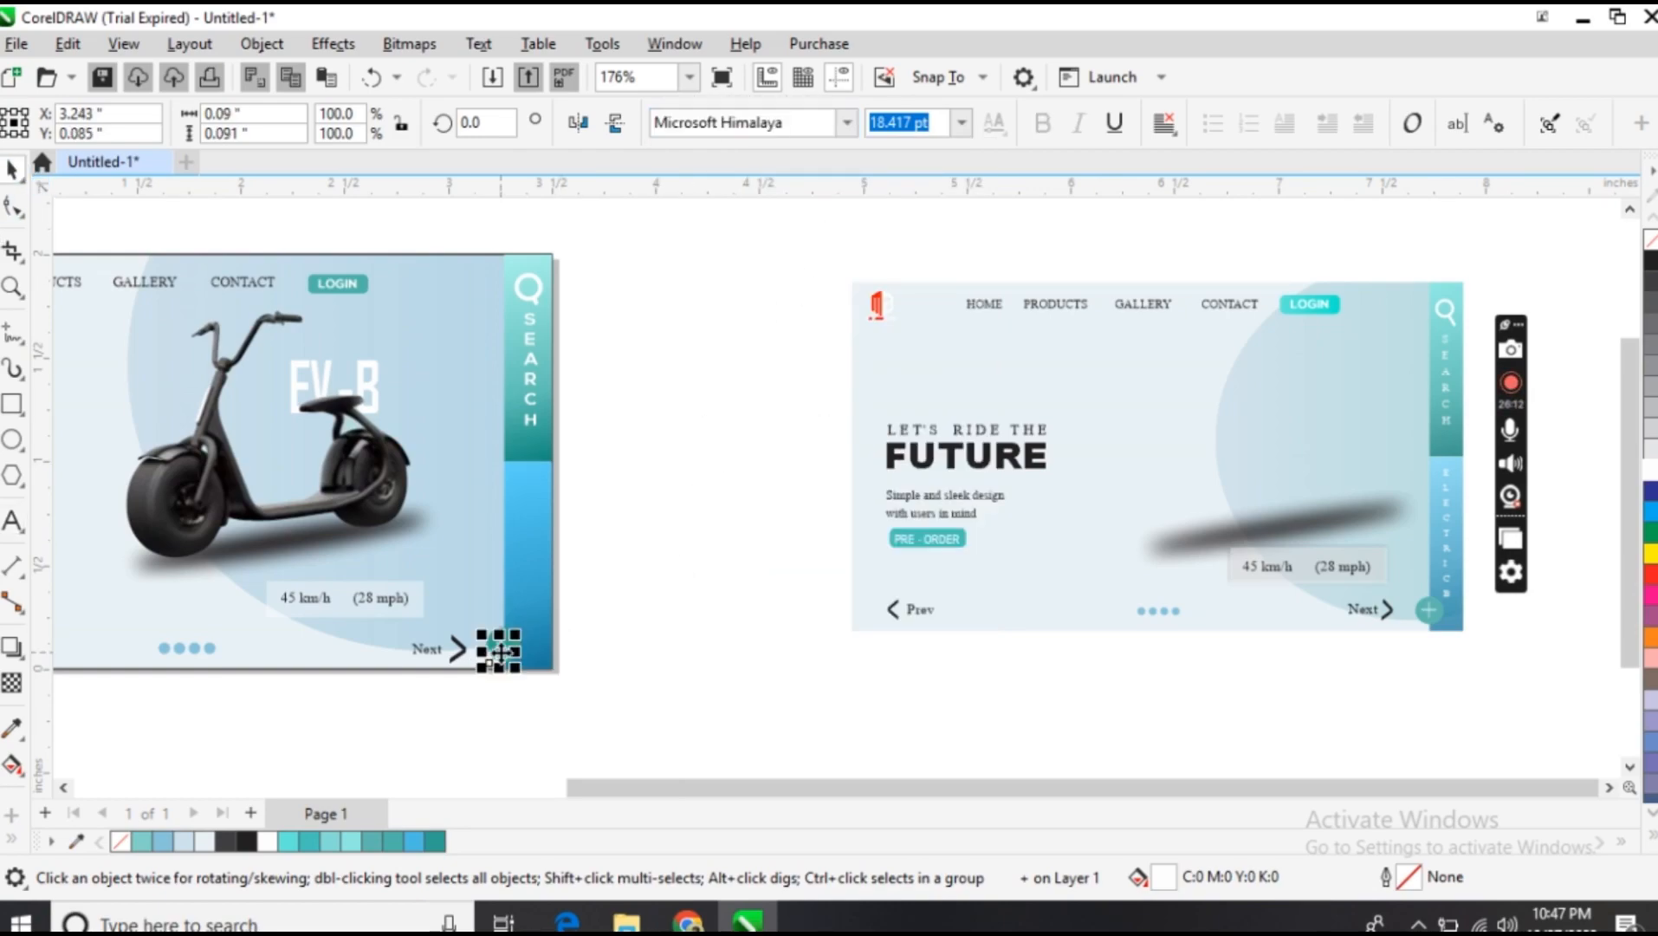
mouse_move(482, 658)
mouse_down()
mouse_move(532, 668)
mouse_move(504, 646)
mouse_up()
click(612, 635)
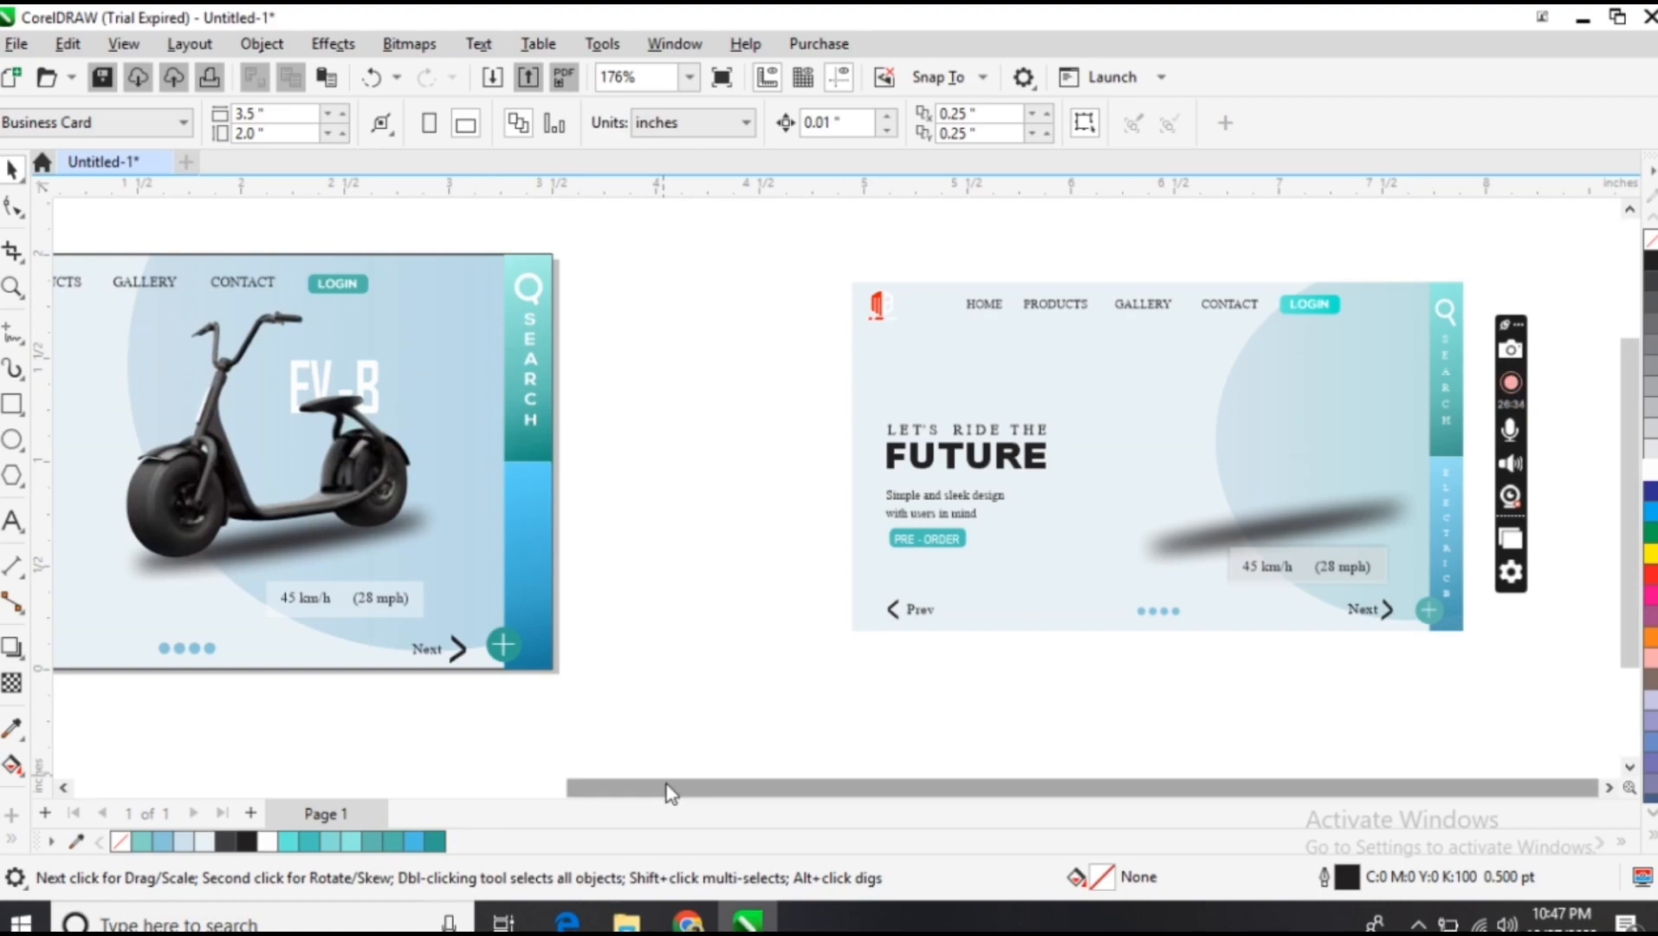
Nudge the card's "Next" label and its arrow up together to Y 0.114 inches
click(462, 651)
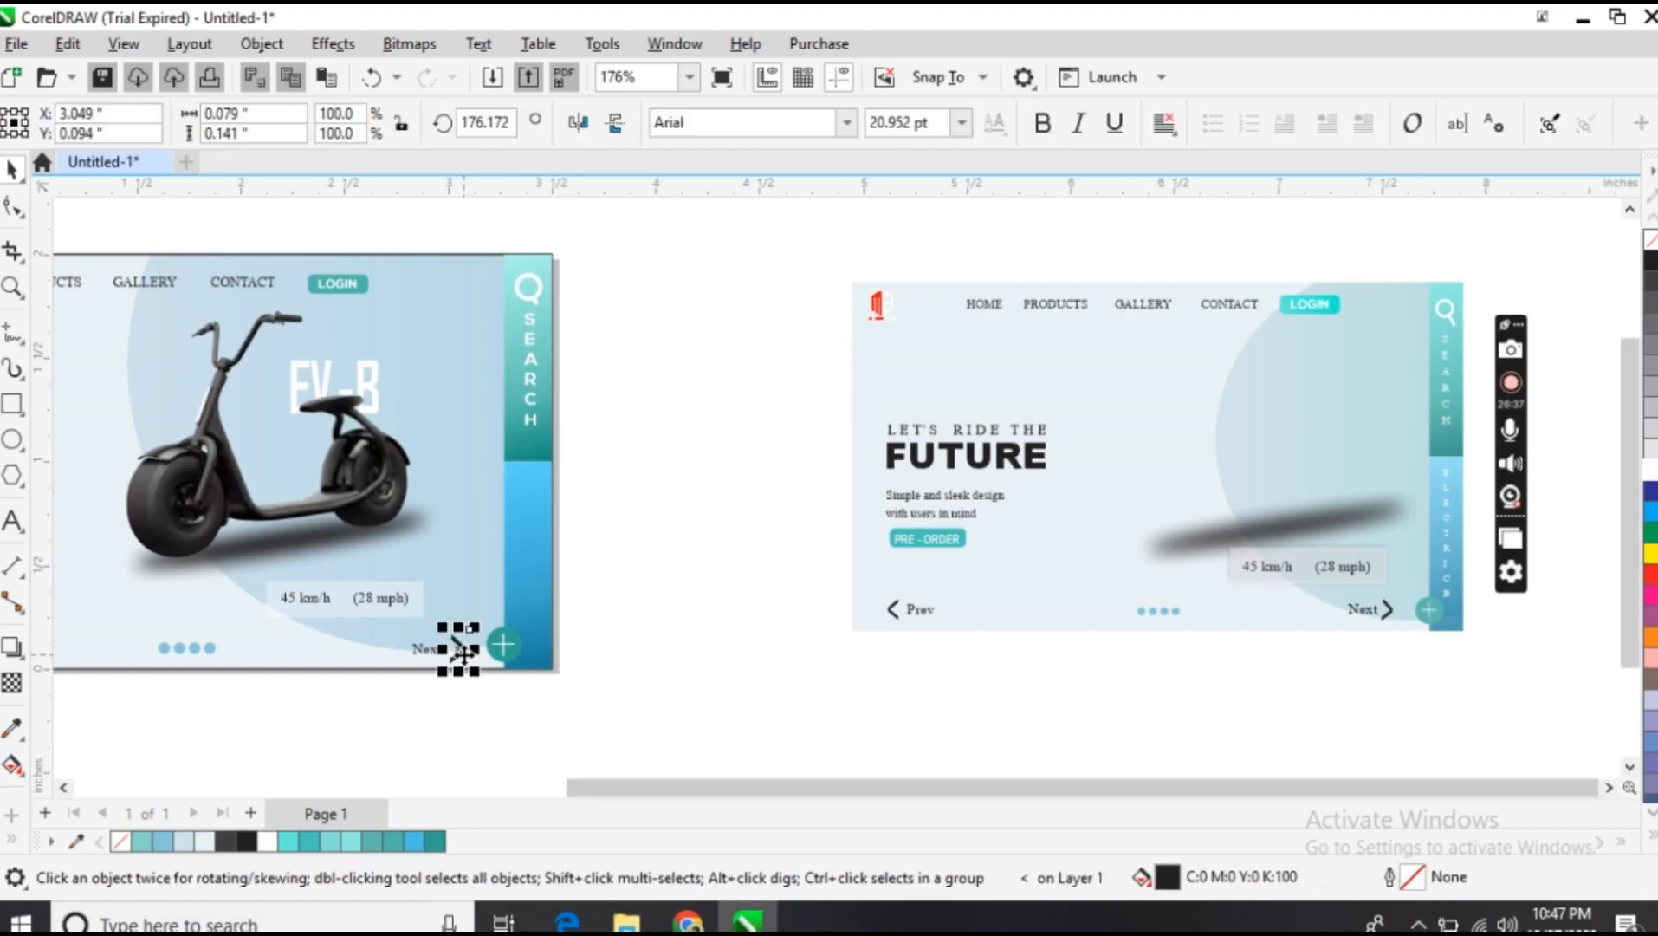
shift+click(426, 649)
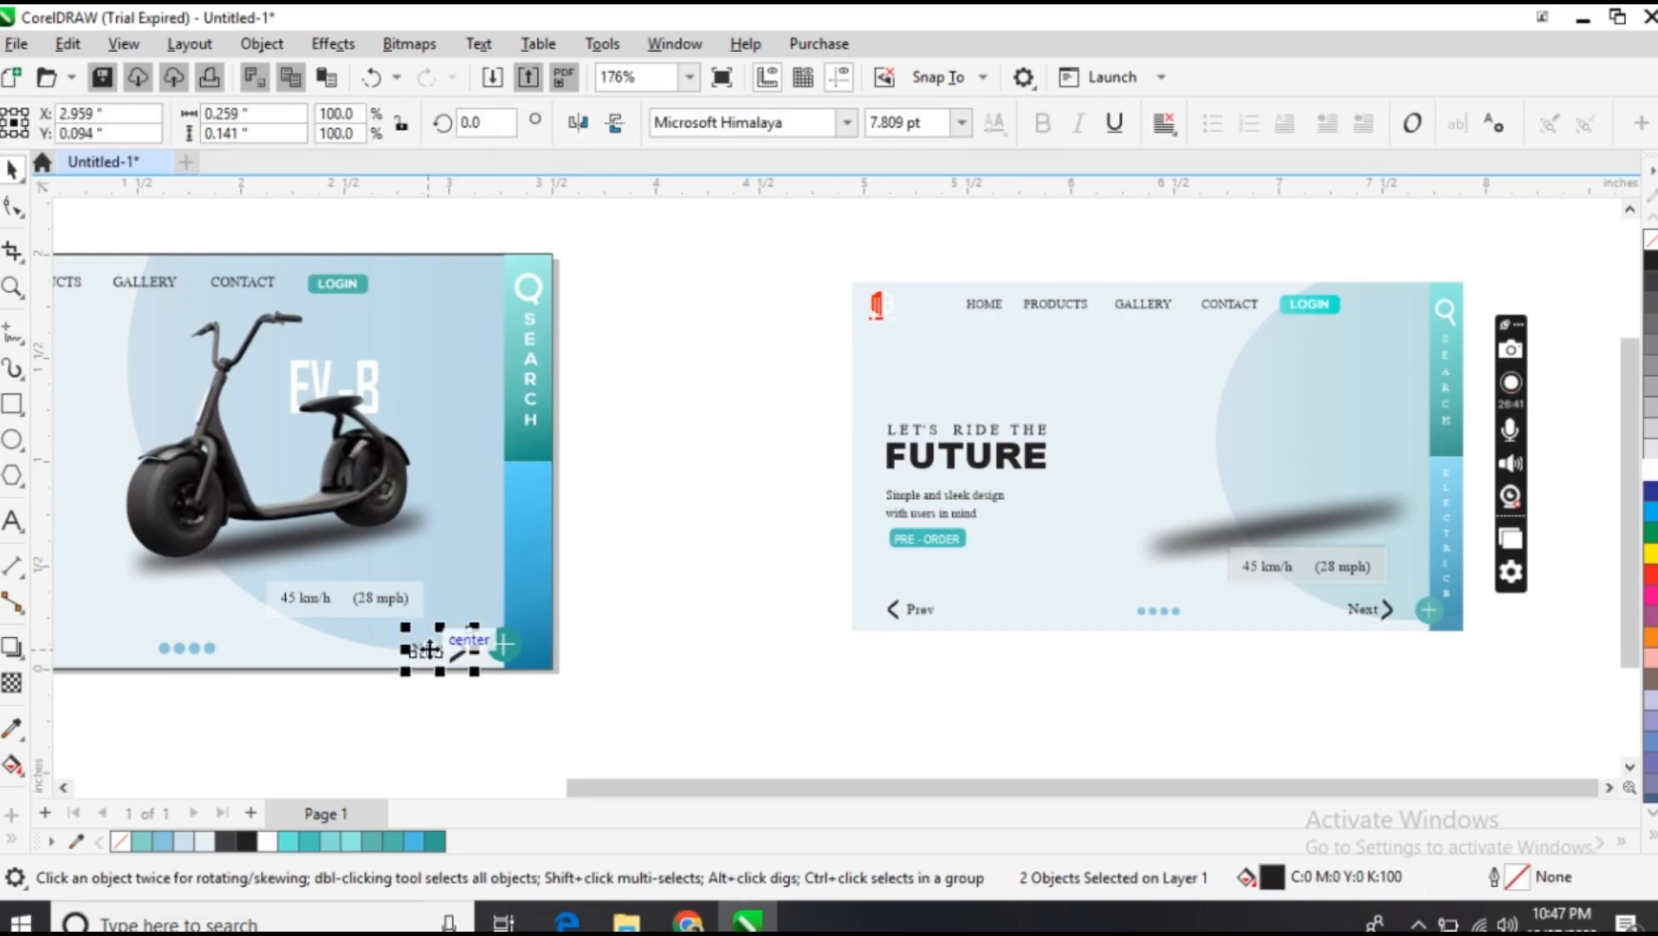
key(Up)
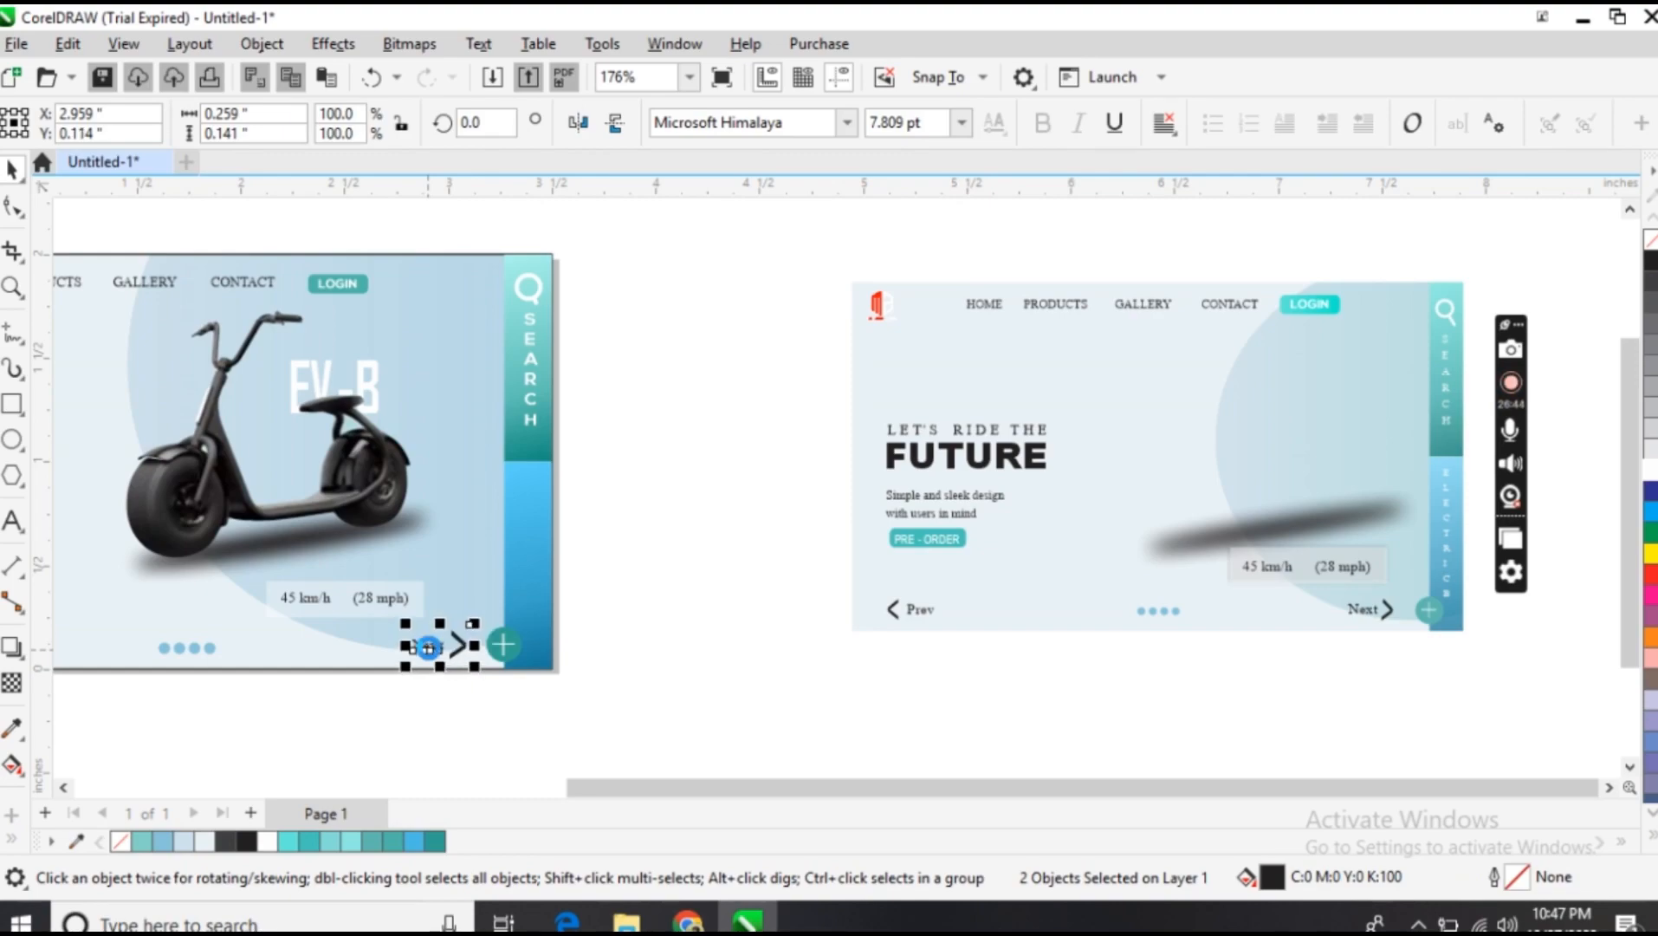
Nudge the group of four blue dots on the card up to Y 0.13 inches
click(189, 646)
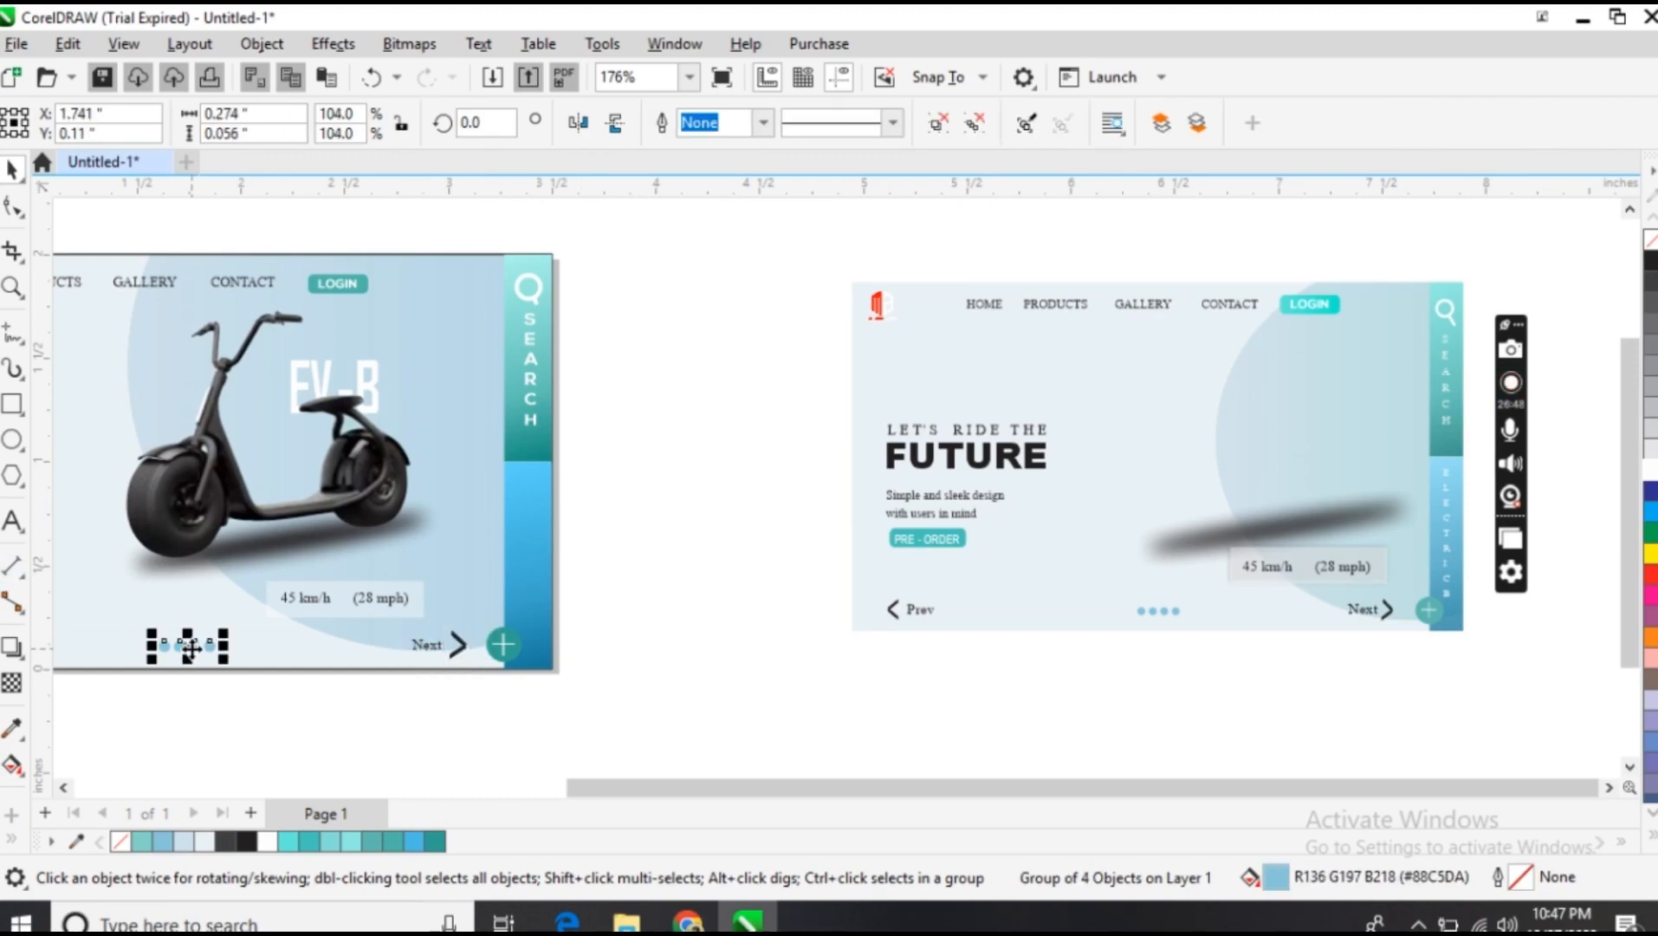
key(Up)
key(Up)
click(594, 682)
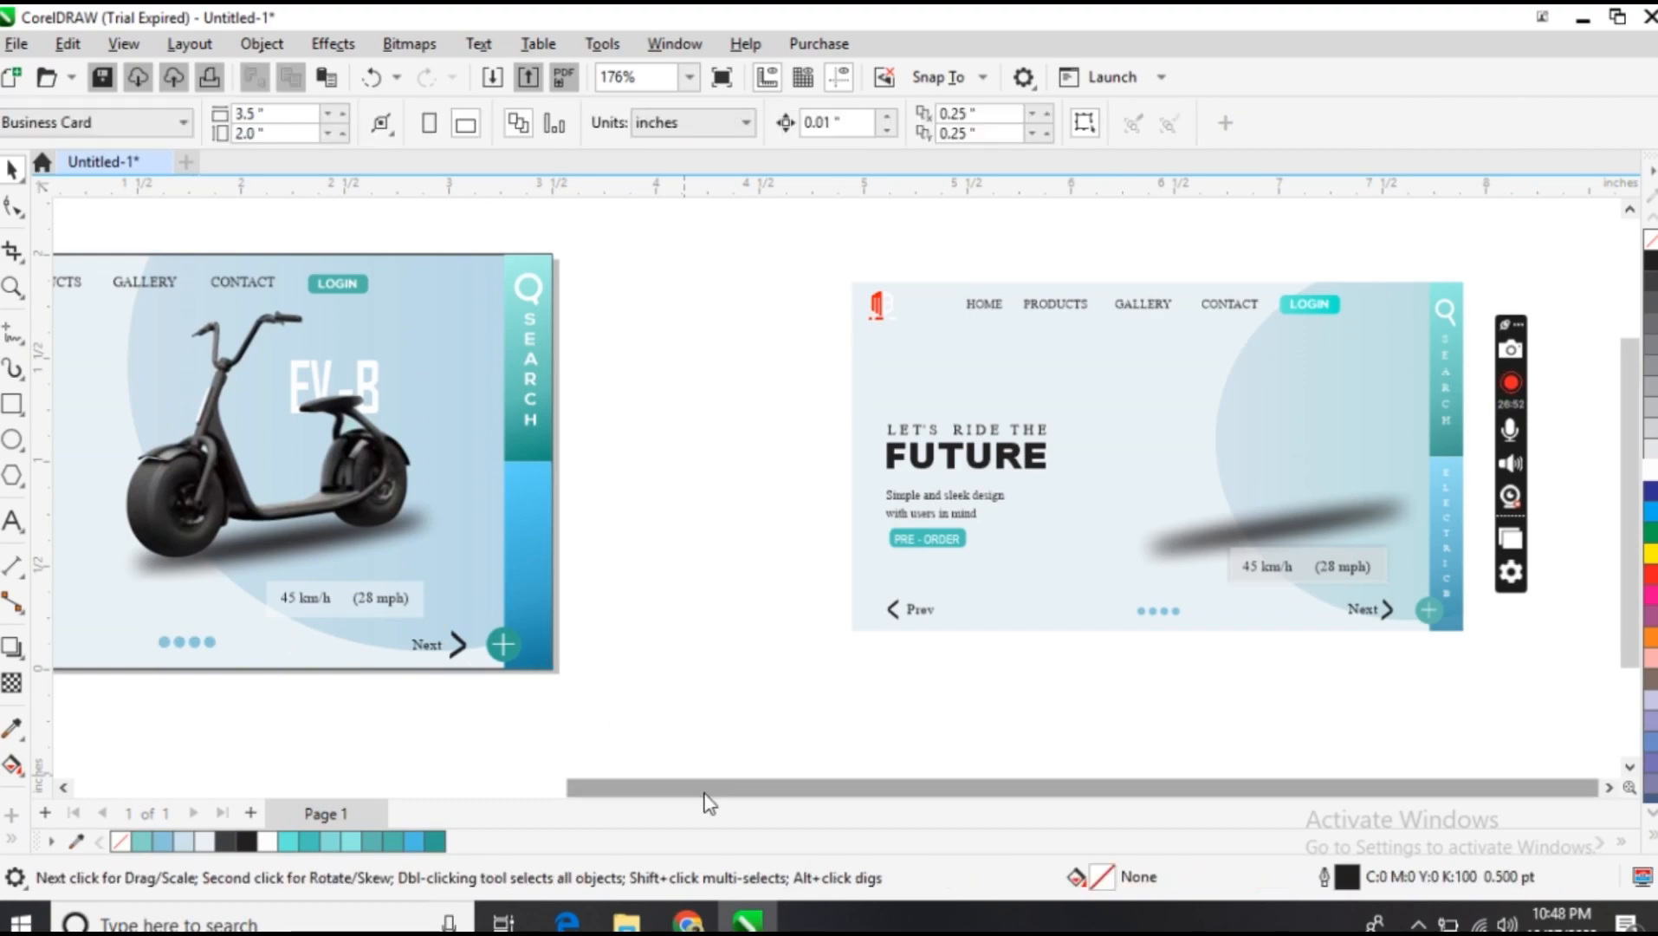
Move the card's "Prev" label and its arrow up together to Y 0.154 inches
drag(704, 794, 374, 813)
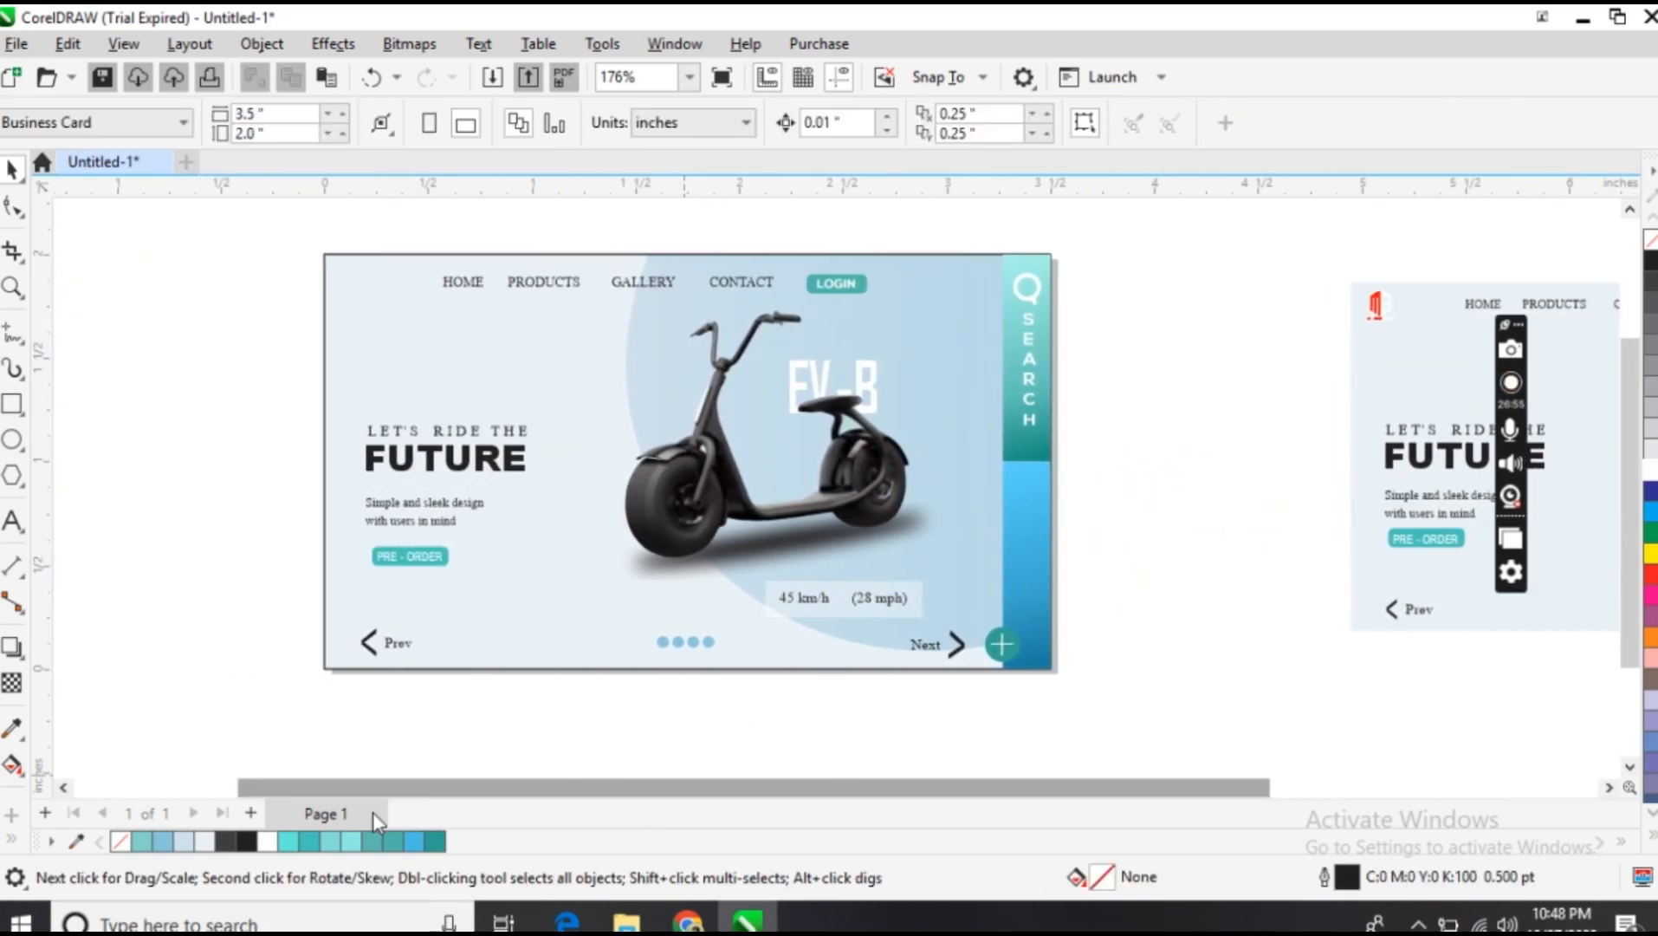
click(381, 643)
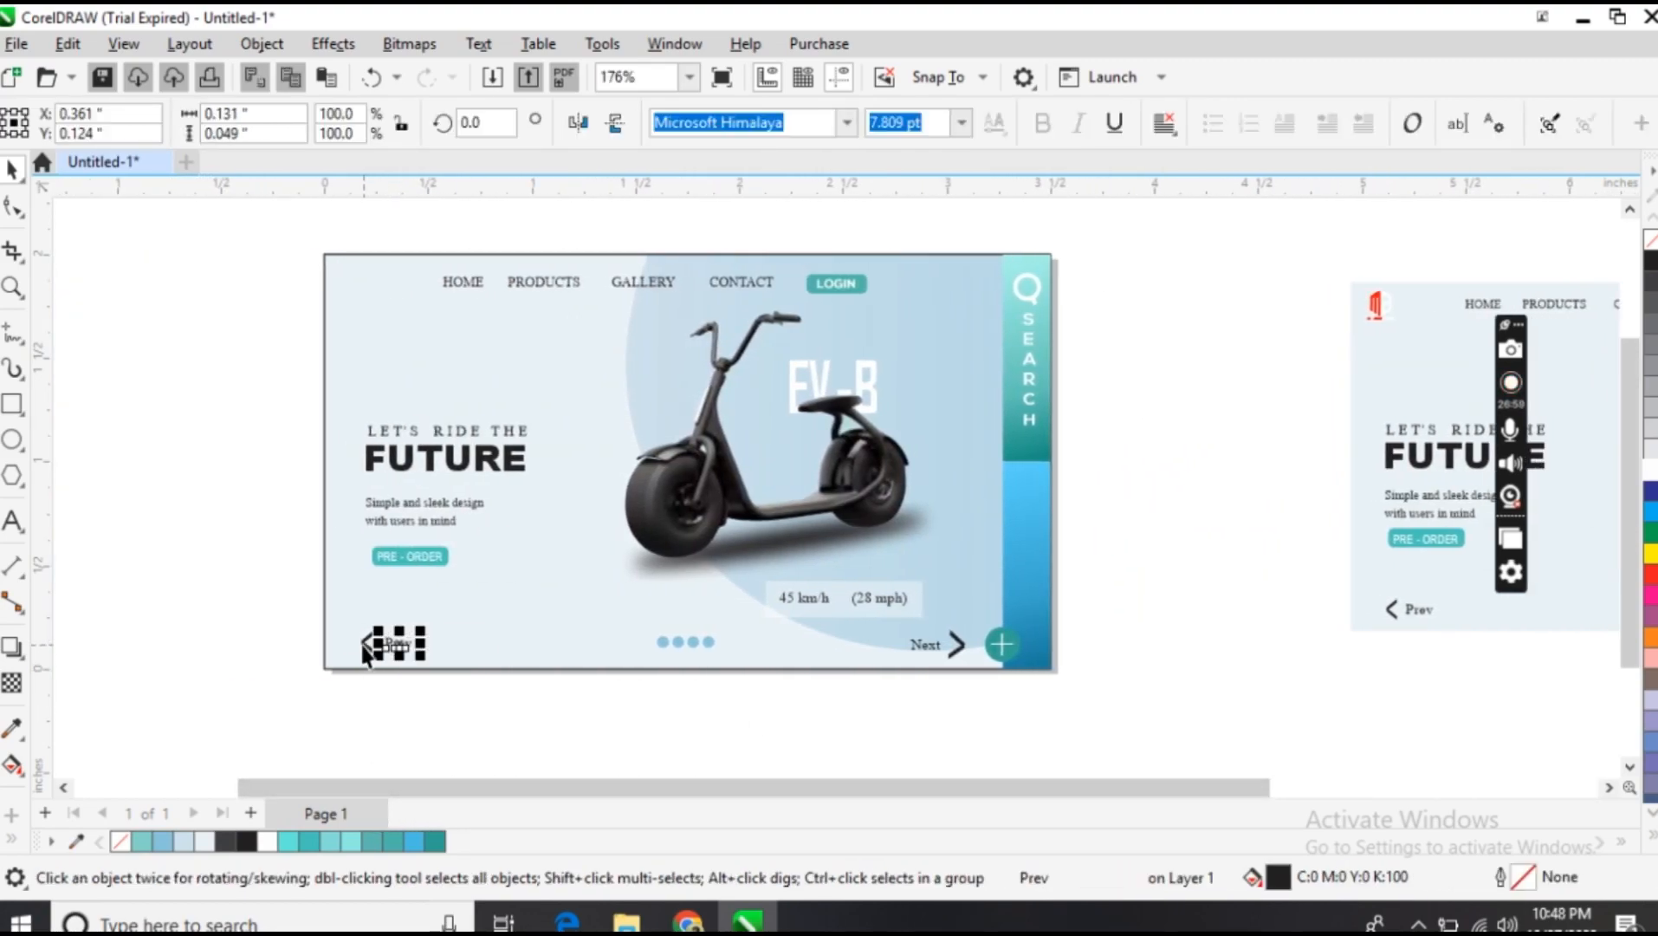
click(364, 645)
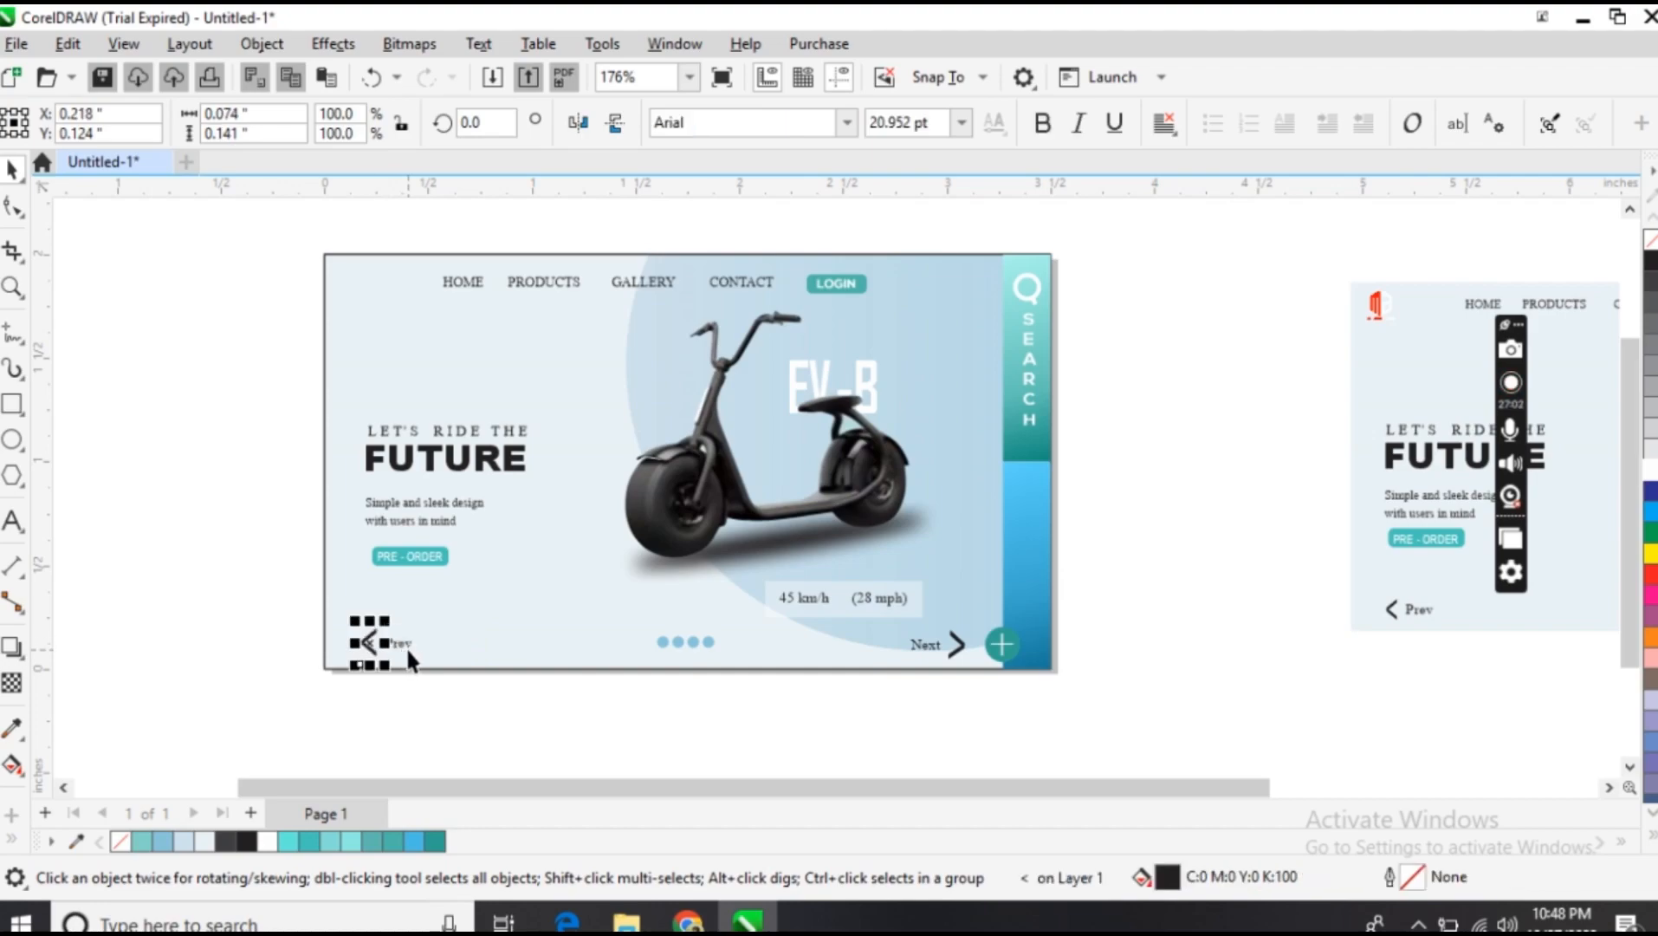
shift+click(405, 641)
drag(406, 643, 407, 640)
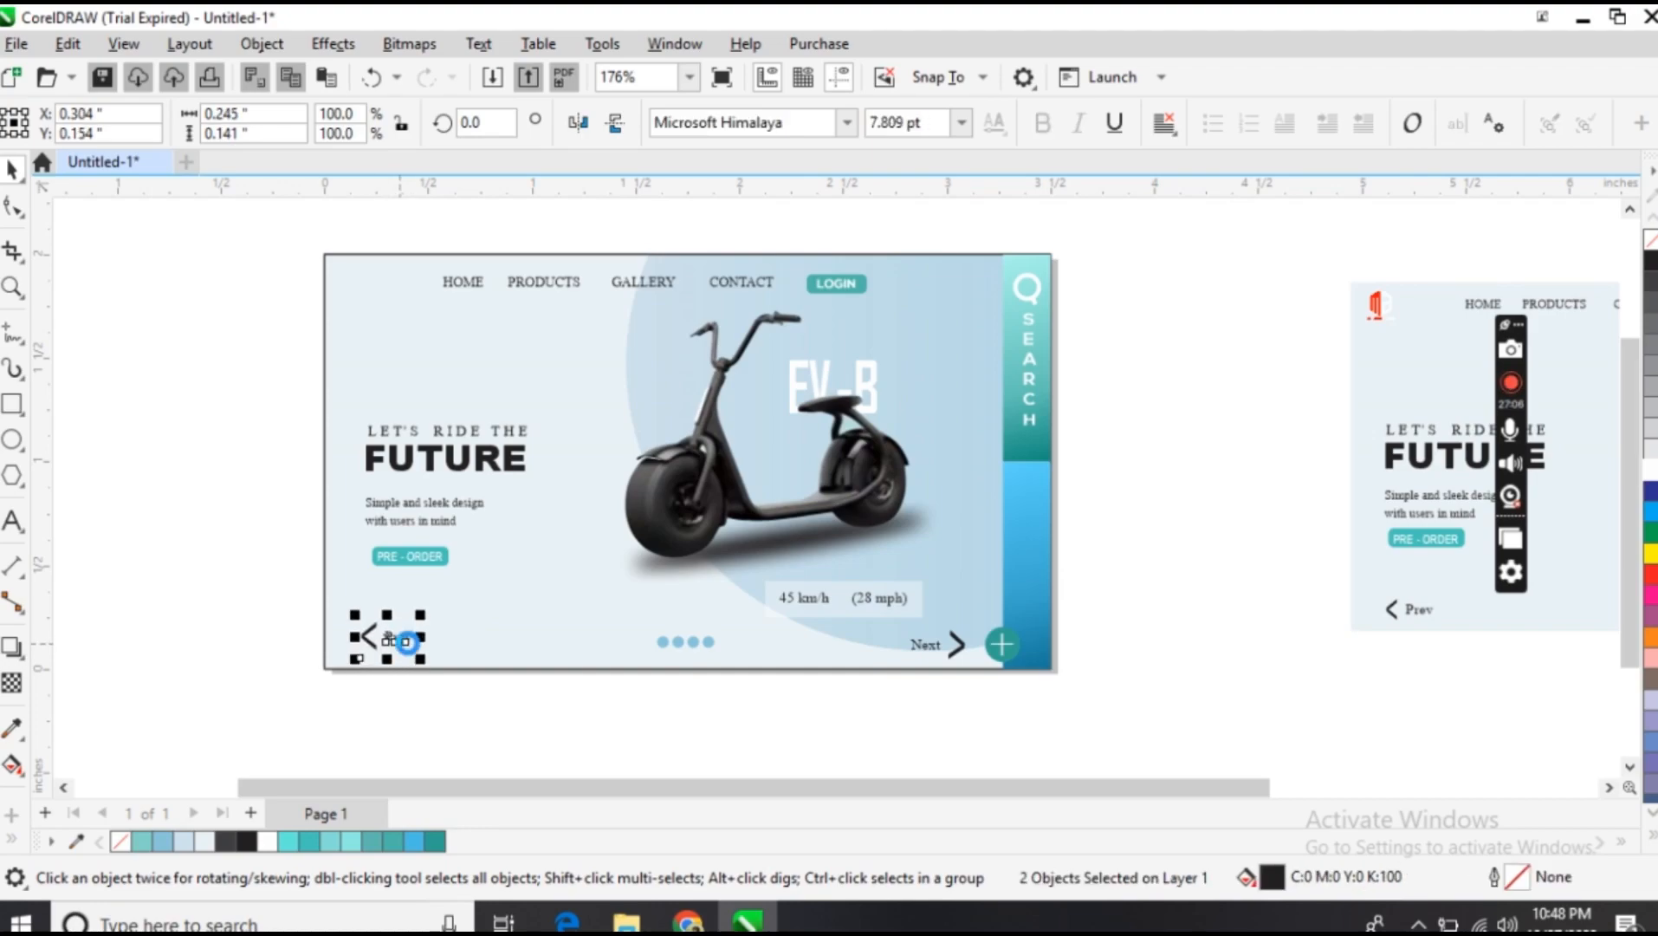
click(504, 705)
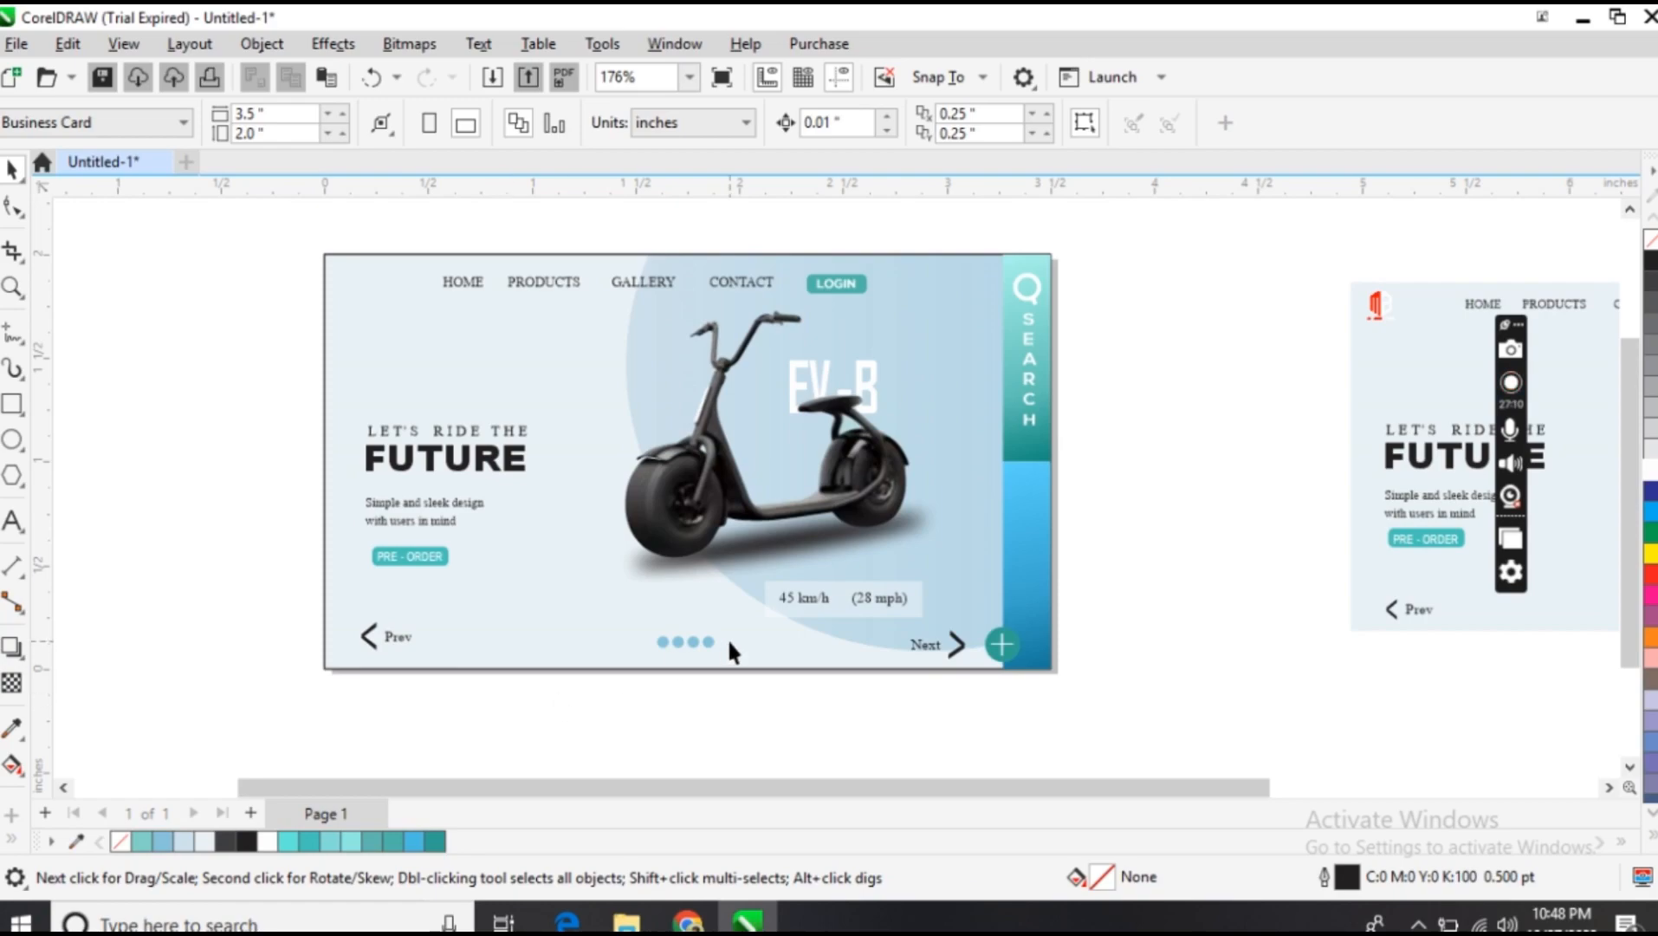
Shift the group of four blue dots left to about X 1.59 inches, keeping Y at 0.13 inches
click(690, 639)
mouse_move(690, 639)
mouse_down()
mouse_move(658, 638)
mouse_move(691, 639)
mouse_up()
click(707, 698)
click(629, 641)
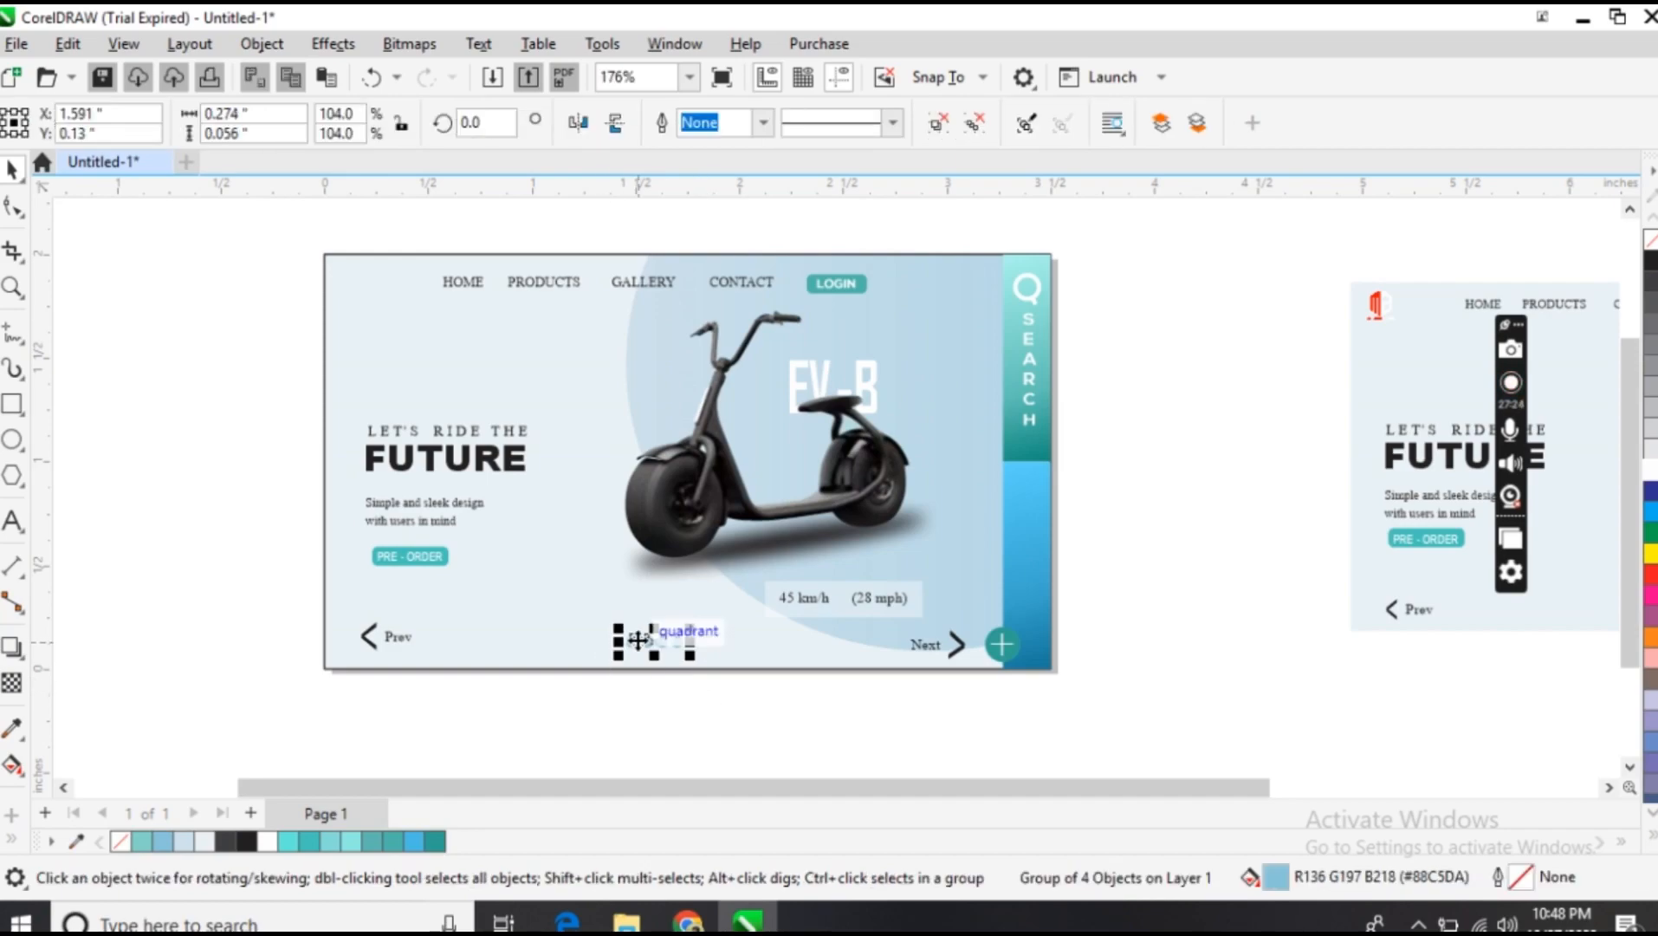
drag(648, 642, 651, 642)
click(654, 710)
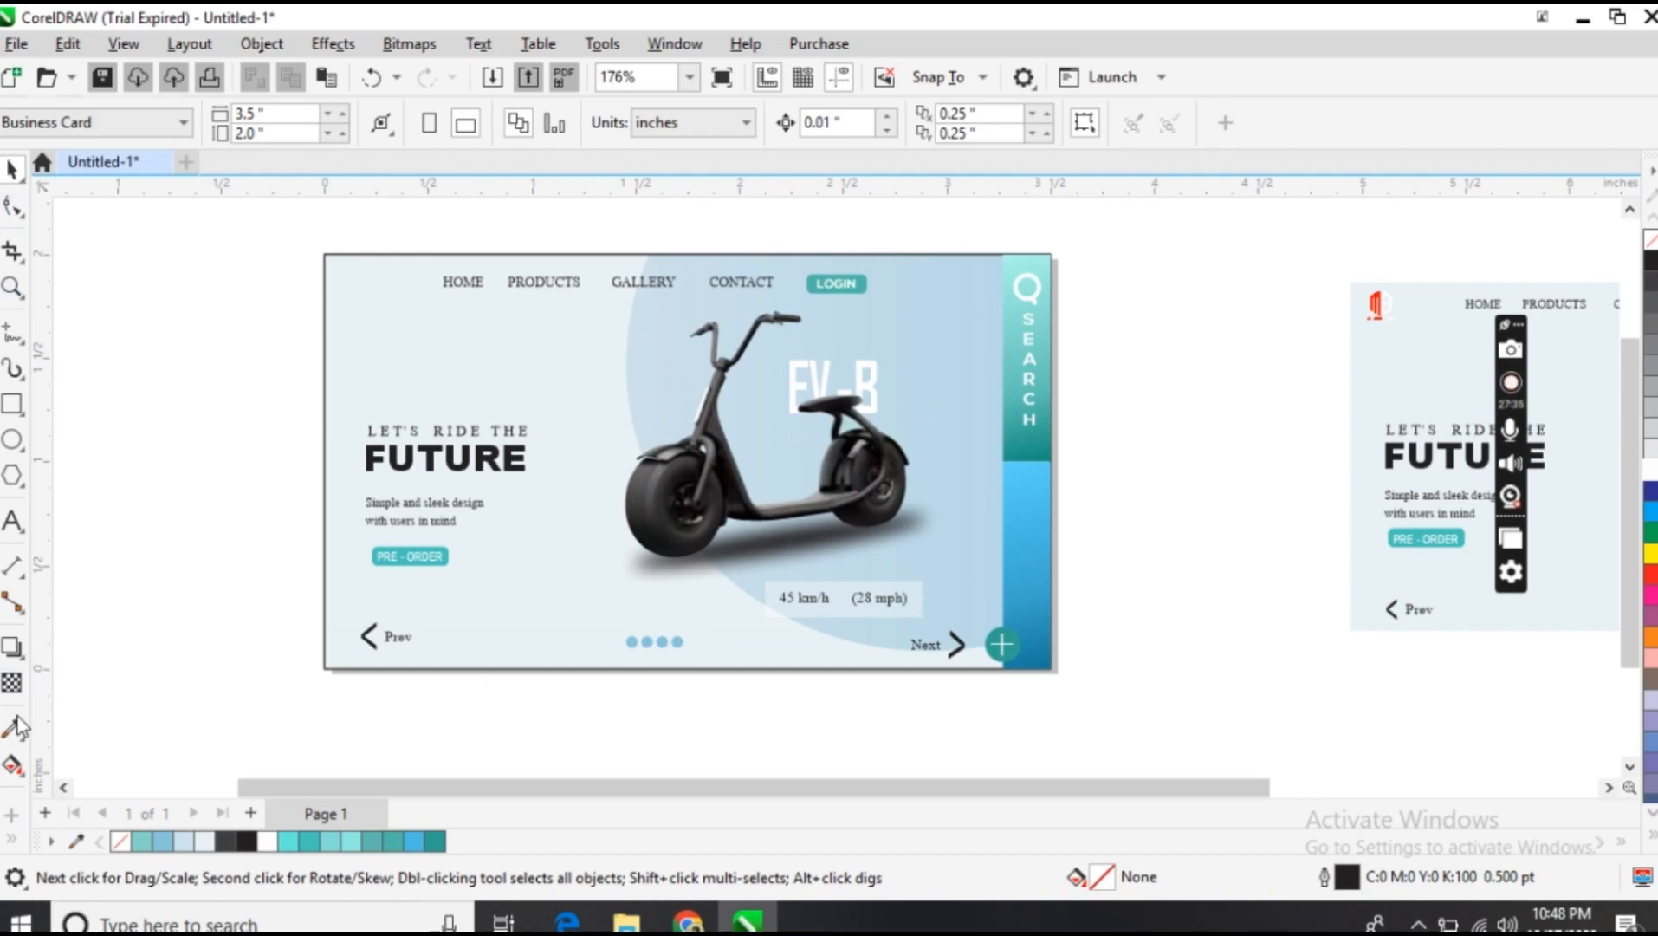
Duplicate the "FUTURE" headline and place the copy above the headline block at about X 0.556, Y 1.513 inches
click(422, 453)
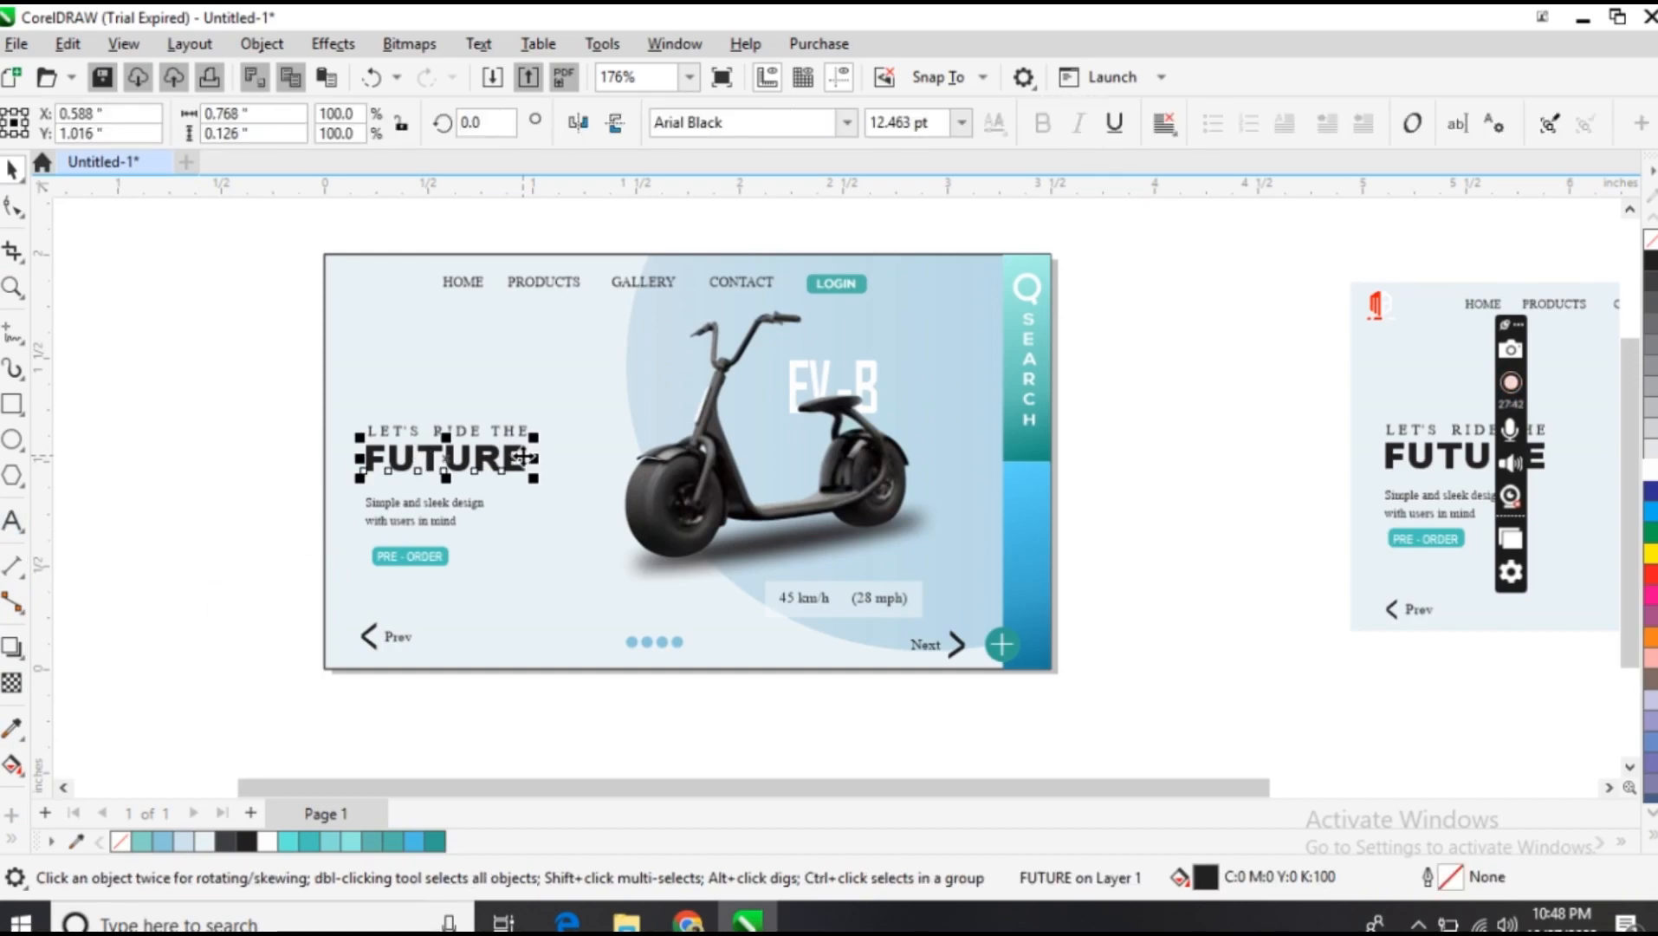
key(ctrl+d)
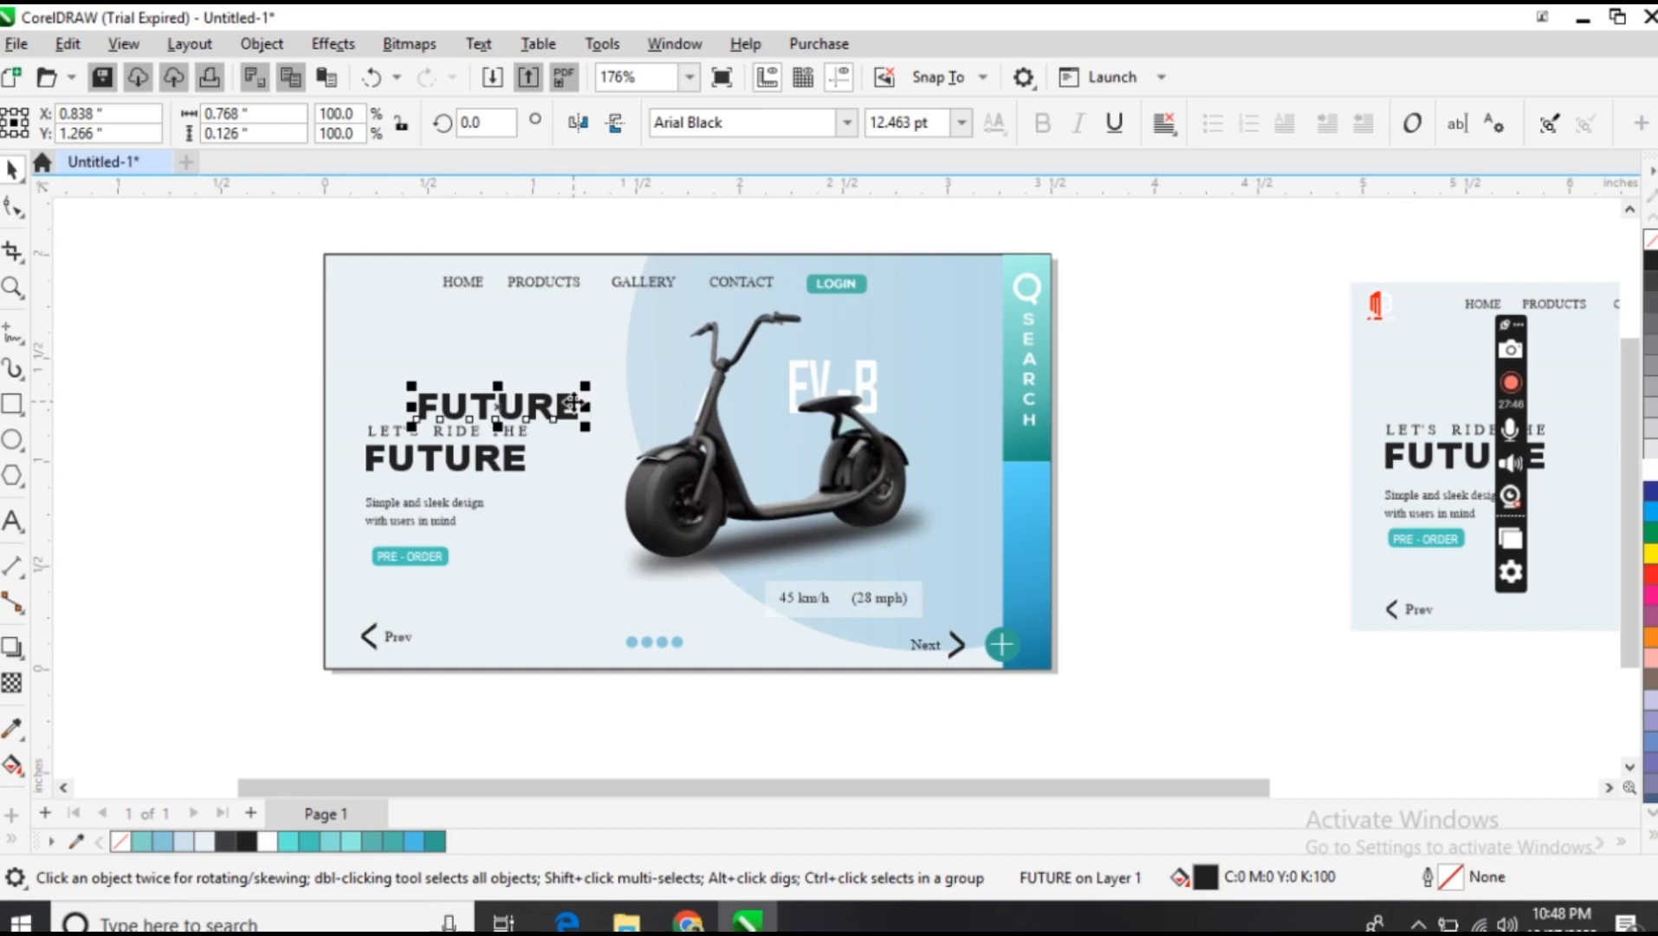
drag(498, 403, 440, 352)
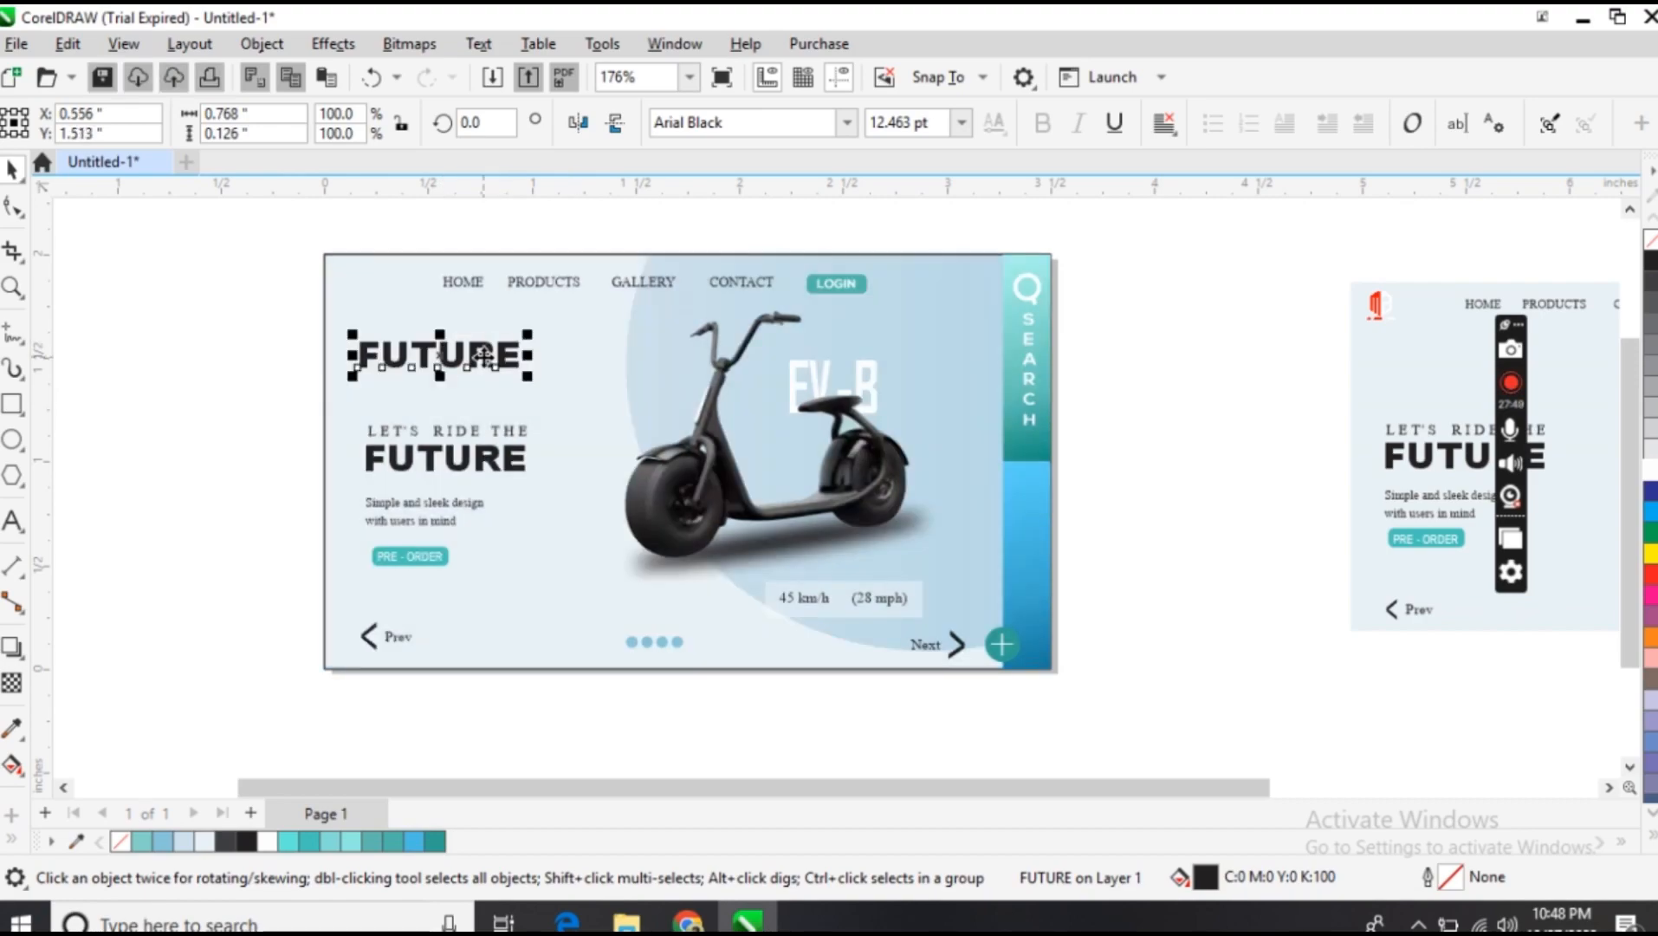
Replace the copied headline's text with "AR"
double_click(521, 357)
key(BackSpace)
key(BackSpace)
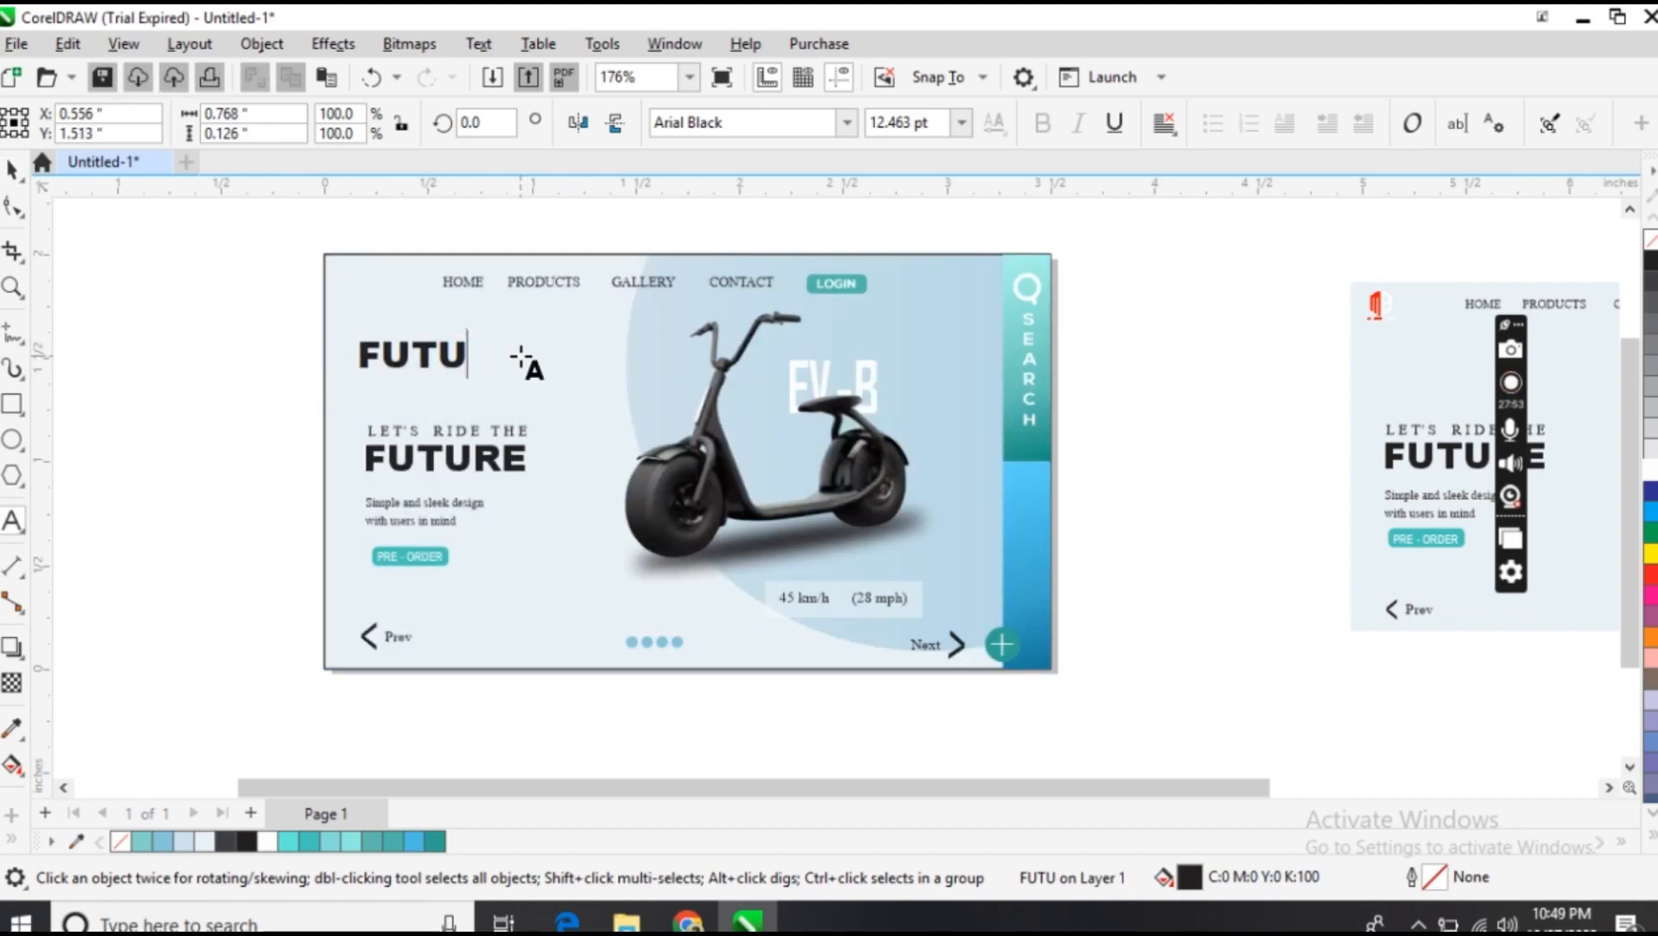
key(BackSpace)
key(BackSpace)
key(BackSpace)
key(BackSpace)
text(A)
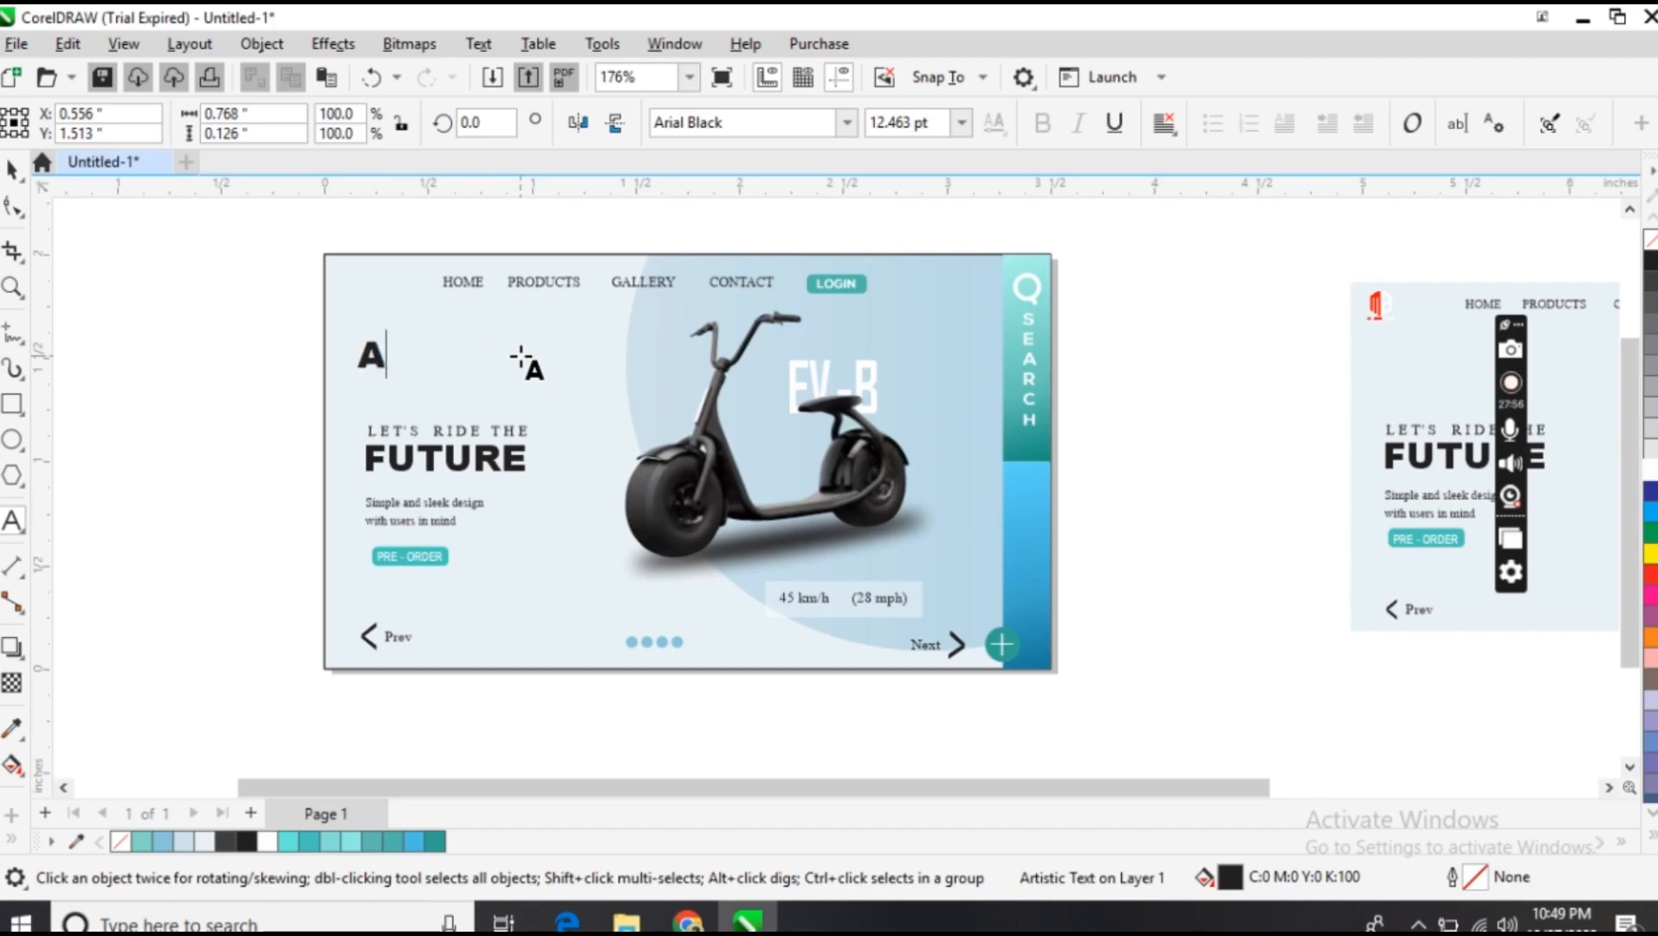
text(R)
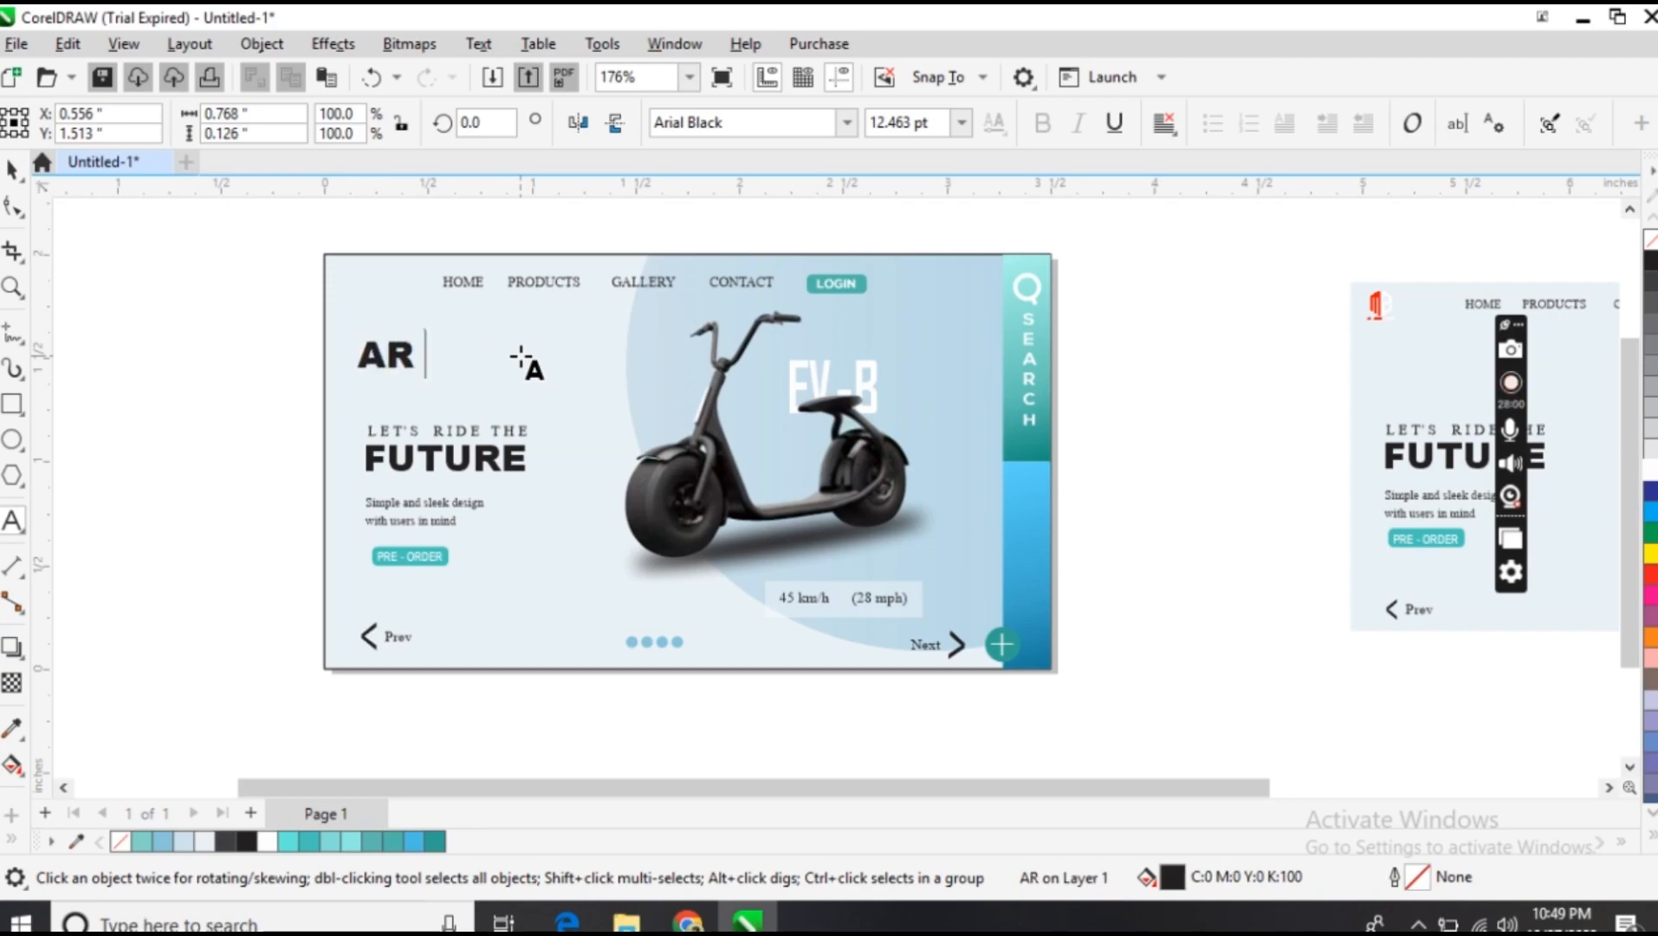
text( Mas)
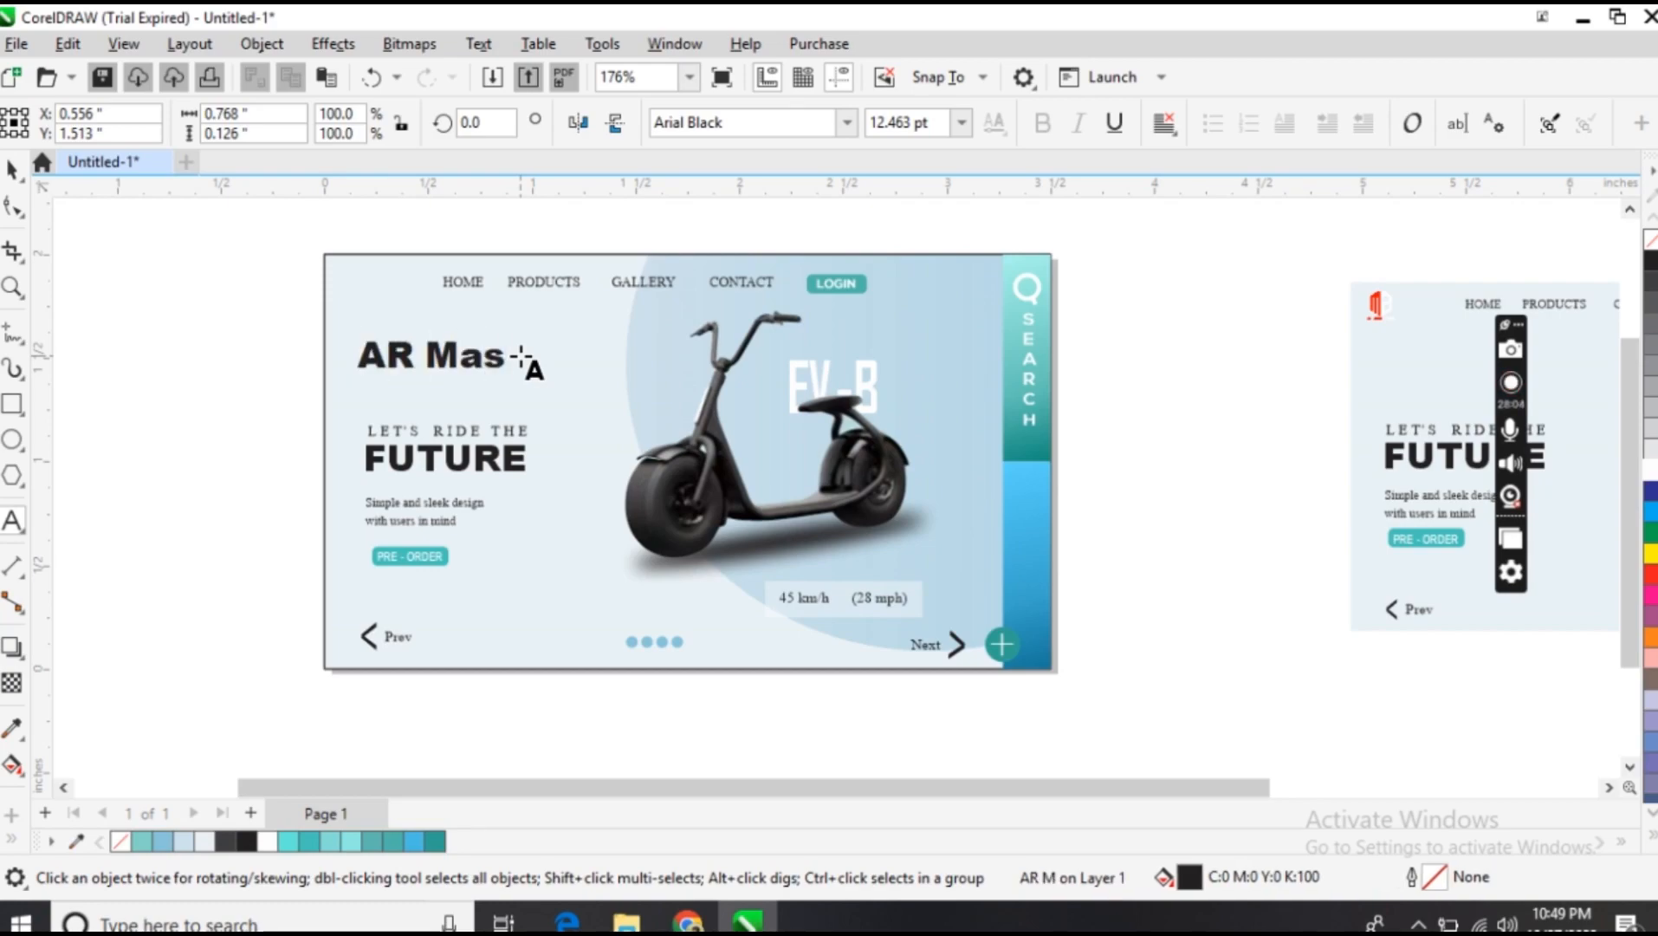
text(ood)
key(BackSpace)
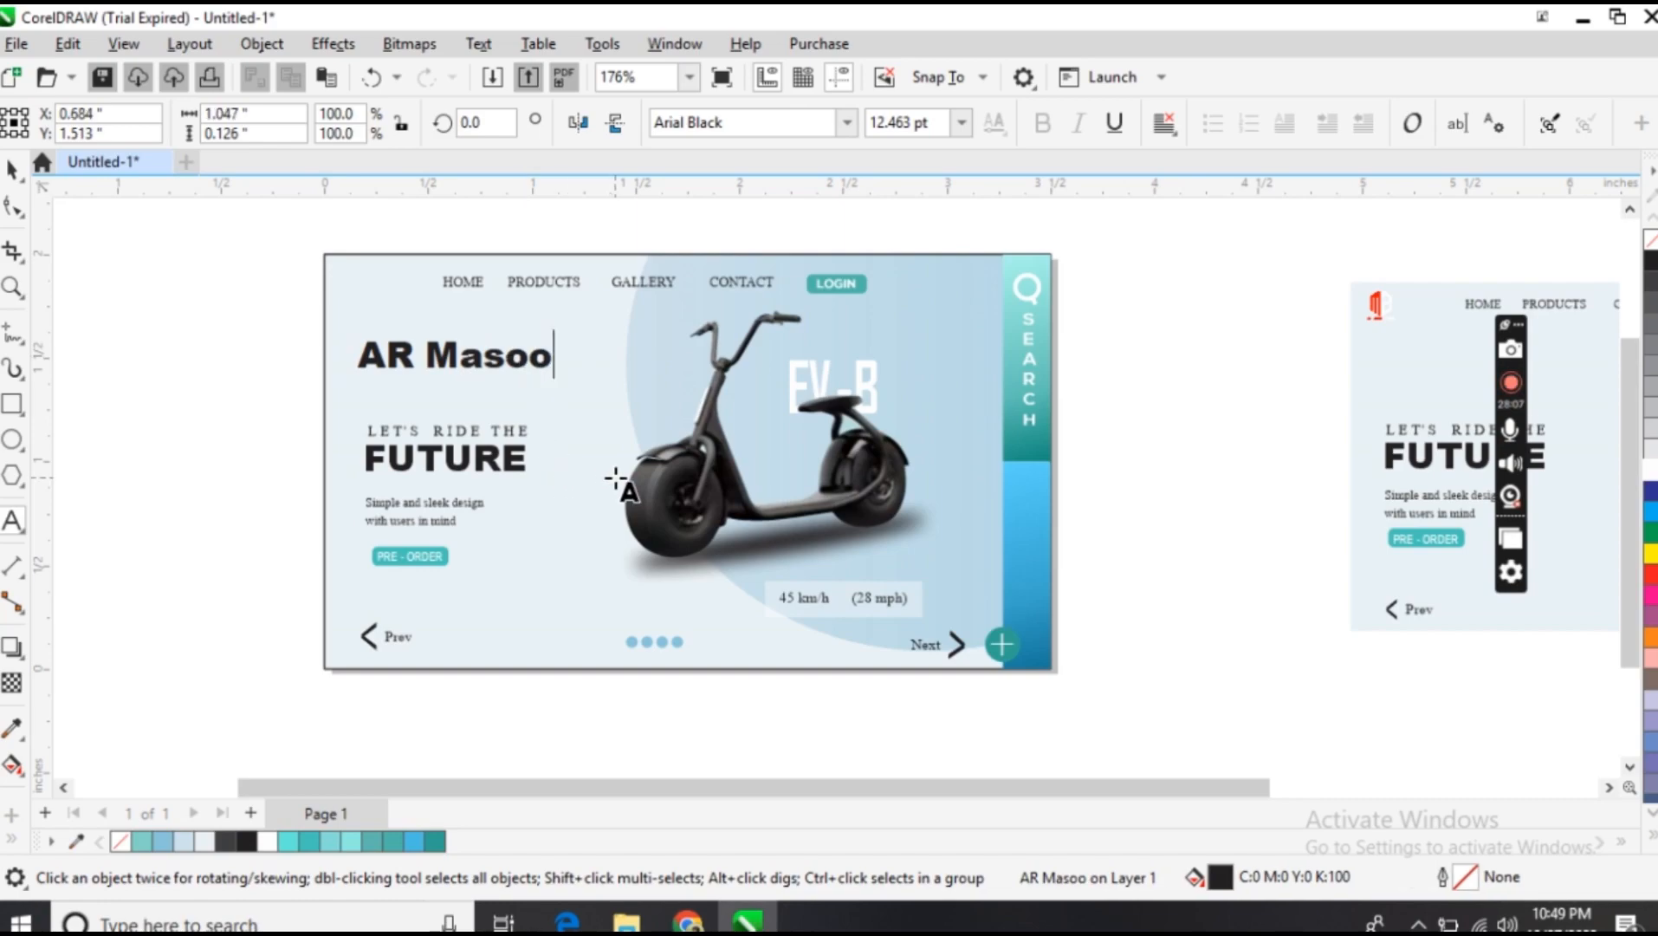
key(BackSpace)
key(BackSpace)
key(BackSpace)
key(BackSpace)
key(BackSpace)
key(BackSpace)
key(Escape)
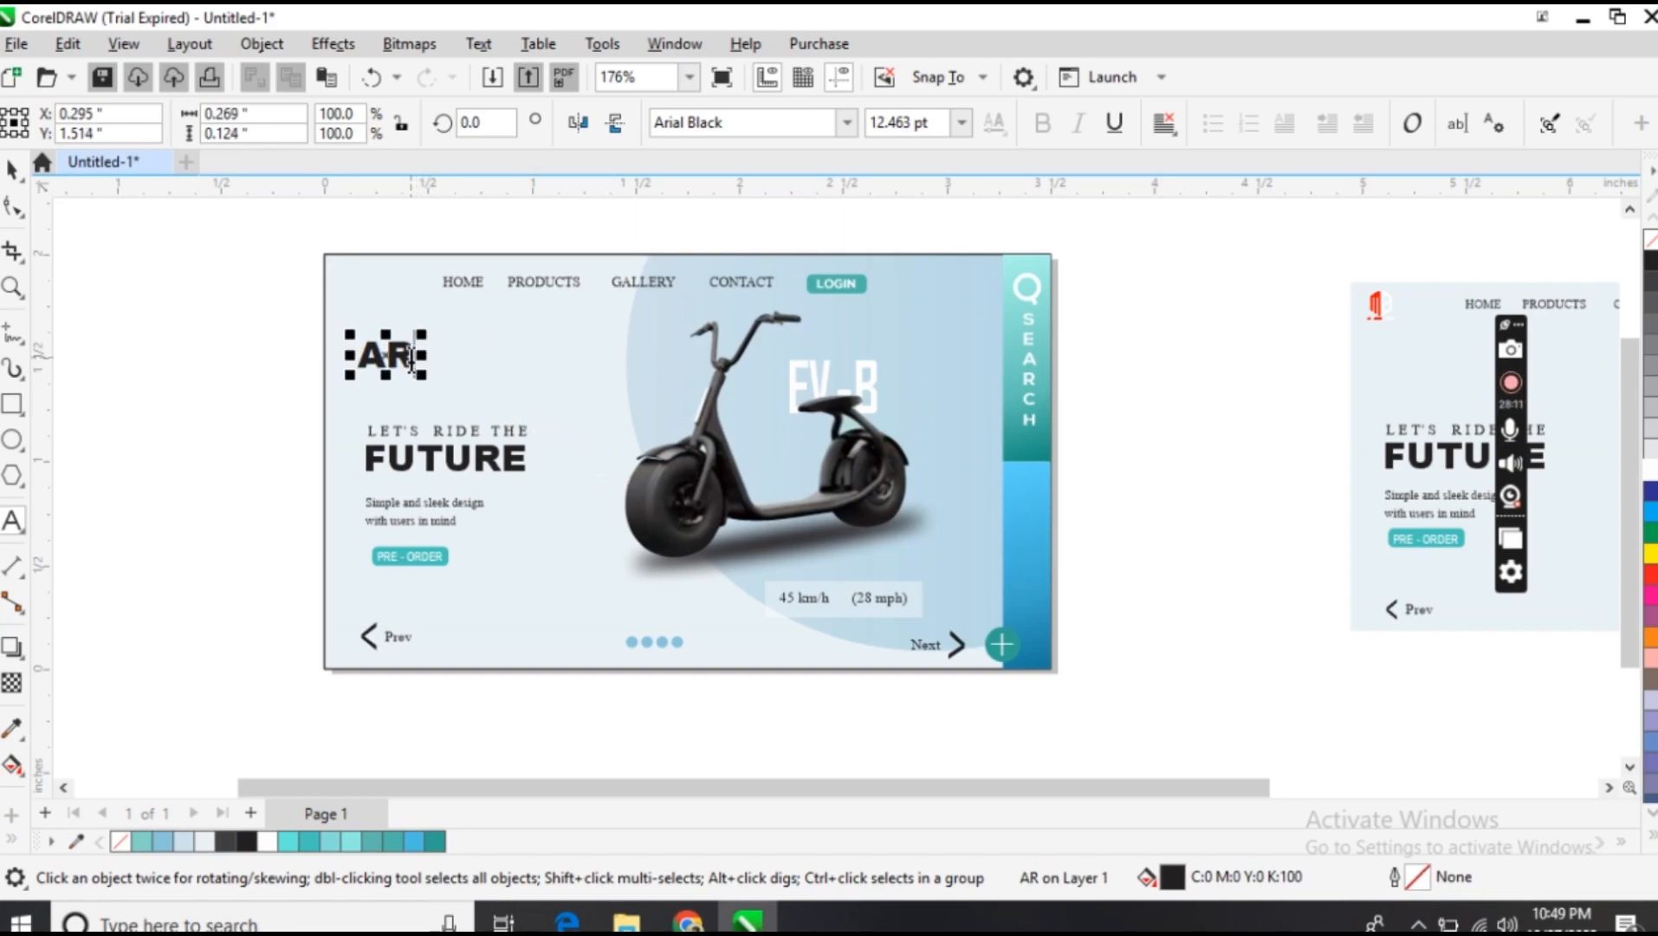
Try a white fill on the "AR" text
drag(417, 356, 365, 356)
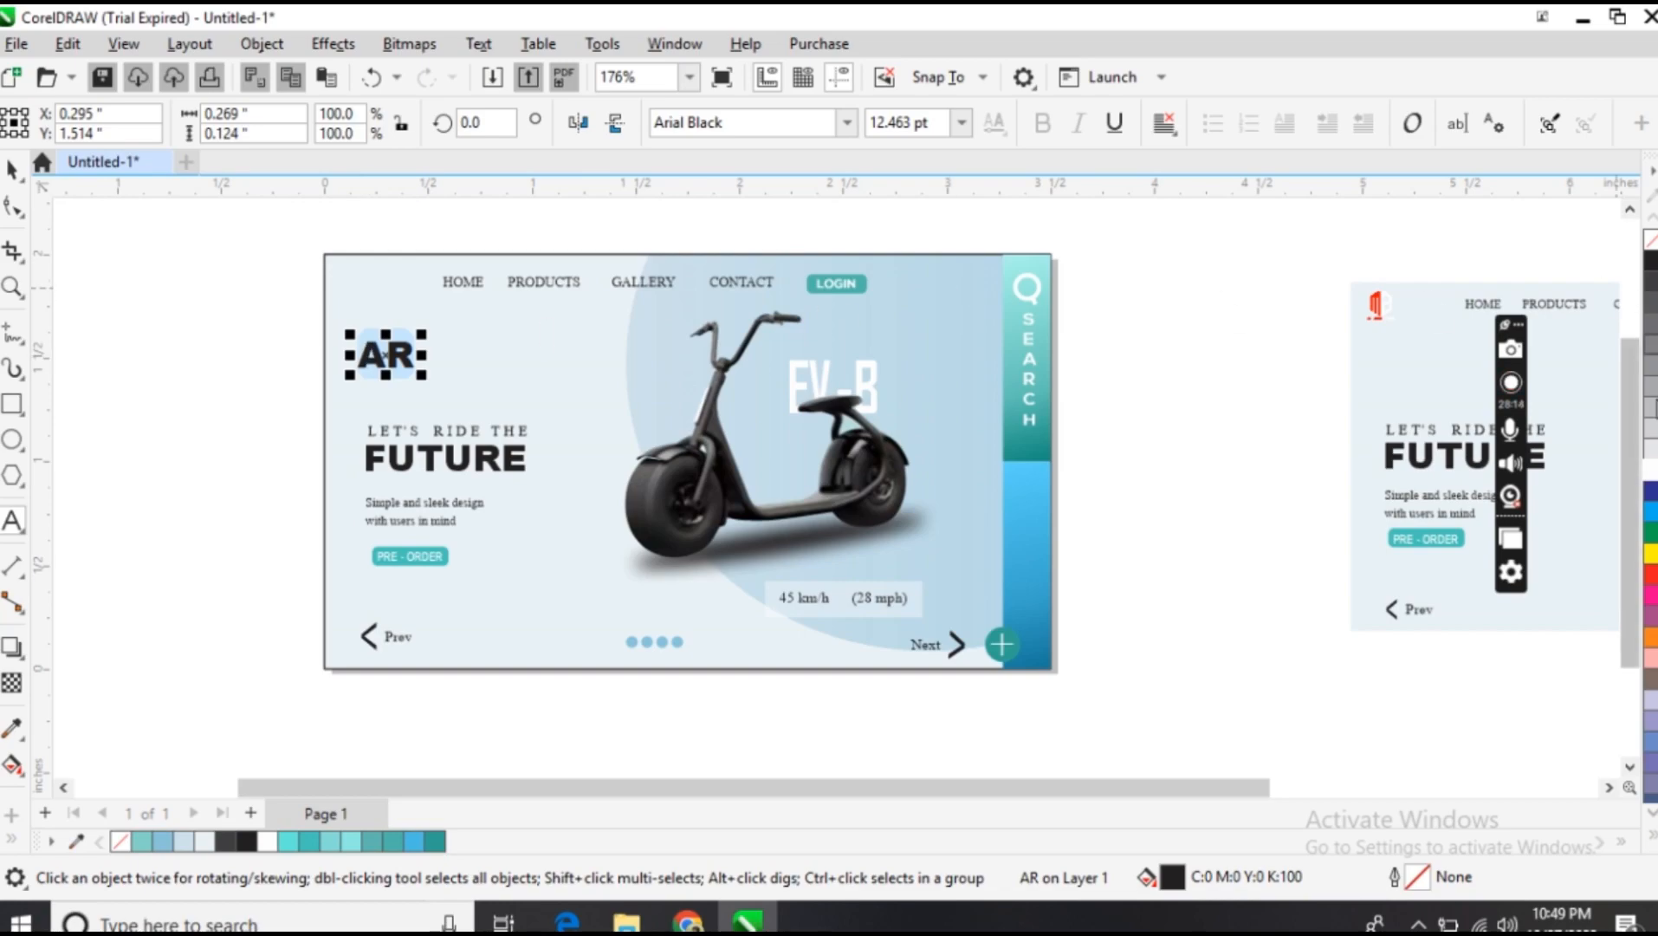
click(1652, 469)
click(12, 171)
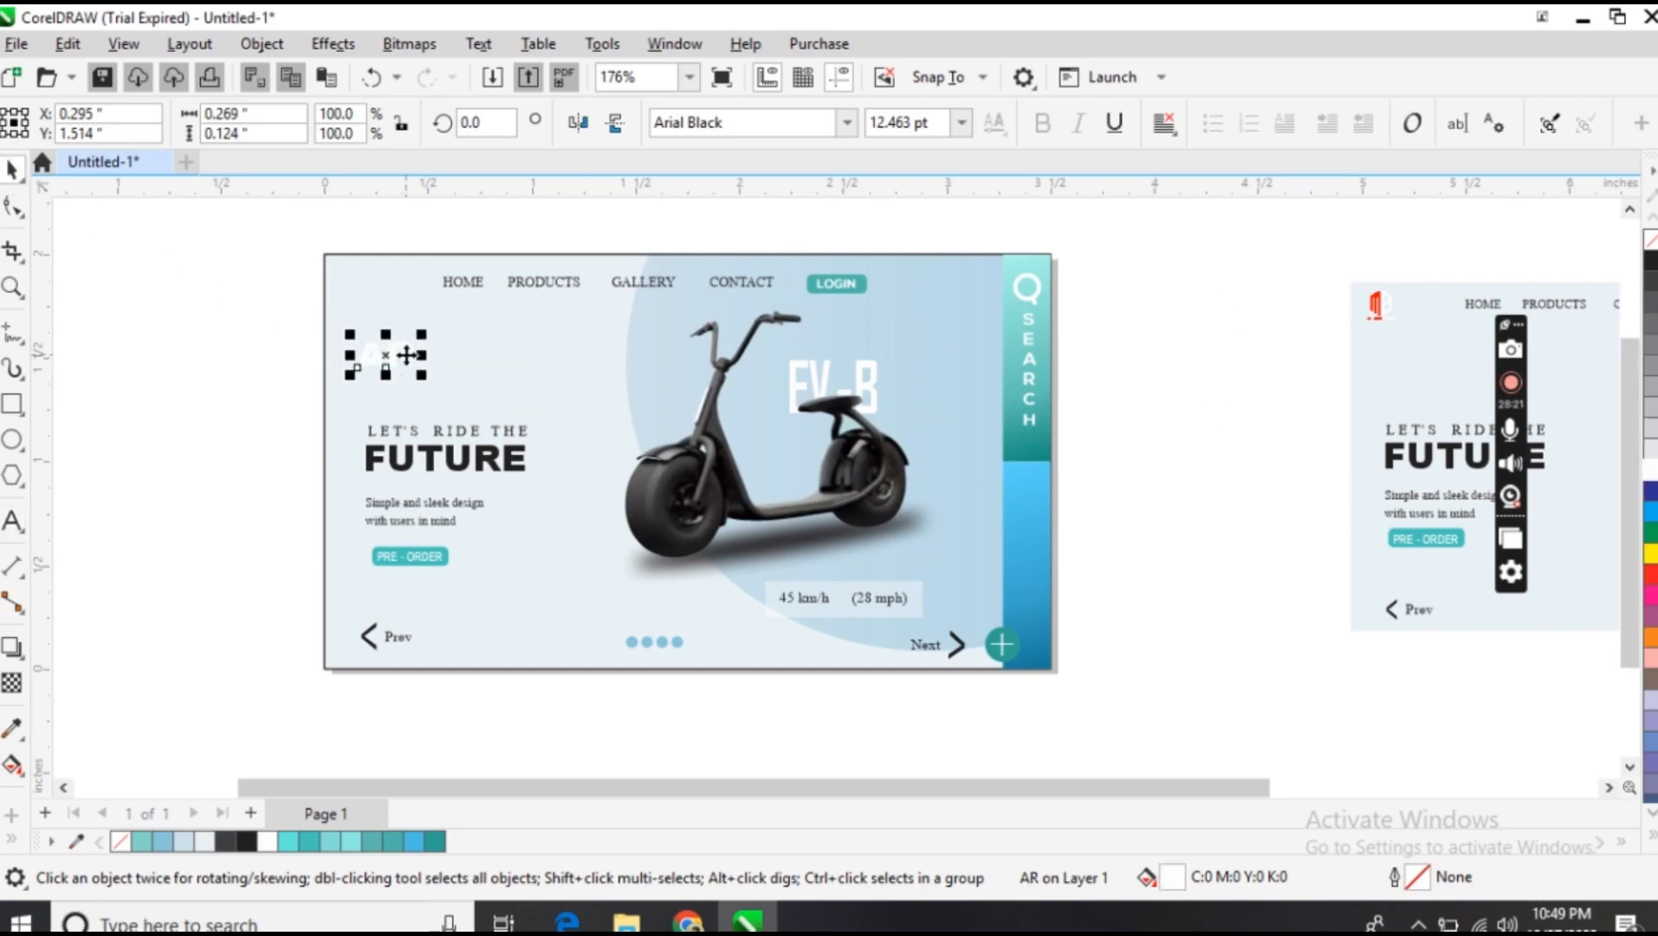
Fill the "AR" text with teal #31A394, then shrink it and place it in the card's upper-left corner beside HOME
double_click(410, 354)
drag(409, 358, 365, 360)
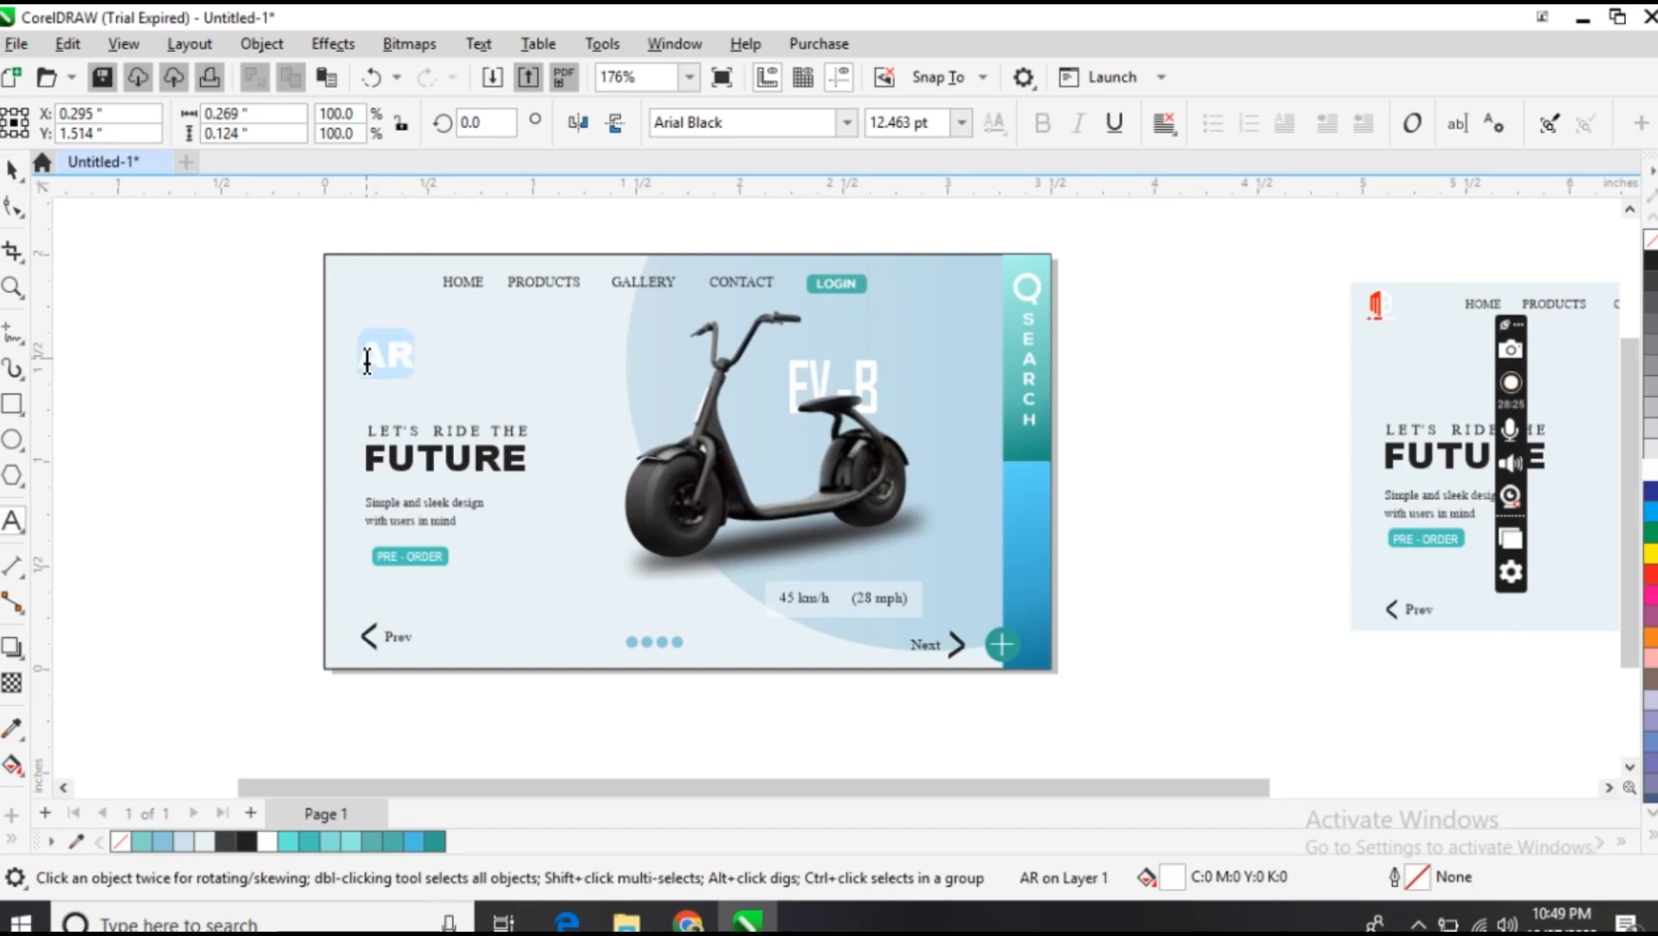
click(435, 840)
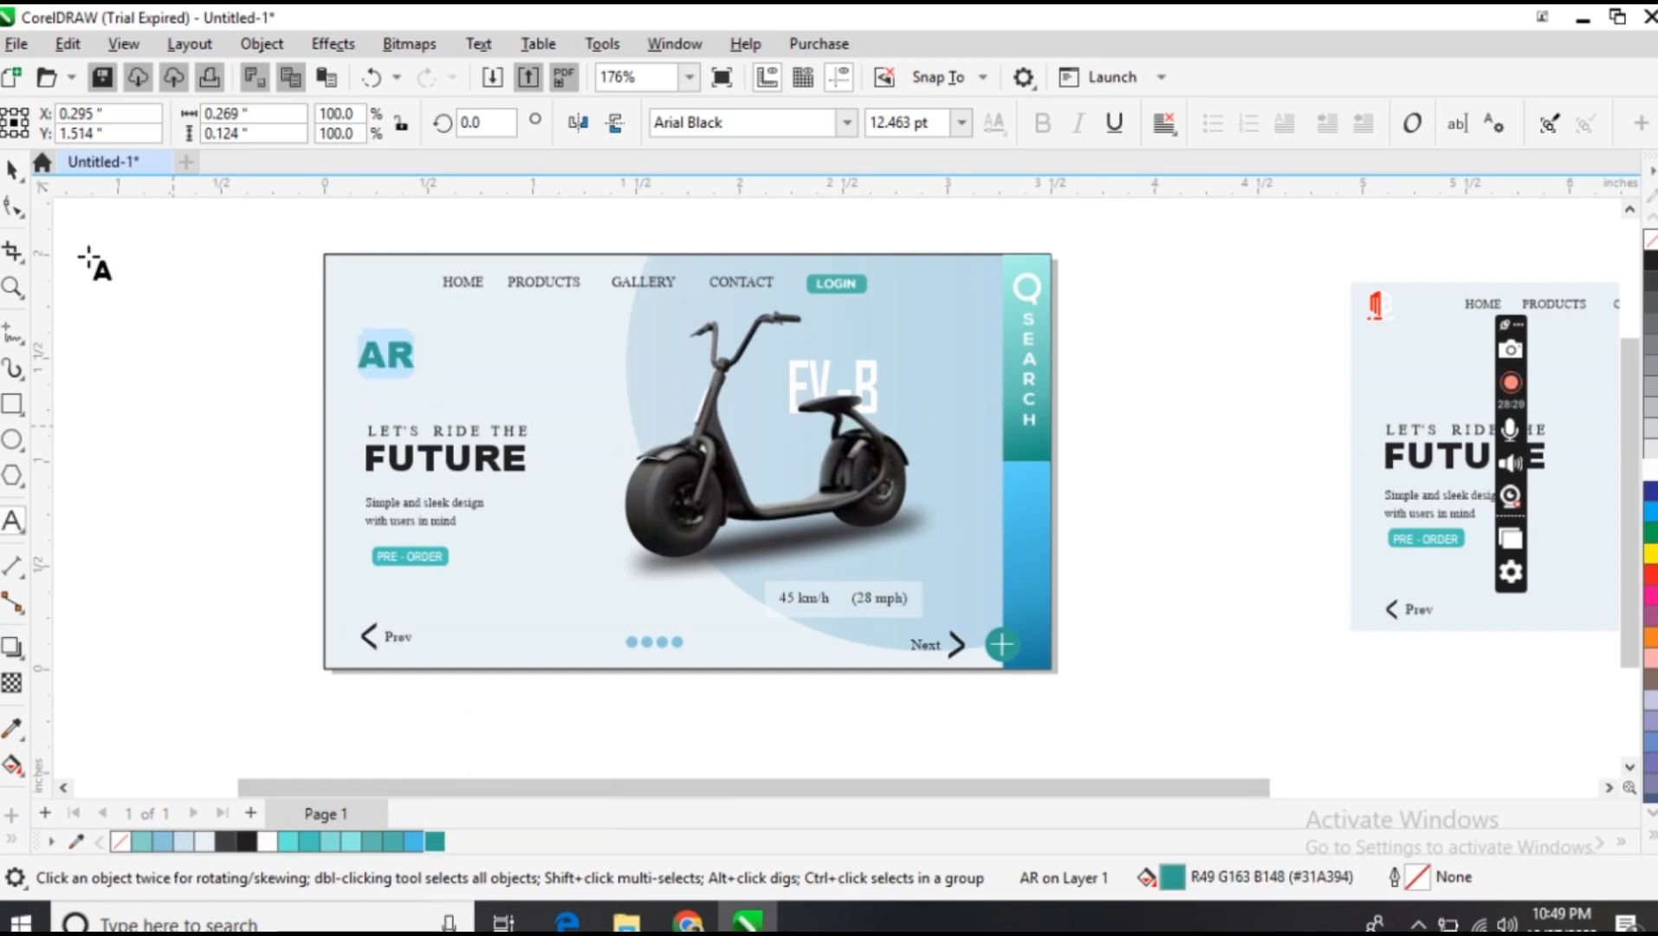
drag(388, 356, 363, 283)
click(221, 265)
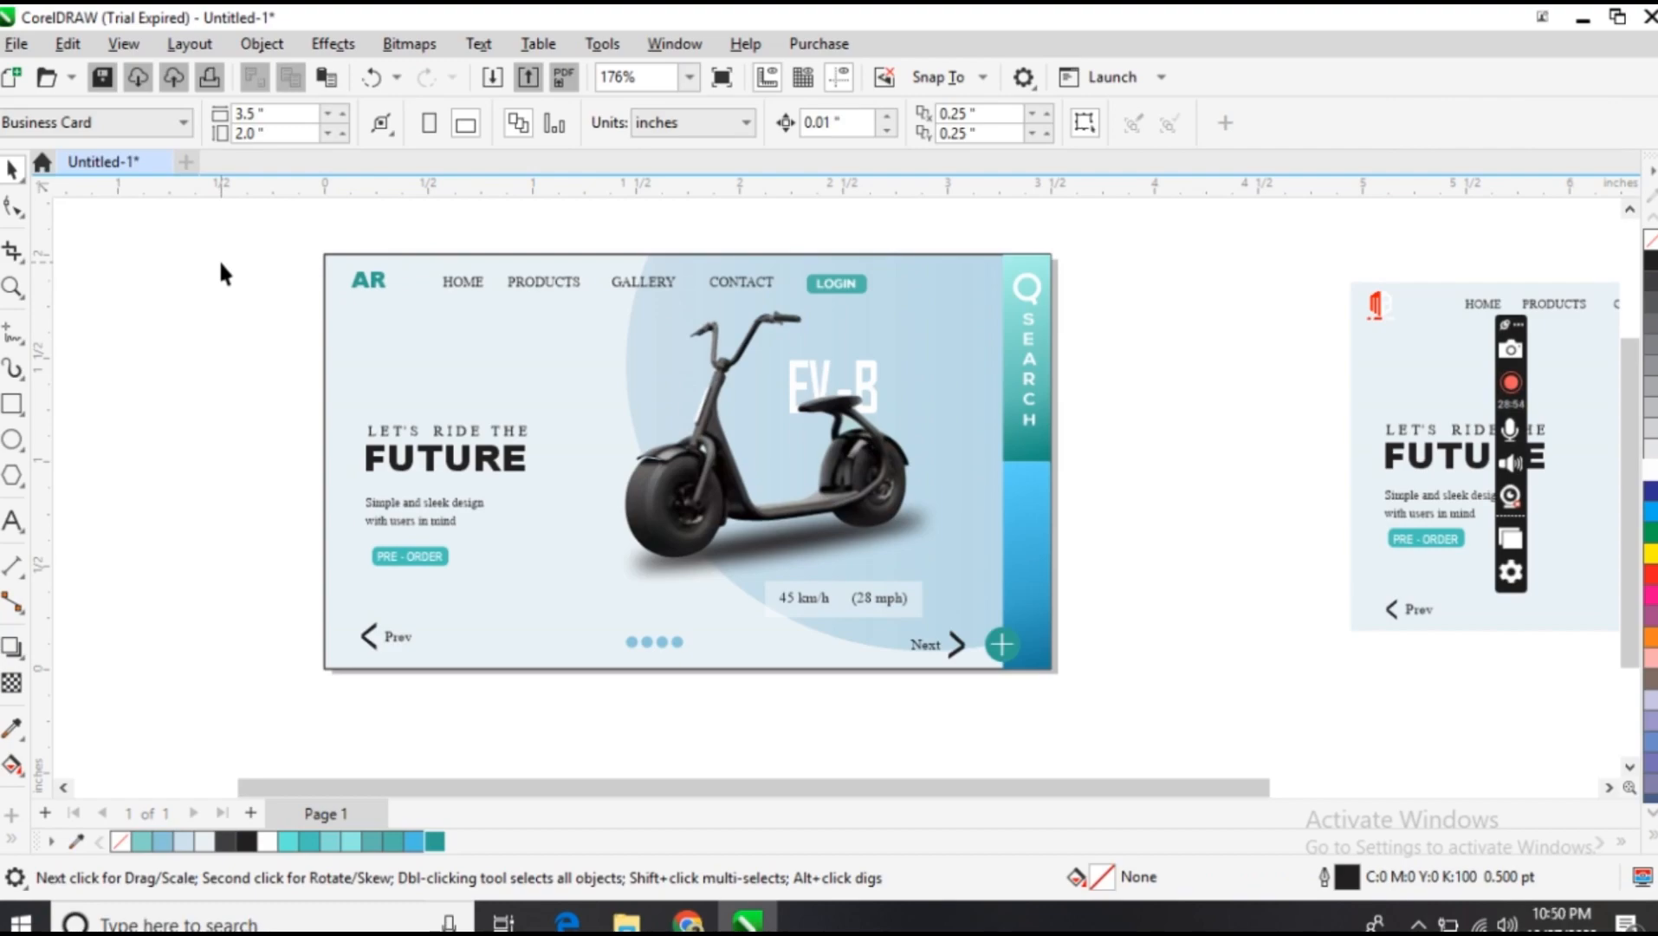
Try removing the outlines from all objects on the card, then undo the change
drag(648, 788, 590, 791)
drag(369, 219, 1179, 688)
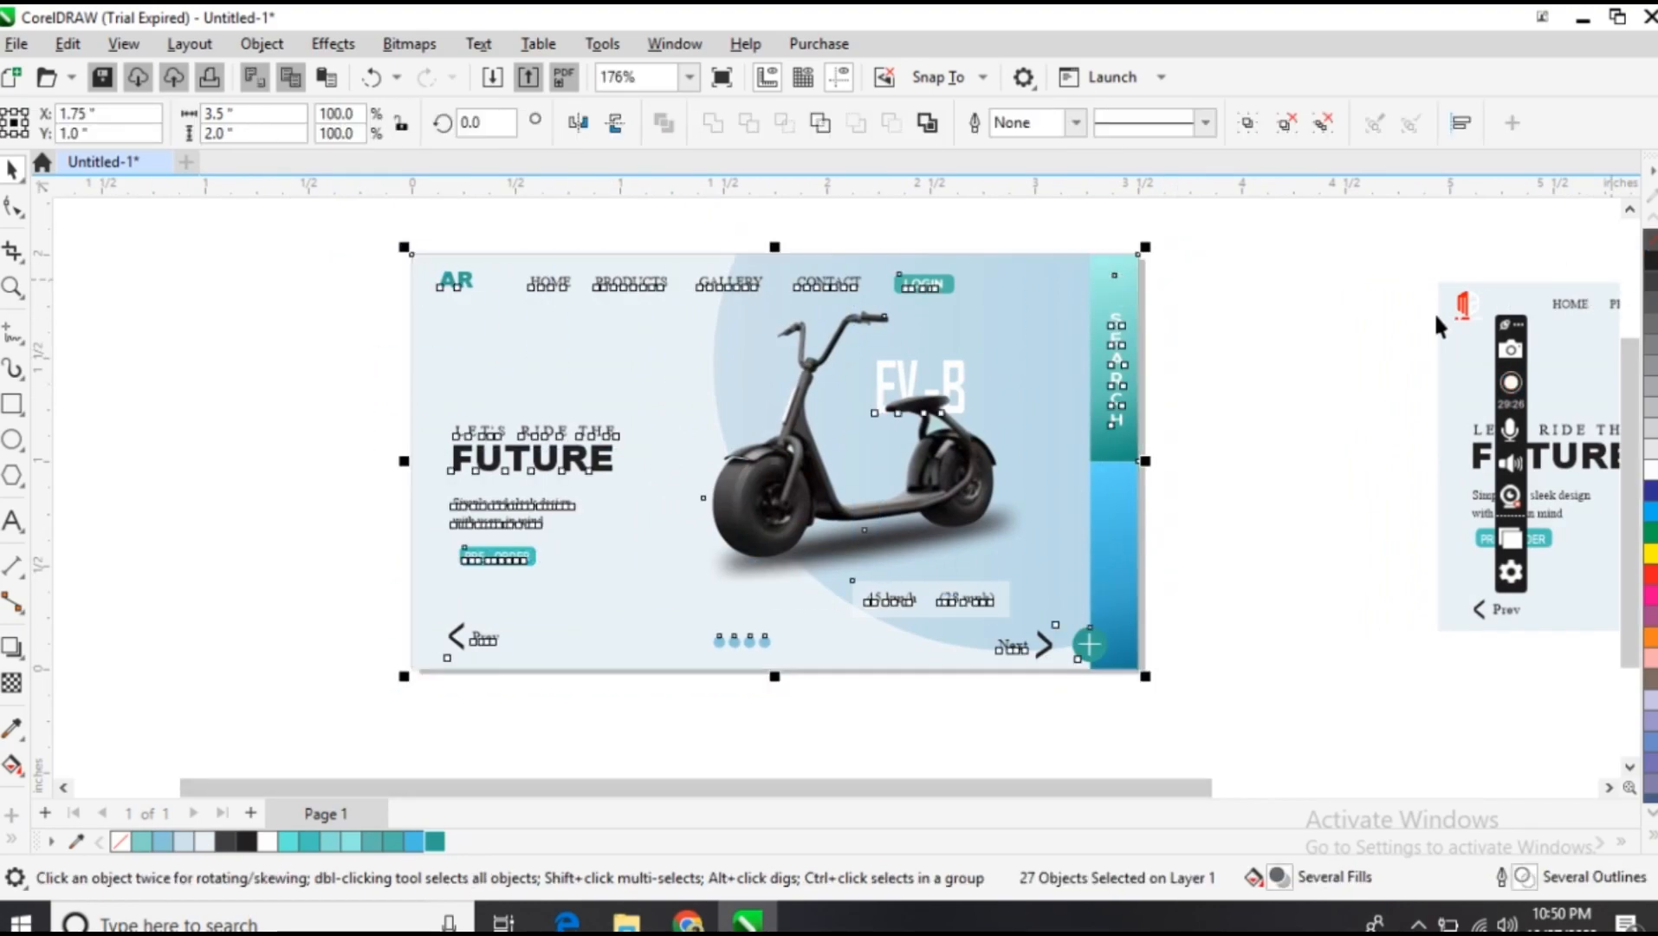
click(1392, 346)
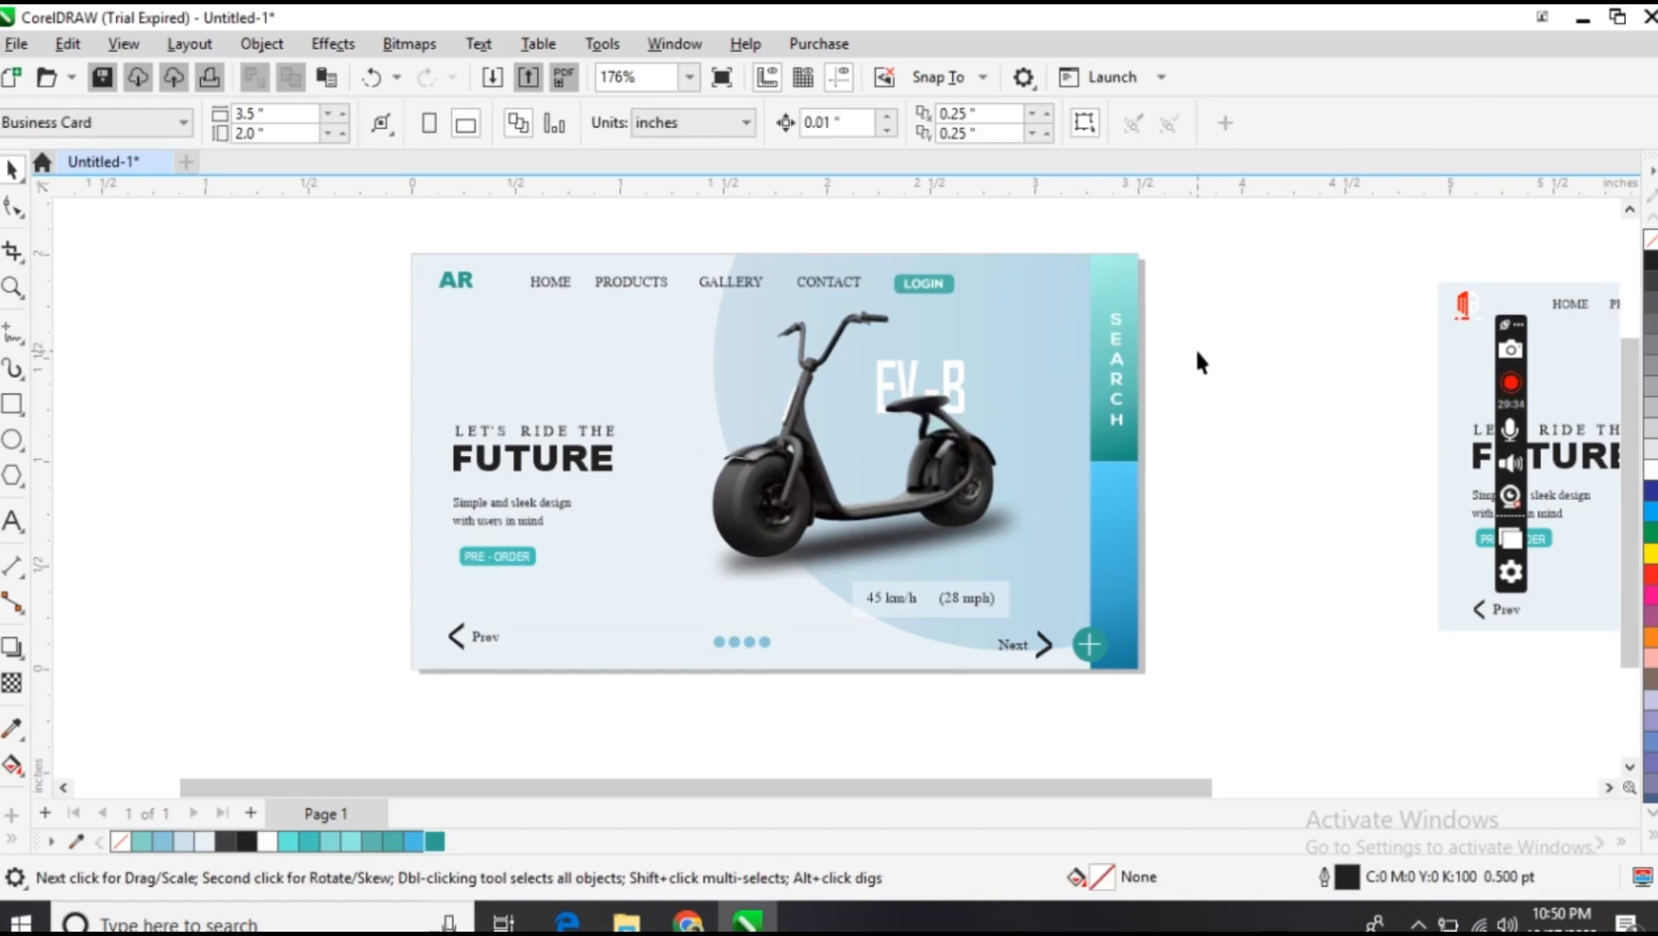
key(ctrl+z)
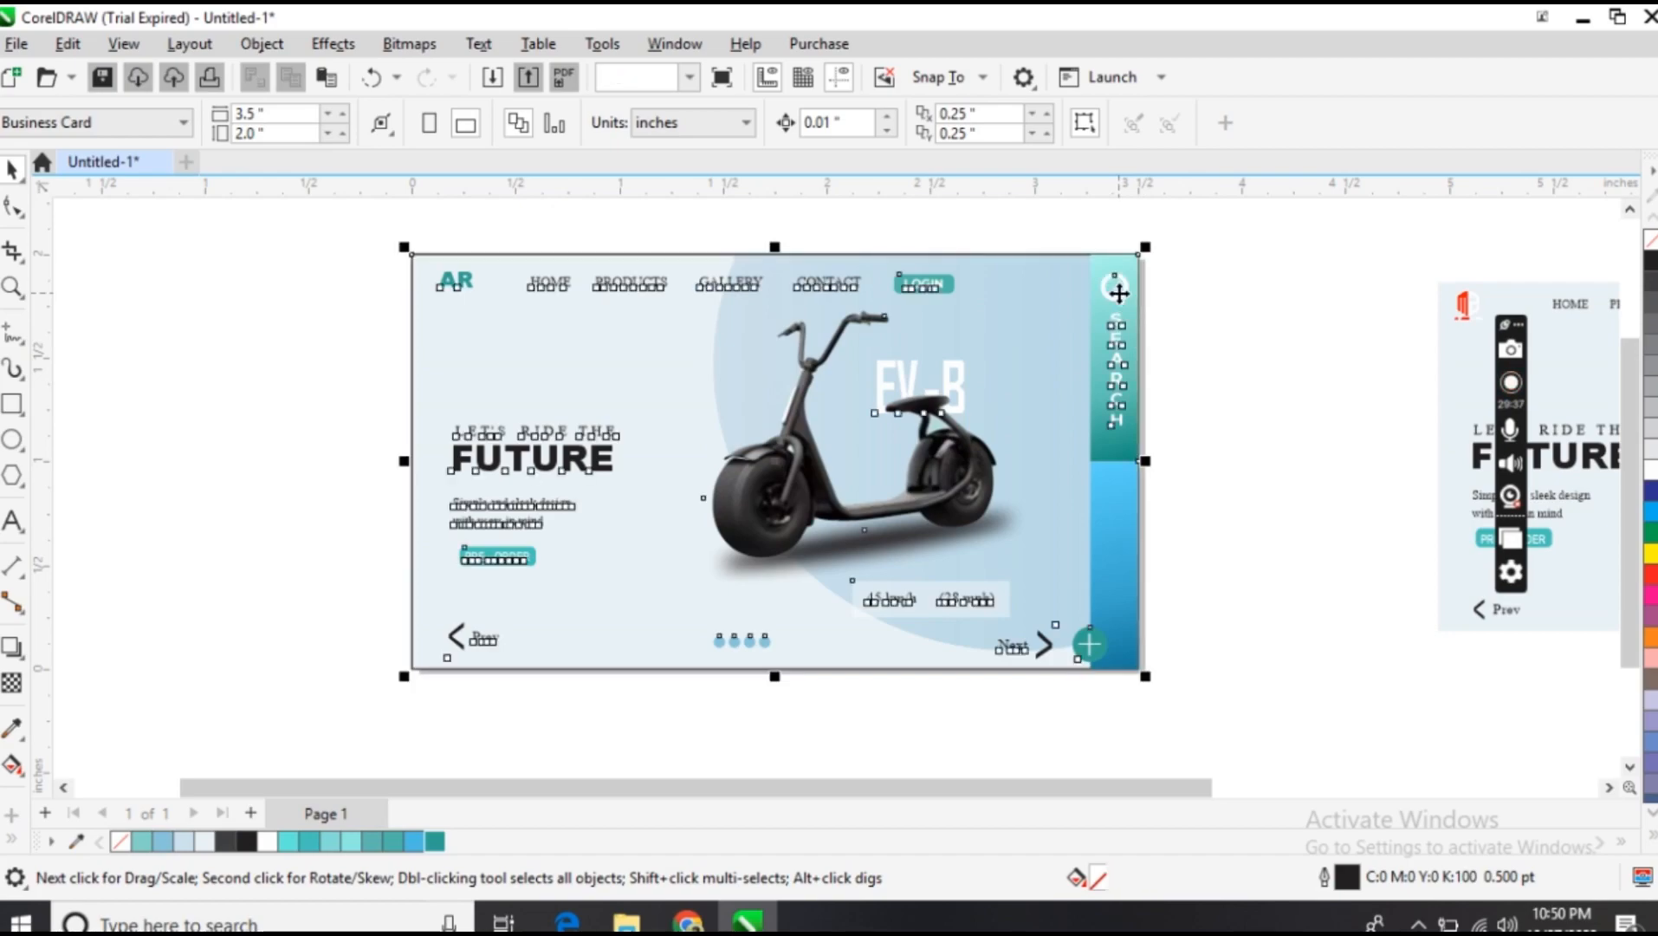
click(1250, 329)
Remove the outline from the card's background PowerClip rectangle
click(525, 320)
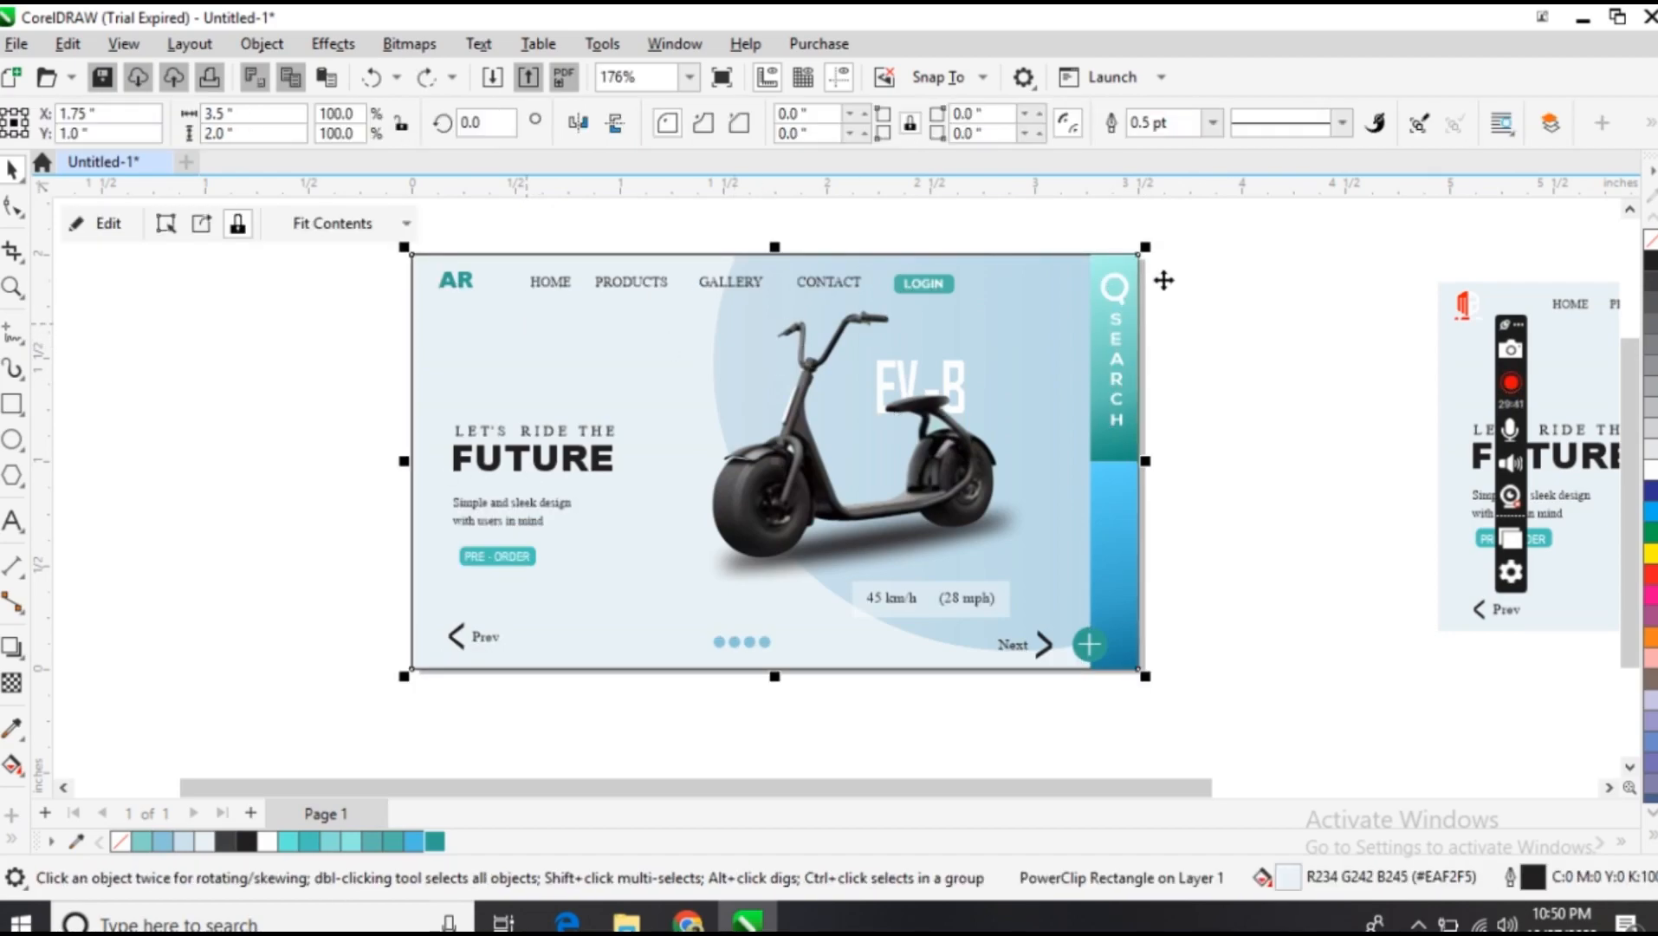
click(1269, 338)
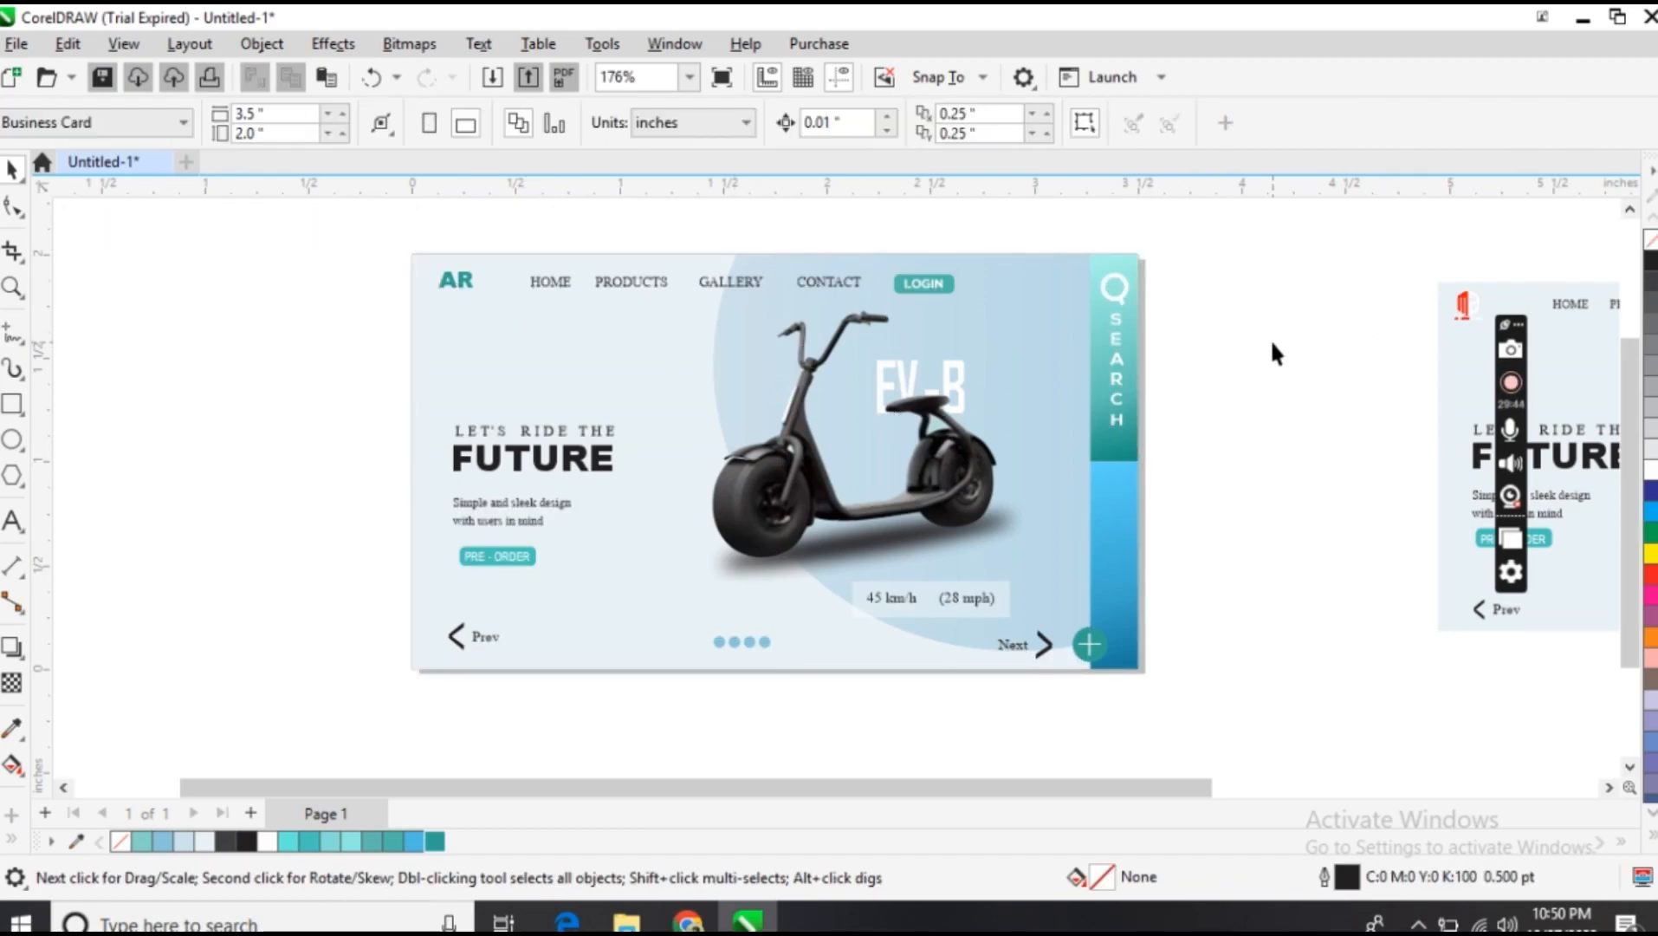
Duplicate the white vertical "SEARCH" label onto the blue strip at about X 3.411, Y 0.676 inches and clear the copy's letters
click(1122, 386)
drag(1170, 319, 1120, 529)
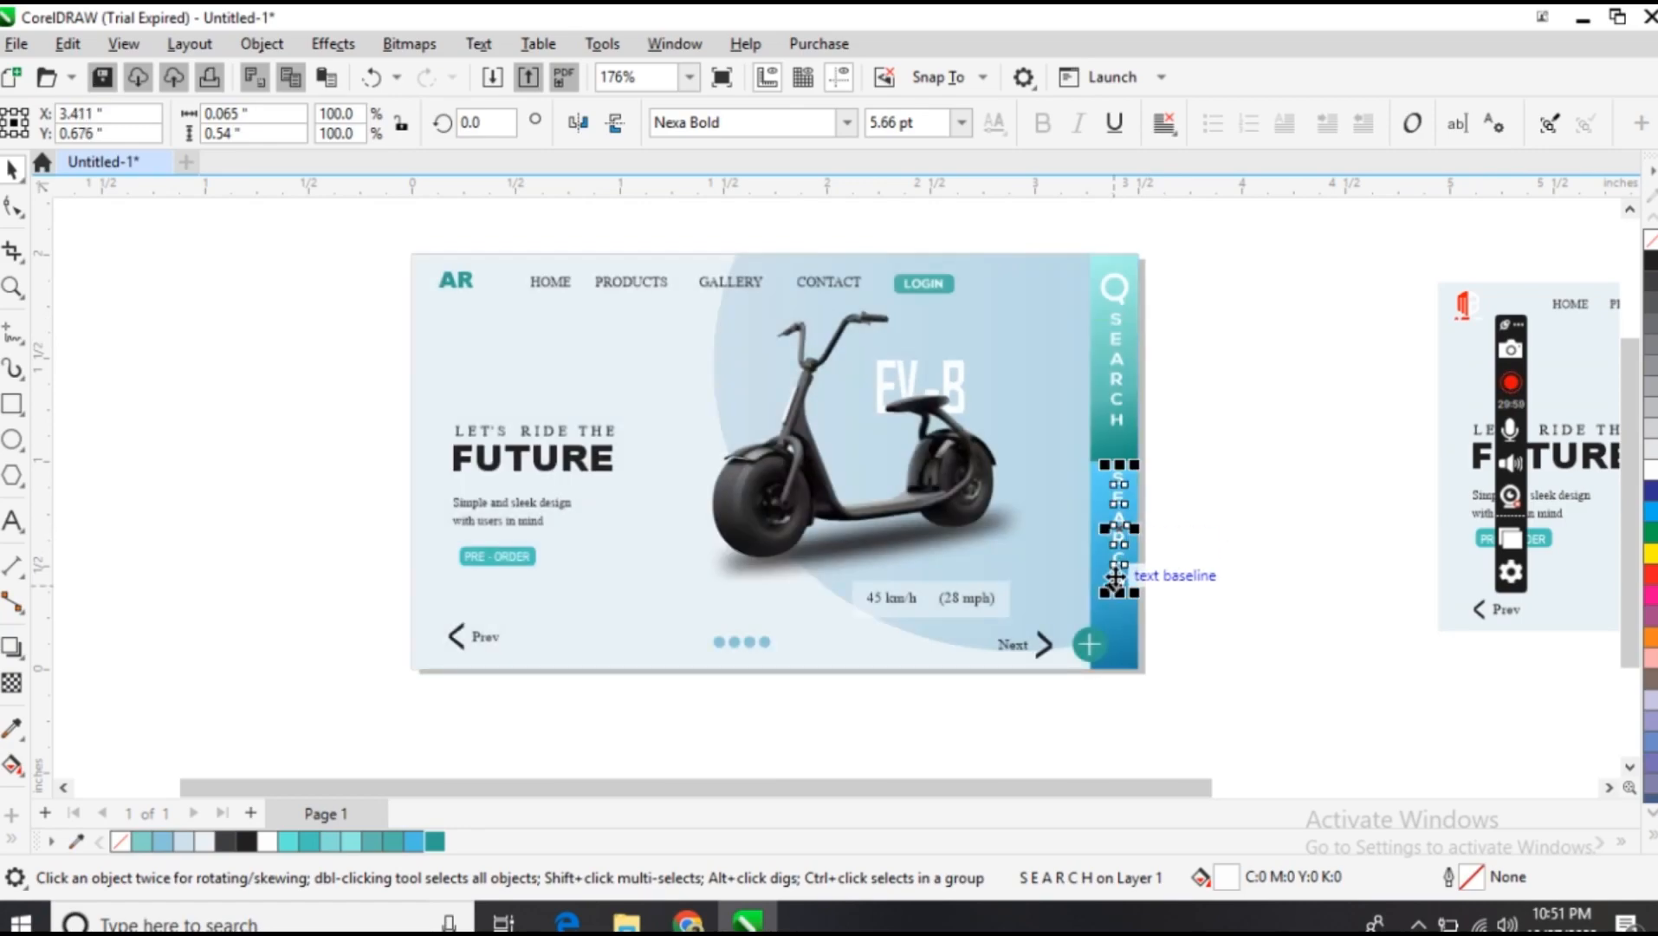
click(1150, 583)
key(BackSpace)
key(BackSpace)
key(BackSpace)
key(BackSpace)
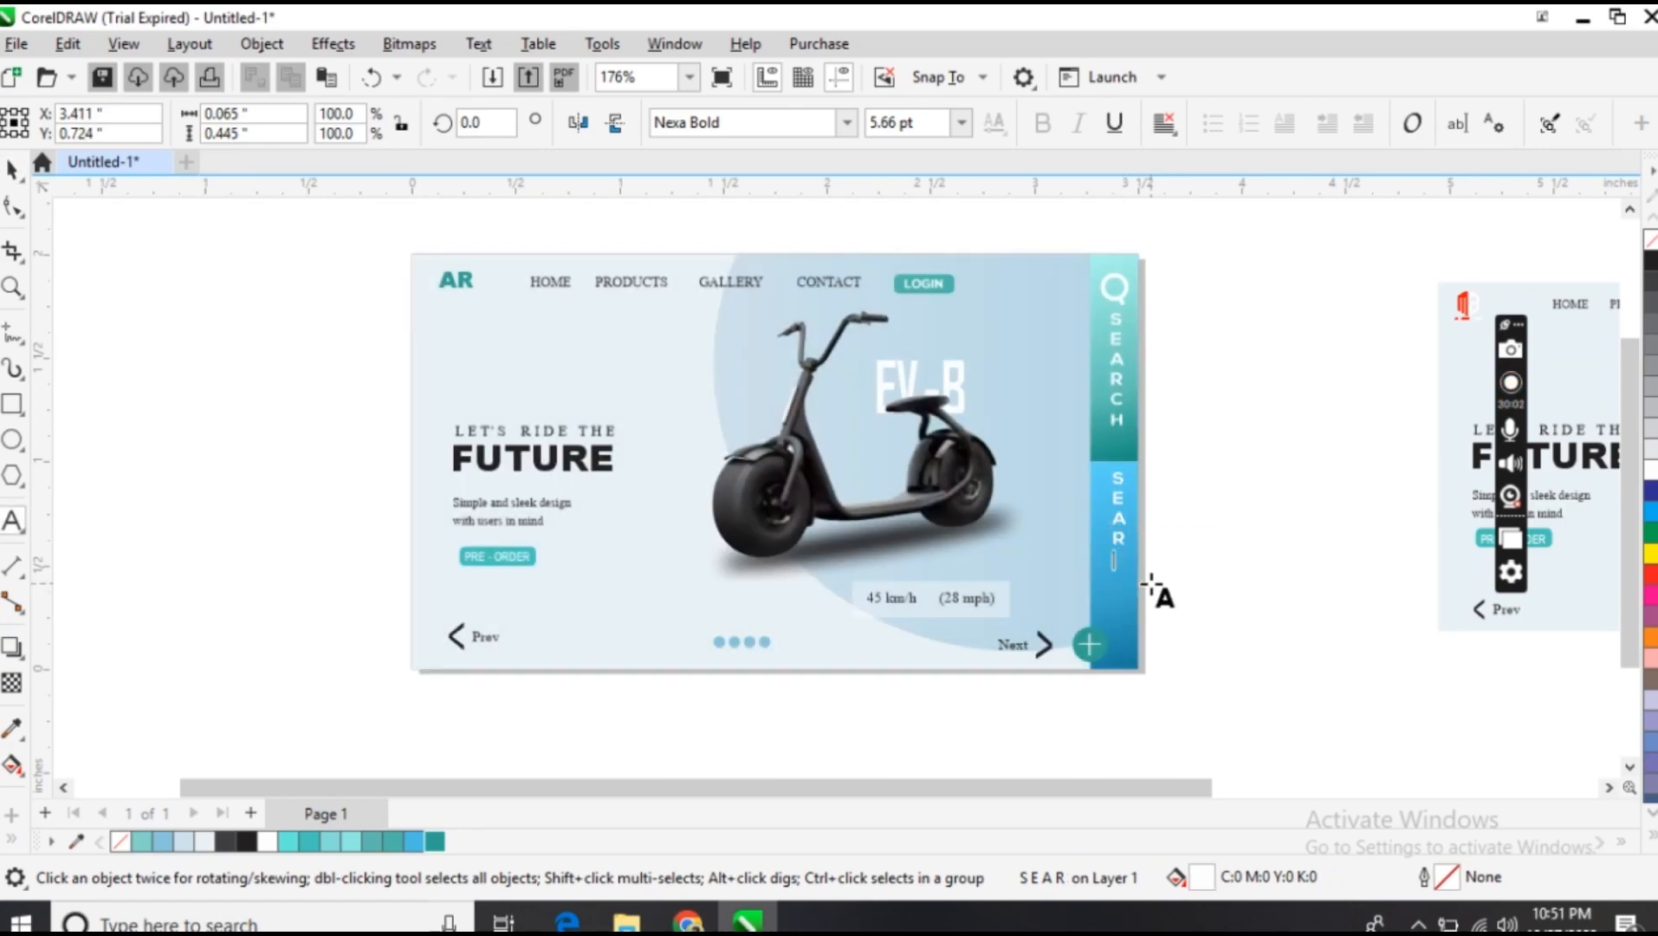
key(BackSpace)
key(BackSpace)
key(BackSpace)
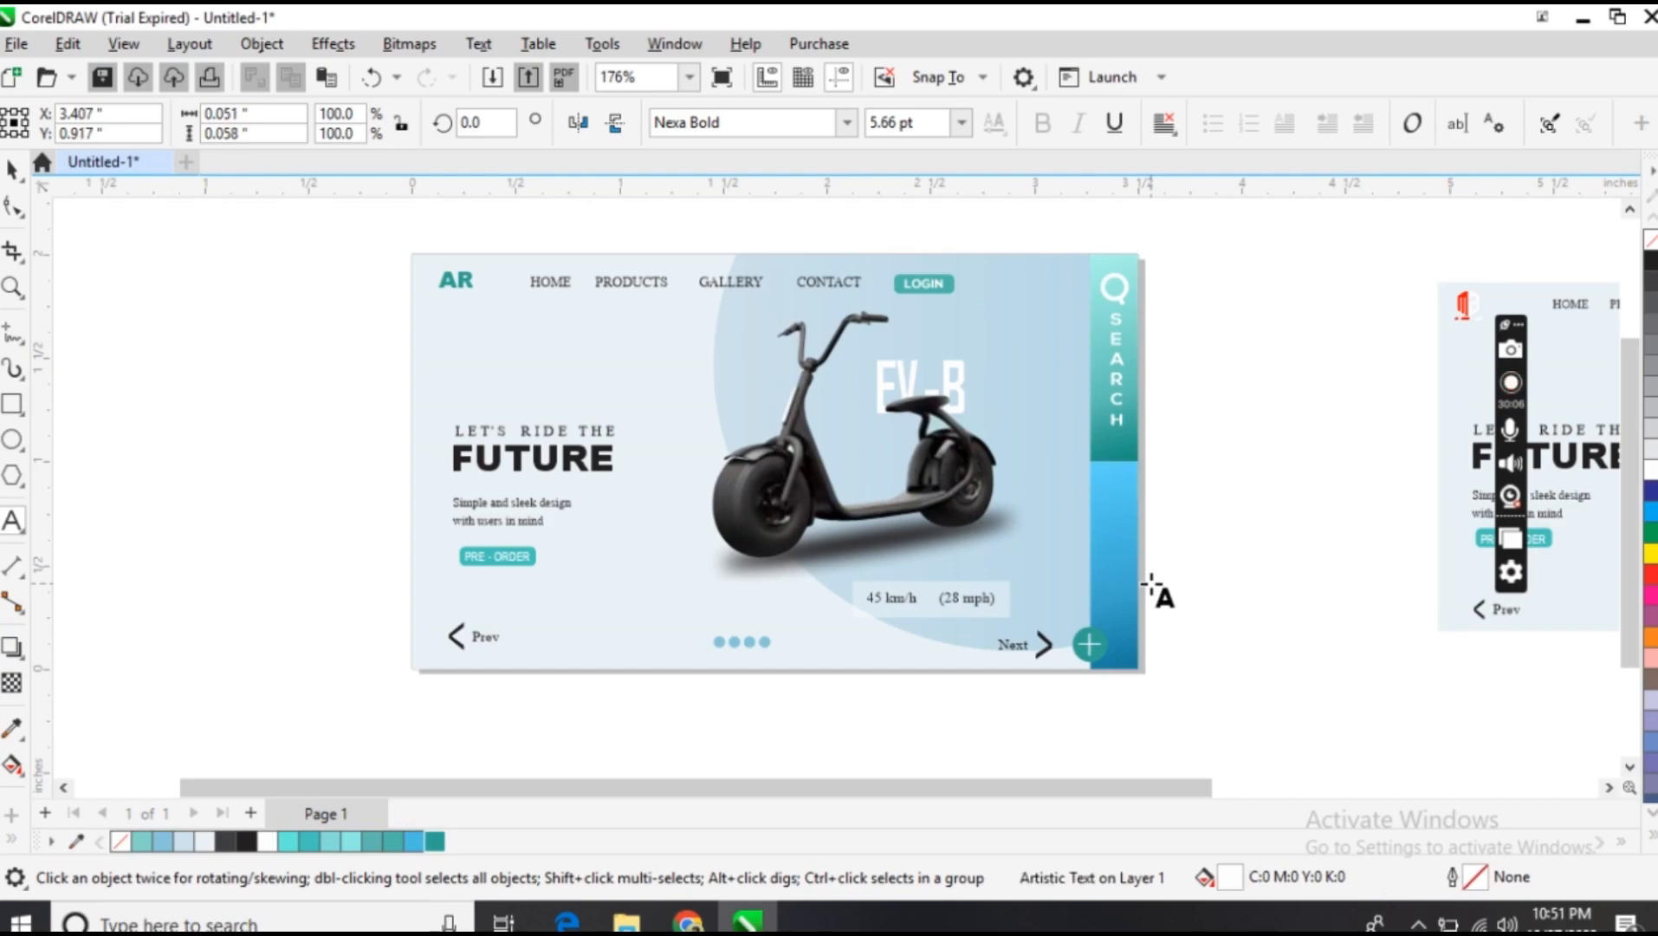
Enter the vertical label "ELECTRICB" in the emptied text copy on the blue strip
text(E L )
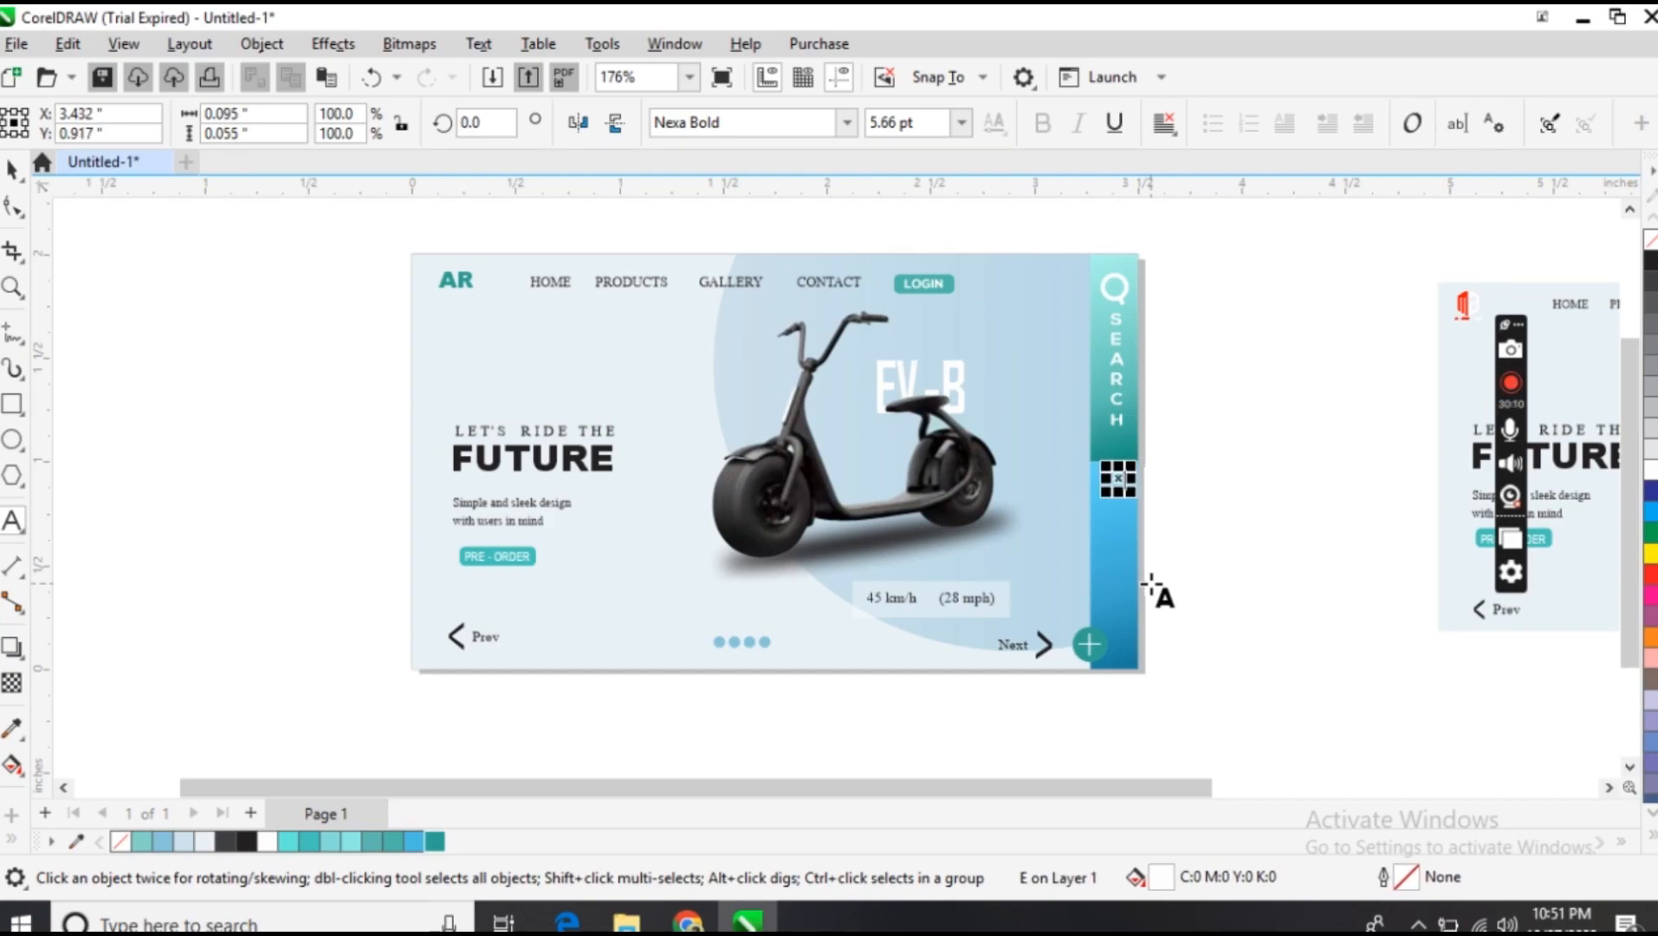
text(I )
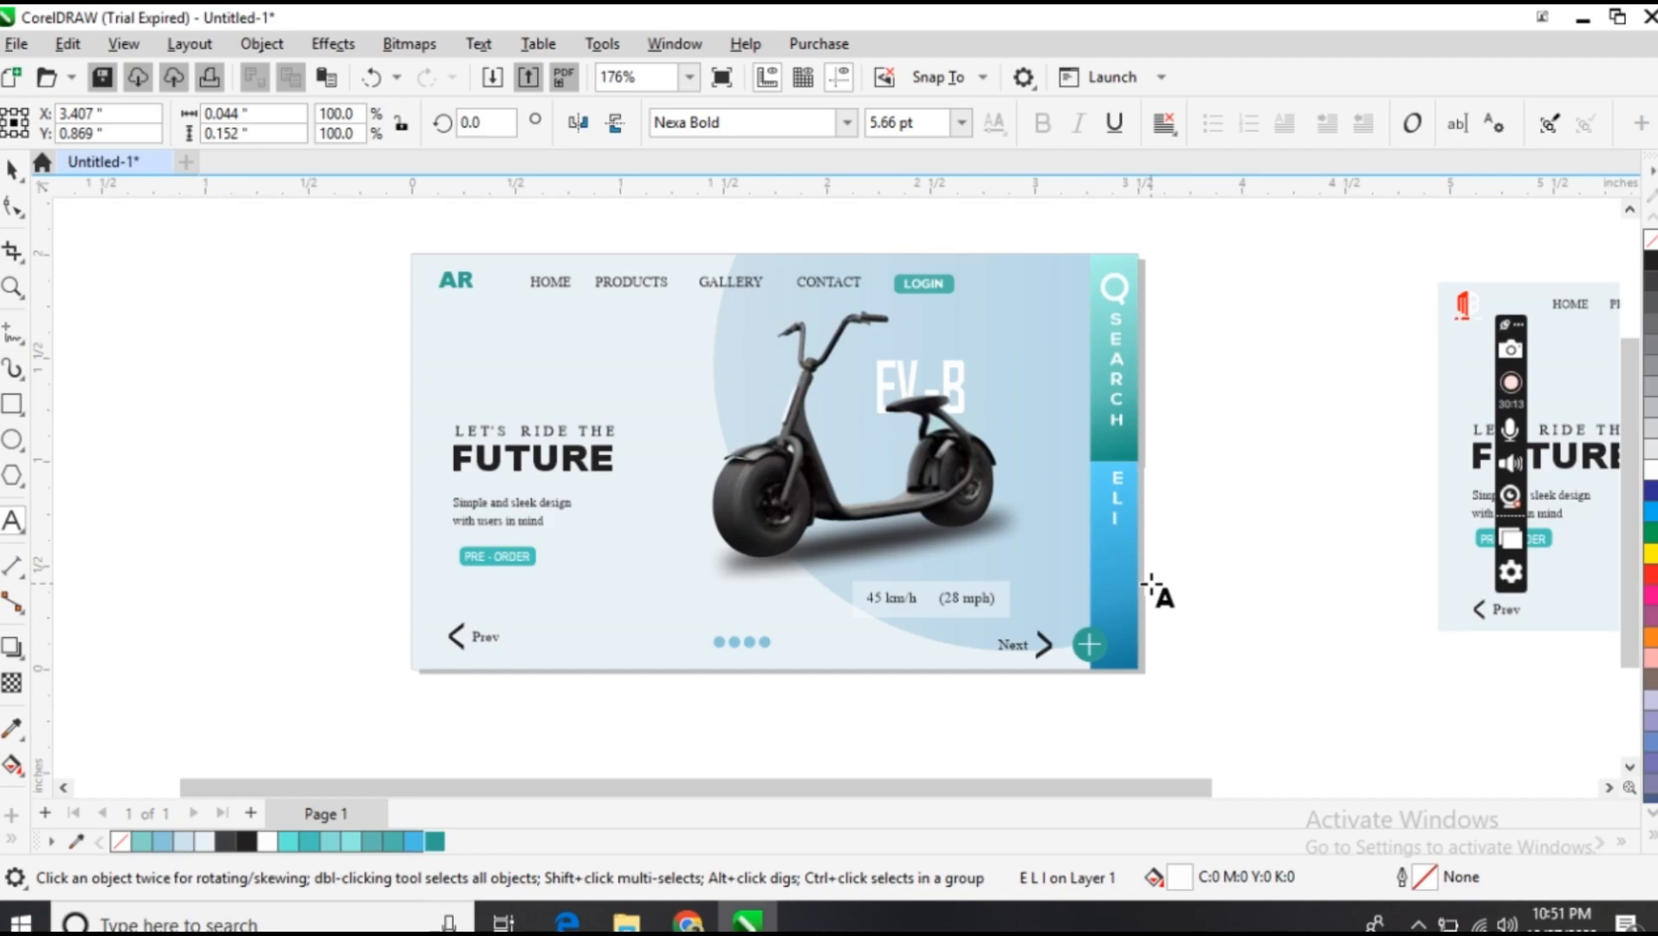
text(C)
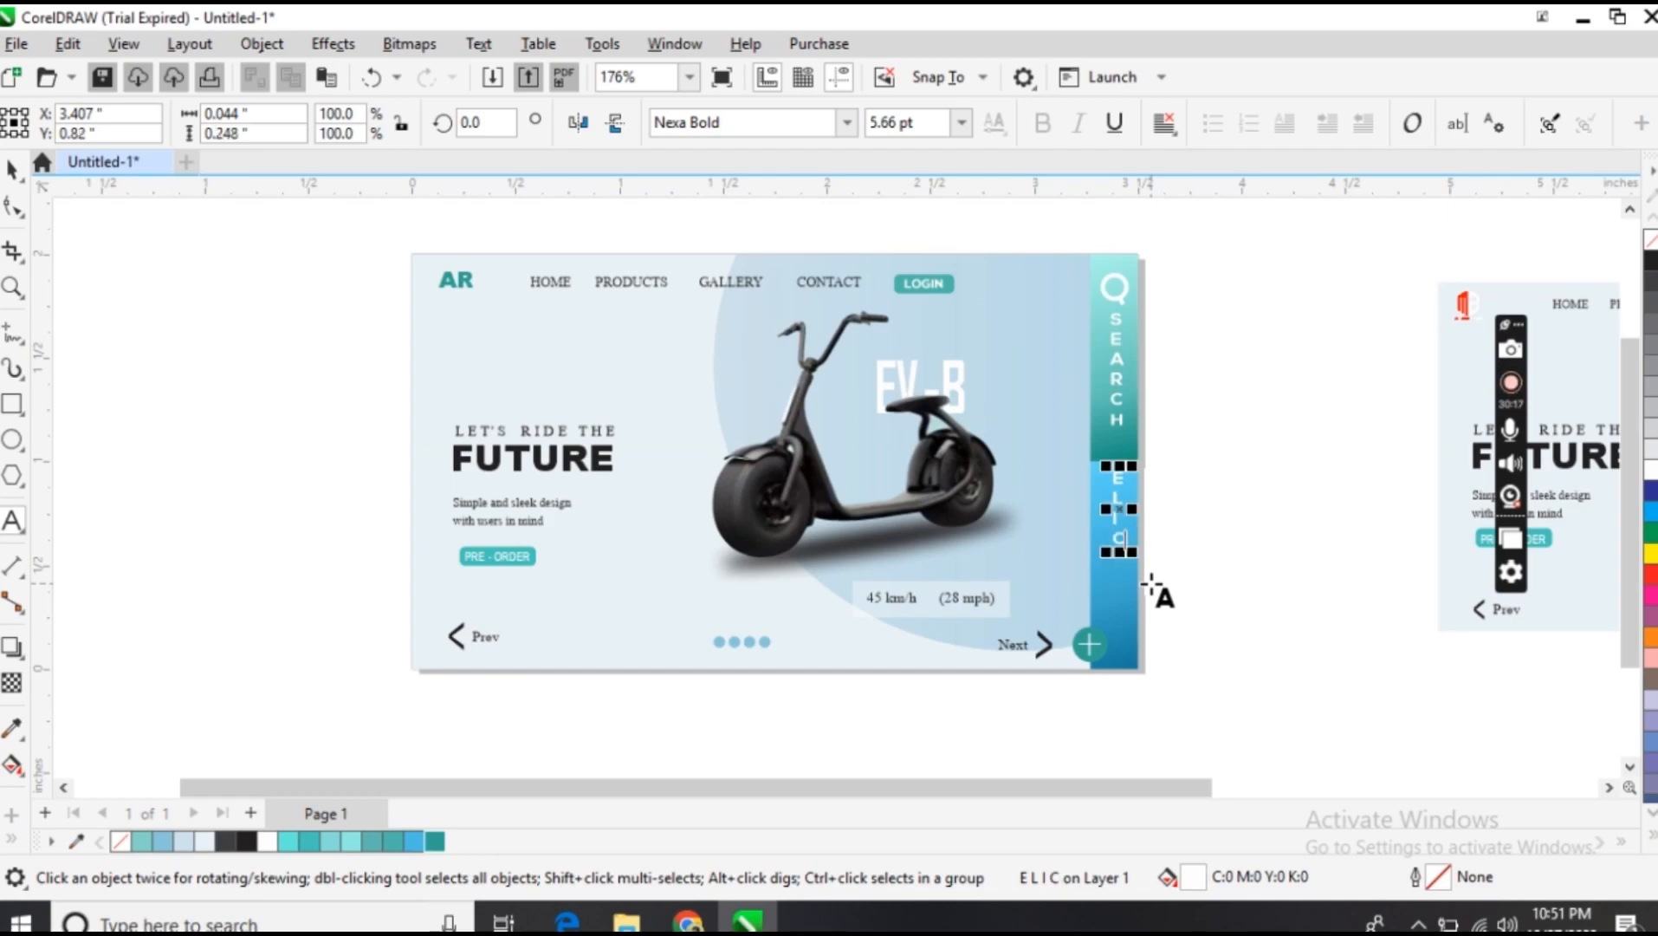
key(BackSpace)
key(BackSpace)
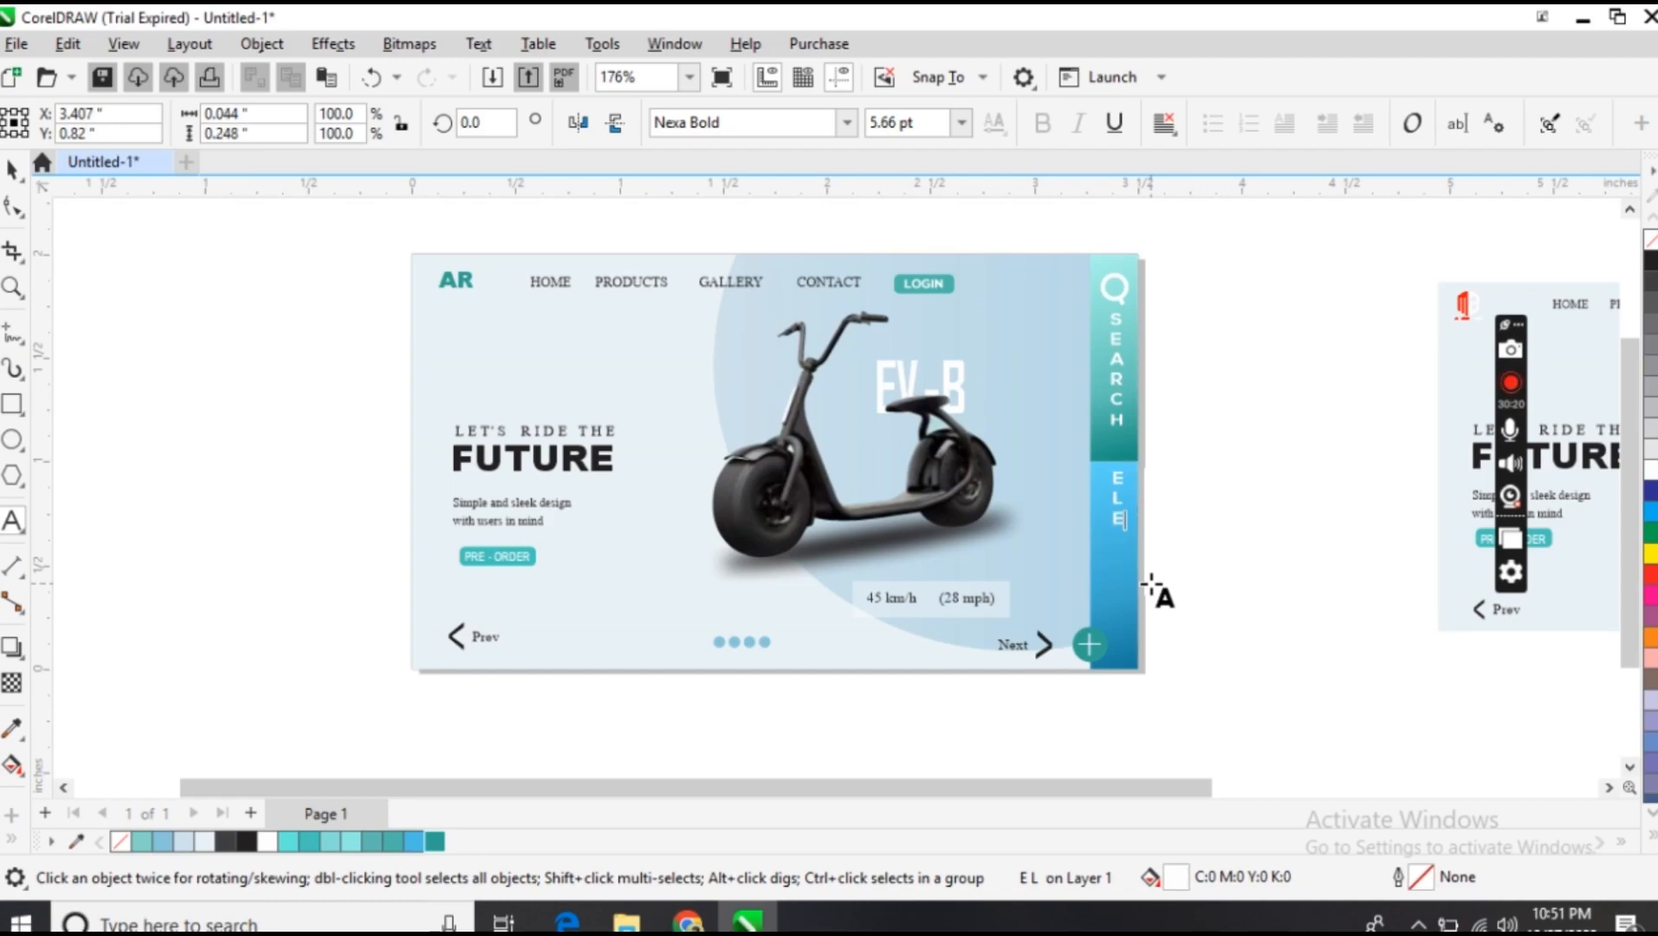
text(E)
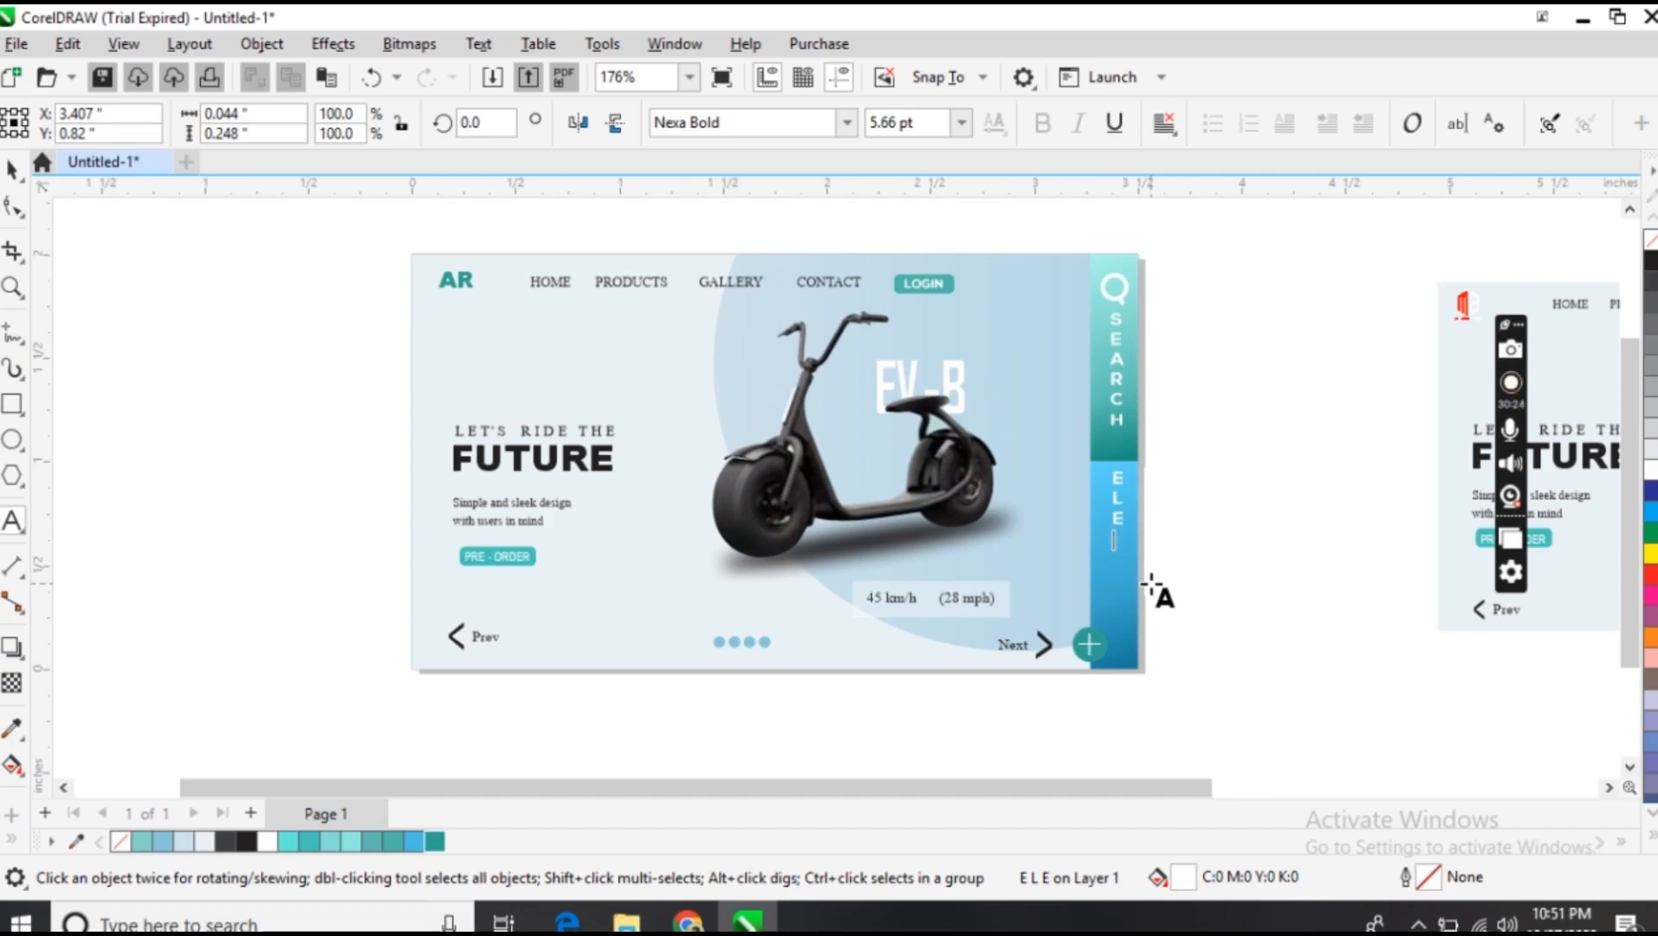
text(CT)
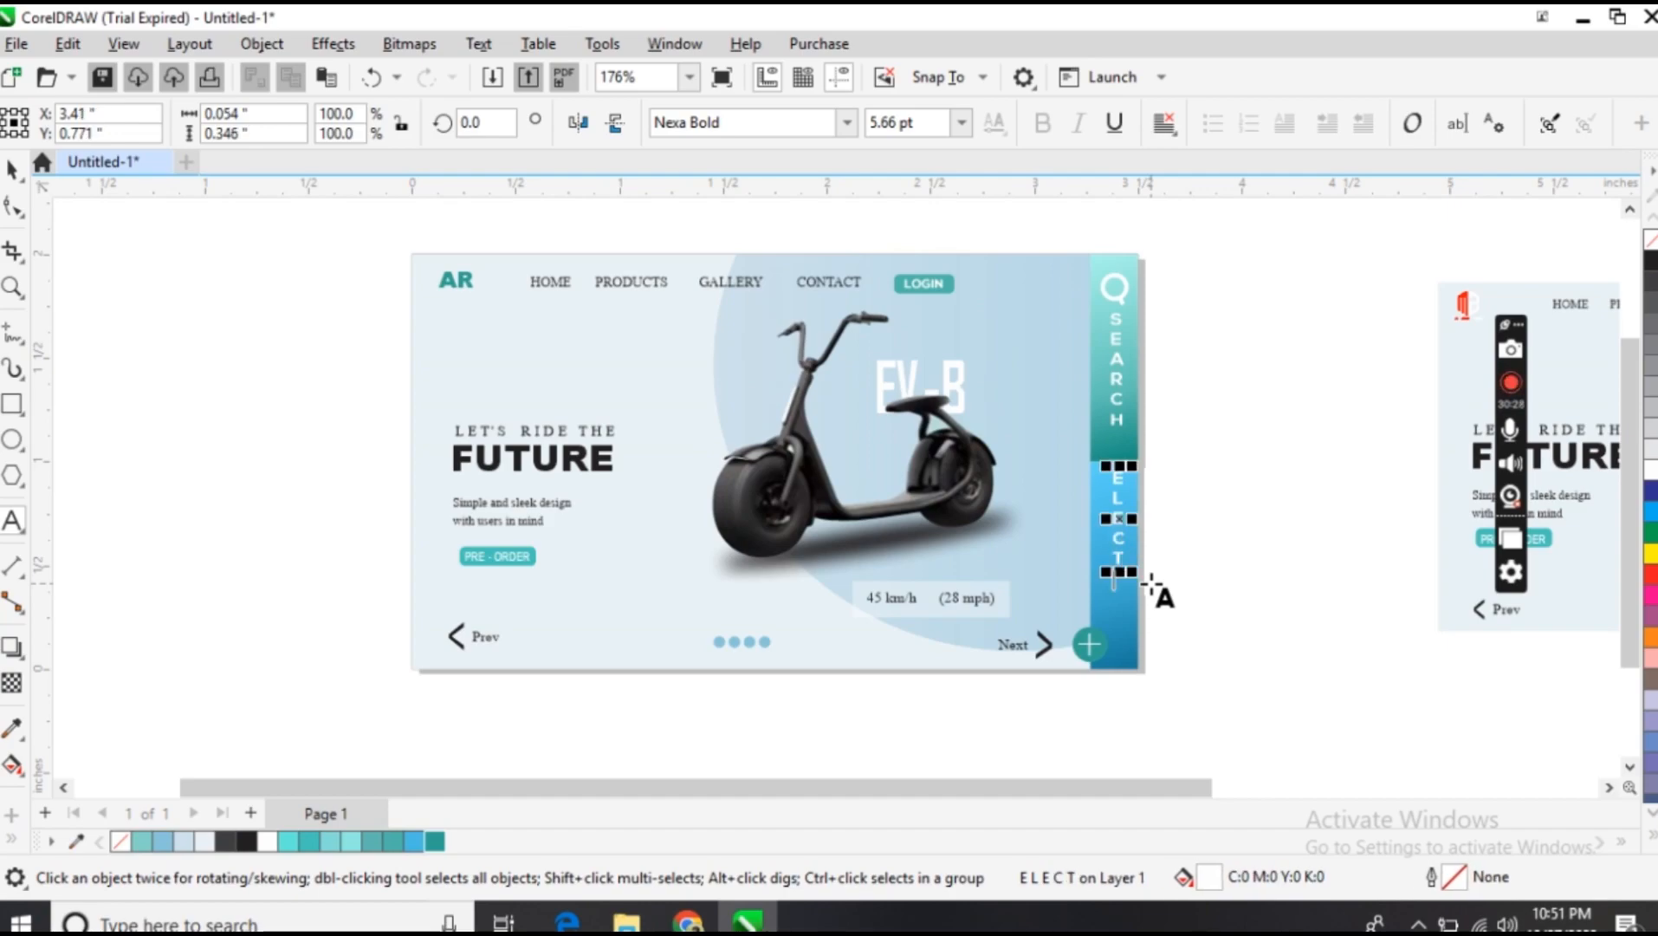
text(RI)
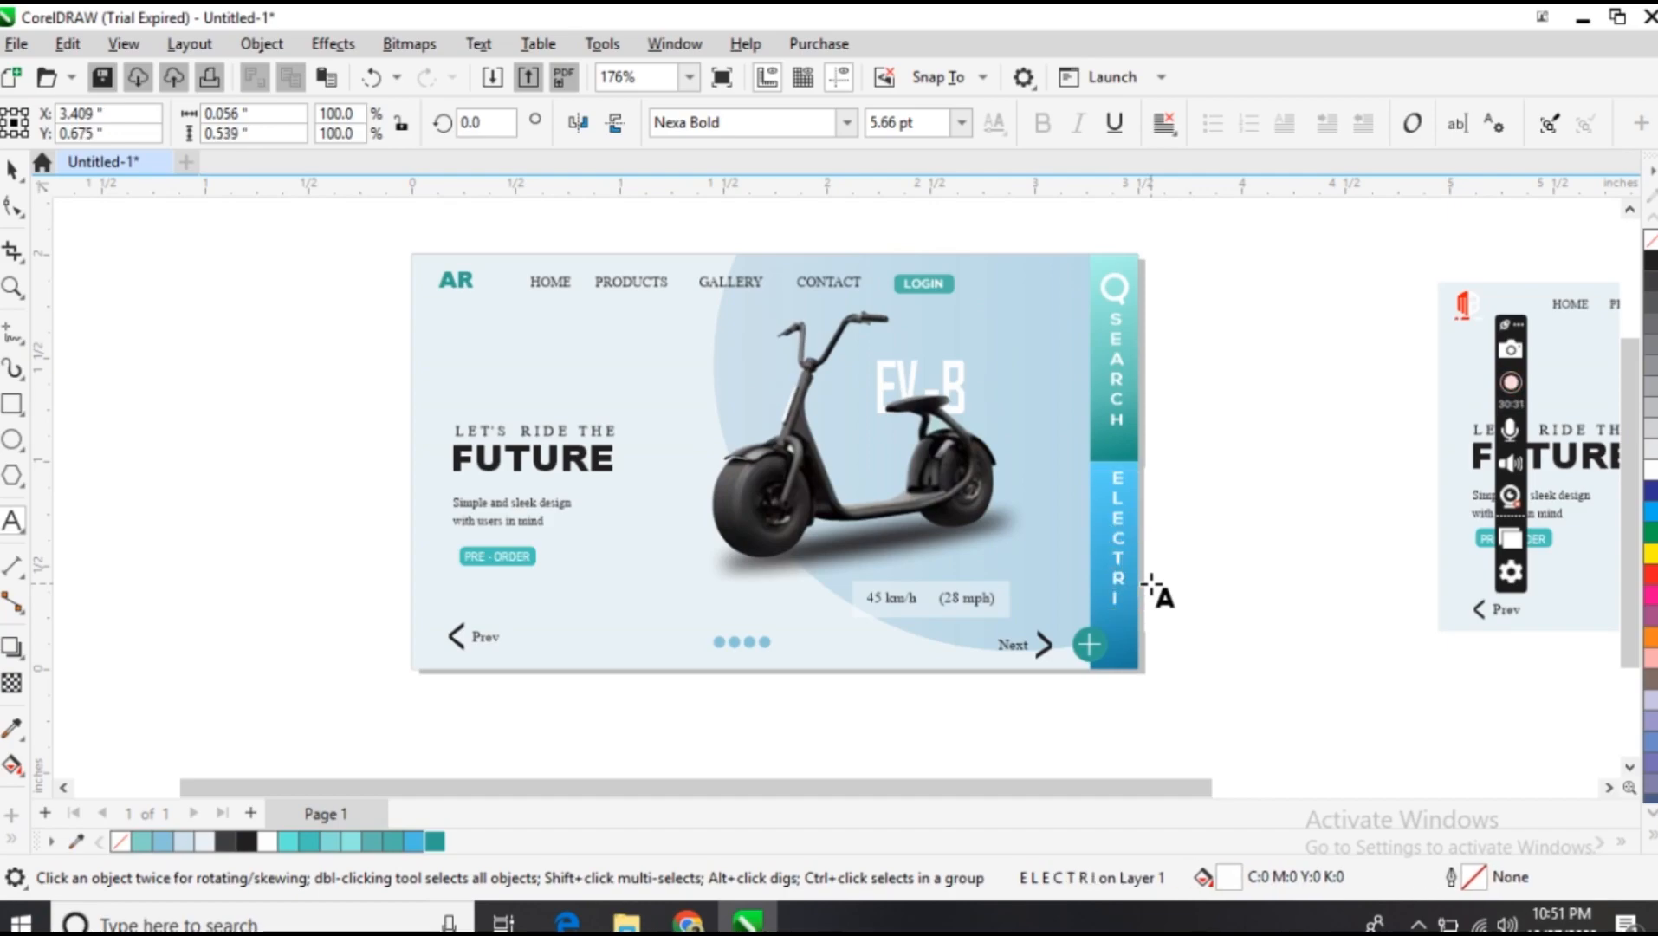
text(C B)
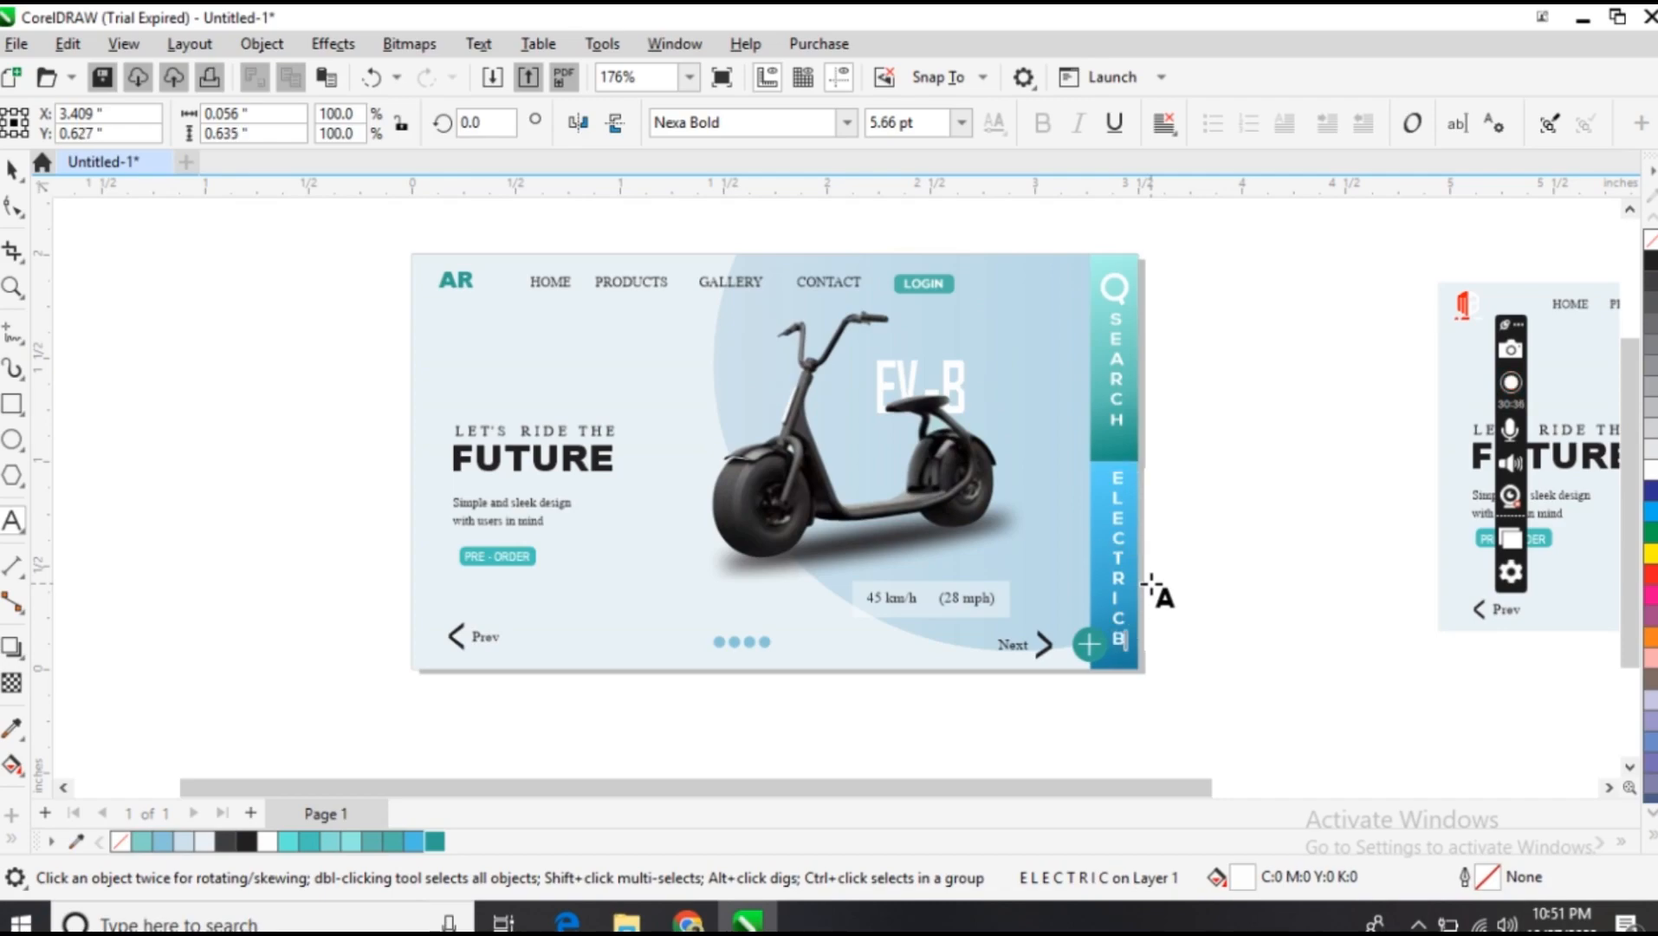
click(1229, 566)
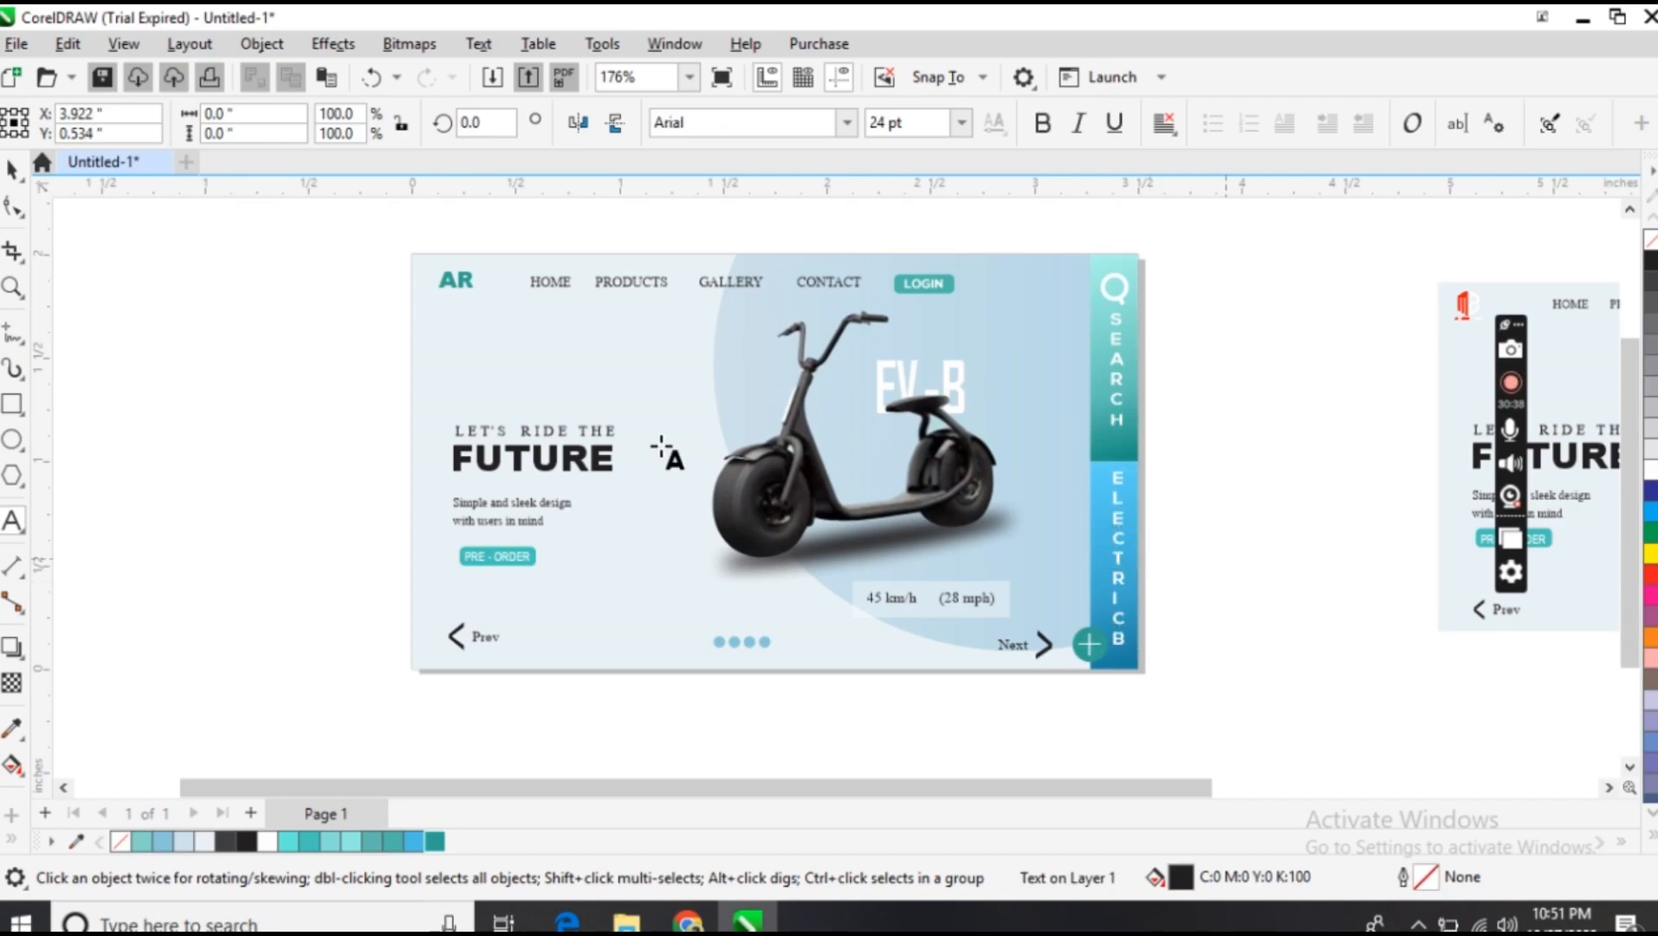
Group all of the card's objects and snap the group onto the page's upper-left corner
click(16, 171)
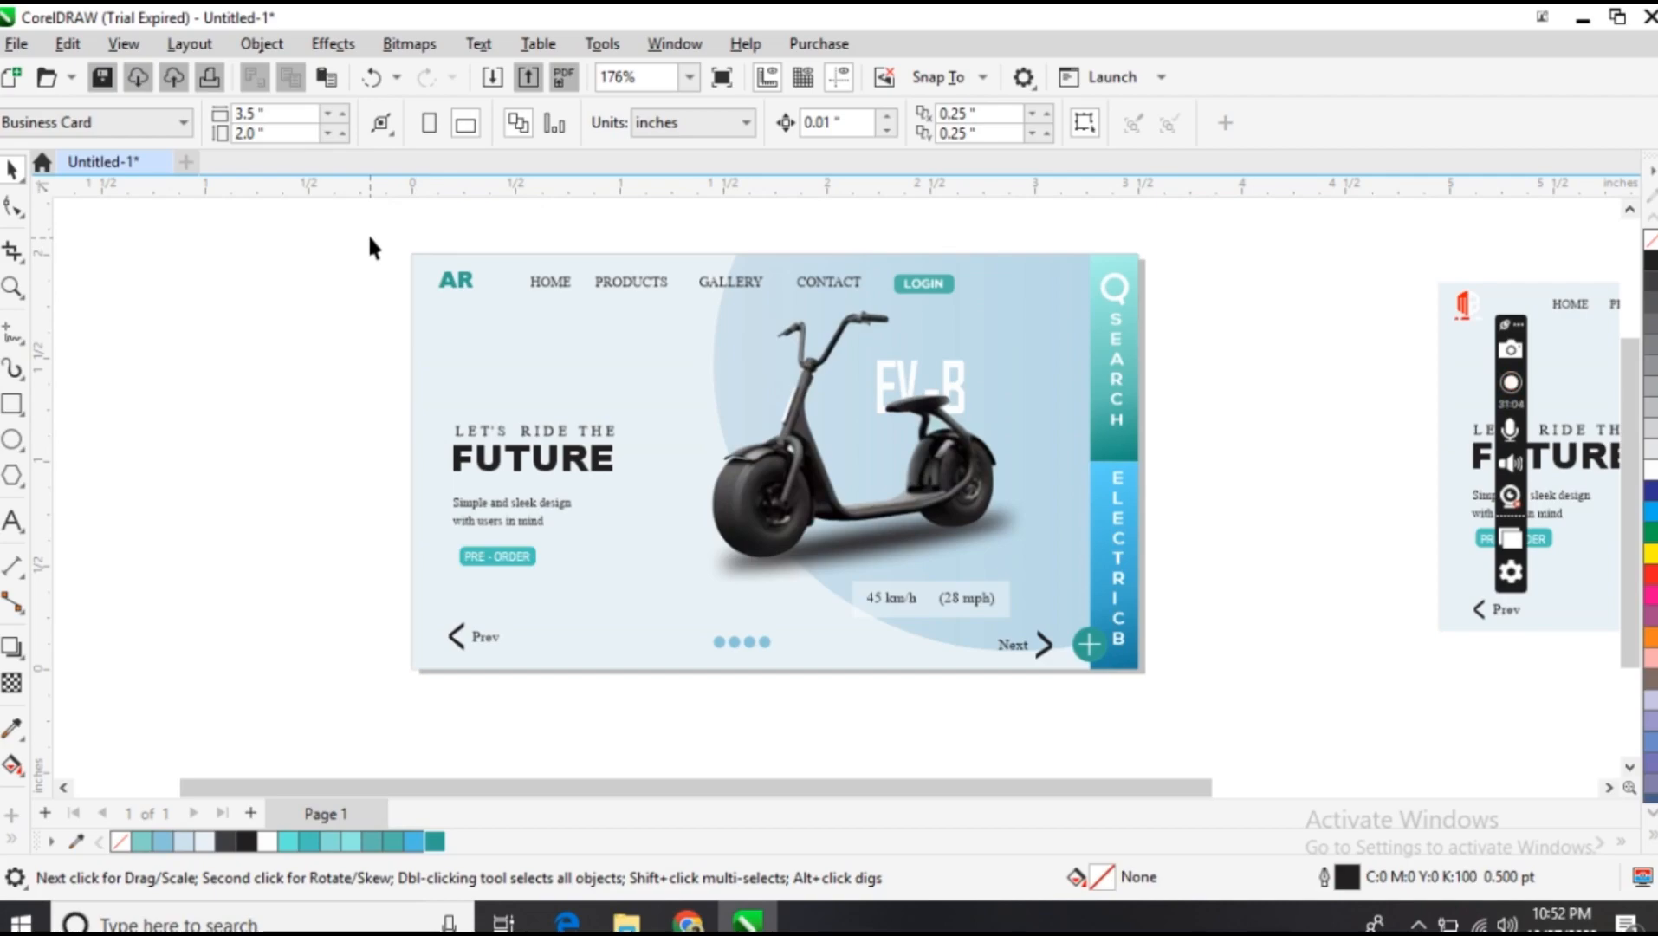
drag(374, 230, 1227, 694)
right_click(689, 594)
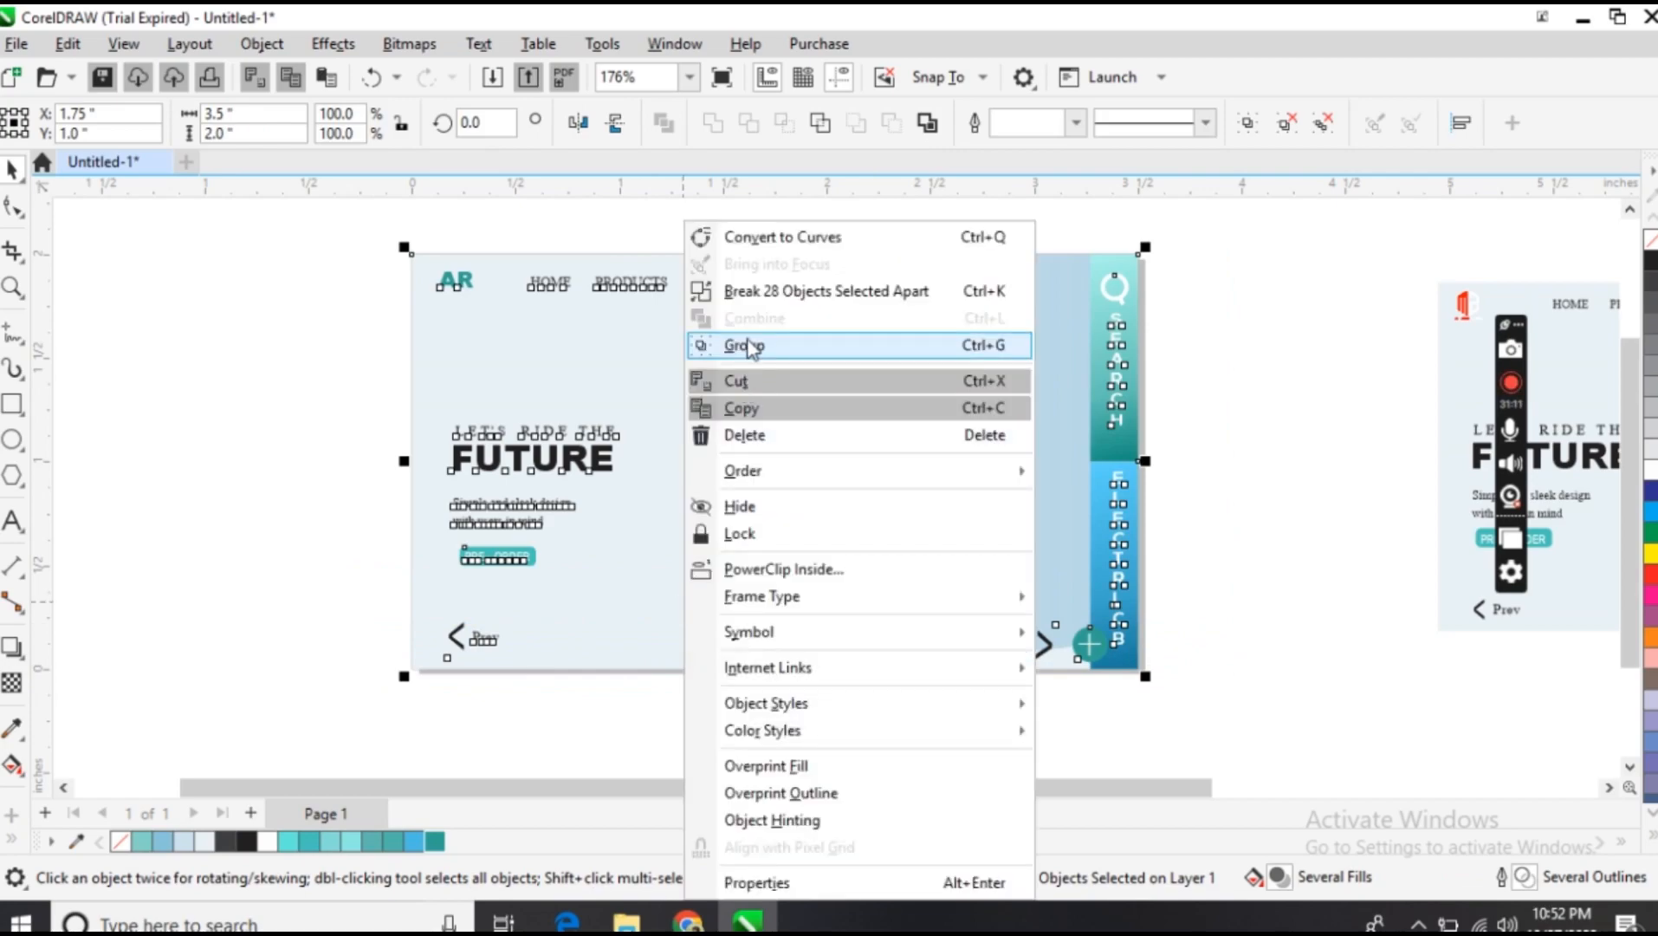
click(749, 342)
click(293, 350)
drag(605, 392, 655, 390)
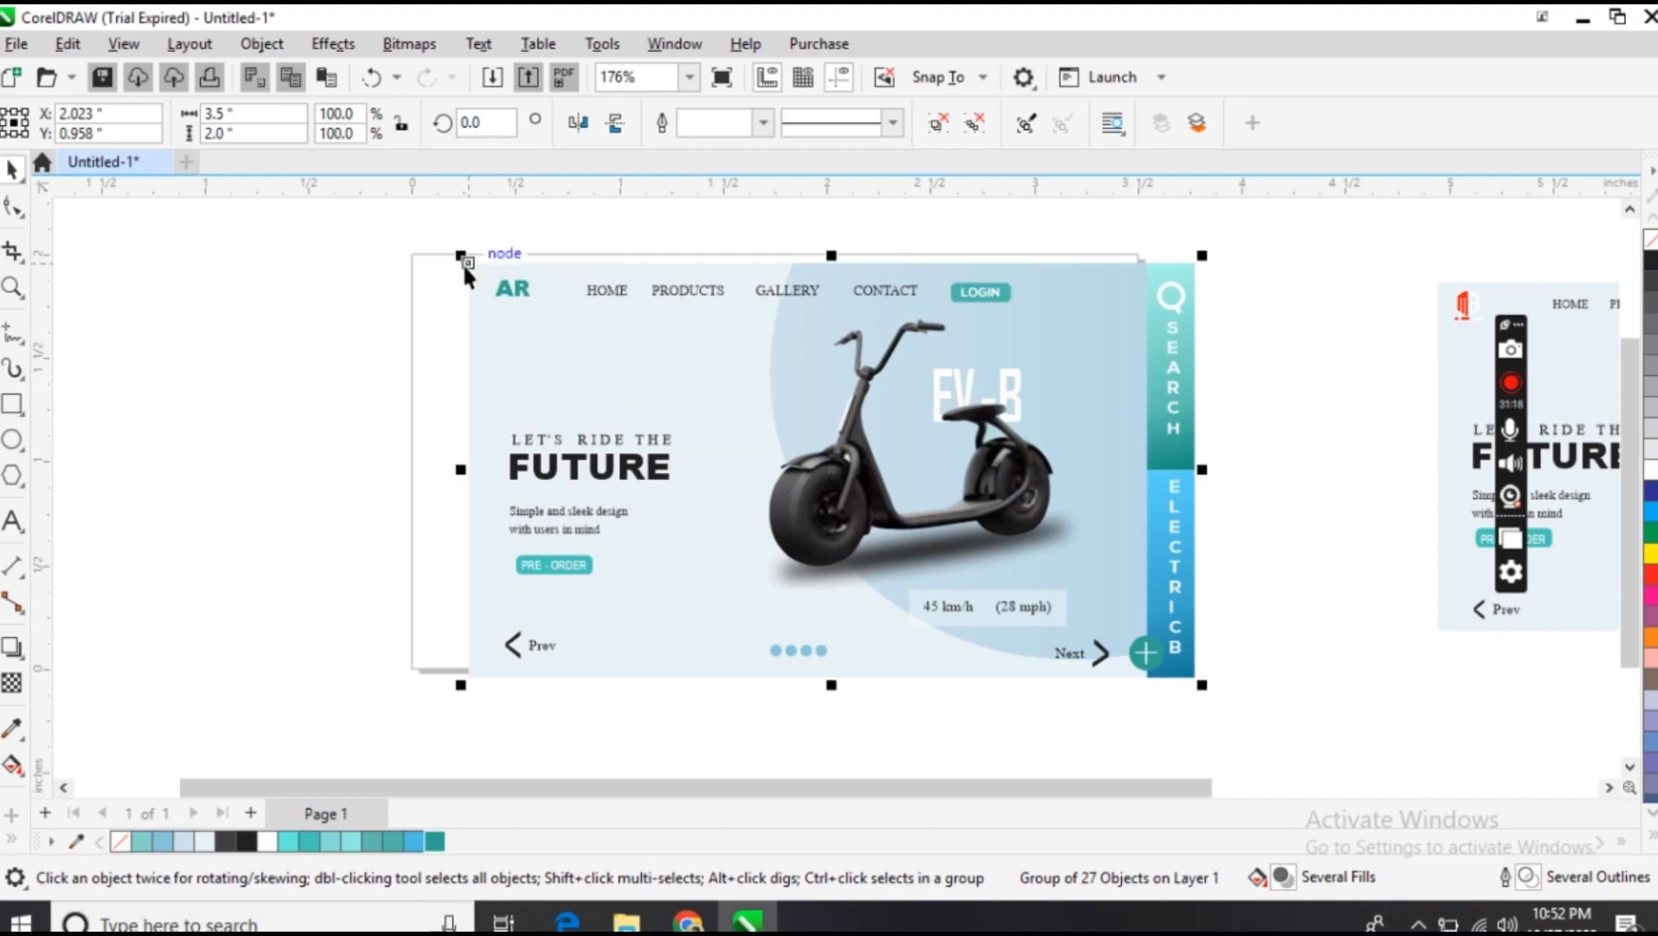
drag(469, 263, 413, 258)
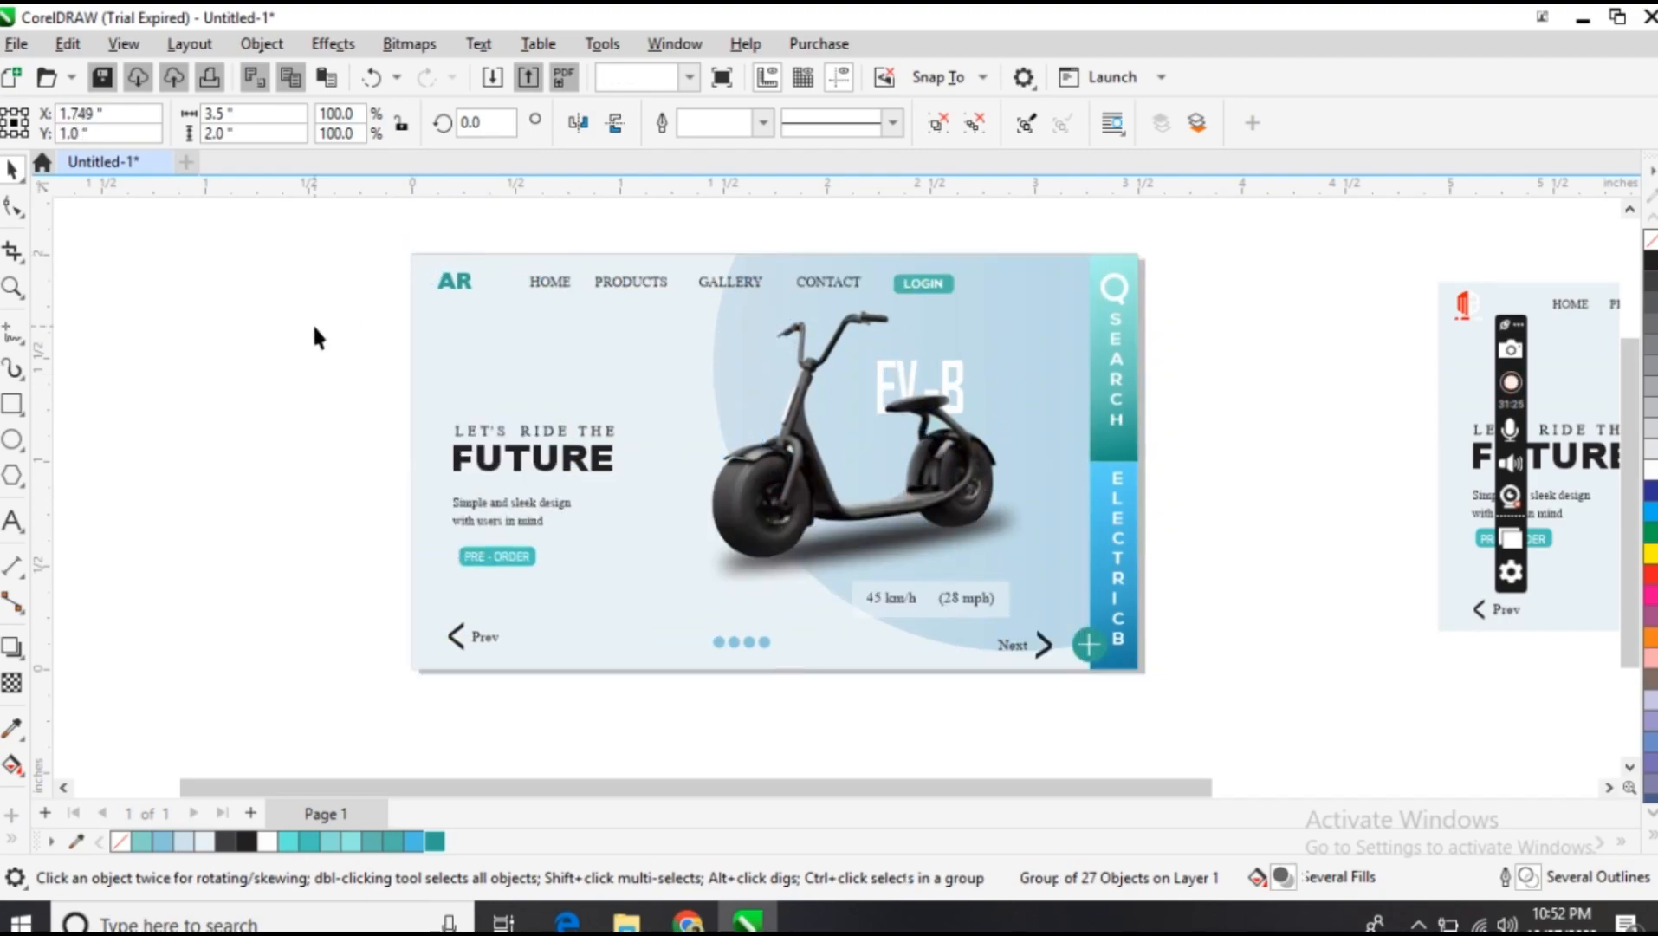
click(316, 336)
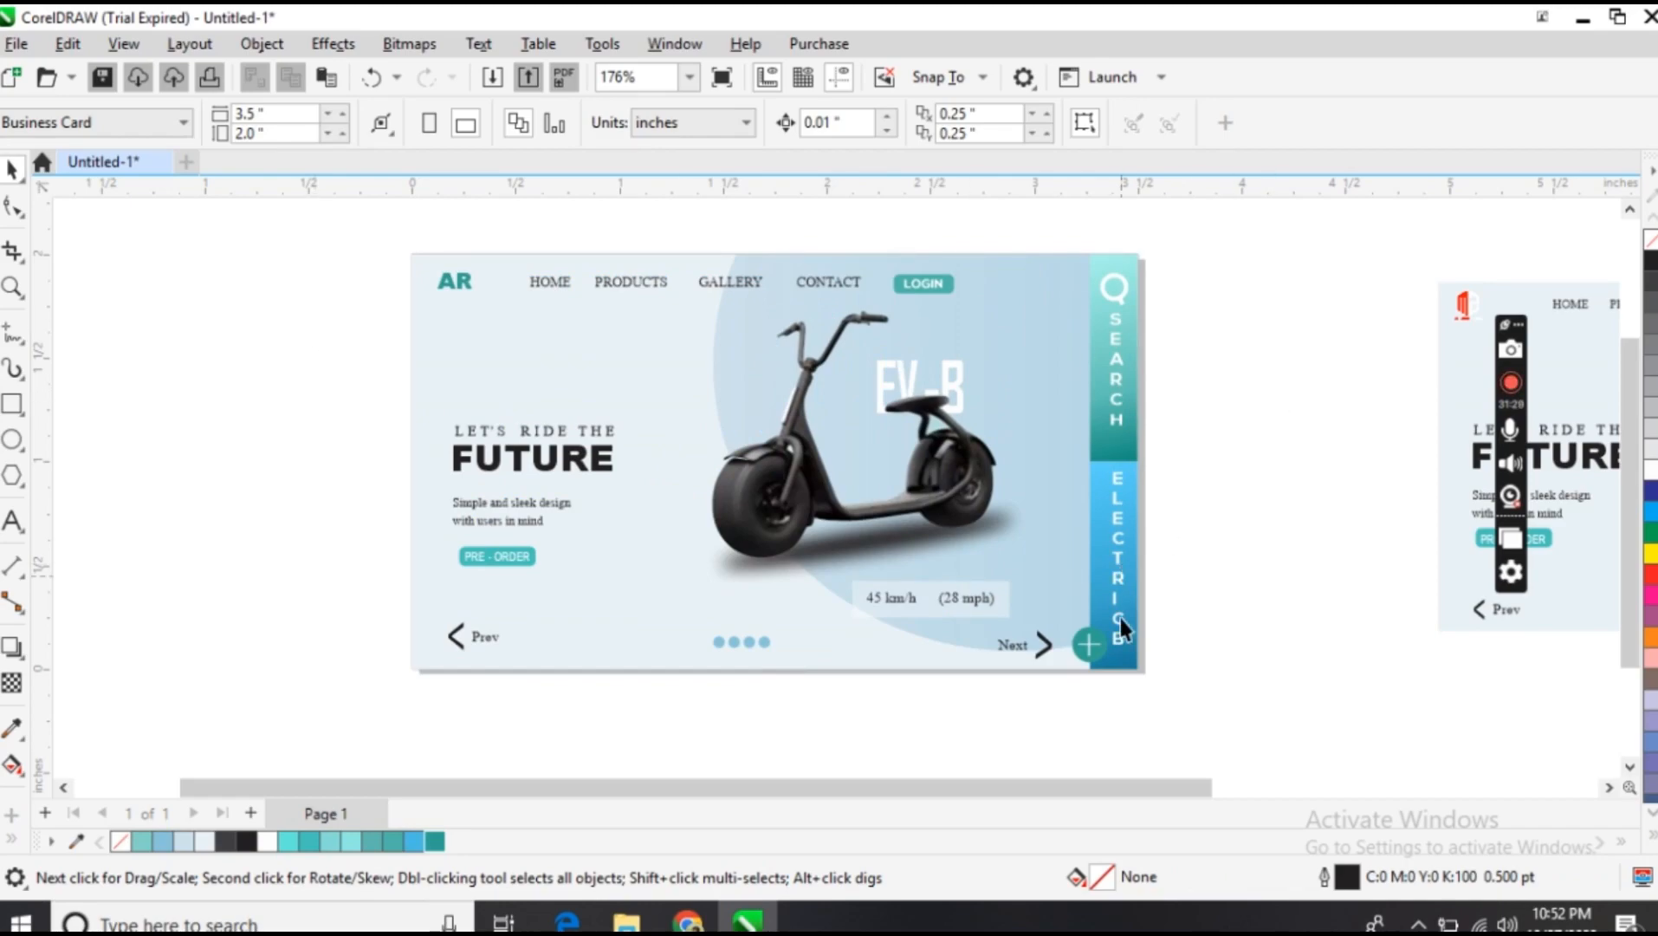
drag(1085, 790, 1449, 773)
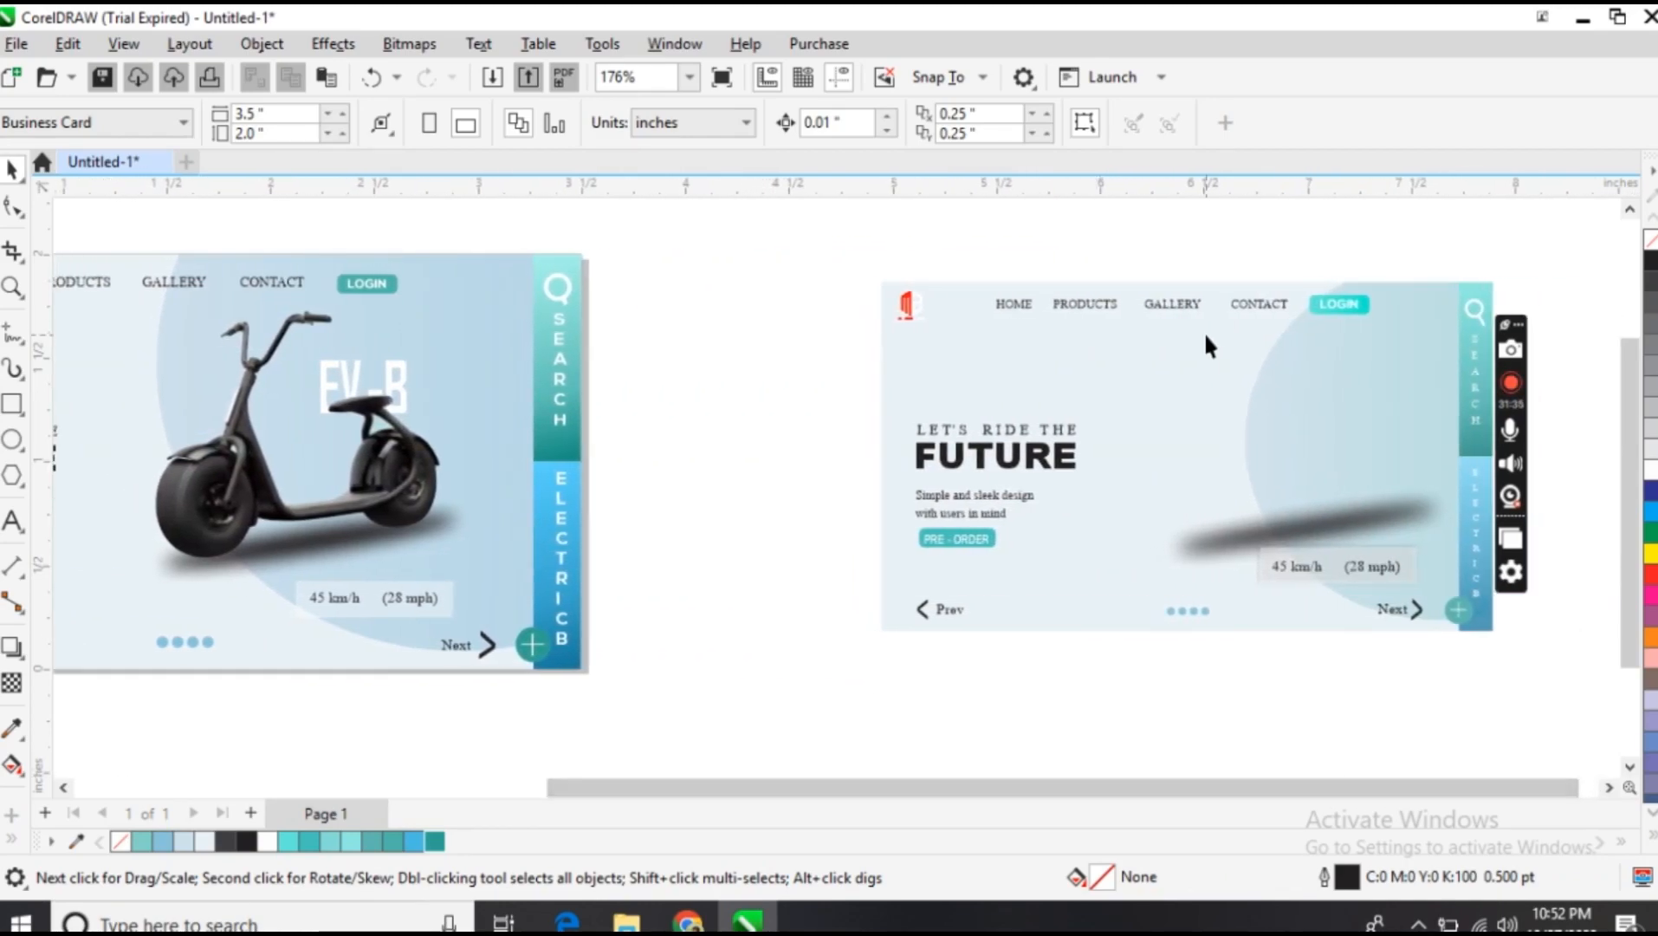
click(904, 301)
click(790, 446)
drag(904, 790, 541, 755)
Draw a rectangle about 5.71 × 2.736 inches around the whole card as a backdrop
drag(1630, 524, 1629, 494)
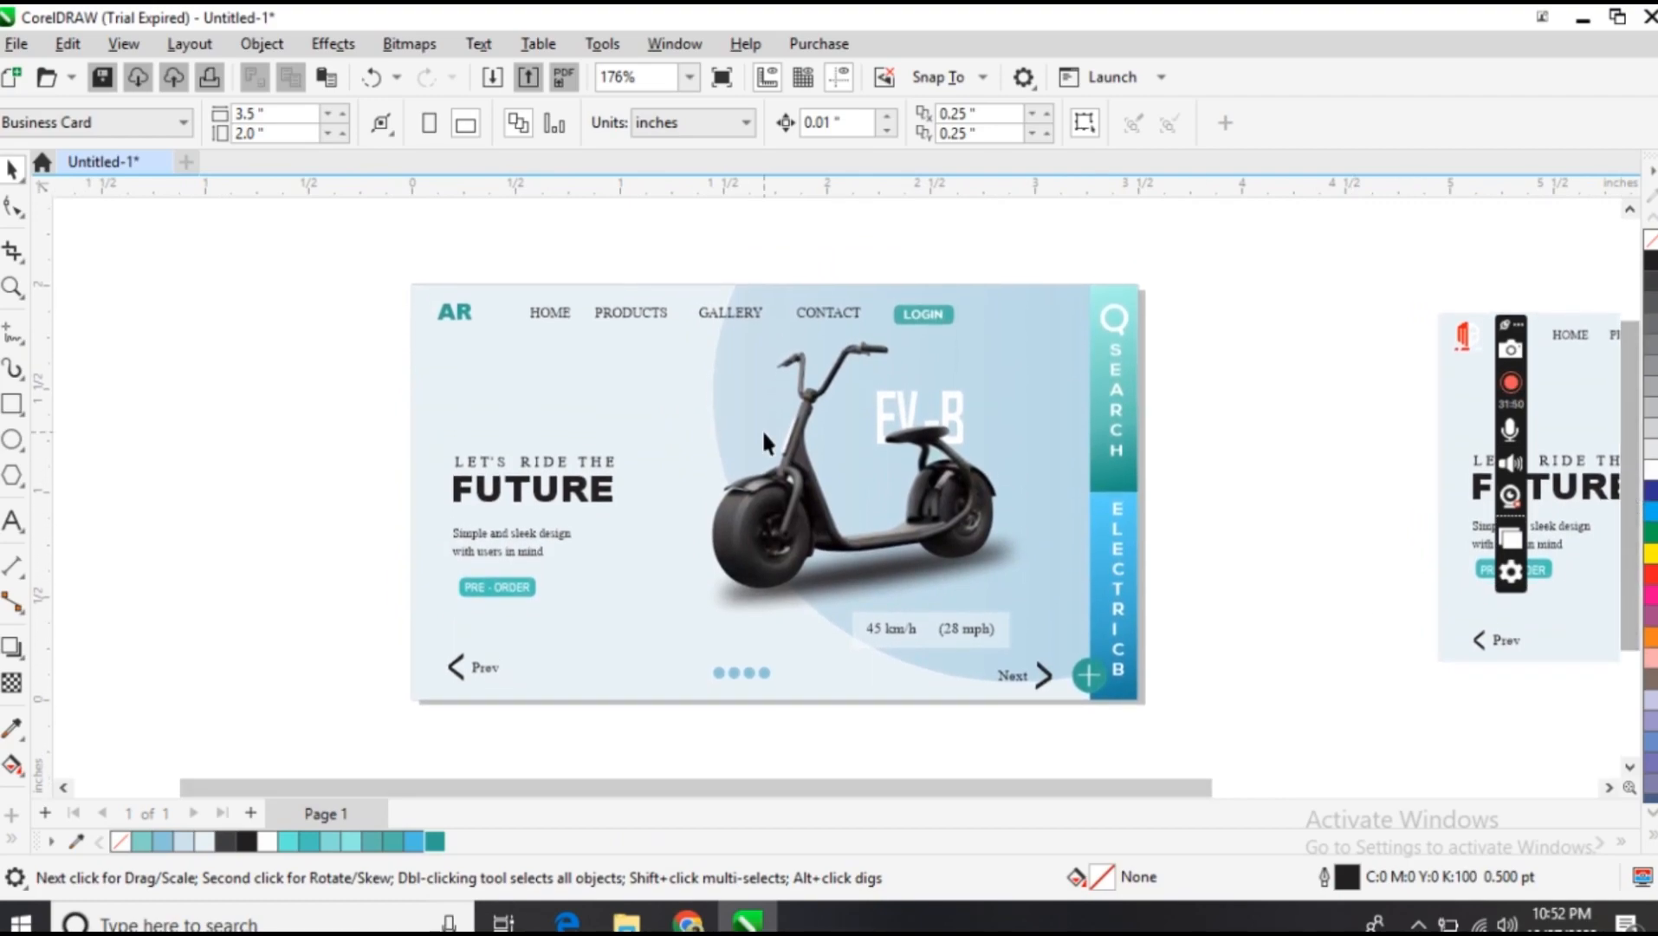
click(15, 406)
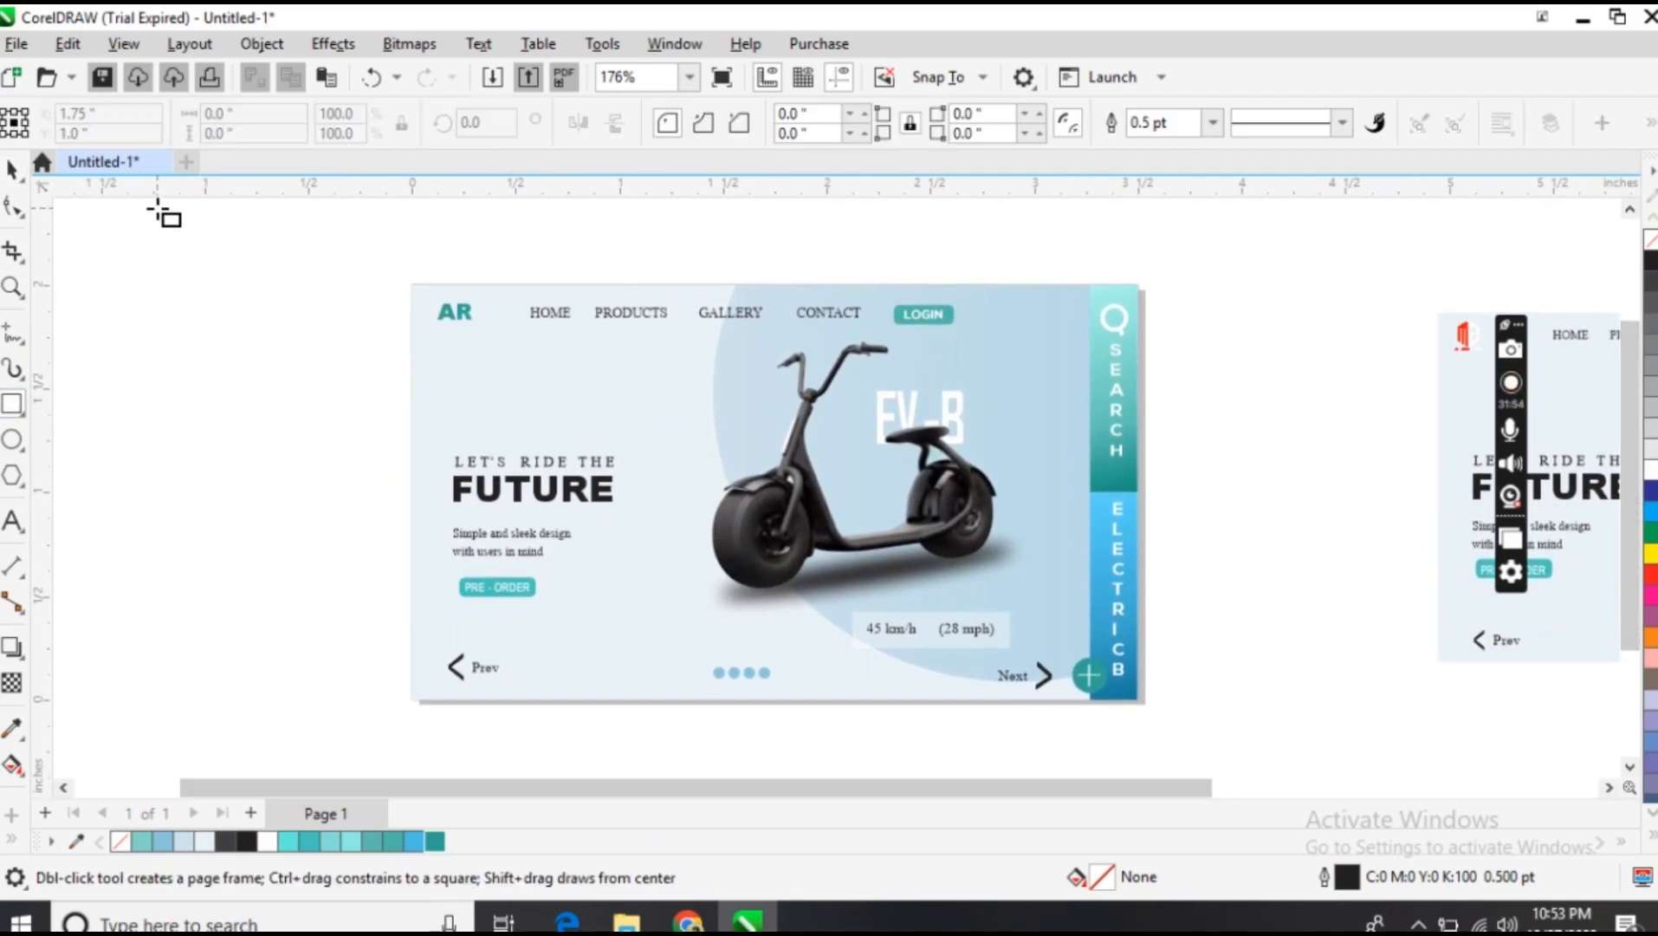
drag(156, 208, 1344, 670)
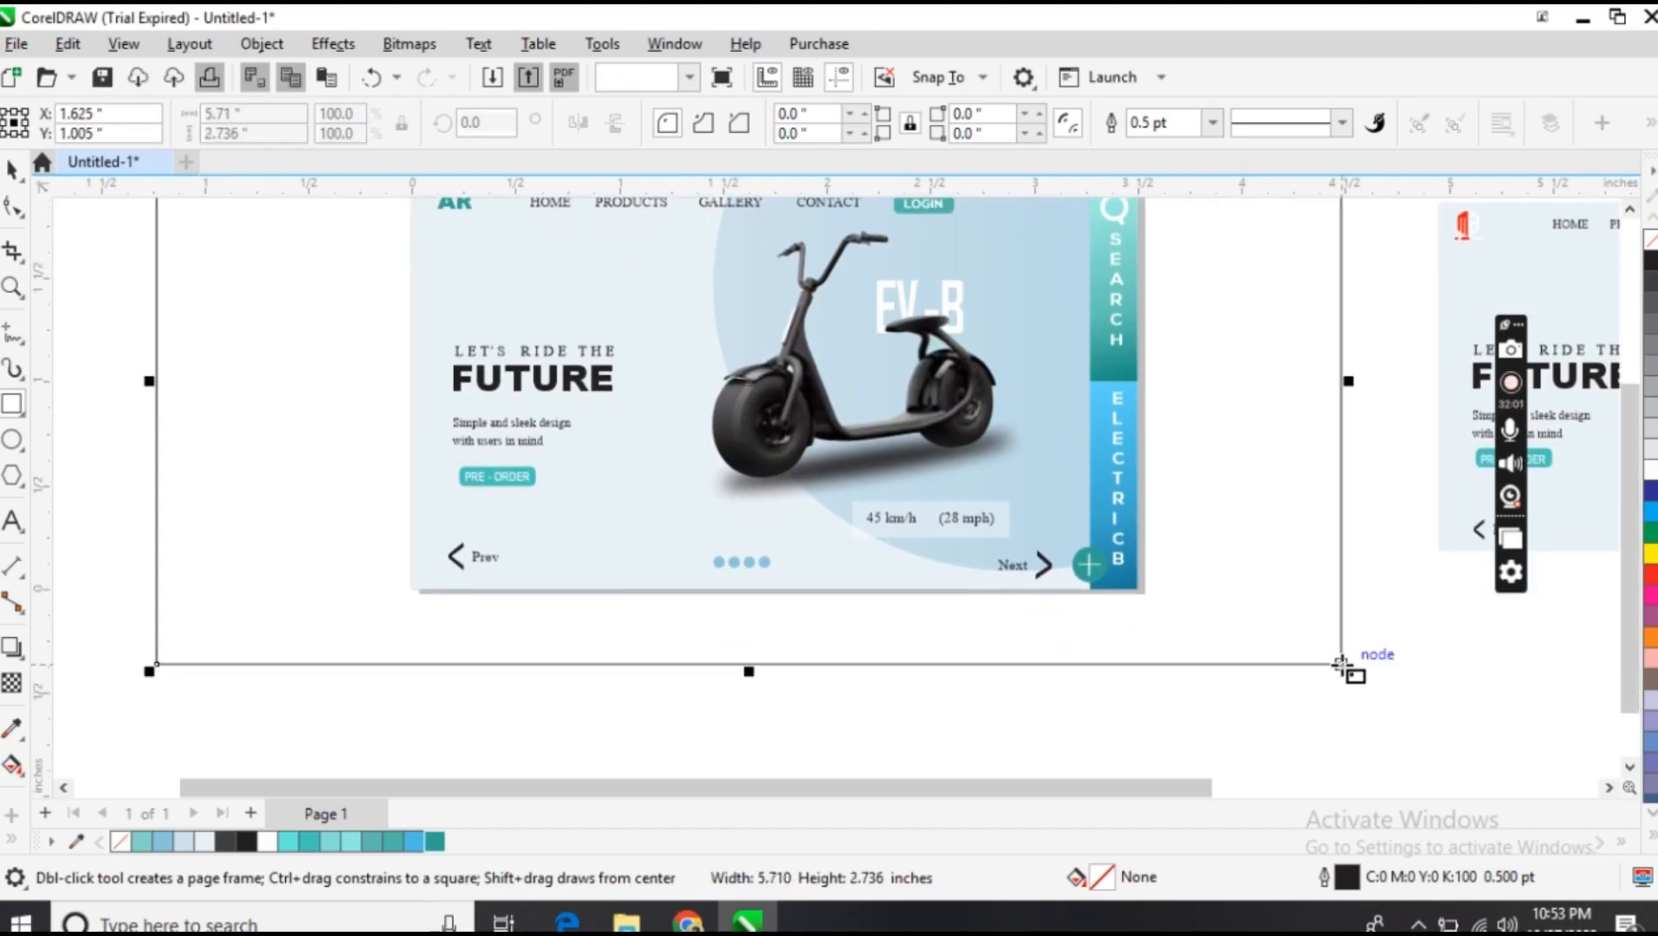
drag(1625, 623, 1632, 561)
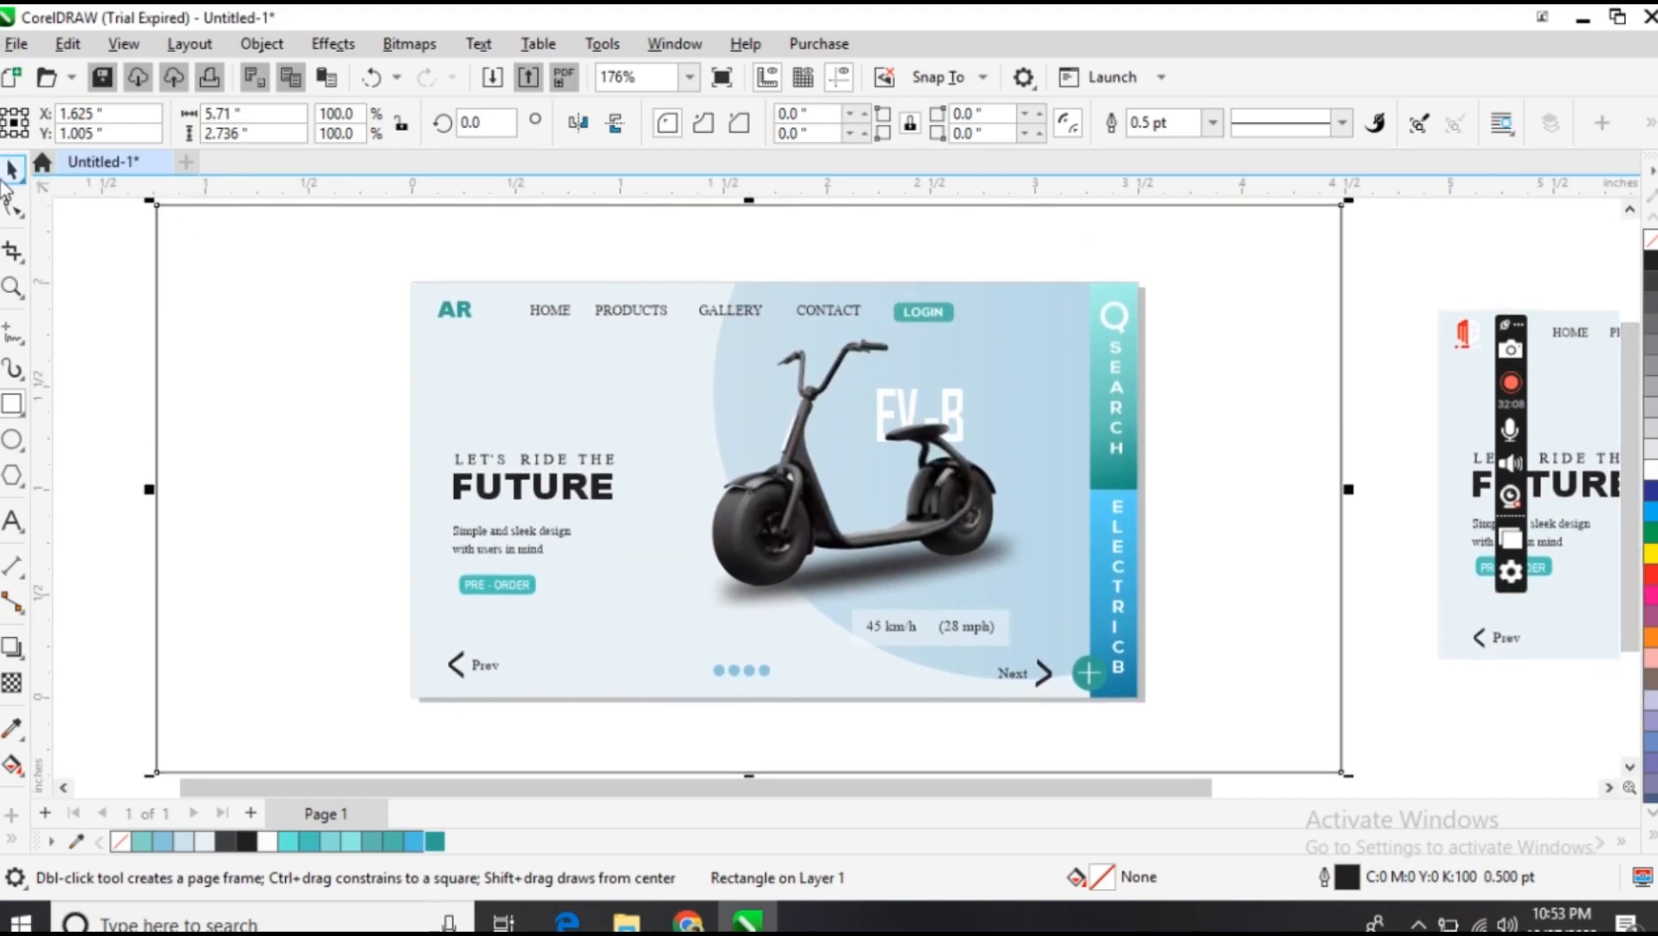
click(11, 171)
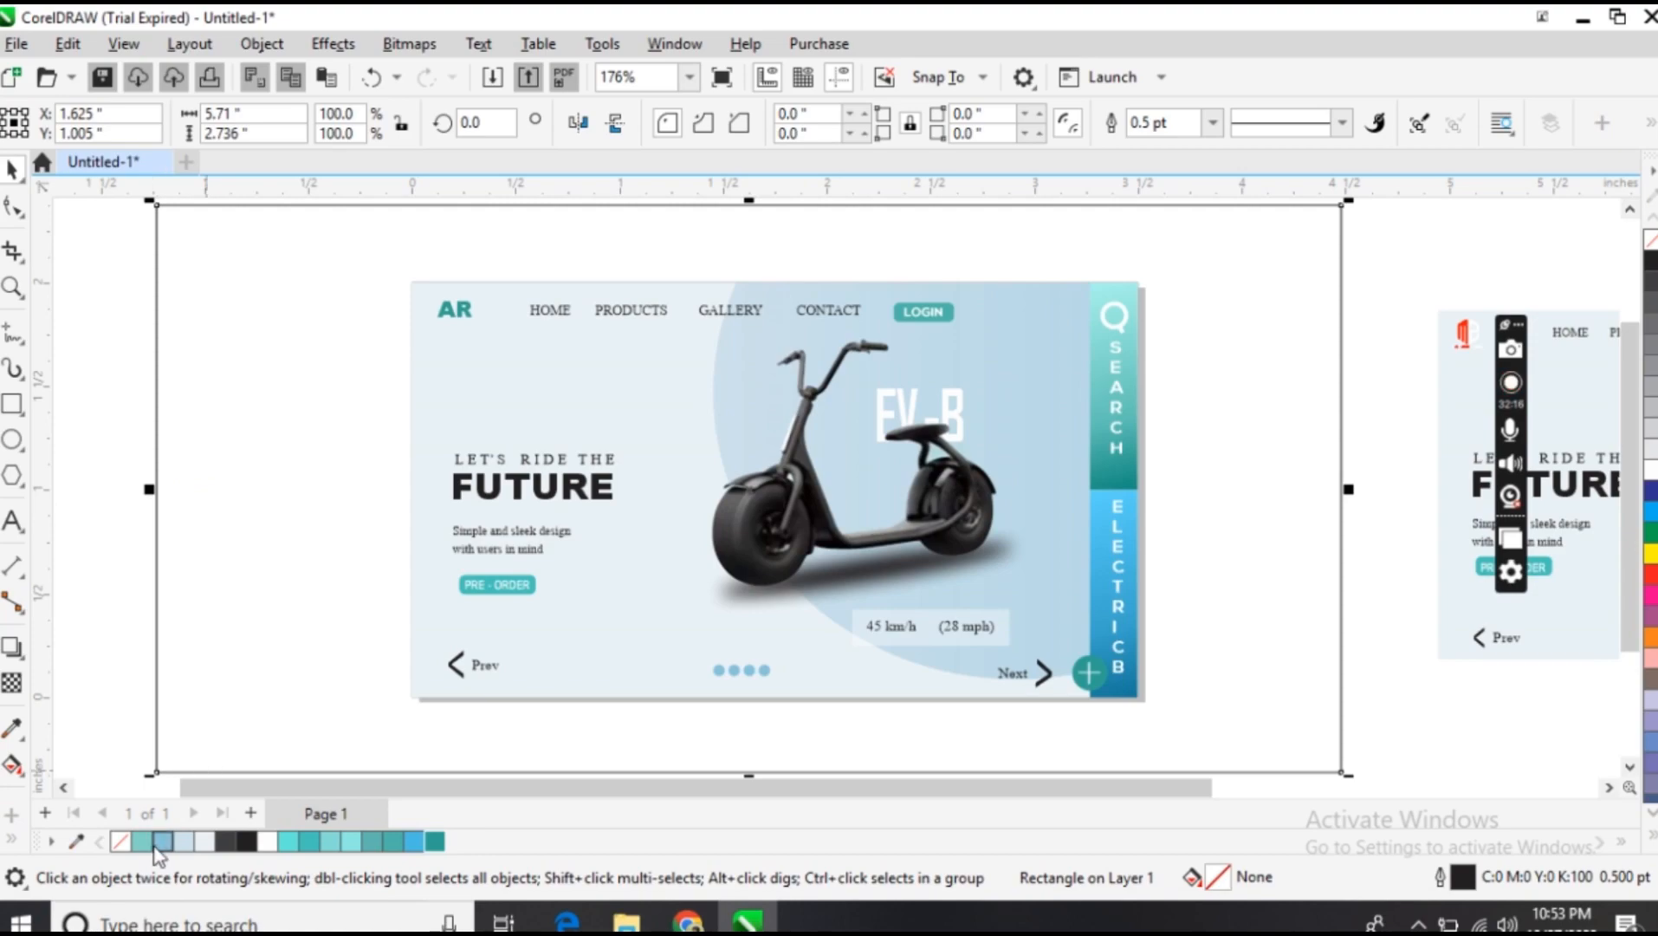
Fill the backdrop rectangle with light teal #83D3C8 and send it behind the card
click(140, 841)
right_click(538, 410)
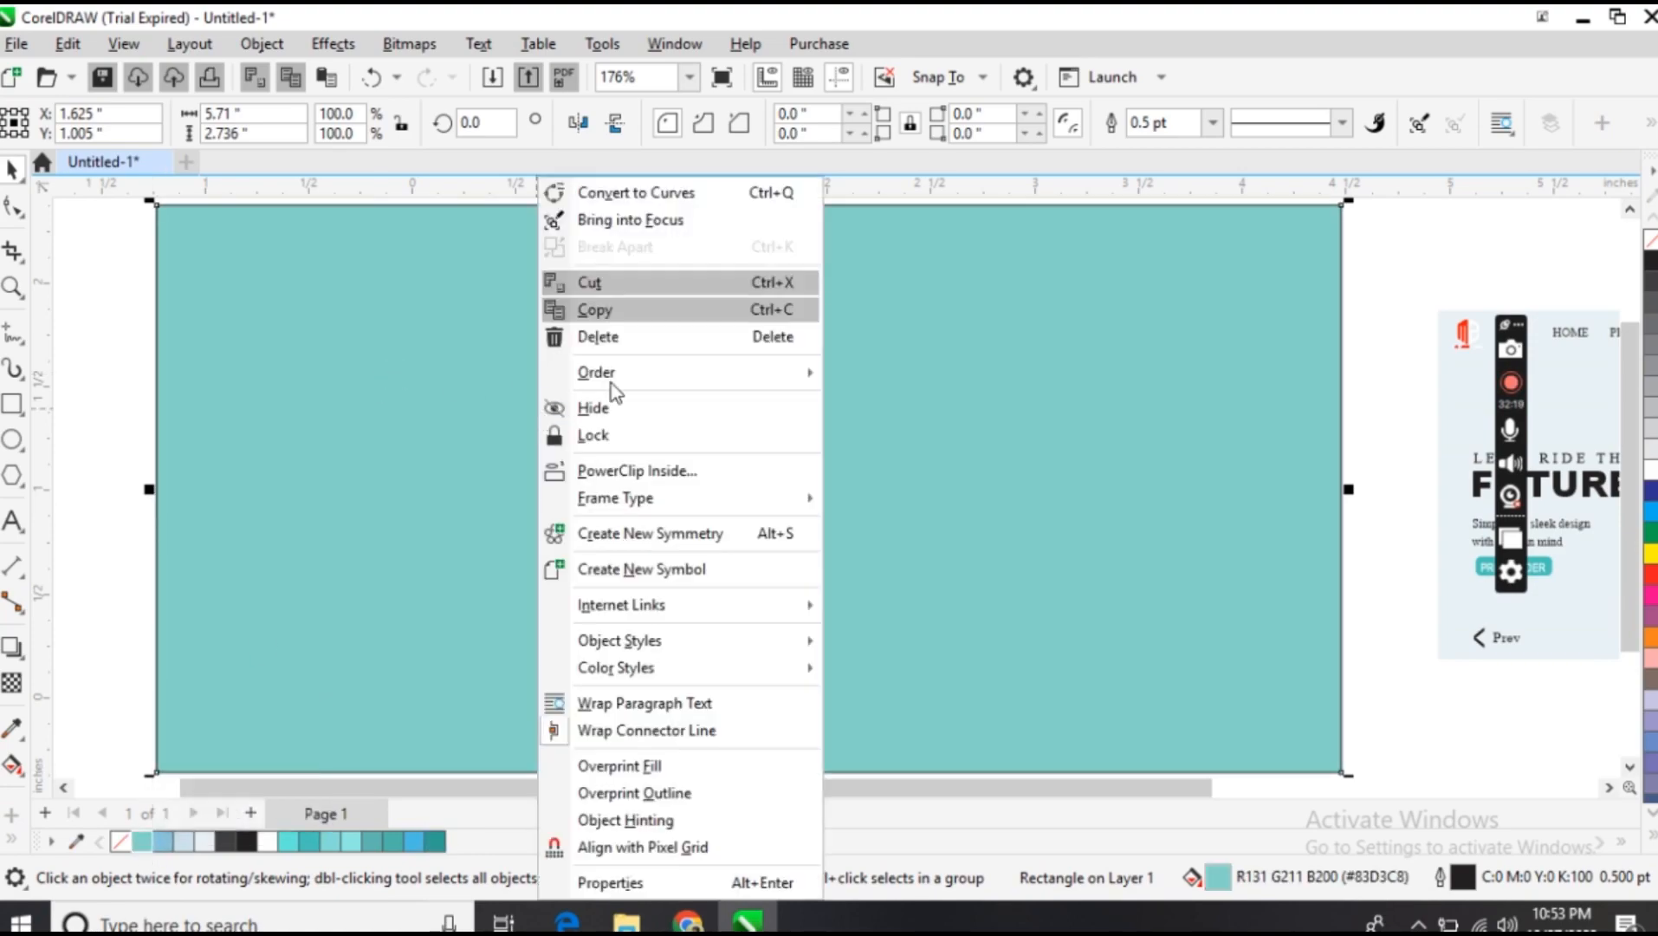
mouse_move(612, 384)
click(911, 416)
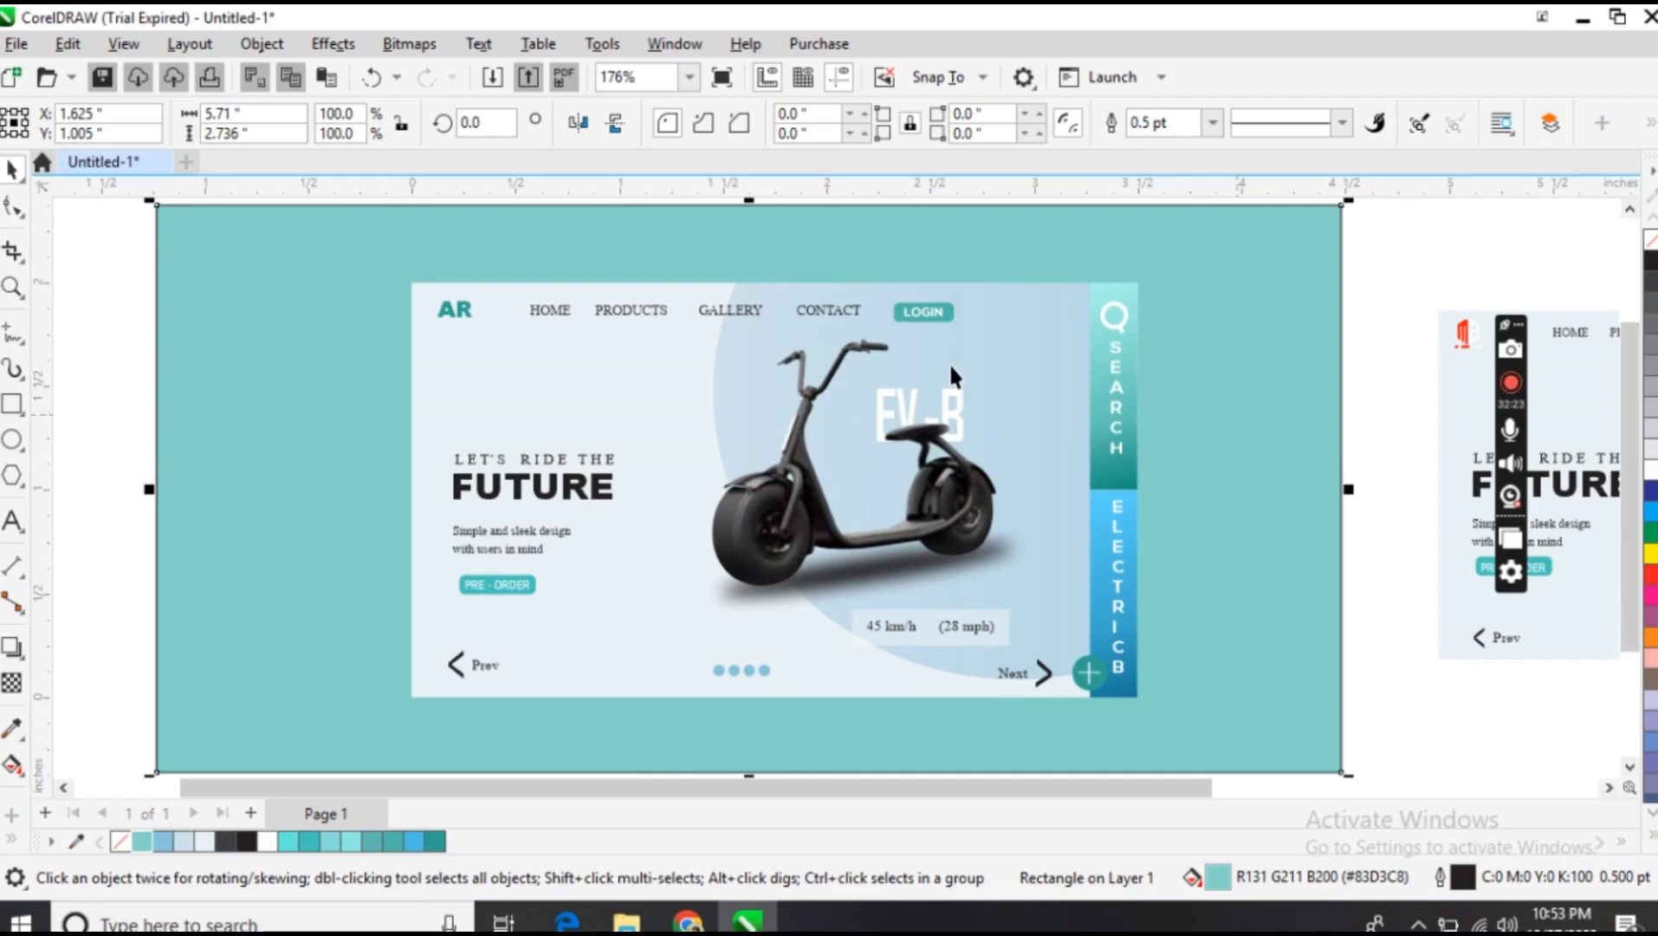
click(130, 229)
Add a drop shadow to the card group, running from its left edge to its right edge
click(439, 345)
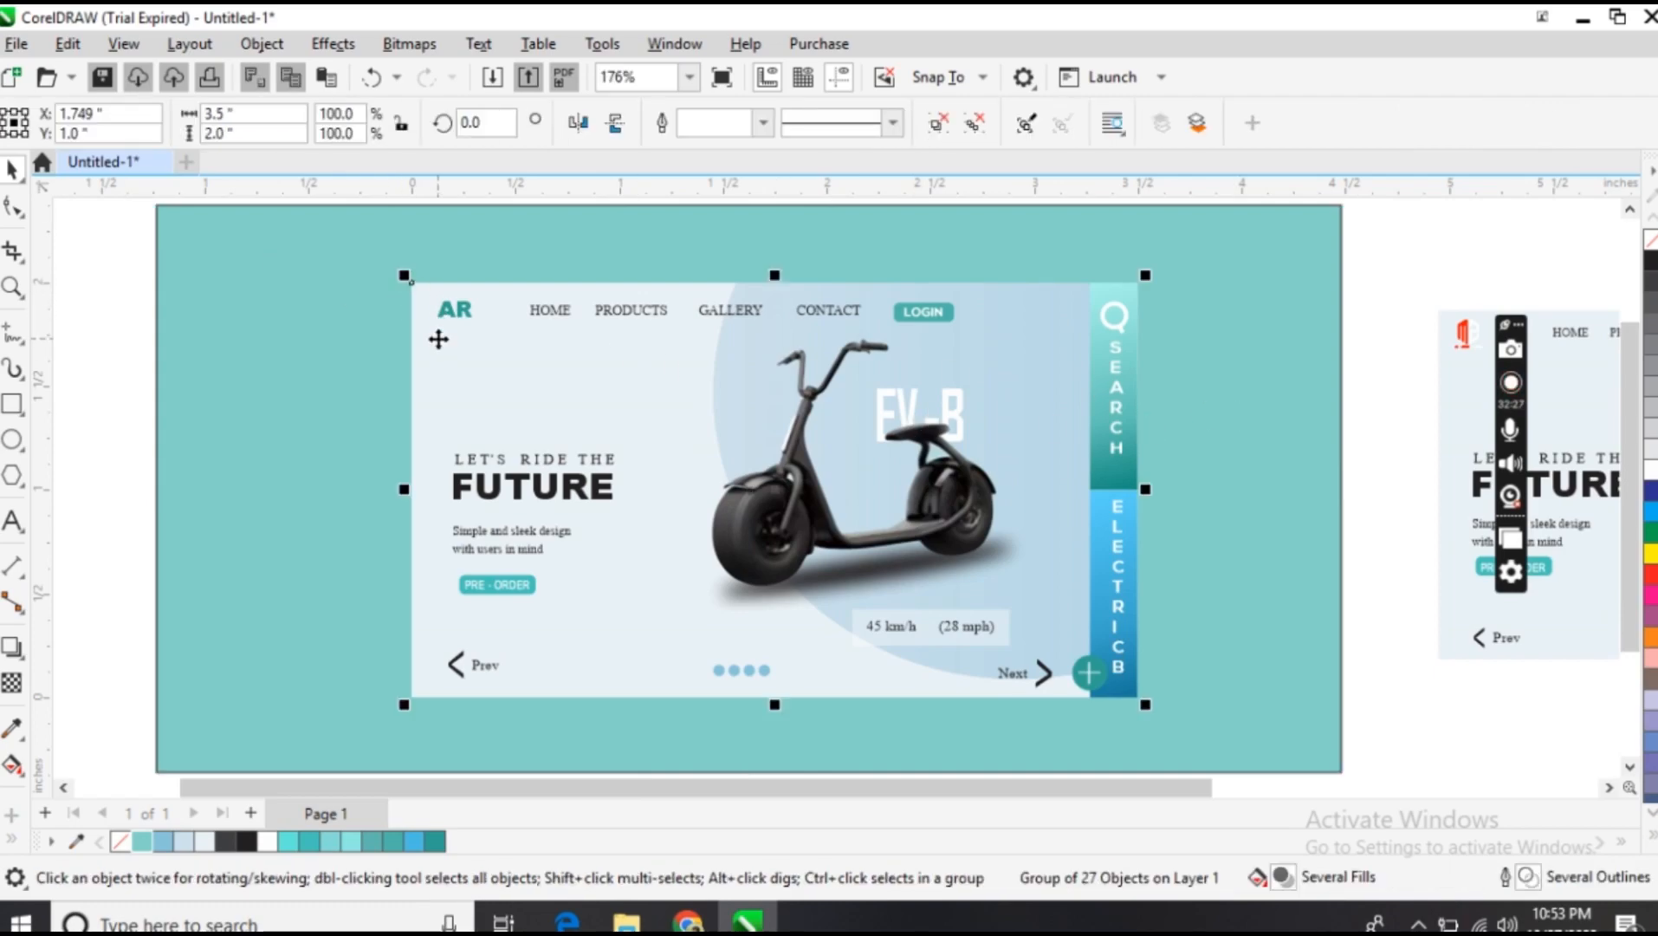
click(12, 647)
drag(413, 455, 1148, 480)
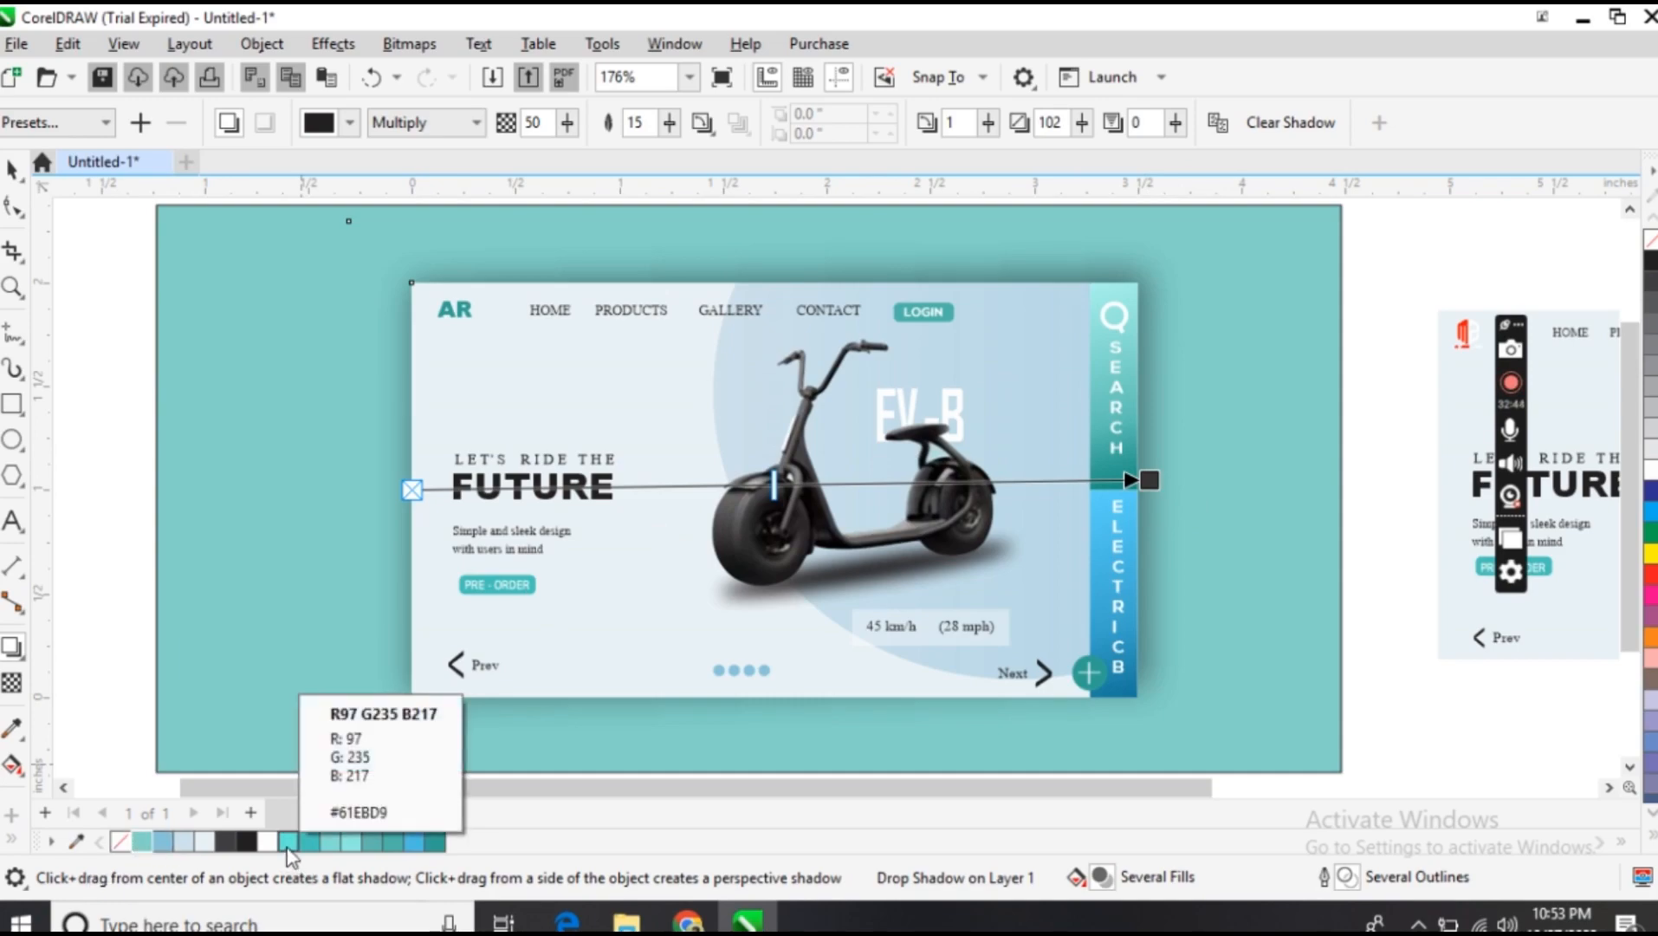
Recolour the card's drop shadow to dark teal and set its opacity to 65 and its direction to 360
scroll(797, 766, down, 1)
drag(1172, 472, 1153, 470)
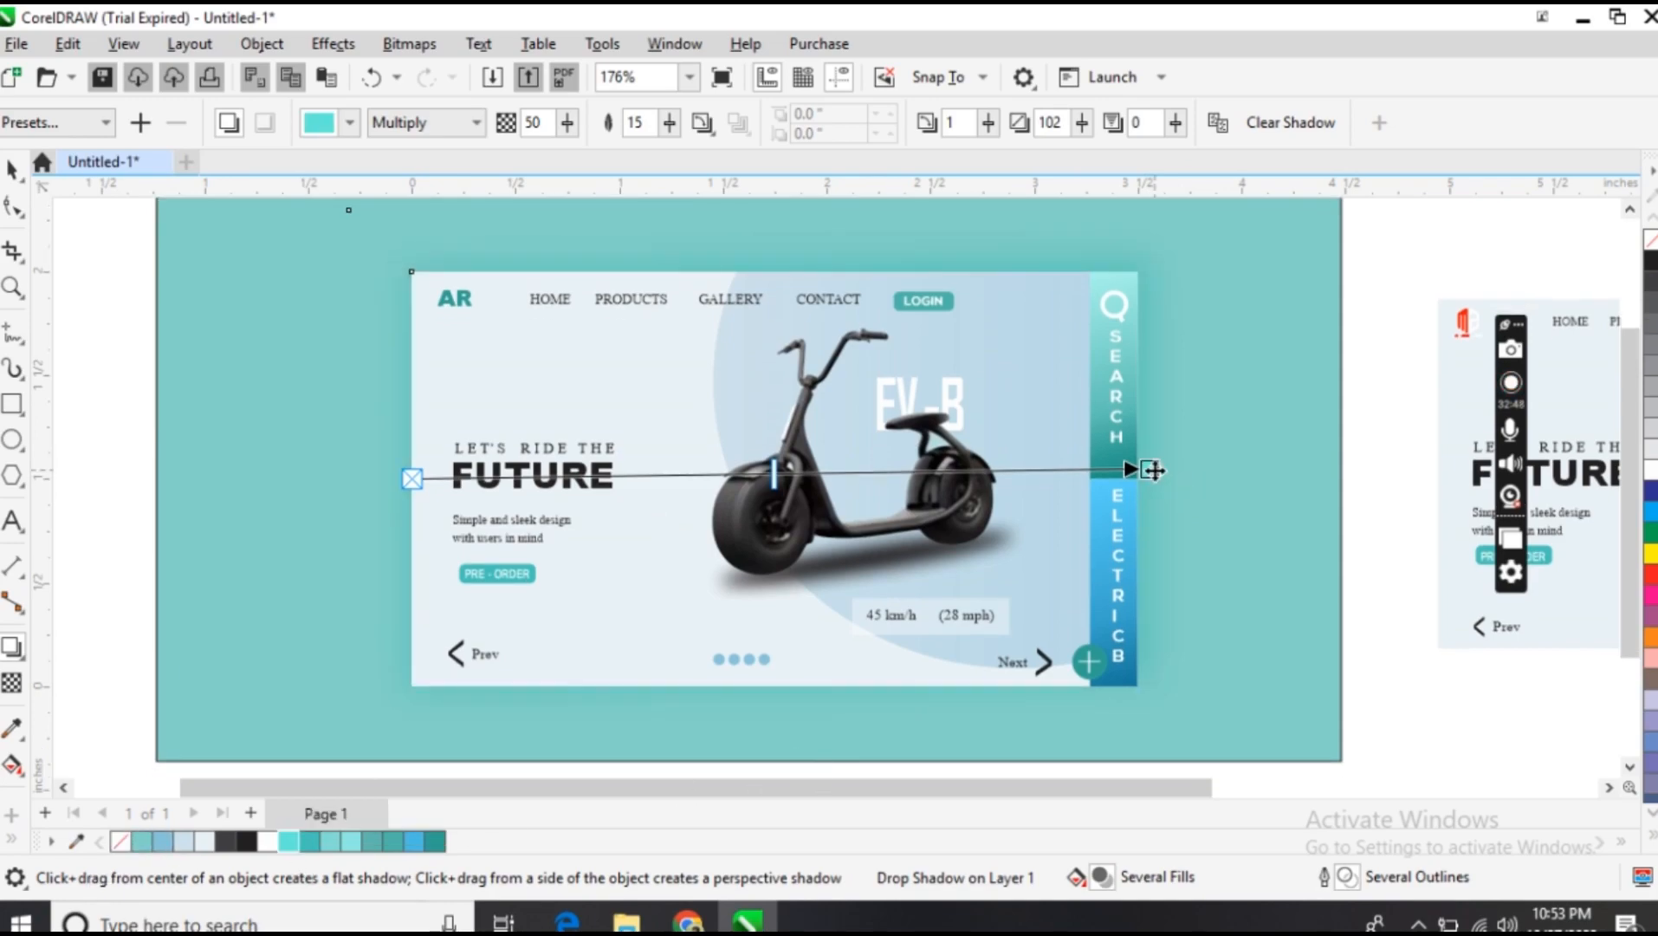
drag(434, 841, 1153, 468)
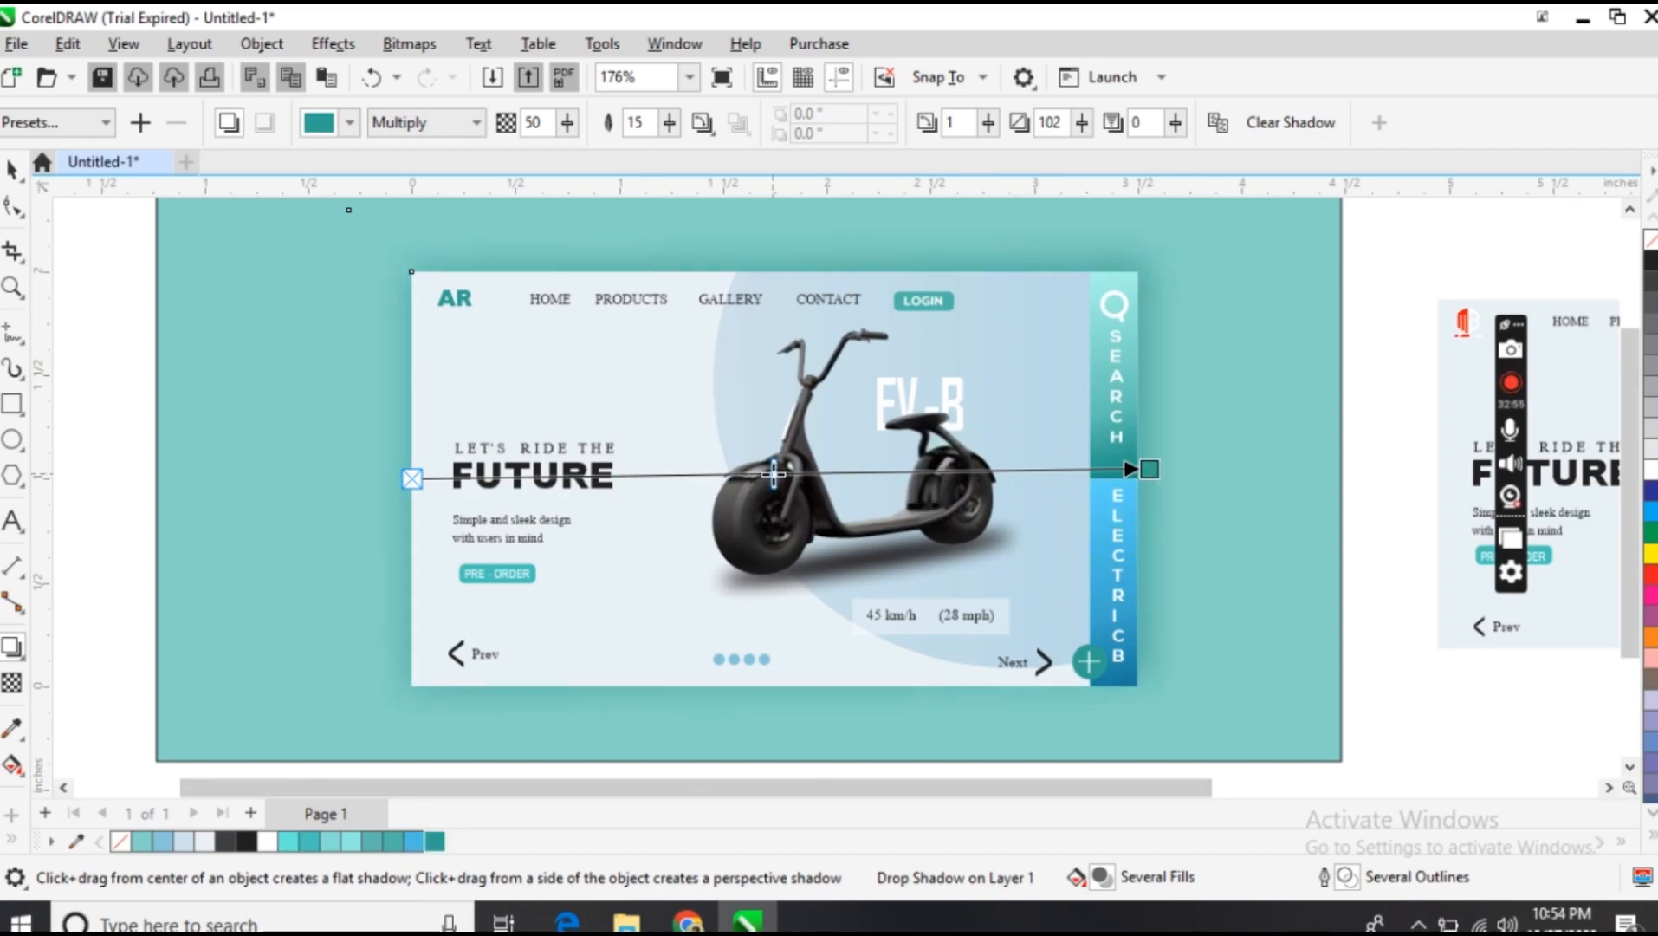
drag(774, 473, 885, 477)
mouse_move(1153, 469)
mouse_down()
mouse_move(1185, 478)
mouse_move(1155, 480)
mouse_up()
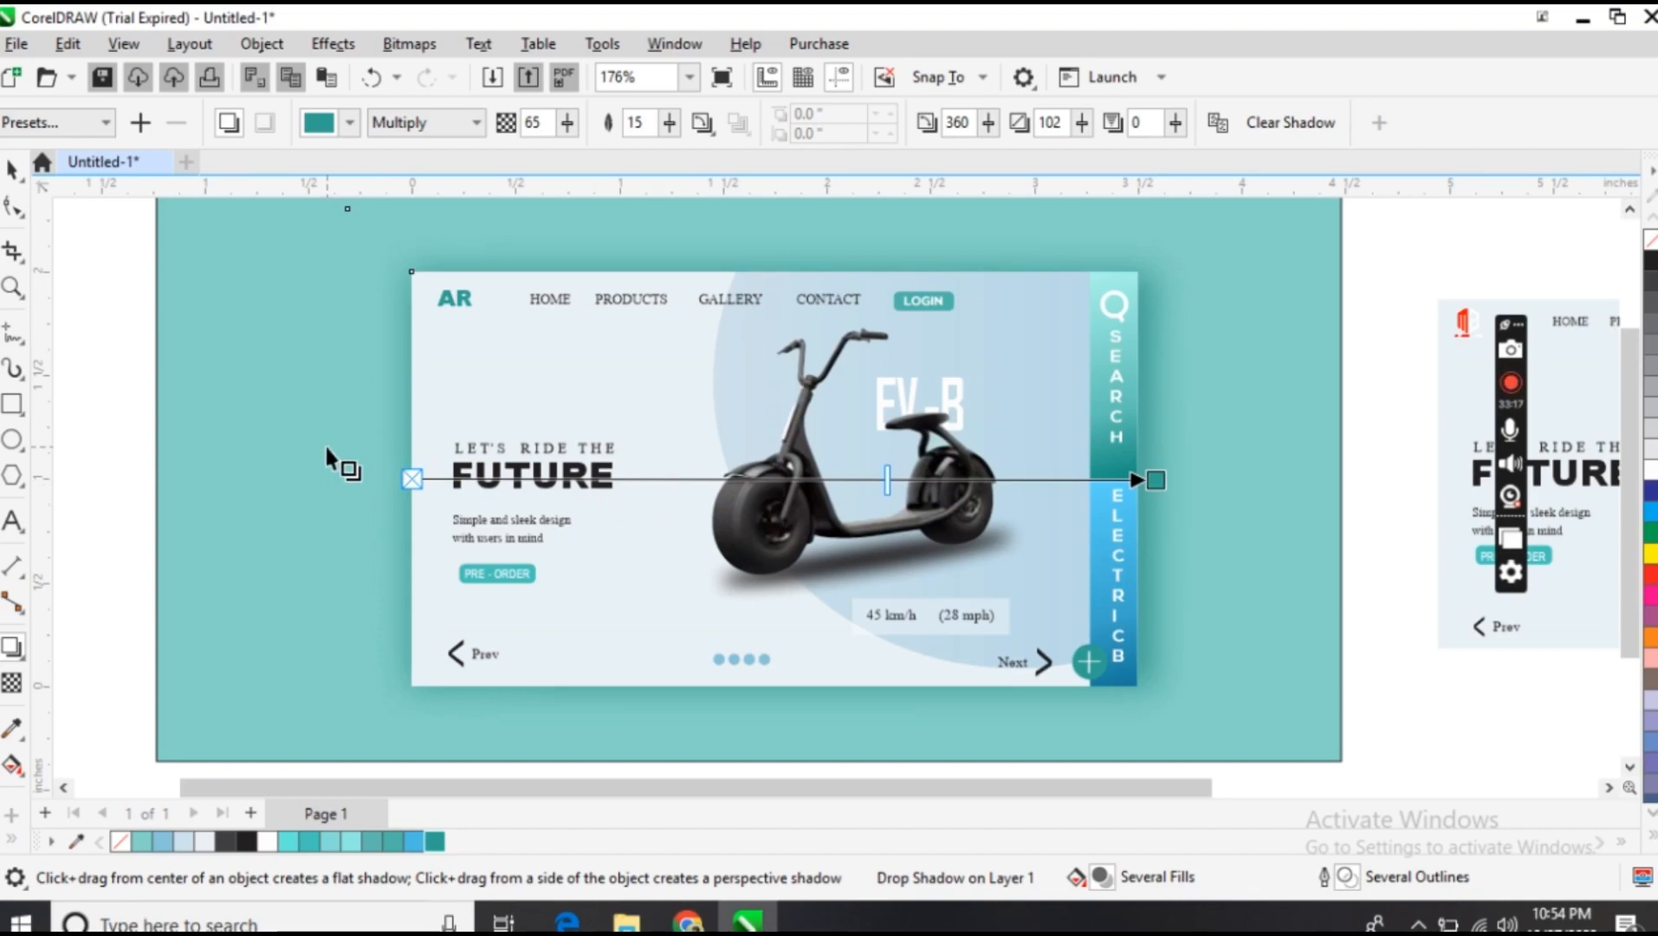
click(13, 170)
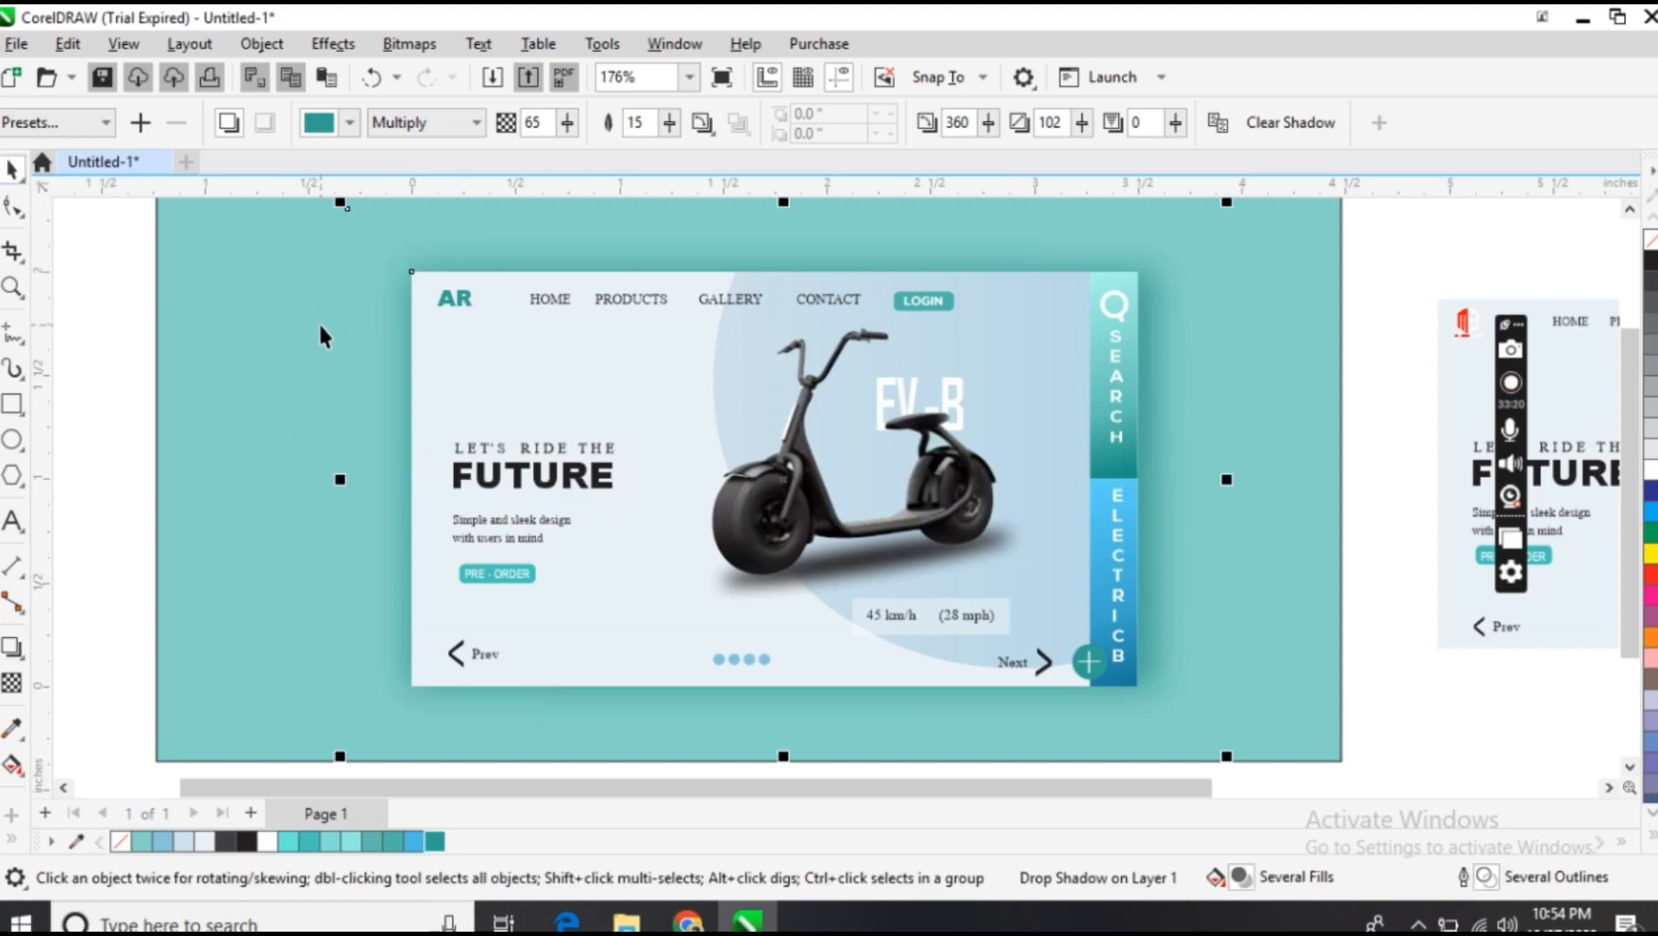
Give the backdrop rectangle an elliptical fountain fill from a white centre to teal, widened beyond the rectangle's right edge
click(322, 326)
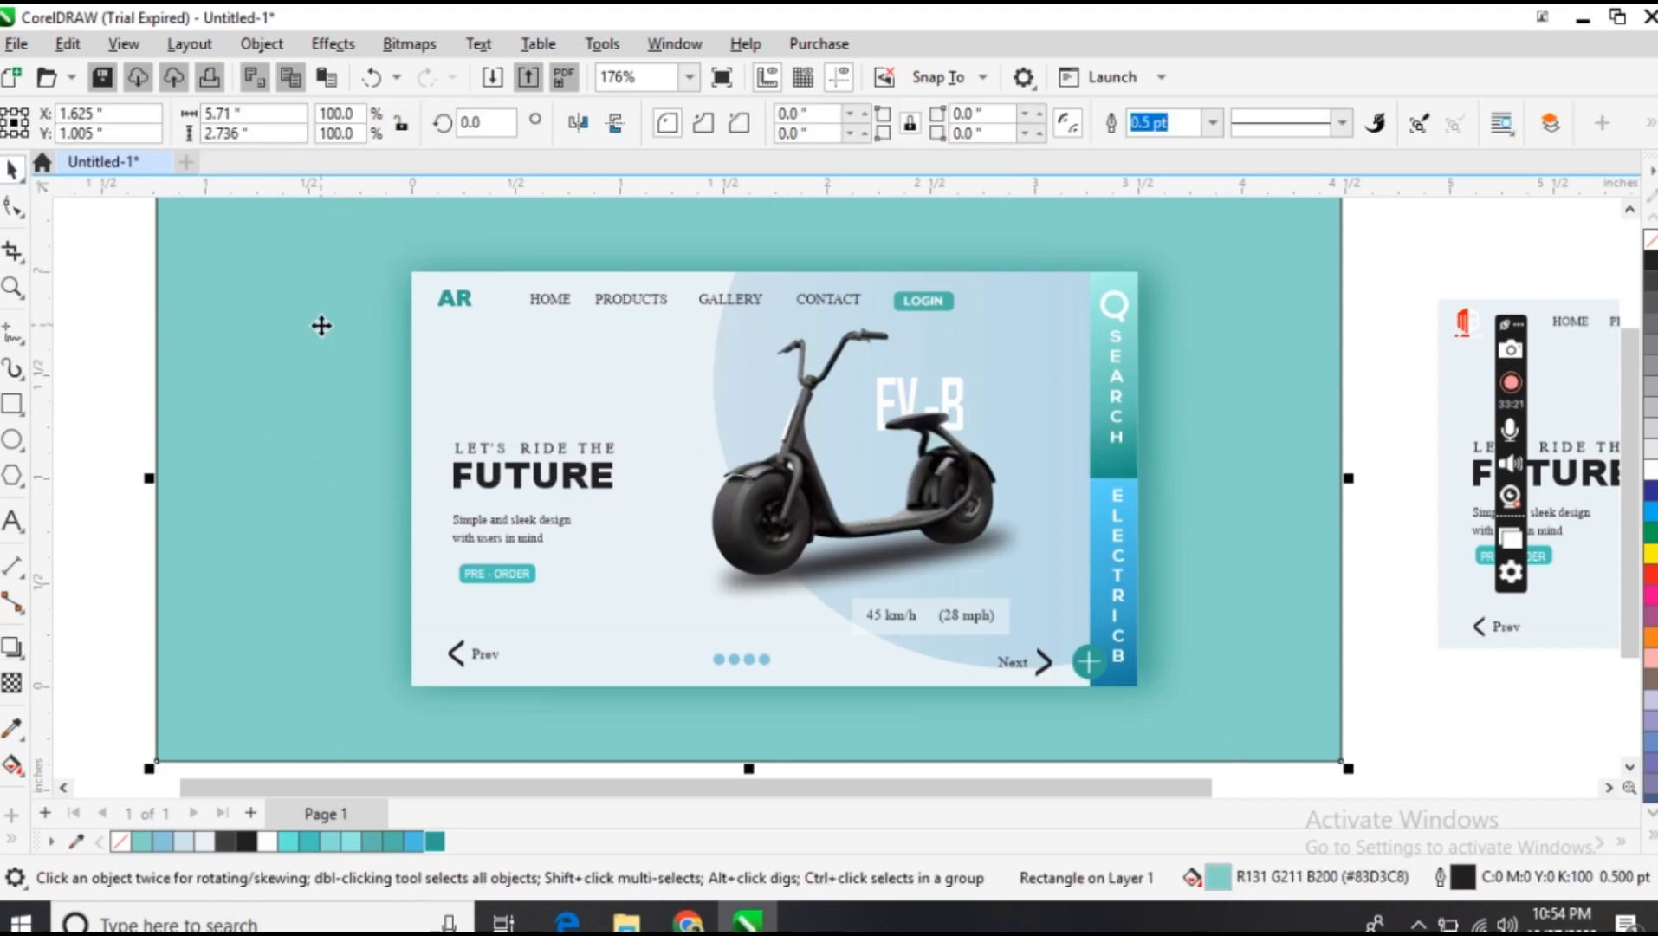
click(12, 764)
click(82, 122)
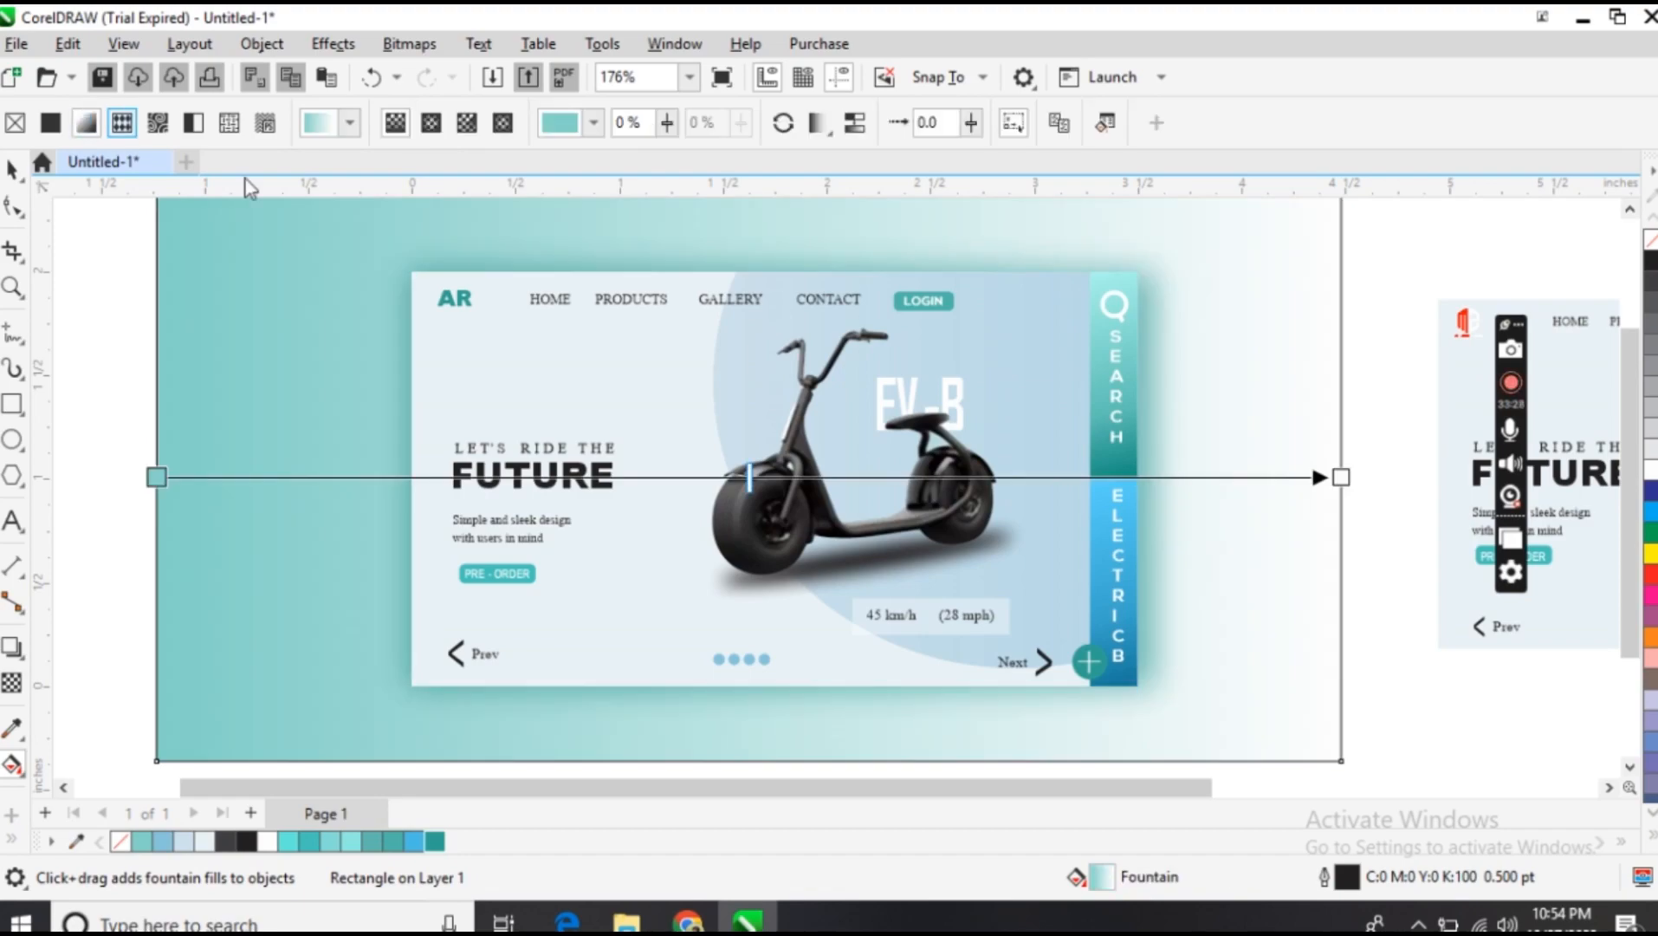
click(432, 121)
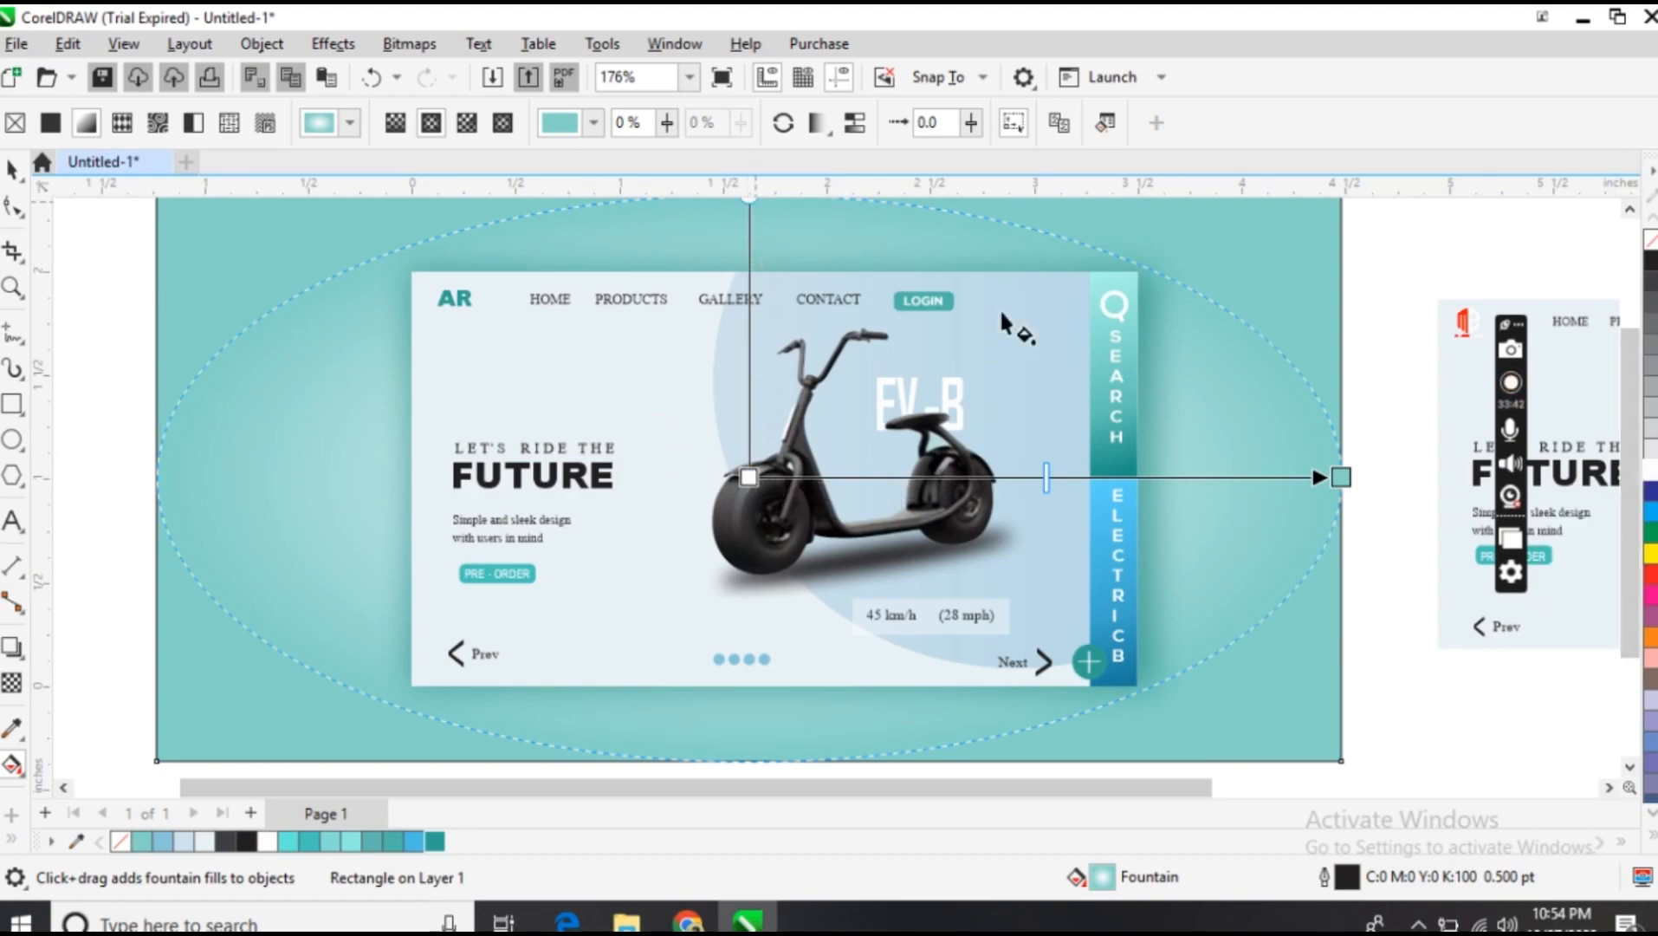
drag(1340, 476, 1531, 479)
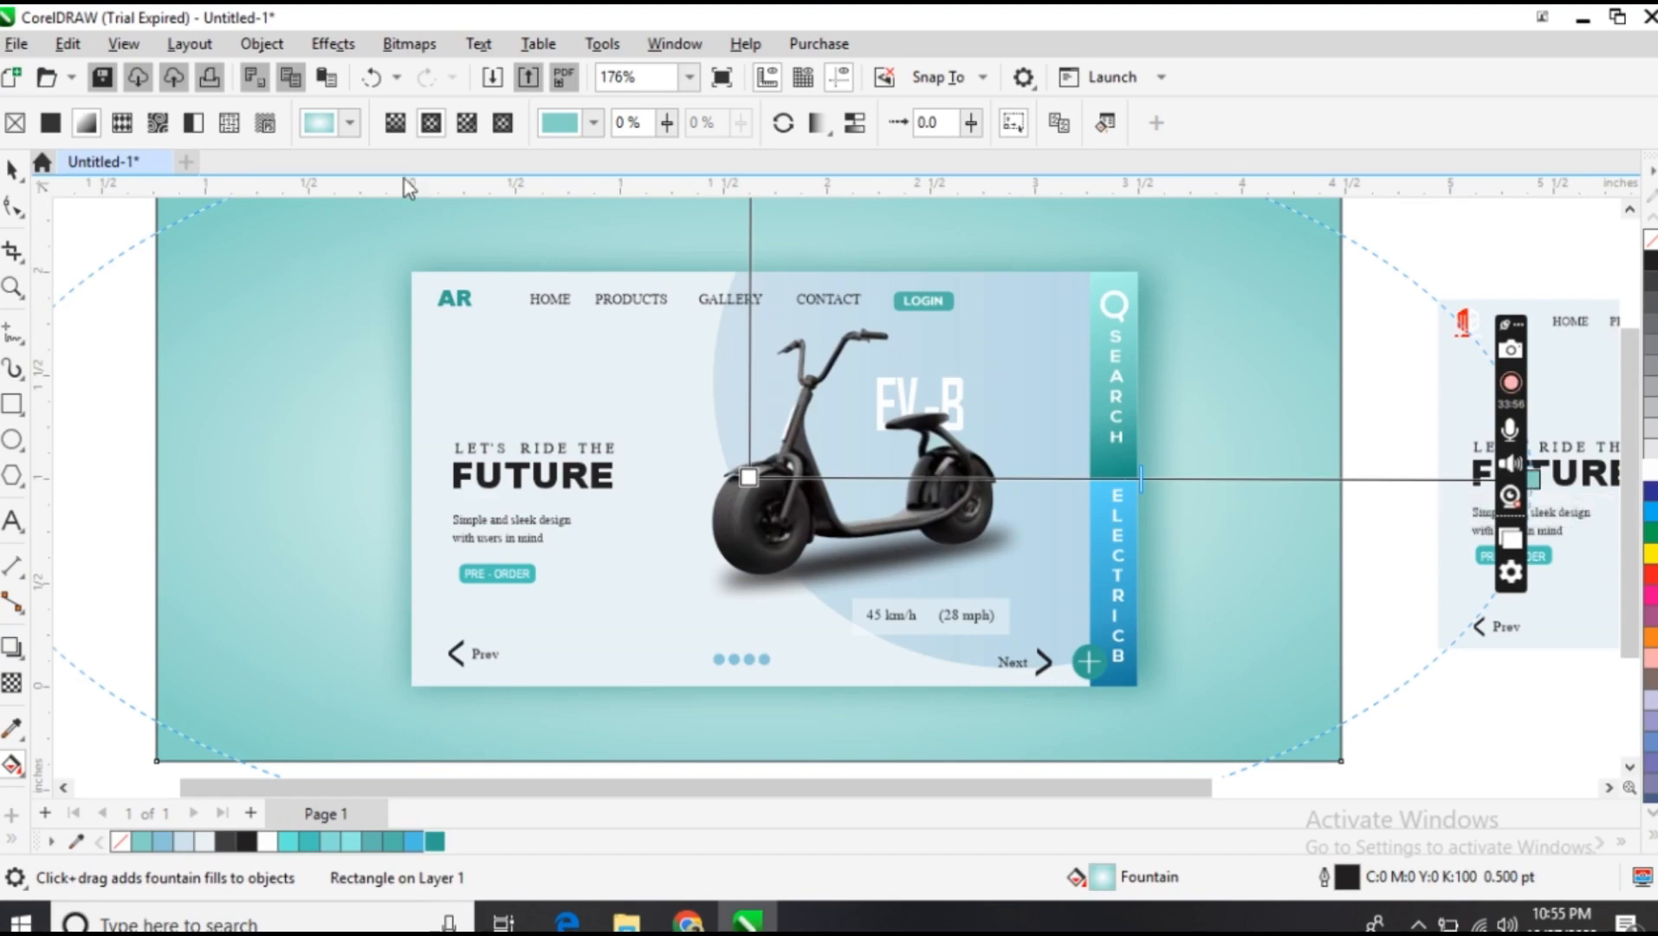
click(14, 168)
click(135, 236)
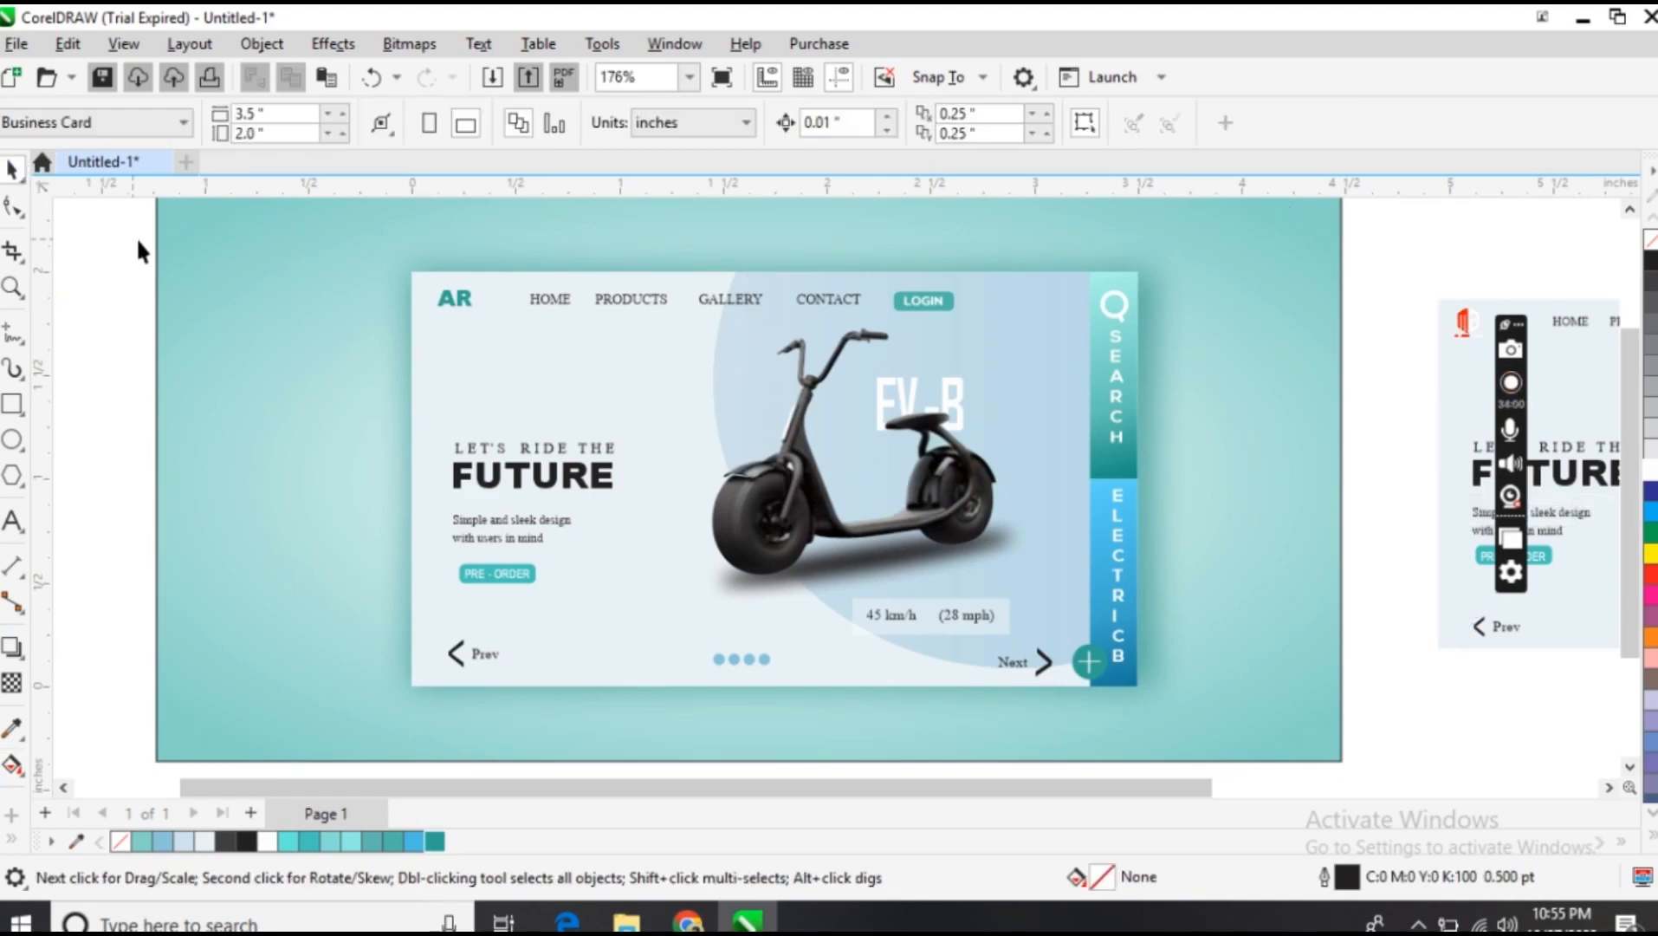
Enlarge the card group about its centre to about 3.708 × 2.119 inches on the backdrop
click(685, 468)
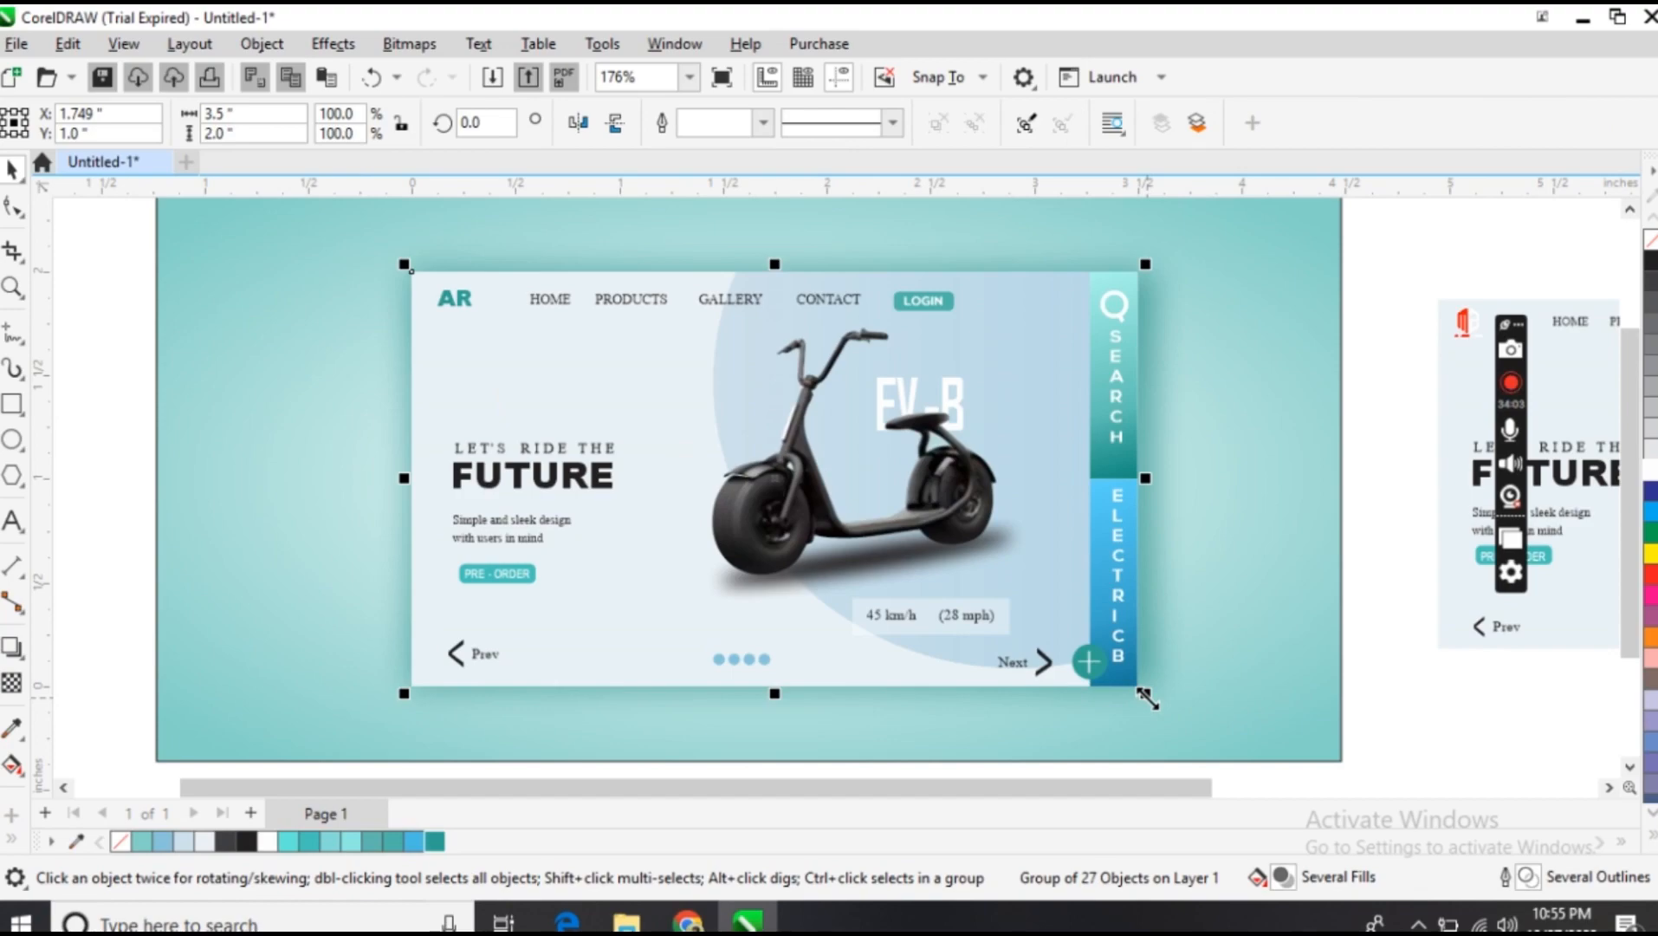
drag(1148, 697, 1205, 707)
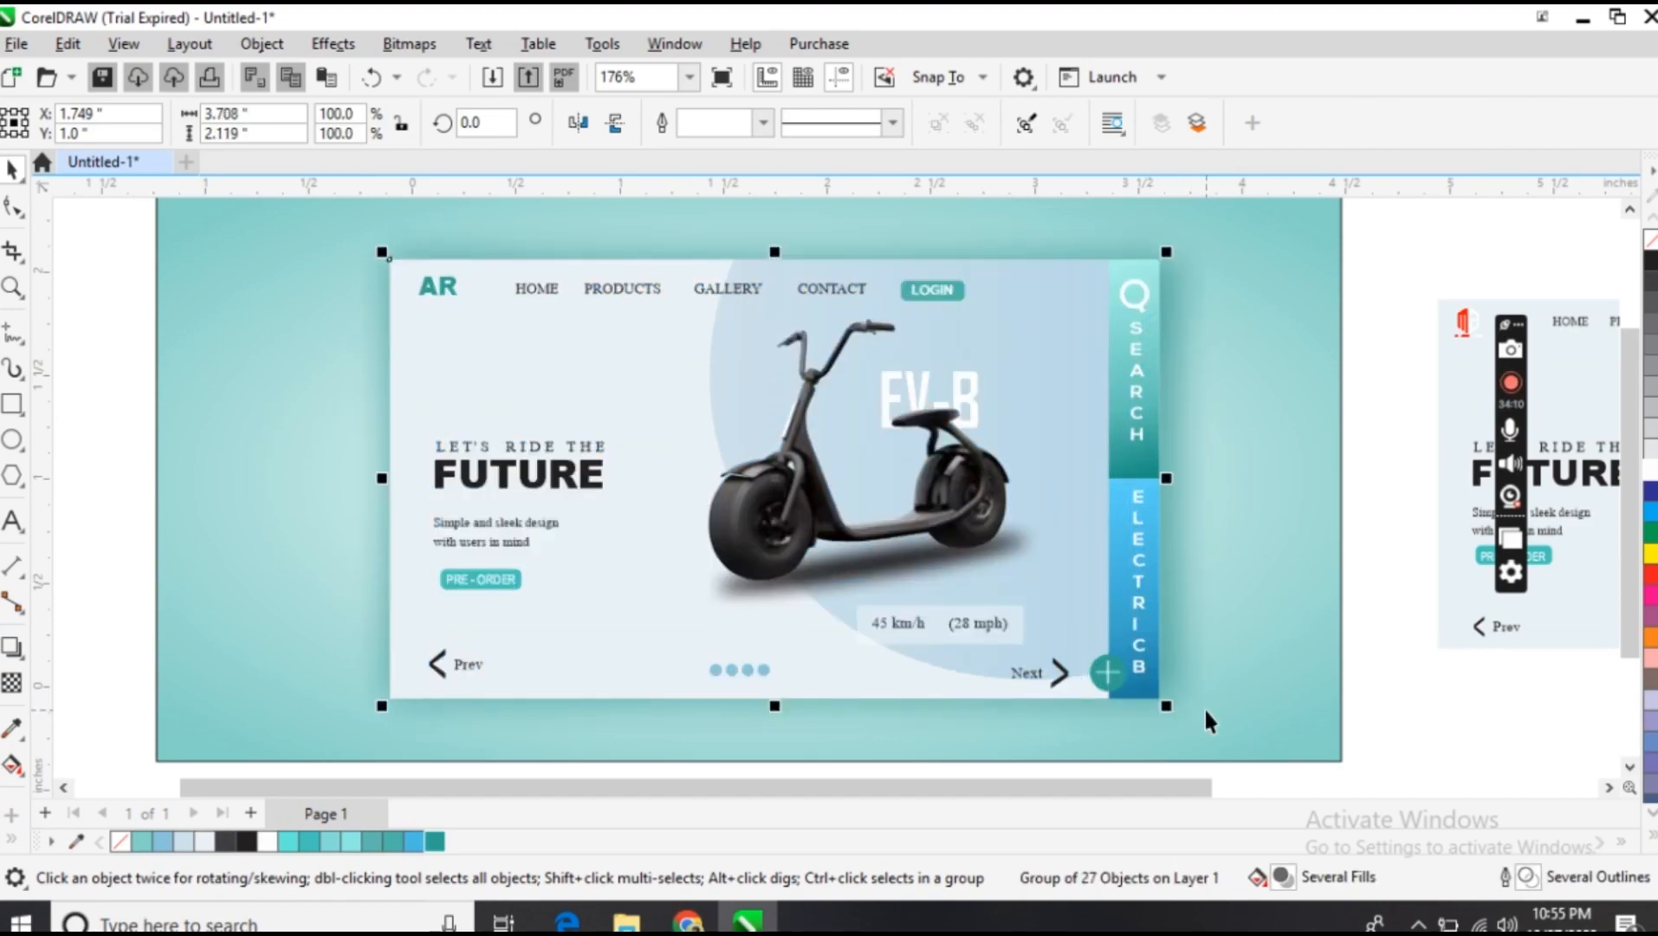
click(1397, 717)
drag(1628, 554, 1632, 548)
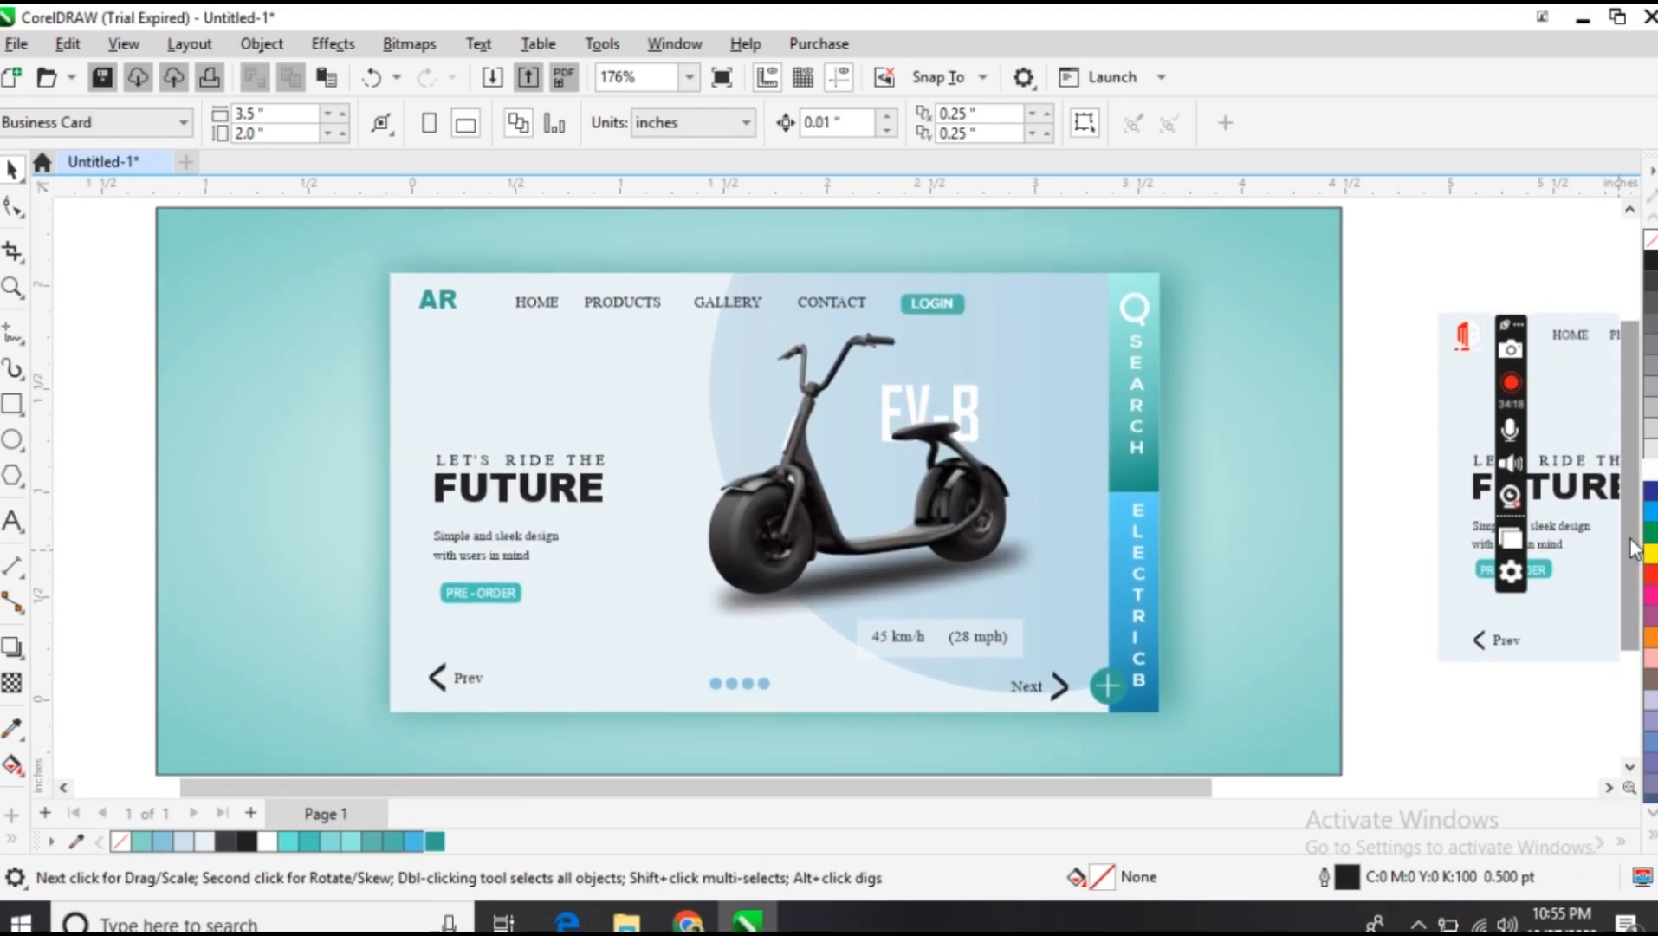